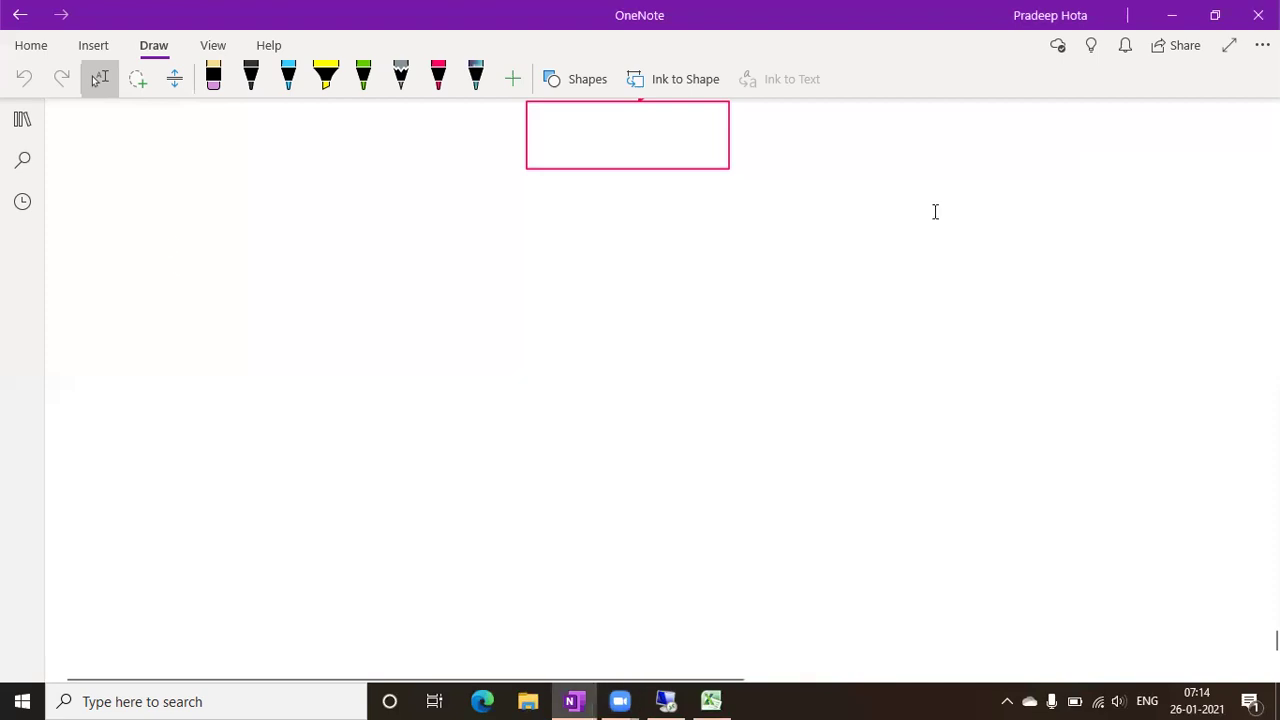
Type 'CRTD- Created' as the note's first line and start a new line below it.
type("CRT")
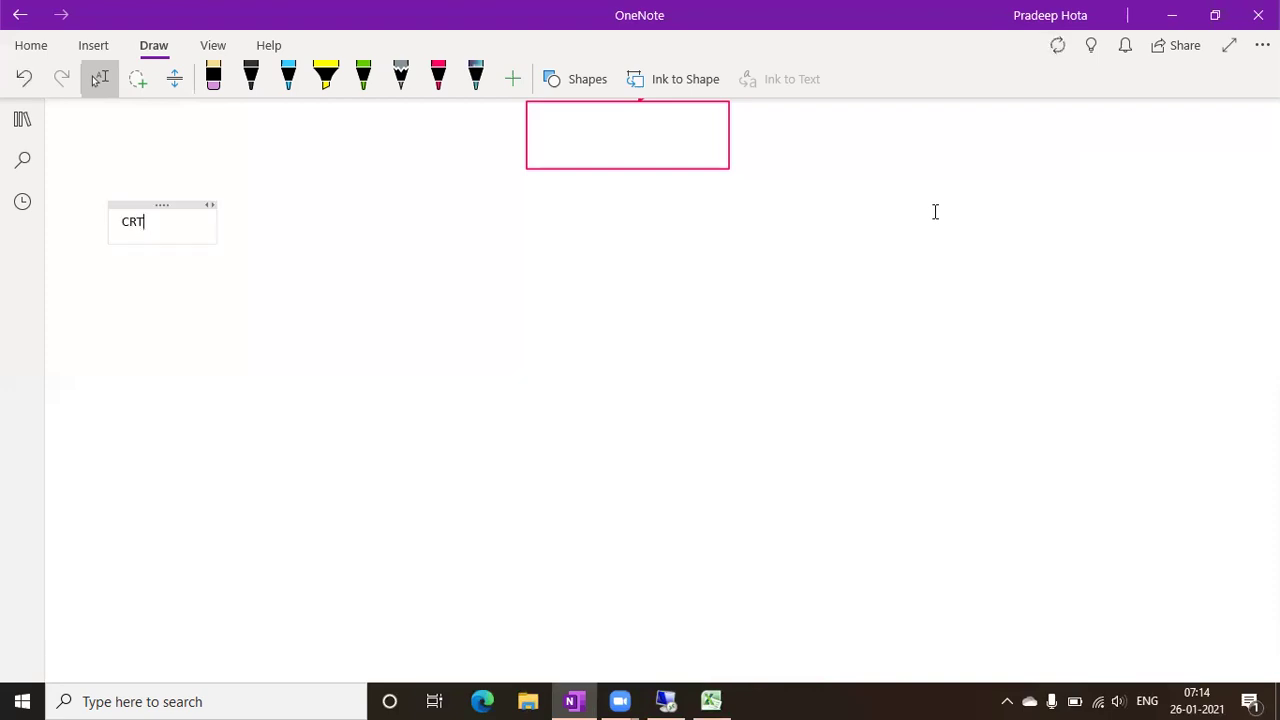
type("D- Created")
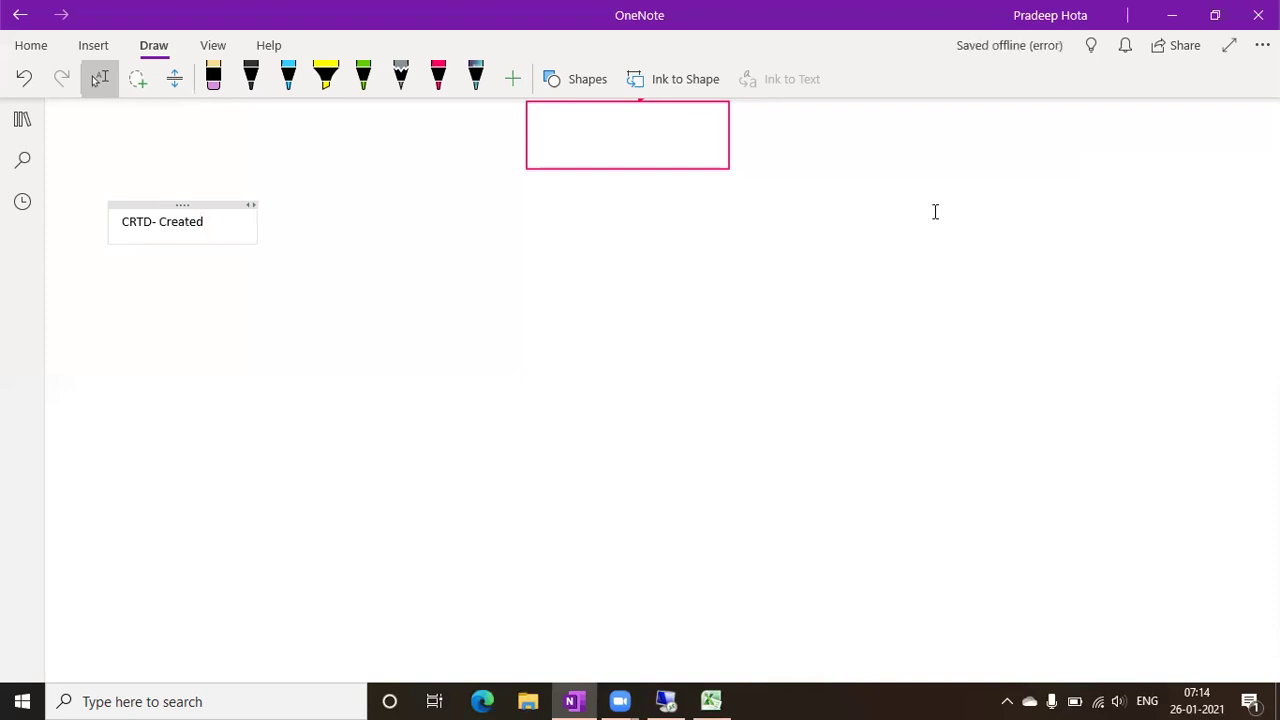
key("Return")
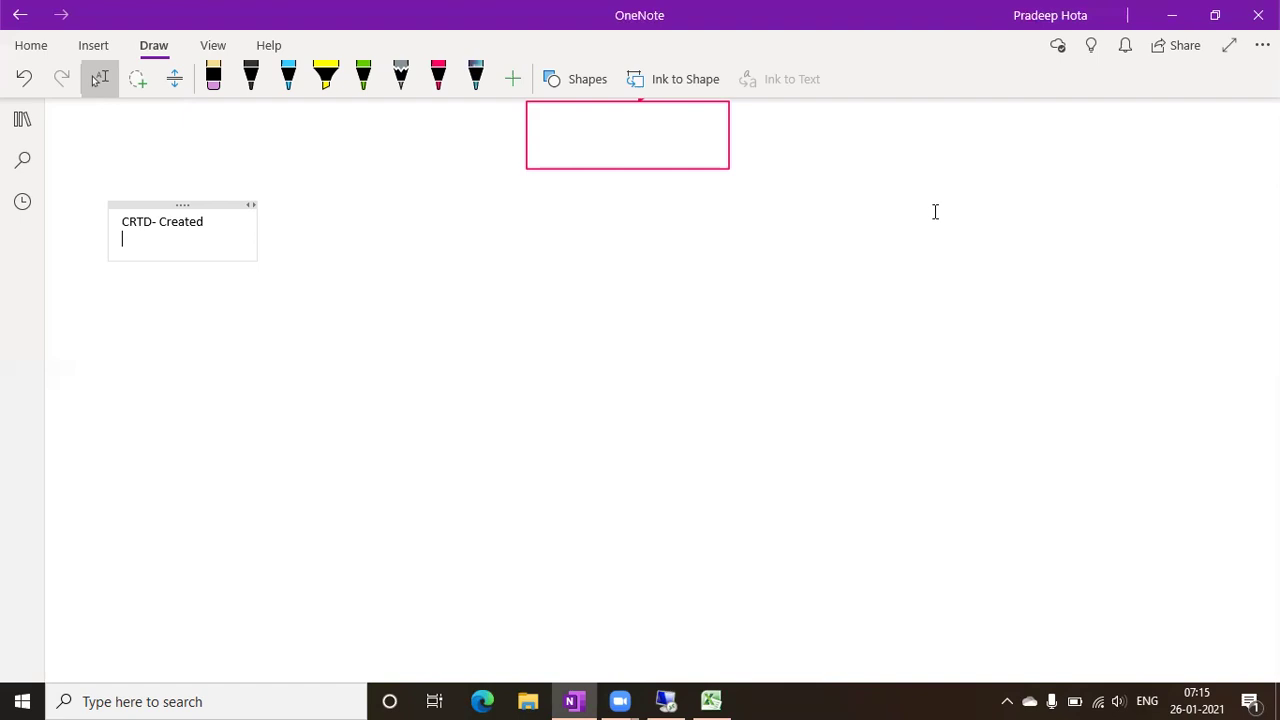
Add 'Analyze Preliminary cost on the Prd Order', correcting 'Analyse' with the spelling suggestion.
type("Analyse Prelimi")
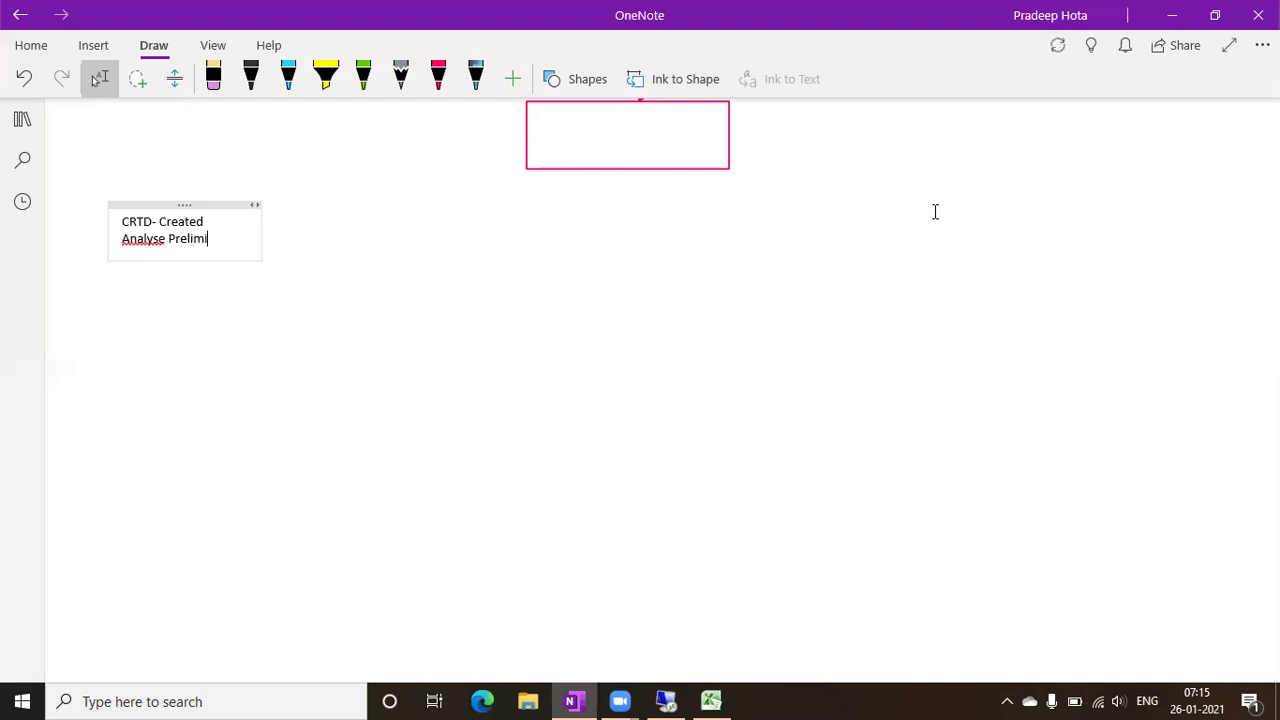
type("nary cost")
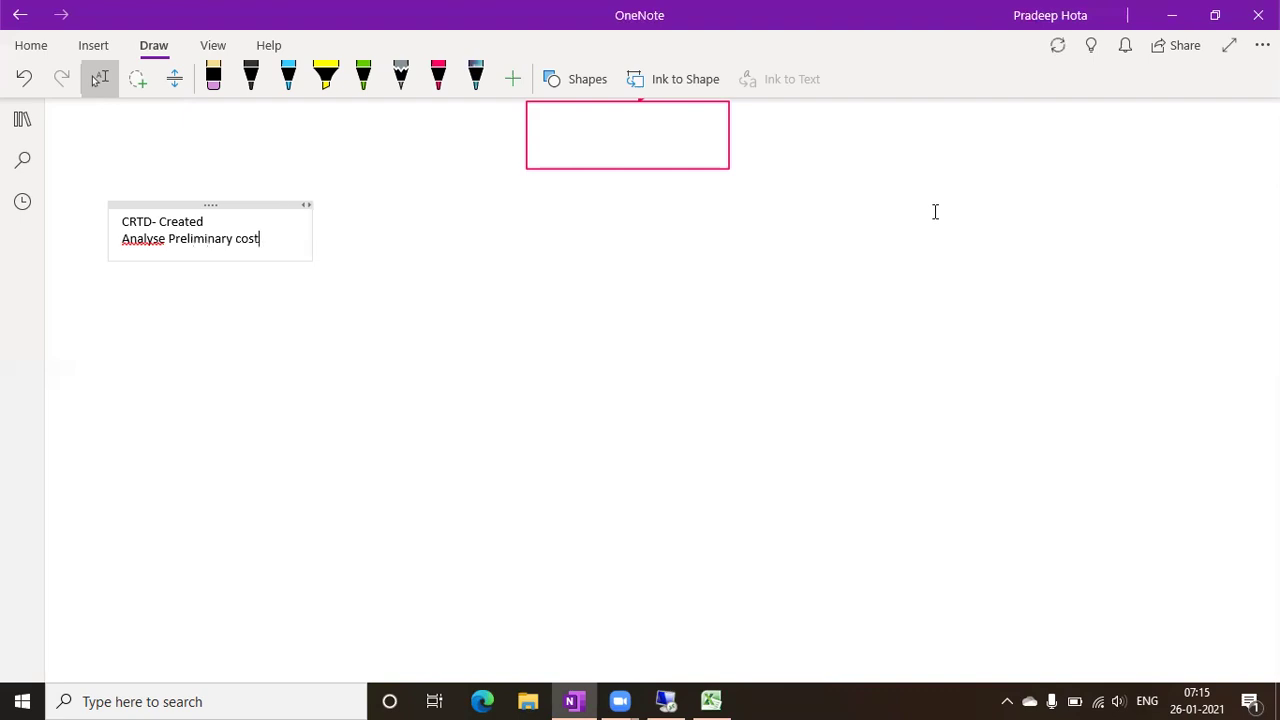
type(" on the")
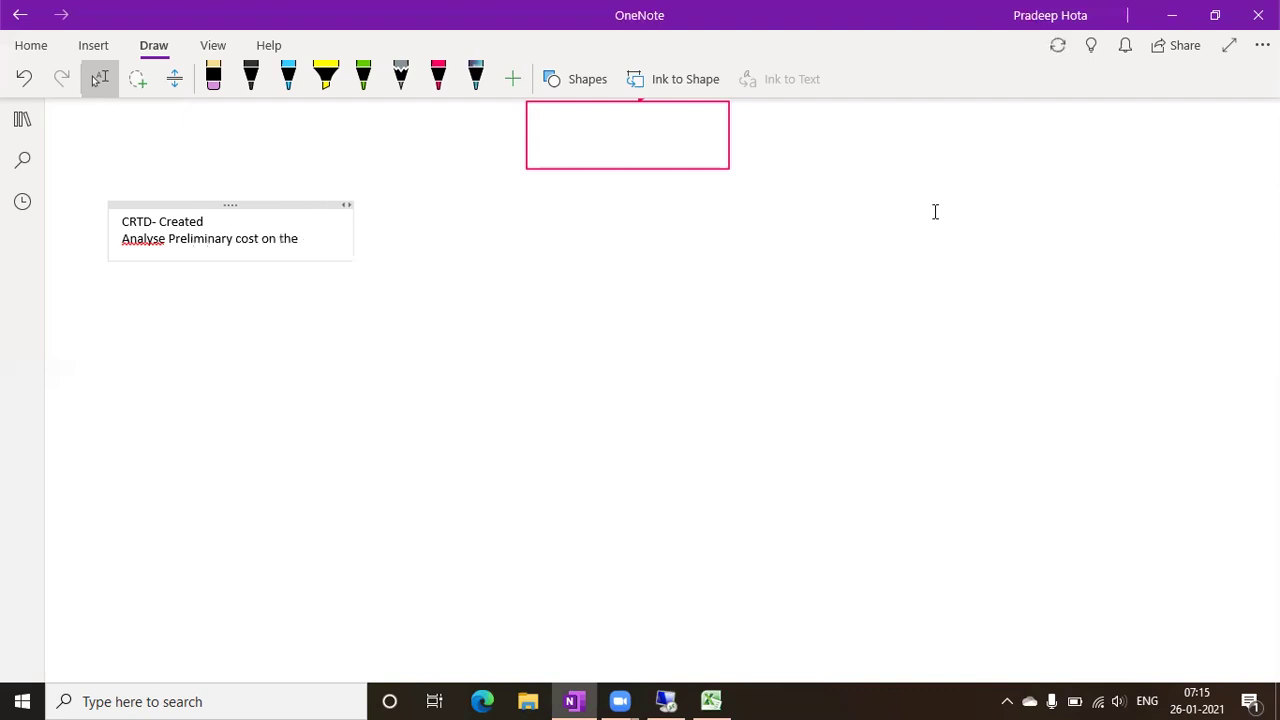
type(" Prd O")
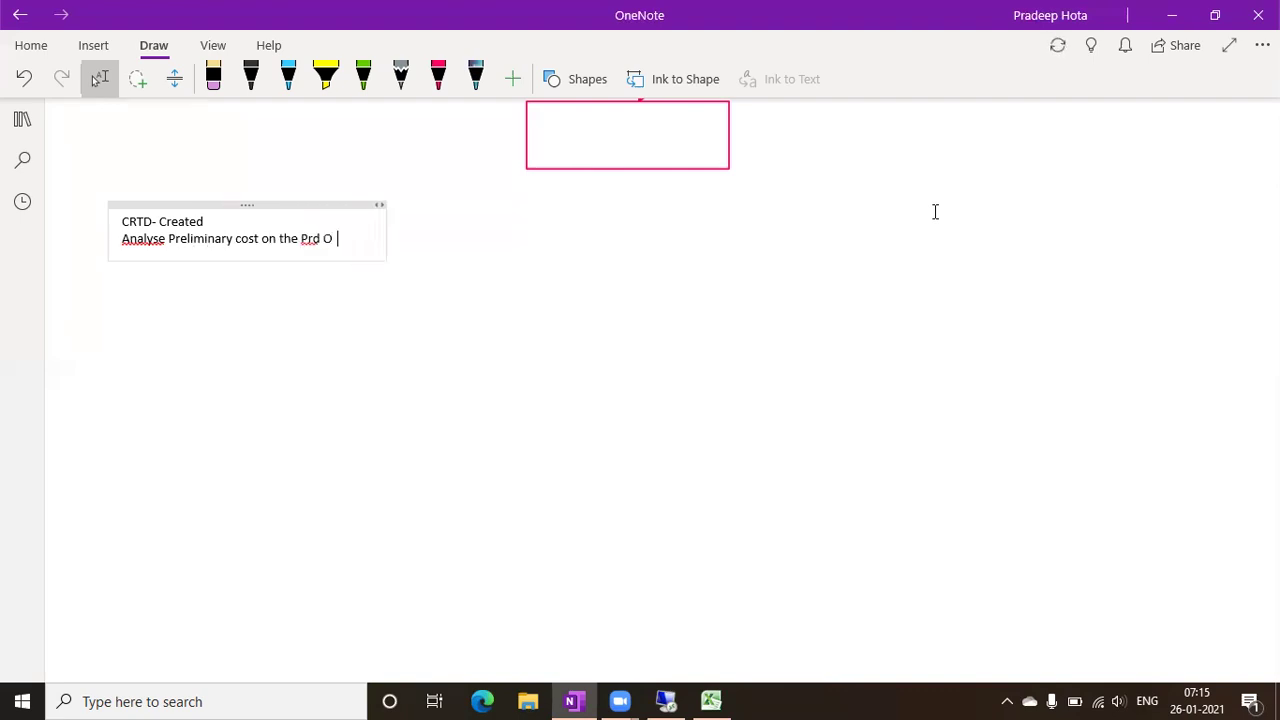
type("rder")
right_click(127, 241)
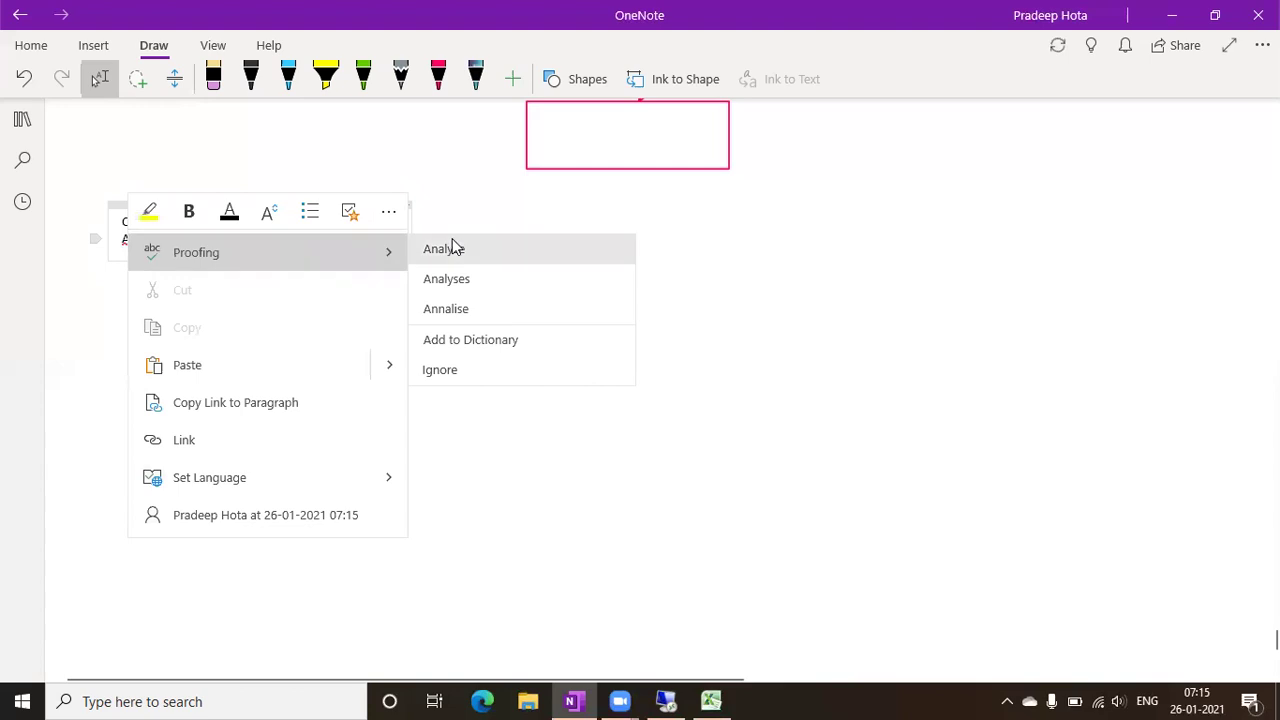
left_click(495, 251)
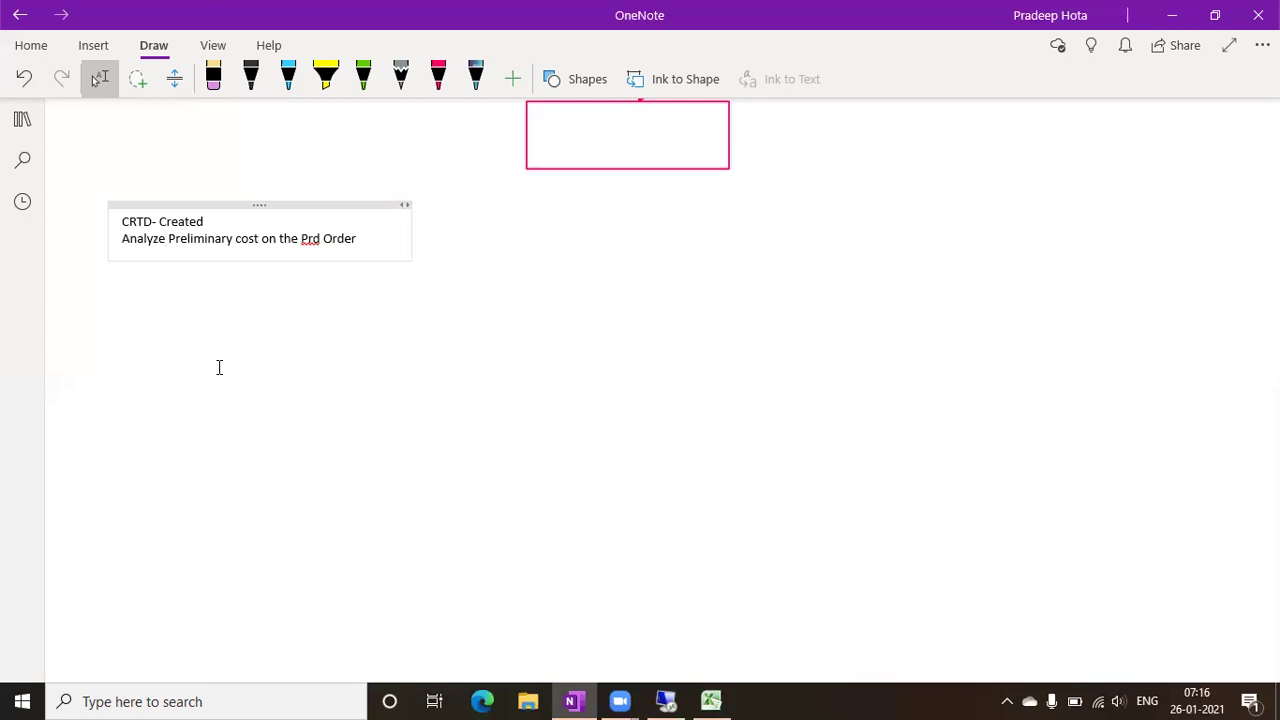
Add the lines 'REL- Released' and 'GMPS' beneath the Prd Order line.
left_click(398, 241)
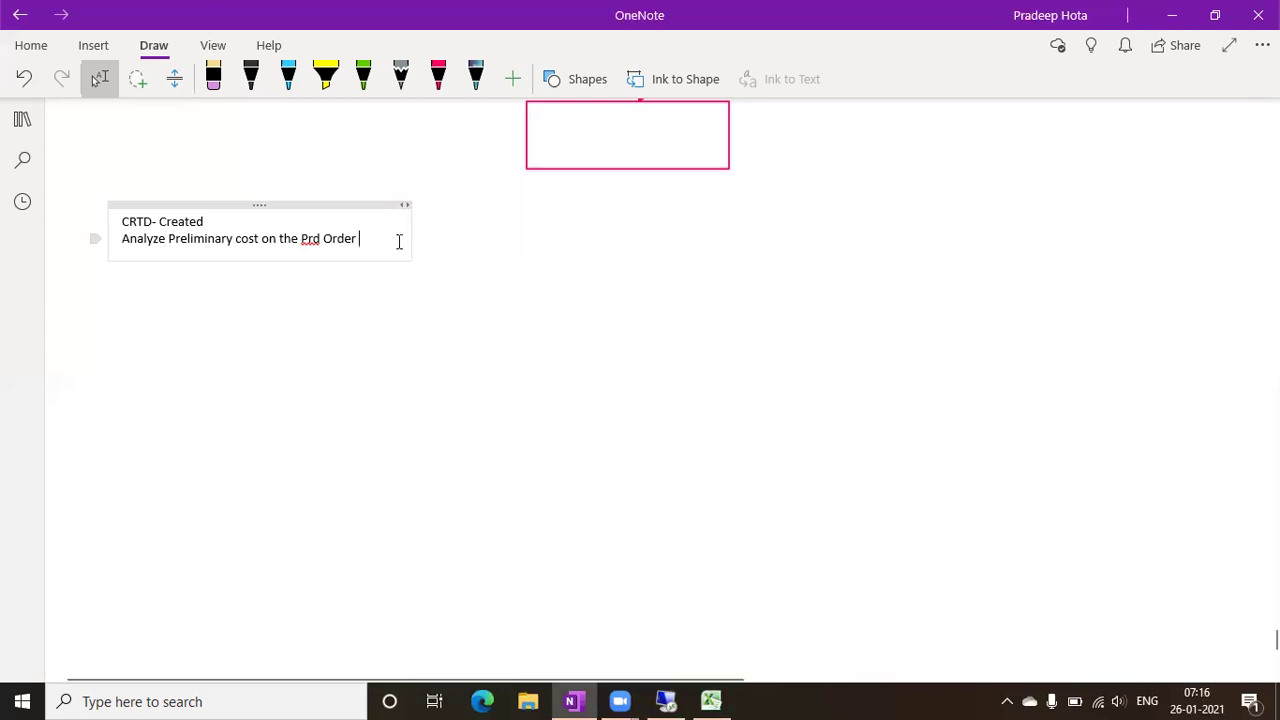
key("Return")
type("REL-")
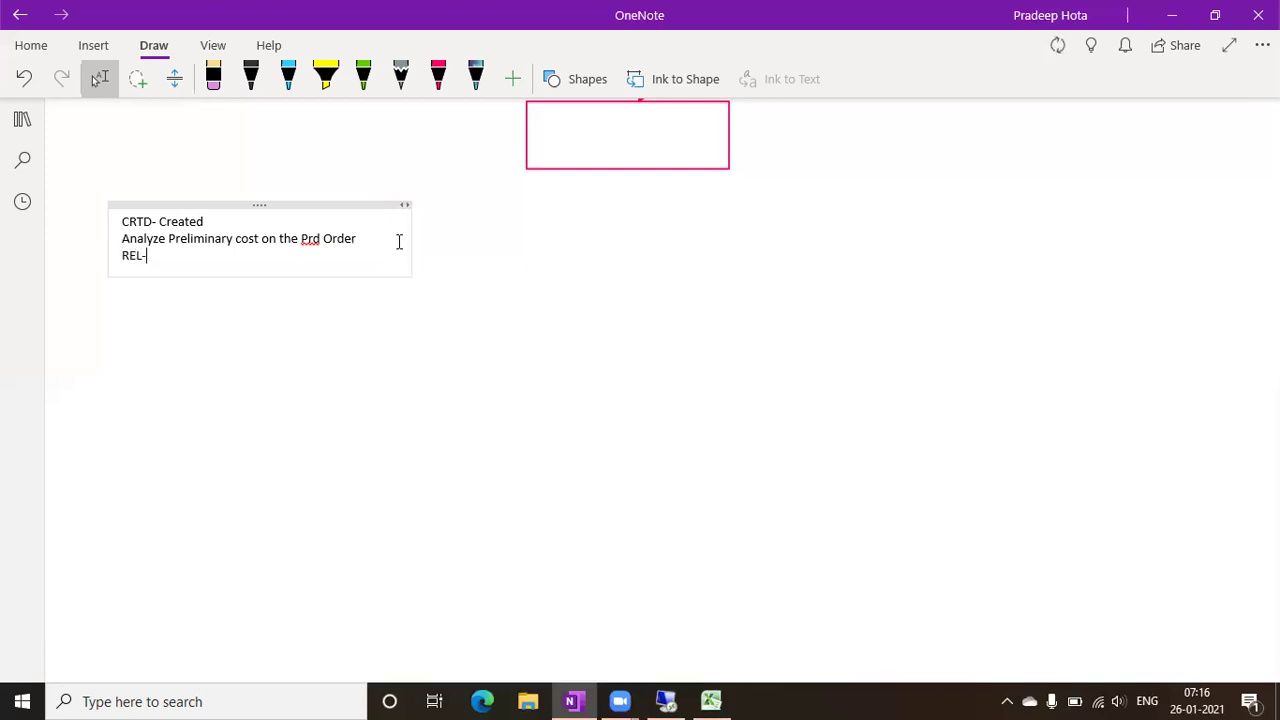
type(" Releaed")
key("BackSpace")
key("BackSpace")
key("BackSpace")
type("ased")
key("Return")
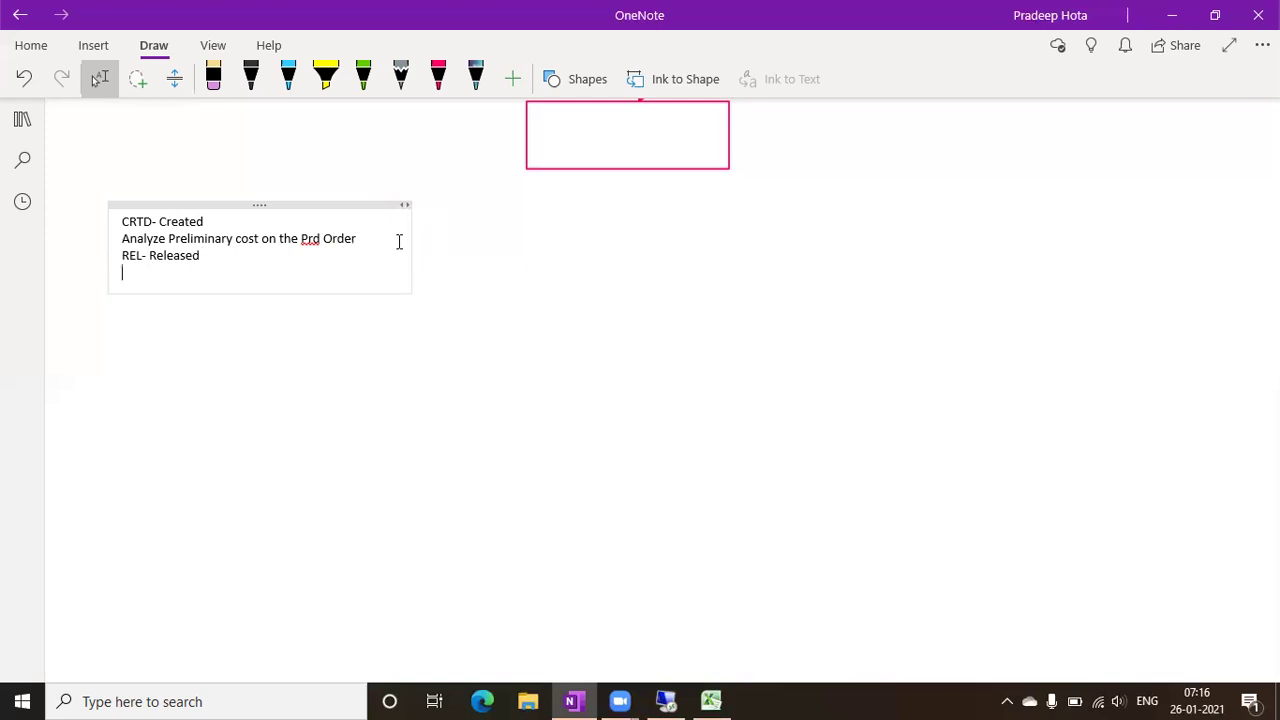
type("GMPS")
left_click_drag(205, 221, 52, 221)
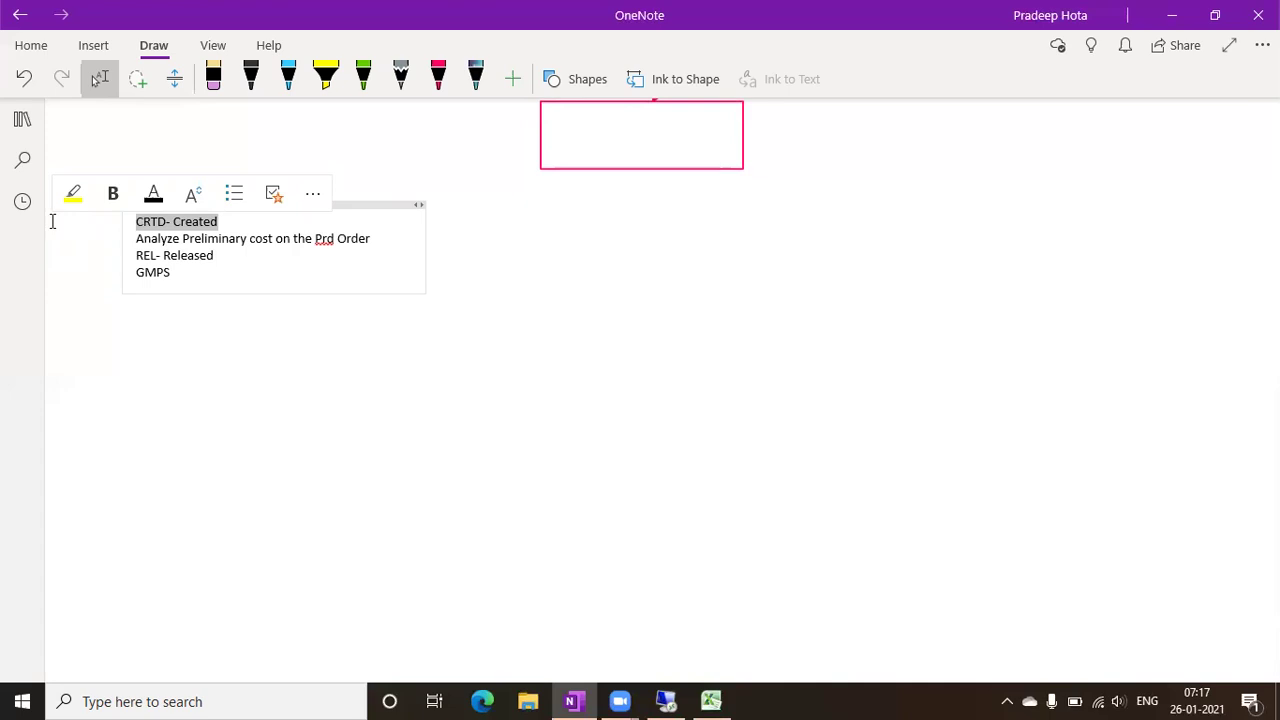
left_click(251, 281)
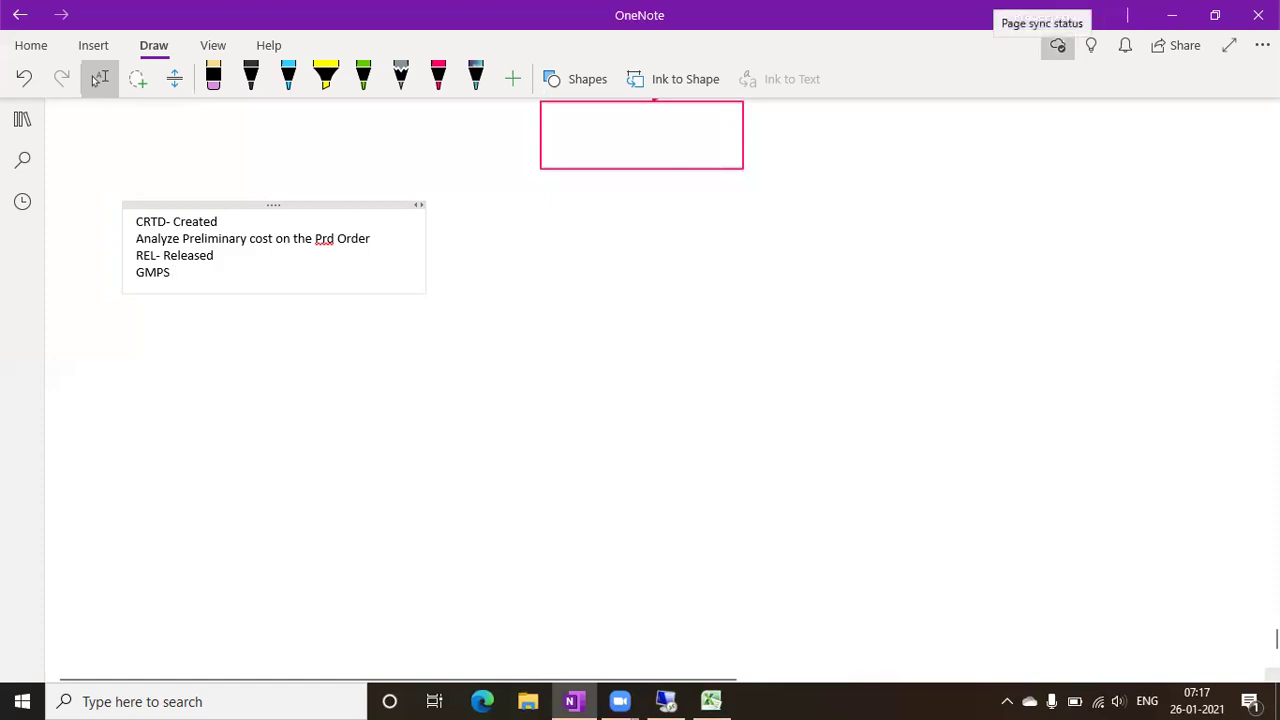
Start a new note on the right of the page with the line 'Production Order'.
left_click(1040, 177)
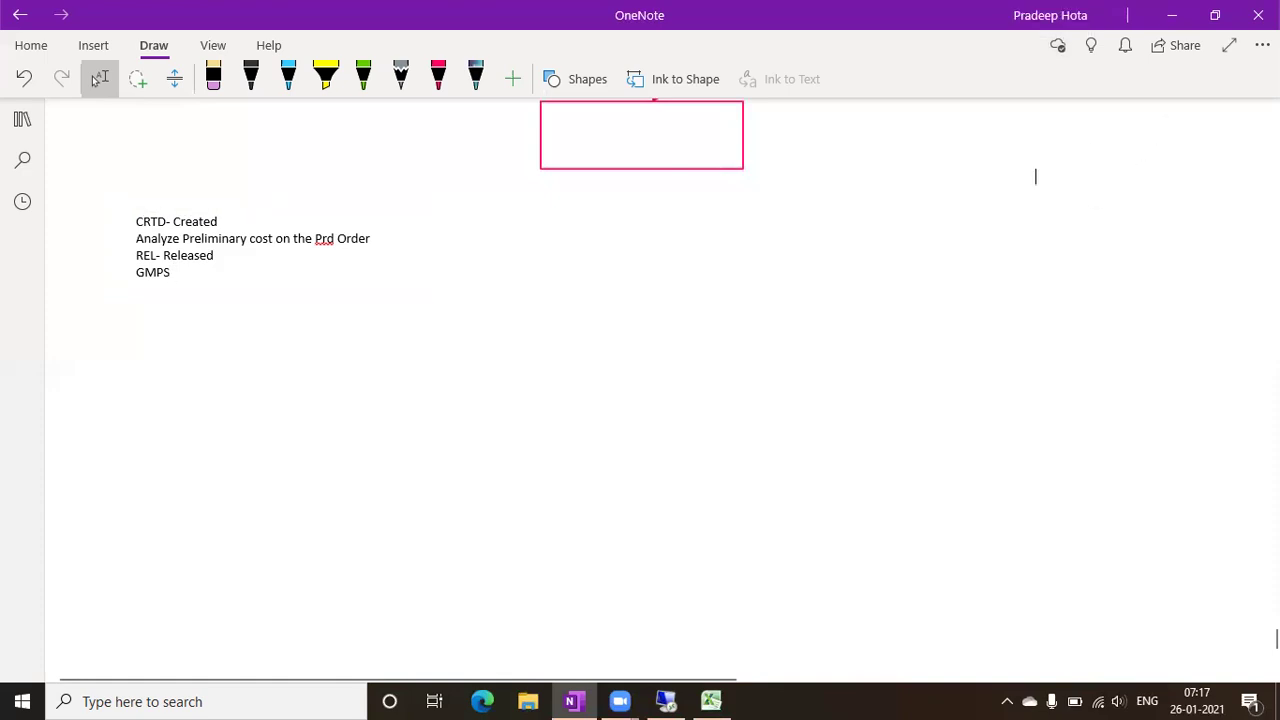
type("abd")
key("BackSpace")
key("BackSpace")
key("BackSpace")
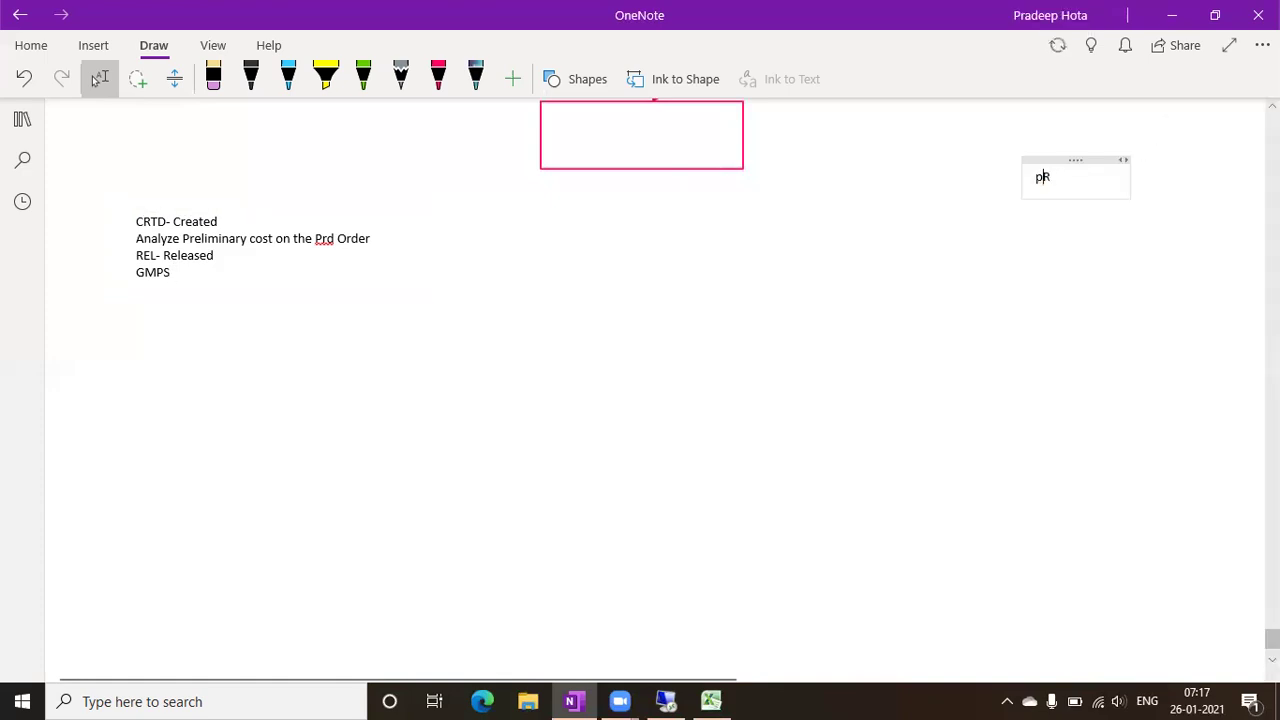
type("Production Ordfer")
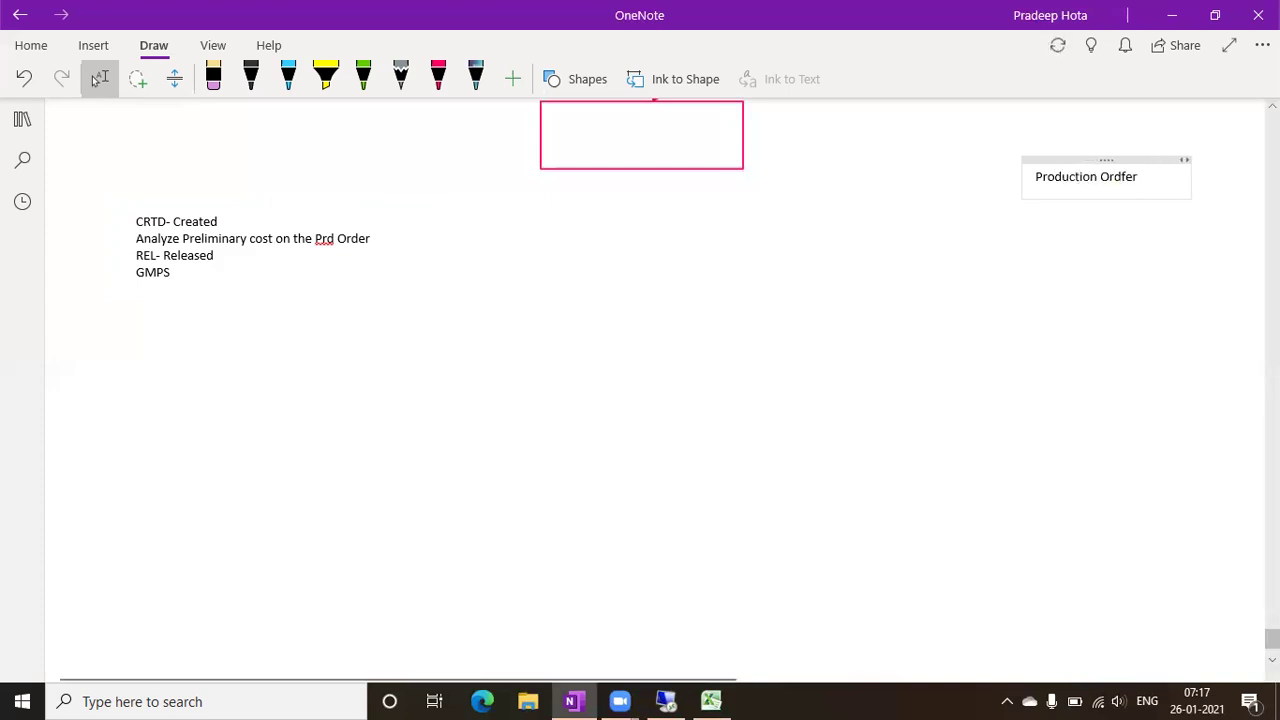
key("BackSpace")
key("BackSpace")
key("BackSpace")
type("er")
key("Return")
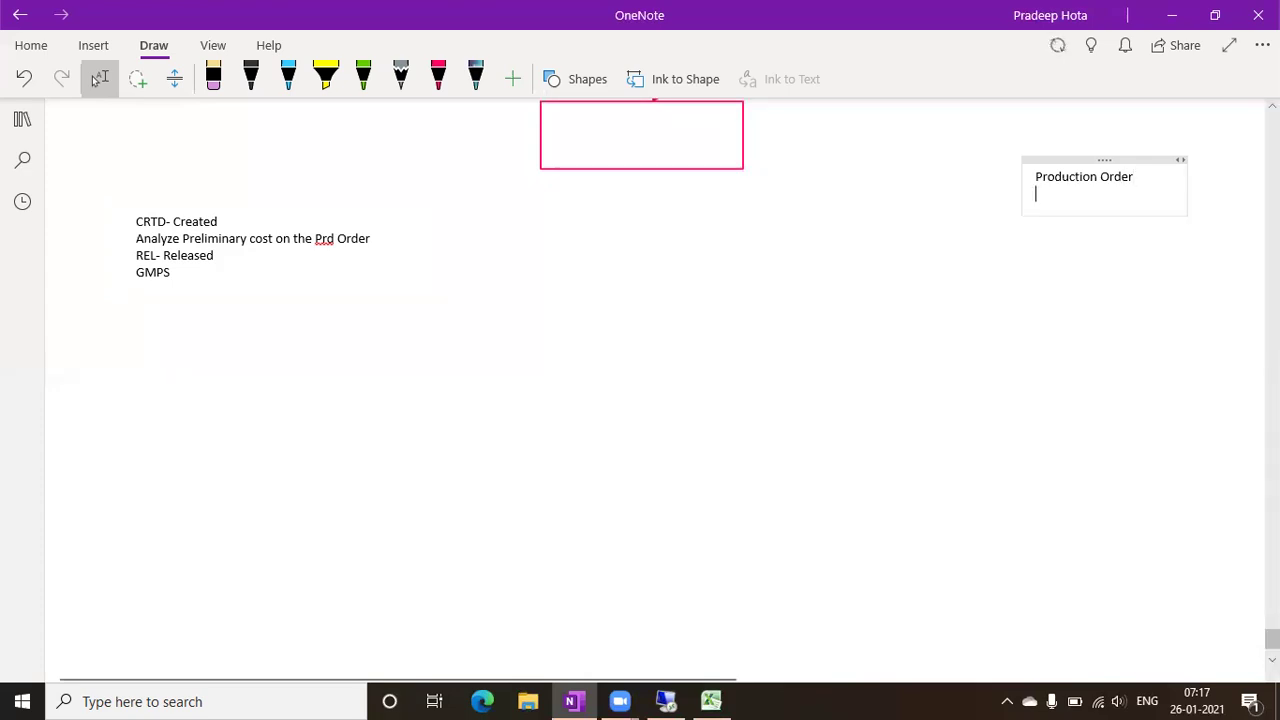
Add the lines 'Goods Issued' and 'Confirm Opeartion/Activity Confirmation' below it.
type("Goo")
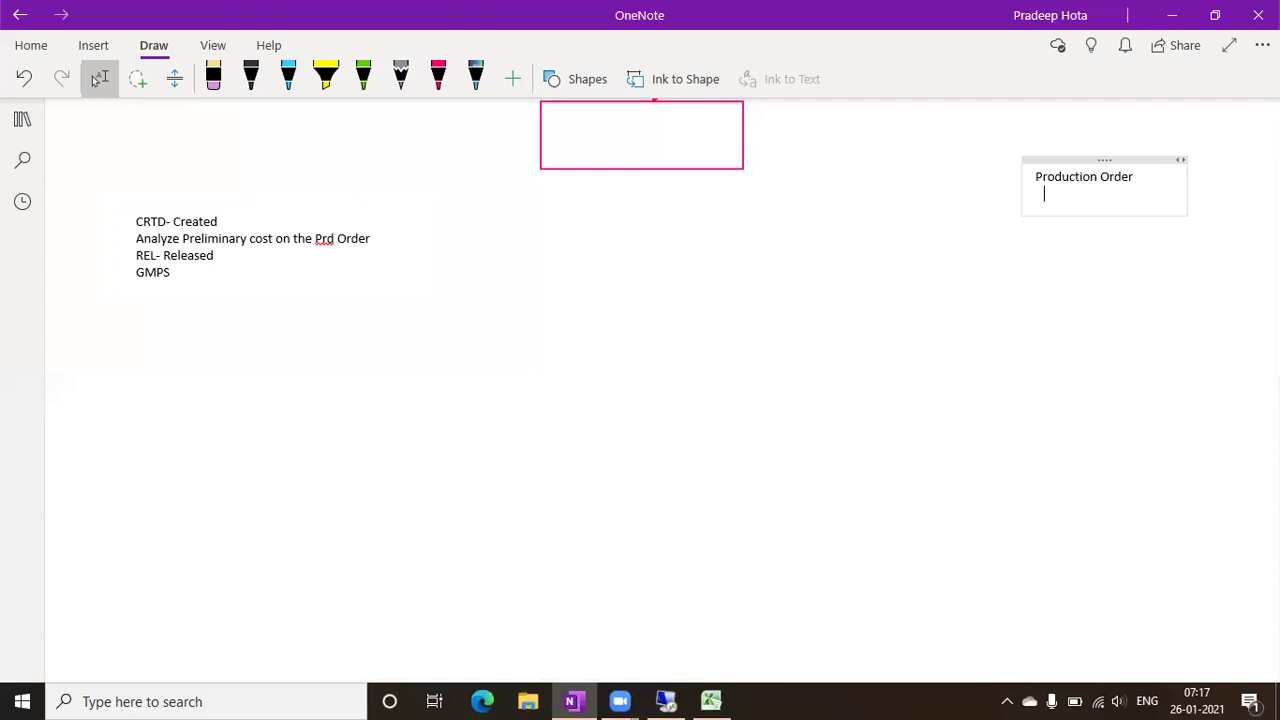
type("ds Issued")
key("Return")
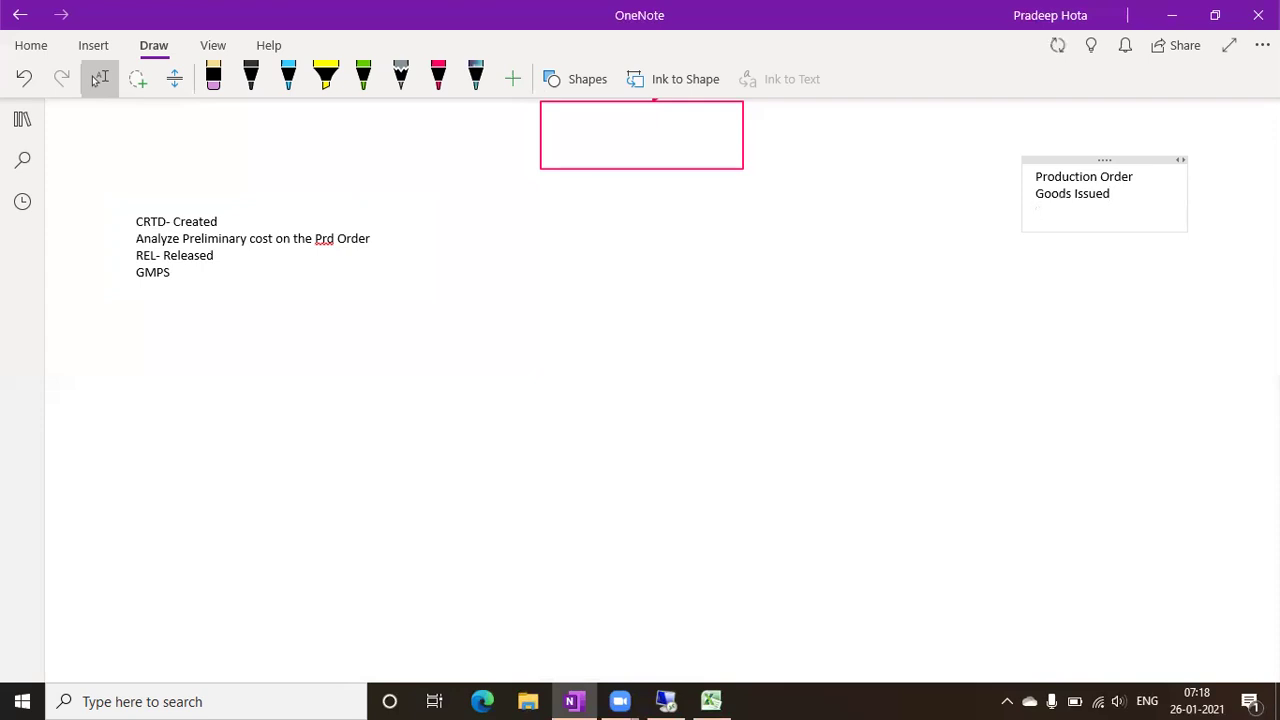
type("Confirm Opeartion")
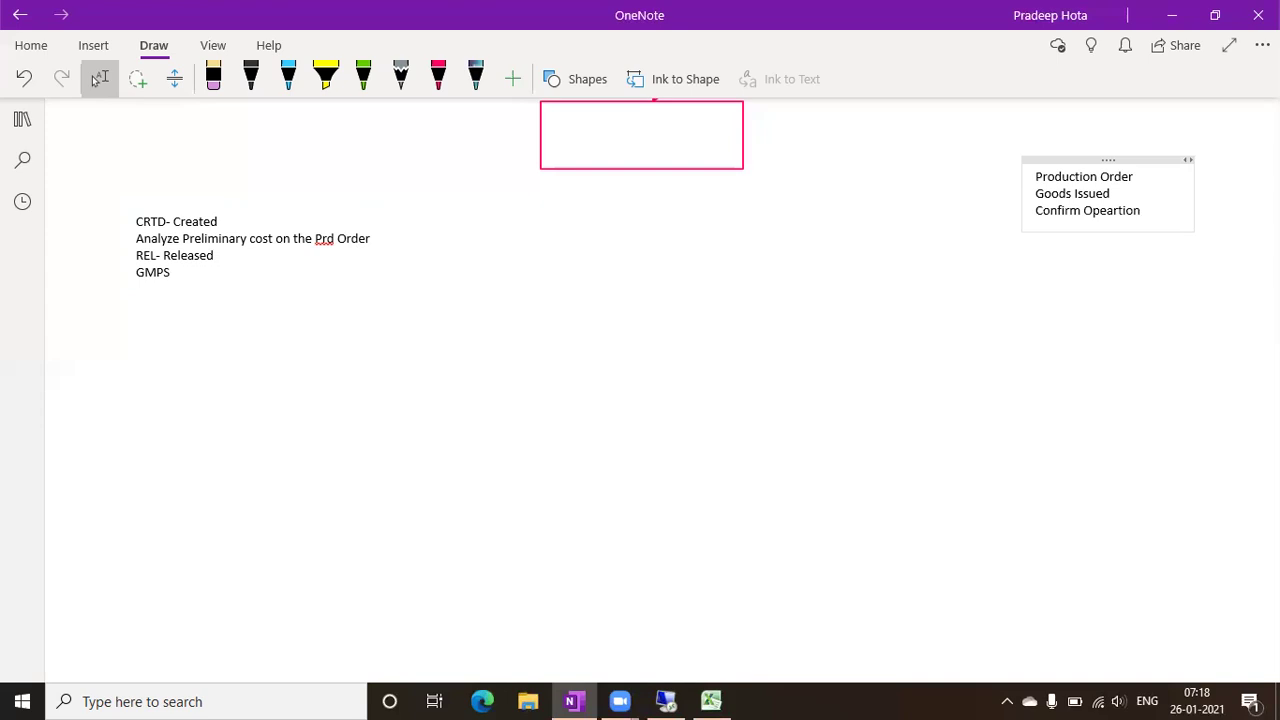
type("/Act")
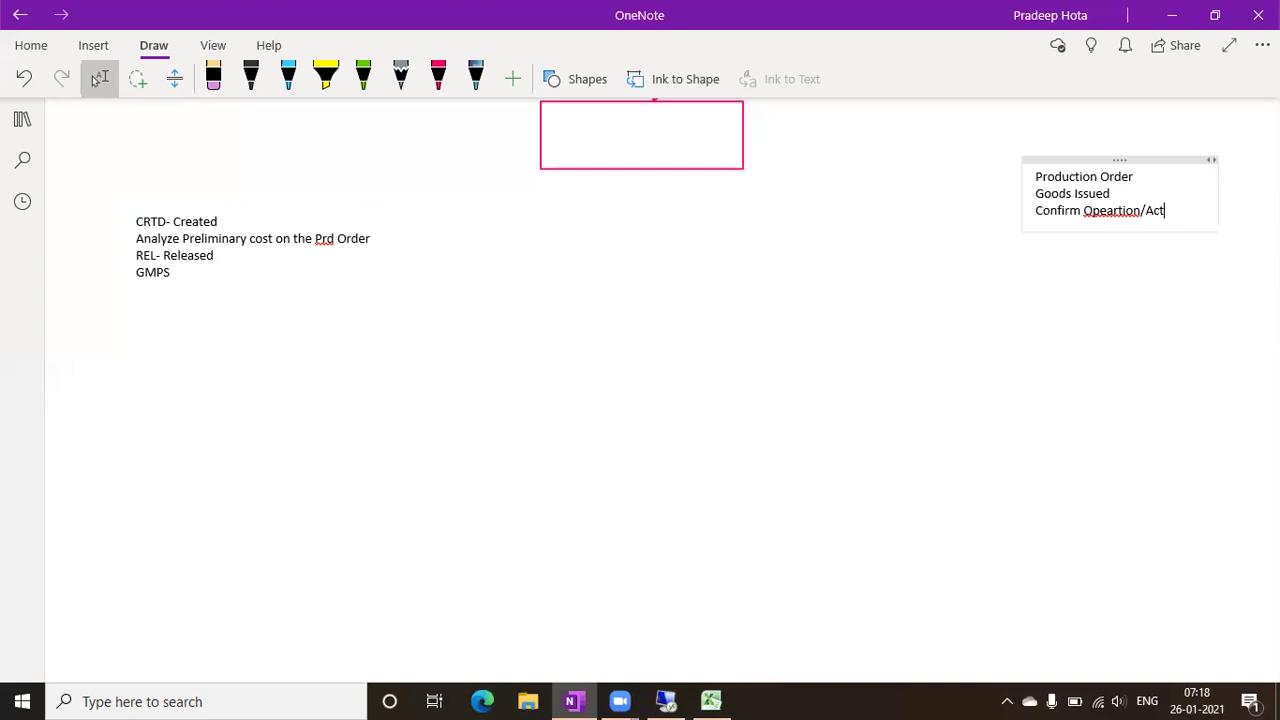
type("ivity Confirmation")
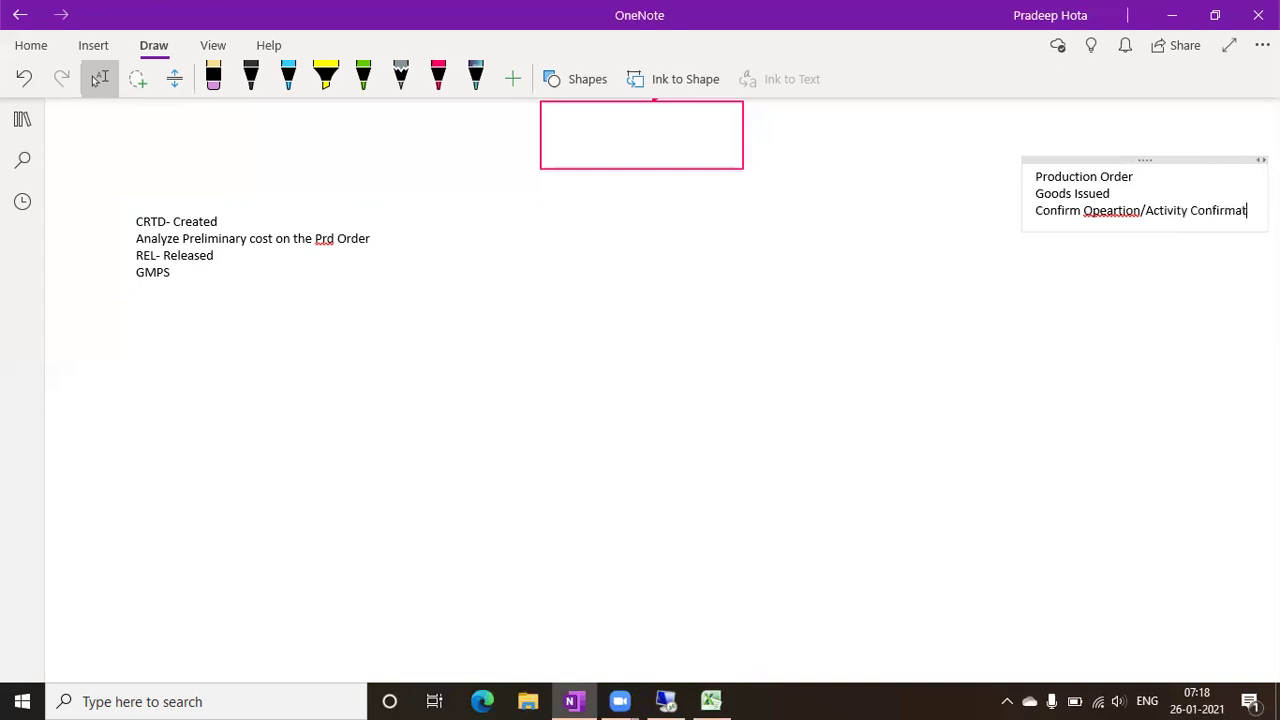
Correct 'Opeartion' to 'Operation' and add a 'Goods Receipt' line.
right_click(1111, 209)
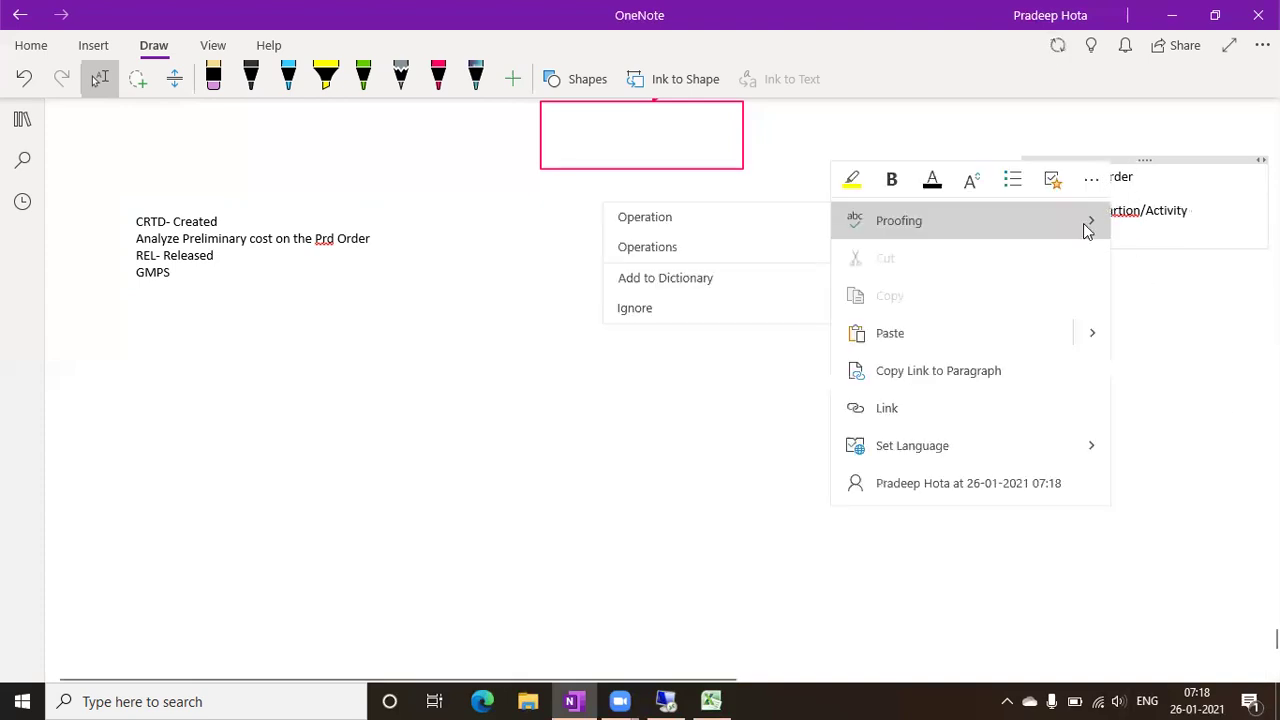
left_click(757, 225)
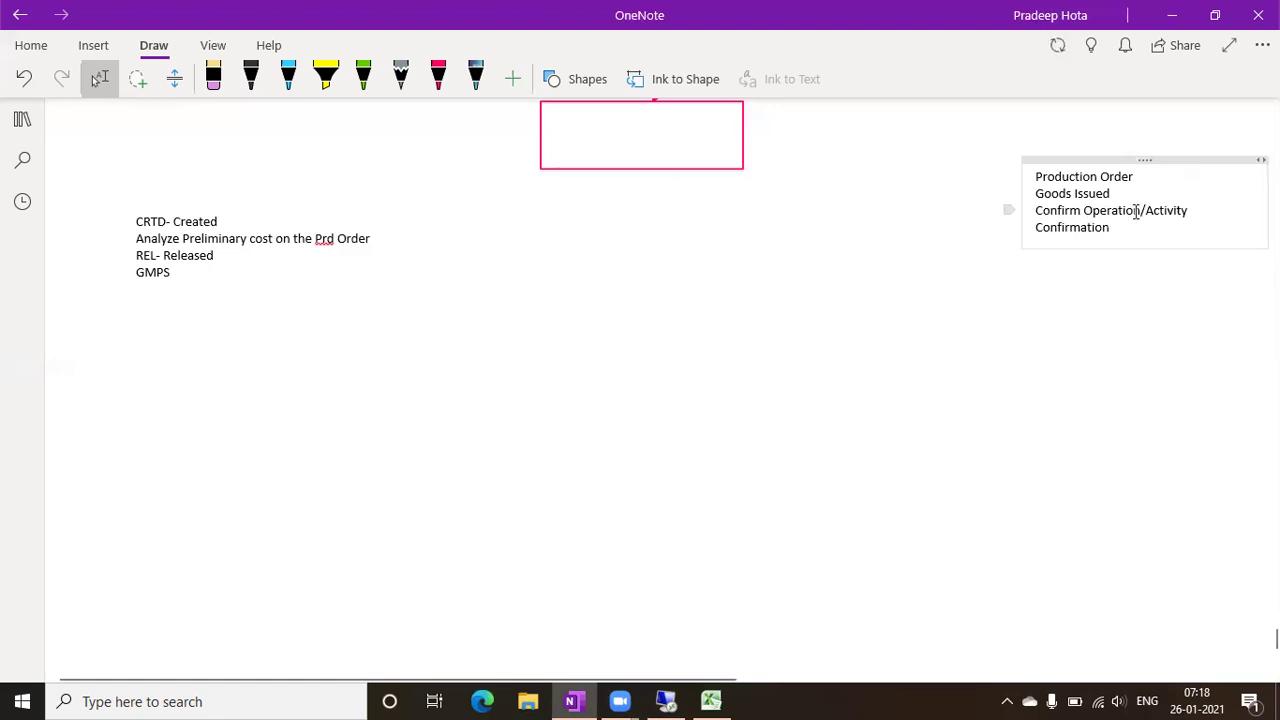
key("Return")
type("Goods Rece")
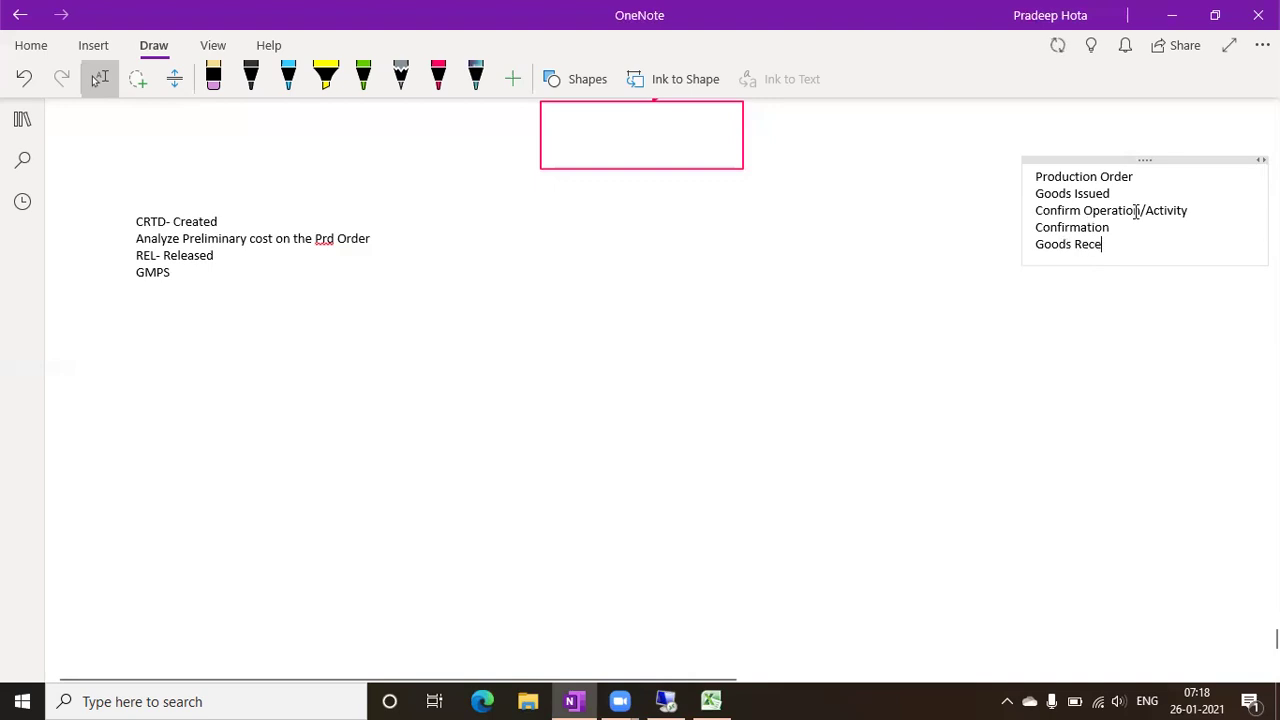
type("ipt")
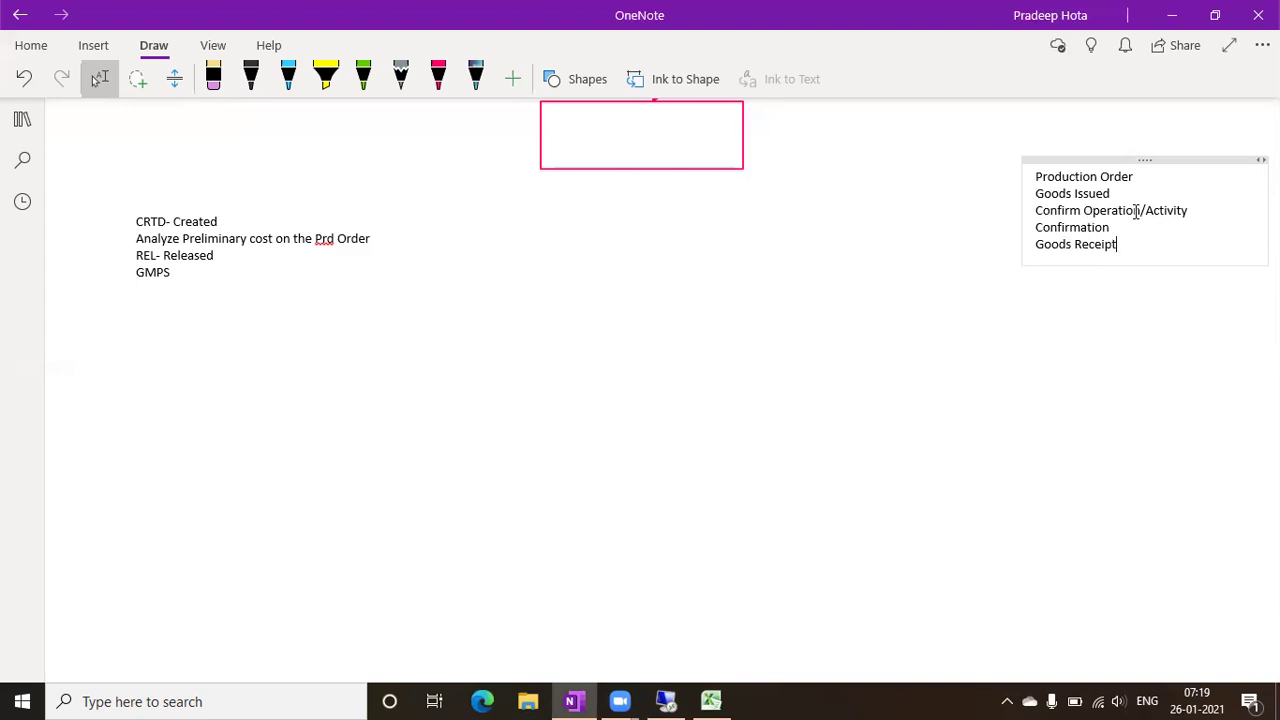
Add the line '5 --> 5 ( FG)' below Goods Receipt.
key("Return")
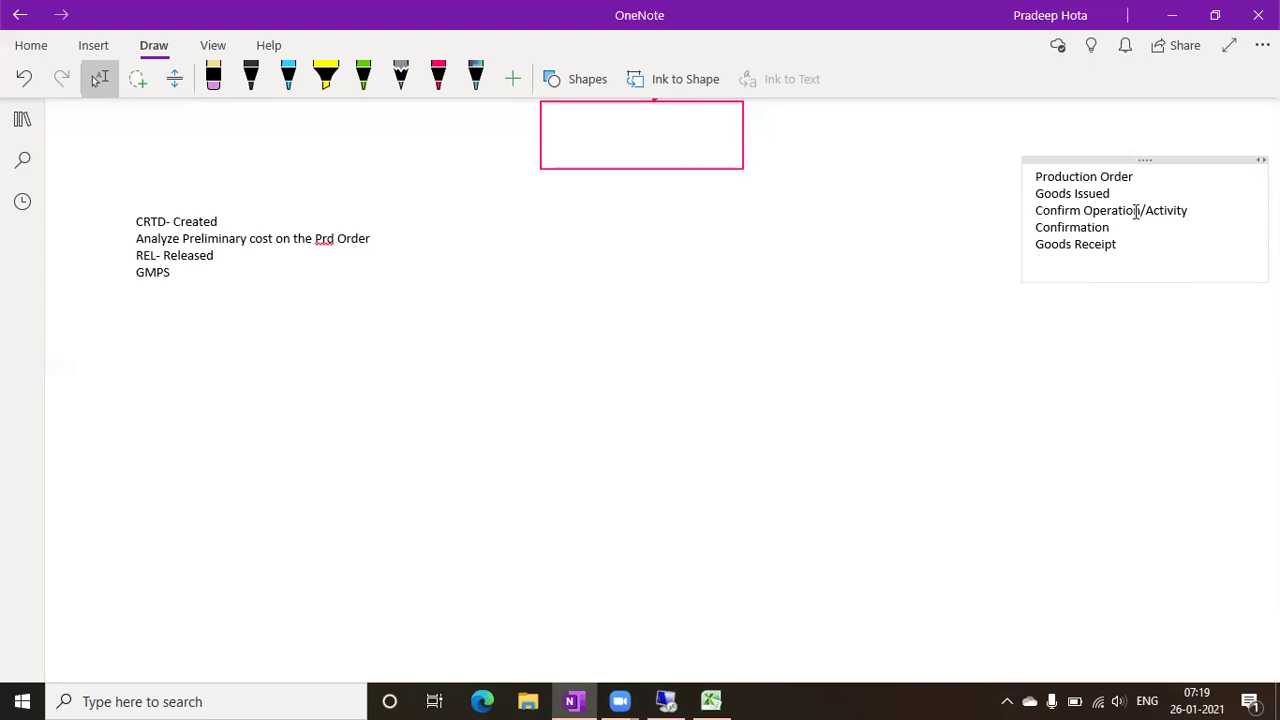
type("5")
type("--> 5  ( fg")
key("BackSpace")
key("BackSpace")
type("FG)")
Append ' - variance' to the '5 --> 5 ( FG)' line.
type("- variance")
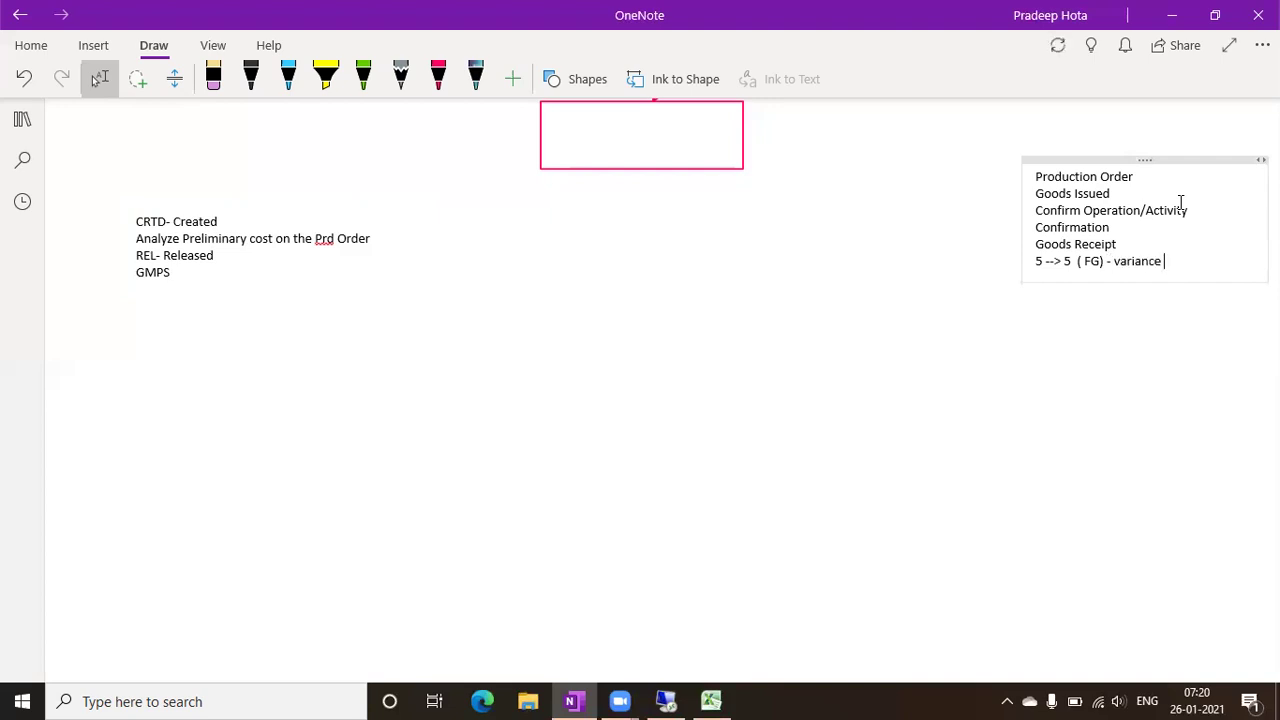
Add the lines '5--> 4 ( WIP)' and 'All Cost' at the end of the right-hand list.
key("Return")
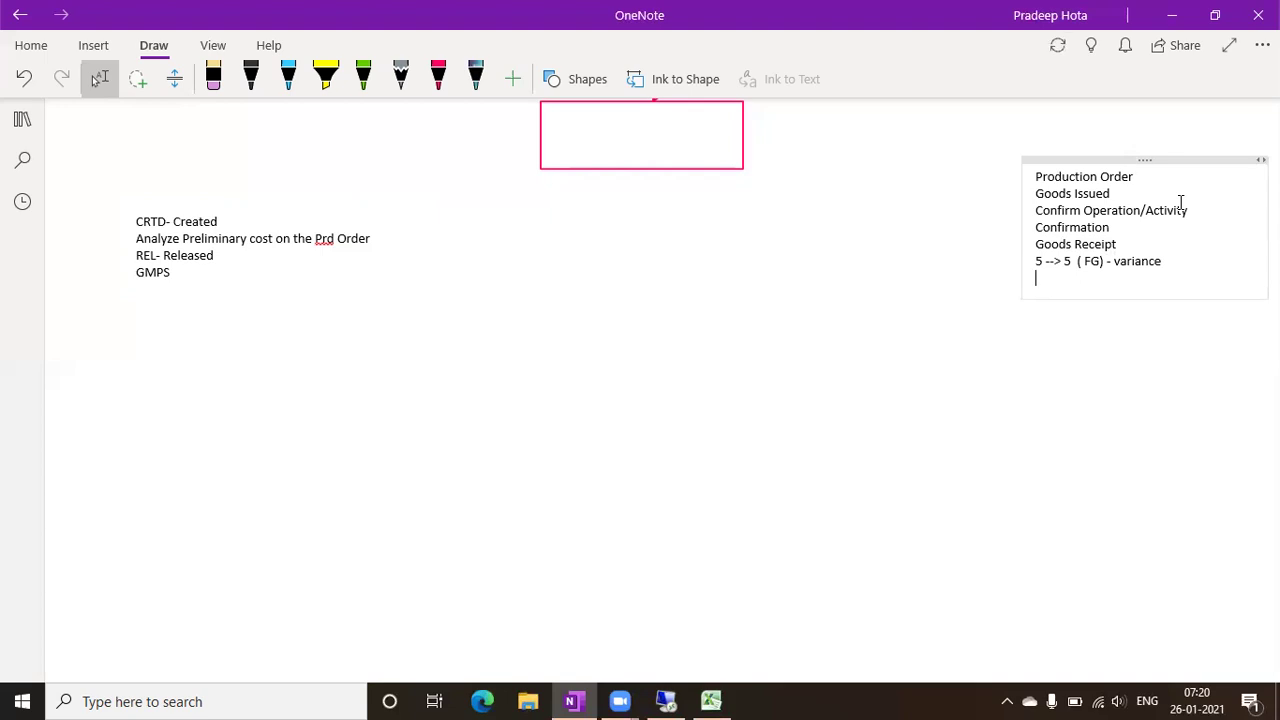
type("5--> 4")
type("( WIP)")
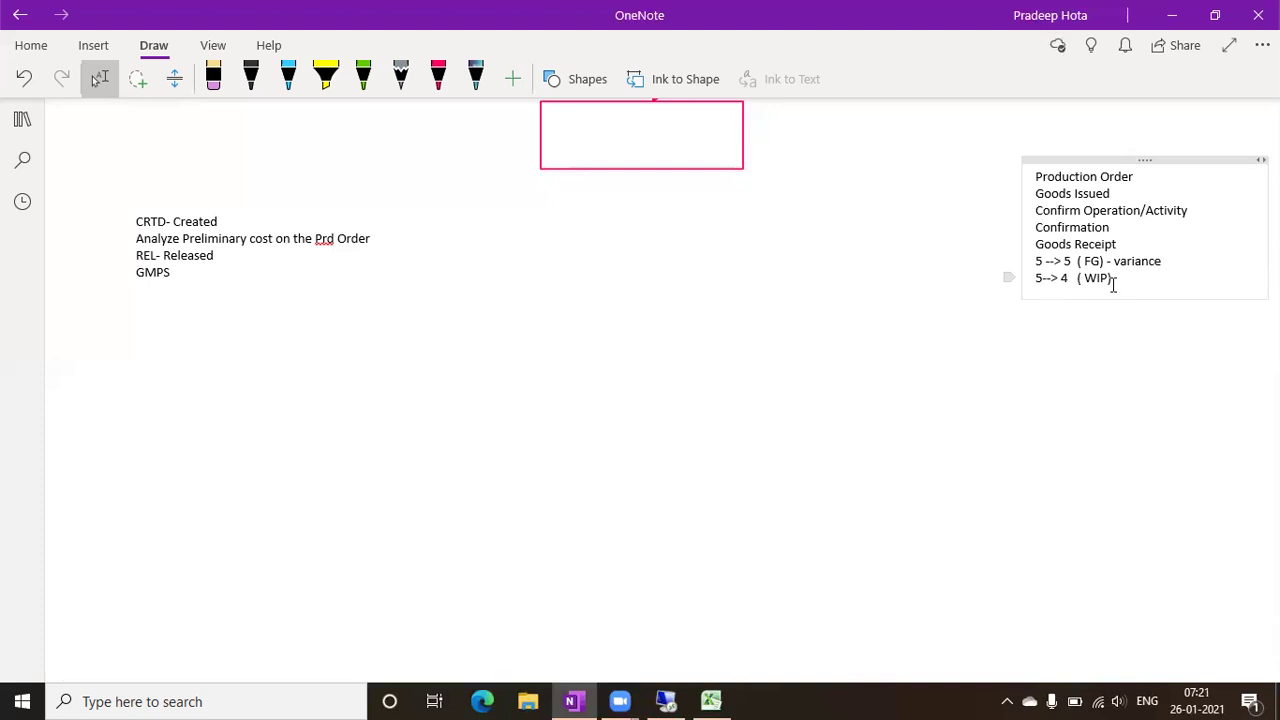
double_click(1137, 264)
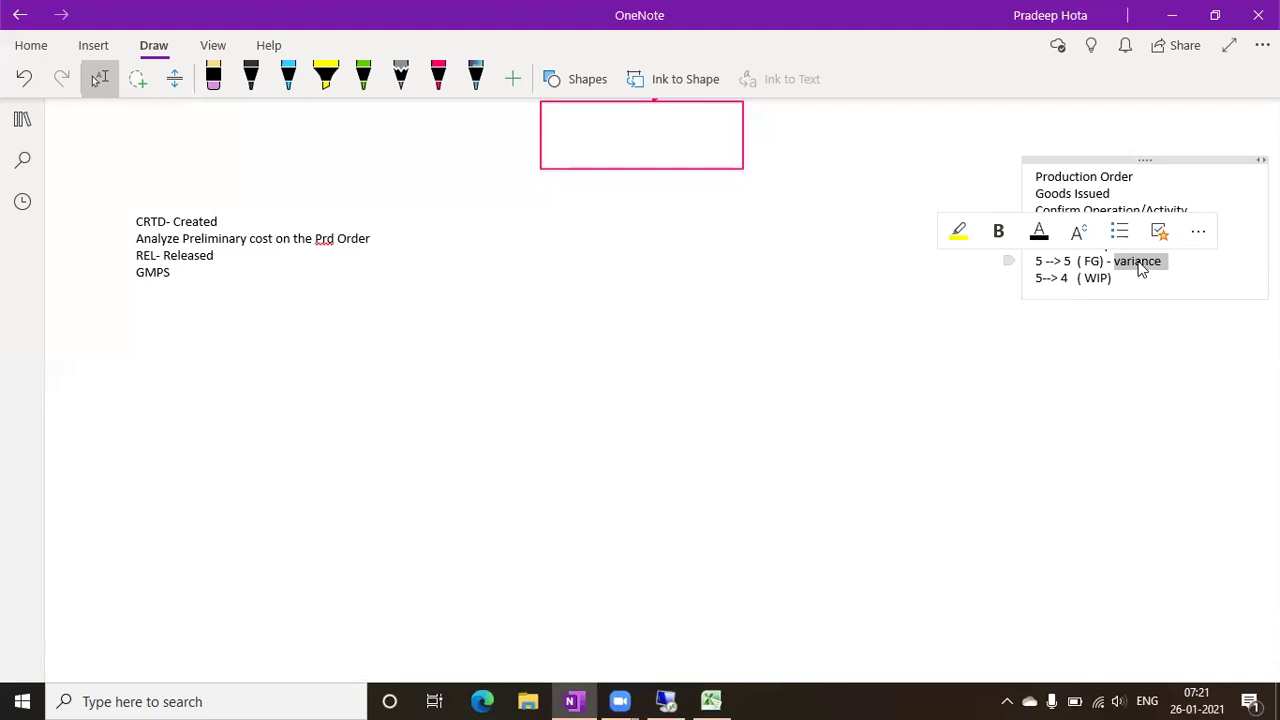
left_click(1174, 273)
key("Return")
type("All Cost")
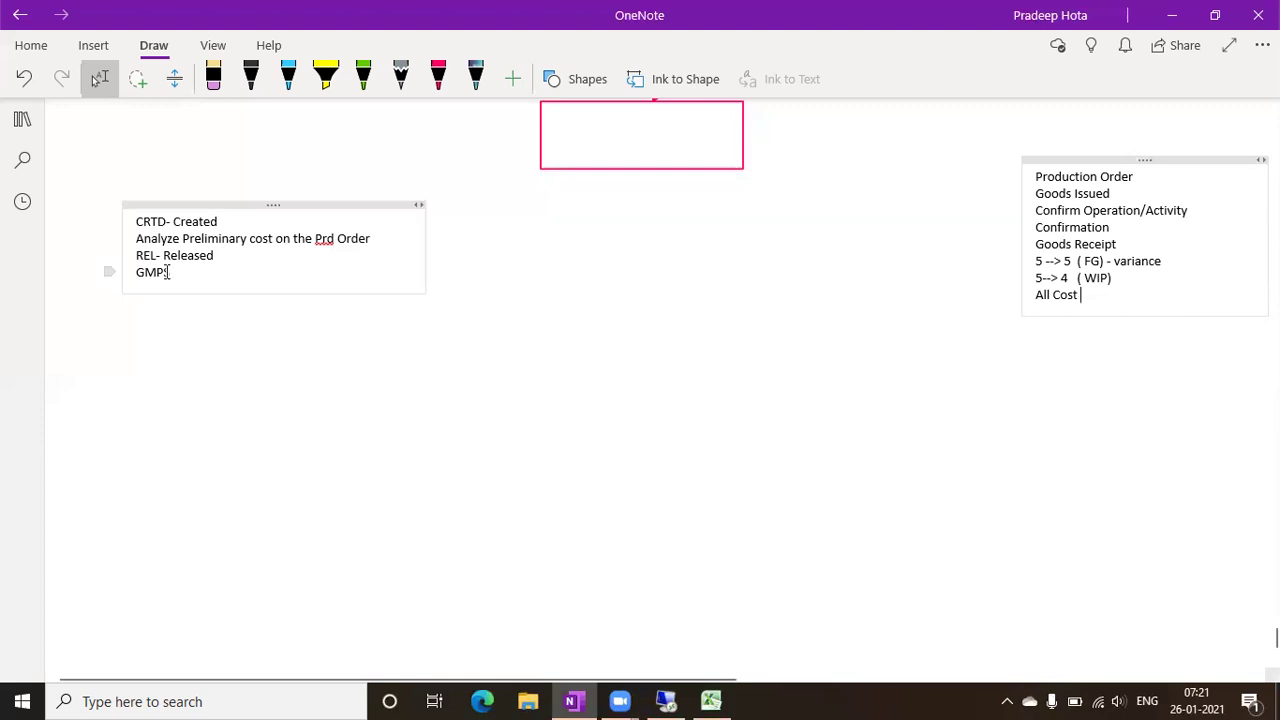
Add 'CNF/PCNF' and 'DLV/PDLV' after GMPS in the left note, leaving a new empty line.
left_click_drag(137, 238, 341, 242)
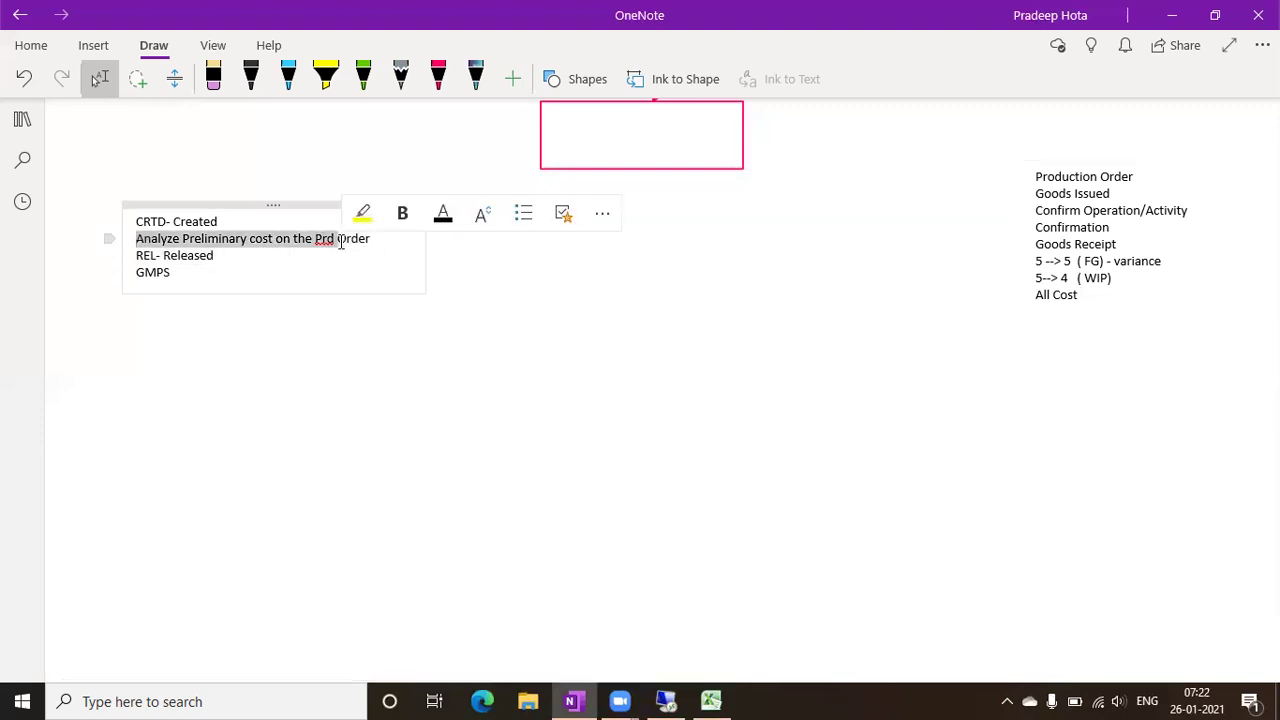
left_click(189, 265)
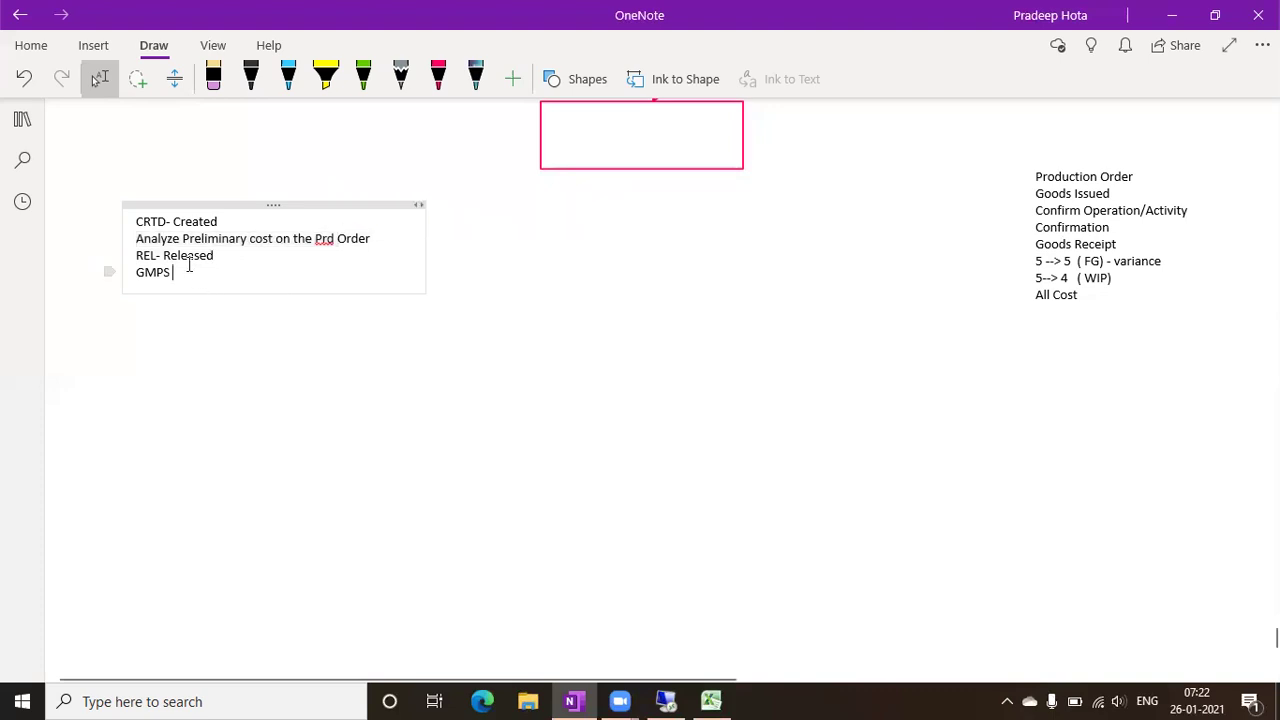
key("Return")
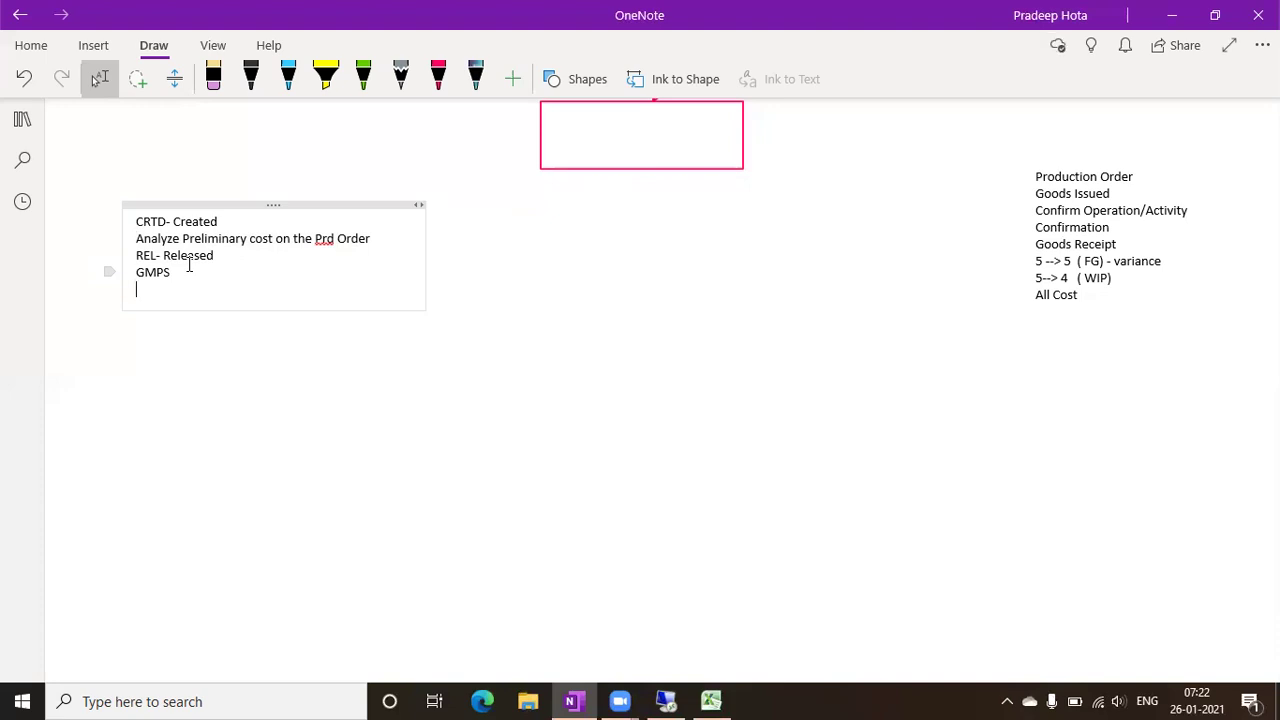
type("CNF/PCNF")
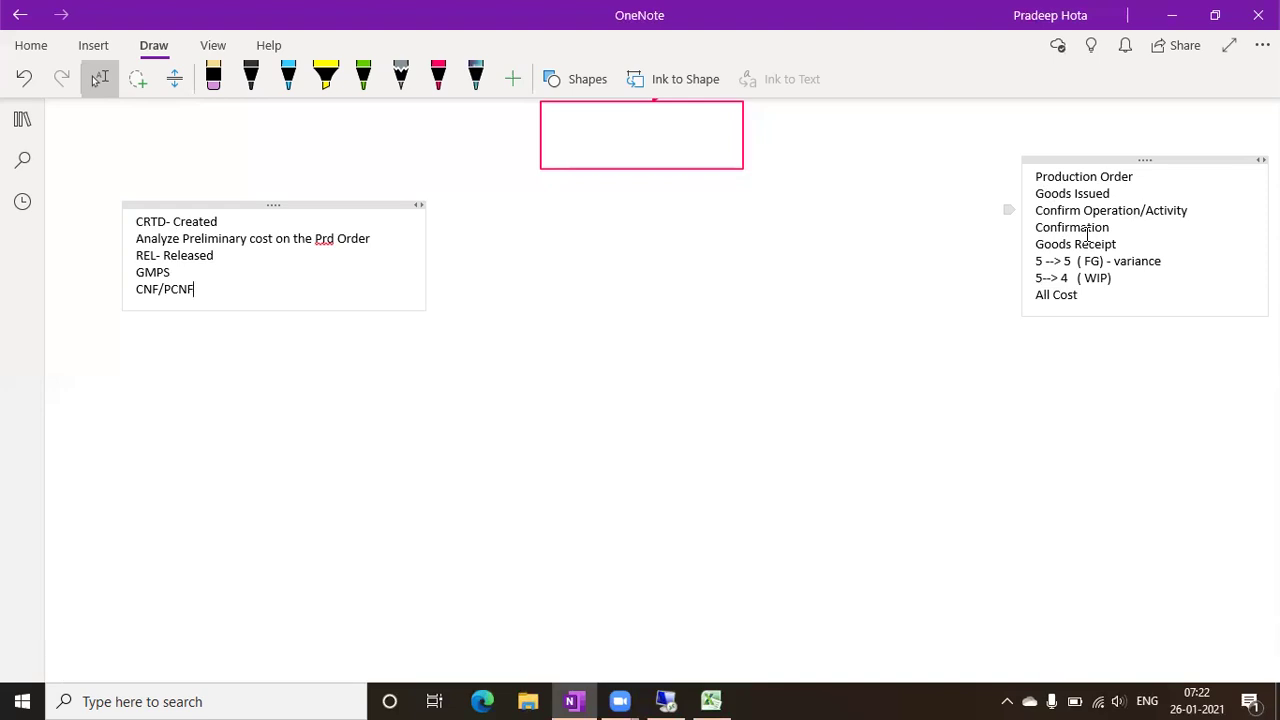
key("Return")
type("DLV/PDLC")
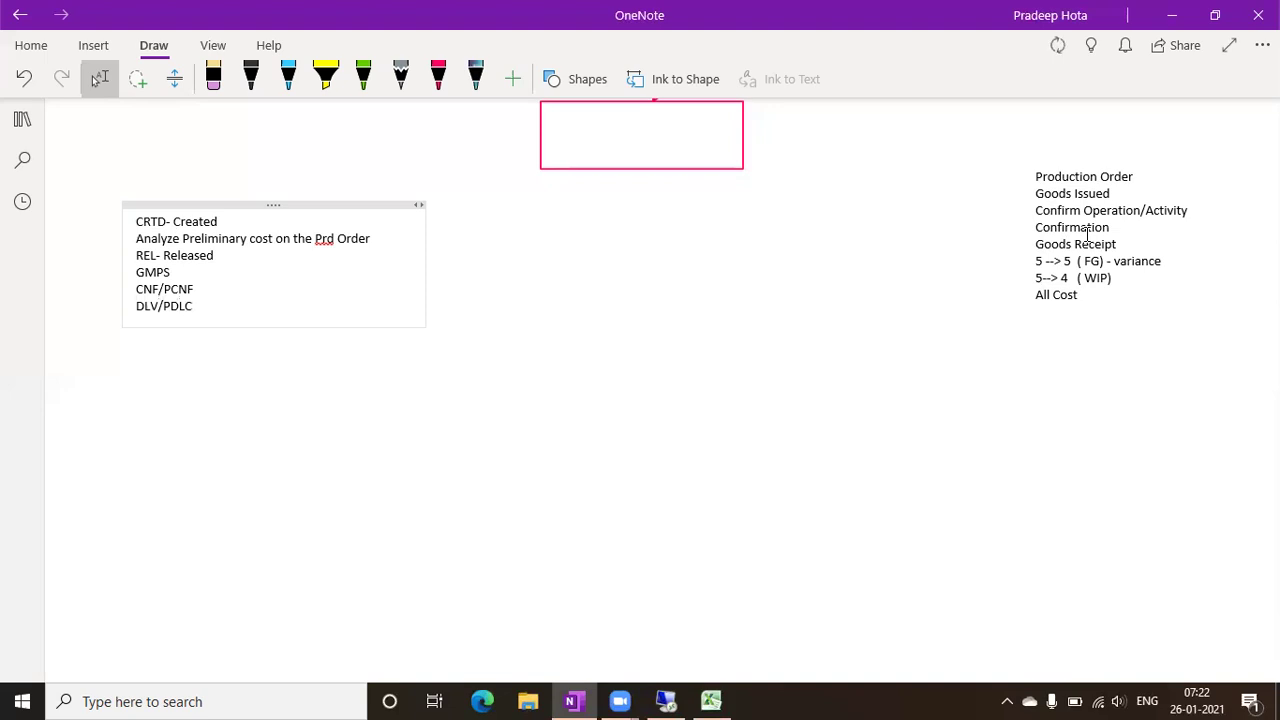
key("BackSpace")
type("V")
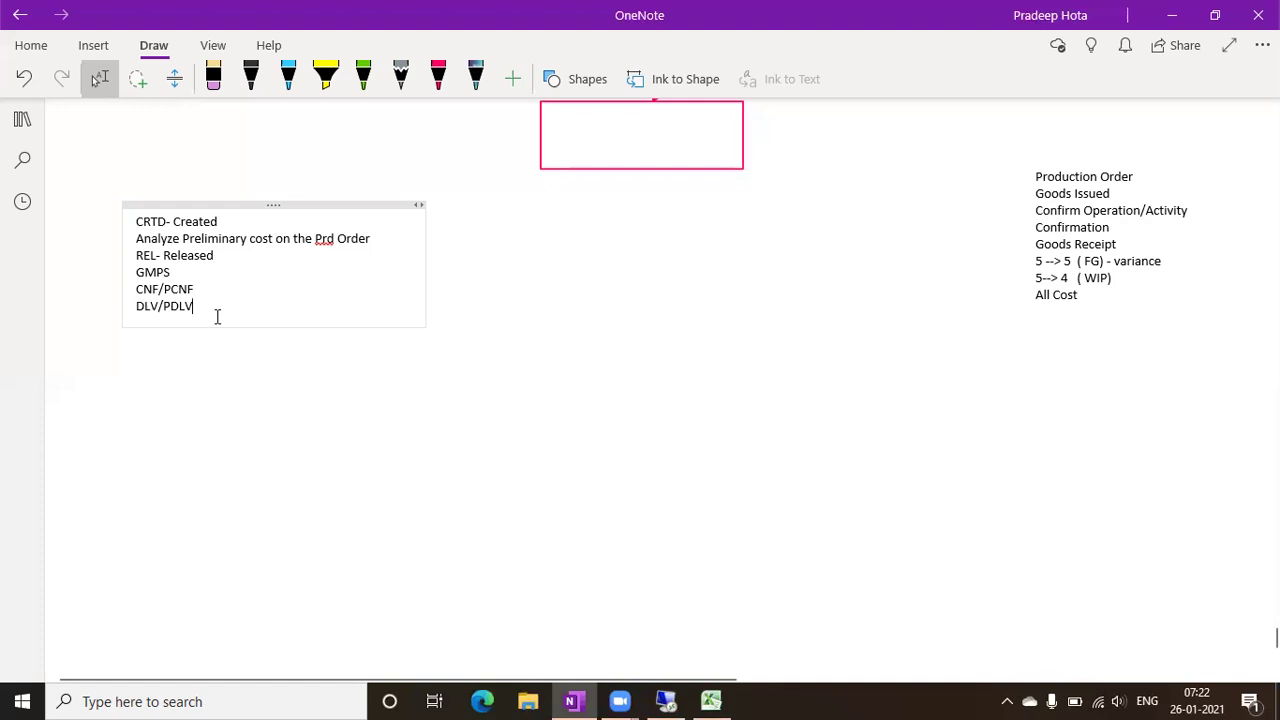
key("Return")
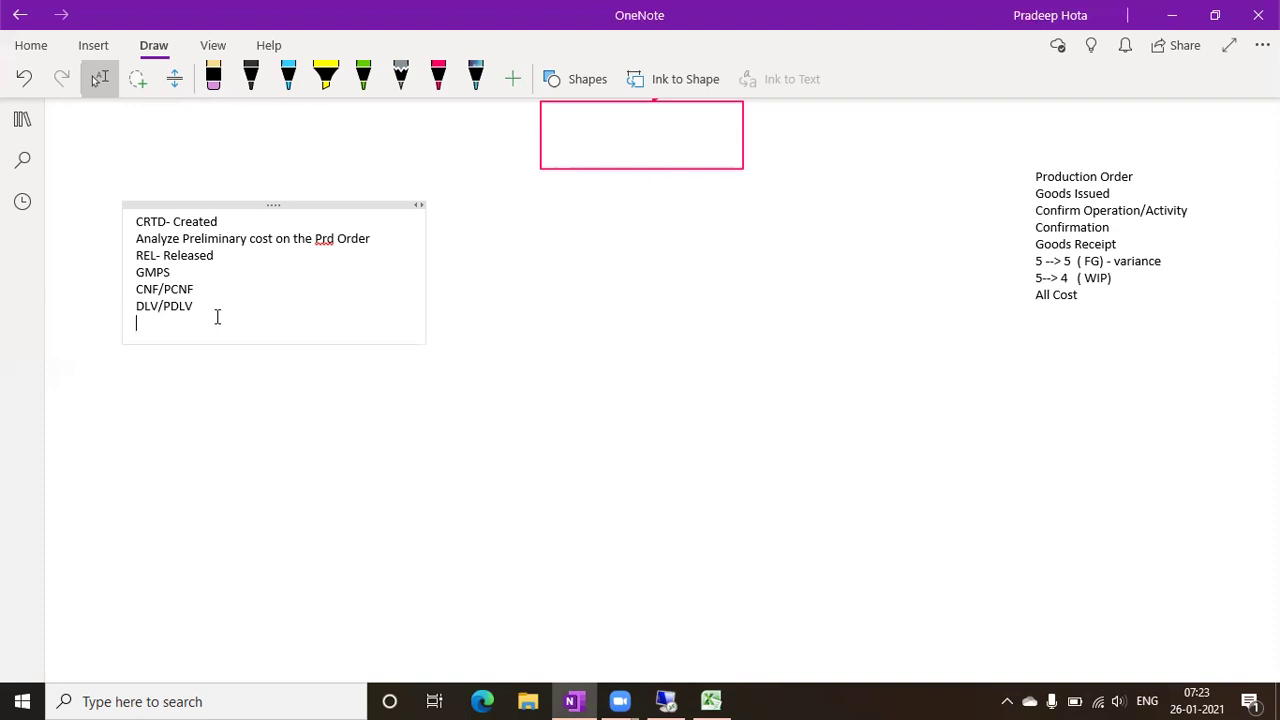
Add 'TECO' and 'CLSD' as the final lines of the status note.
type("TECO")
key("Return")
type("CLSD")
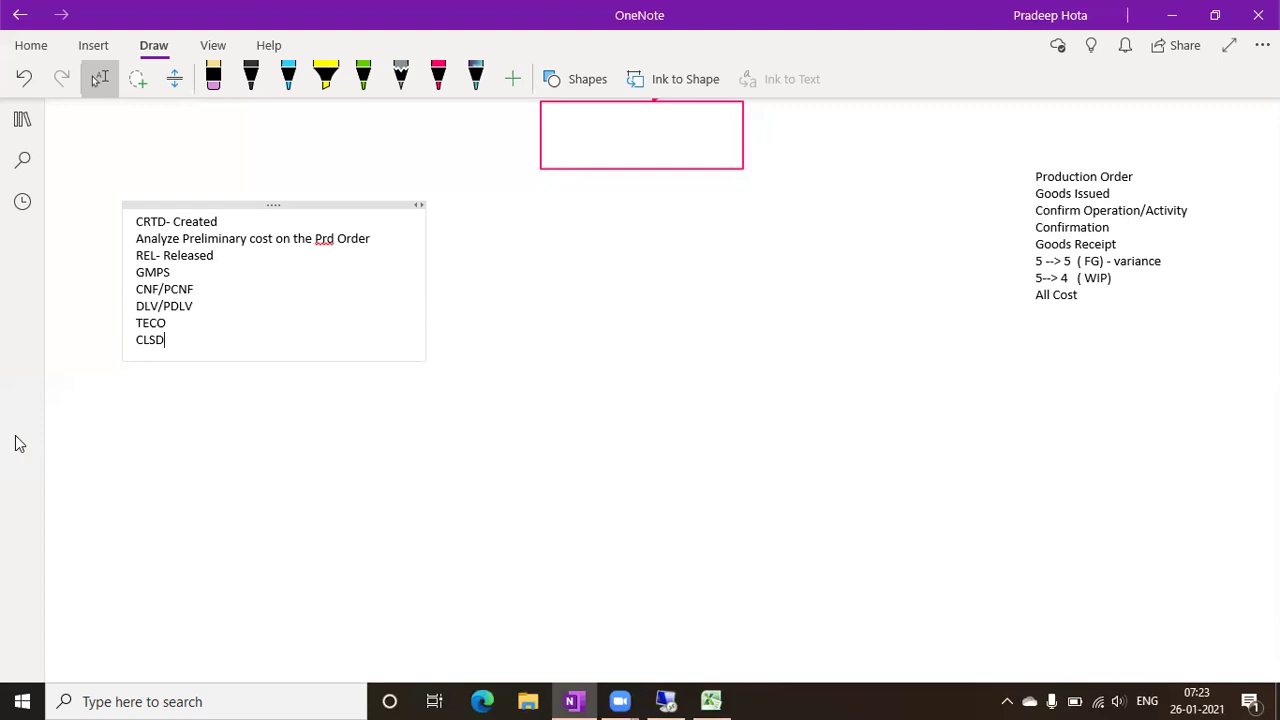
Switch to the full-screen remote SAP session, run CO01, then leave it.
left_click(679, 699)
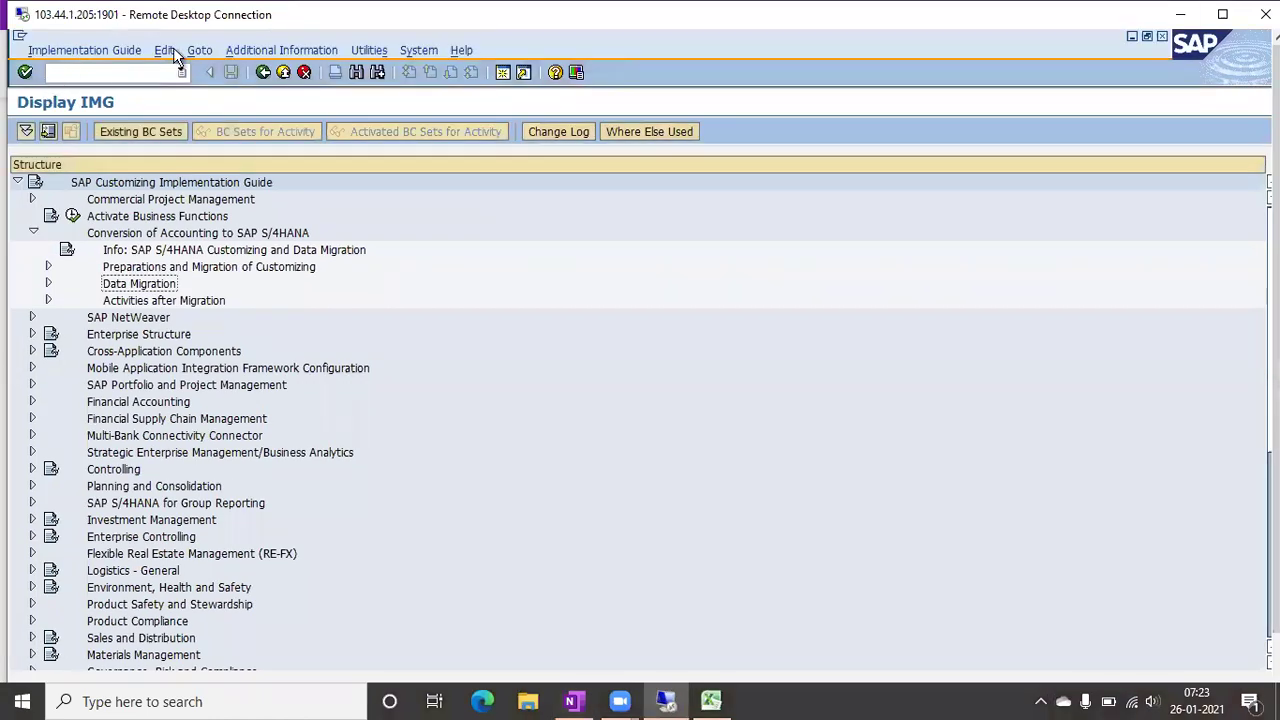
key("ctrl+alt+Break")
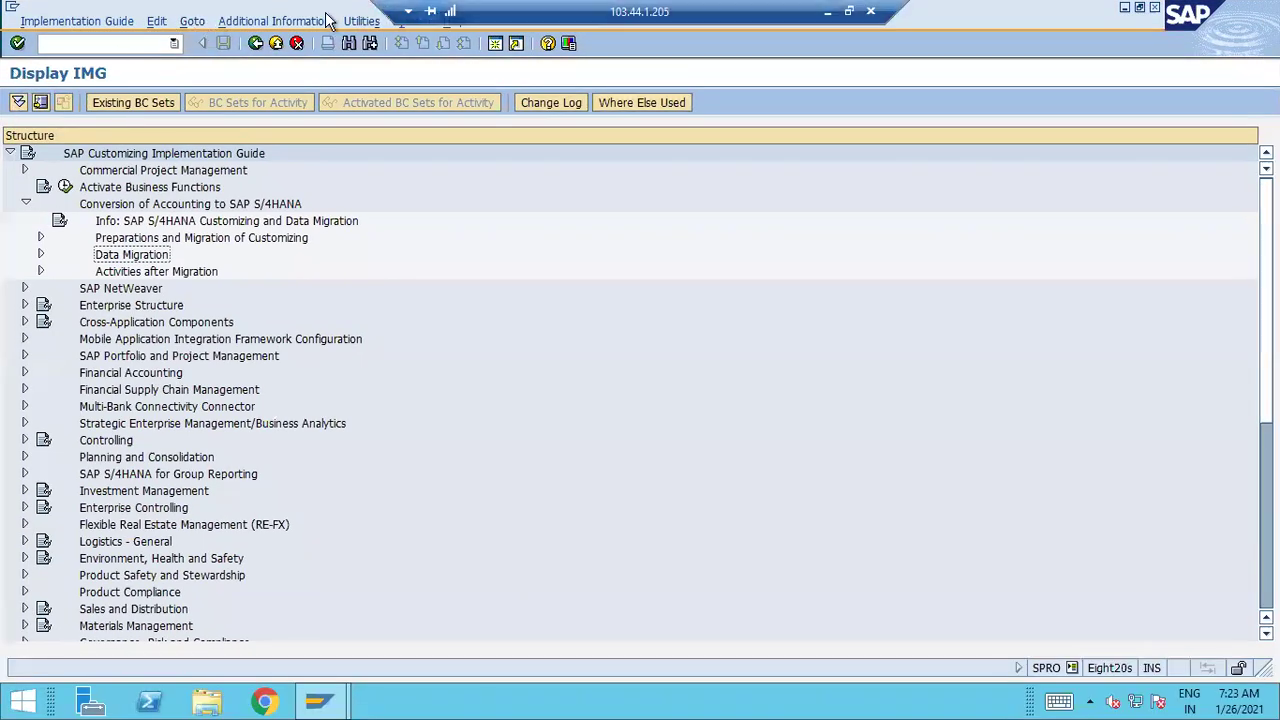
left_click_drag(360, 12, 10, 12)
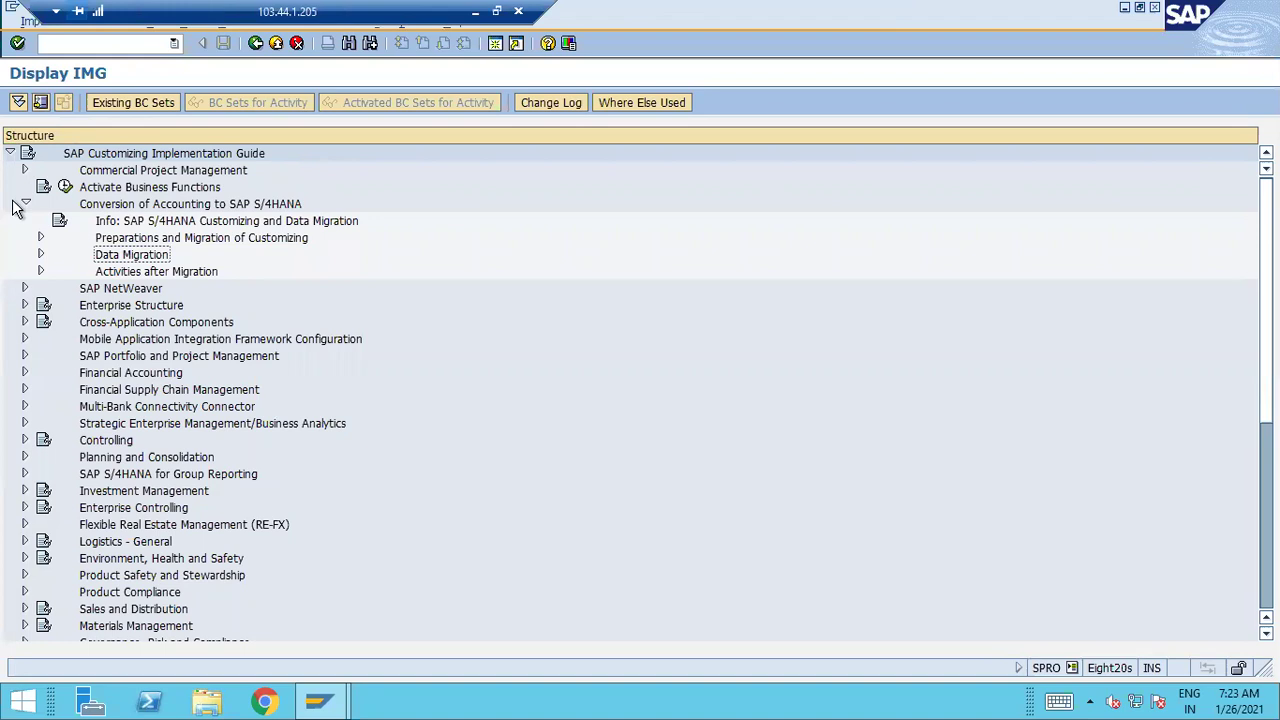
left_click(116, 42)
type("/NCO01")
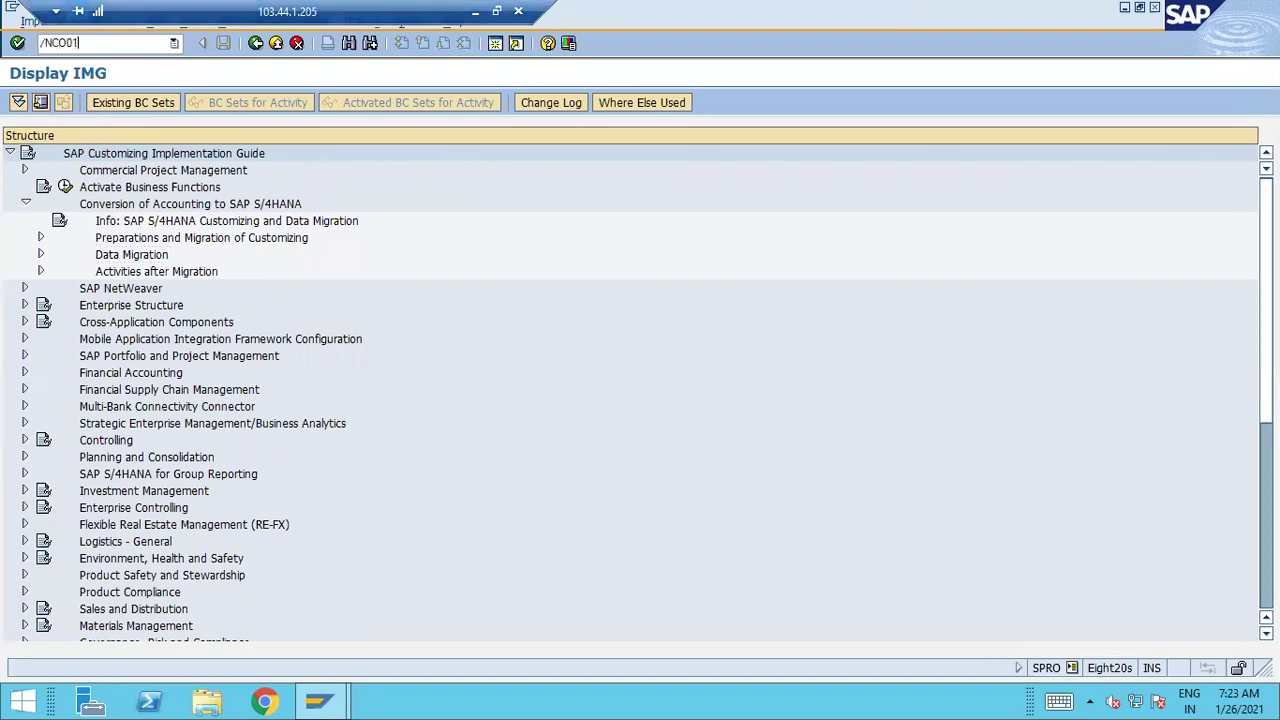
key("Return")
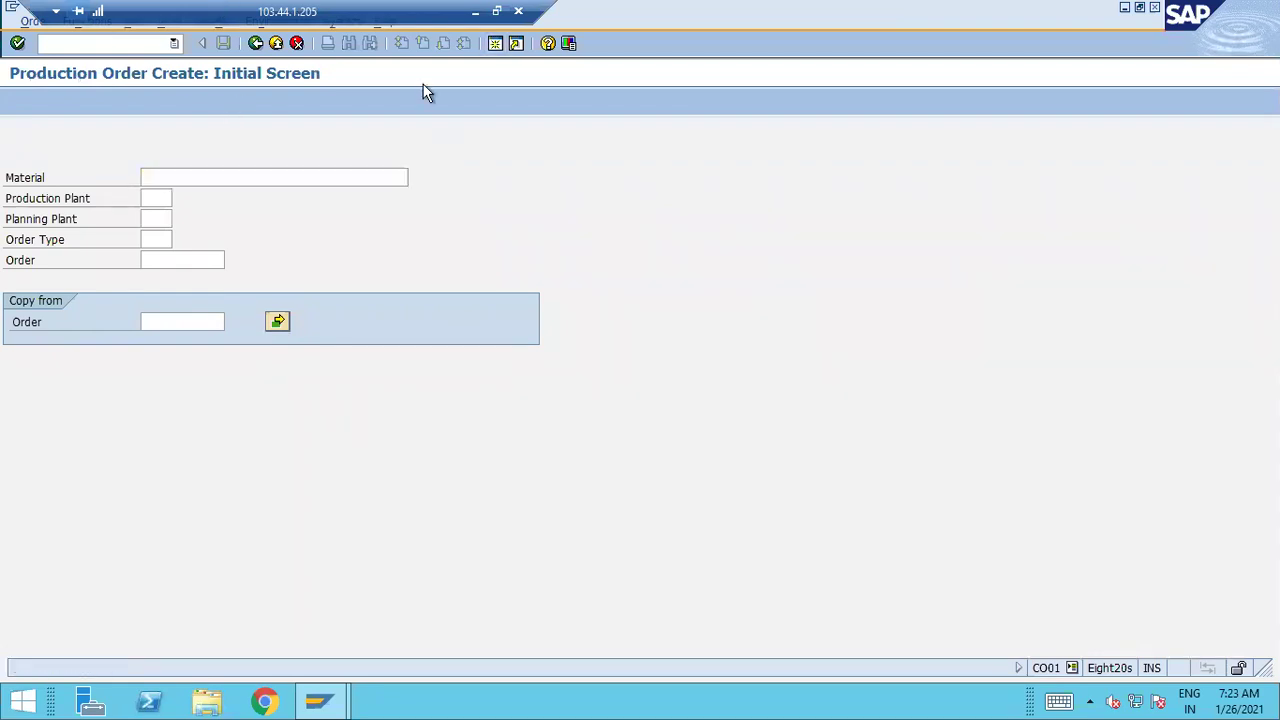
key("F3")
Run the MM60 materials list for plant C110 and select C110-FG (material 282).
type("/nmm60")
key("Return")
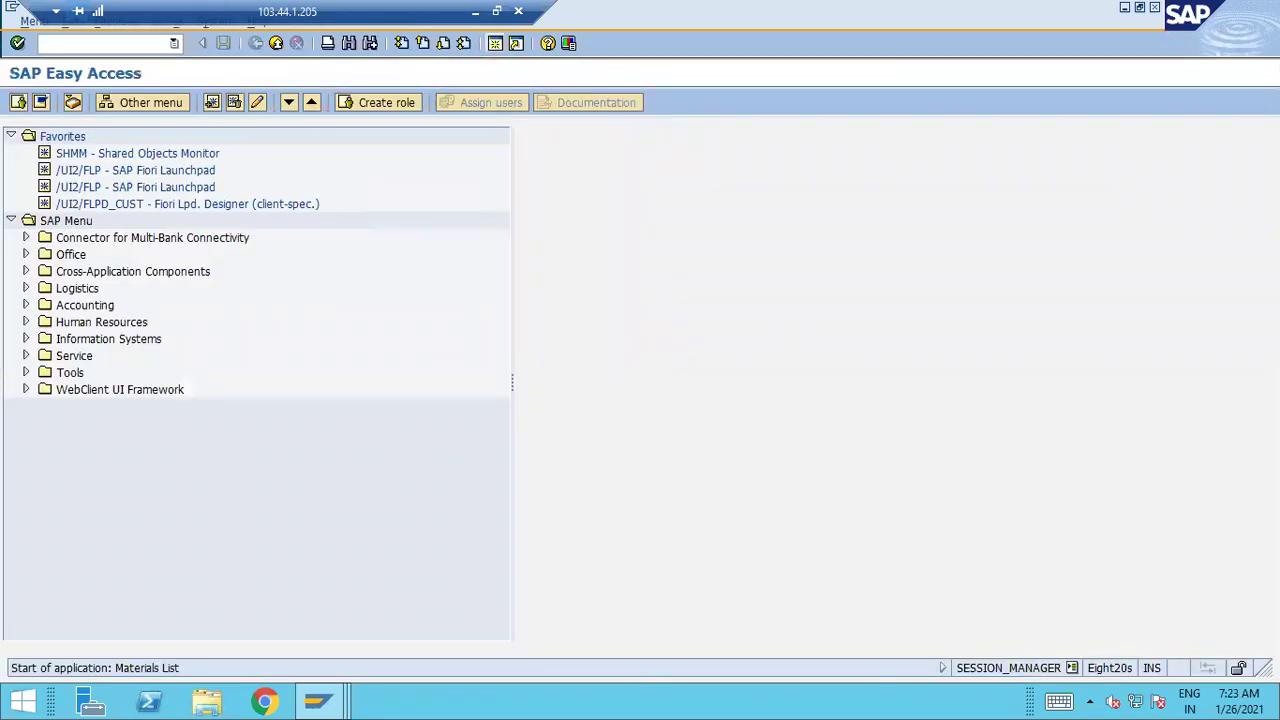
left_click(240, 178)
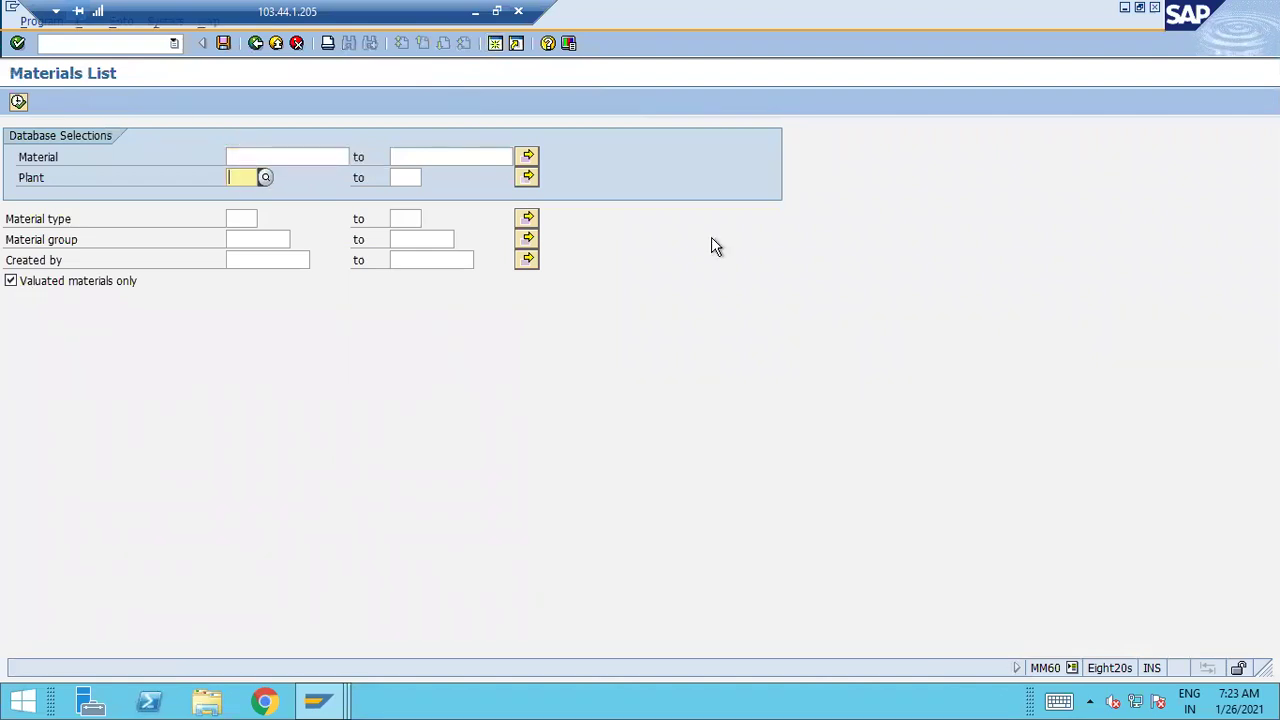
type("C110")
key("Return")
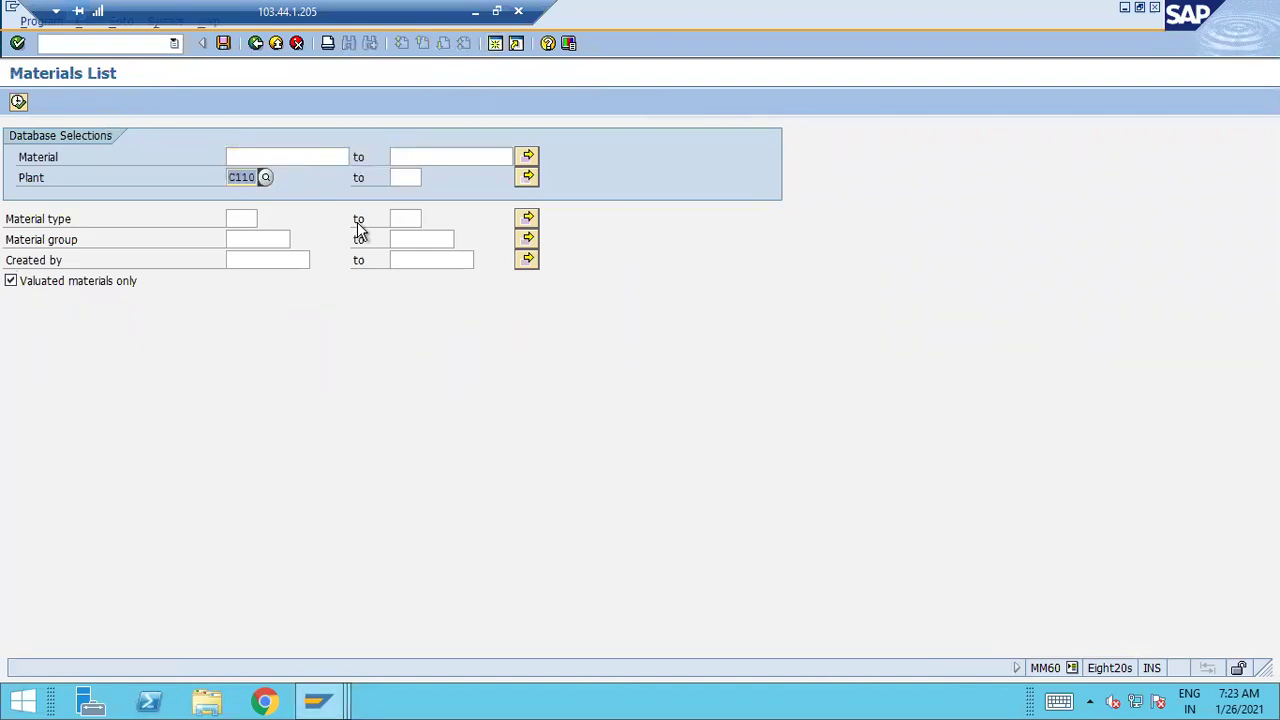
left_click(18, 102)
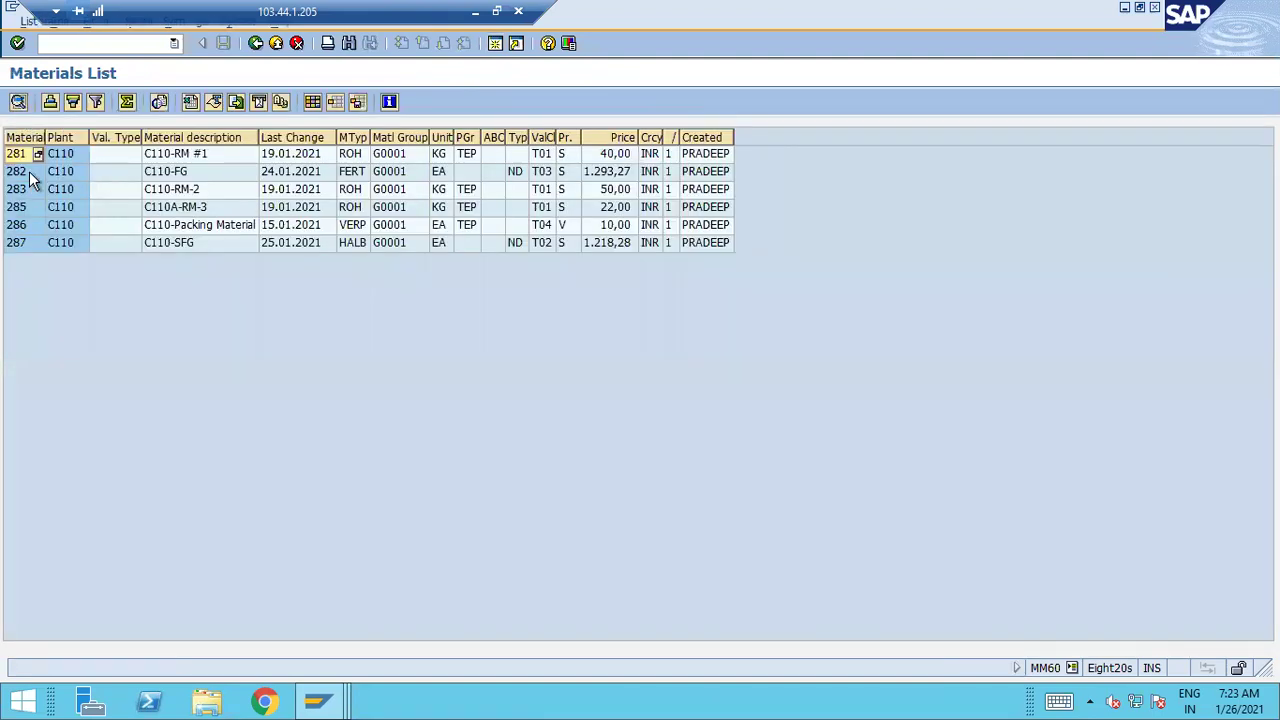
left_click(30, 174)
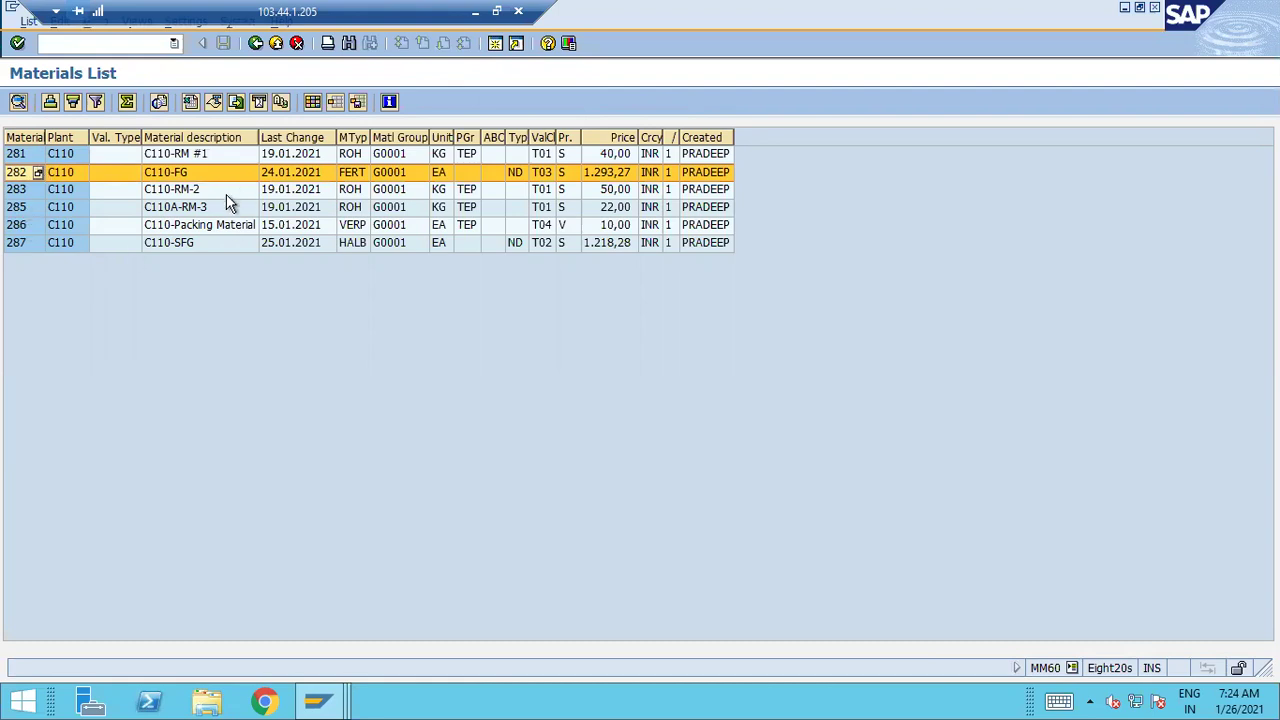
Create a C111 production order for material 282 (C110-FG) in planning plant C110.
key("F10")
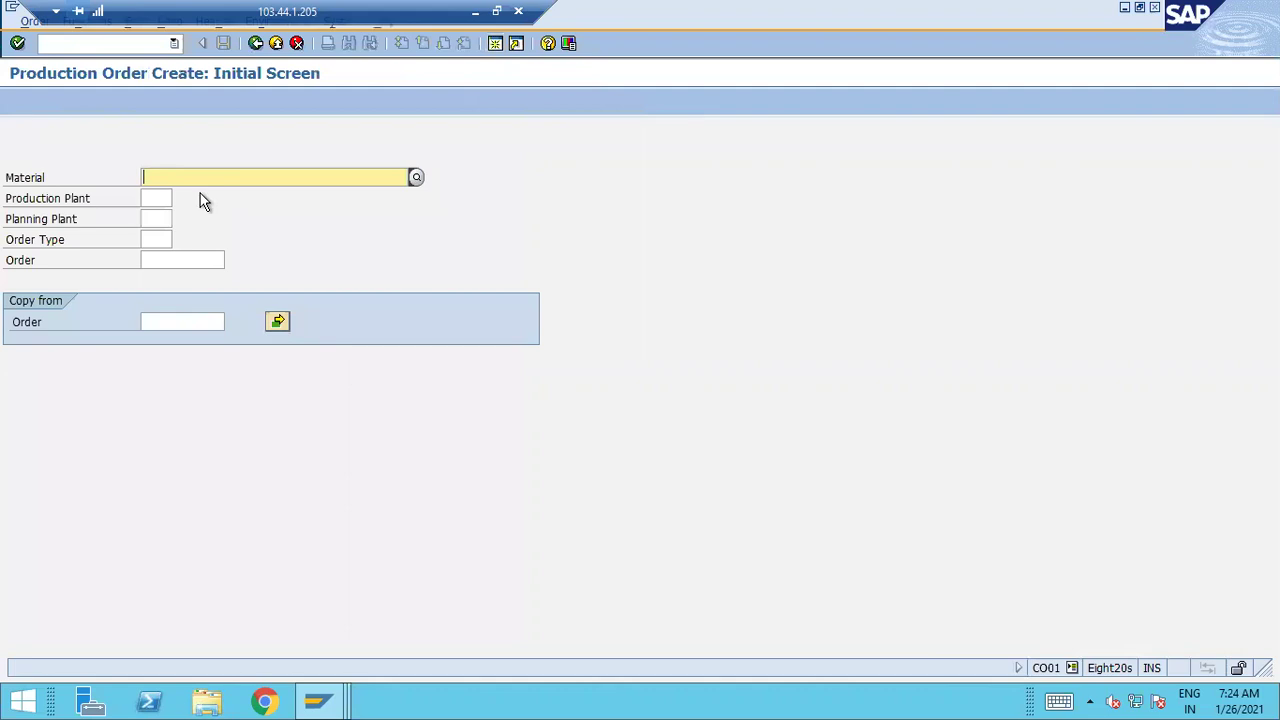
type("282")
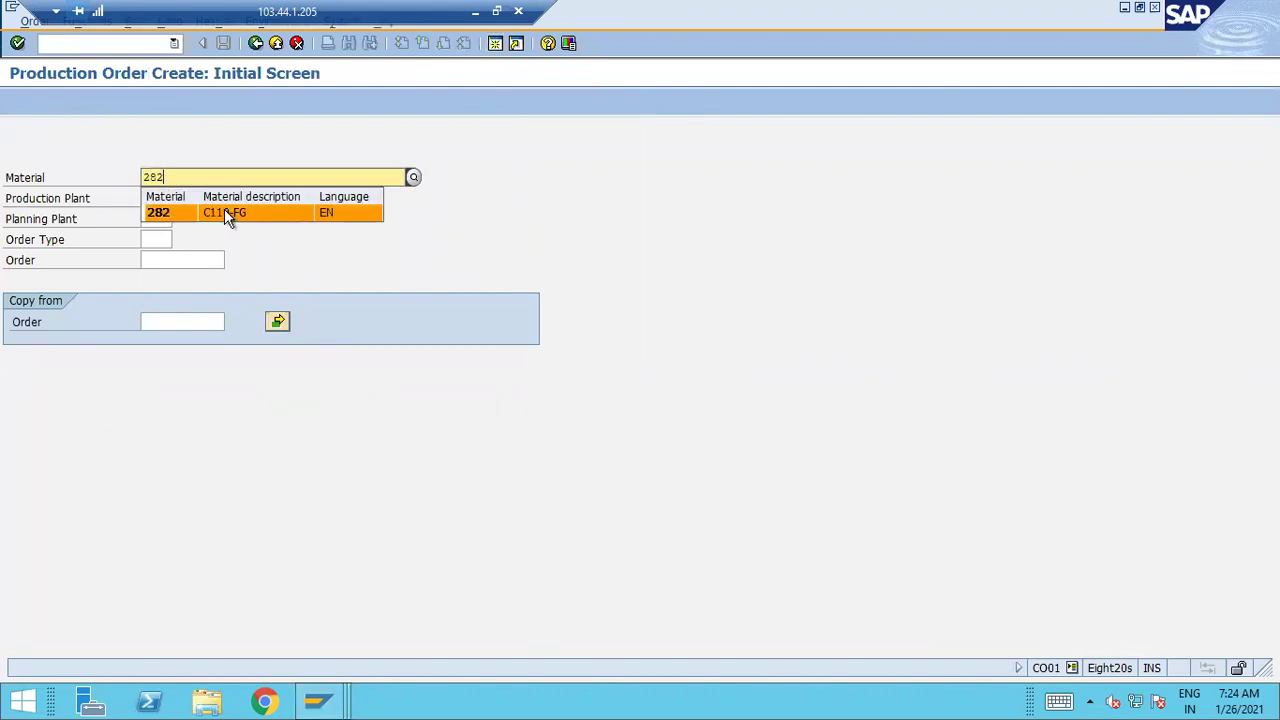
left_click(226, 214)
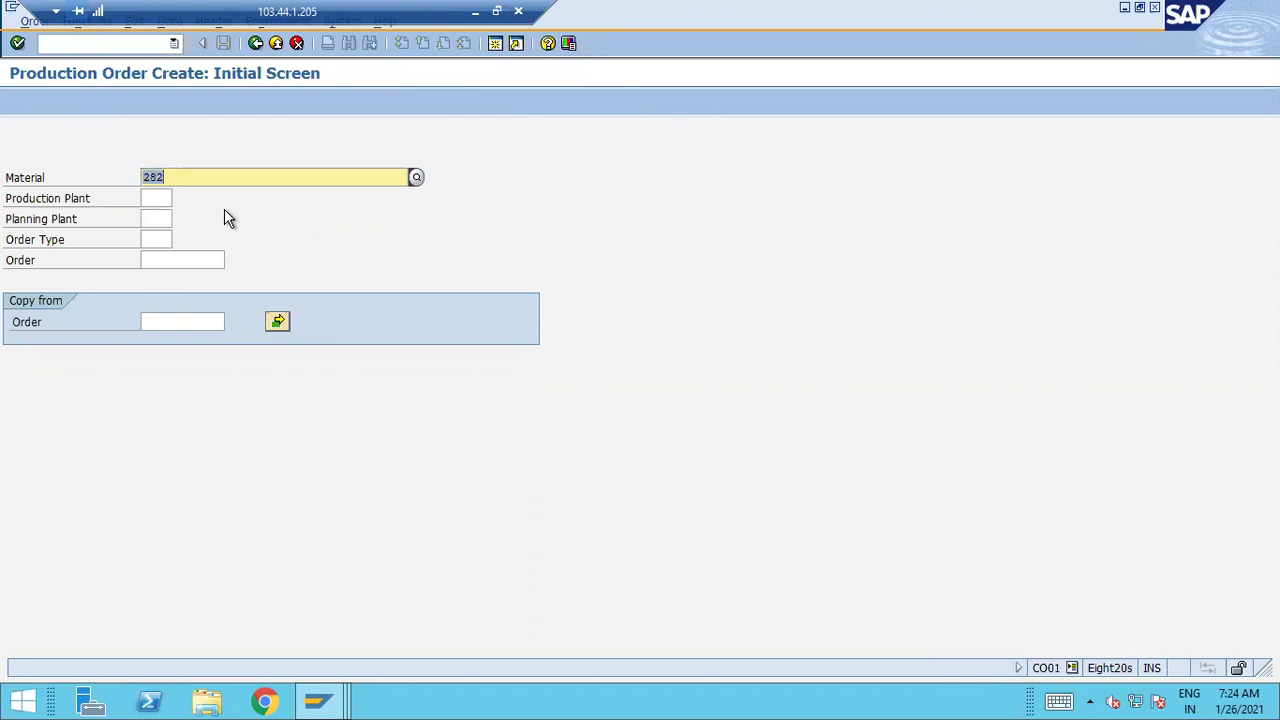
key("Tab")
key("Tab")
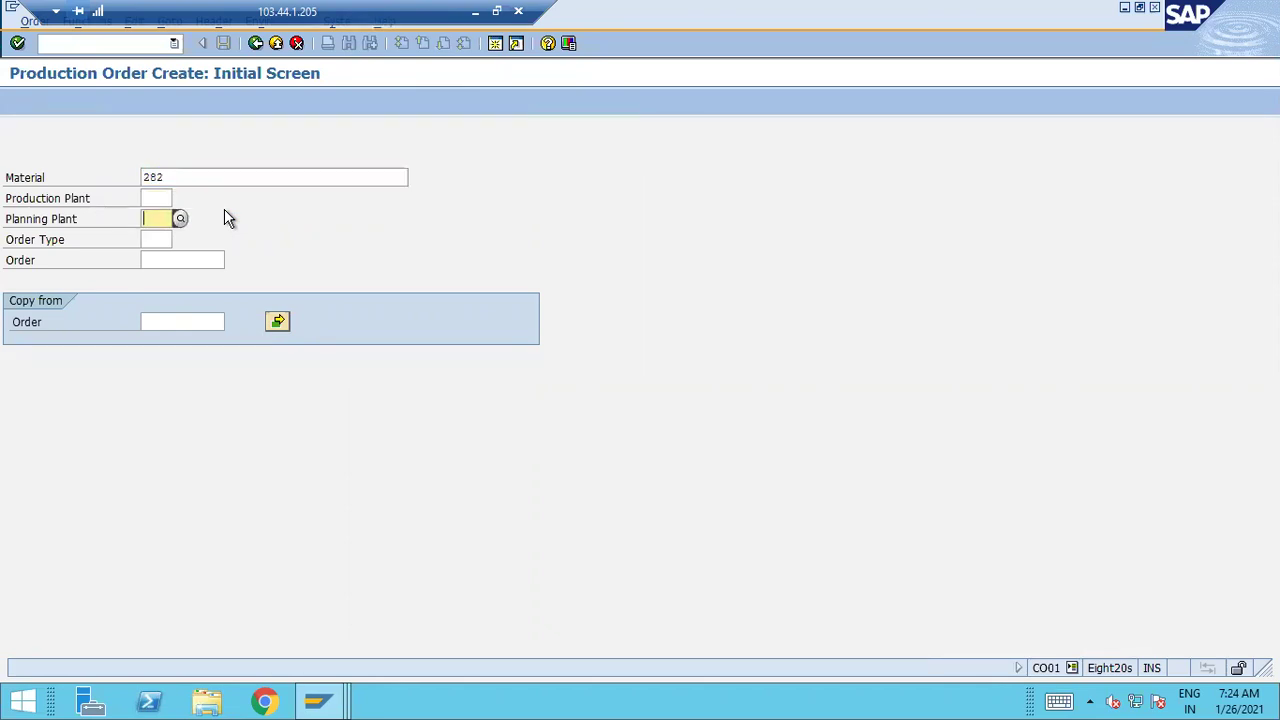
type("C110")
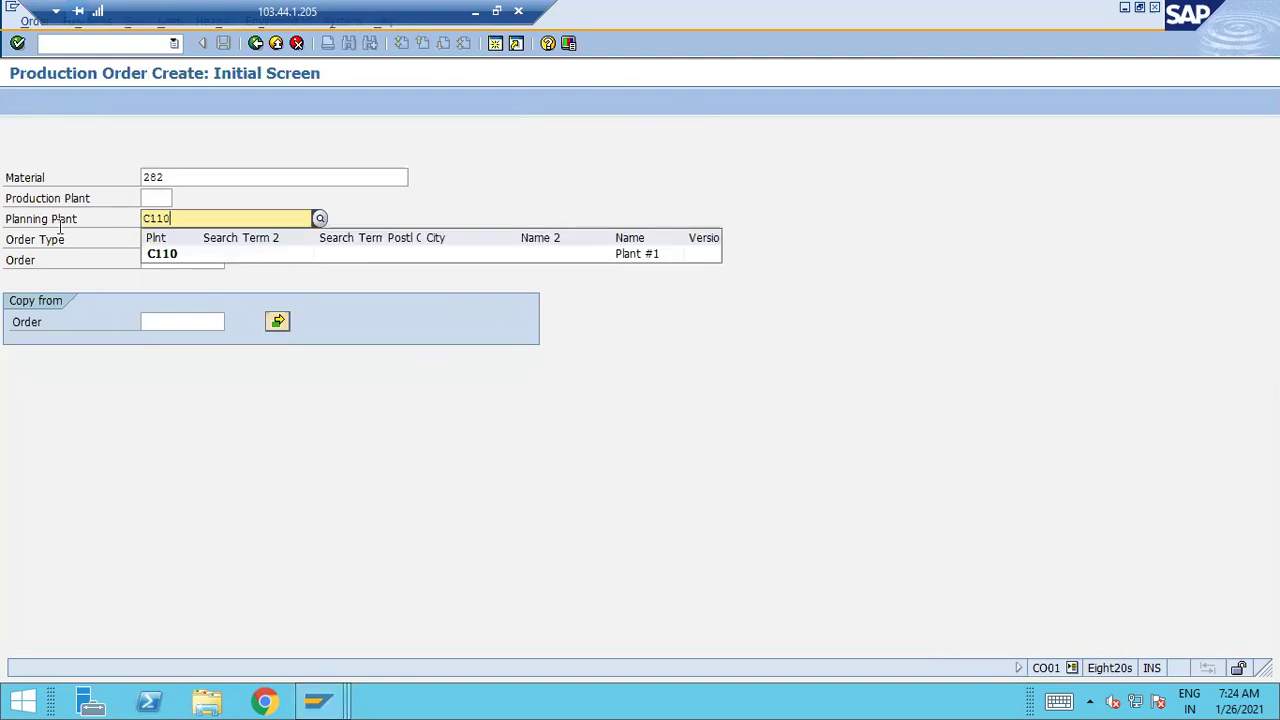
left_click(160, 259)
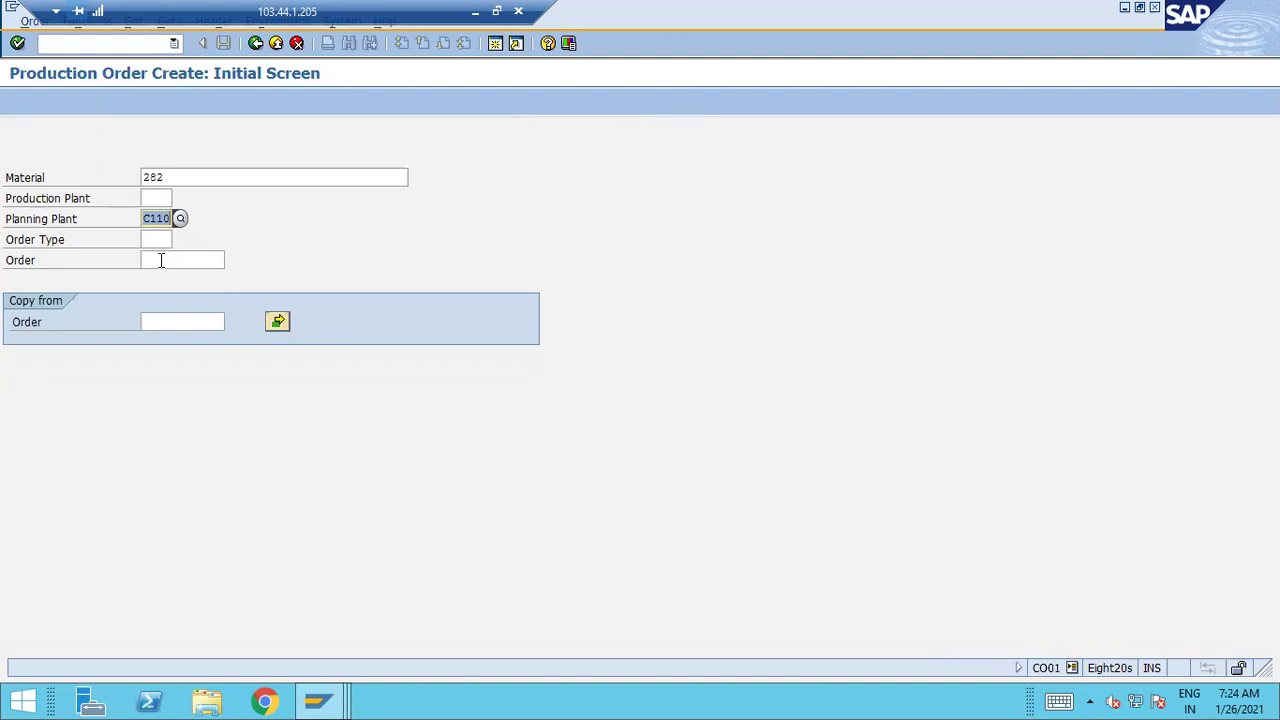
key("Tab")
type("C111")
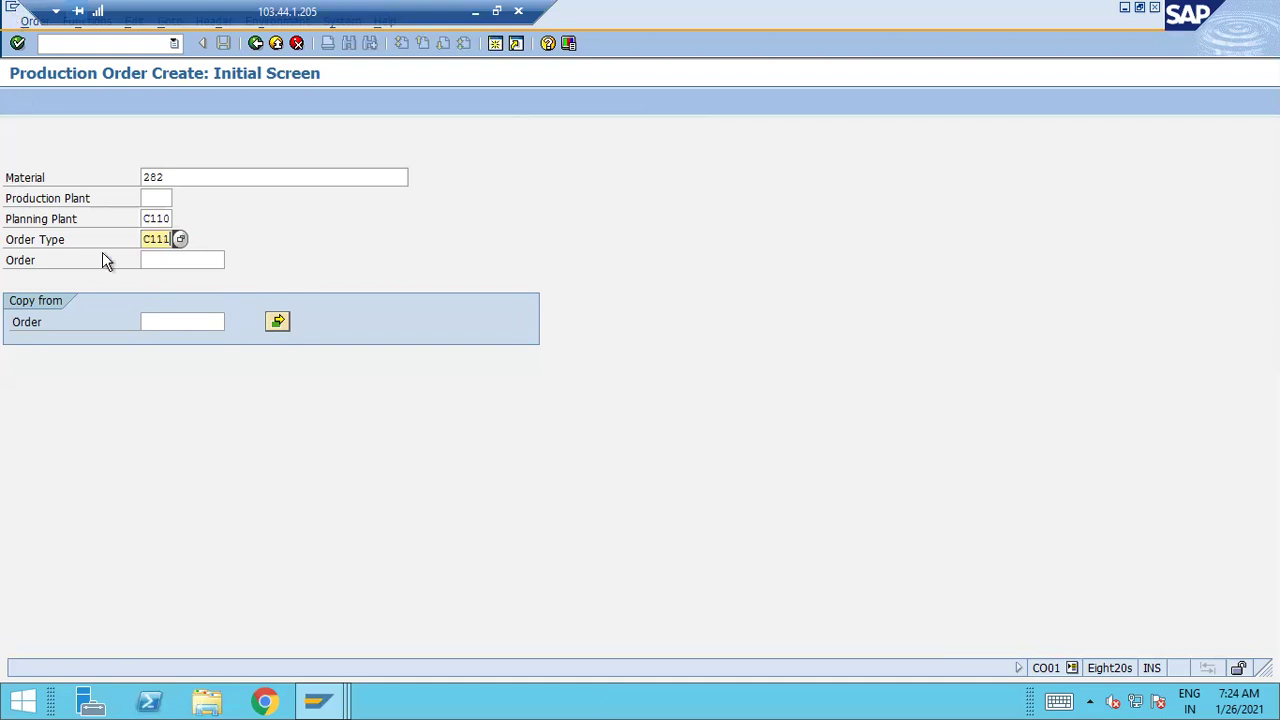
key("Return")
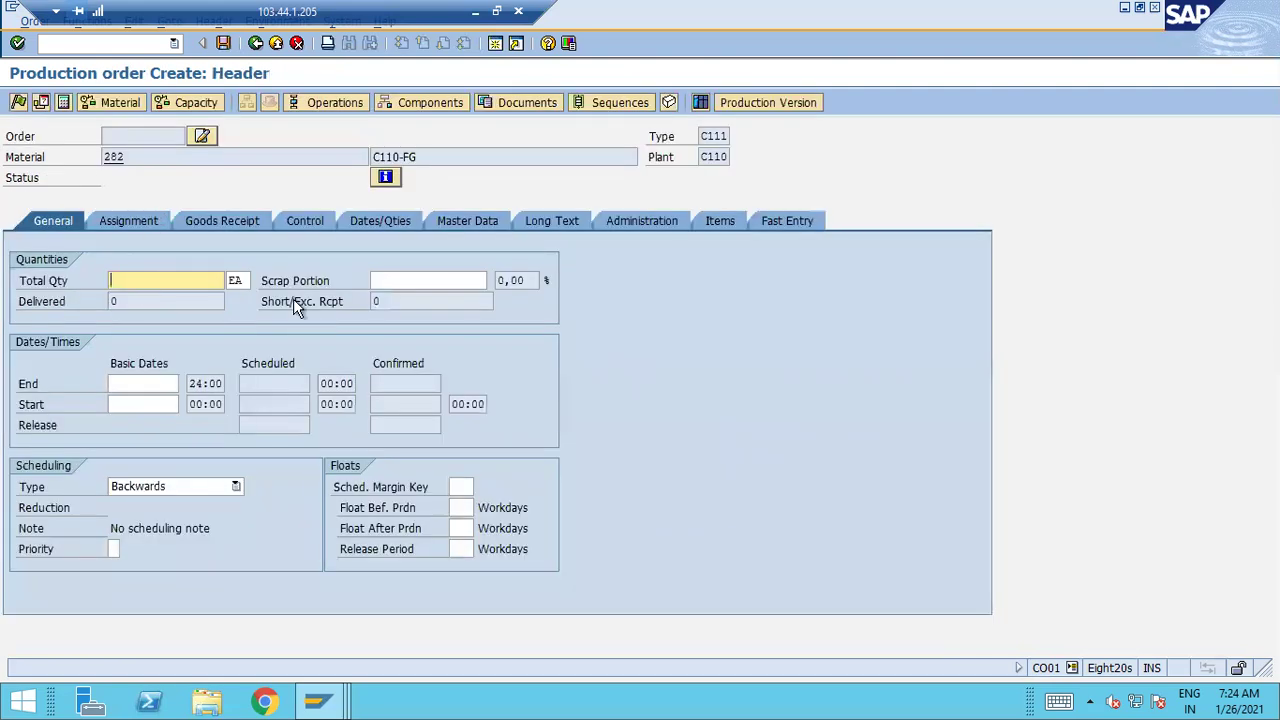
Enter total quantity 5 EA with Current date scheduling, scheduling the order for 26.01.2021.
type("5")
left_click(187, 488)
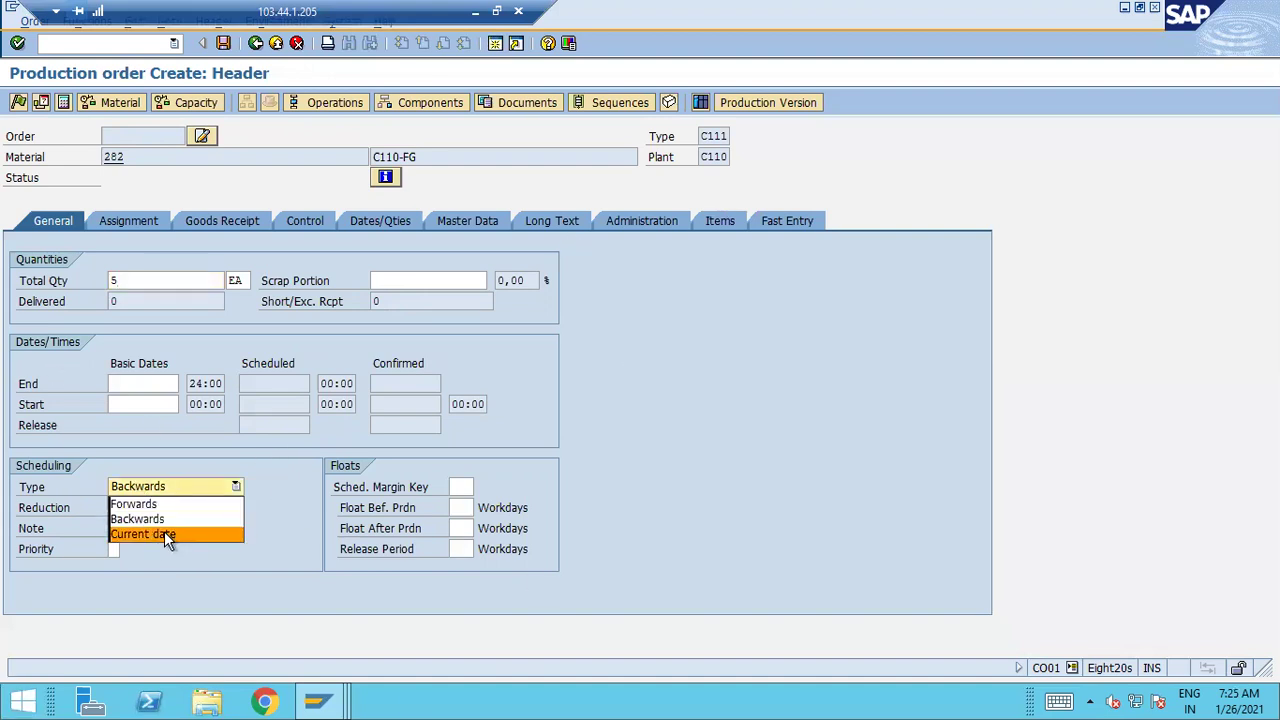
left_click(166, 531)
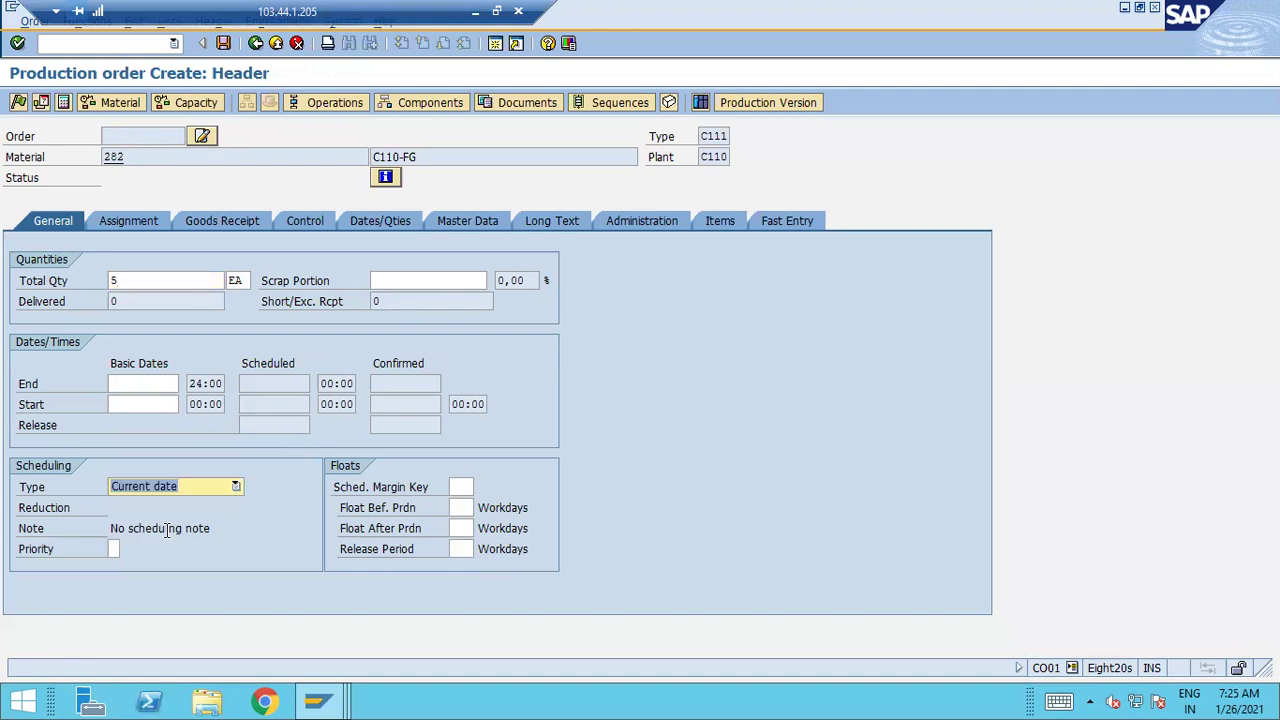
left_click(18, 43)
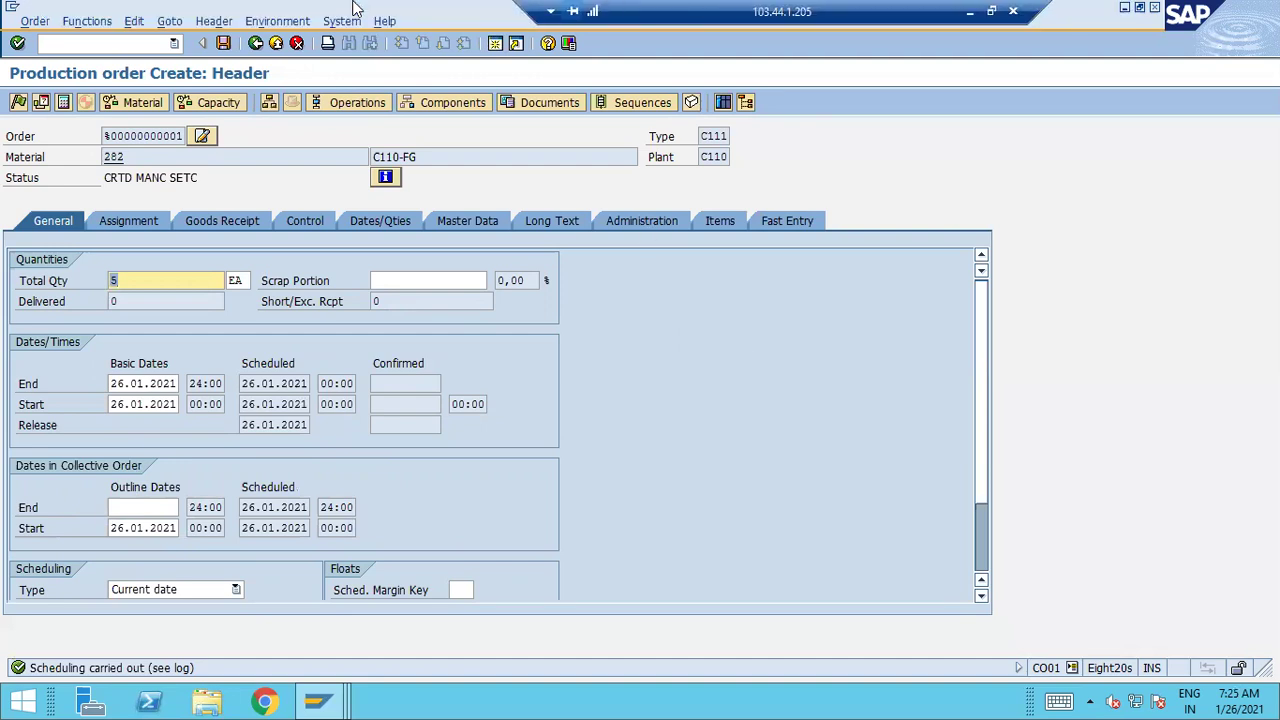
Review the order's log overview via Goto > Logs > Overview, then return to the header.
left_click(169, 21)
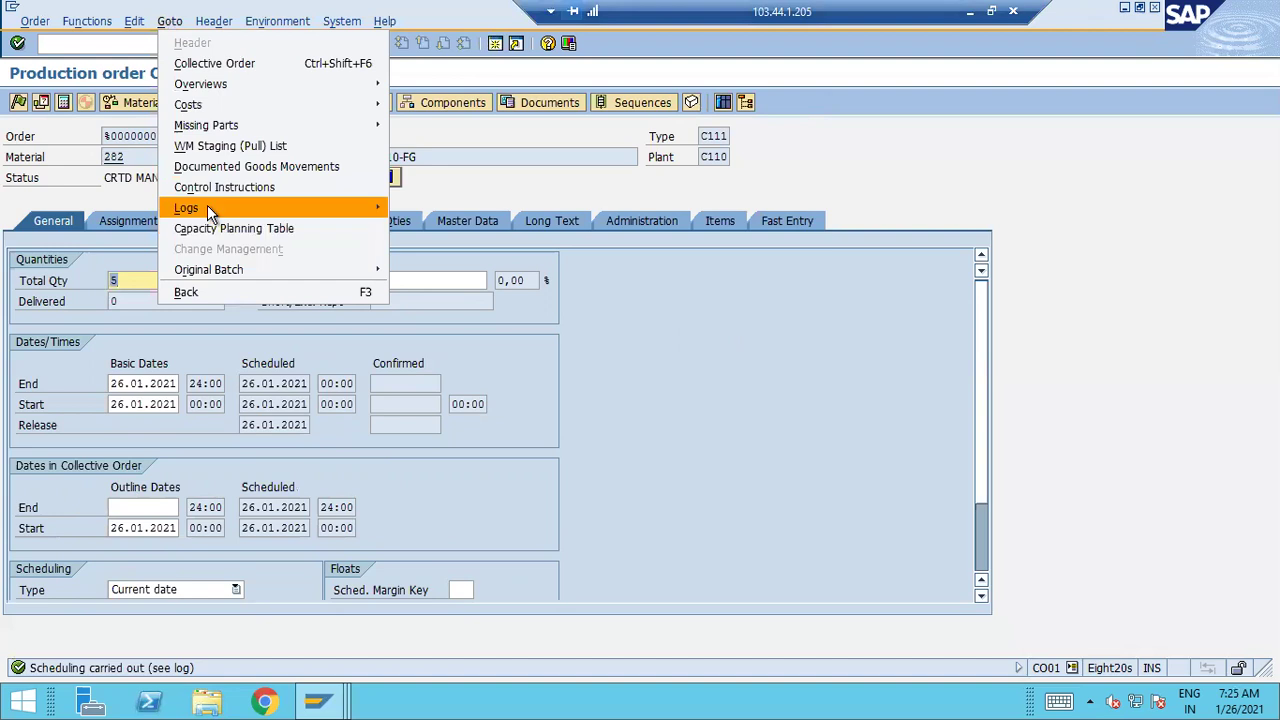
mouse_move(211, 203)
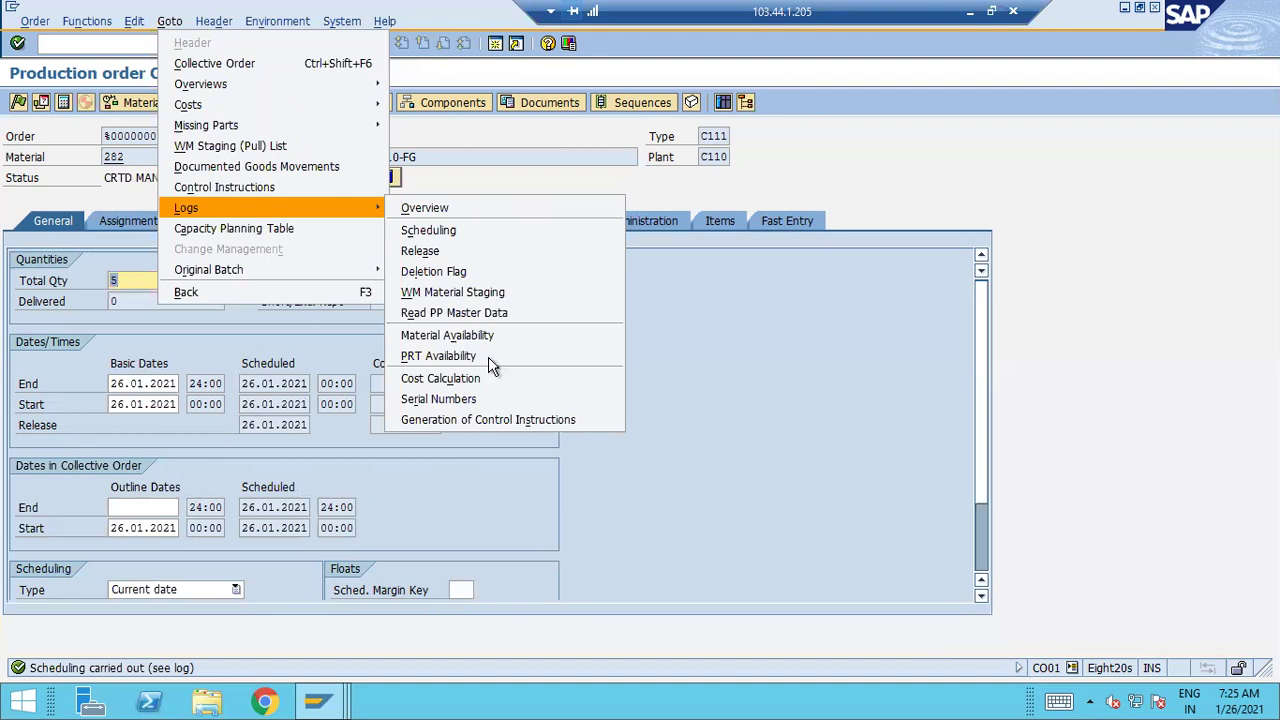
left_click(462, 210)
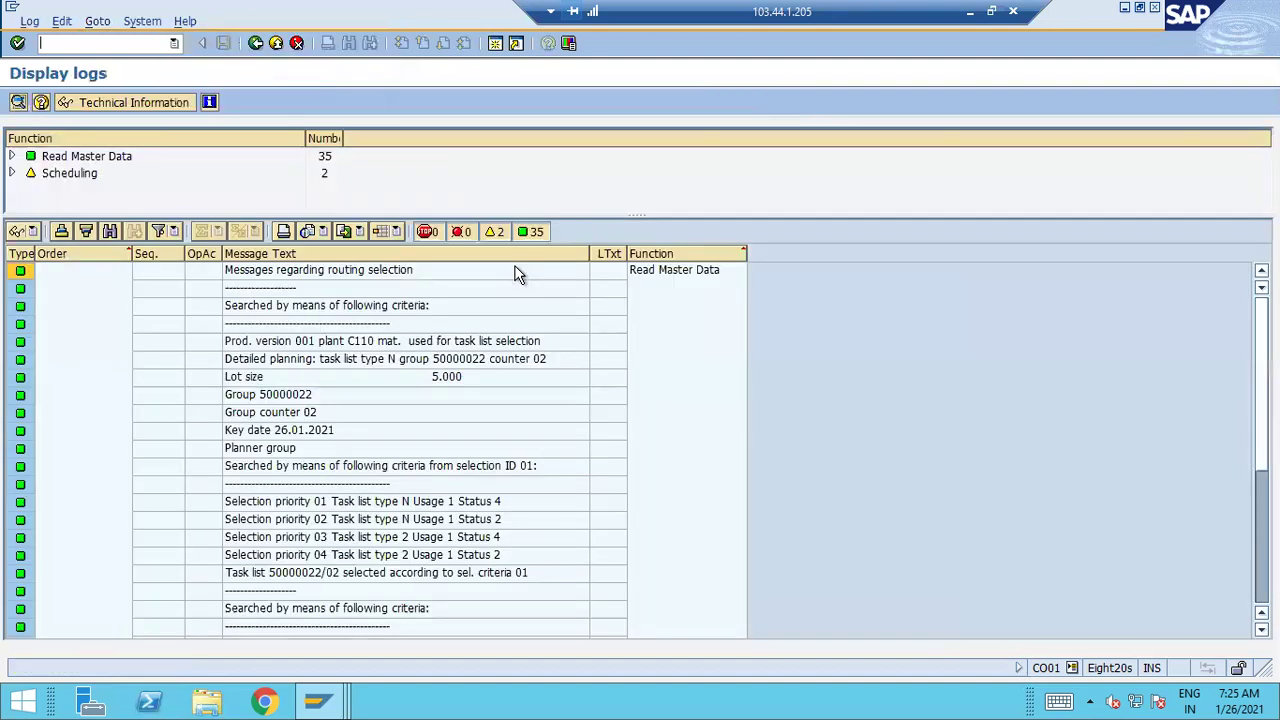
left_click(255, 43)
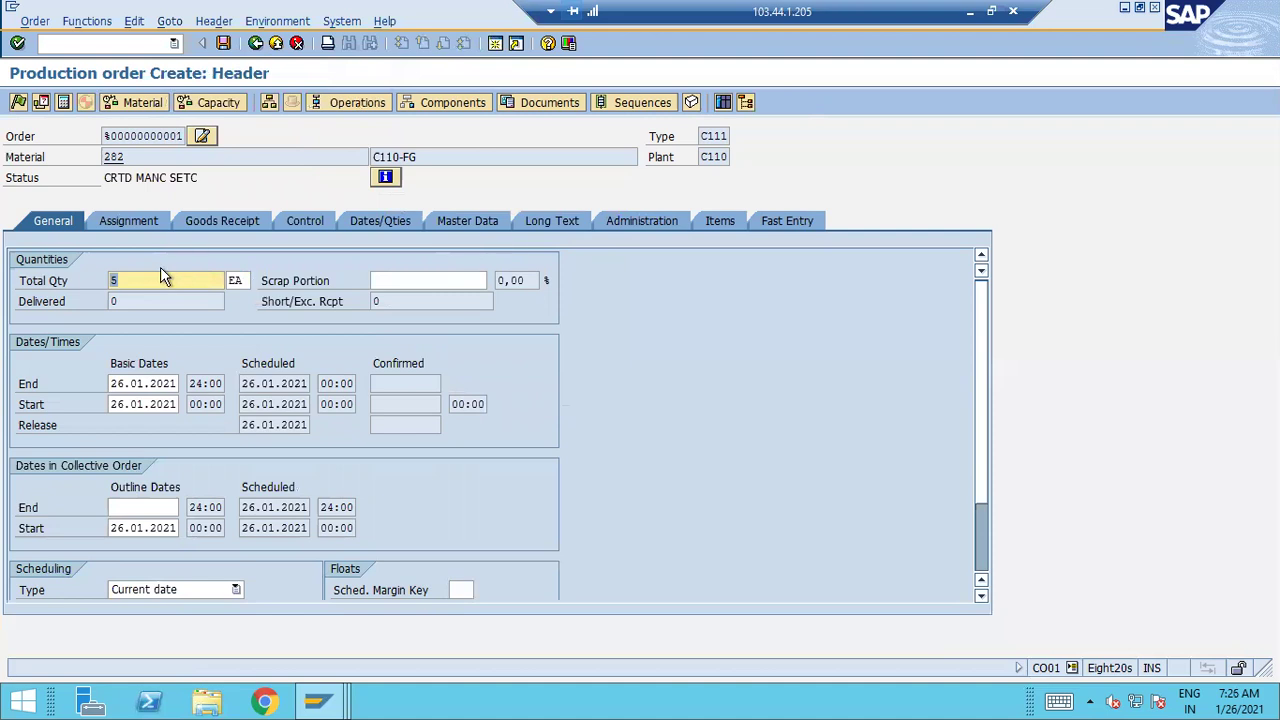
left_click(233, 228)
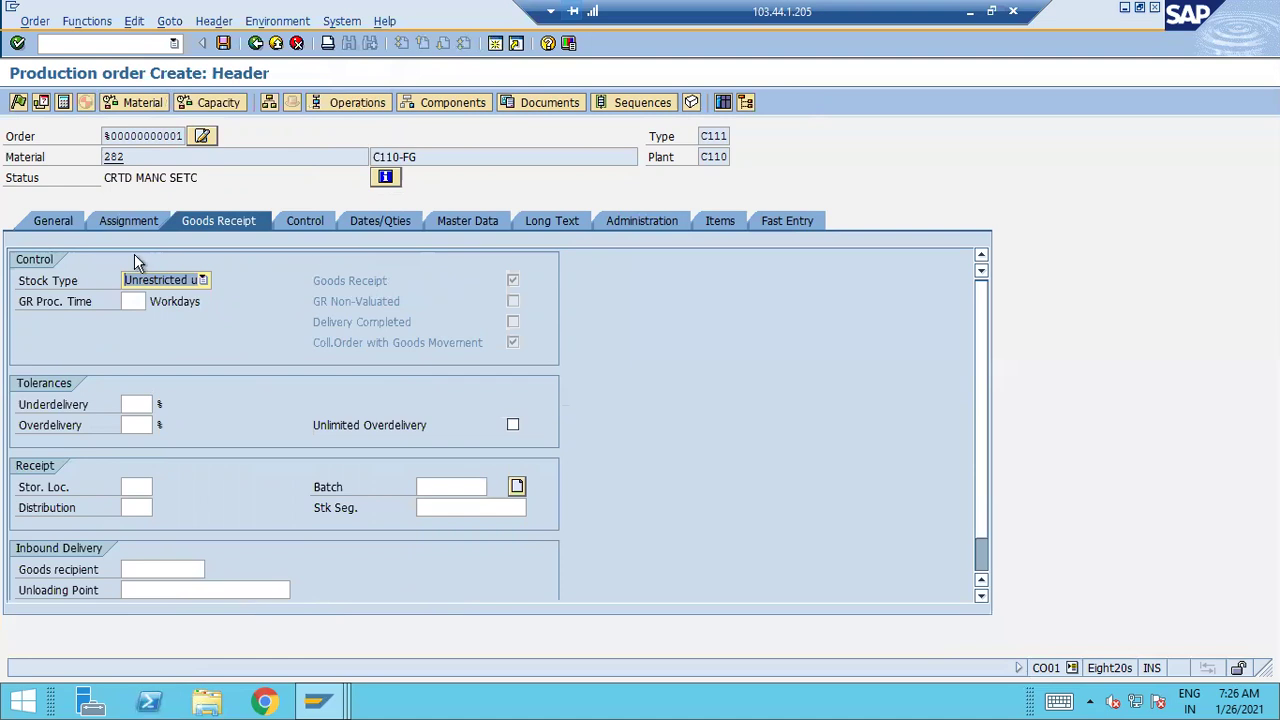
left_click(294, 217)
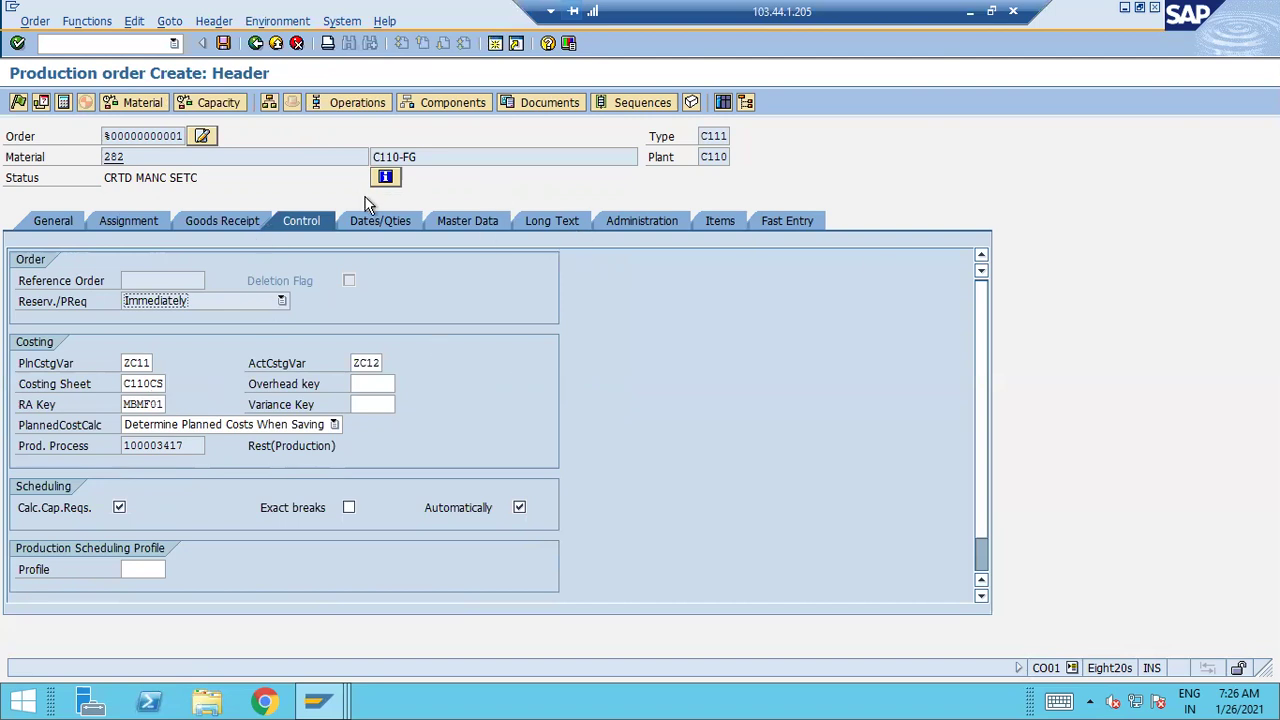
left_click(475, 224)
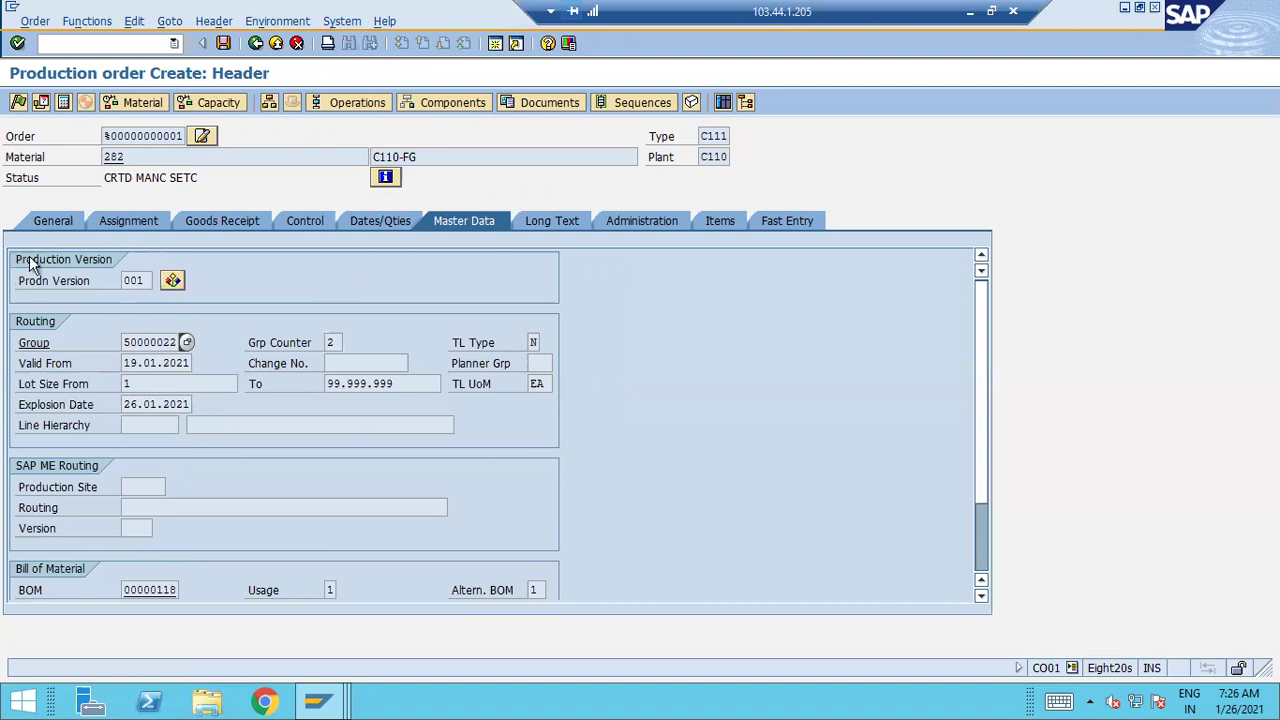
left_click(53, 216)
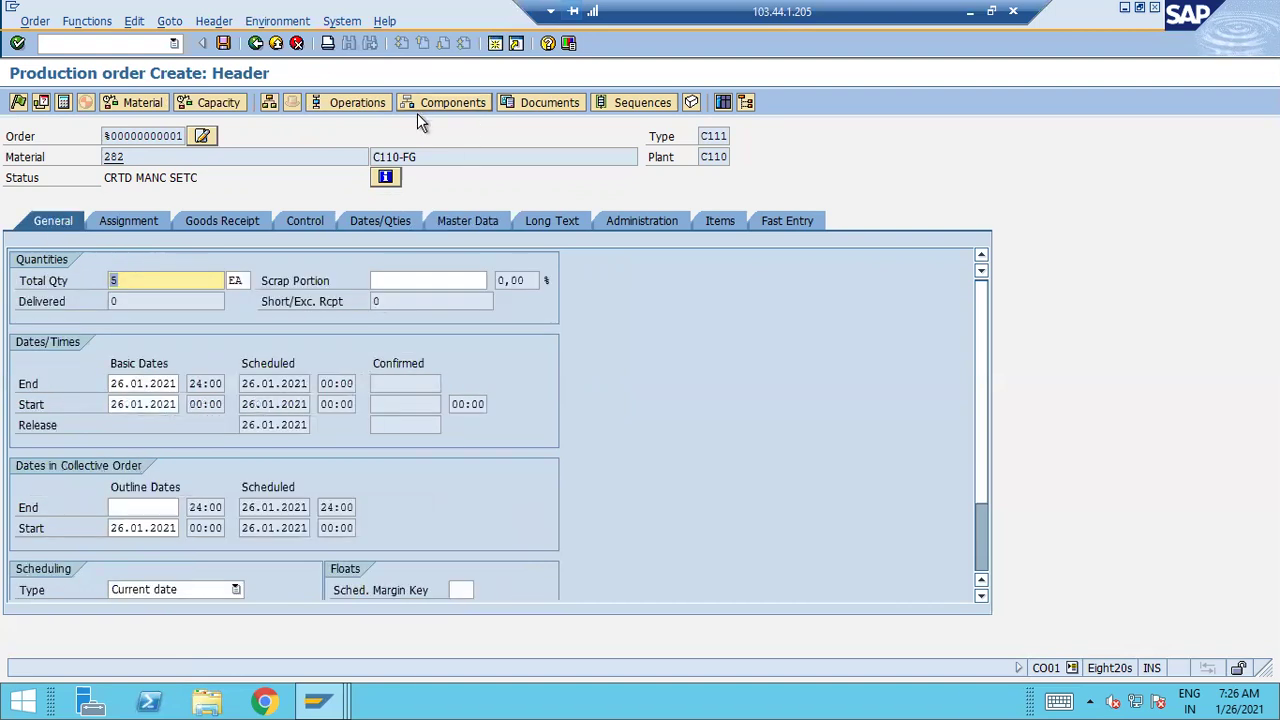
View operation 0010 at work center W02, then the components 286 and 287 (5 EA each).
left_click(357, 107)
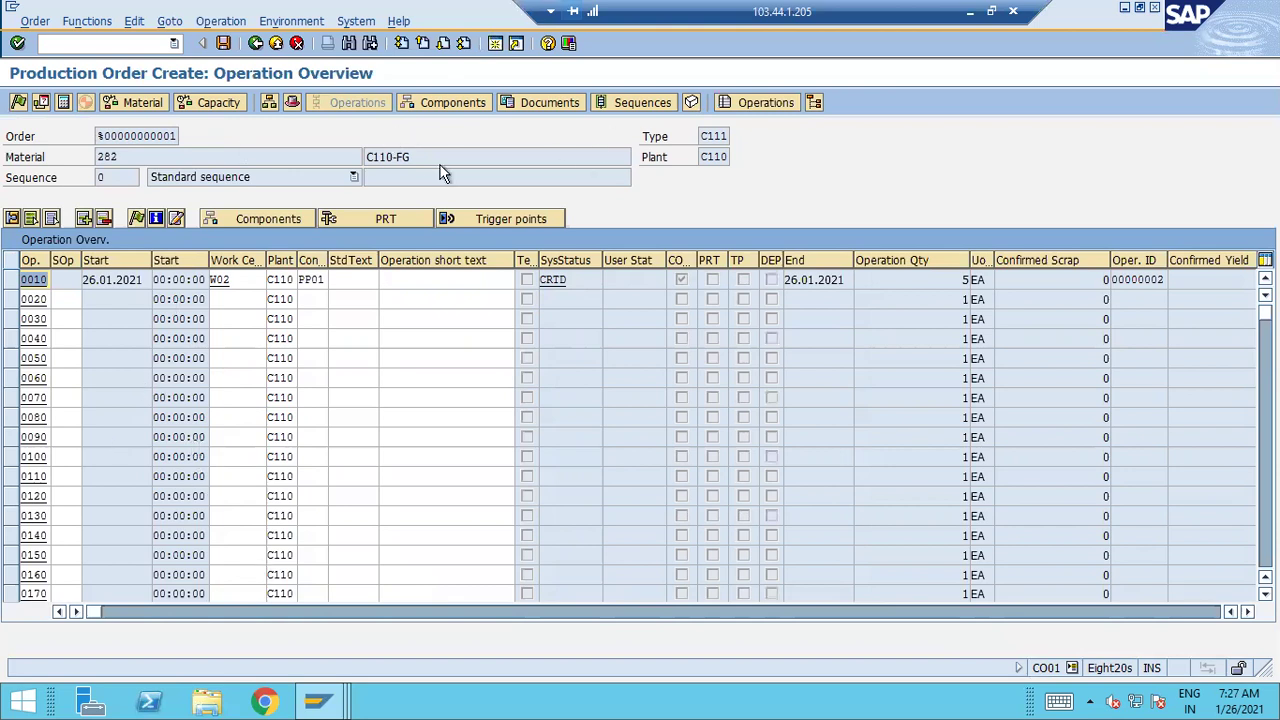
left_click(442, 103)
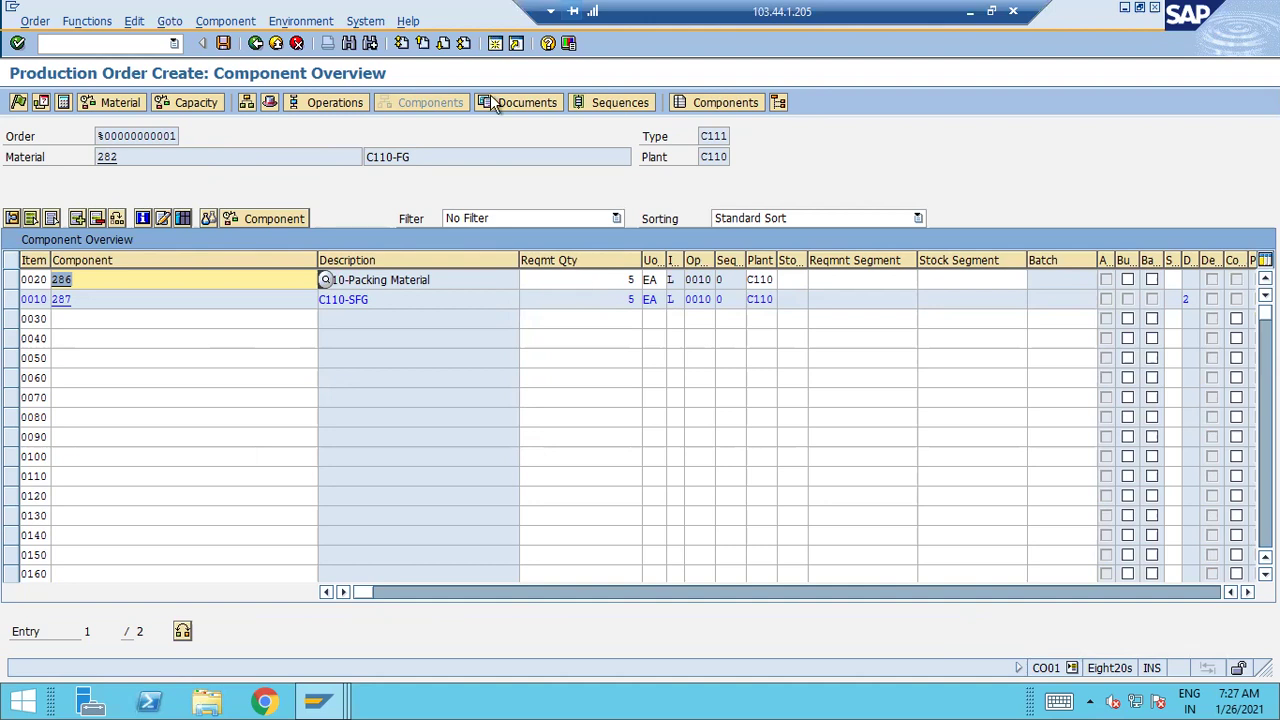
key("Return")
key("shift+F3")
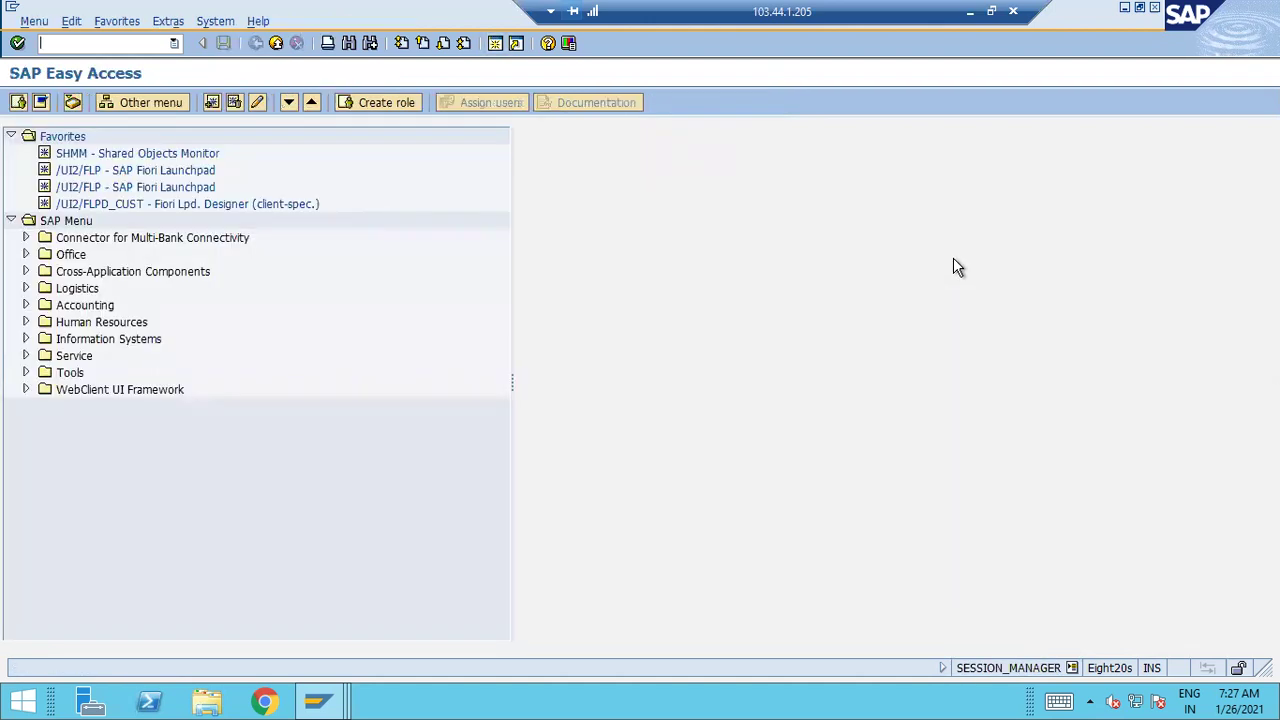
type("CS03")
key("Return")
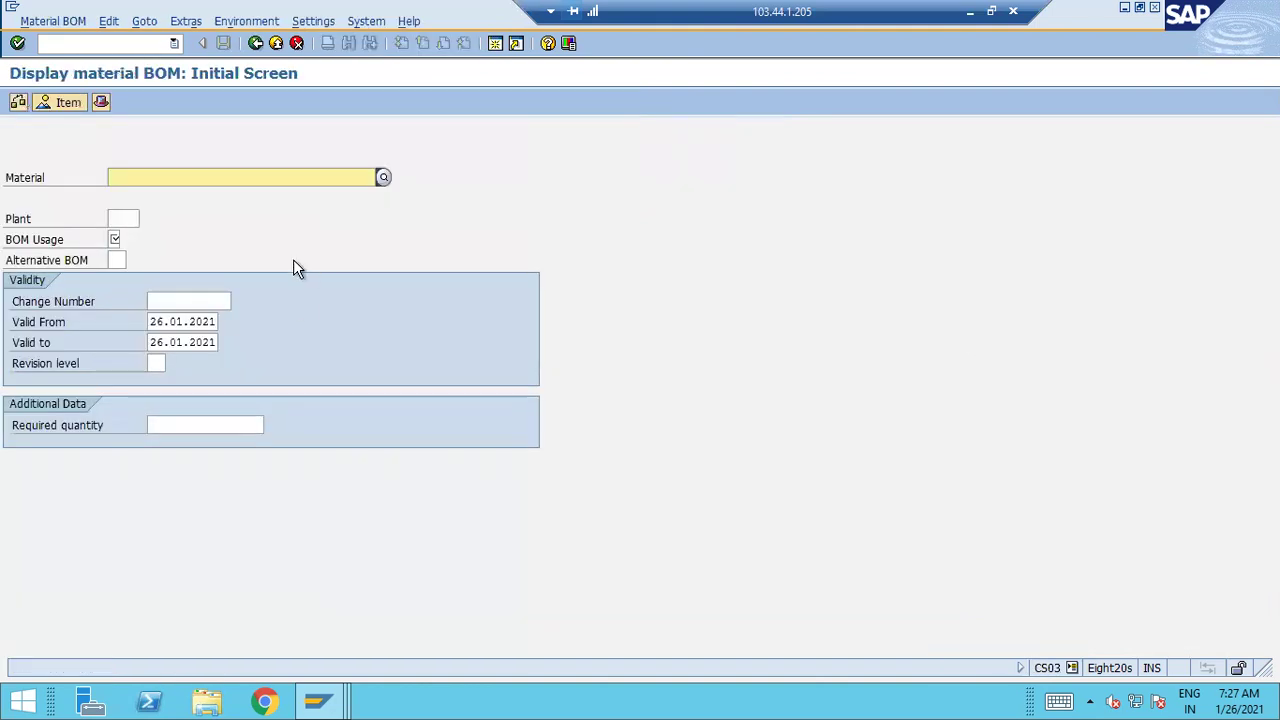
type("282")
key("Return")
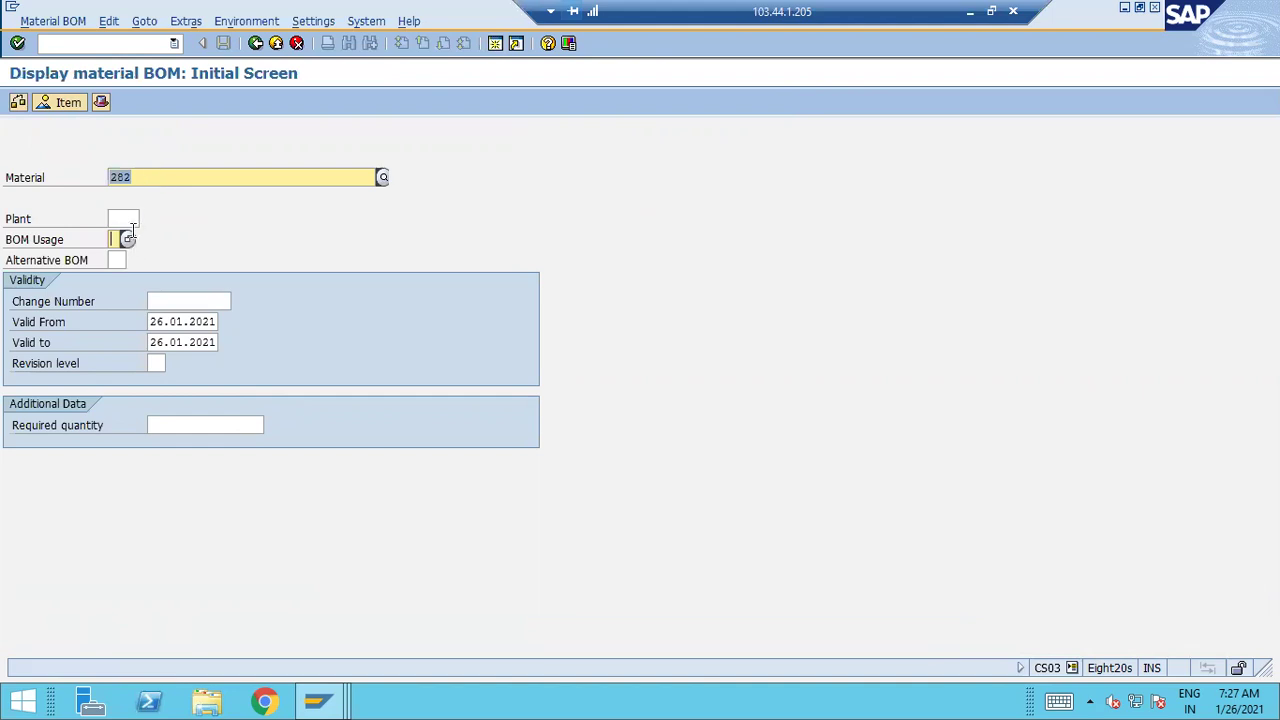
key("F4")
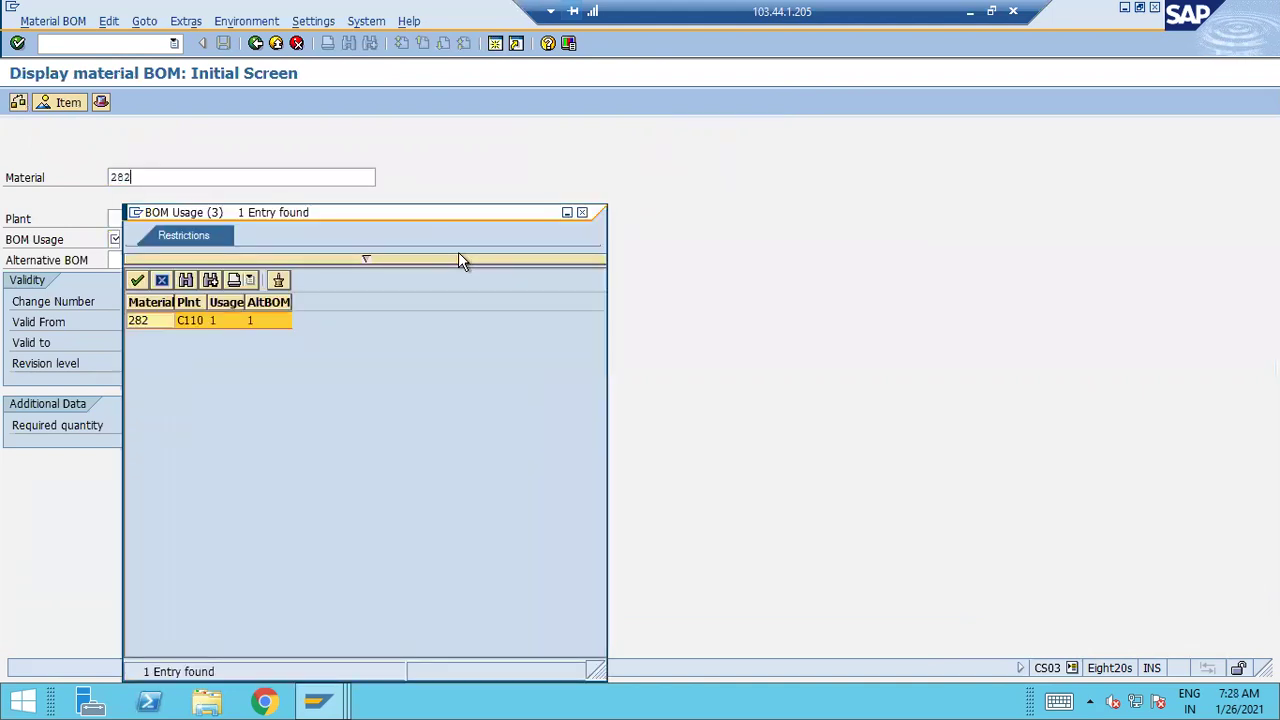
key("Return")
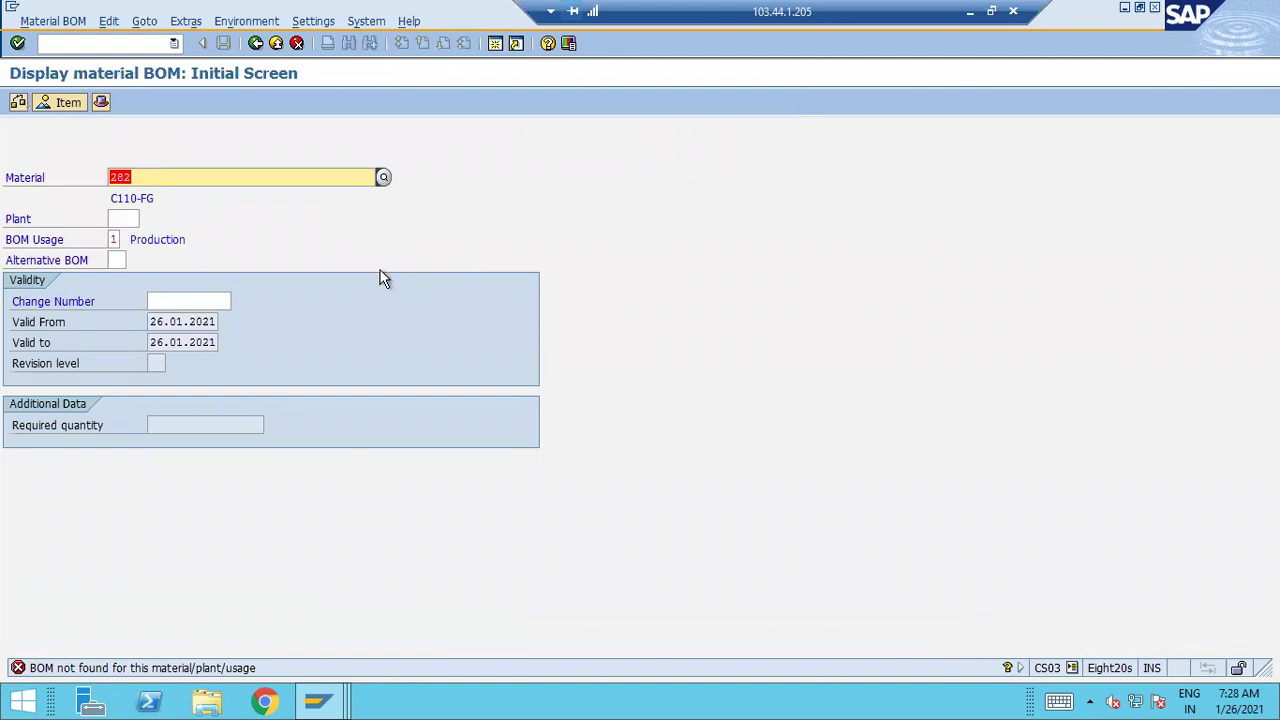
left_click(120, 218)
type("C110")
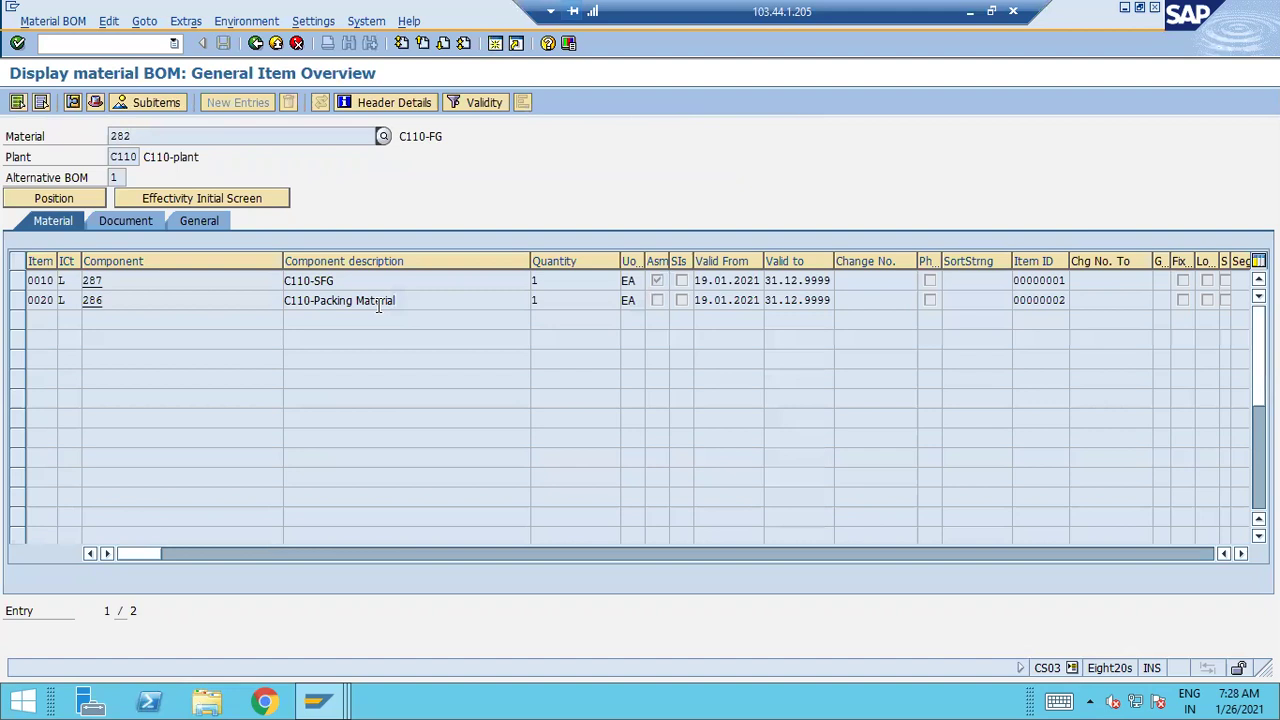
left_click(278, 45)
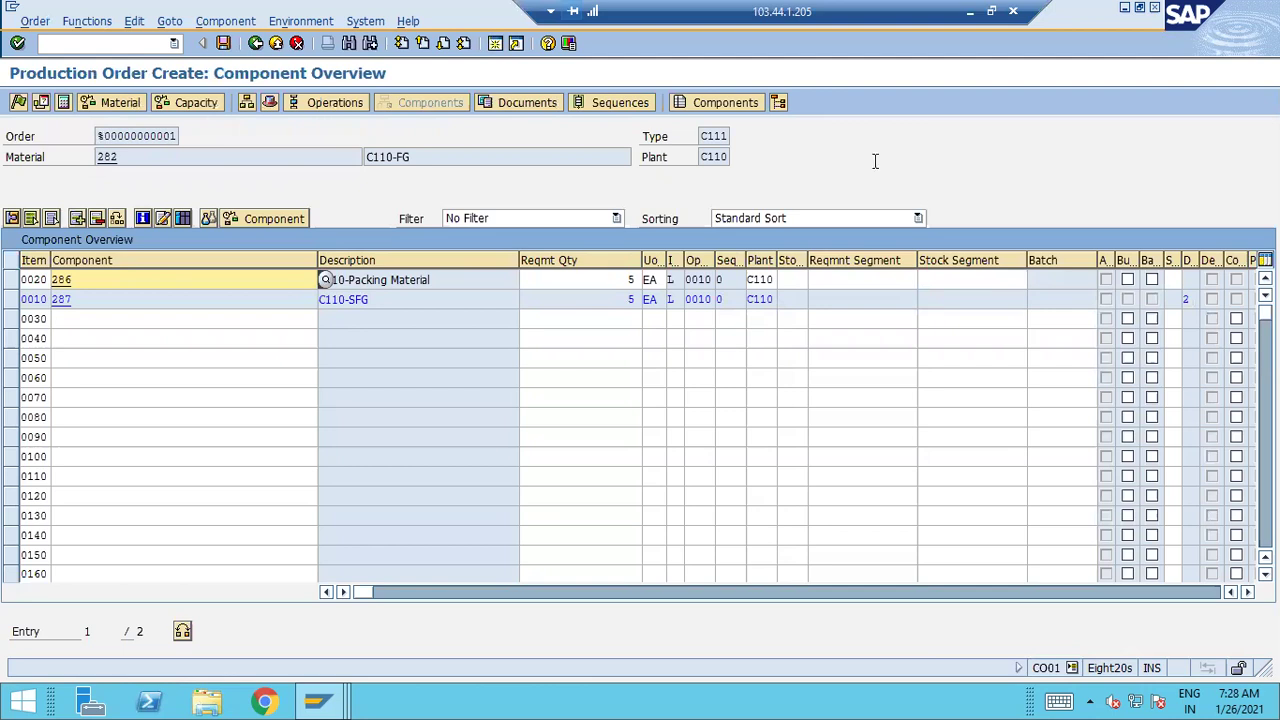
Cost the order from its header so the status becomes CRTD PRC MANC SETC.
left_click(256, 44)
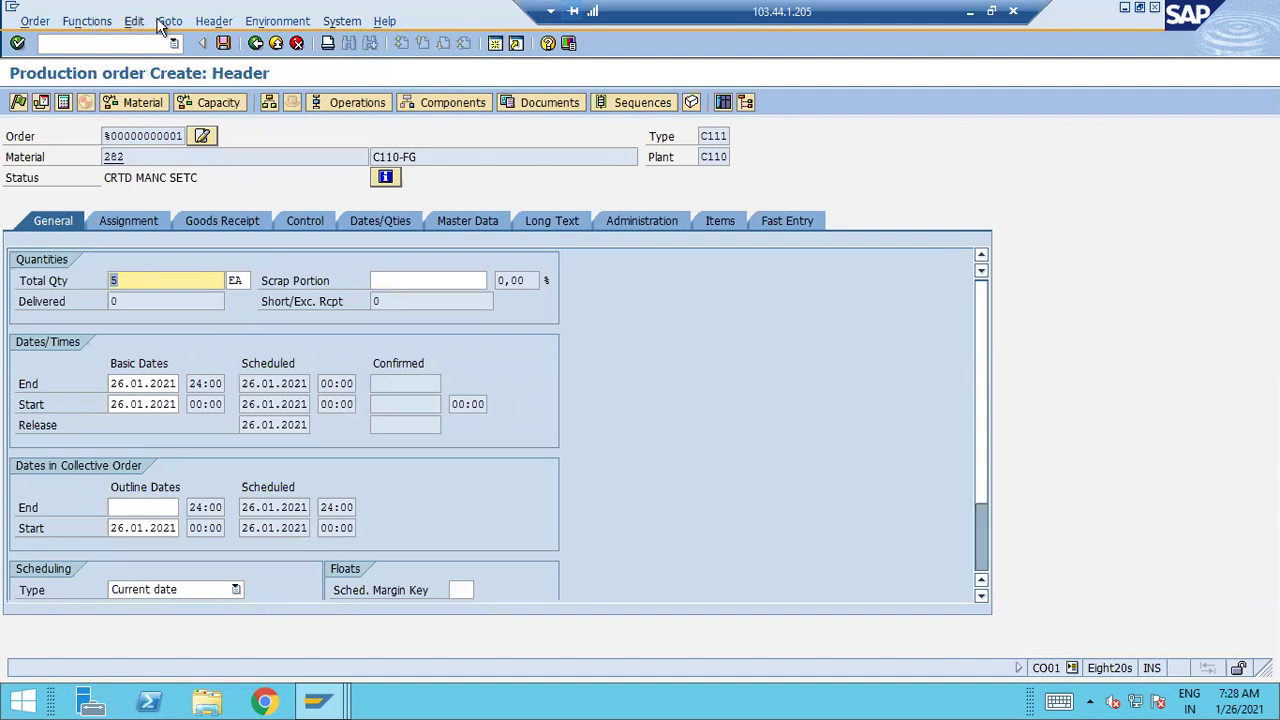
left_click(61, 104)
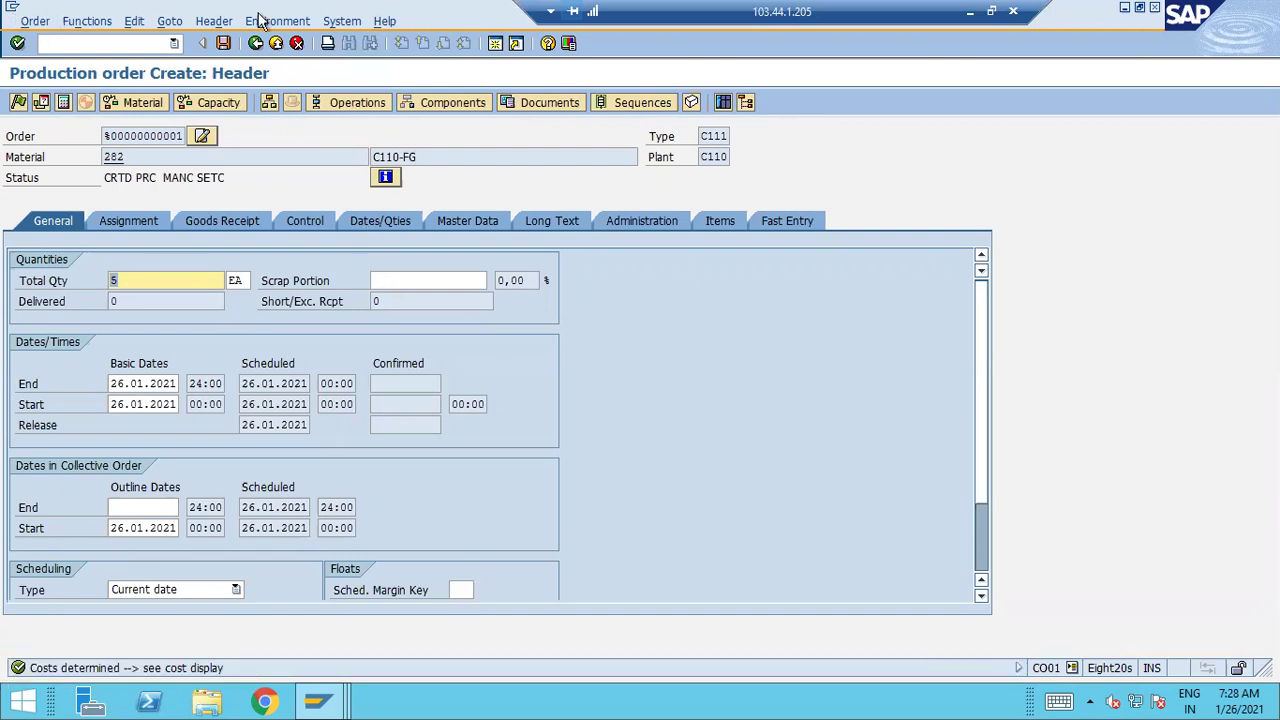
left_click(169, 21)
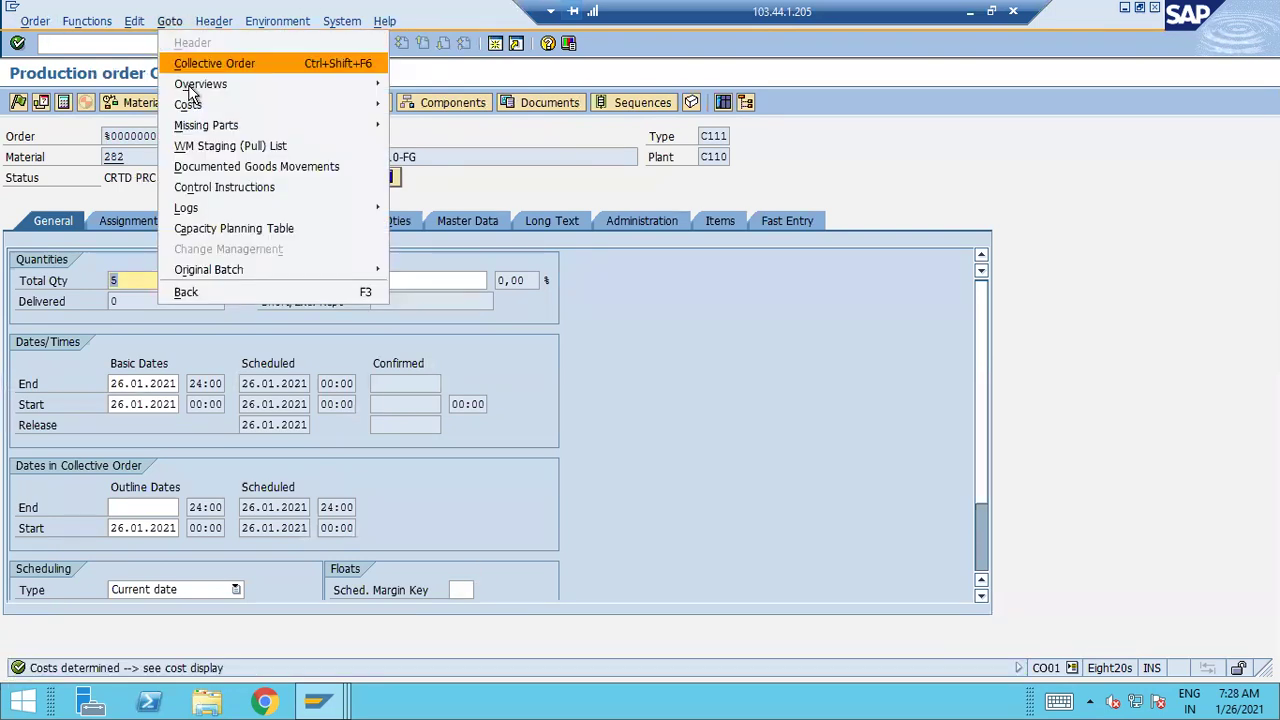
Display the order's Plan/Actual Comparison cost analysis and its Change Layout column settings.
mouse_move(198, 101)
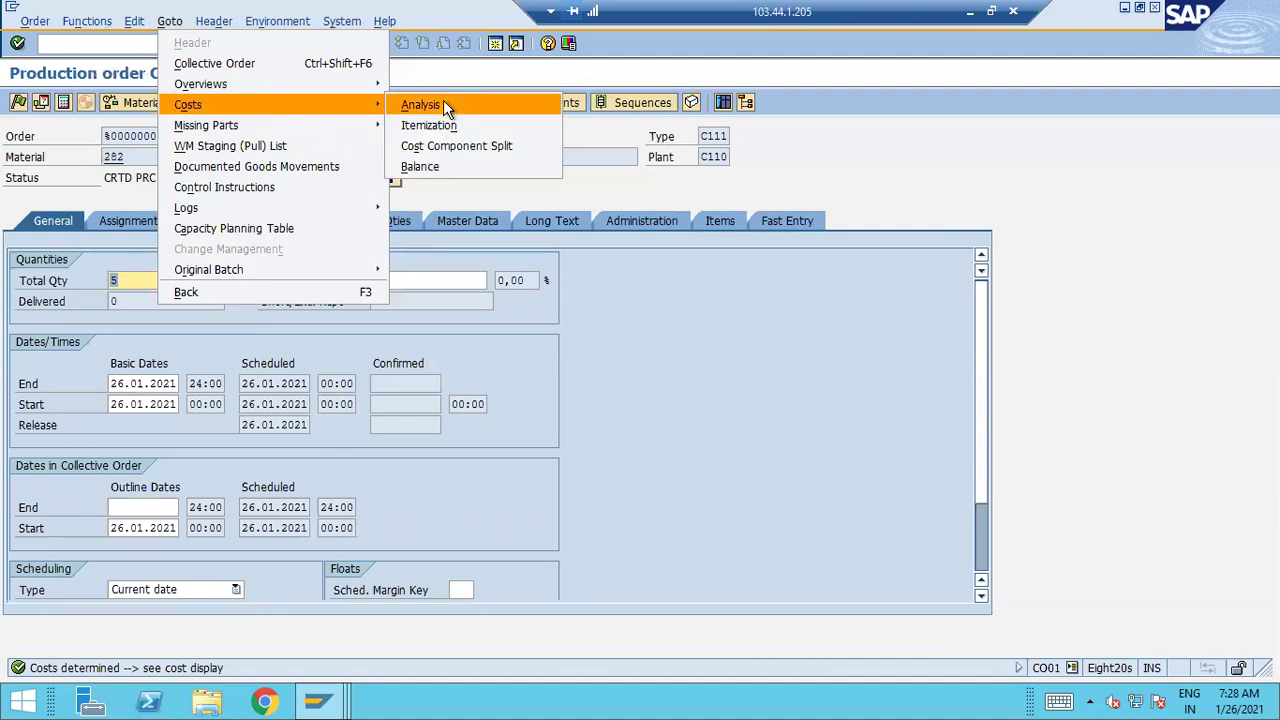
left_click(443, 100)
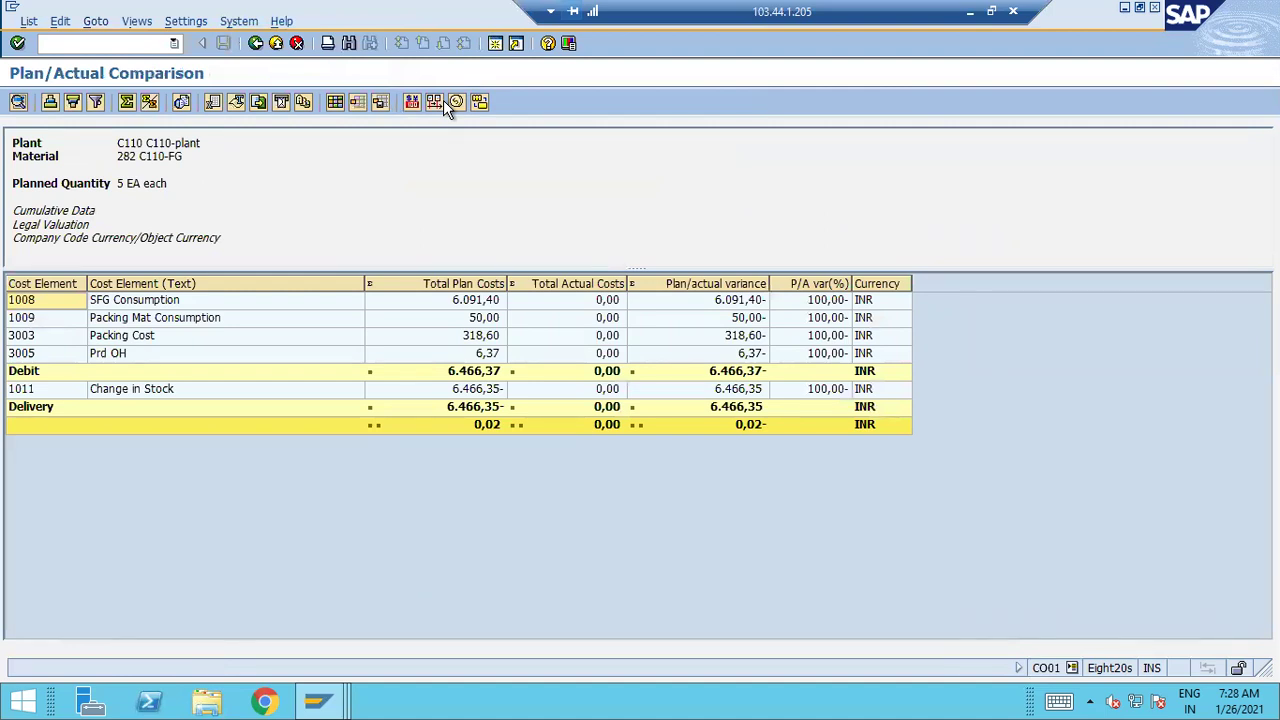
left_click(334, 102)
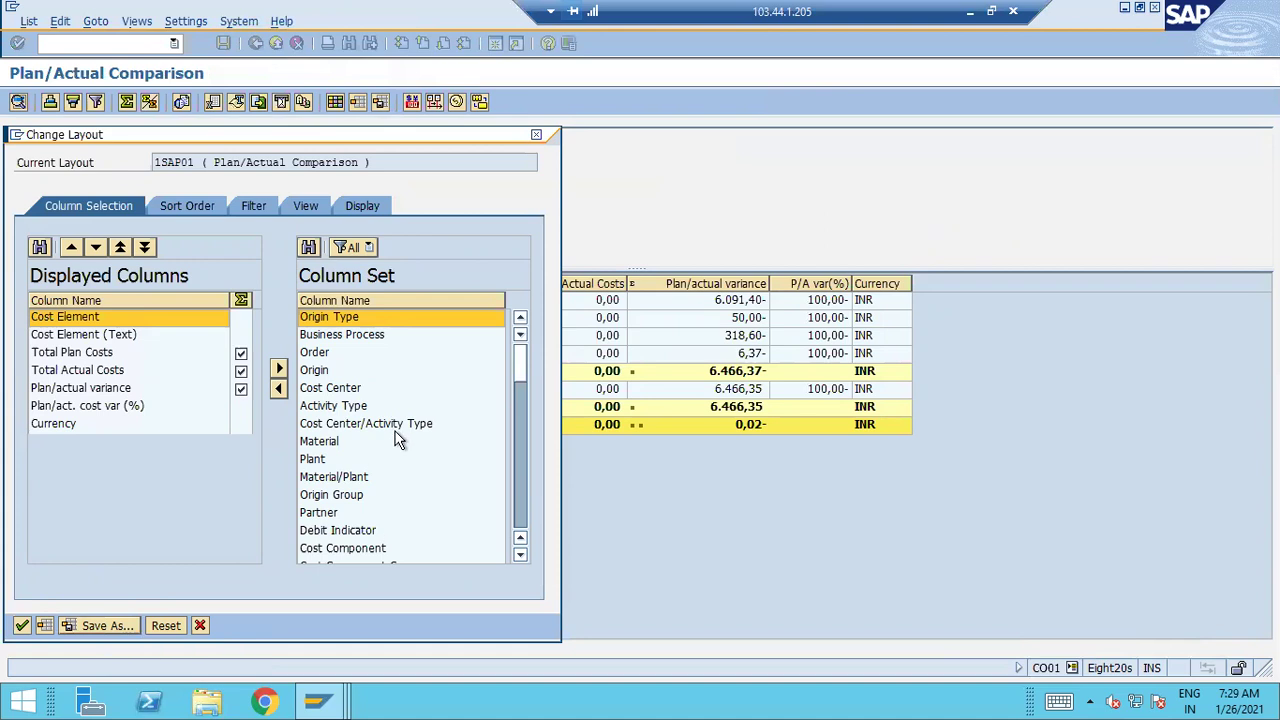
Close the layout dialog and inspect cost lines 1009, 3003 and 3005 (planned 6.466,37 INR).
left_click(537, 135)
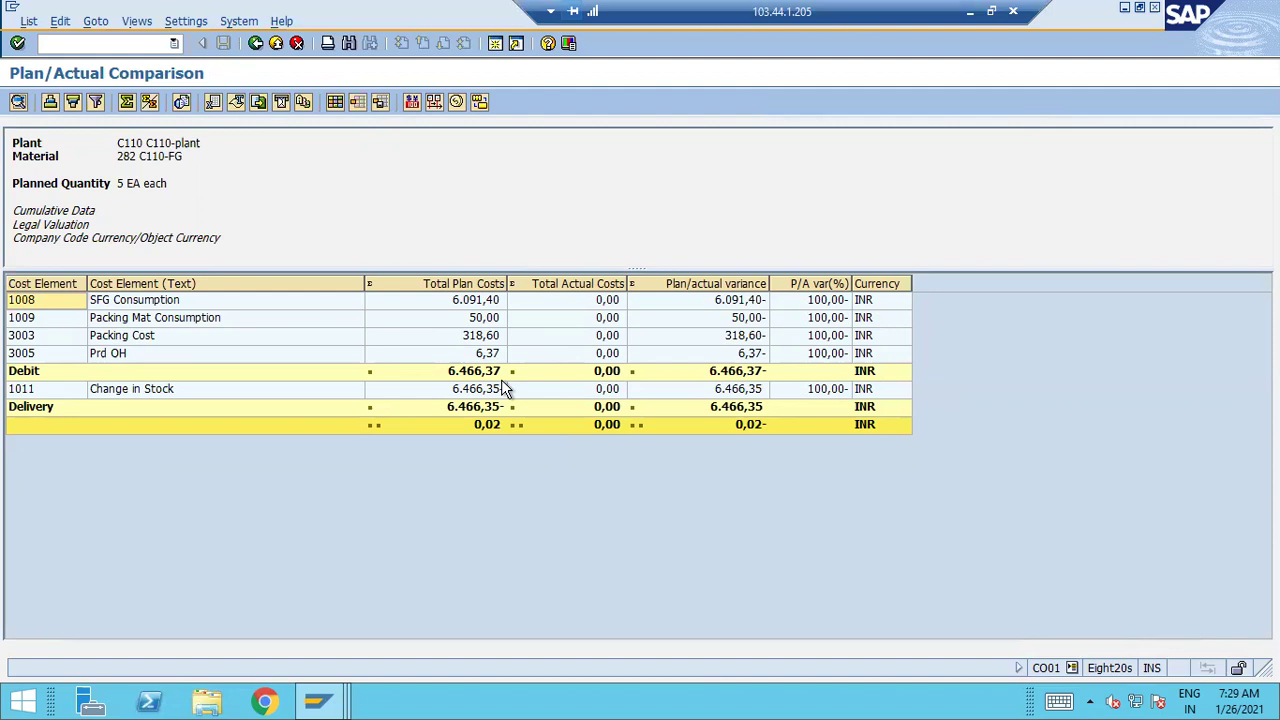
left_click(207, 317)
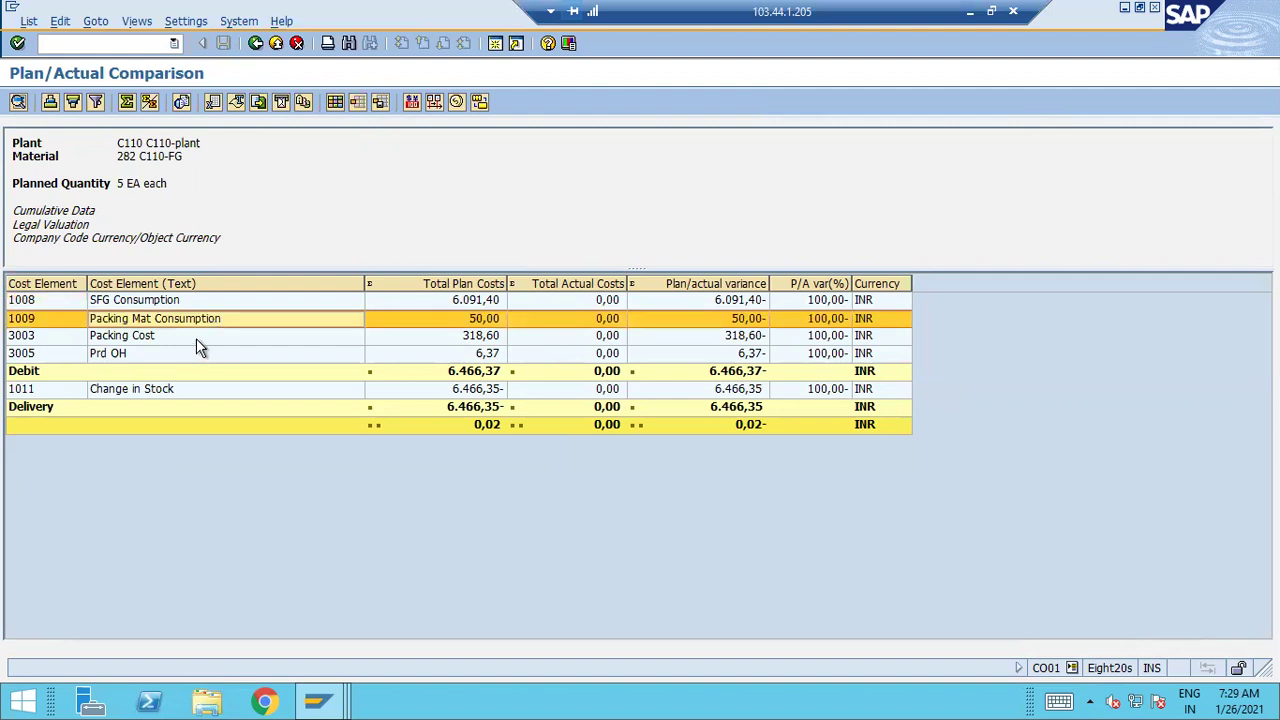
left_click(196, 338)
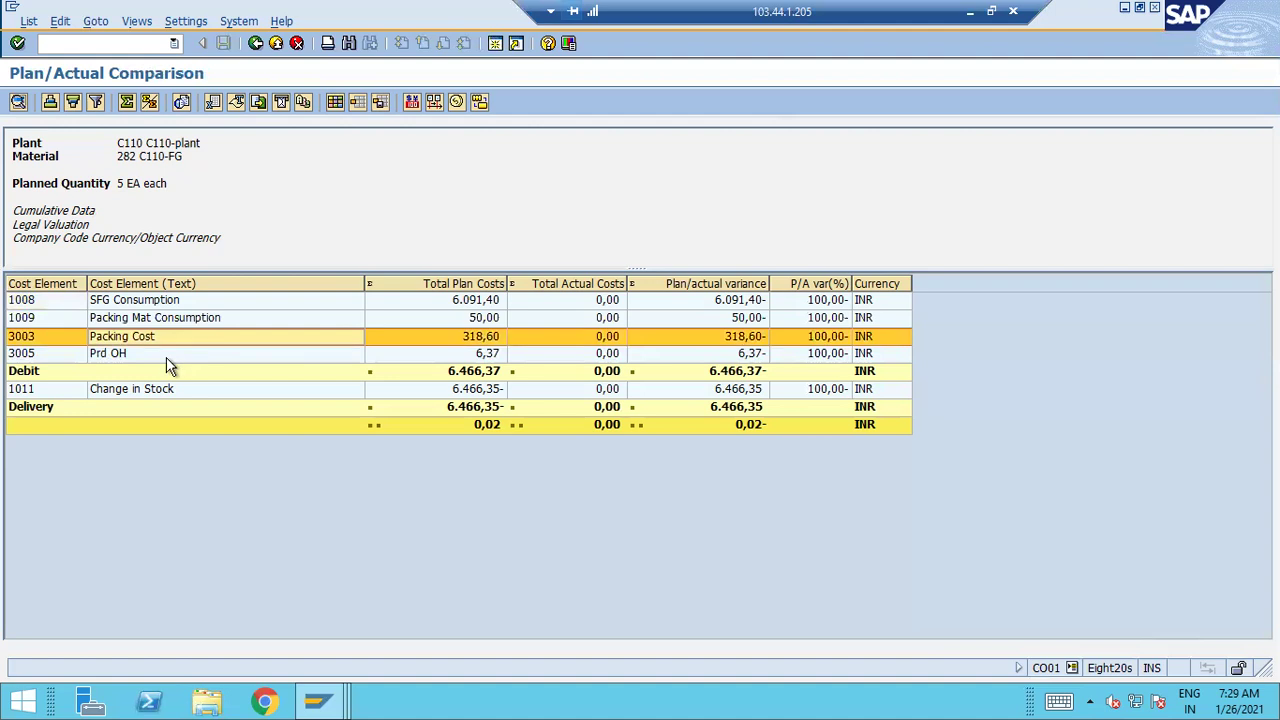
left_click(166, 357)
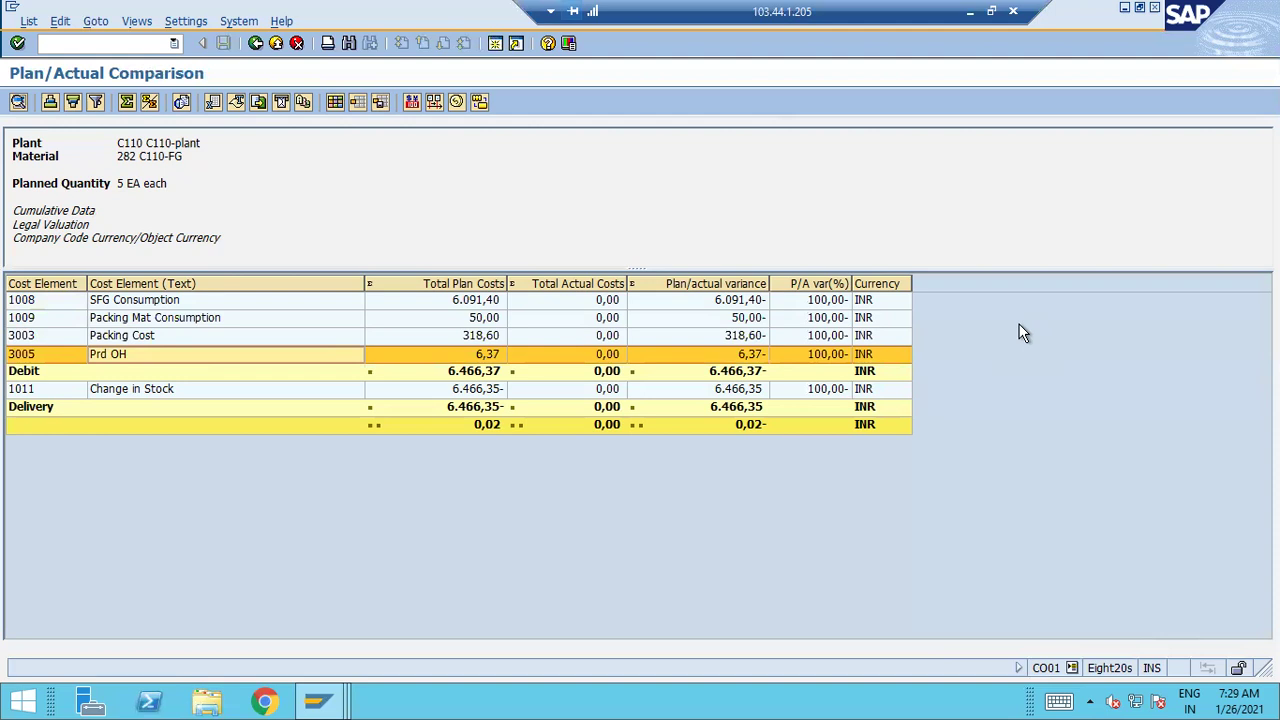
Add a Total plan quantity column to the Plan/Actual Comparison layout.
left_click(333, 107)
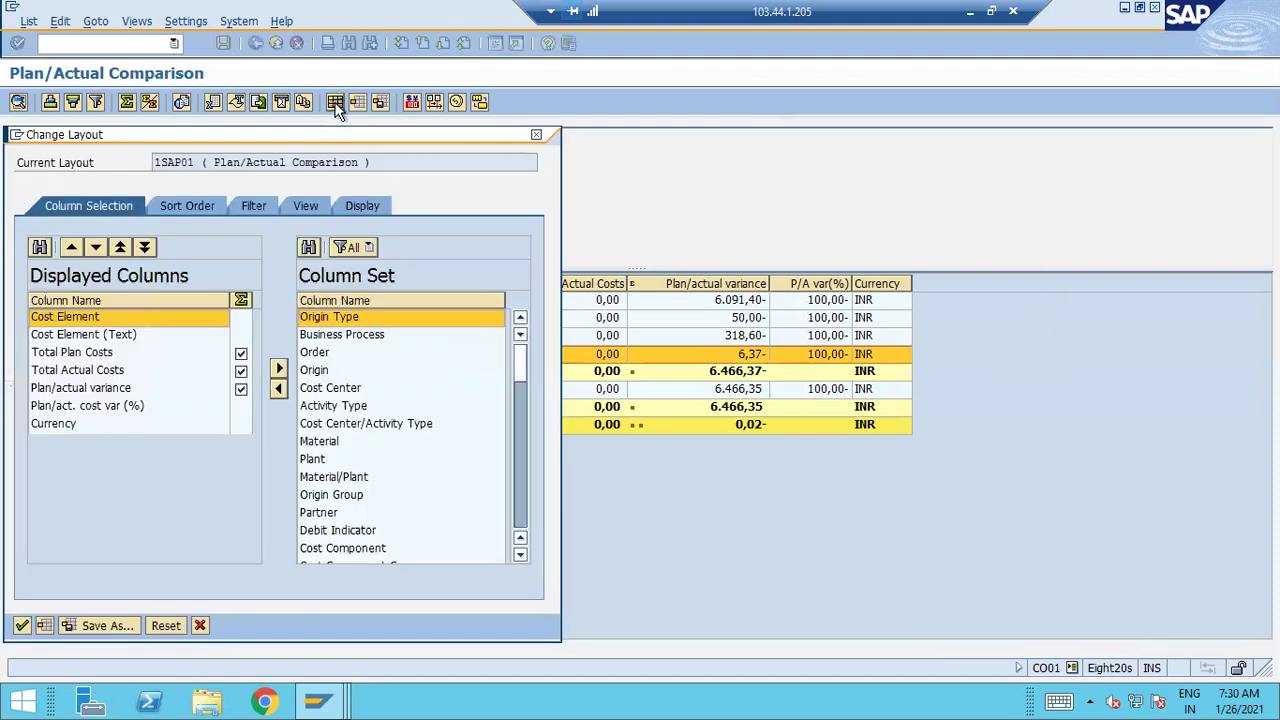
left_click(522, 555)
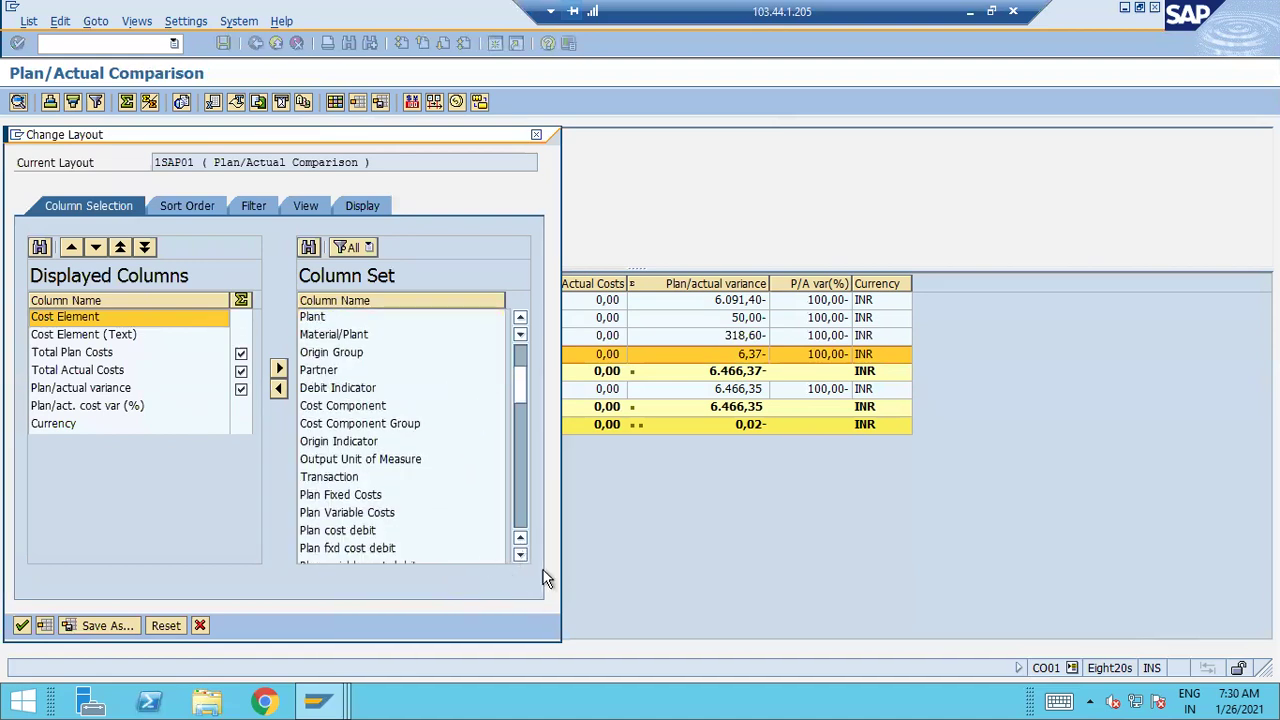
left_click(522, 555)
left_click(522, 555)
left_click(522, 555)
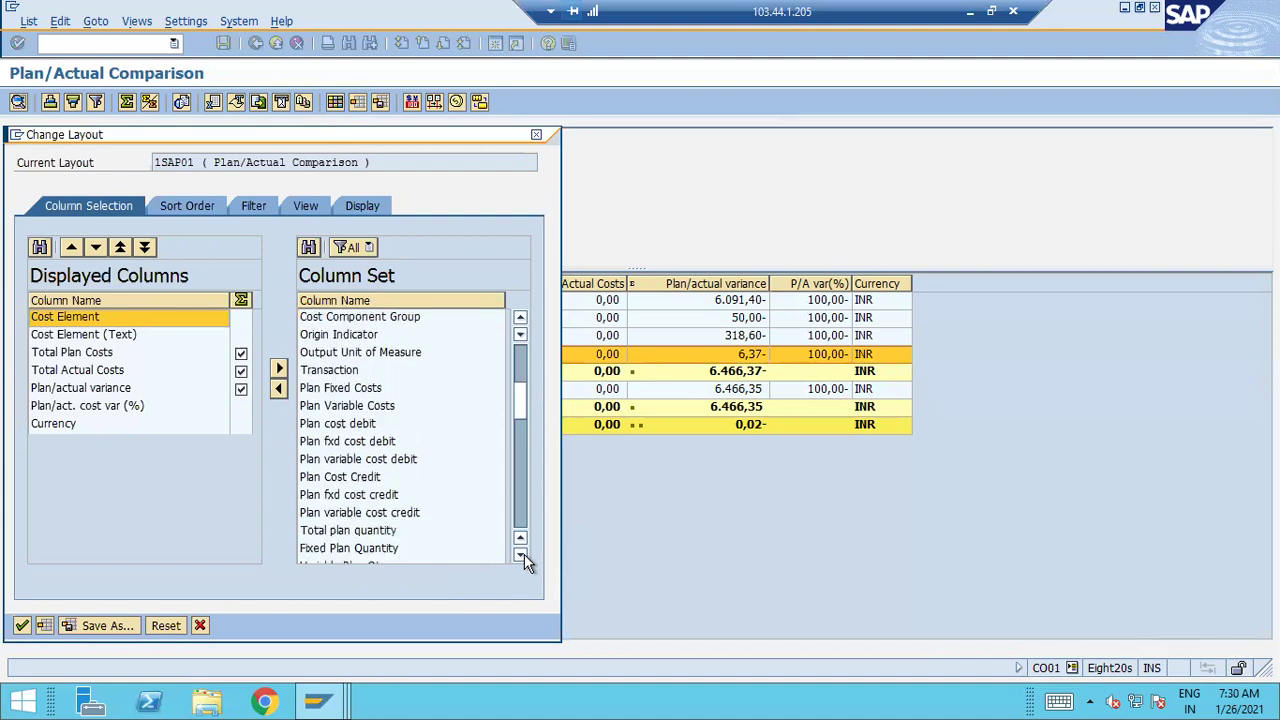
left_click(522, 555)
left_click(388, 495)
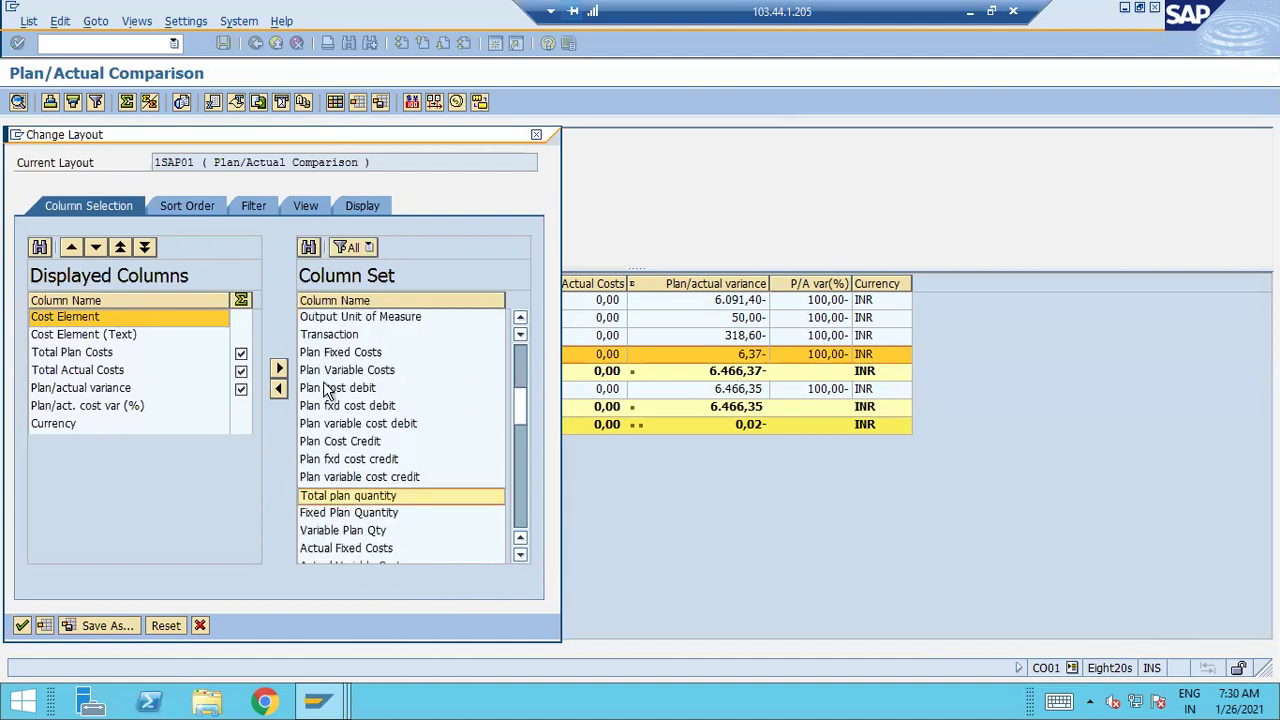
left_click(280, 392)
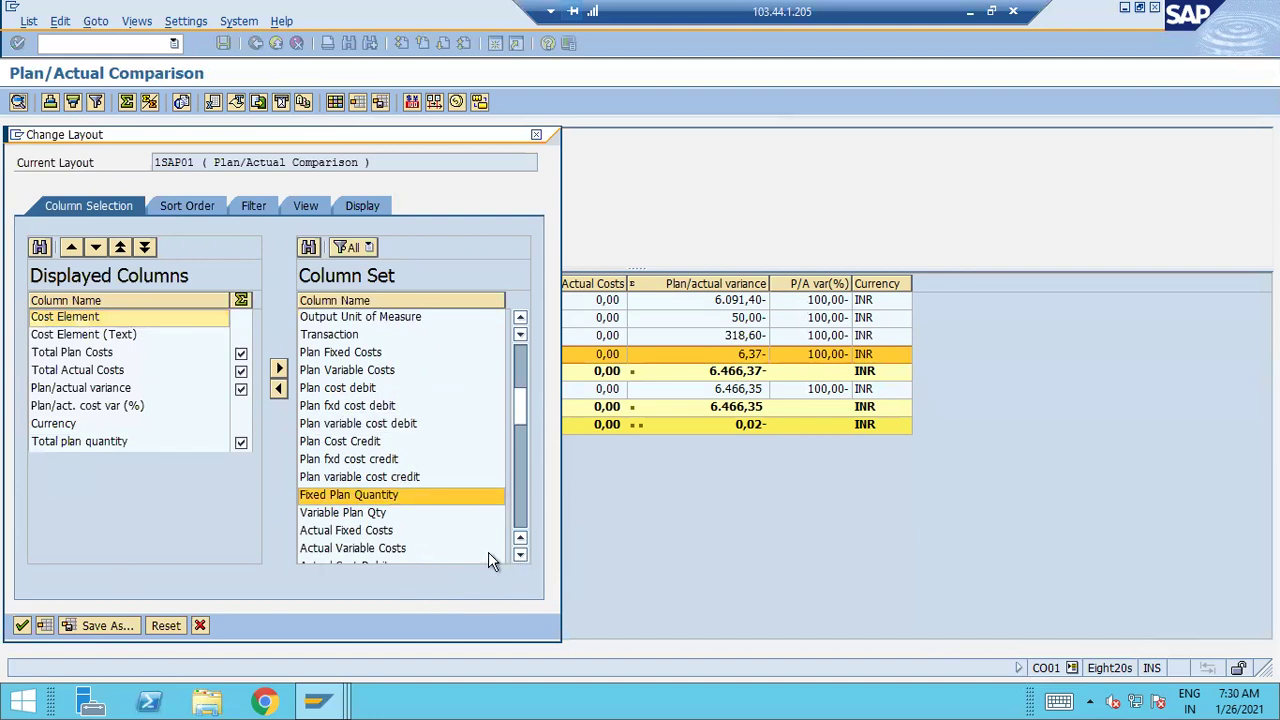
left_click(520, 555)
left_click(520, 555)
left_click(520, 555)
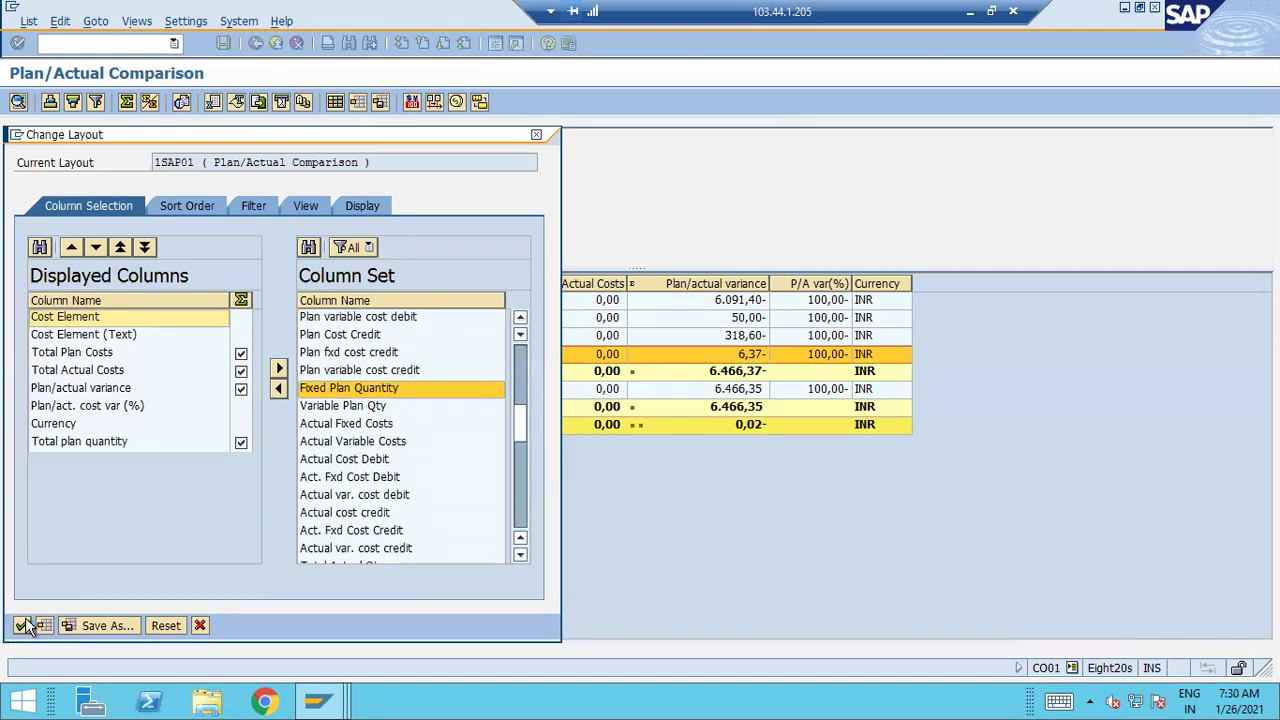
left_click(22, 625)
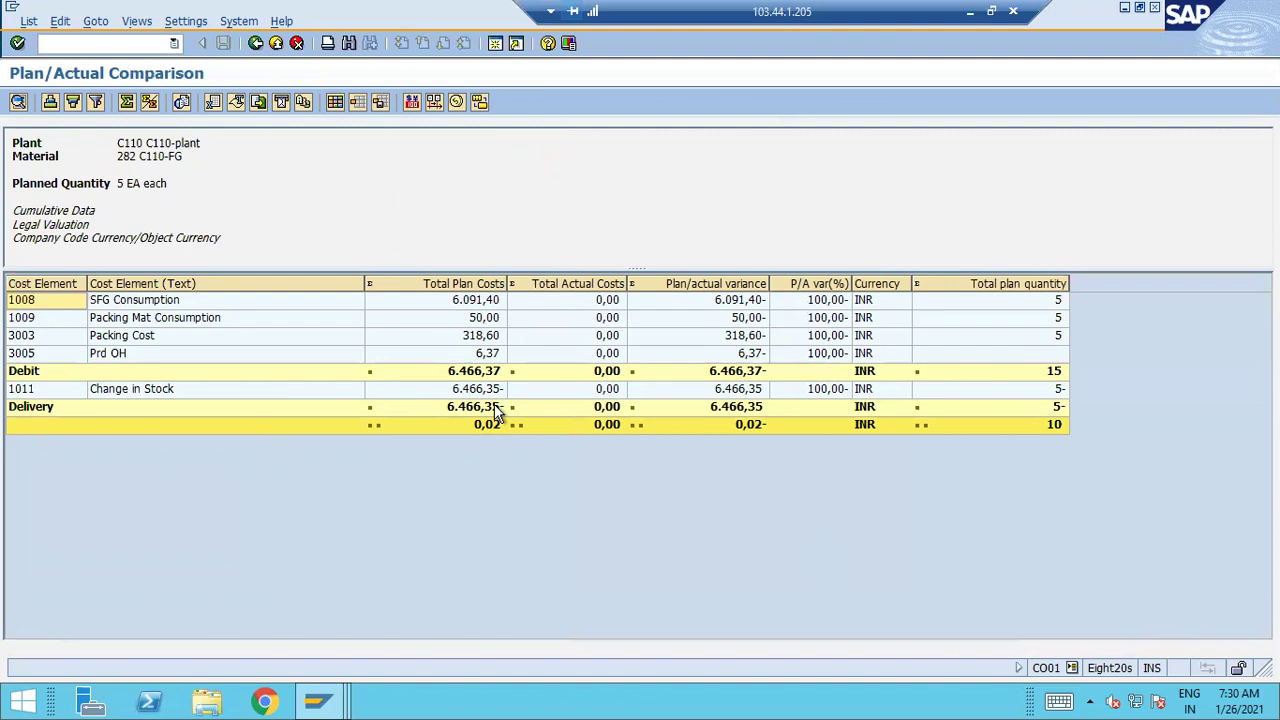
Switch to the Materials List window and enter transaction /NFBL3N.
left_click(317, 703)
left_click(560, 603)
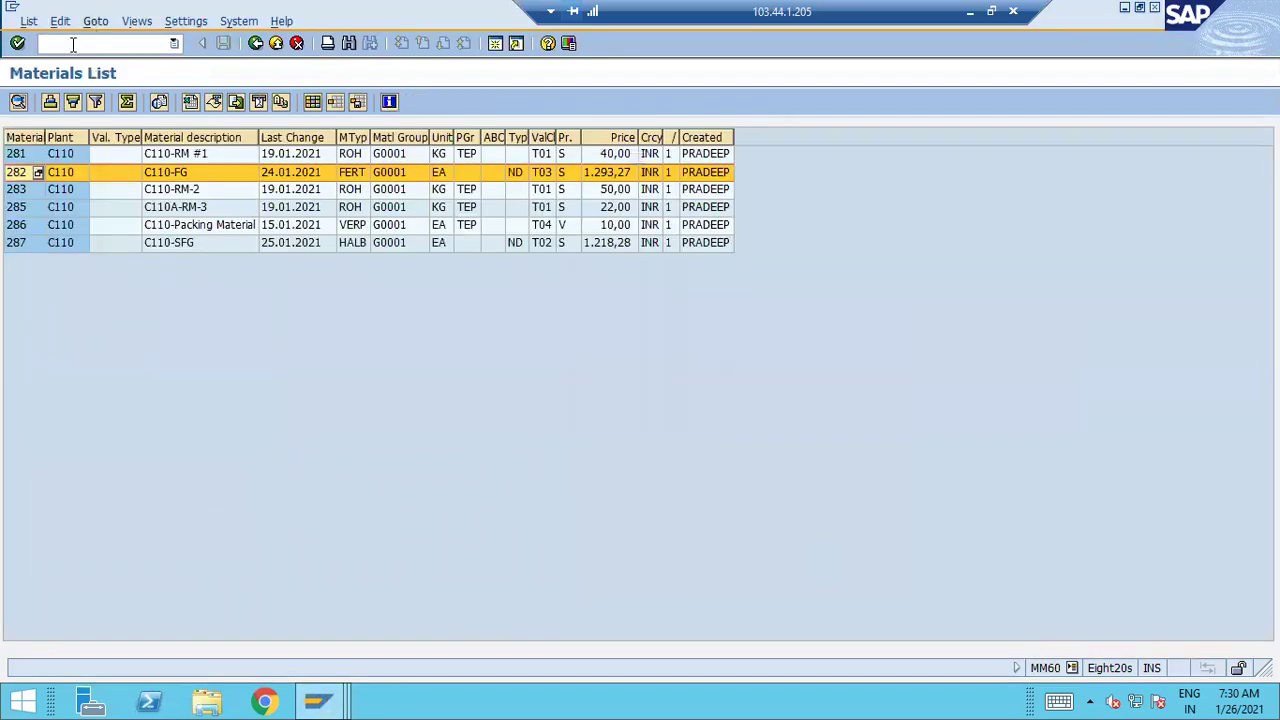
type("/NFBL3N")
Start FBL3N for company code C110 with All items selected.
key("Return")
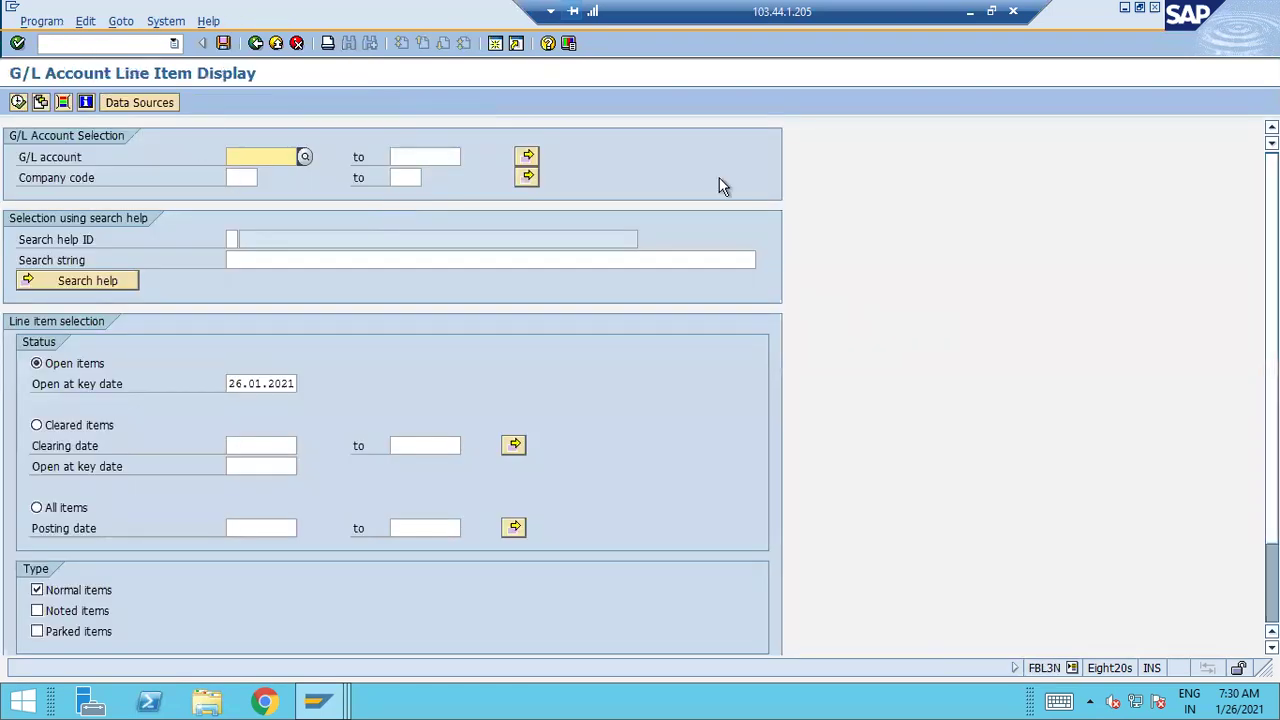
left_click(241, 177)
type("C110")
key("Tab")
key("shift+Tab")
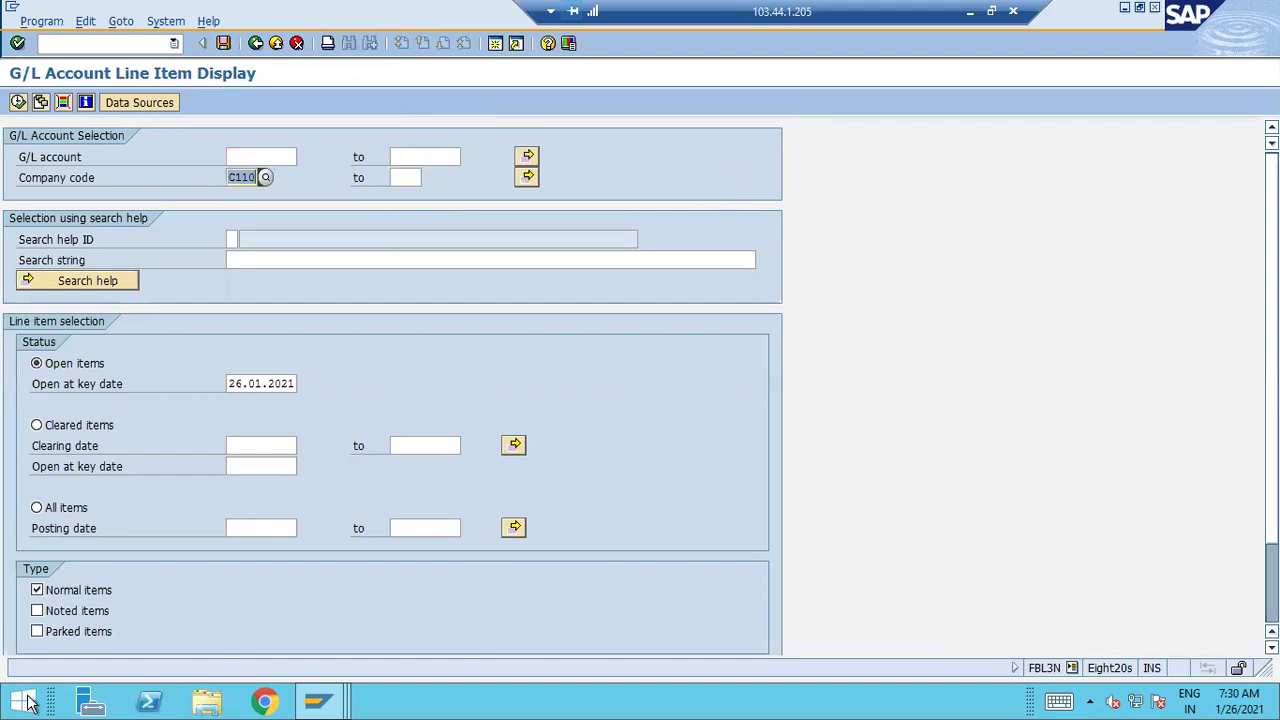
left_click(37, 508)
List the line items posted 25.01.2021 to 26.01.2021 and scroll through the results.
left_click(290, 529)
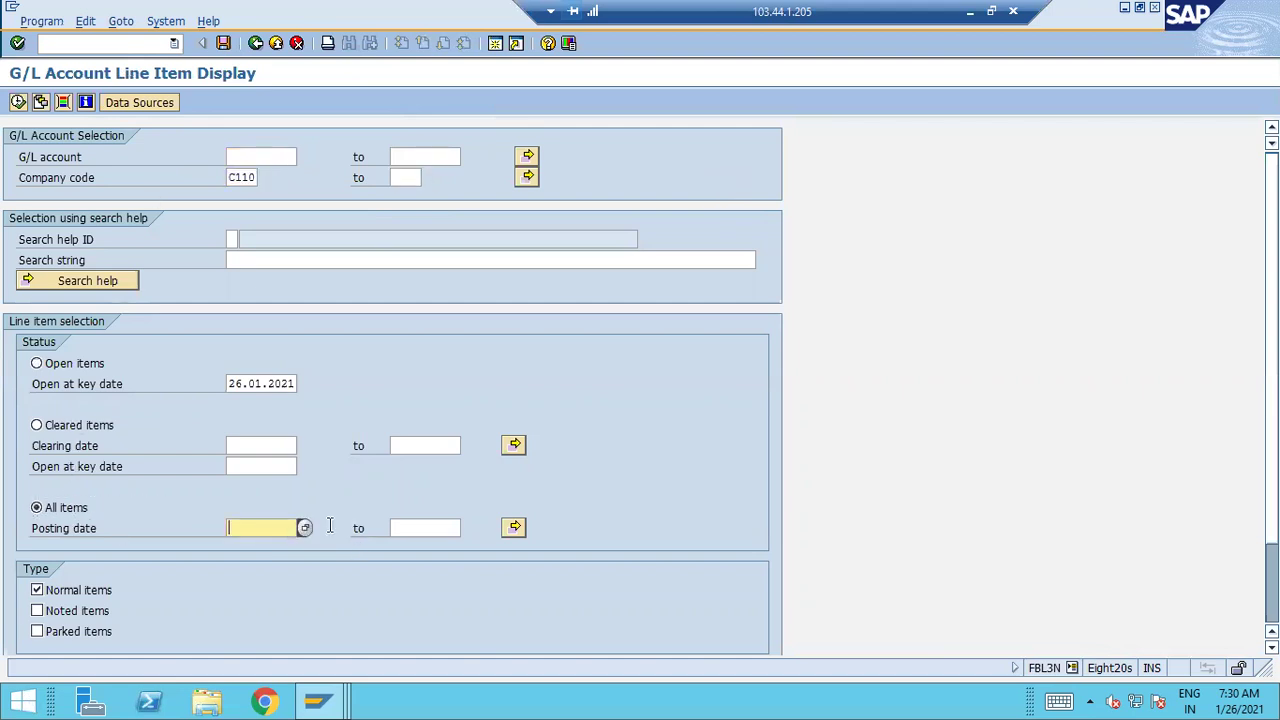
left_click(304, 530)
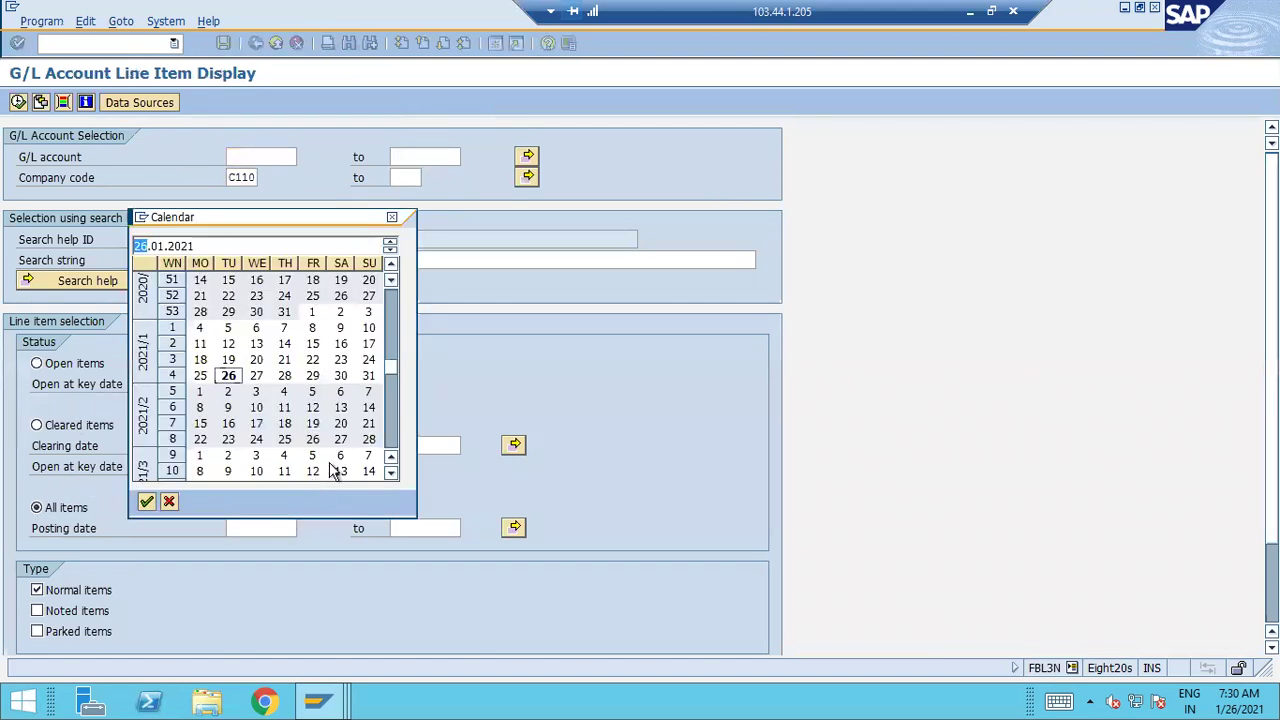
double_click(203, 376)
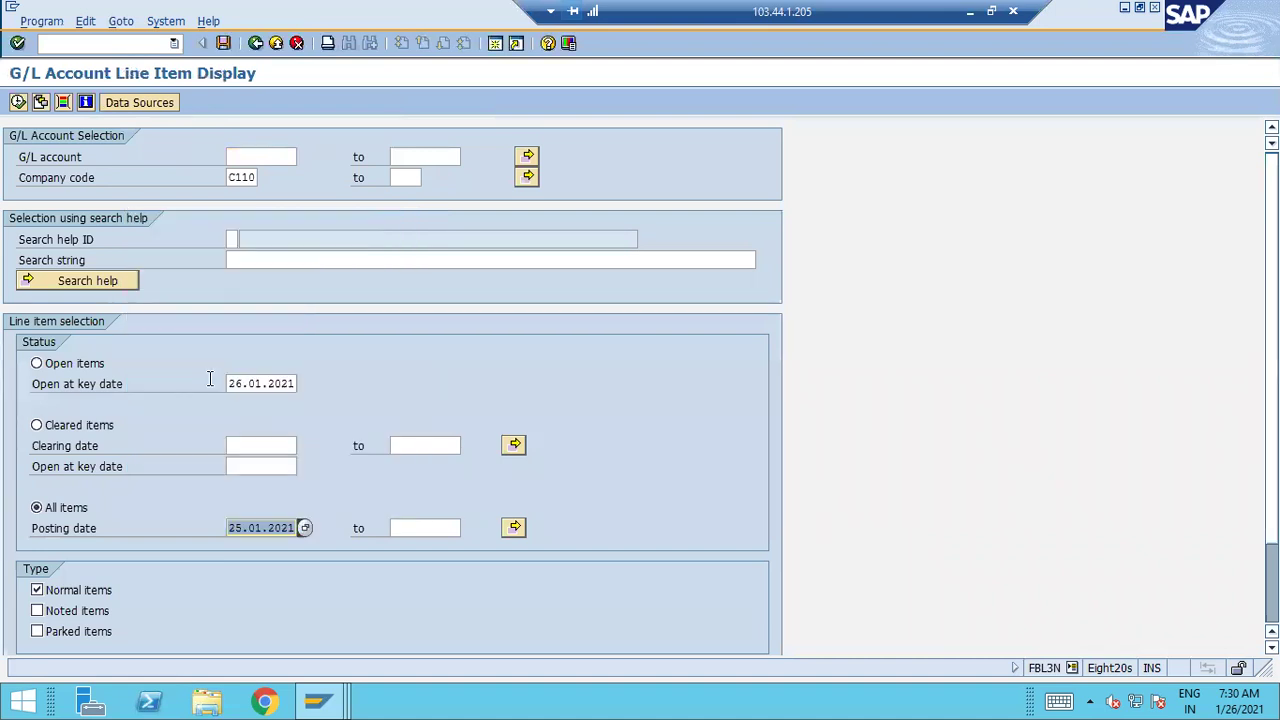
key("Tab")
left_click(469, 527)
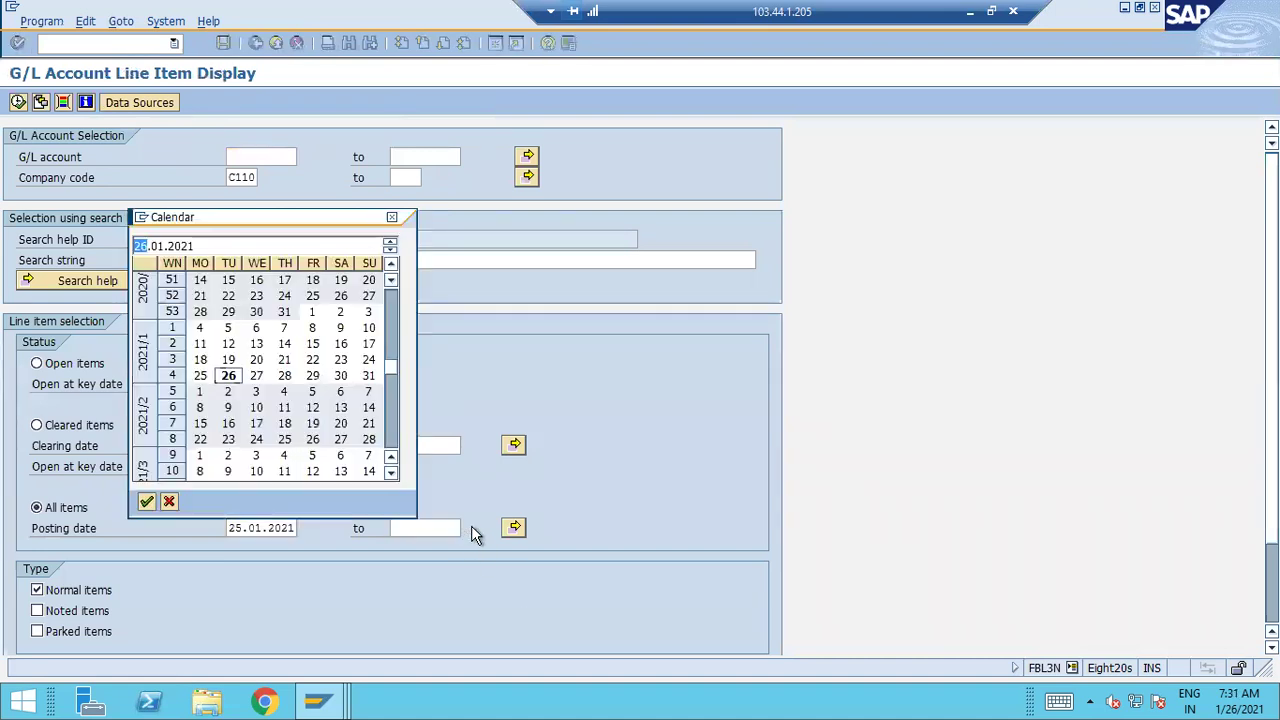
double_click(228, 375)
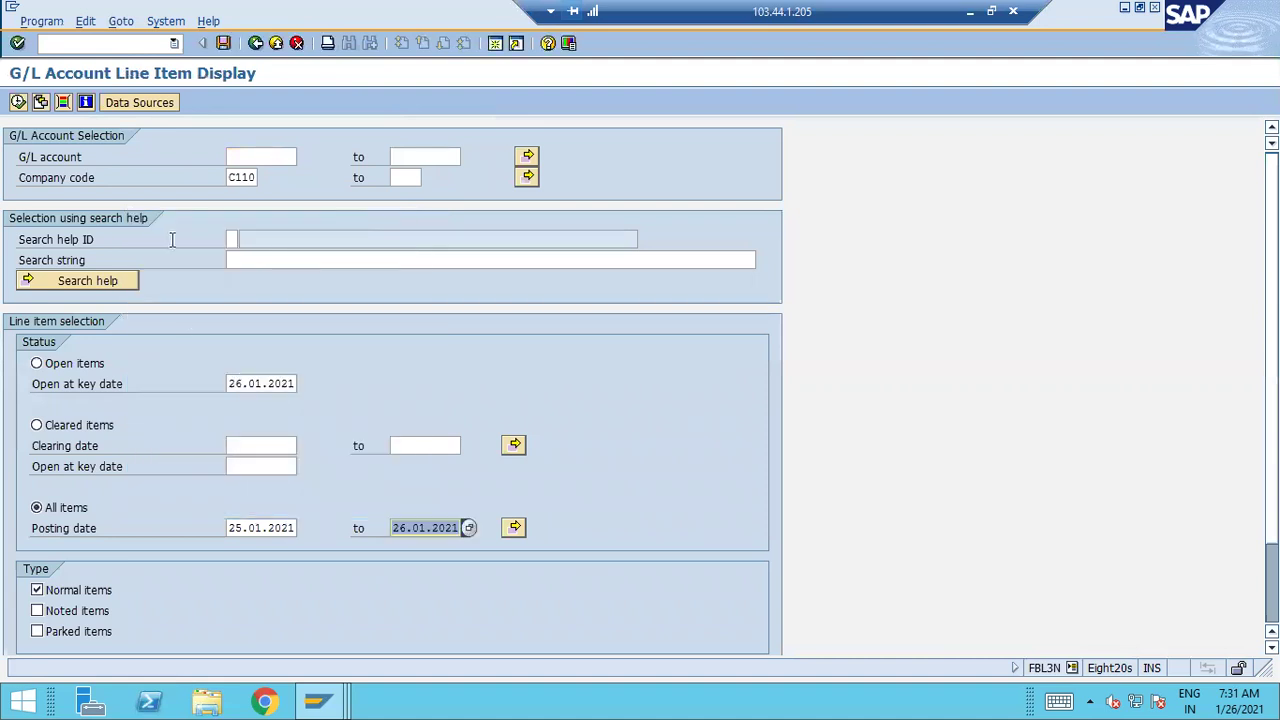
left_click(20, 103)
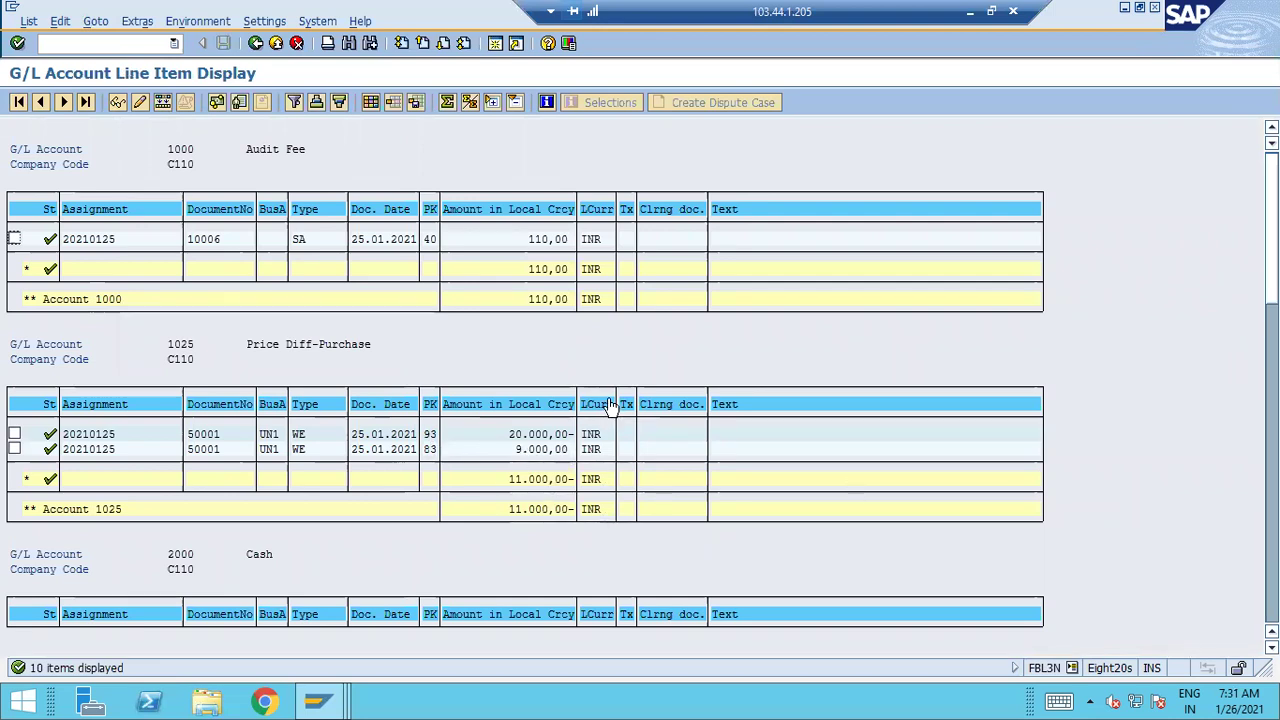
scroll(400, 390, "down", 1)
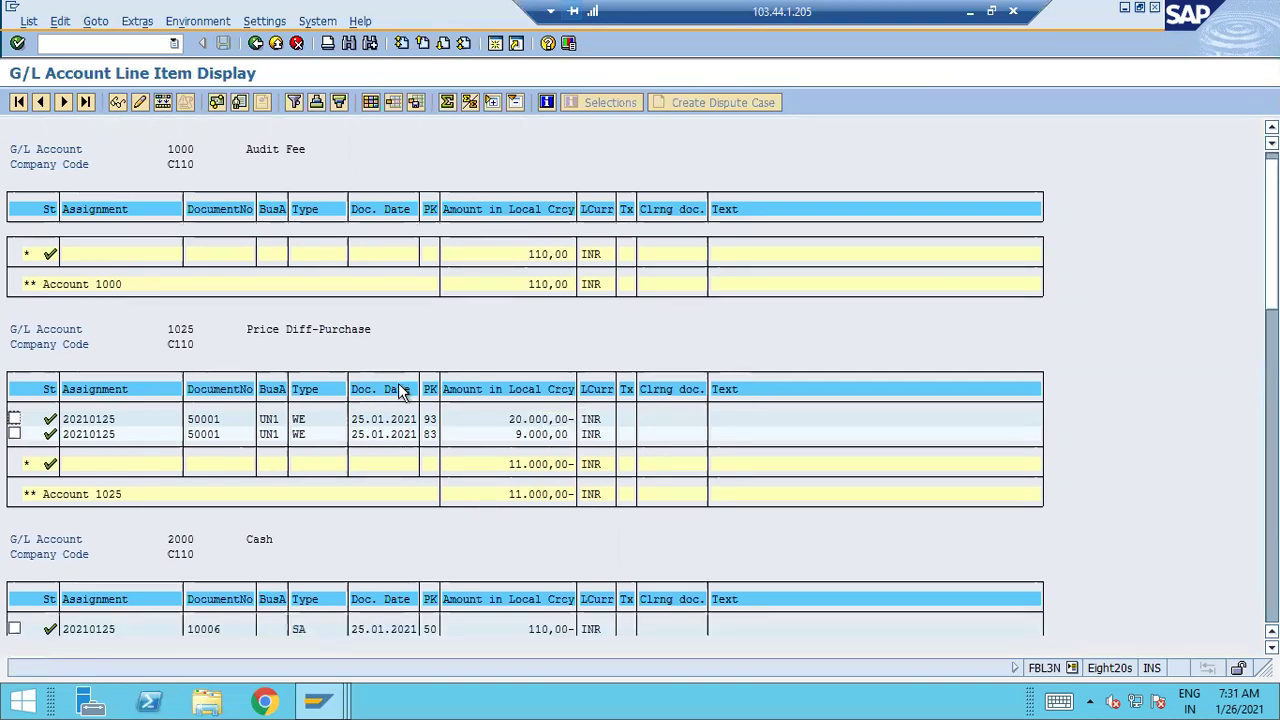
scroll(400, 390, "down", 5)
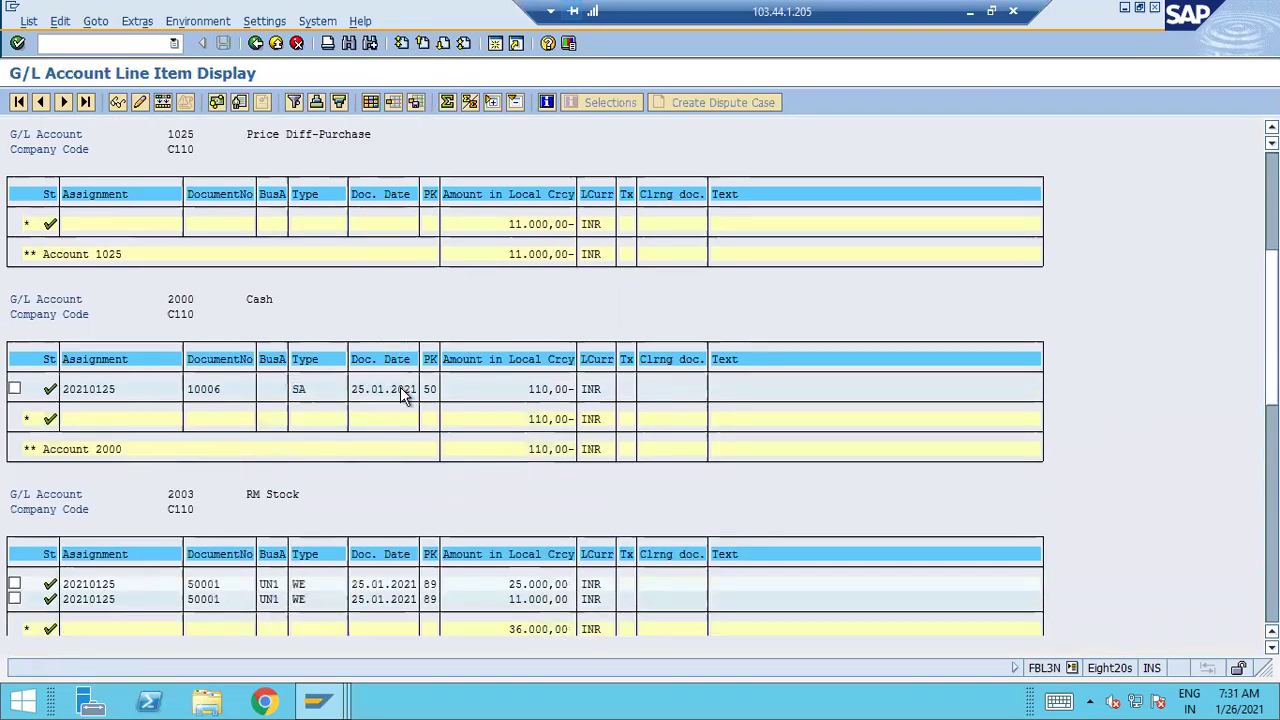
scroll(403, 395, "down", 3)
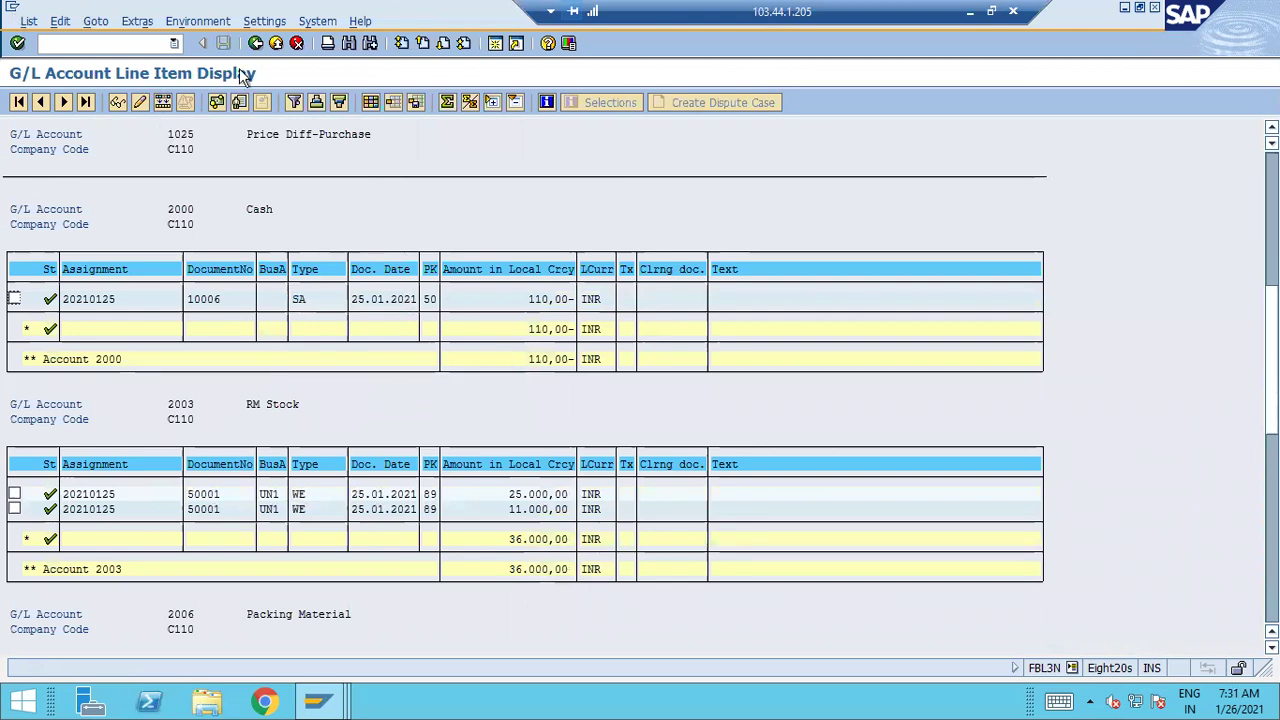
Rerun the G/L line item report for 26.01.2021, then return to the Plan/Actual Comparison.
left_click(255, 43)
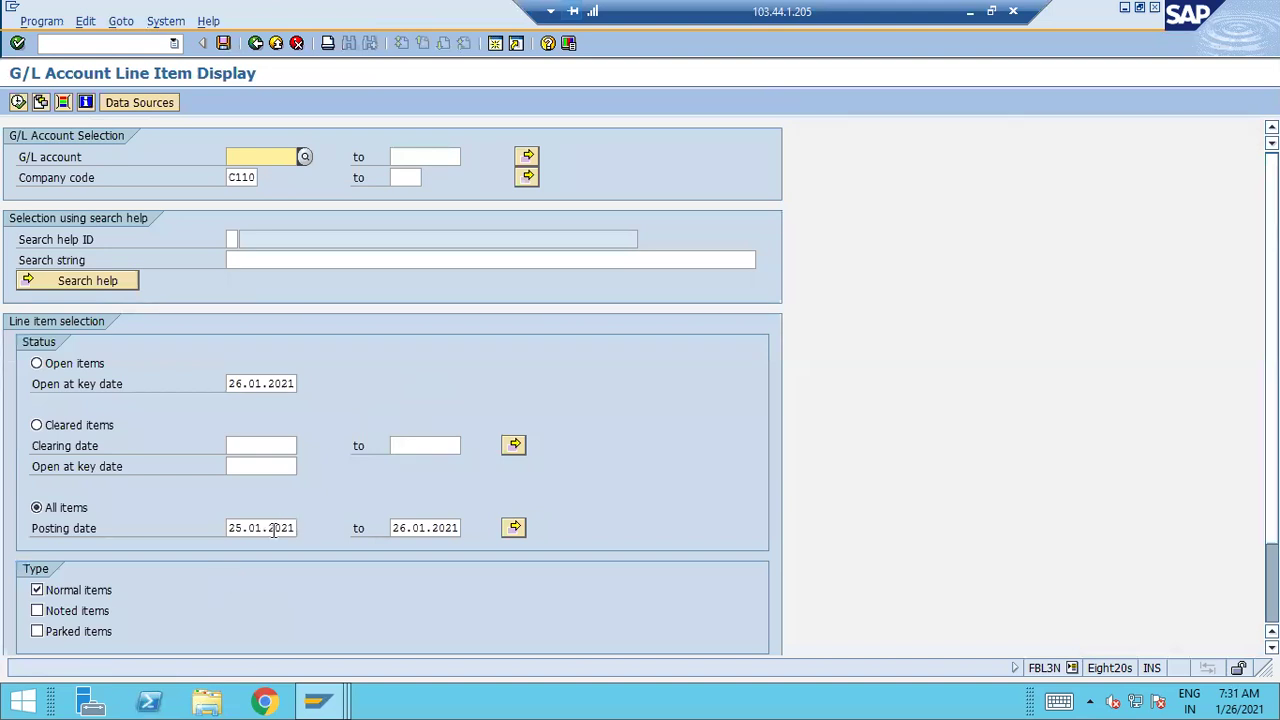
left_click(288, 528)
left_click(503, 445)
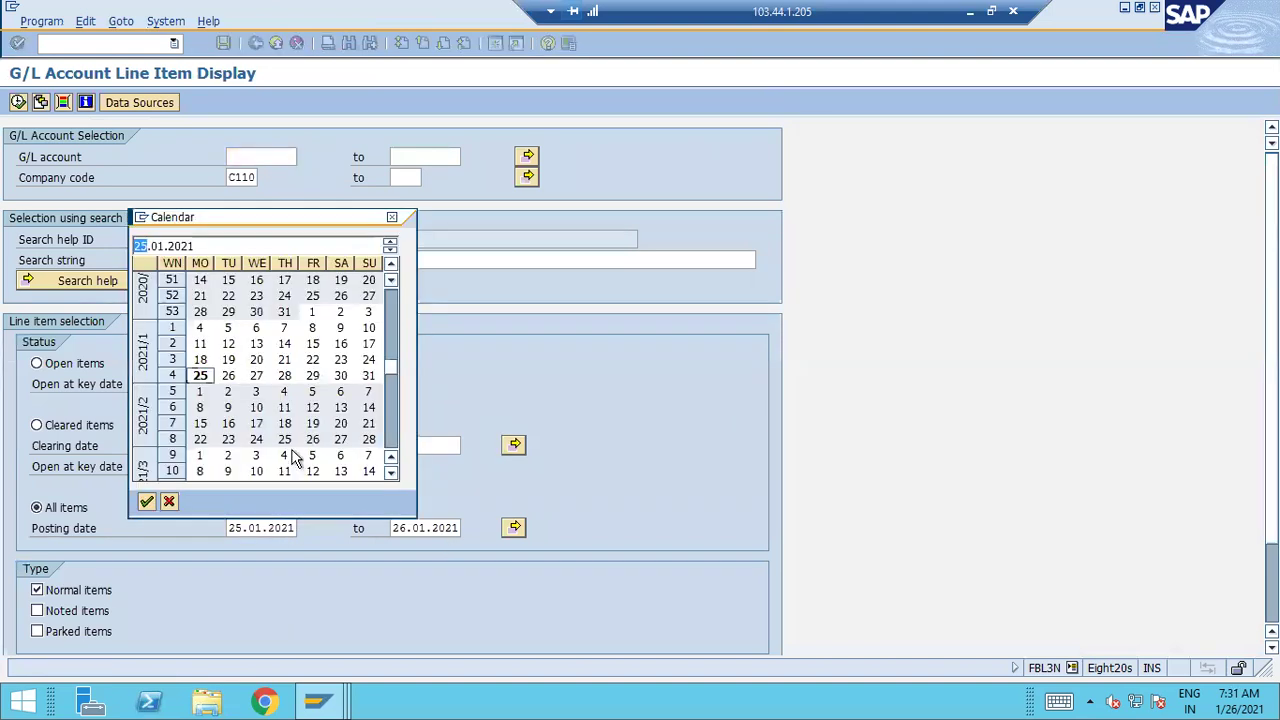
double_click(228, 377)
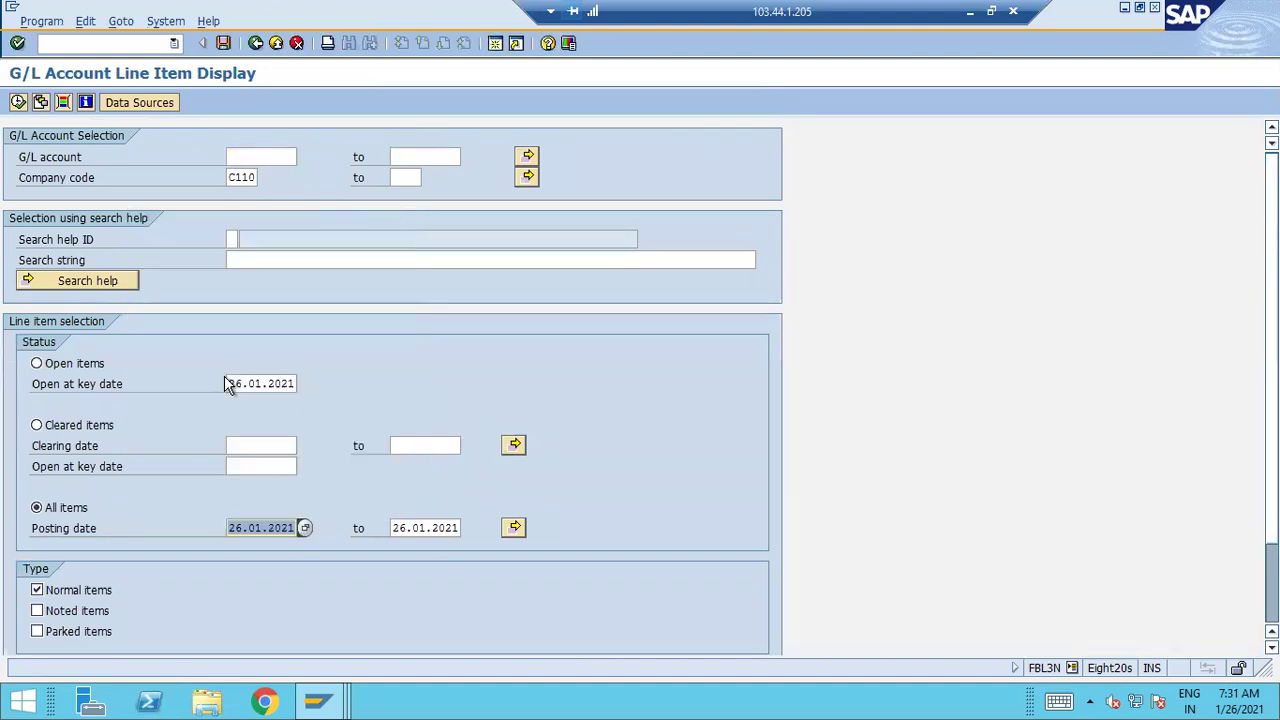
left_click(18, 103)
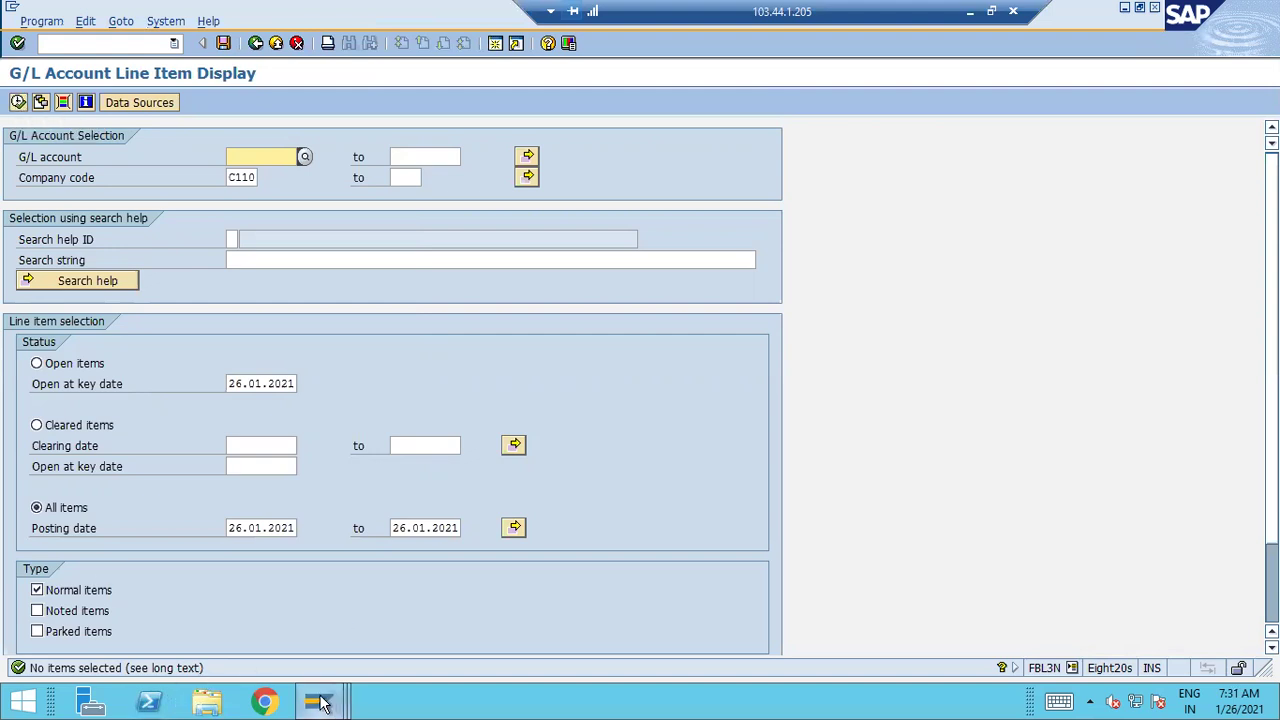
mouse_move(320, 703)
left_click(366, 634)
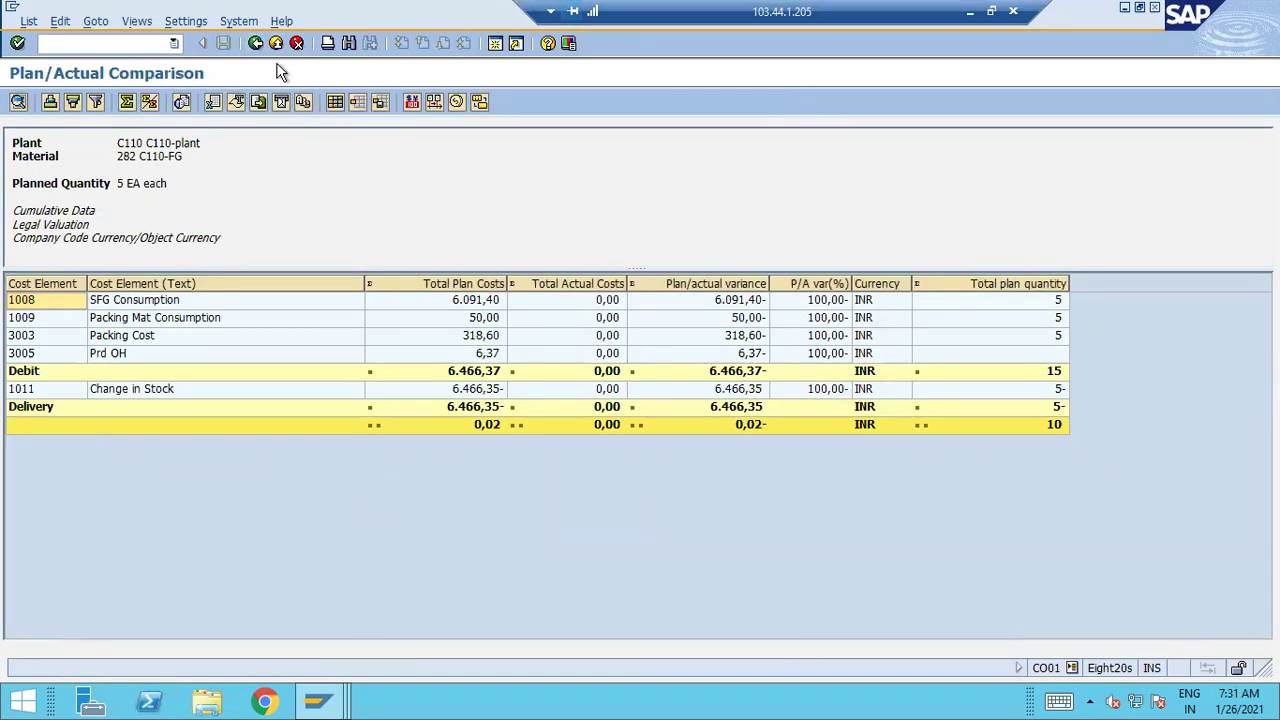
Go back from the Plan/Actual Comparison report to the CO01 order header showing 5 EA.
key("F3")
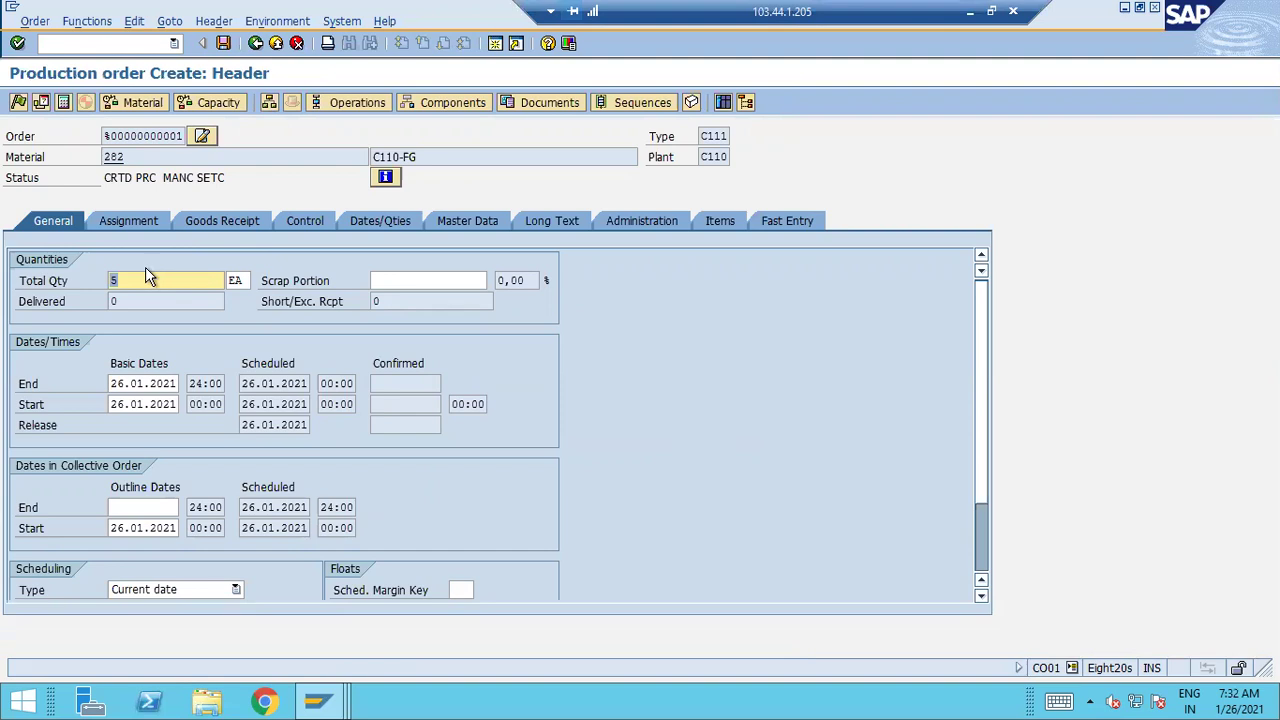
Release the C110-FG order, confirm its status now includes REL, and return to the header.
left_click(19, 103)
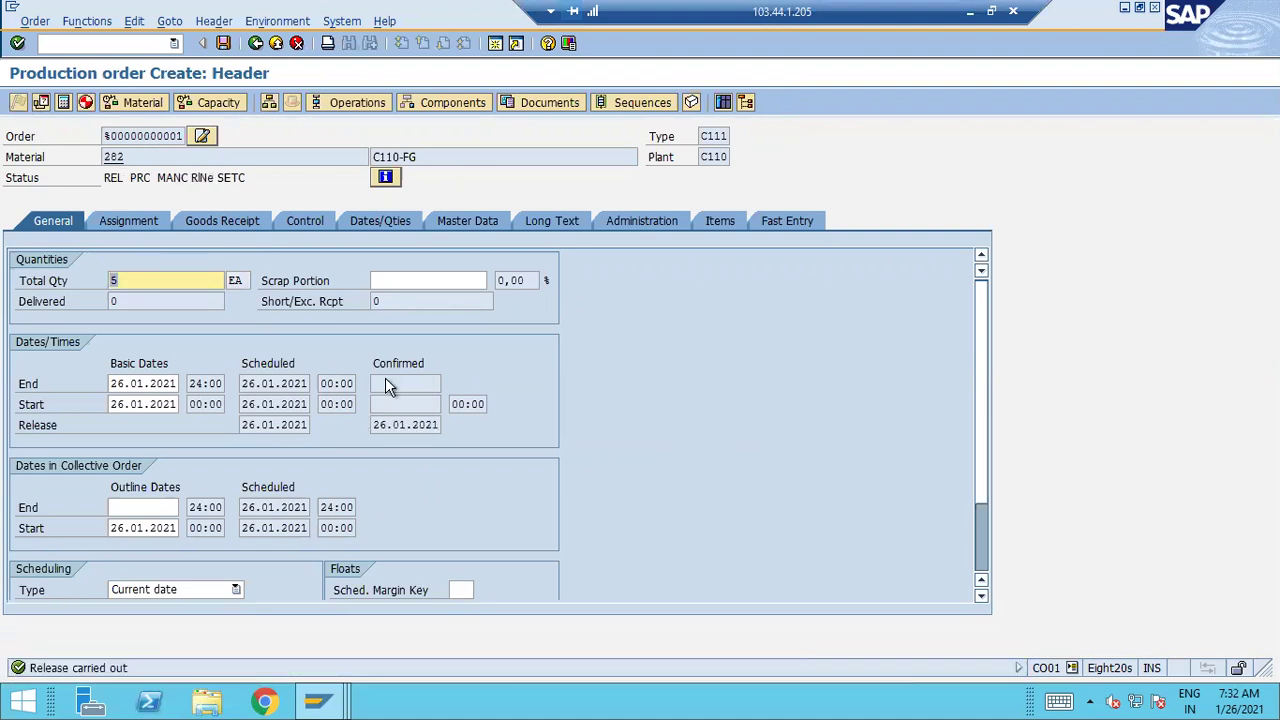
left_click(386, 178)
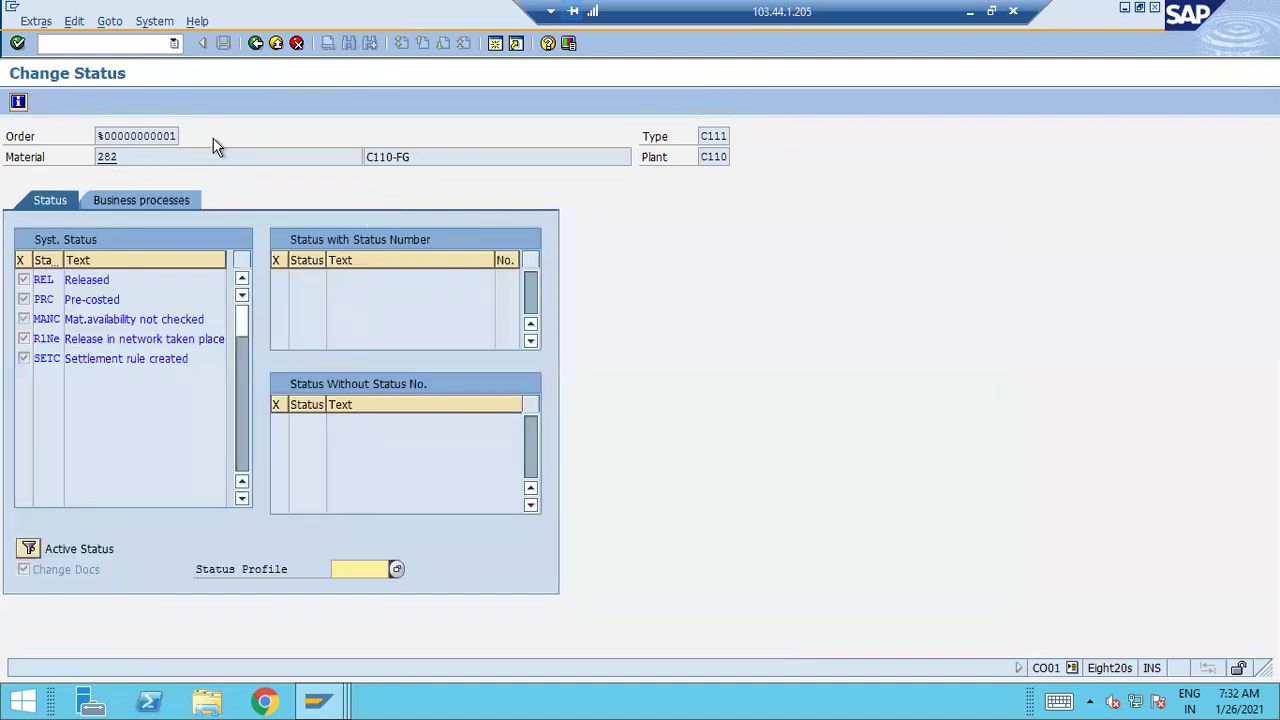
left_click(256, 43)
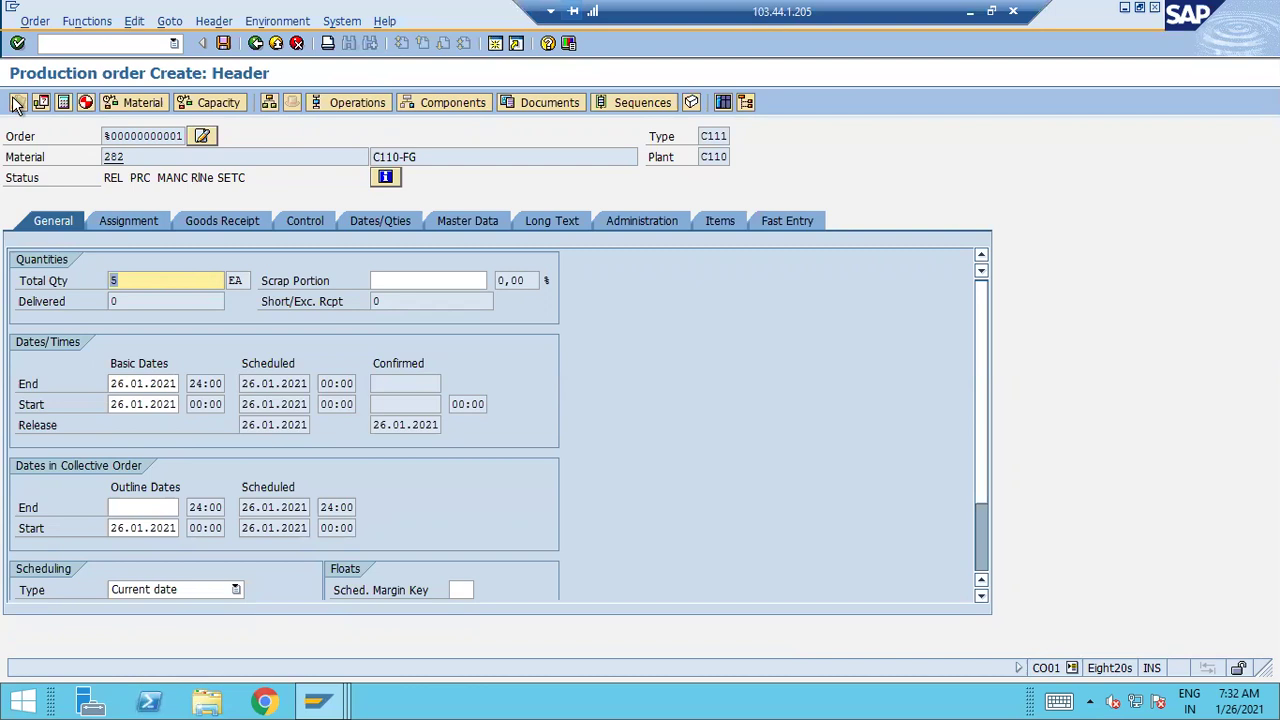
Save the order as 1000344 and display collective order 1000344's overview in CO03.
left_click(225, 44)
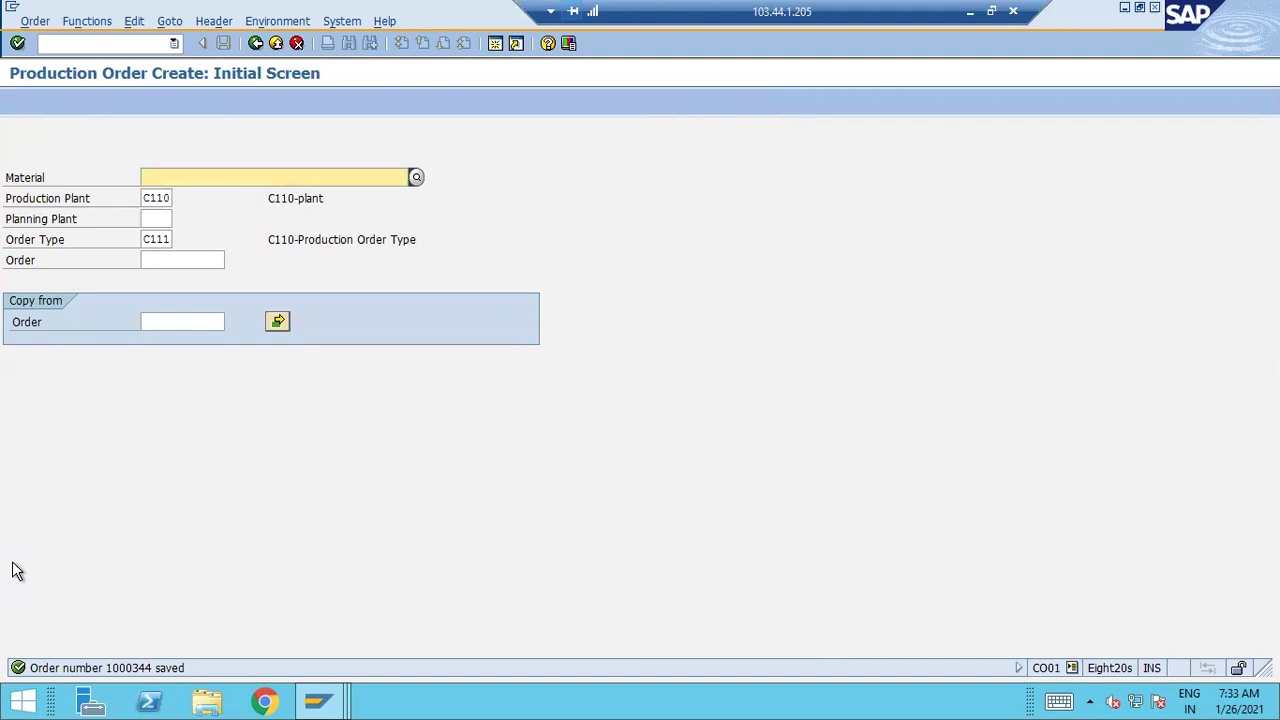
left_click(98, 43)
type("/")
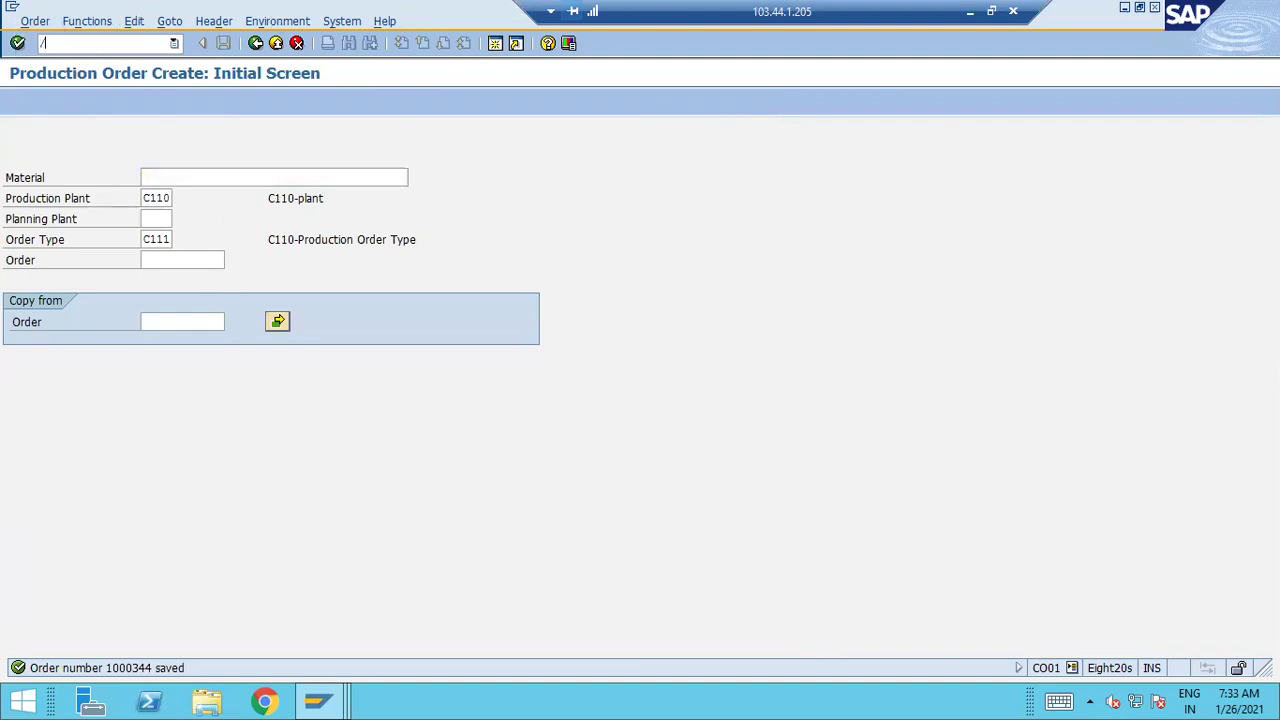
type("NCO03")
key("Return")
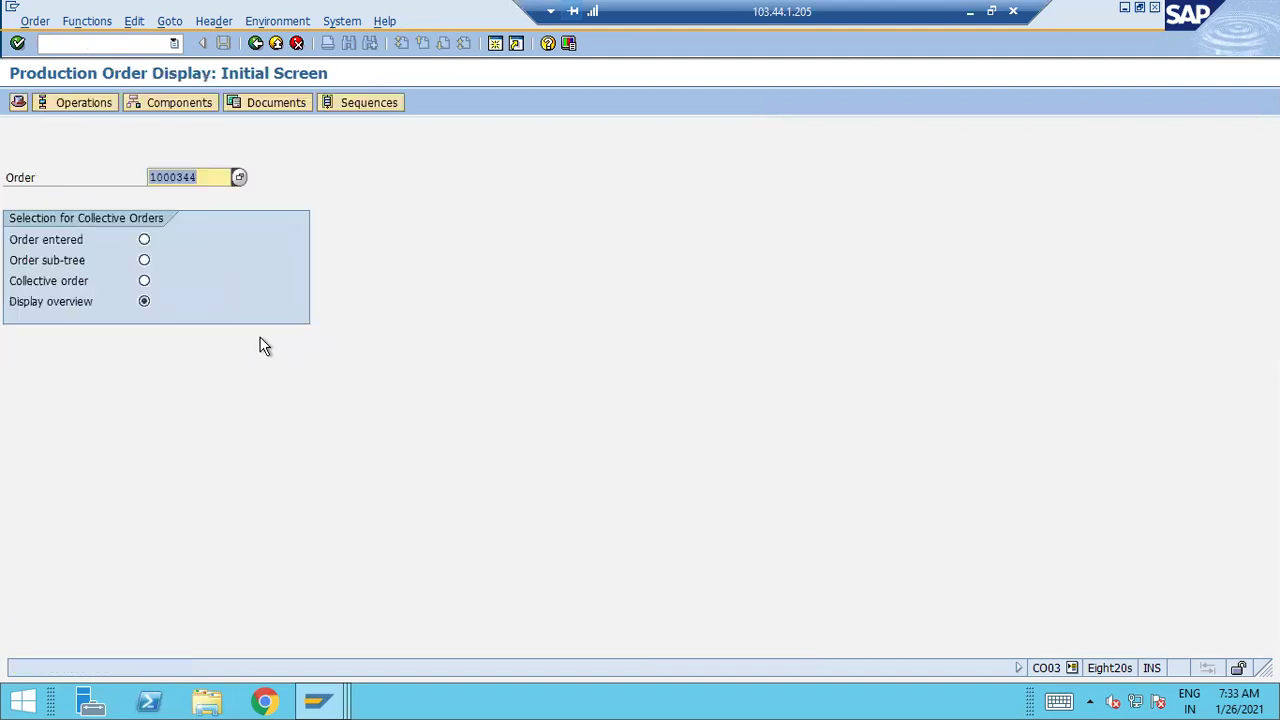
key("Return")
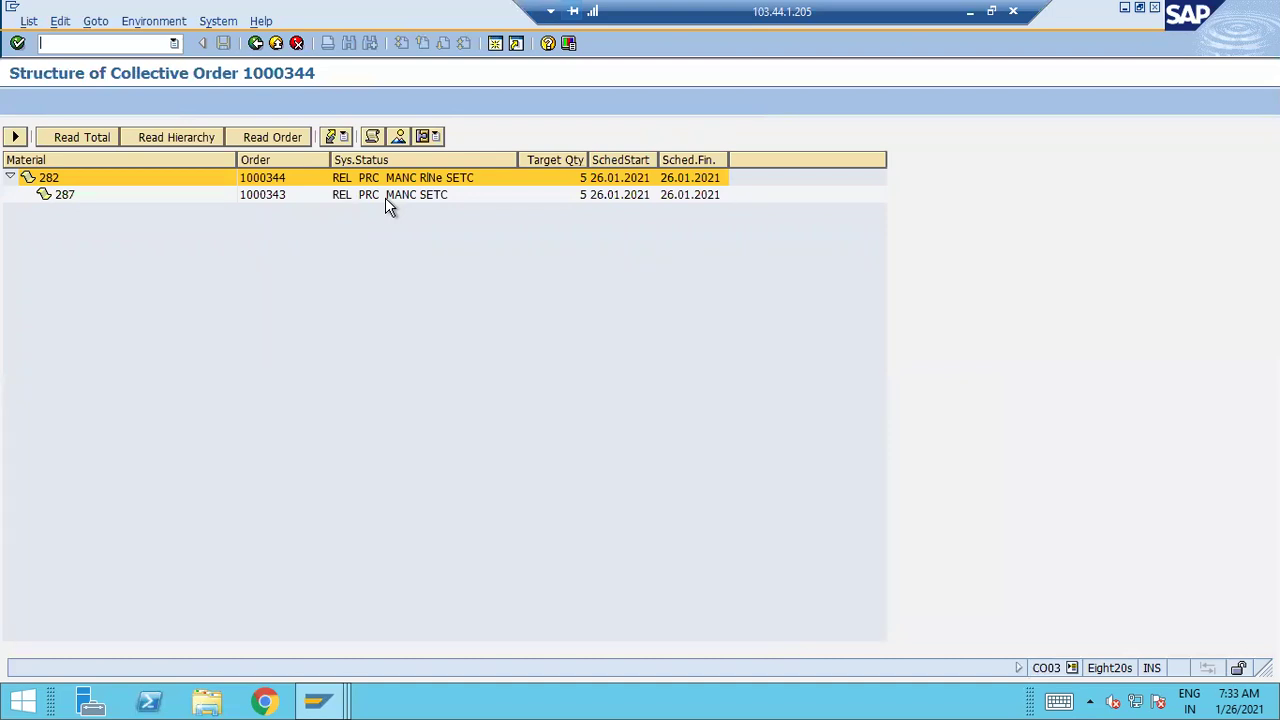
Open sub-order 1000343 for material 287 and list its operation 0010 at work center W01.
left_click(104, 200)
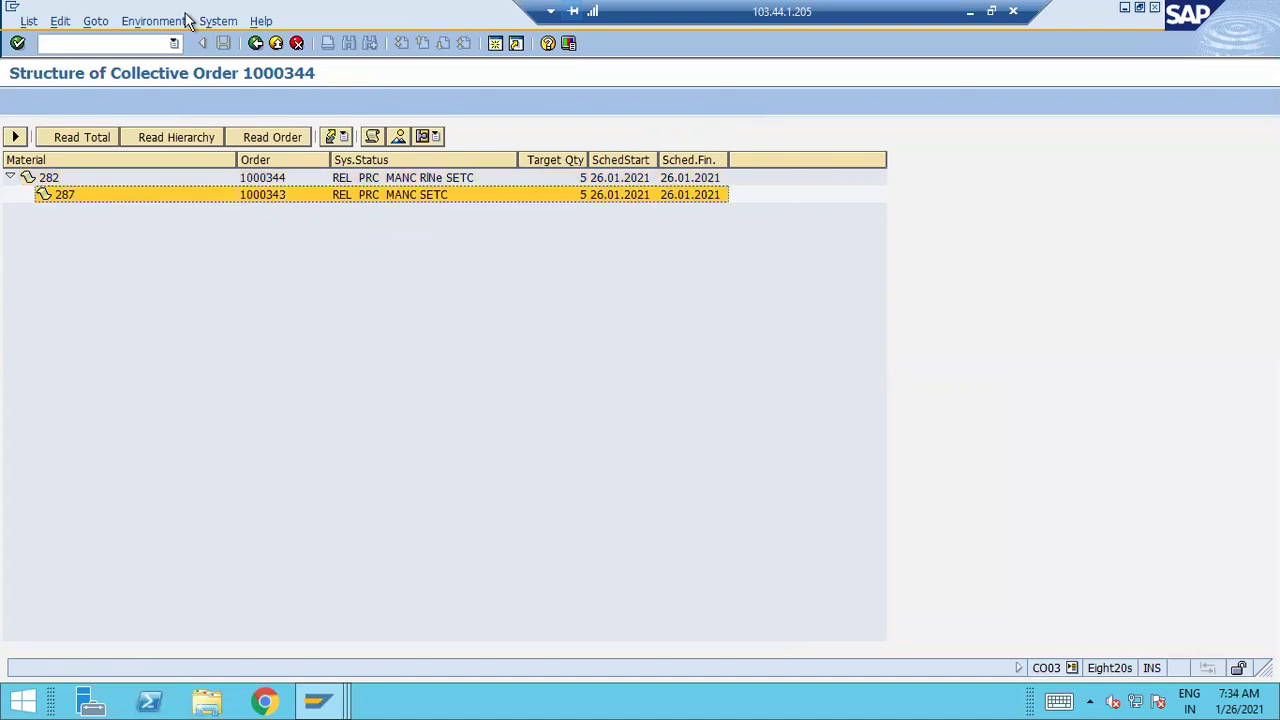
double_click(137, 203)
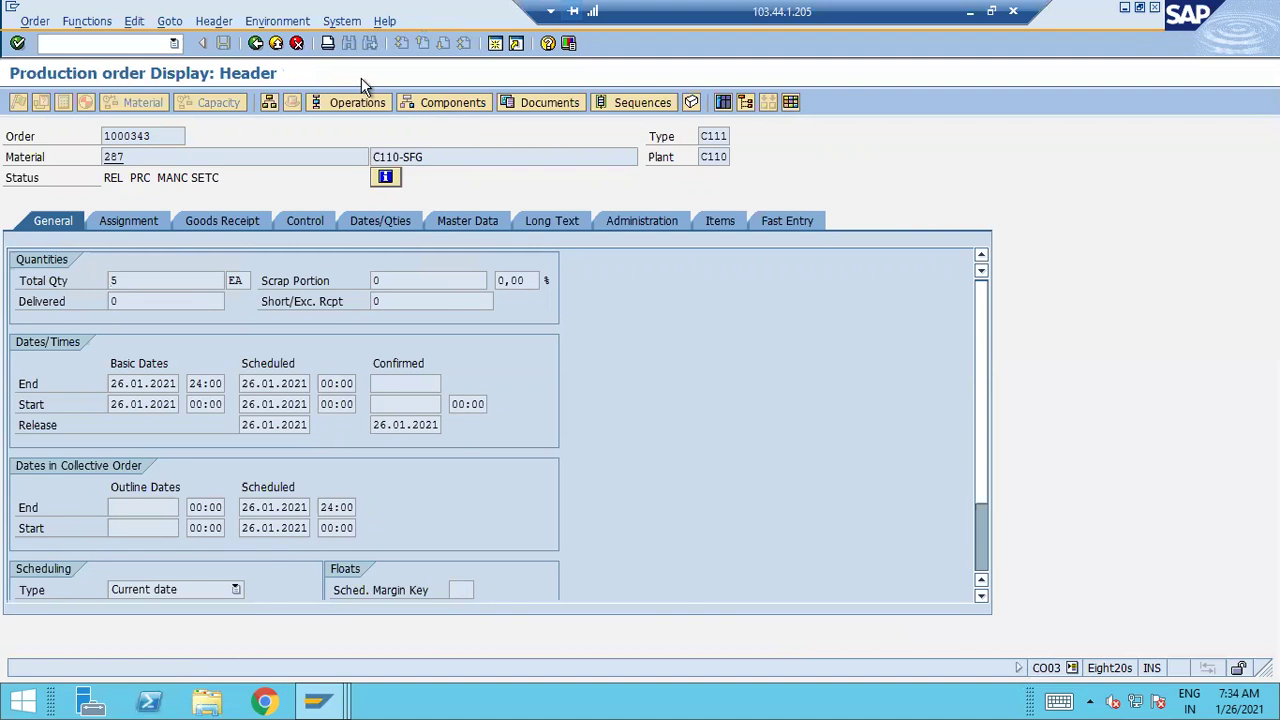
left_click(370, 107)
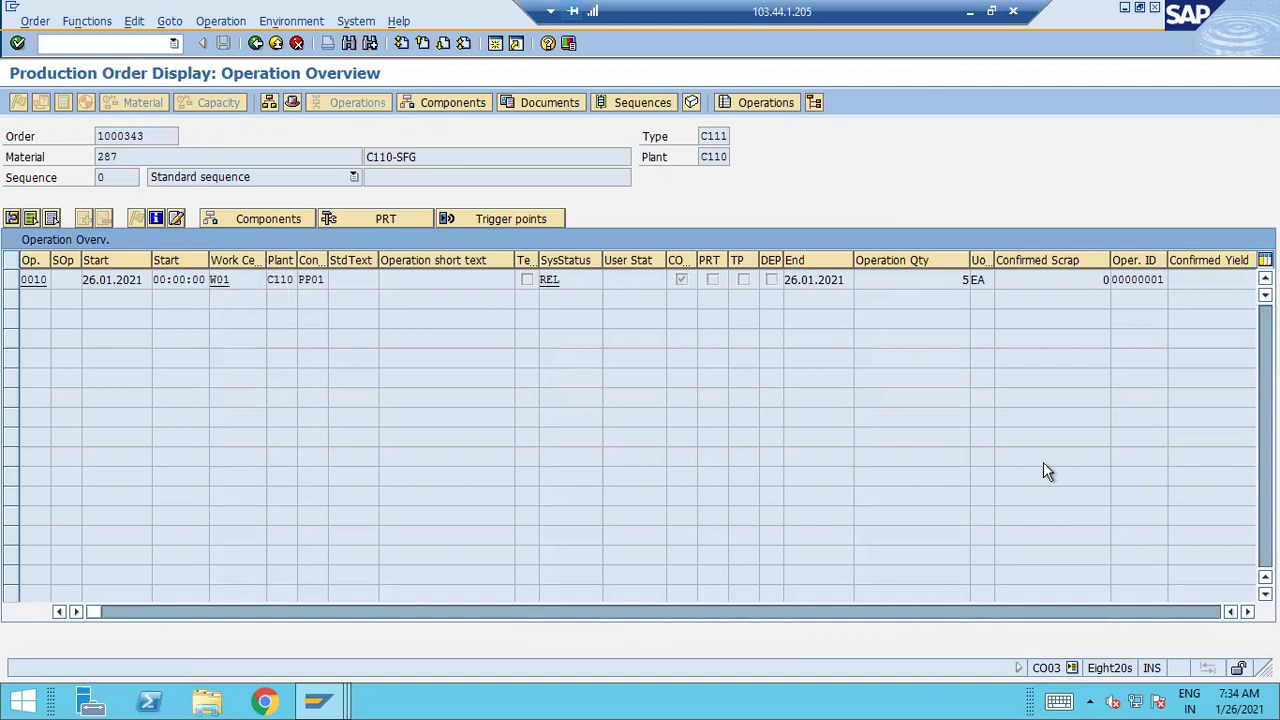
Review components 281, 283 and 285 of order 1000343, then return to its header.
left_click(438, 101)
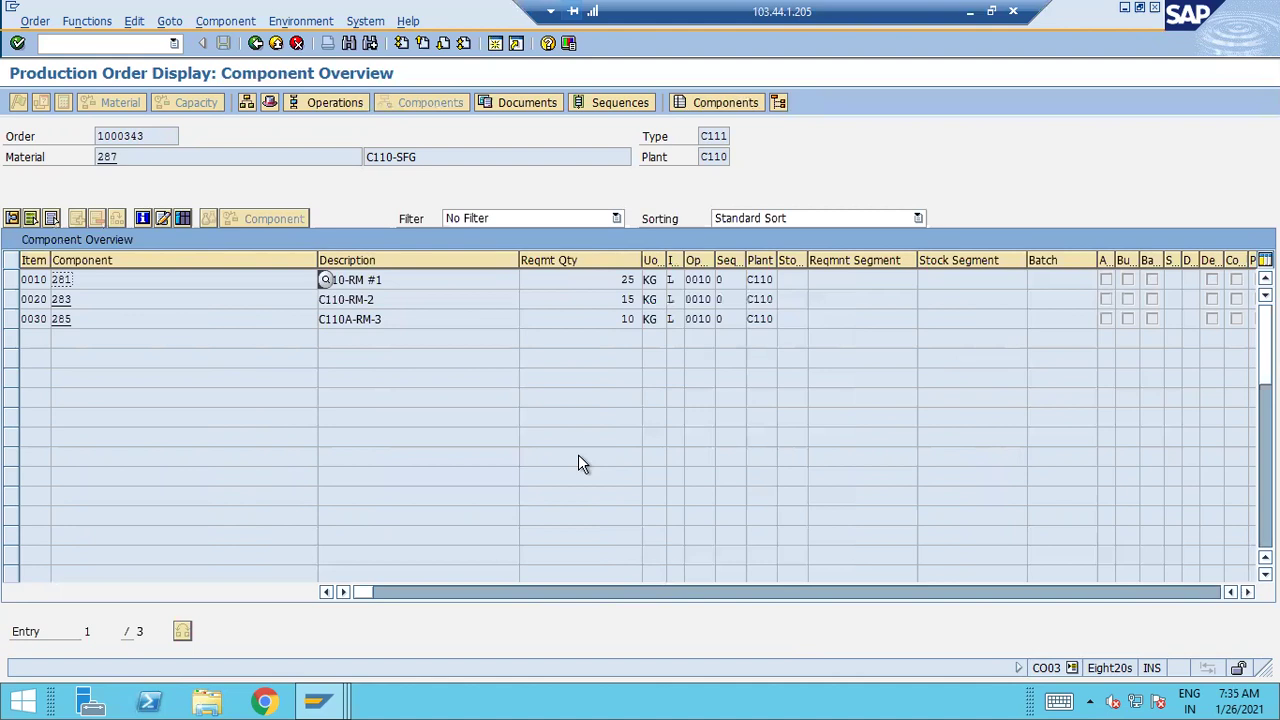
left_click(256, 44)
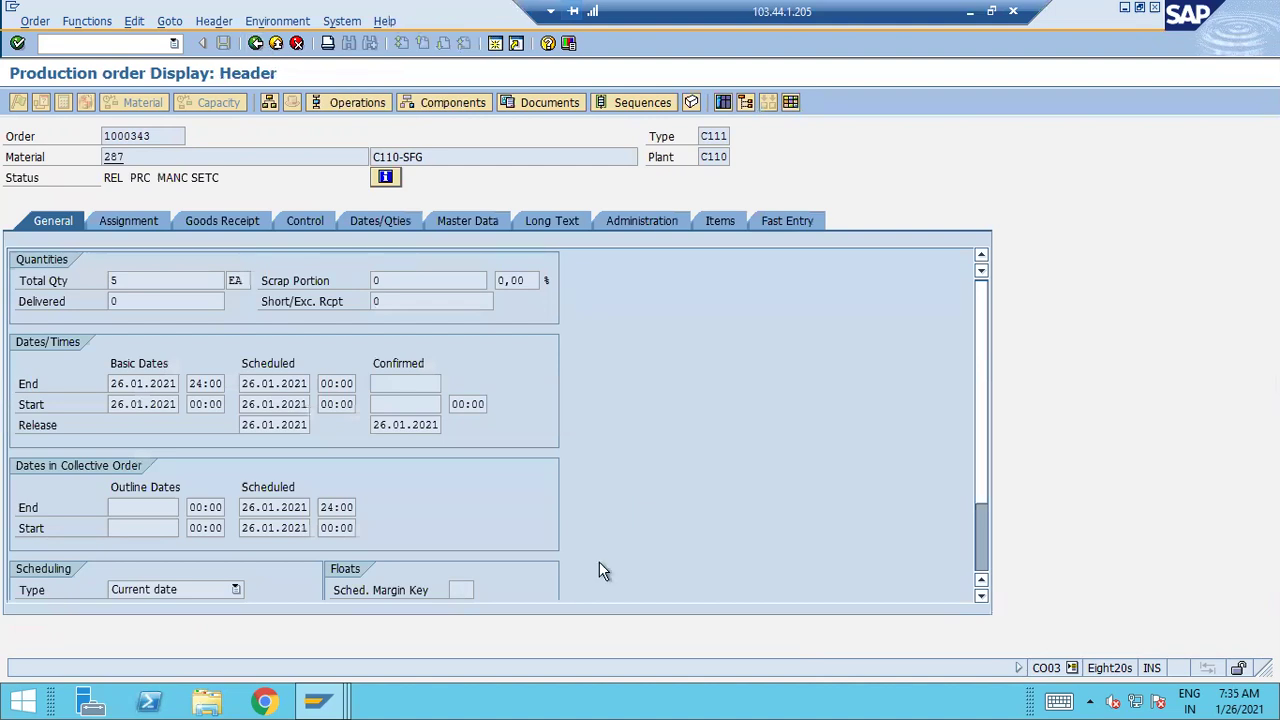
Open Goto > Costs > Analysis to show order 1000343's target/actual comparison.
left_click(170, 21)
mouse_move(267, 103)
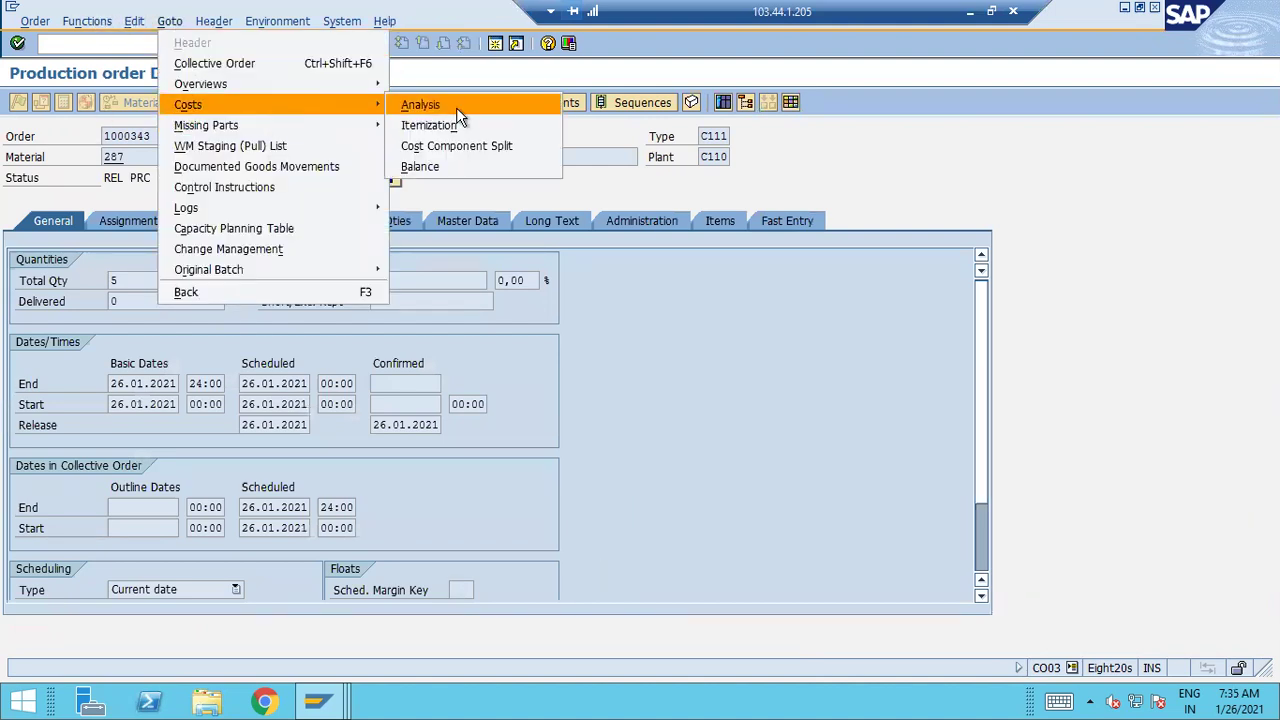
left_click(702, 473)
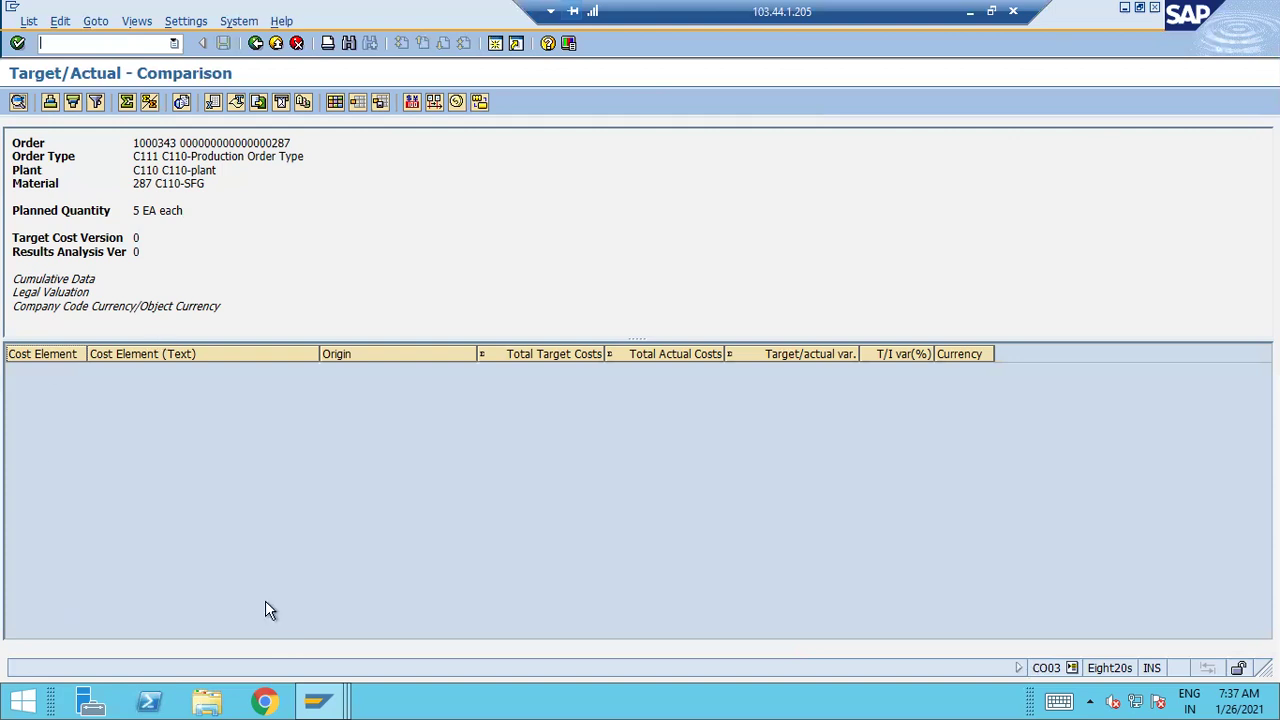
Launch the customizing transaction and open the SAP Reference IMG.
type("/nkob")
key("BackSpace")
key("BackSpace")
key("BackSpace")
key("BackSpace")
type("nkob1")
key("Return")
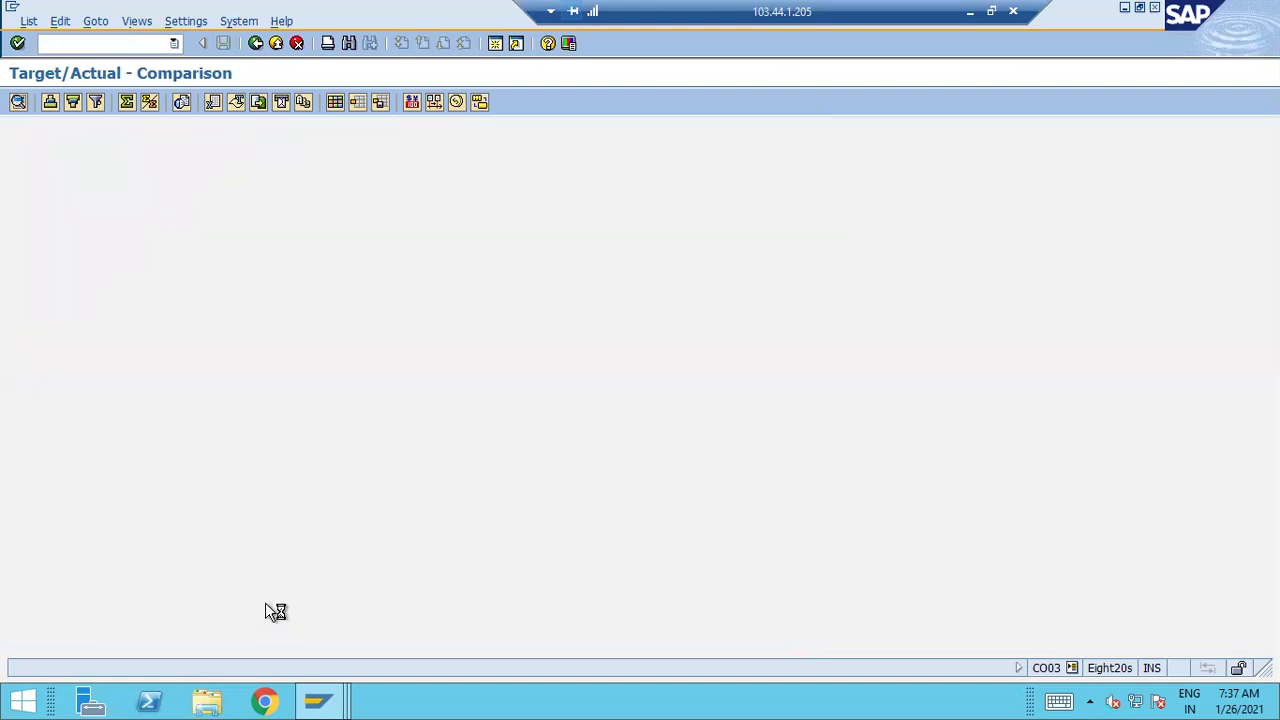
key("F5")
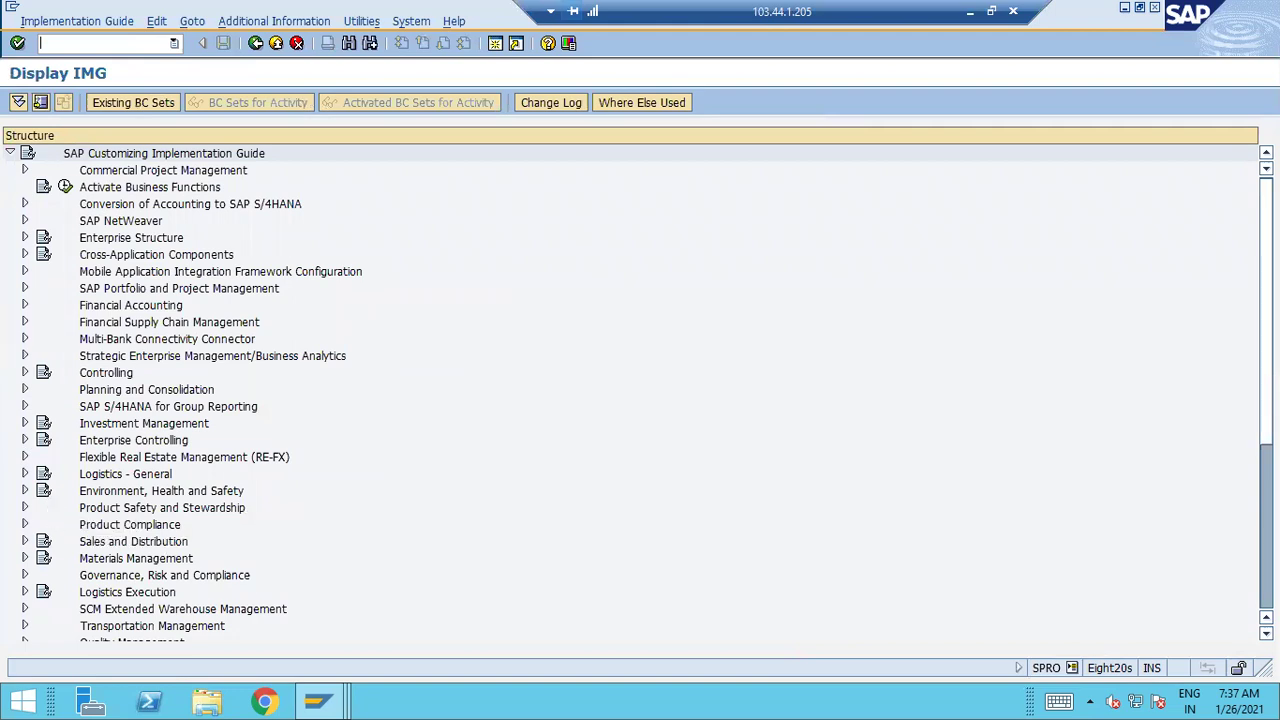
Drill into Production > Shop Floor Control > Master Data > Order and run Define Order Types.
scroll(14, 563, "down", 5)
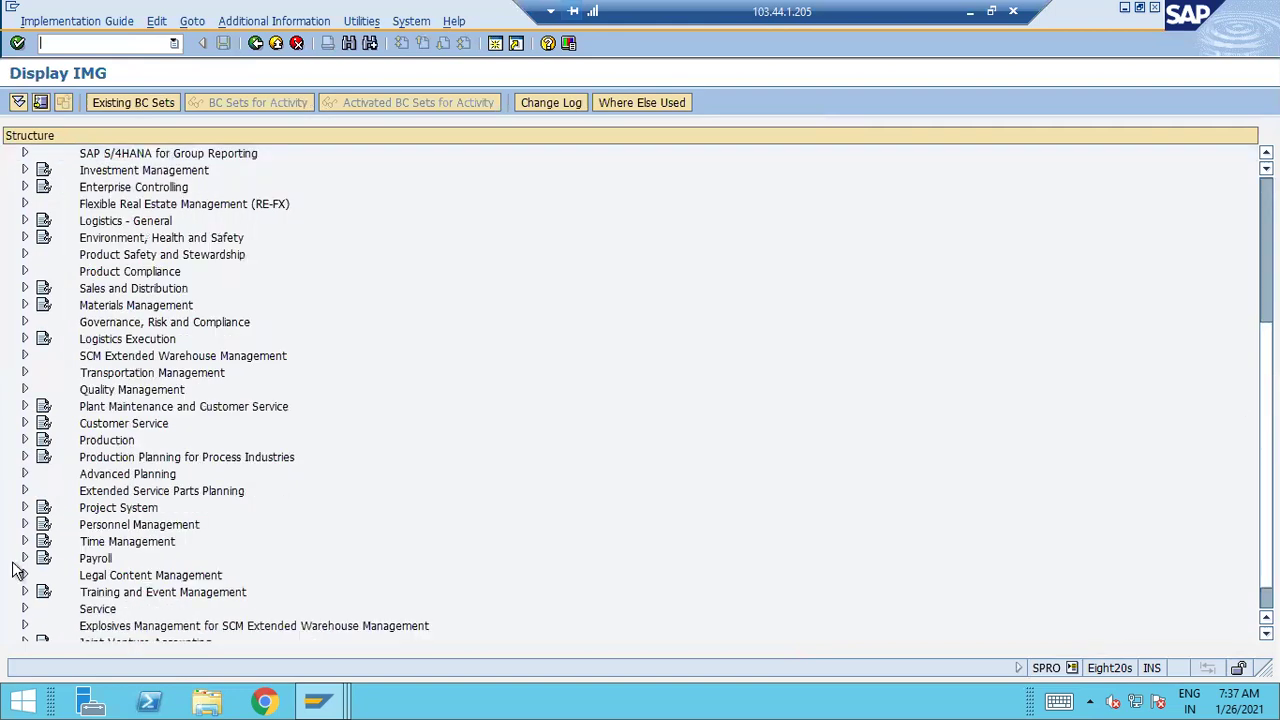
left_click(26, 440)
scroll(26, 447, "down", 3)
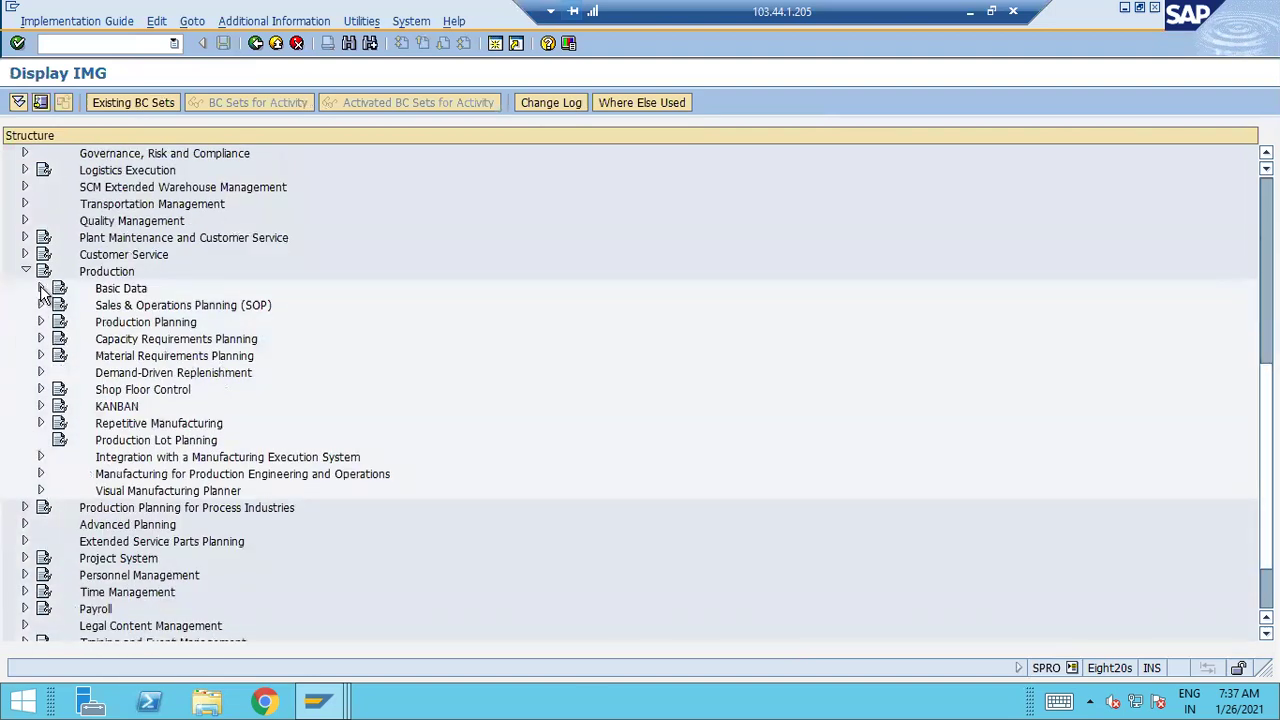
left_click(41, 288)
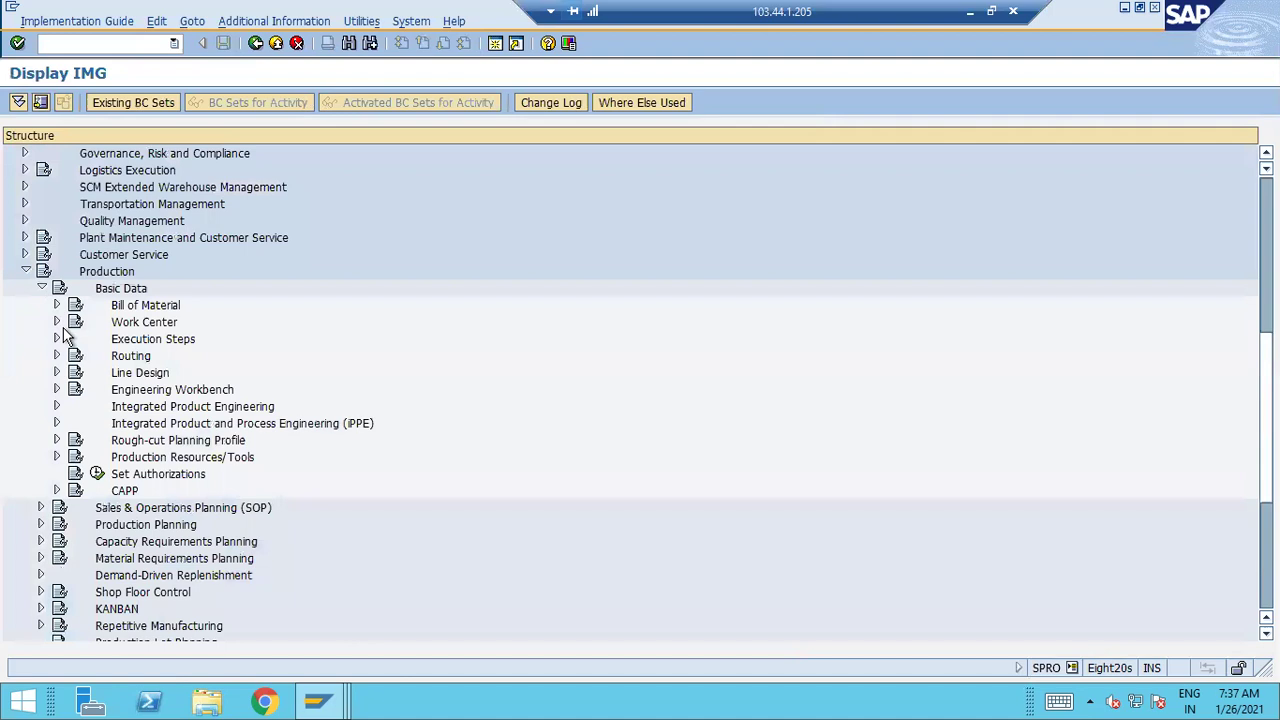
left_click(41, 288)
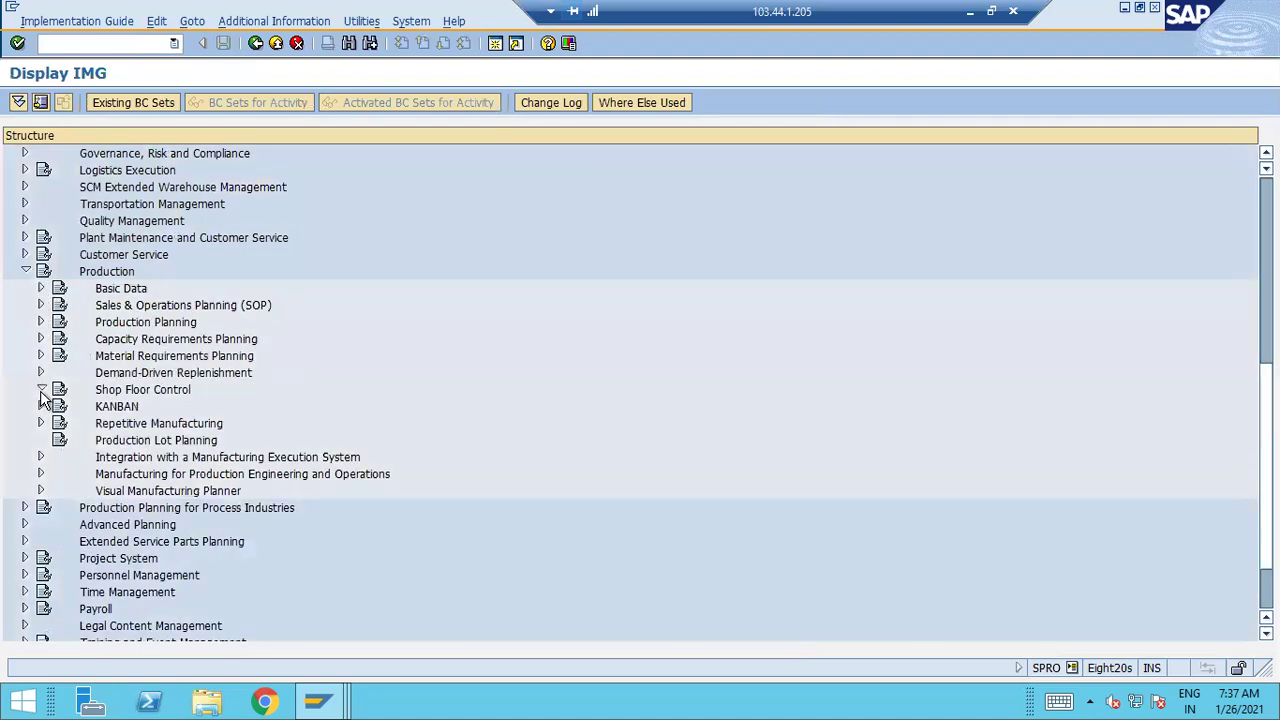
left_click(41, 389)
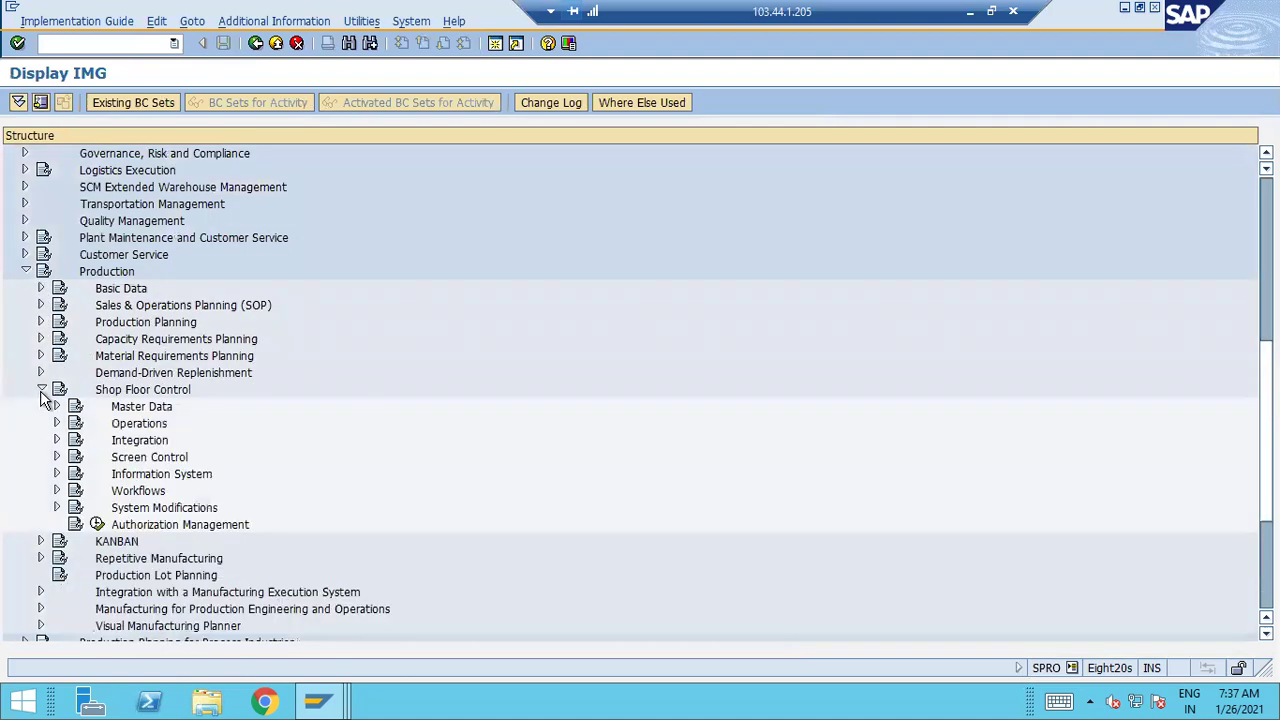
scroll(58, 340, "down", 2)
left_click(57, 322)
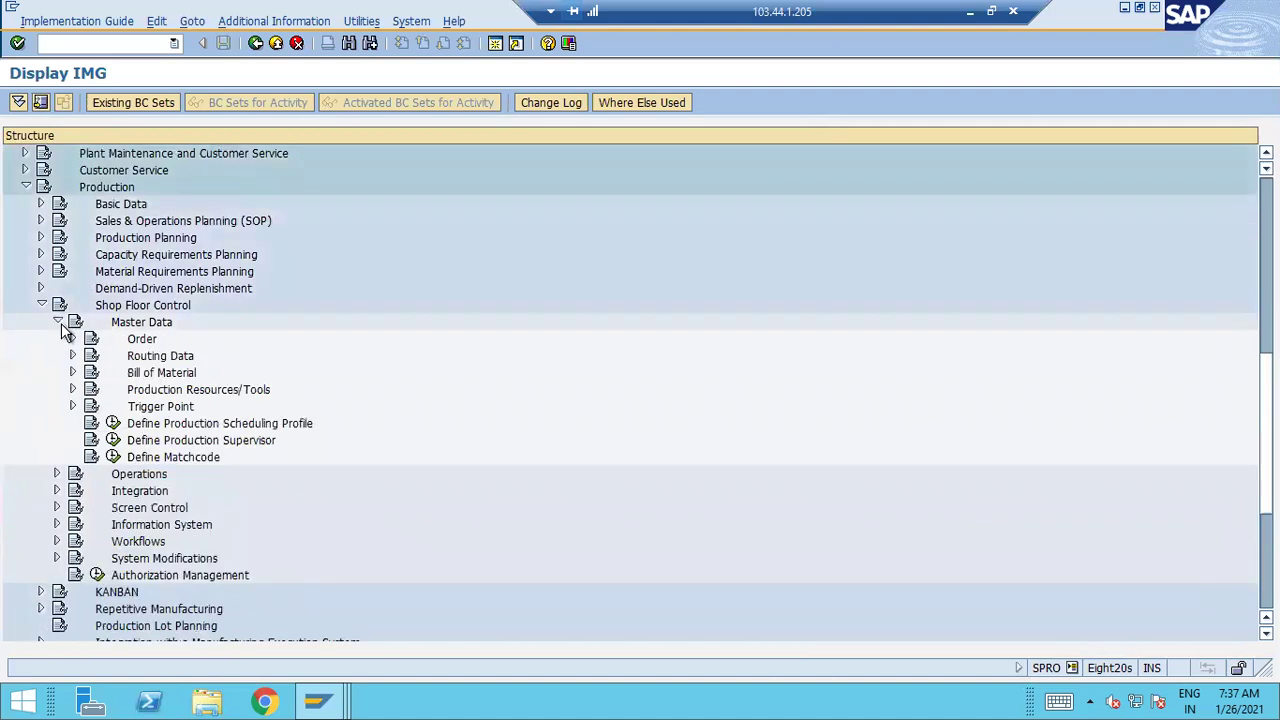
left_click(73, 339)
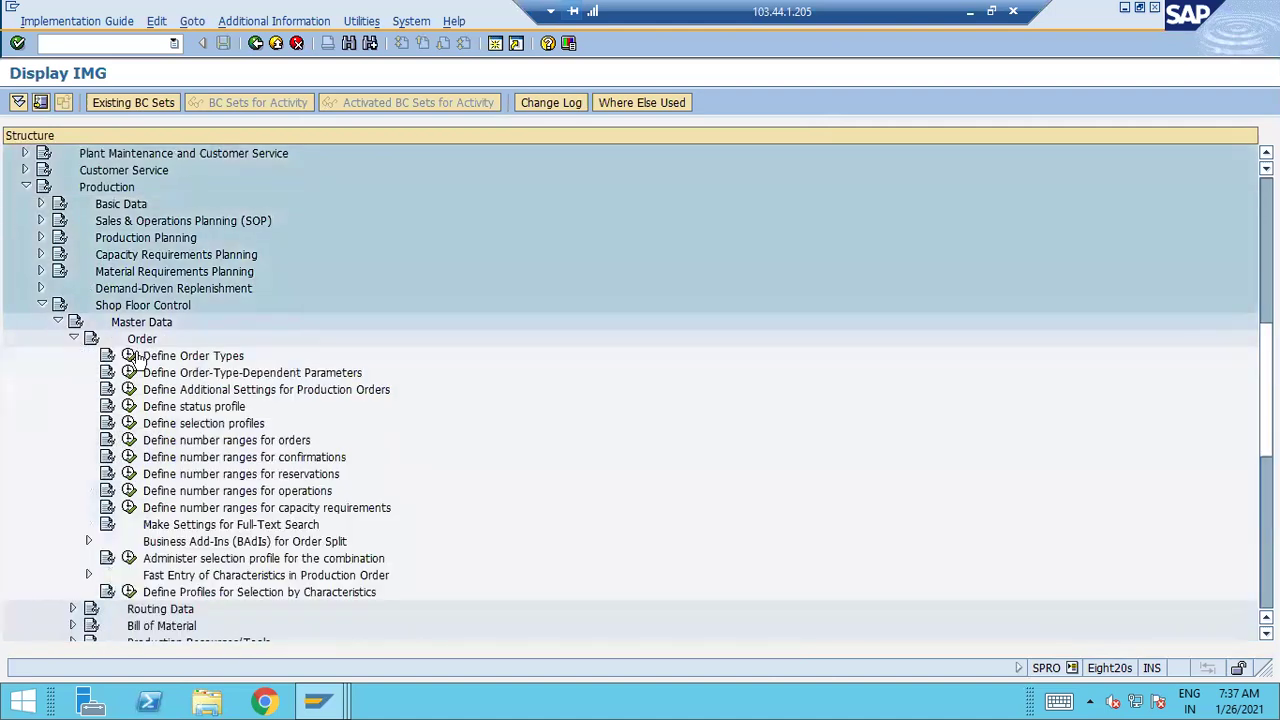
left_click(129, 356)
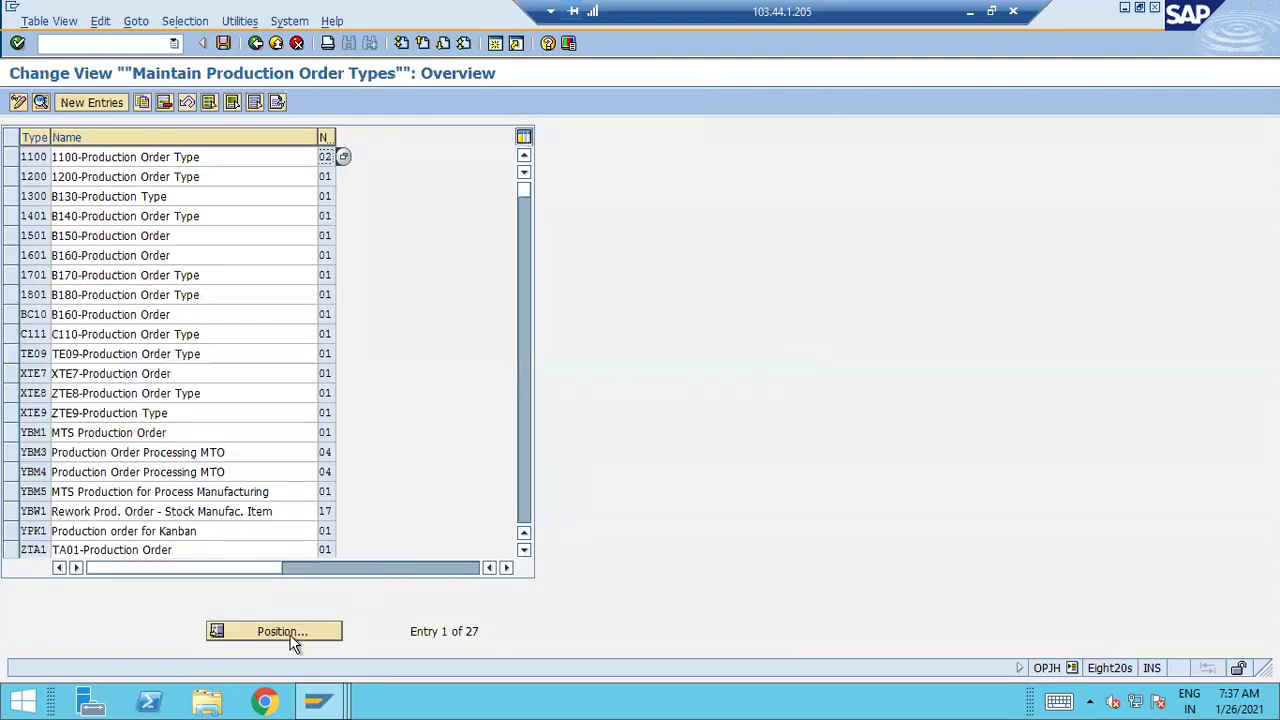
Position the order type list on C111 and open its details screen.
left_click(294, 635)
type("C111")
key("Return")
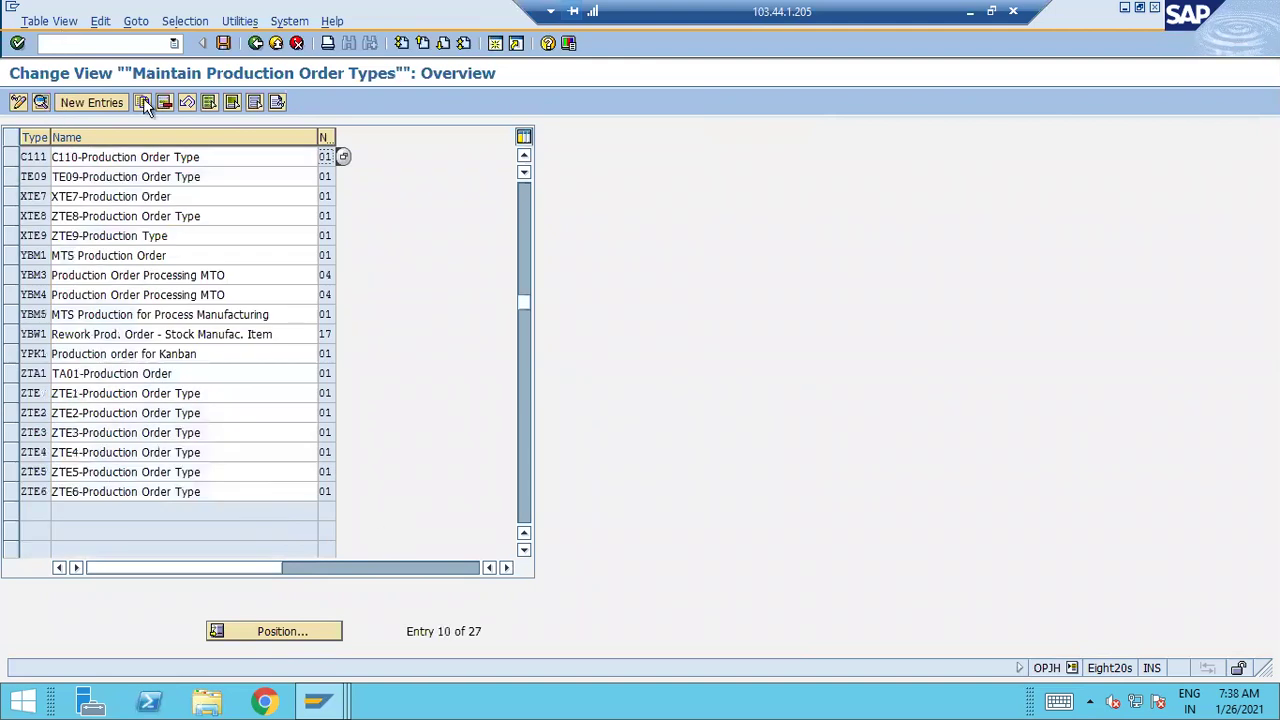
double_click(103, 160)
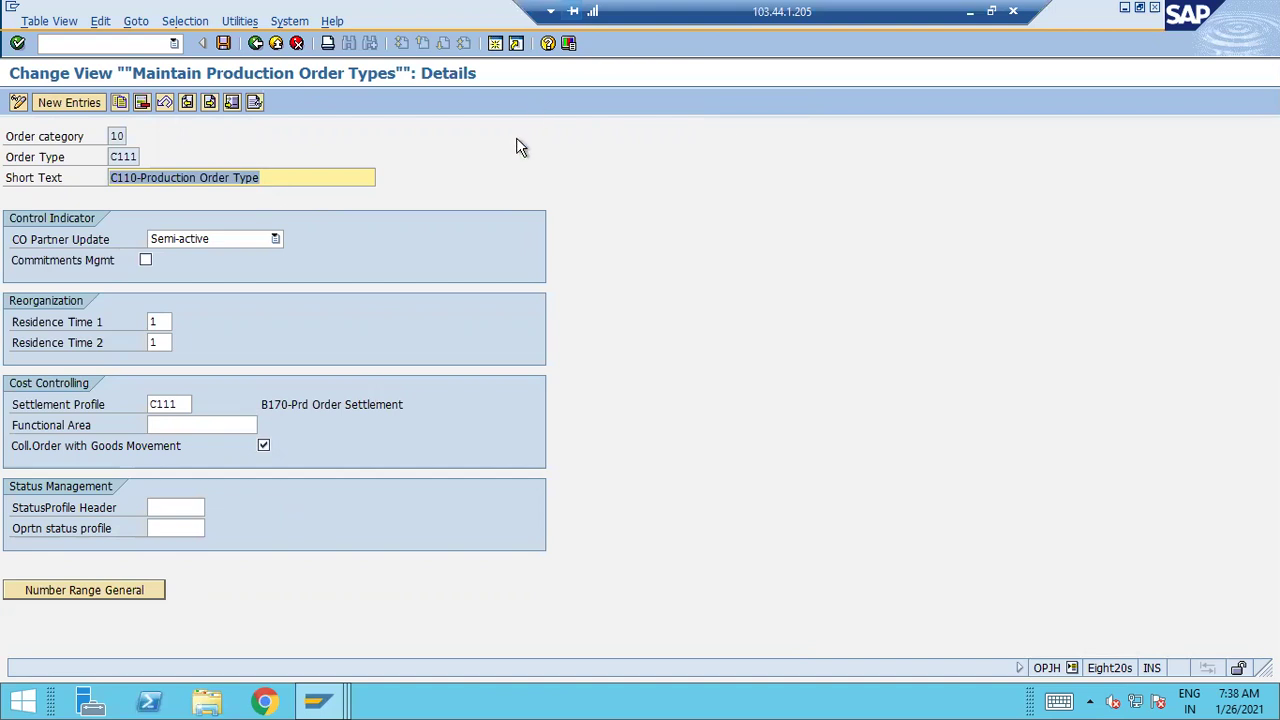
left_click(285, 22)
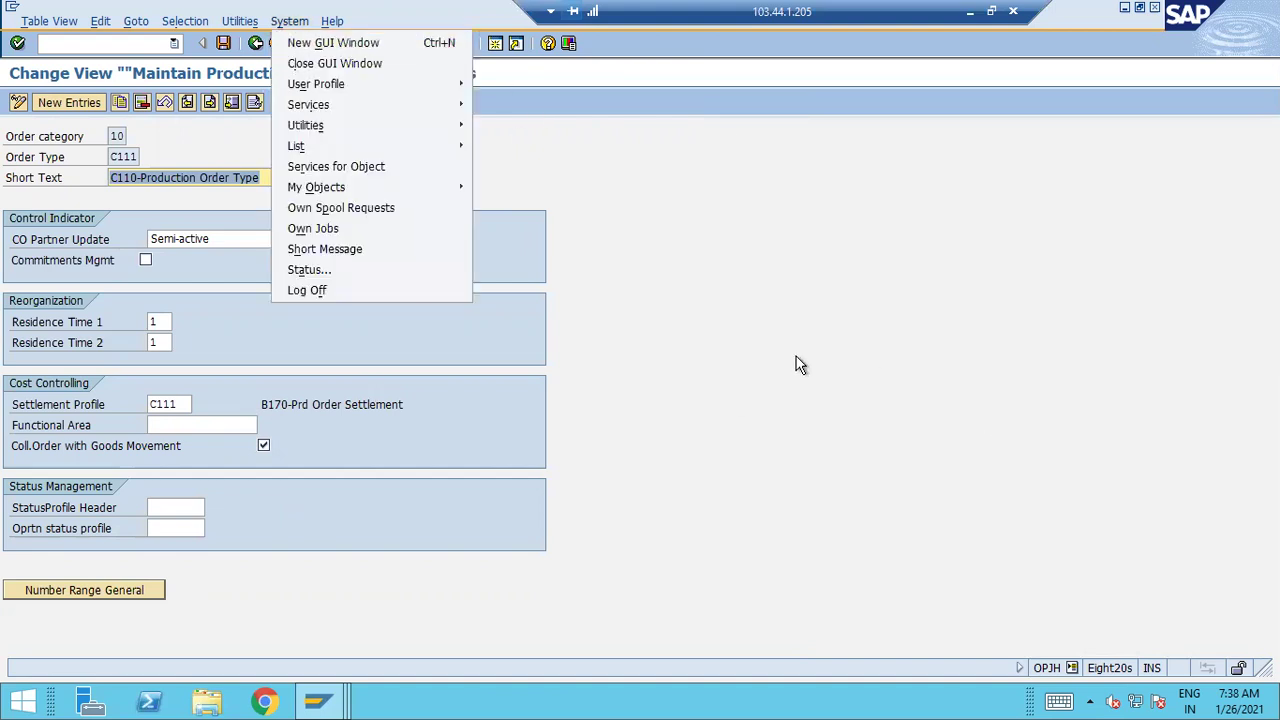
left_click(800, 362)
Return to the customizing tree and collapse the Shop Floor Control and Production branches.
left_click(274, 44)
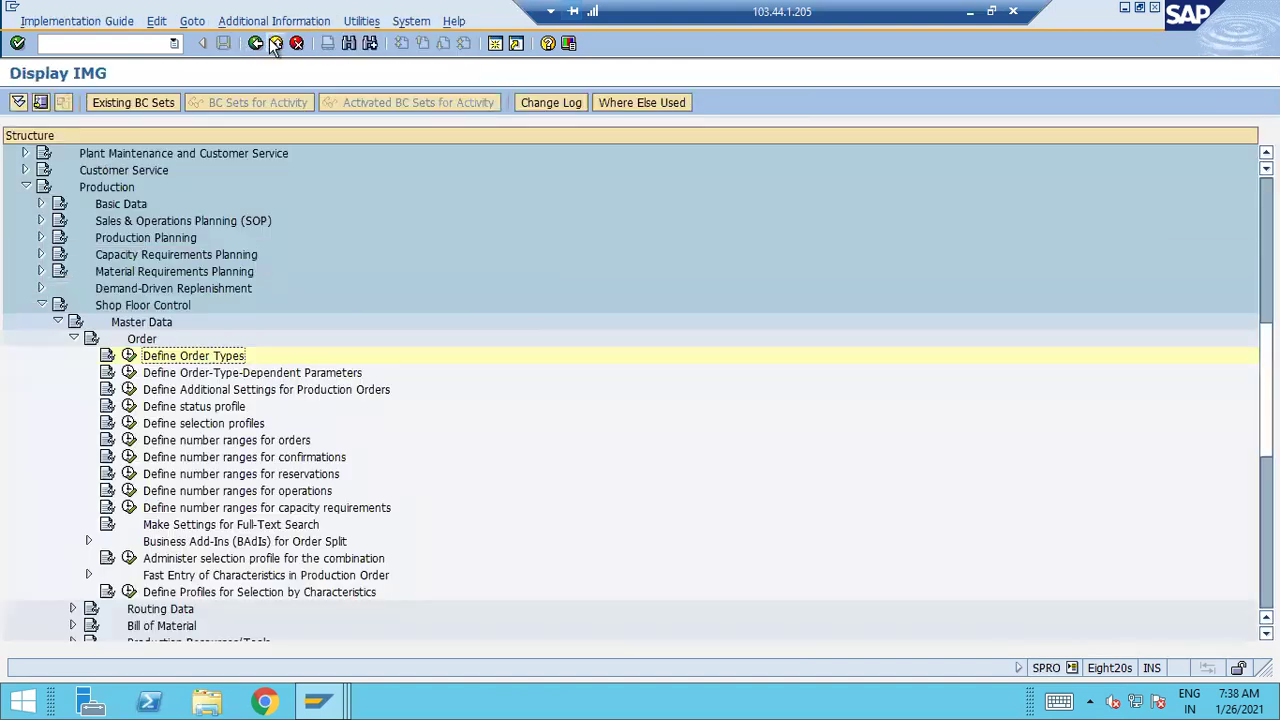
left_click(41, 305)
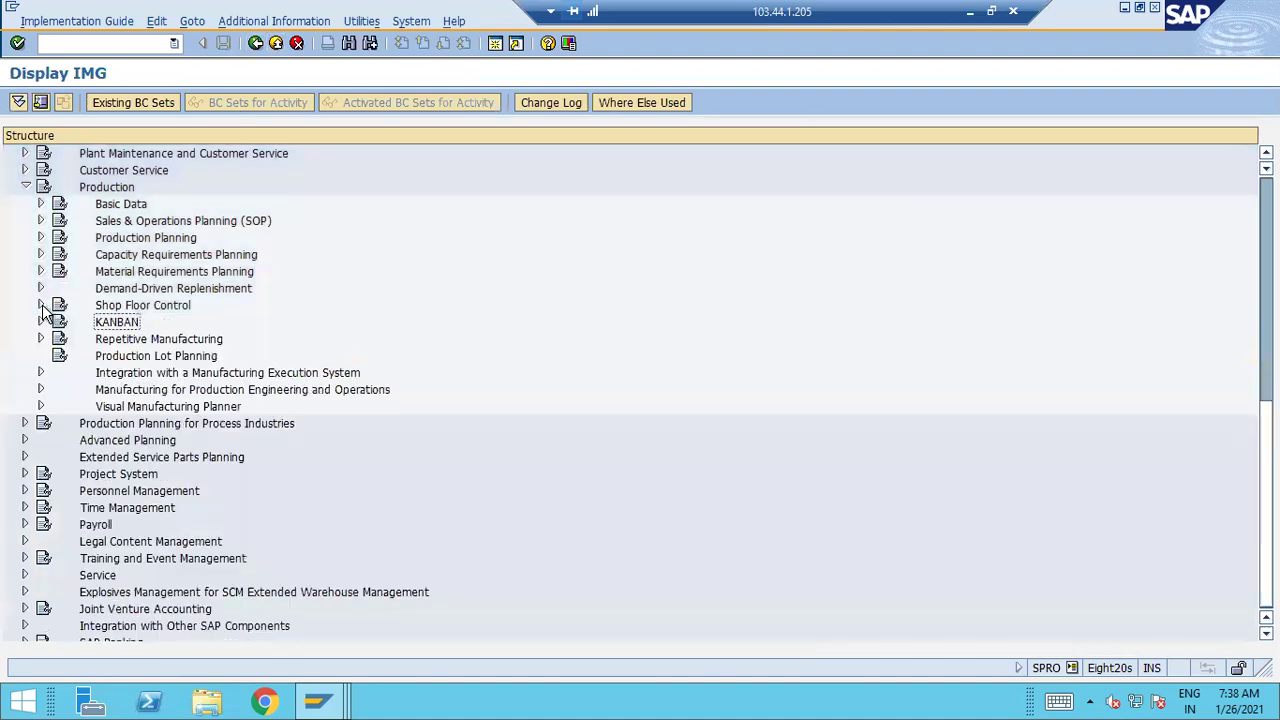
left_click(25, 187)
scroll(69, 334, "up", 10)
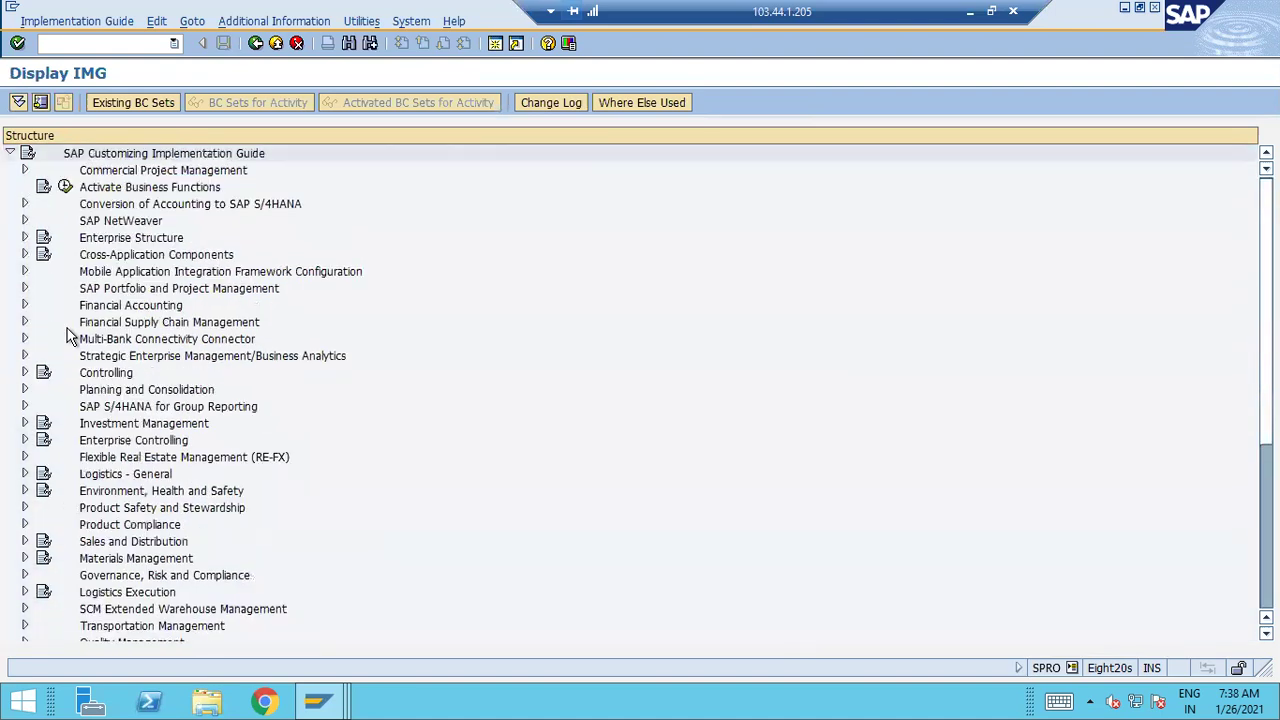
Expand Controlling down to Product Cost by Order > Manufacturing Orders and run Check Order Types.
left_click(25, 372)
scroll(24, 395, "down", 1)
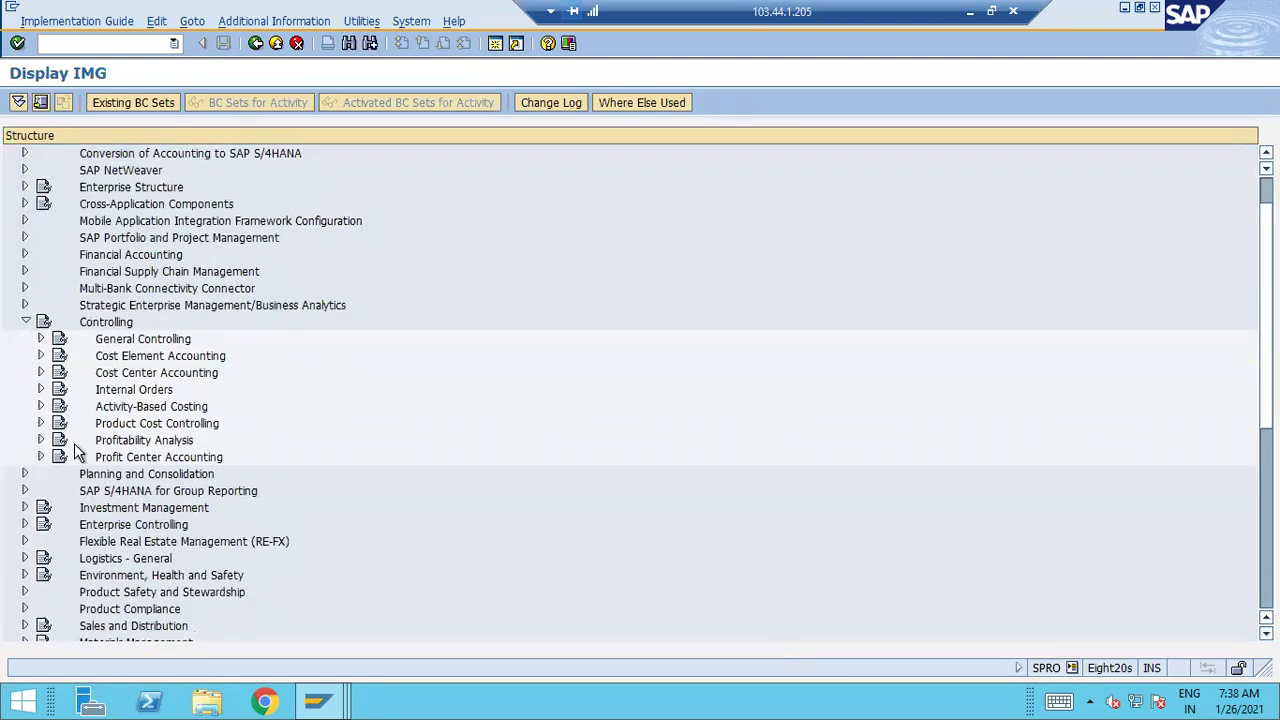
left_click(41, 423)
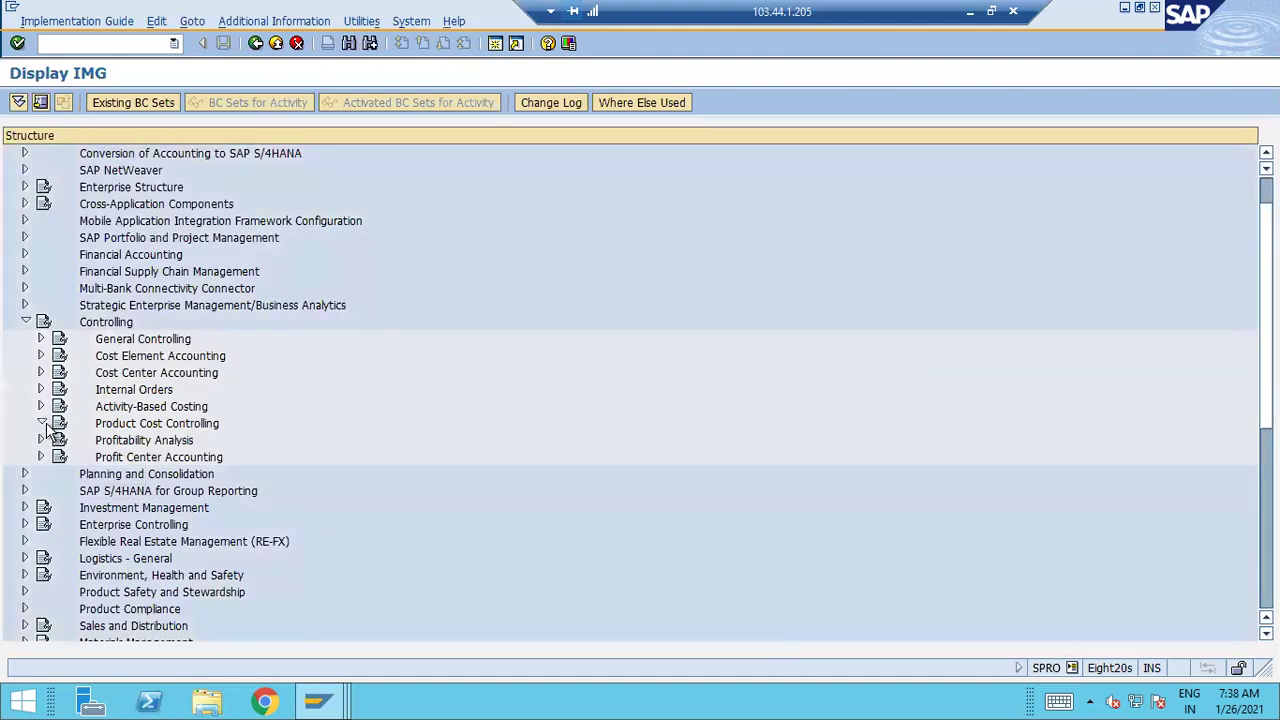
scroll(270, 444, "down", 1)
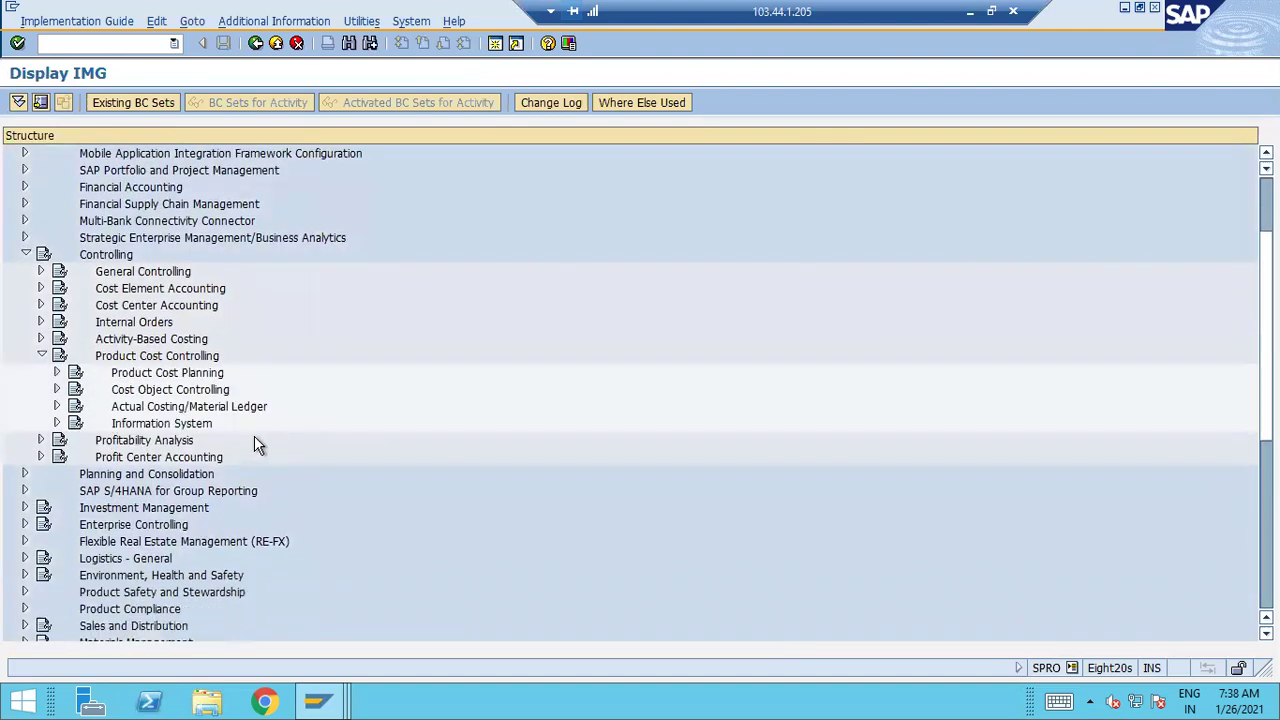
left_click(57, 389)
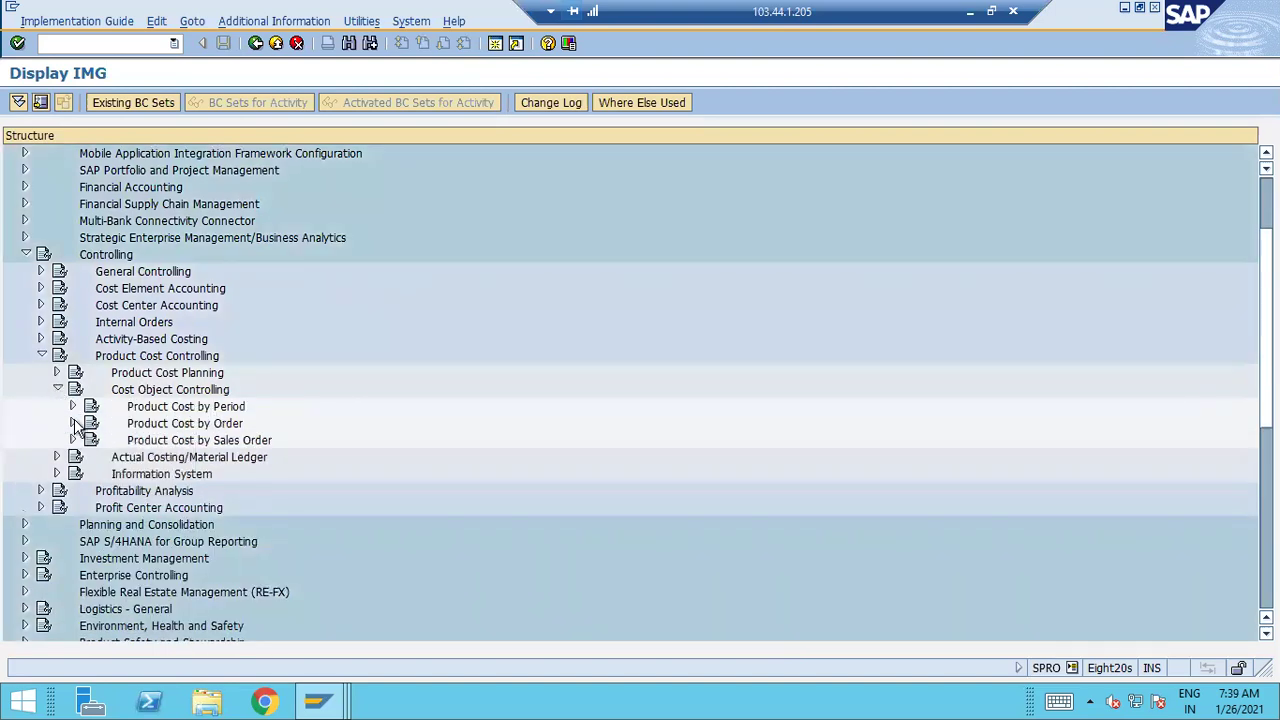
left_click(72, 423)
scroll(78, 425, "down", 1)
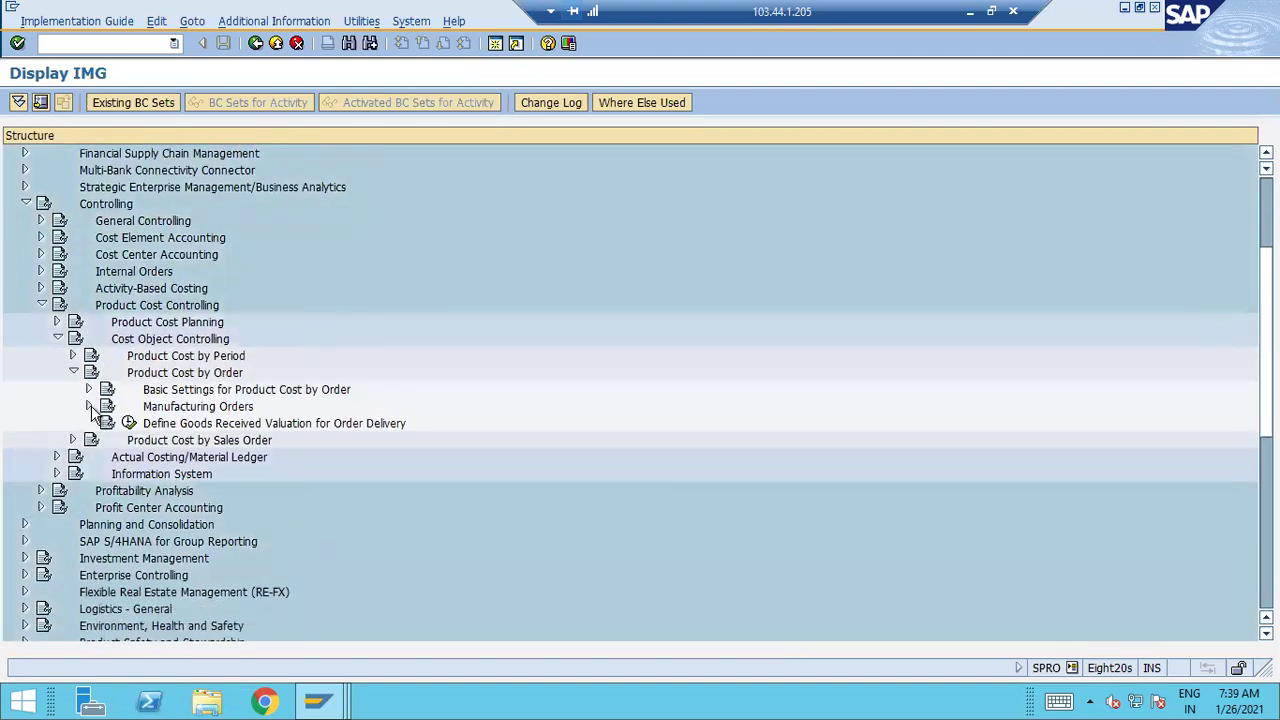
left_click(89, 406)
left_click(145, 490)
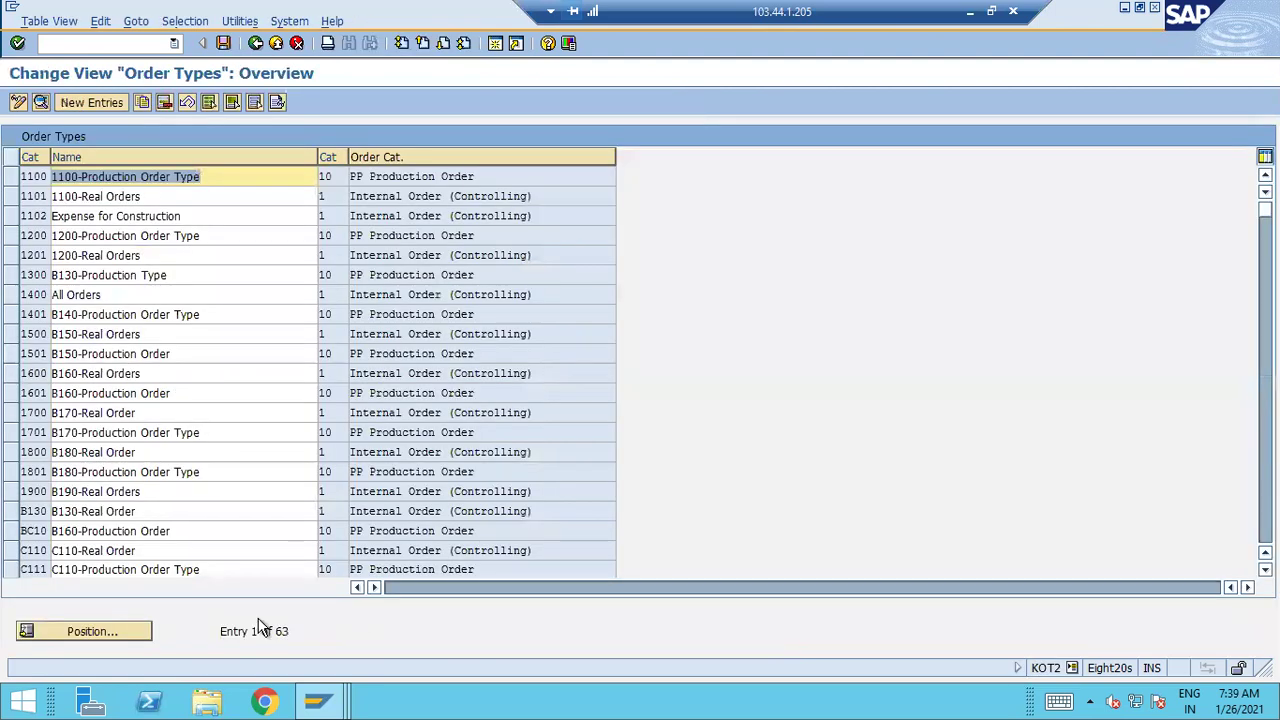
left_click(130, 632)
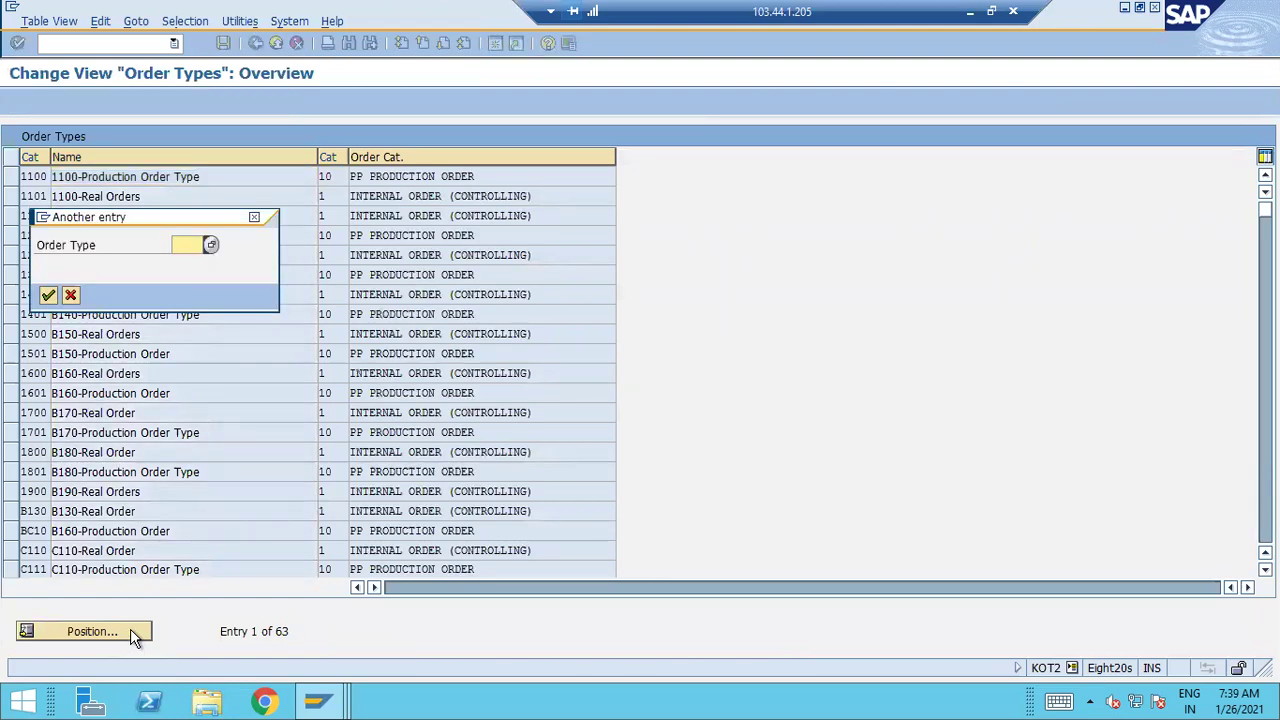
Jump to order type C111, view its details, and return to the list.
type("C111")
key("Return")
left_click(66, 177)
double_click(66, 177)
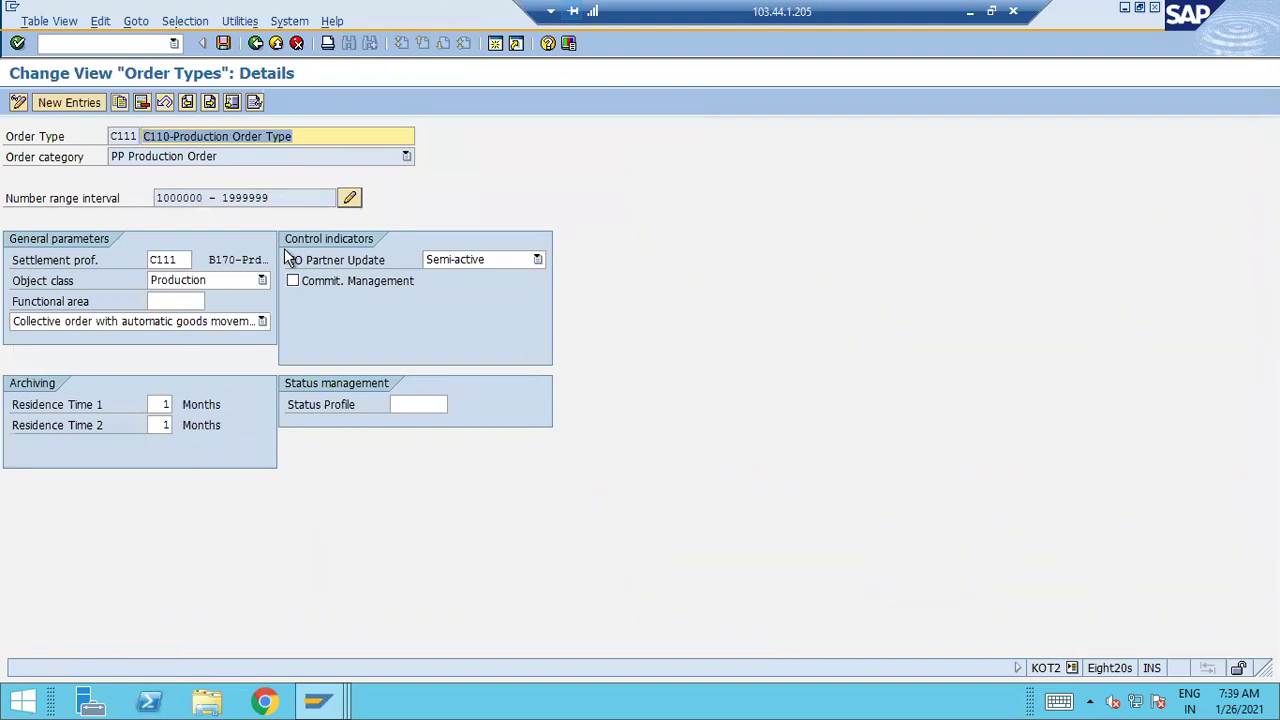
left_click(255, 43)
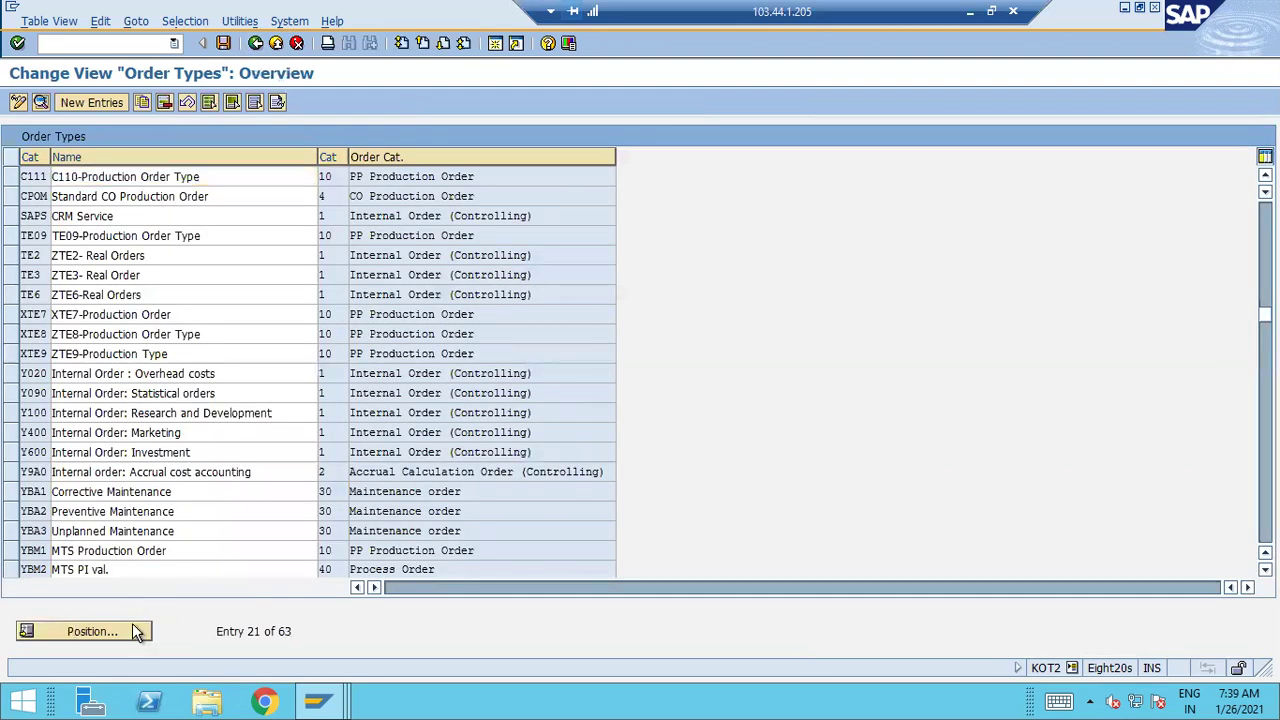
Jump to order type C110, view its details, and return to the list.
left_click(137, 631)
type("C110")
key("Return")
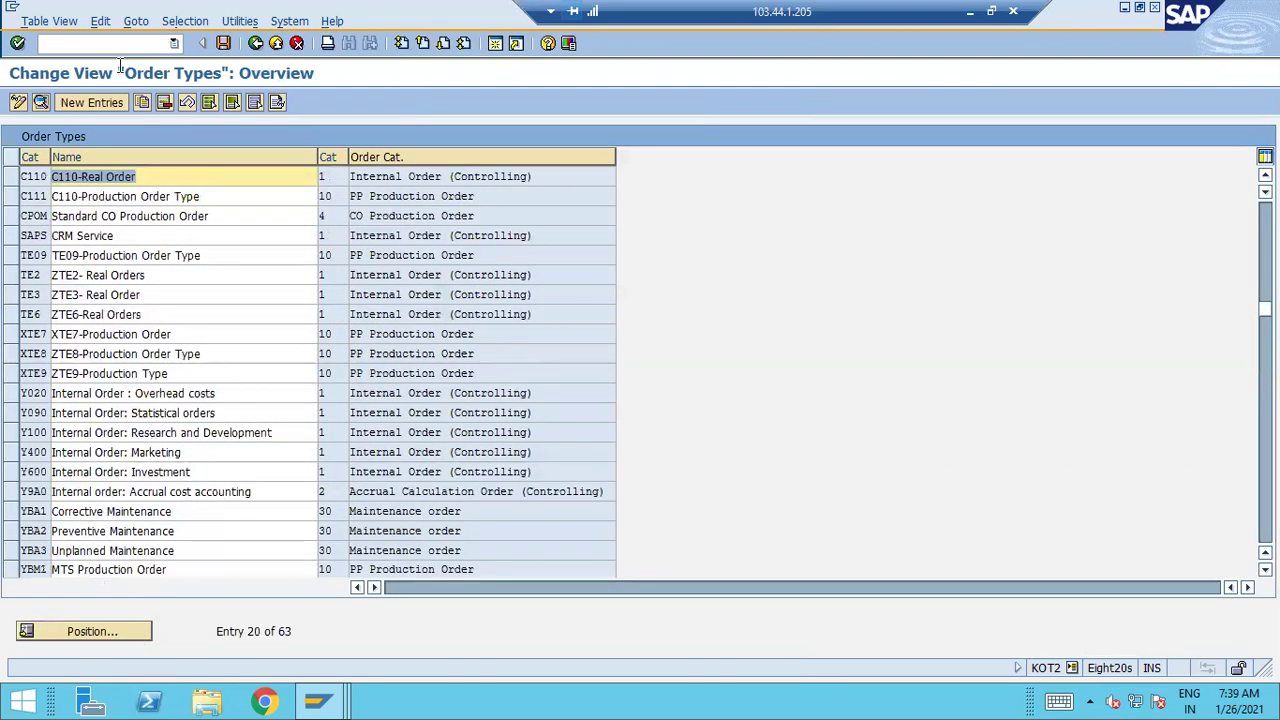
left_click(11, 176)
left_click(12, 196)
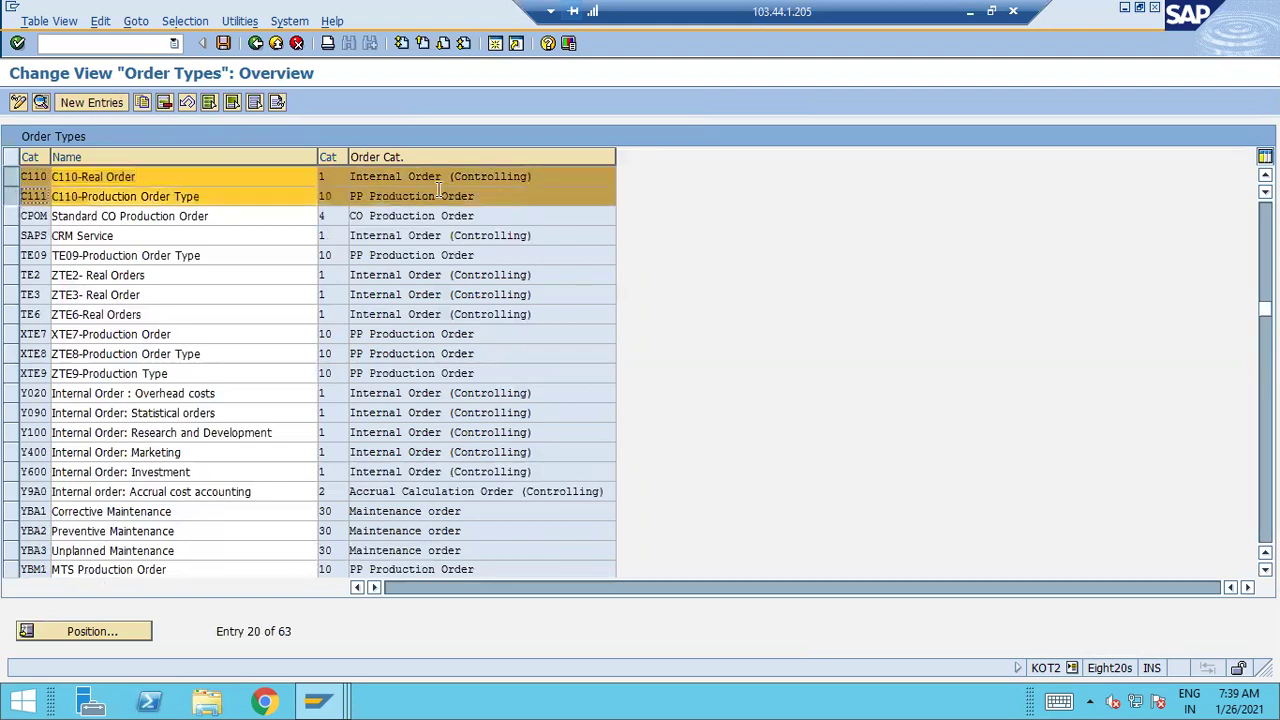
left_click(11, 176)
left_click(12, 196)
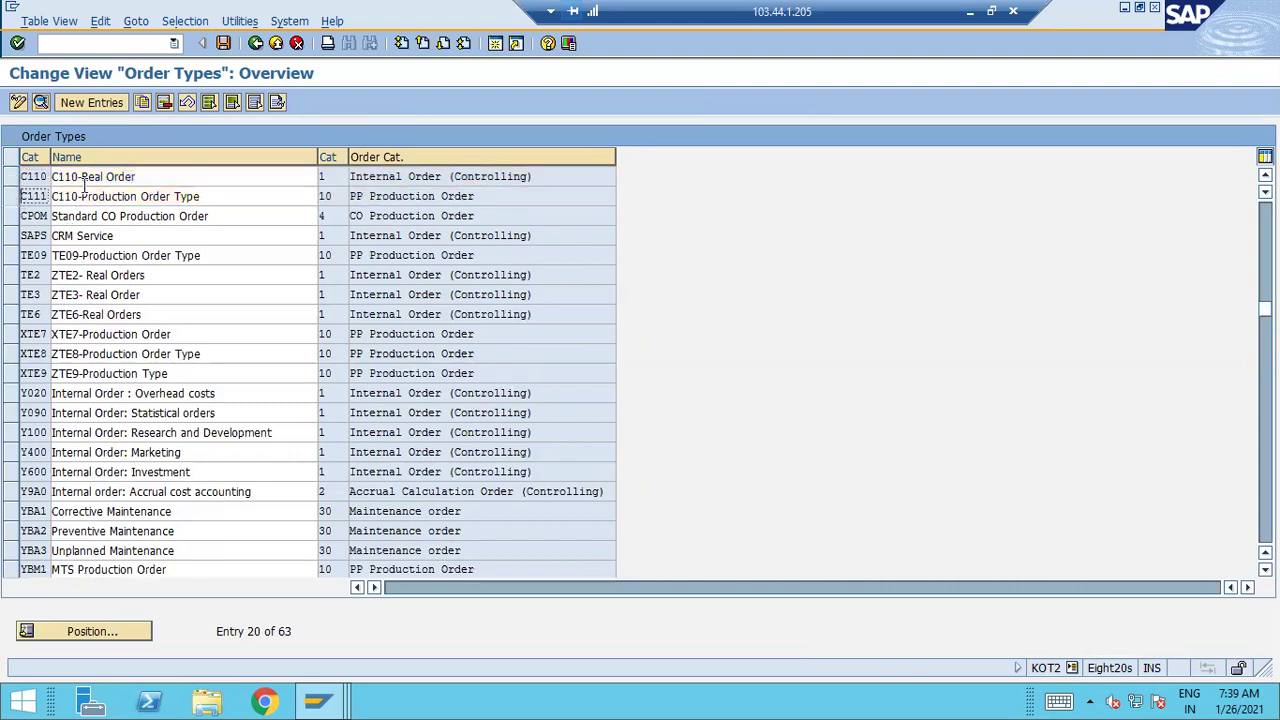
double_click(83, 184)
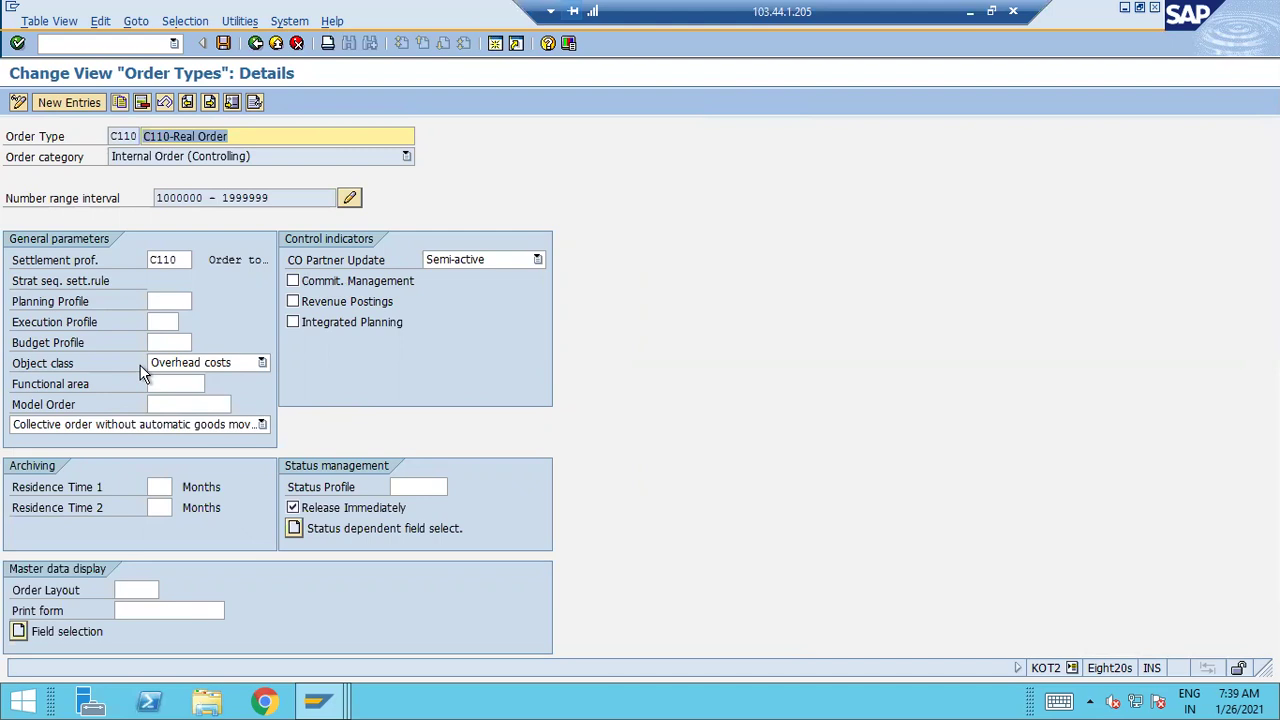
left_click(256, 43)
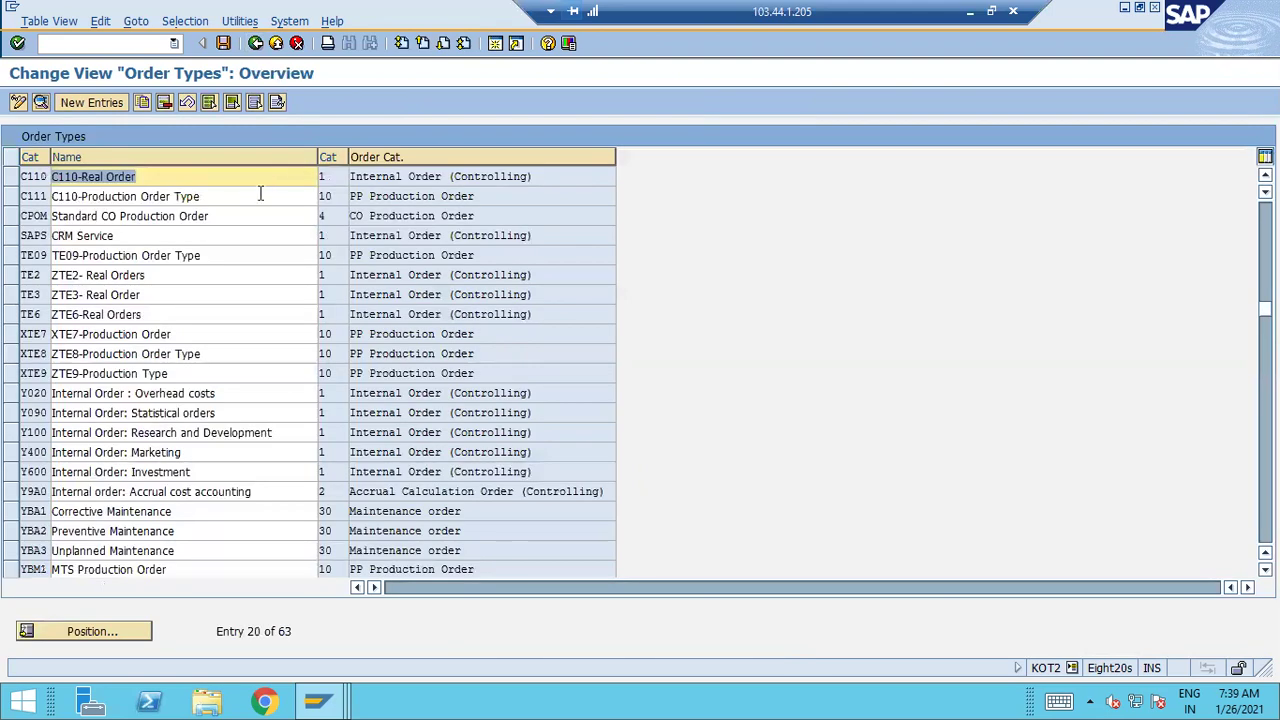
Compare C111 and C110 collective-order goods movement settings, ending on C111, then launch /NMIGO.
double_click(111, 195)
left_click(121, 319)
left_click(248, 47)
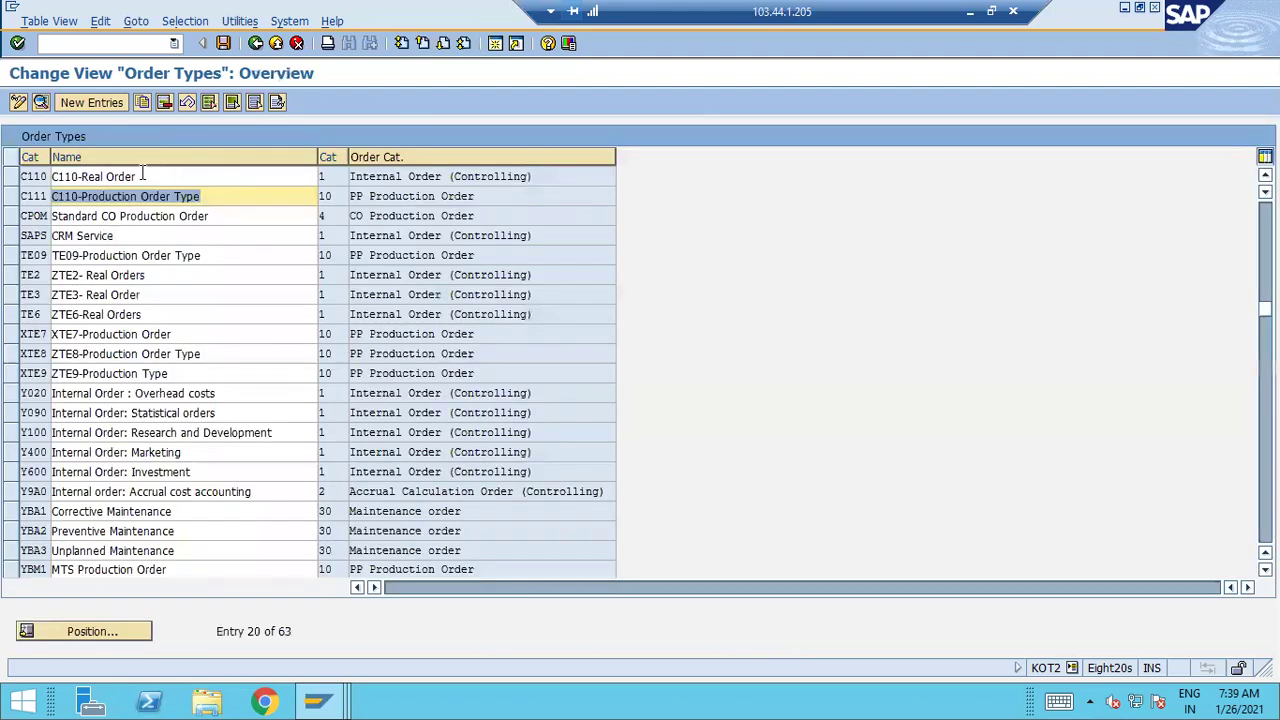
double_click(143, 173)
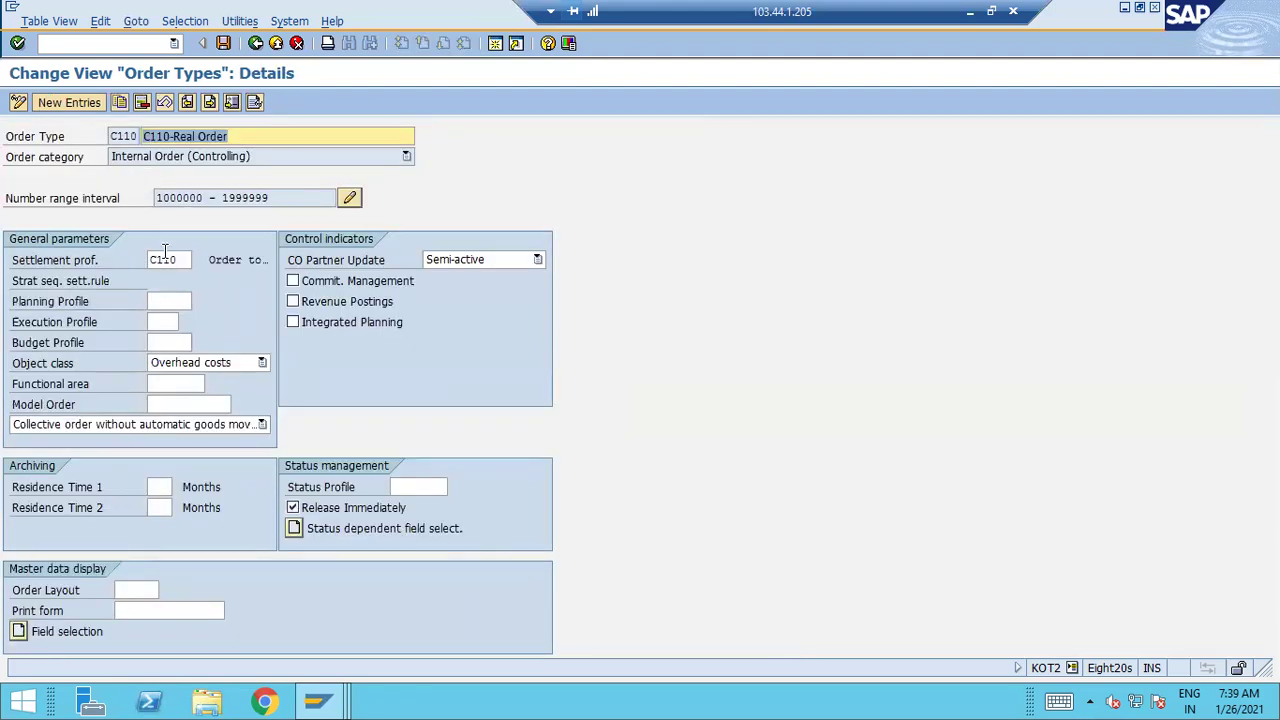
left_click(252, 43)
double_click(196, 194)
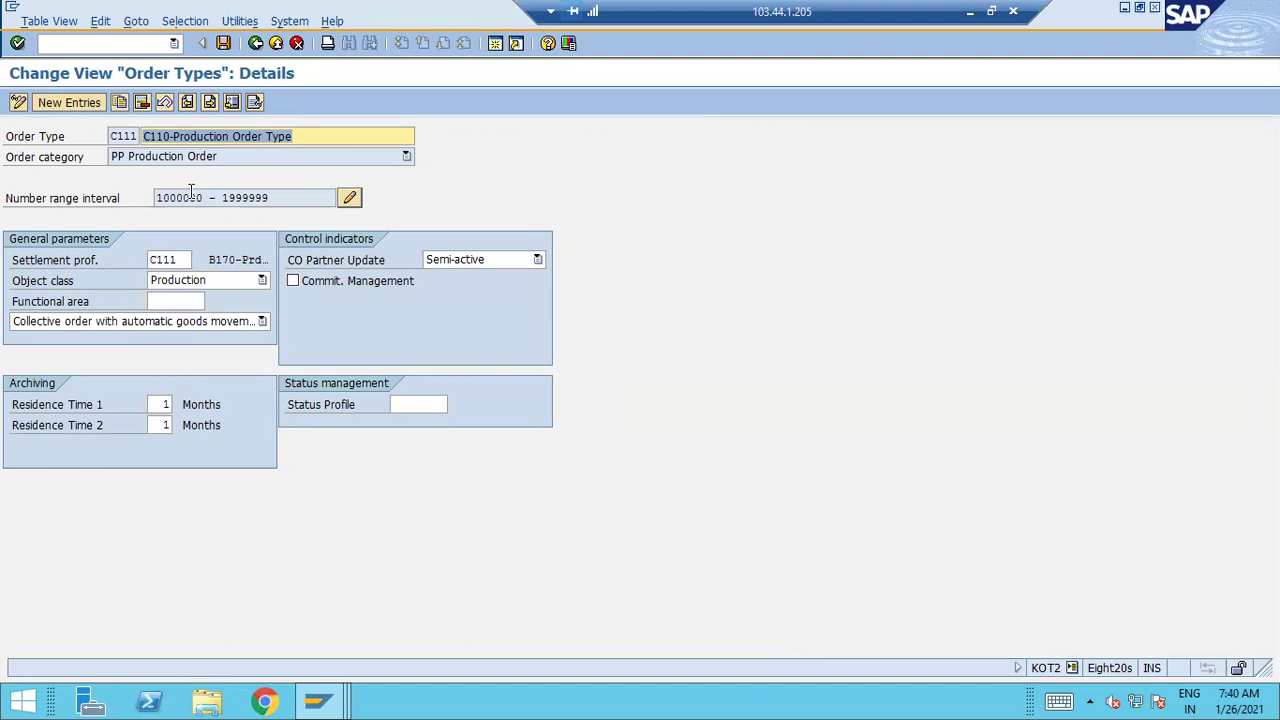
left_click(63, 42)
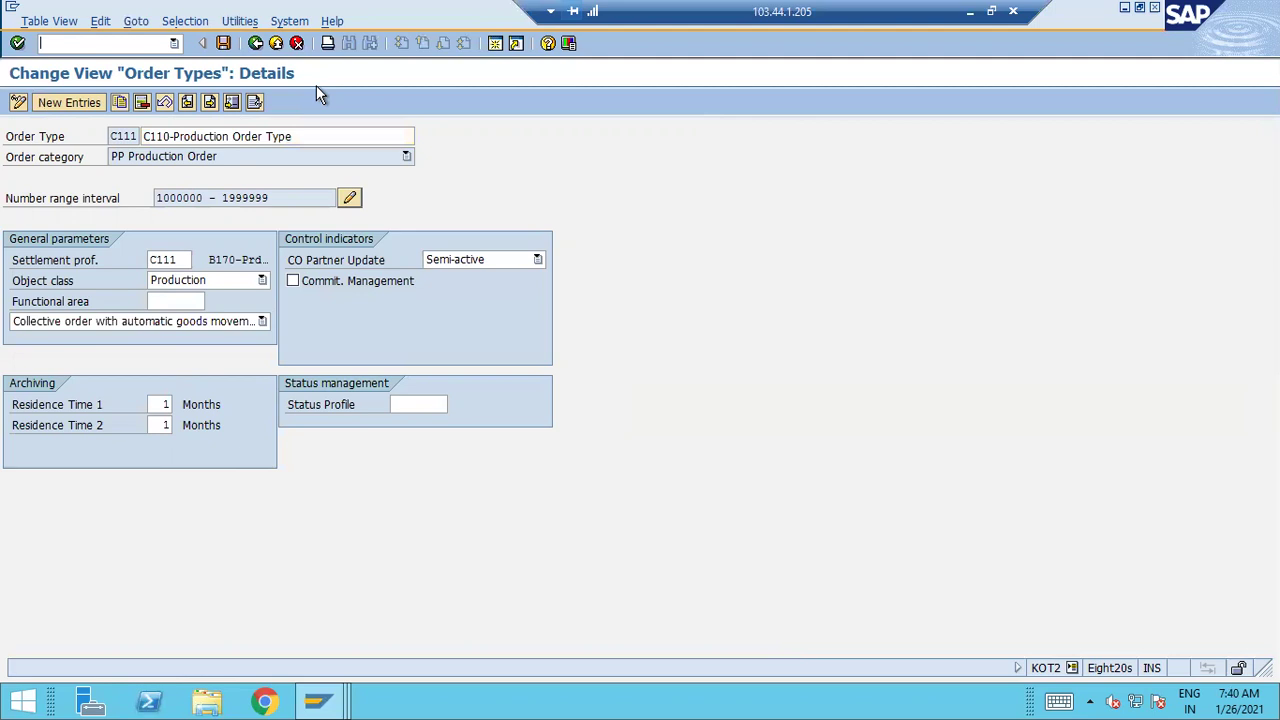
type("/NMIGO")
Start MIGO with /NMIGO, then exit to SAP Easy Access with /n.
key("Return")
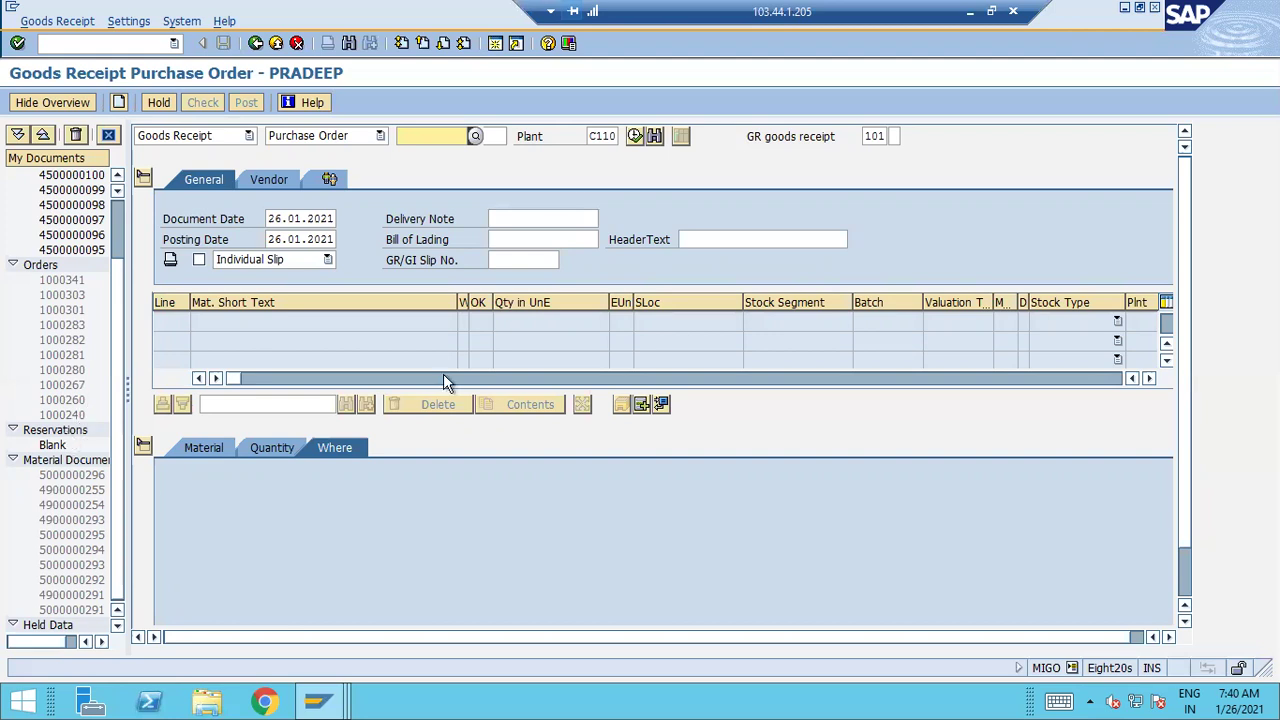
left_click(104, 44)
type("/n")
key("Return")
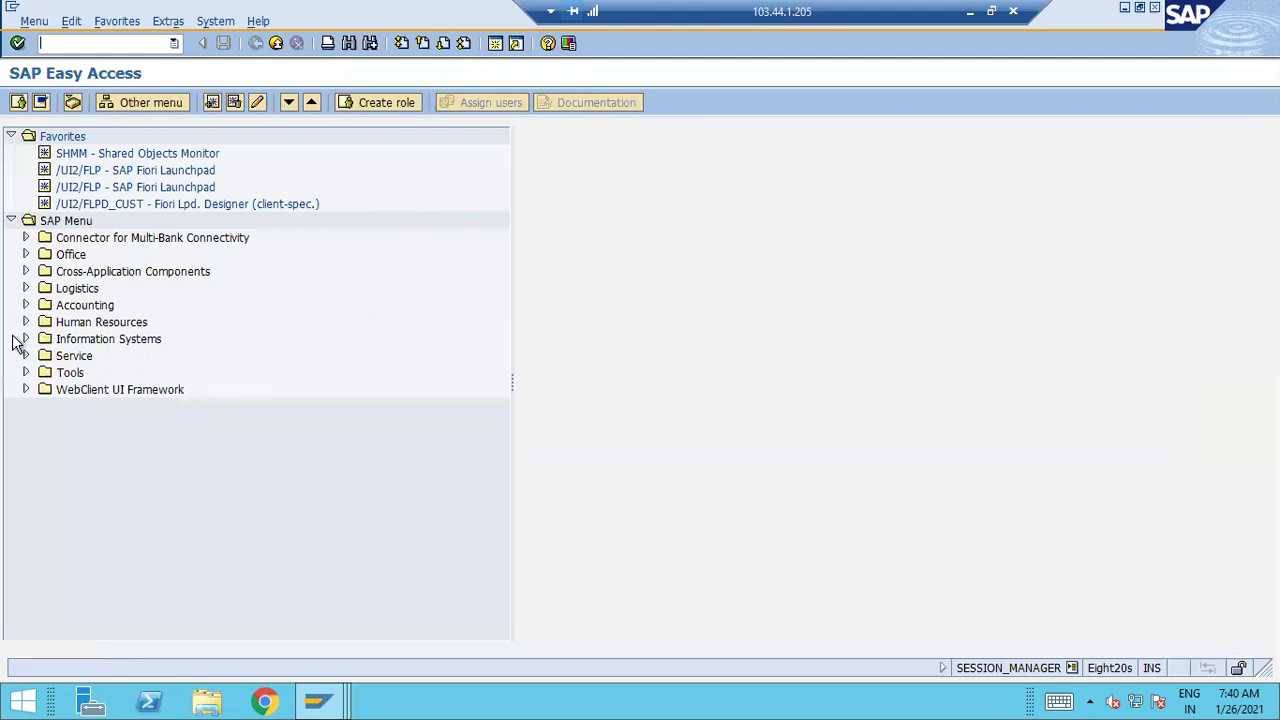
Expand Logistics > Production > Shop Floor Control > Goods Movements and select MIGO.
left_click(26, 306)
left_click(26, 306)
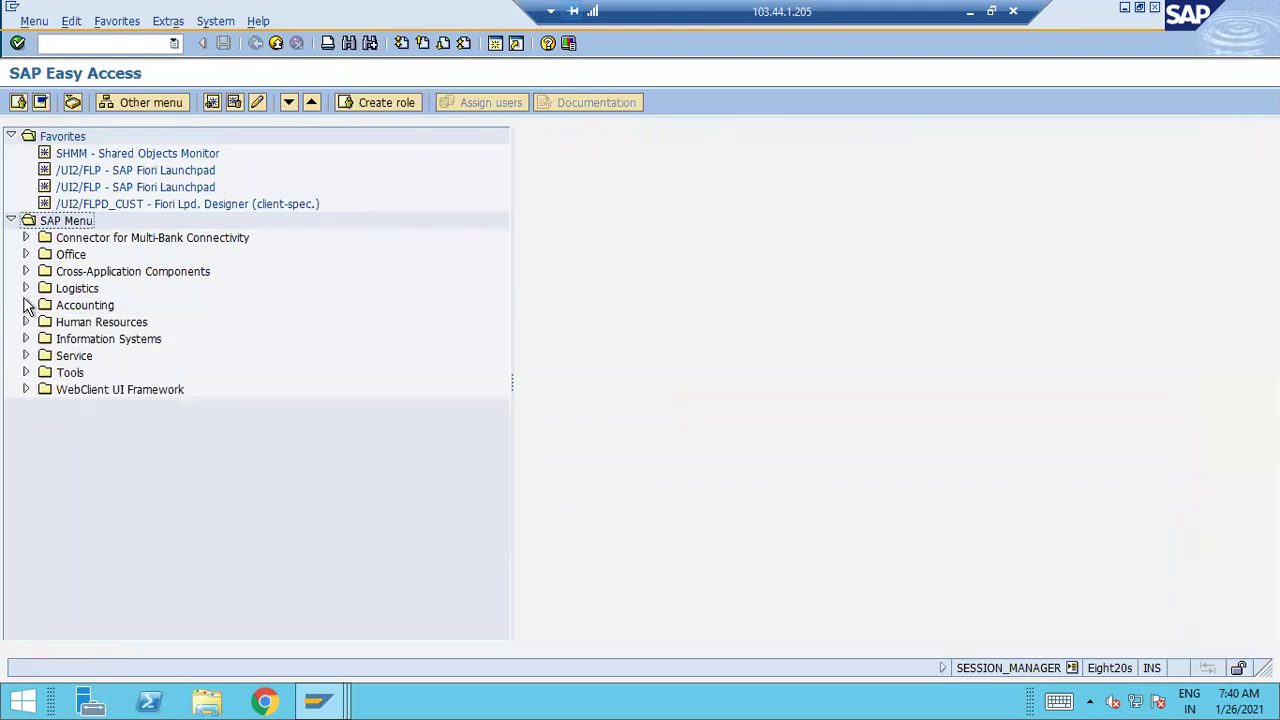
left_click(26, 288)
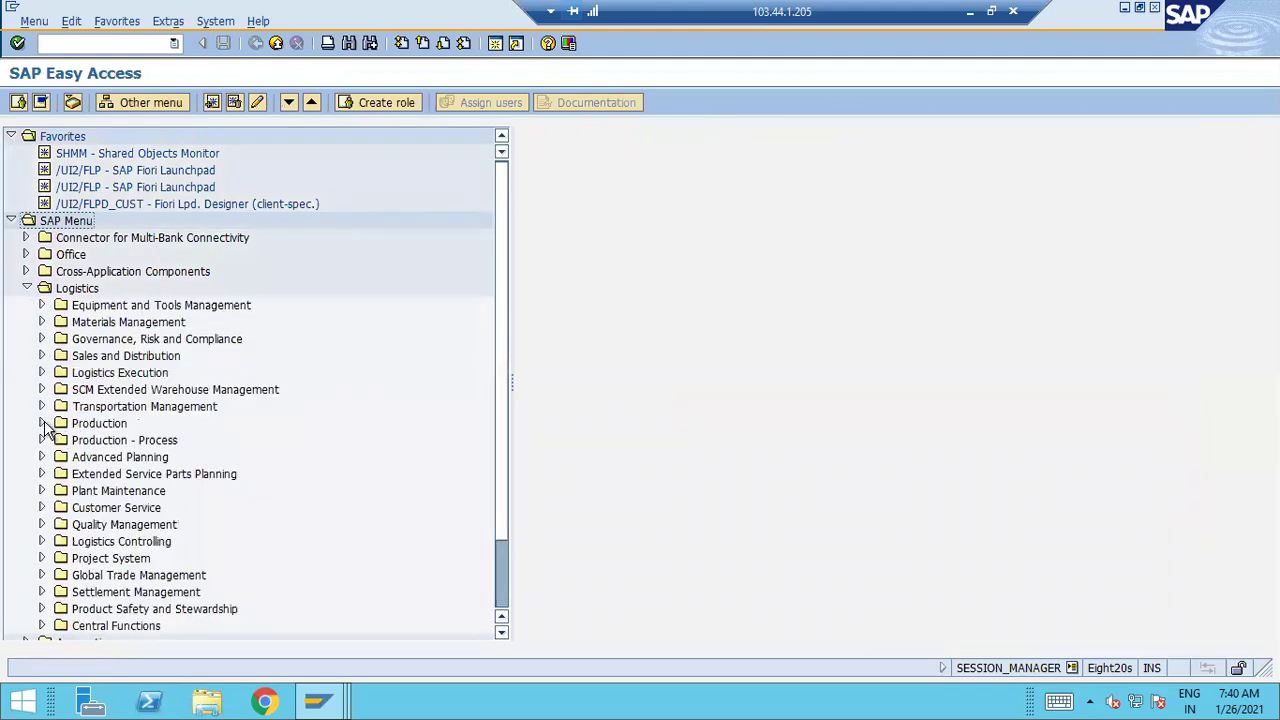
left_click(42, 423)
scroll(50, 425, "down", 2)
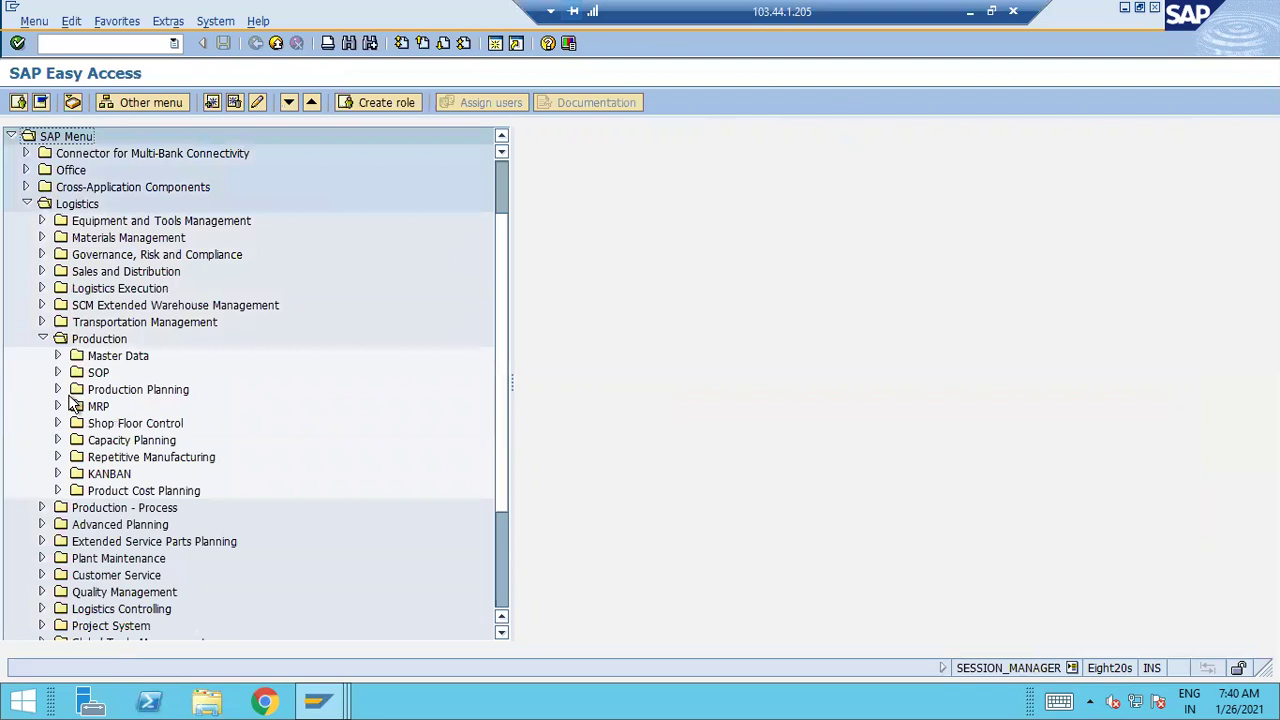
left_click(57, 423)
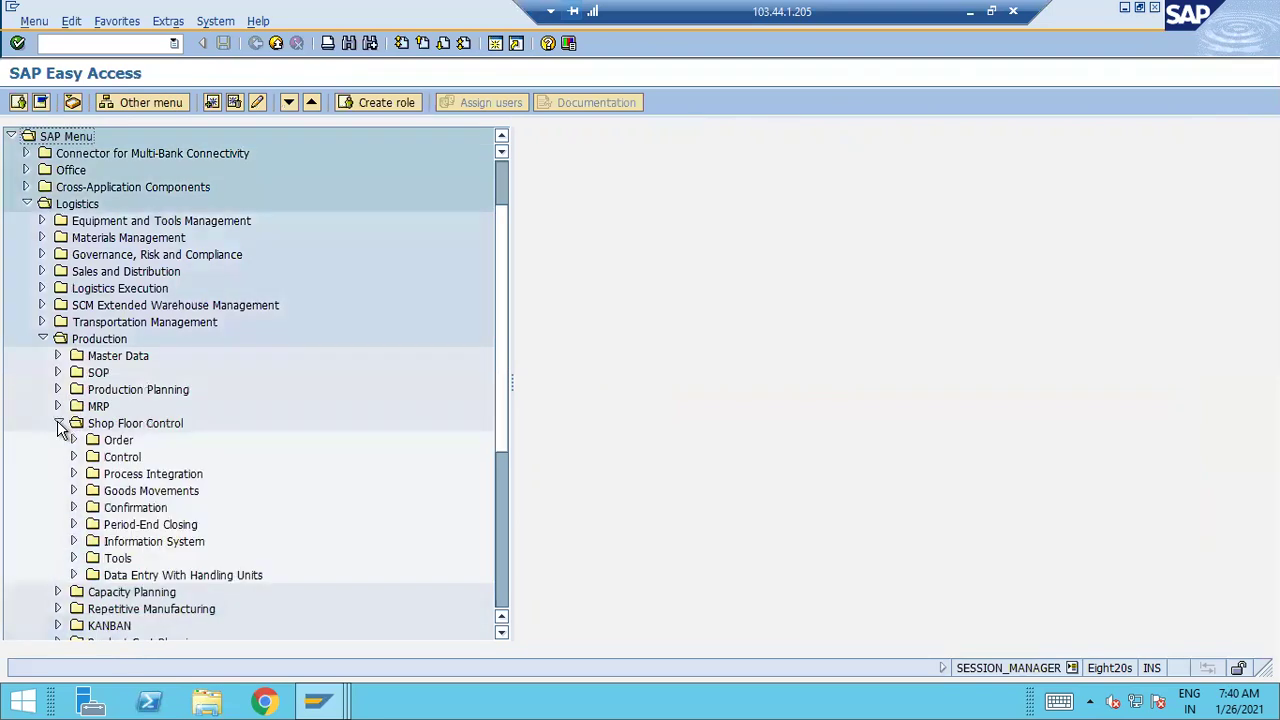
scroll(211, 451, "down", 2)
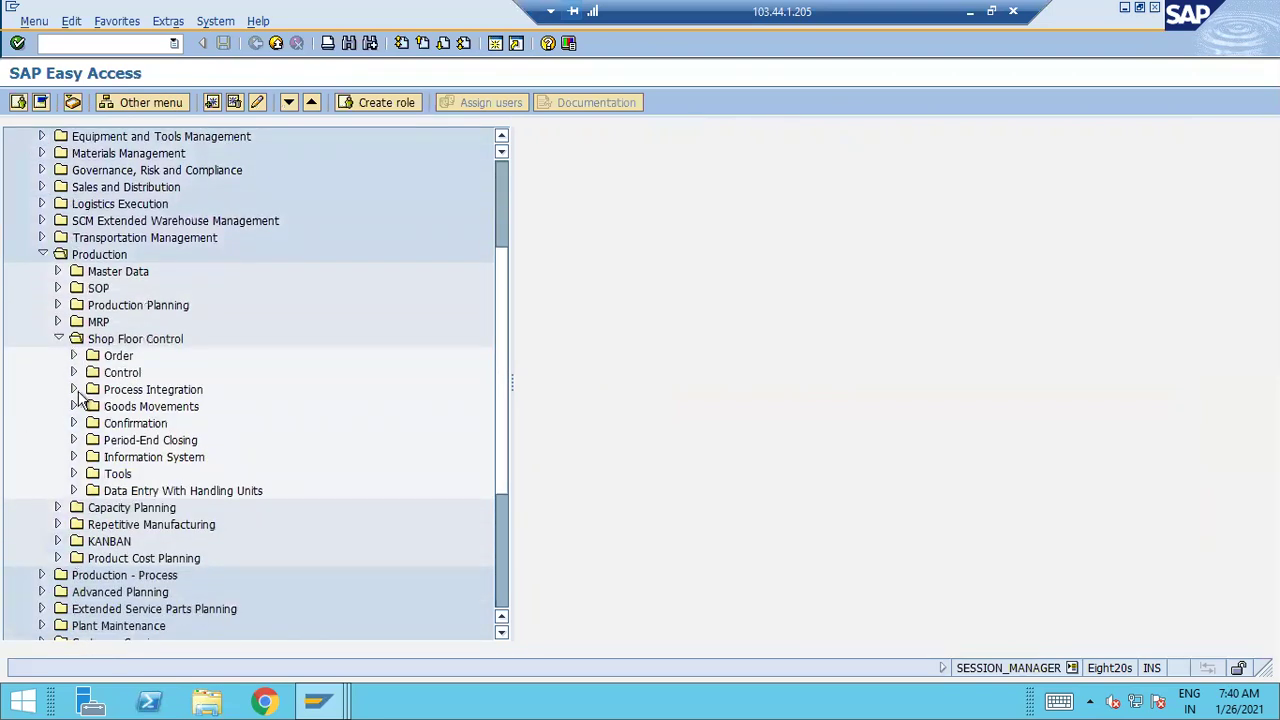
left_click(72, 407)
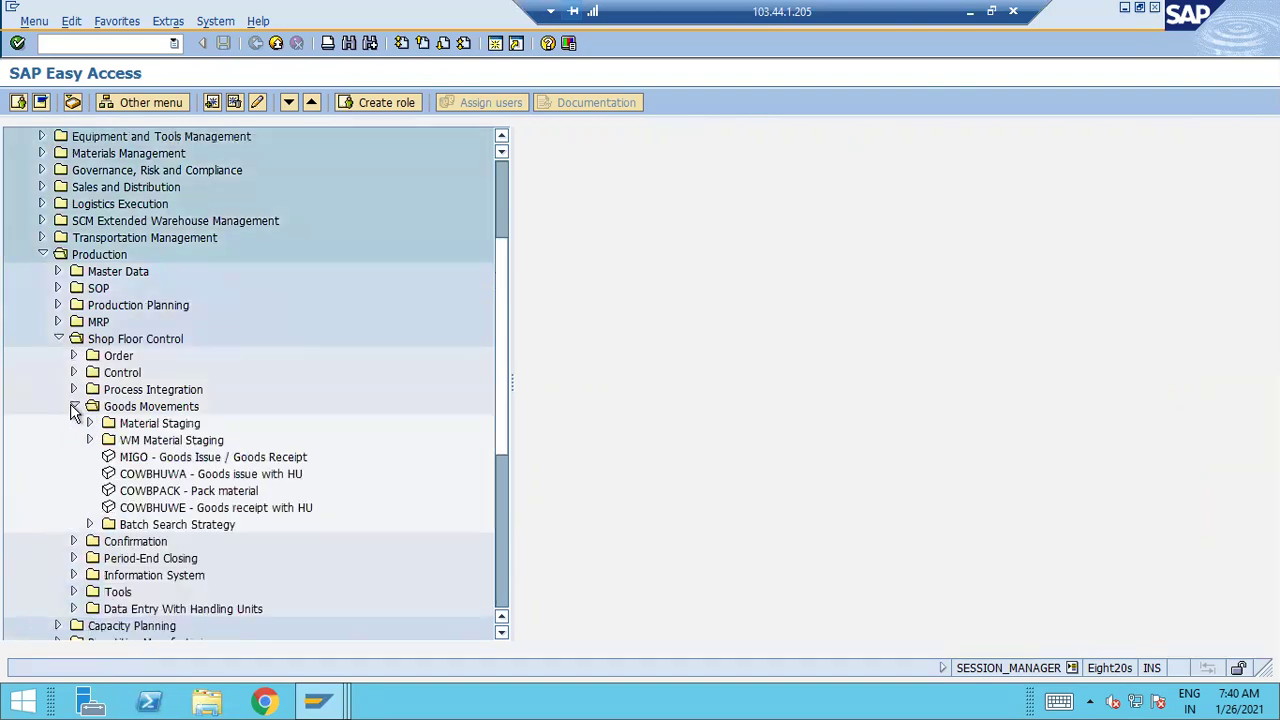
scroll(66, 426, "down", 1)
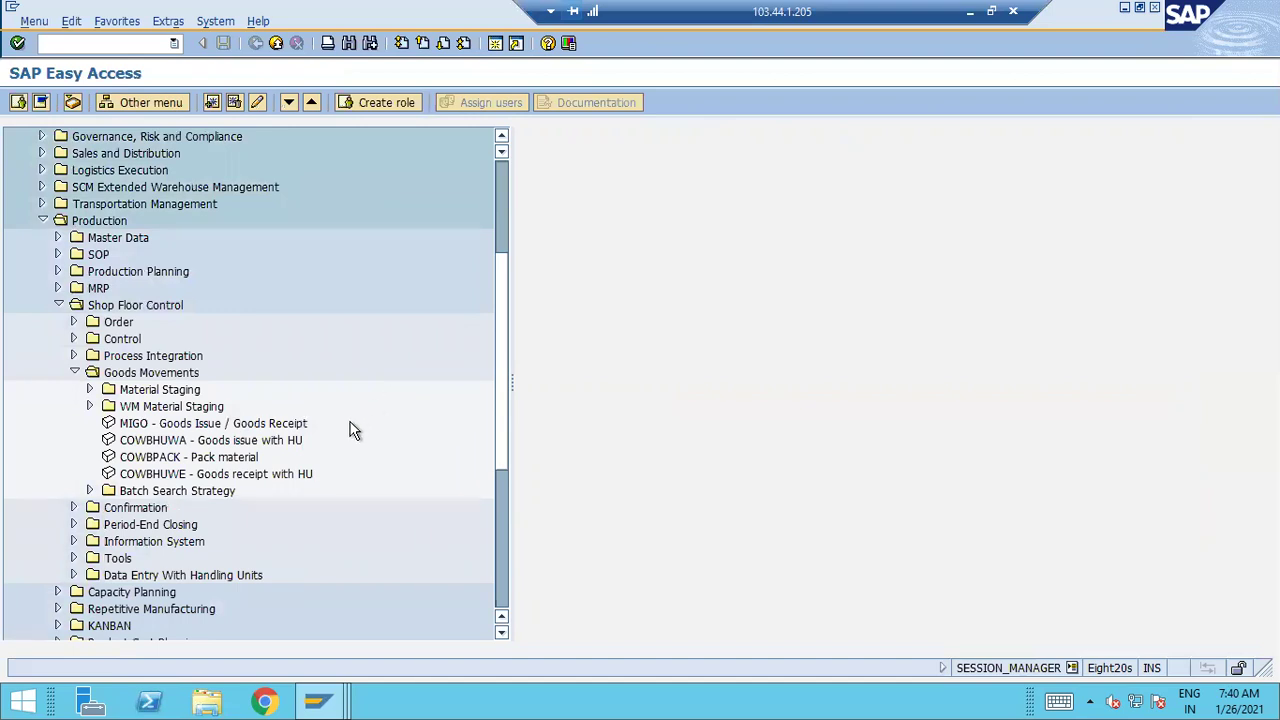
left_click(137, 428)
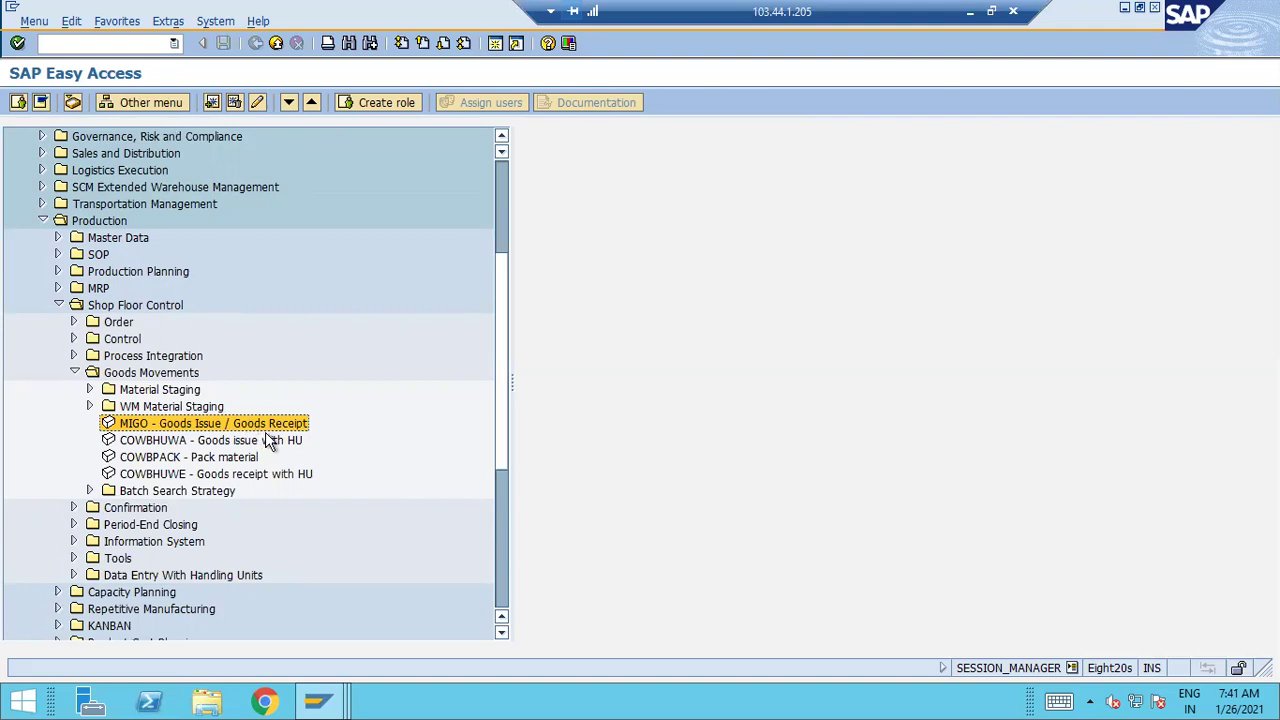
Launch MIGO, then in the G/L window run /NCO03 to display collective order 1000344.
double_click(277, 425)
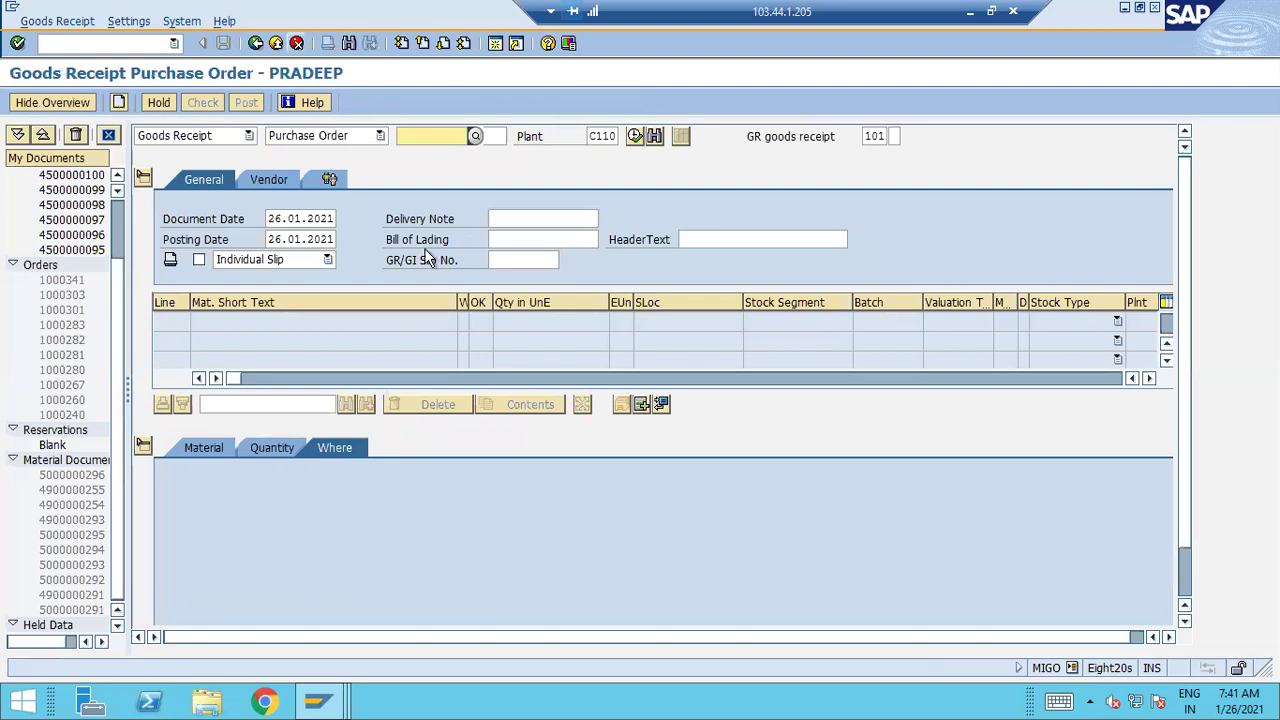
left_click(318, 700)
left_click(525, 600)
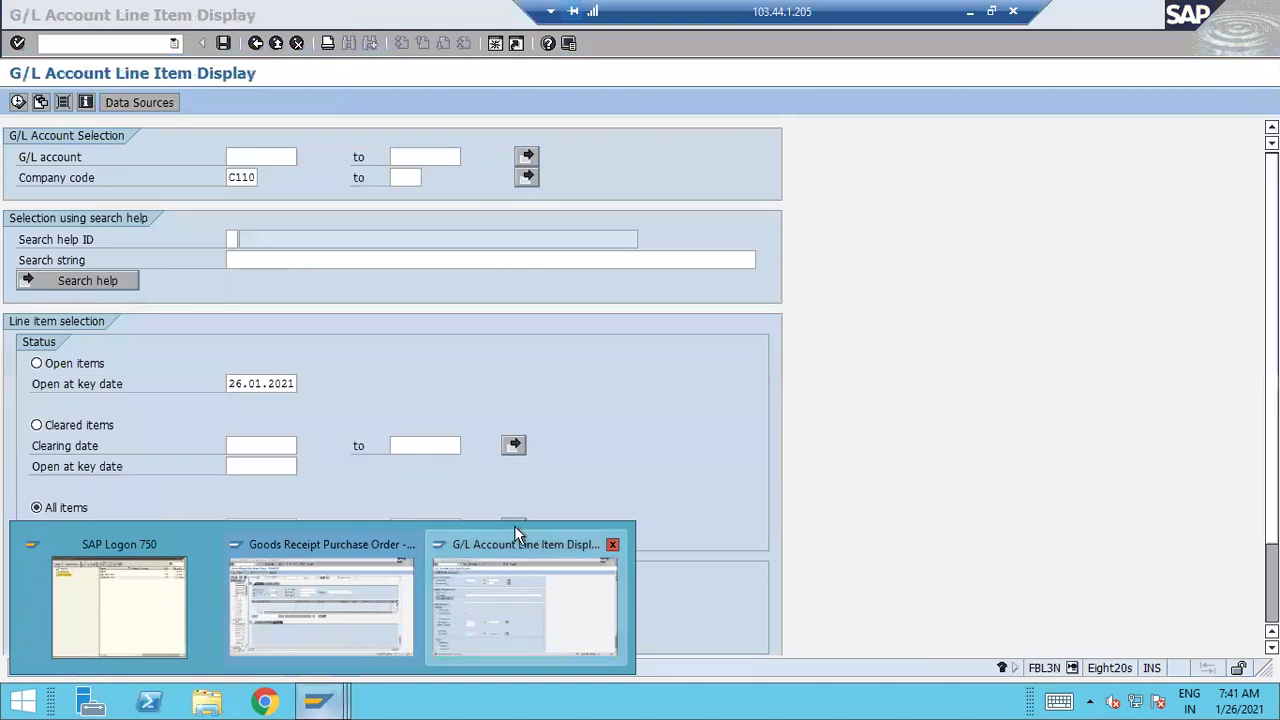
left_click(67, 44)
type("/")
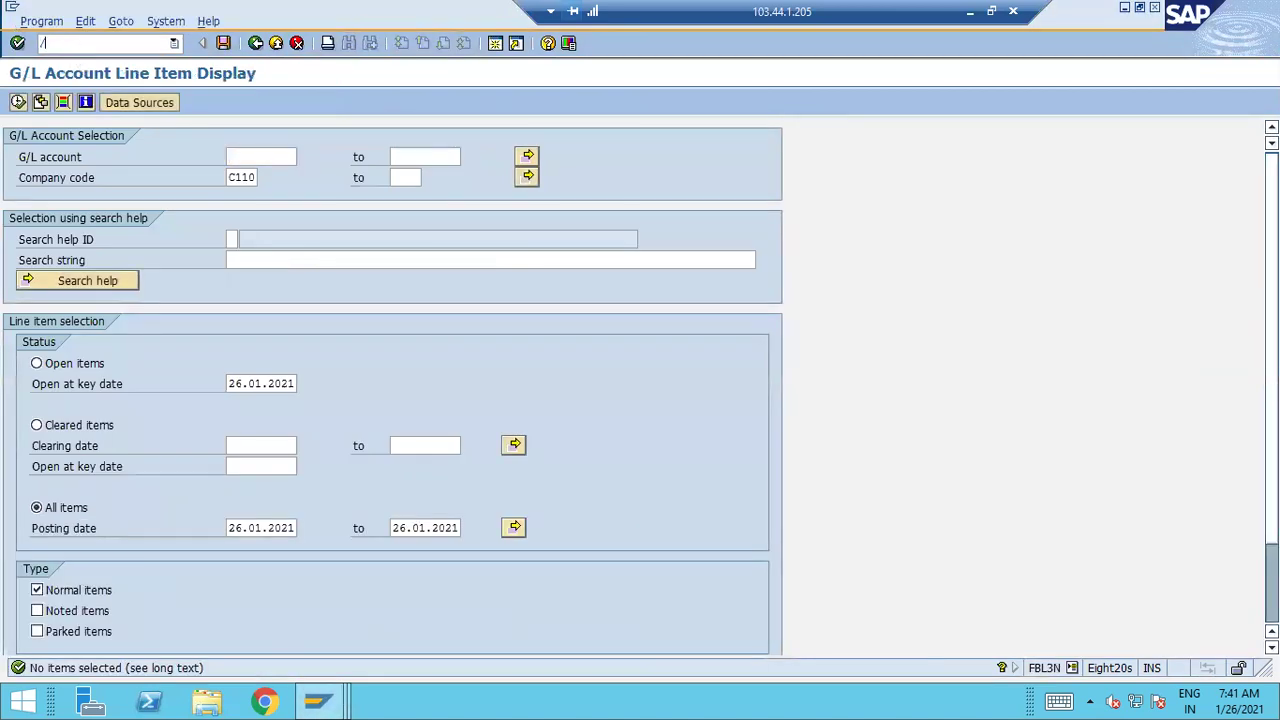
type("NCO03")
key("Return")
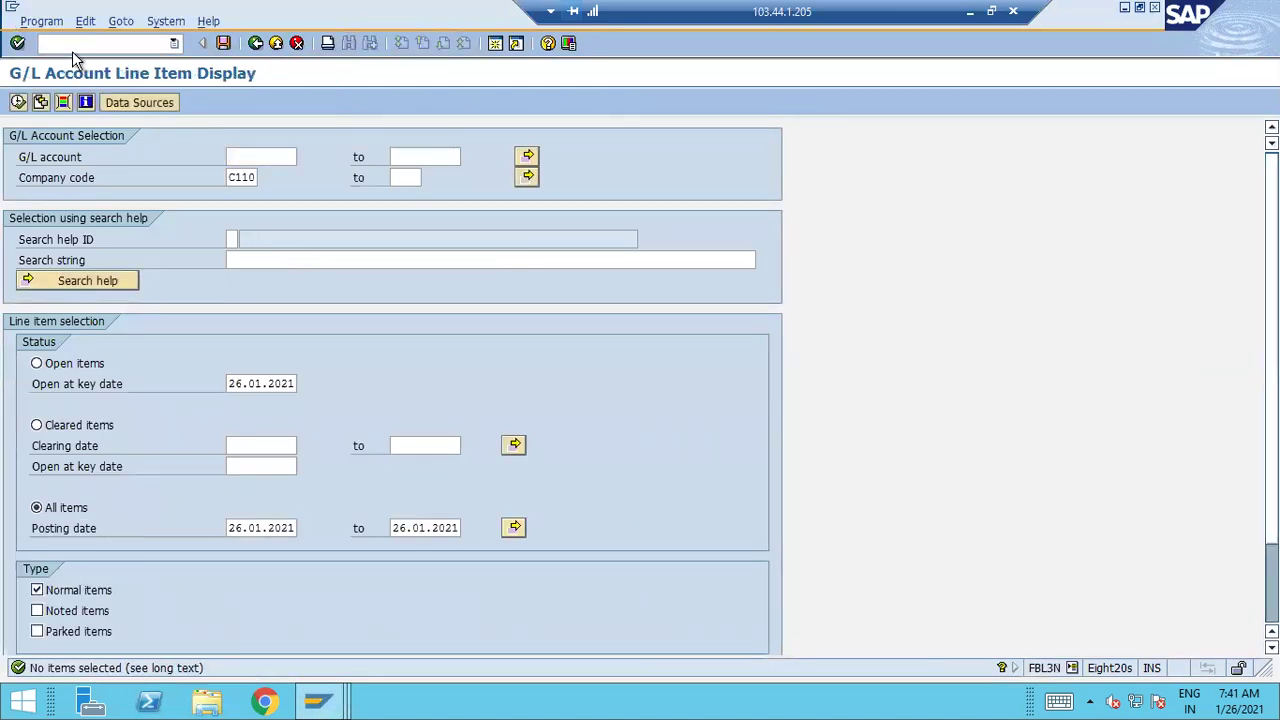
key("Return")
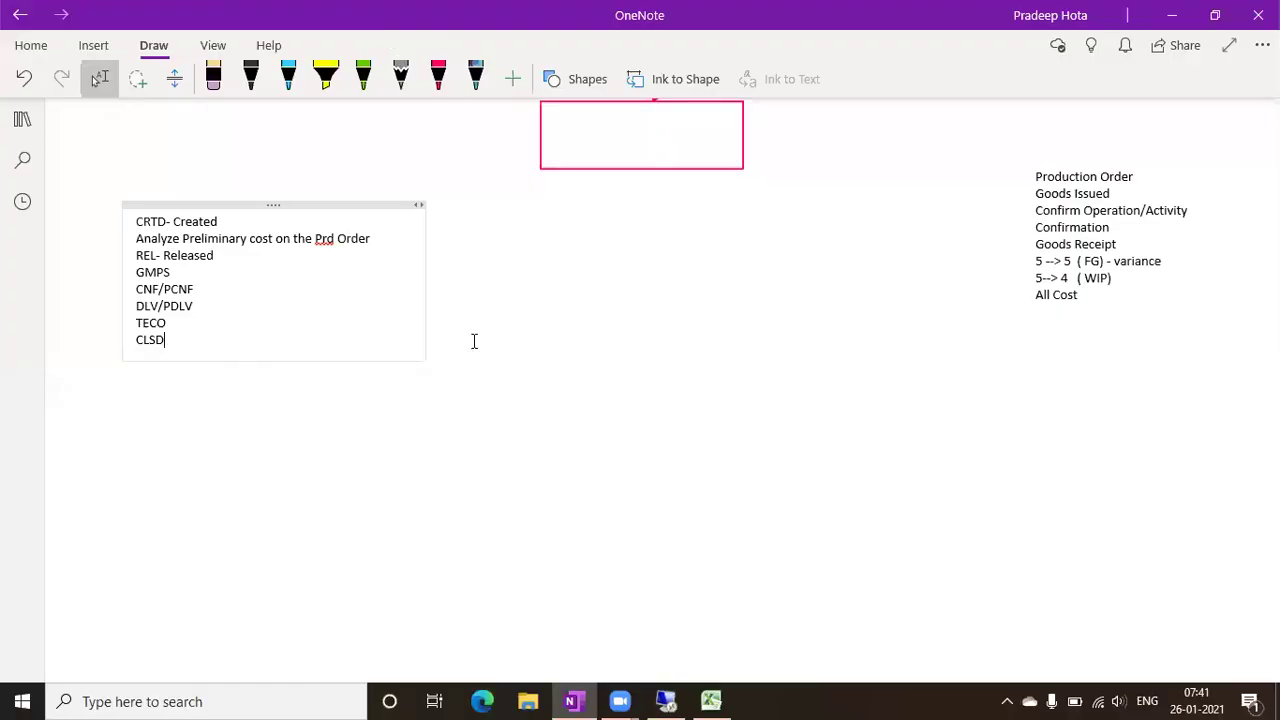
Type 1000344 as the first line of a new note on the blank page.
left_click(124, 432)
type("10000")
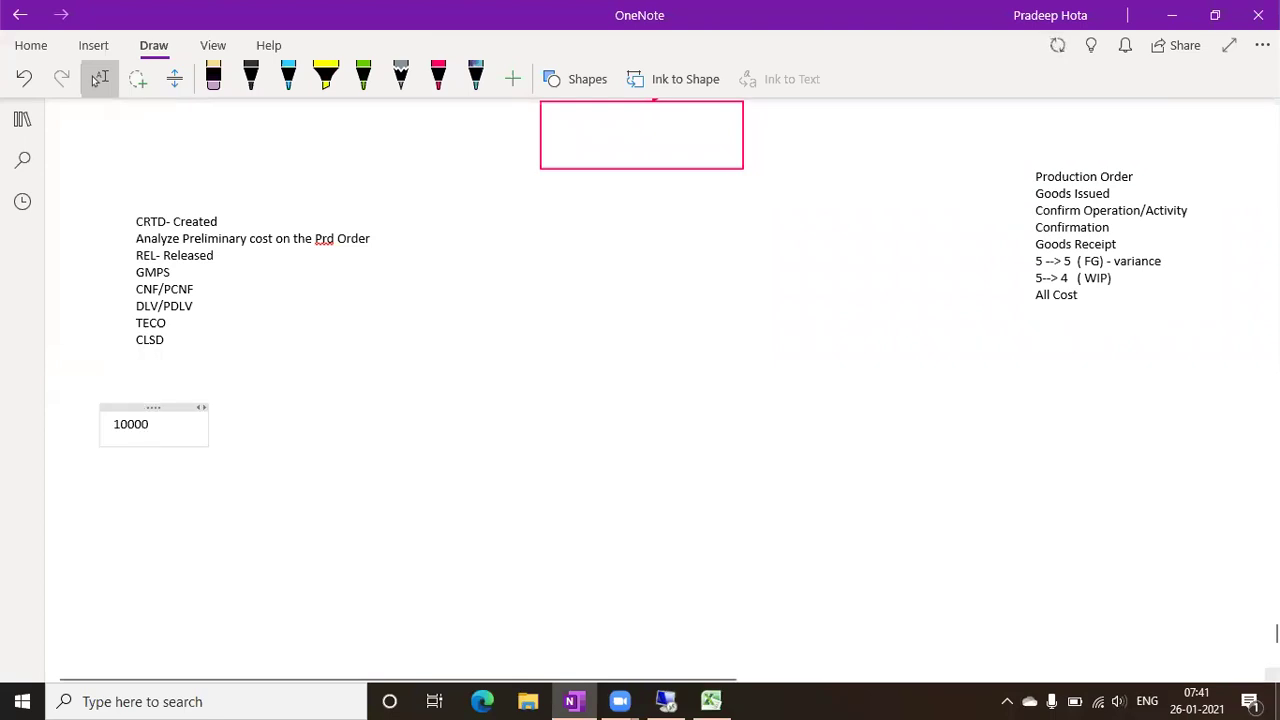
key("BackSpace")
type("344")
key("Return")
Add 1000343- SFG on the next line after checking the number in SAP.
type("1000344")
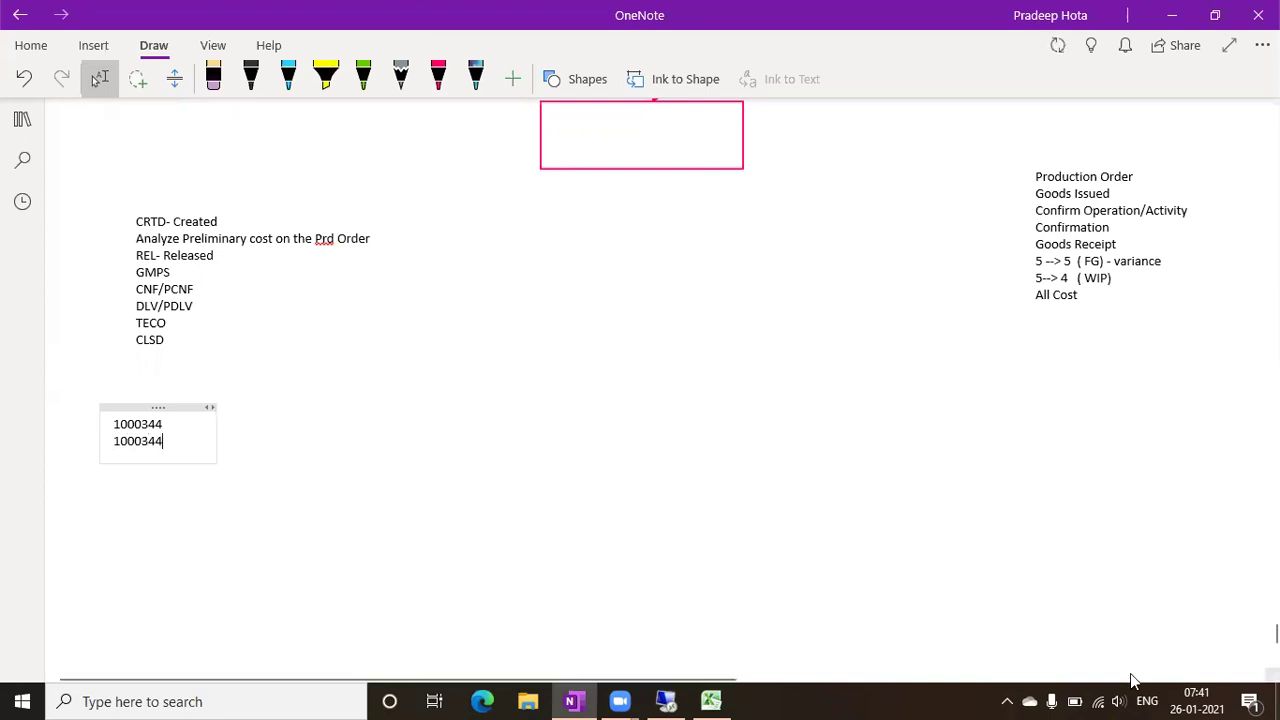
key("BackSpace")
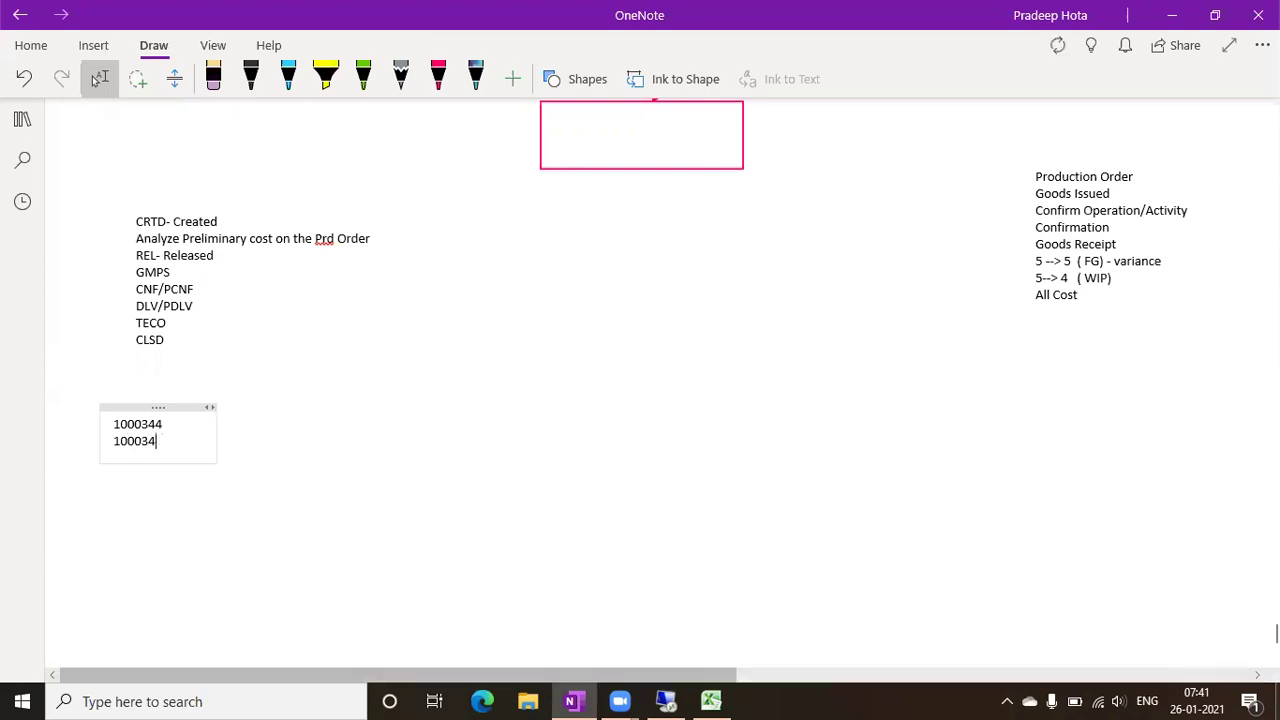
key("alt+Tab")
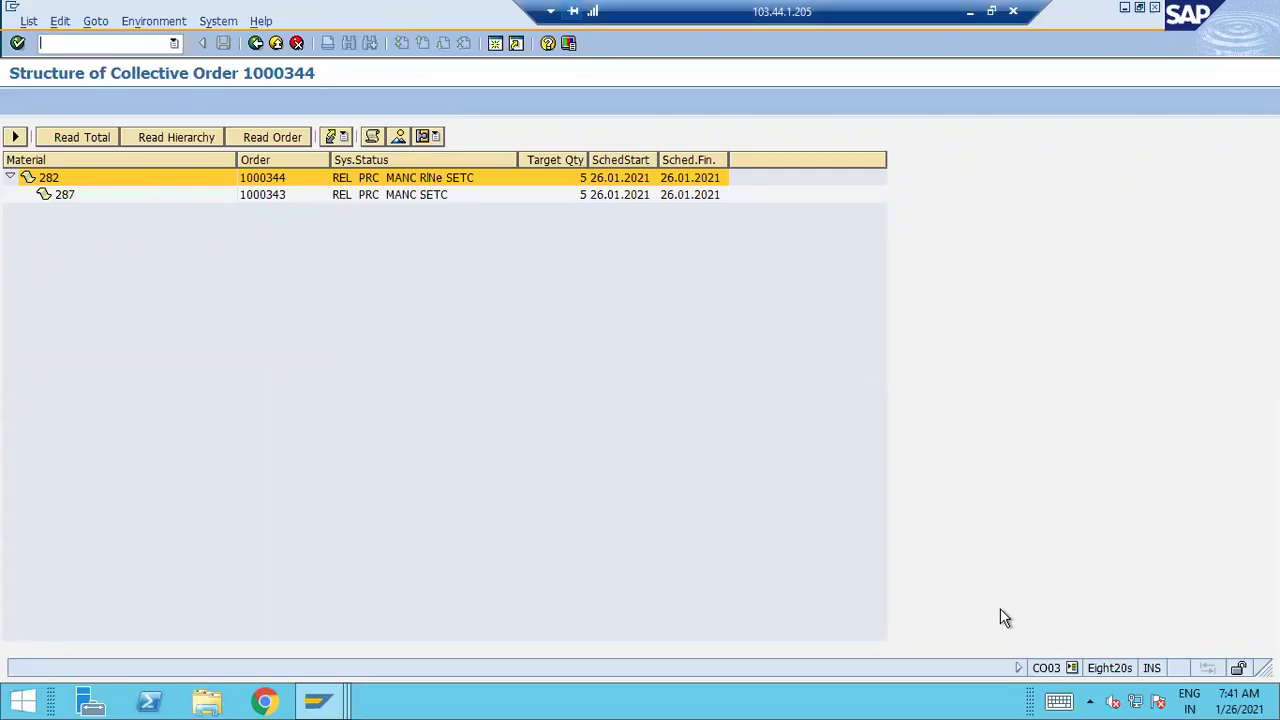
key("alt+Tab")
type("4")
key("BackSpace")
type("343- SFG")
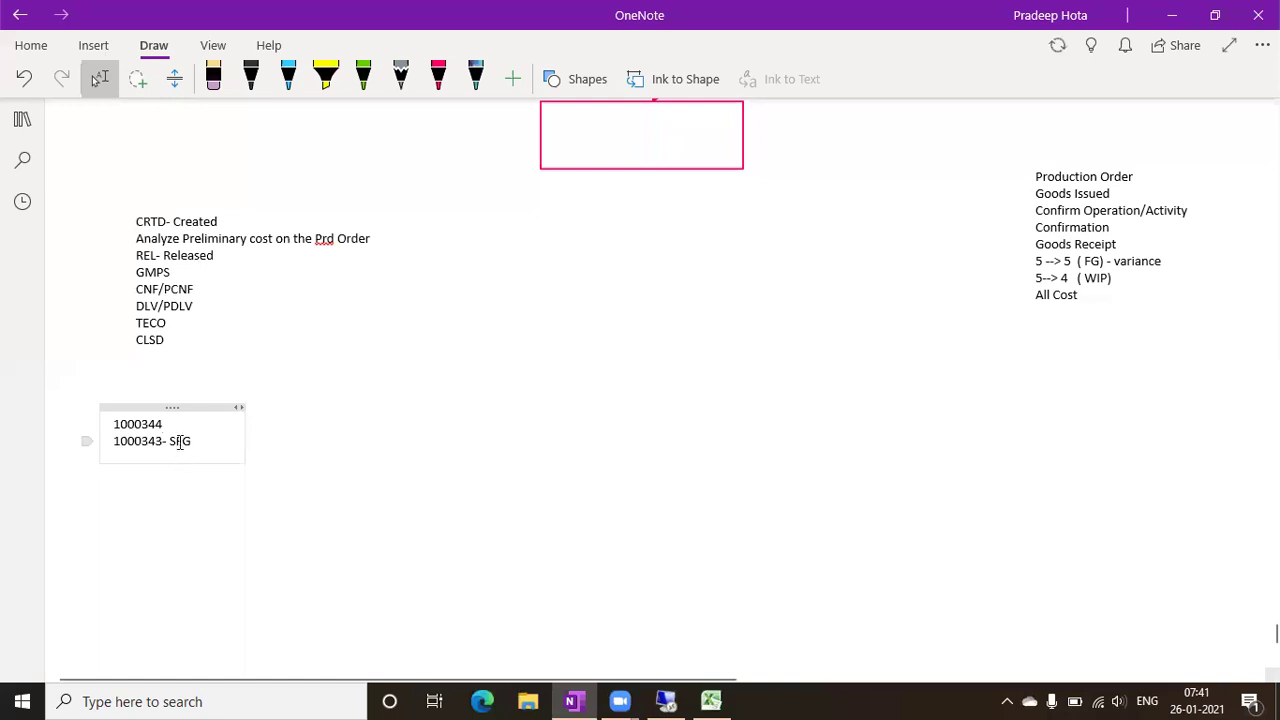
left_click(86, 422)
key("ctrl+c")
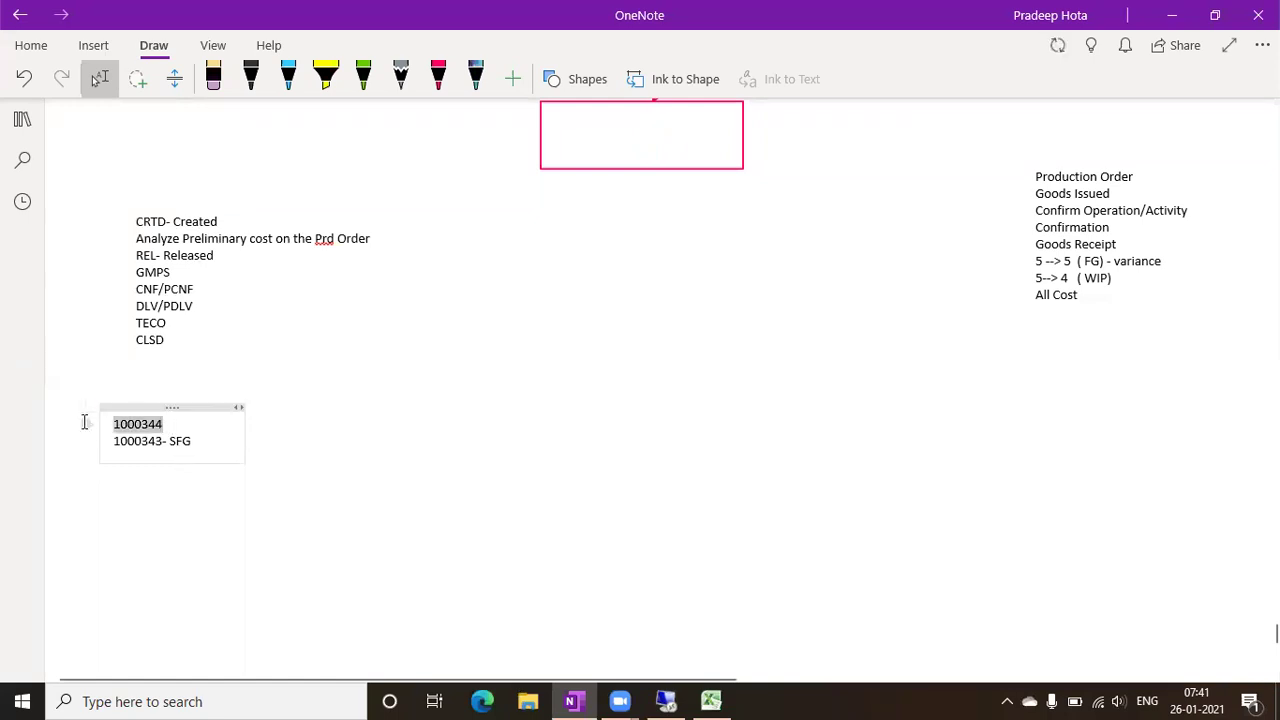
Bring the MIGO window forward and paste order number 1000344.
left_click(677, 700)
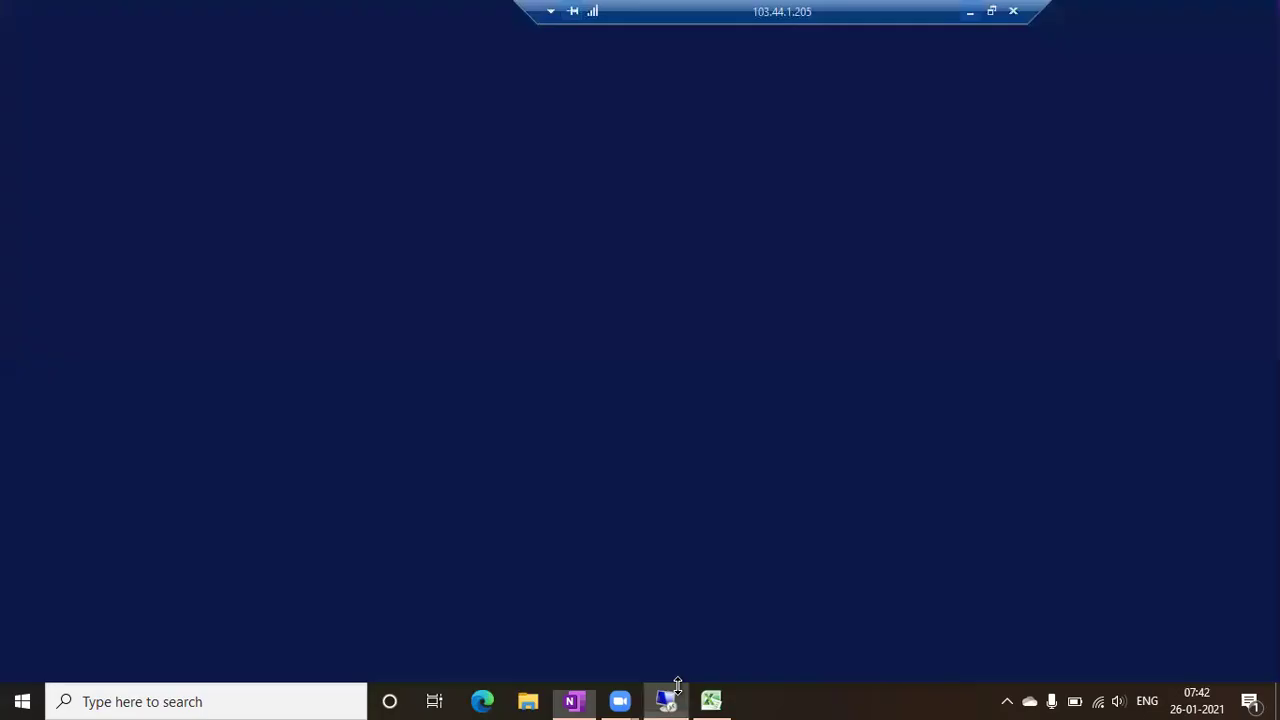
left_click(318, 700)
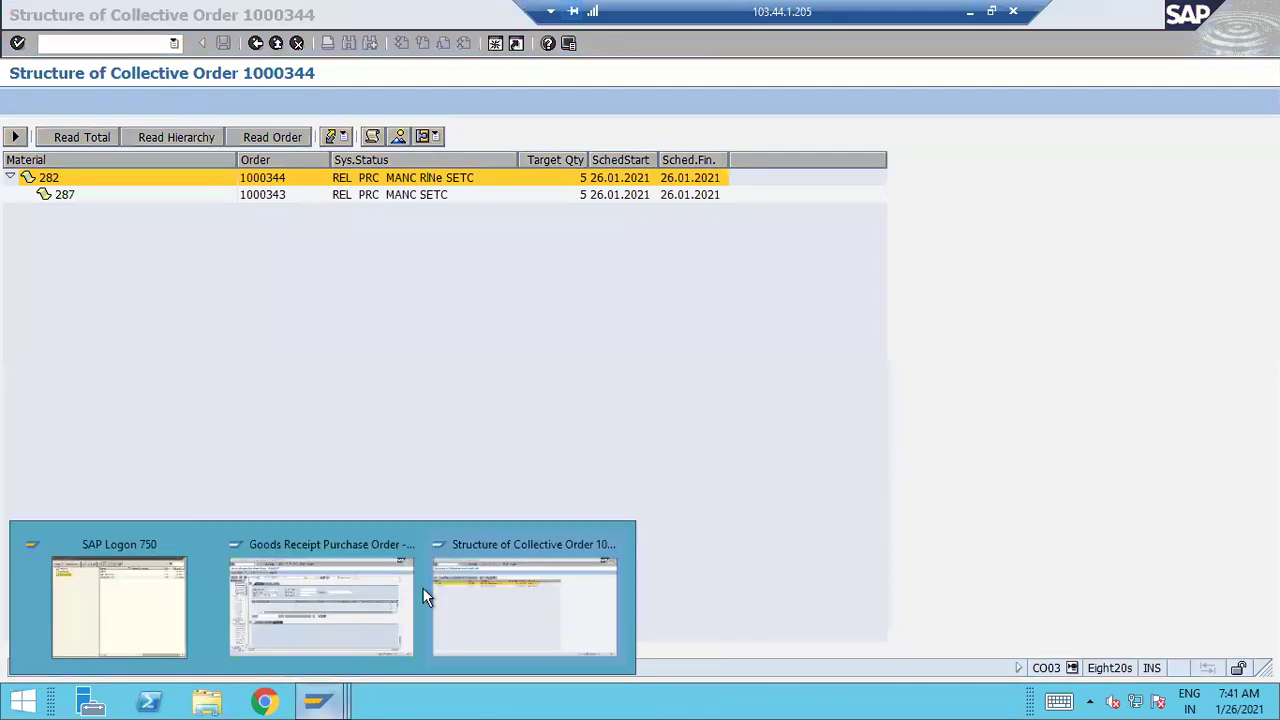
left_click(320, 605)
key("ctrl+v")
Set MIGO to Goods Issue against Order 1000344 and load its components.
left_click(211, 138)
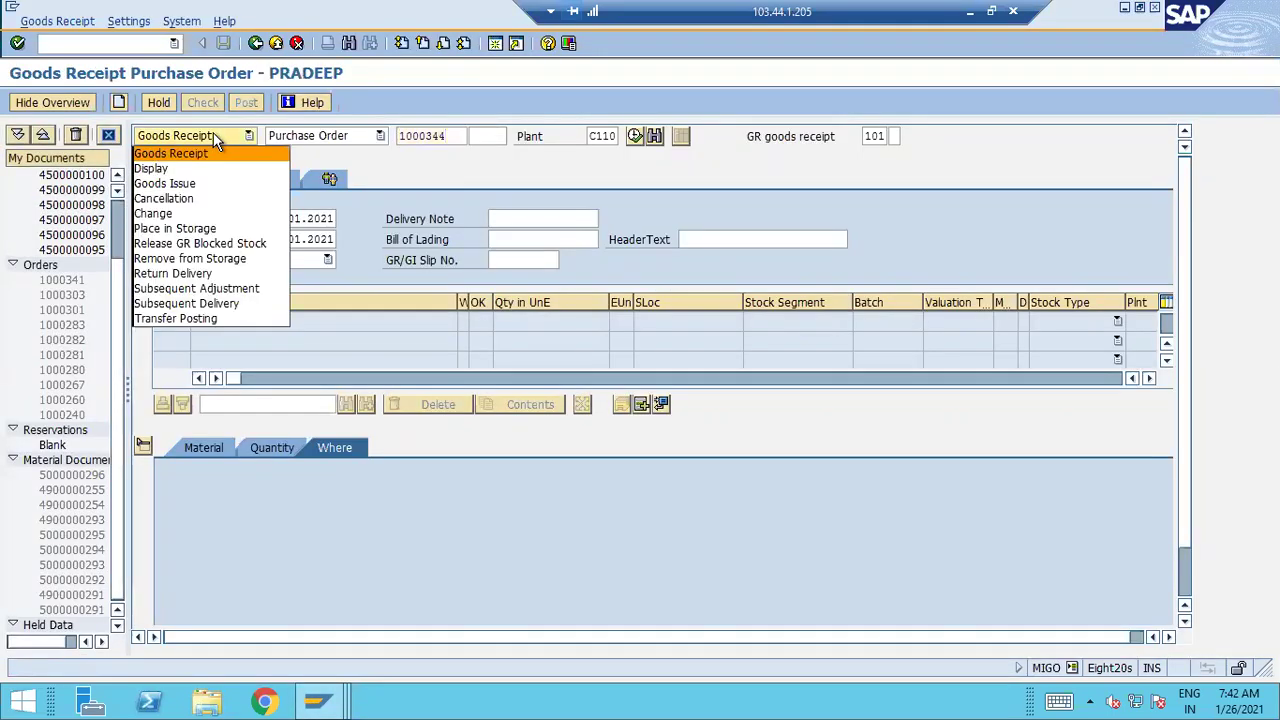
left_click(200, 185)
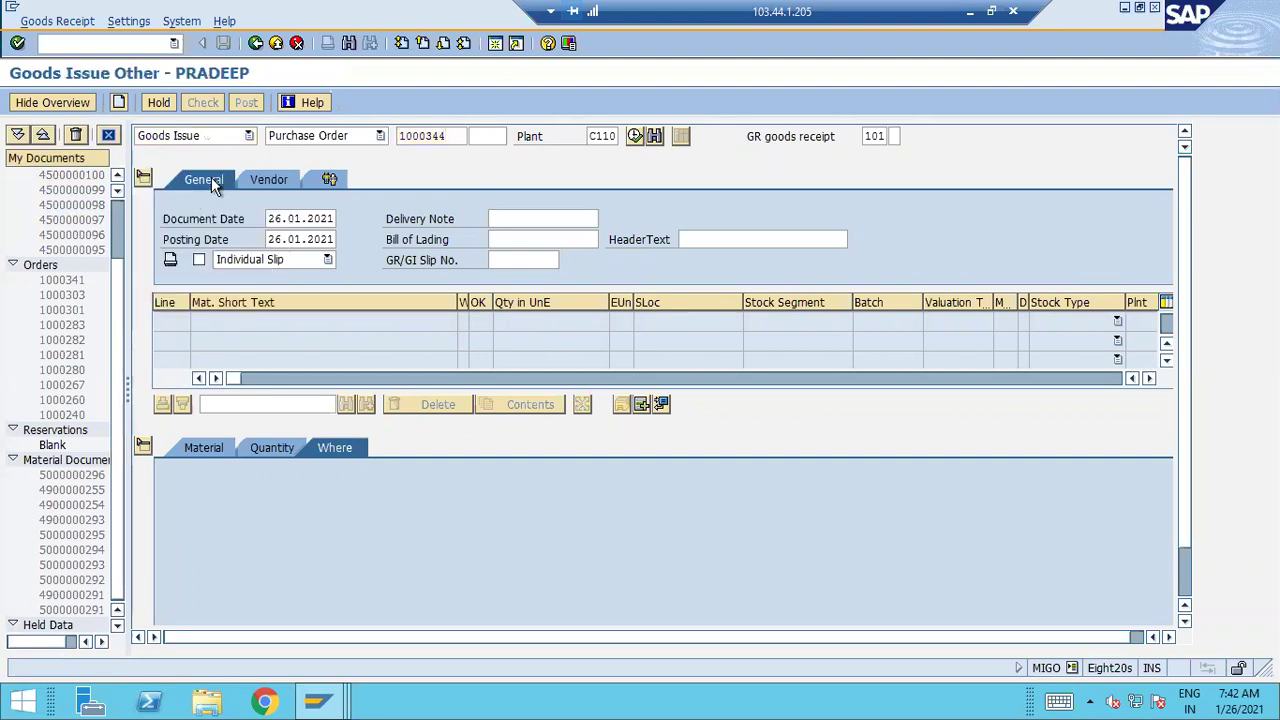
left_click(338, 137)
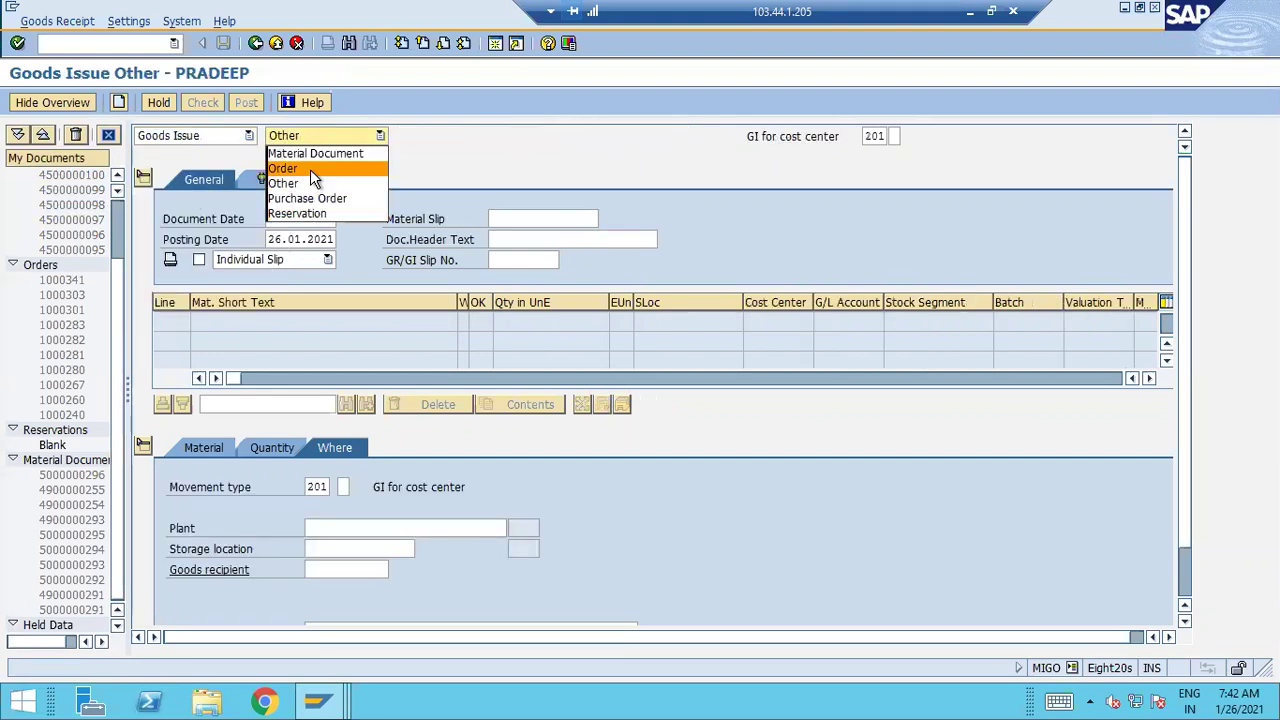
left_click(310, 169)
left_click(444, 136)
type("1000344")
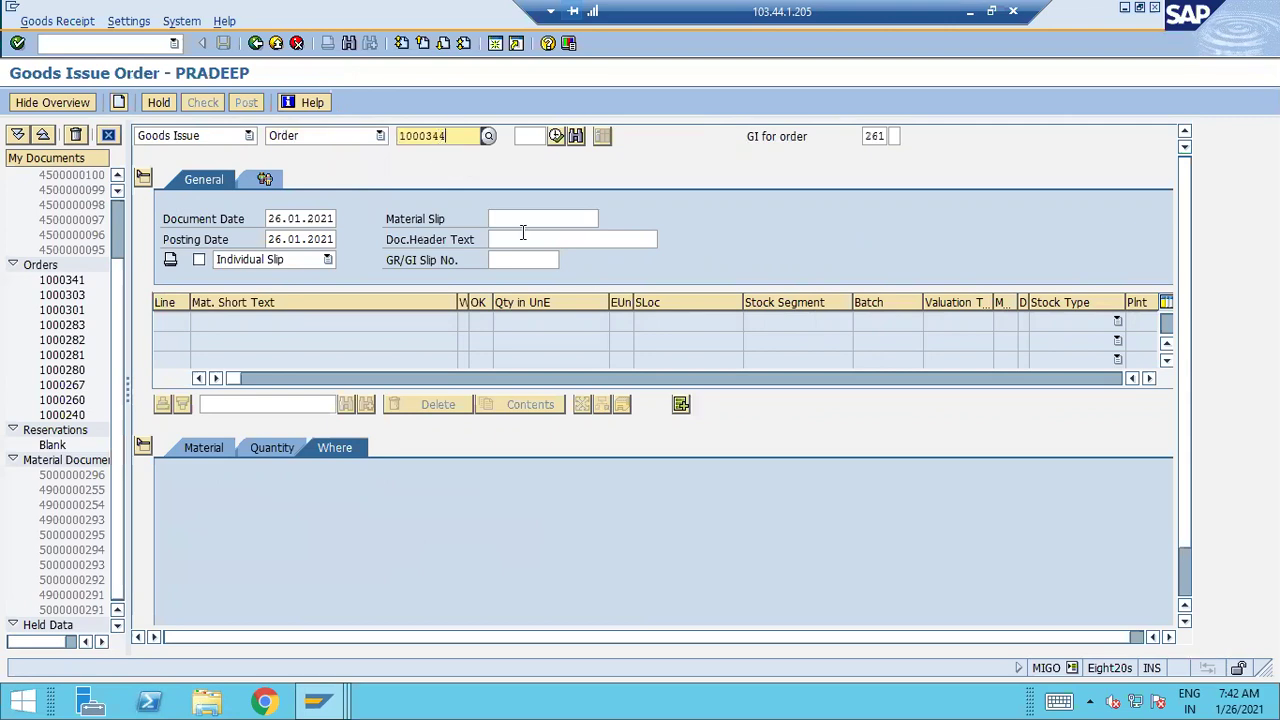
left_click(556, 136)
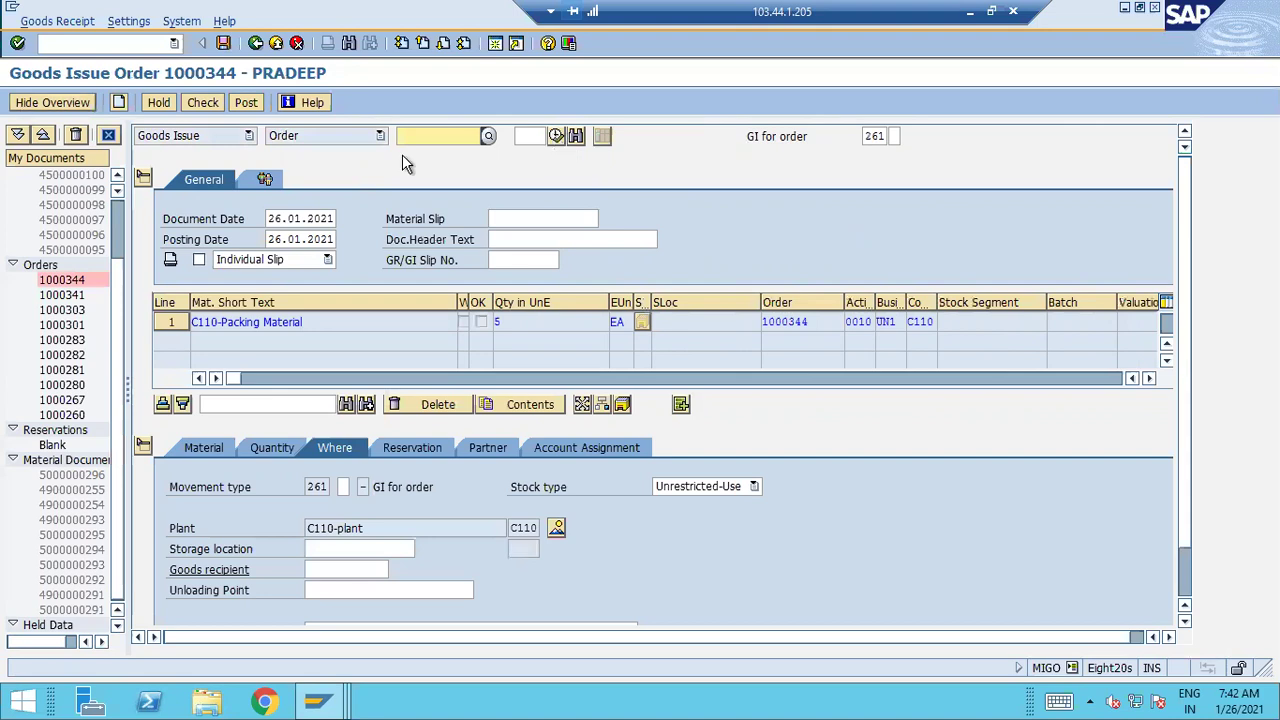
Re-enter order 1000344, then cancel and discard the entries without saving.
left_click(431, 138)
type("1000344")
key("Return")
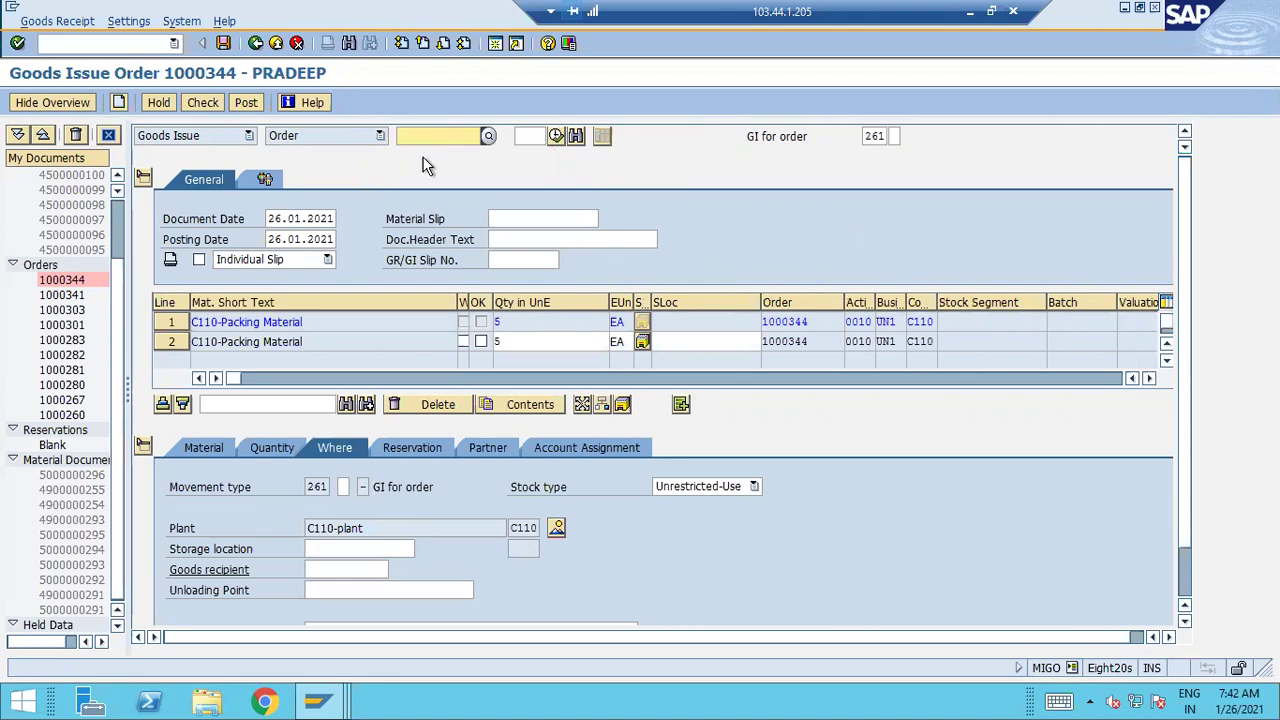
left_click(298, 43)
left_click(325, 327)
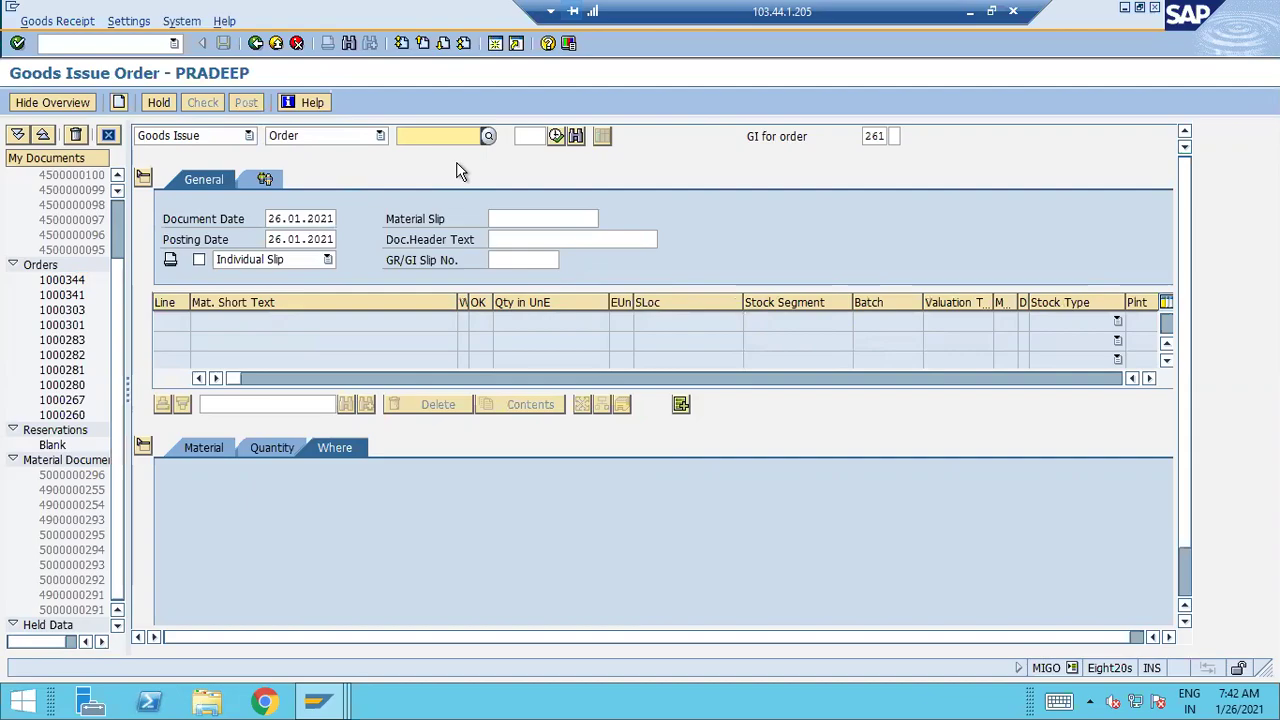
Back in OneNote, select the collective order number 1000344 in the note.
key("alt+Tab")
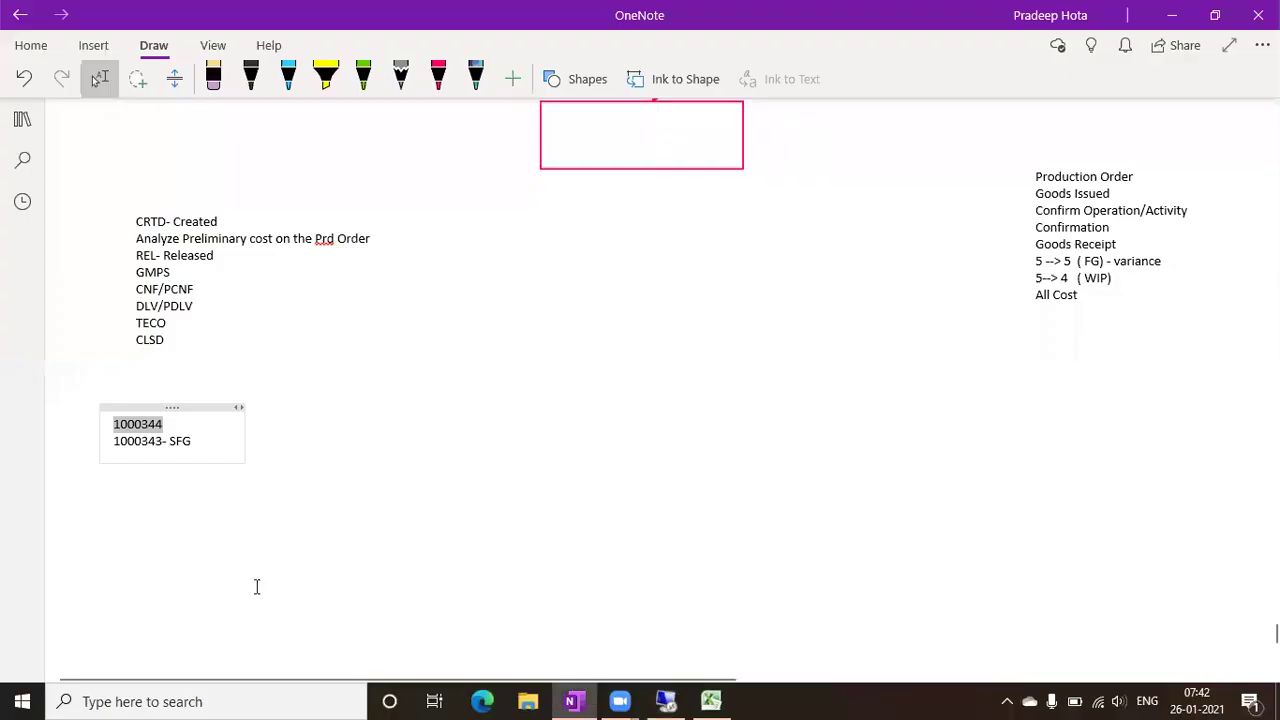
left_click_drag(170, 424, 108, 424)
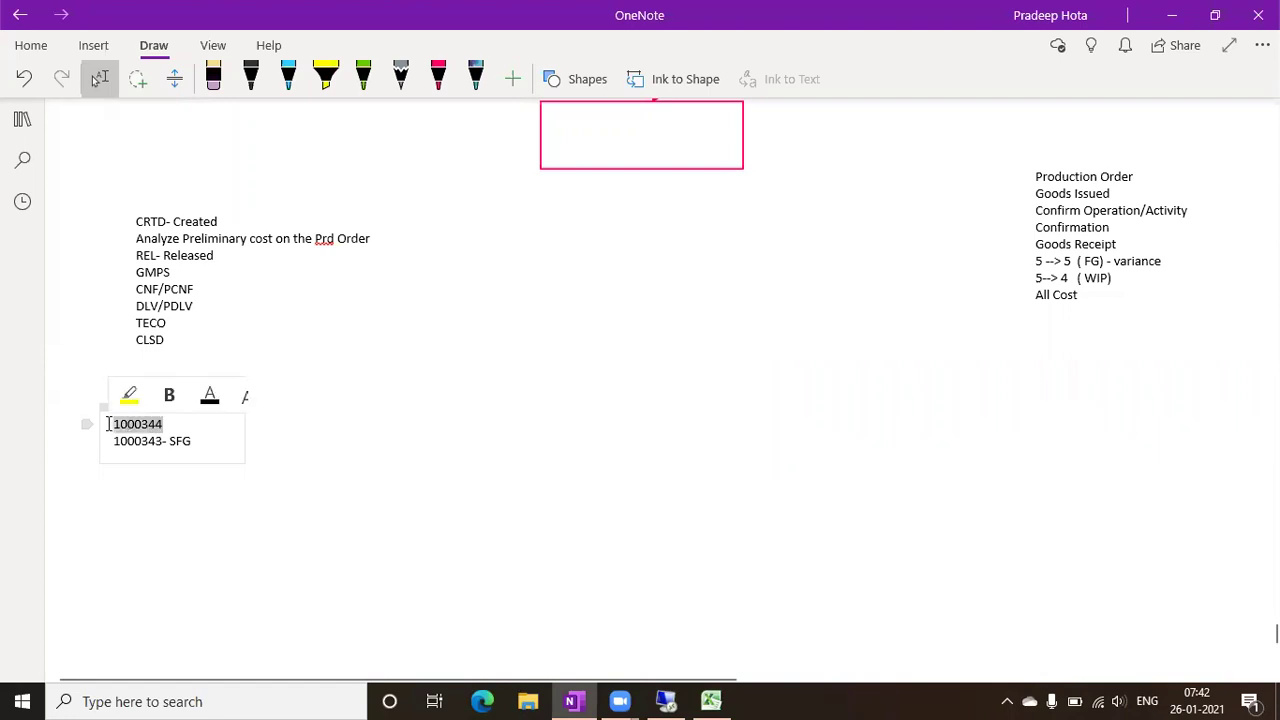
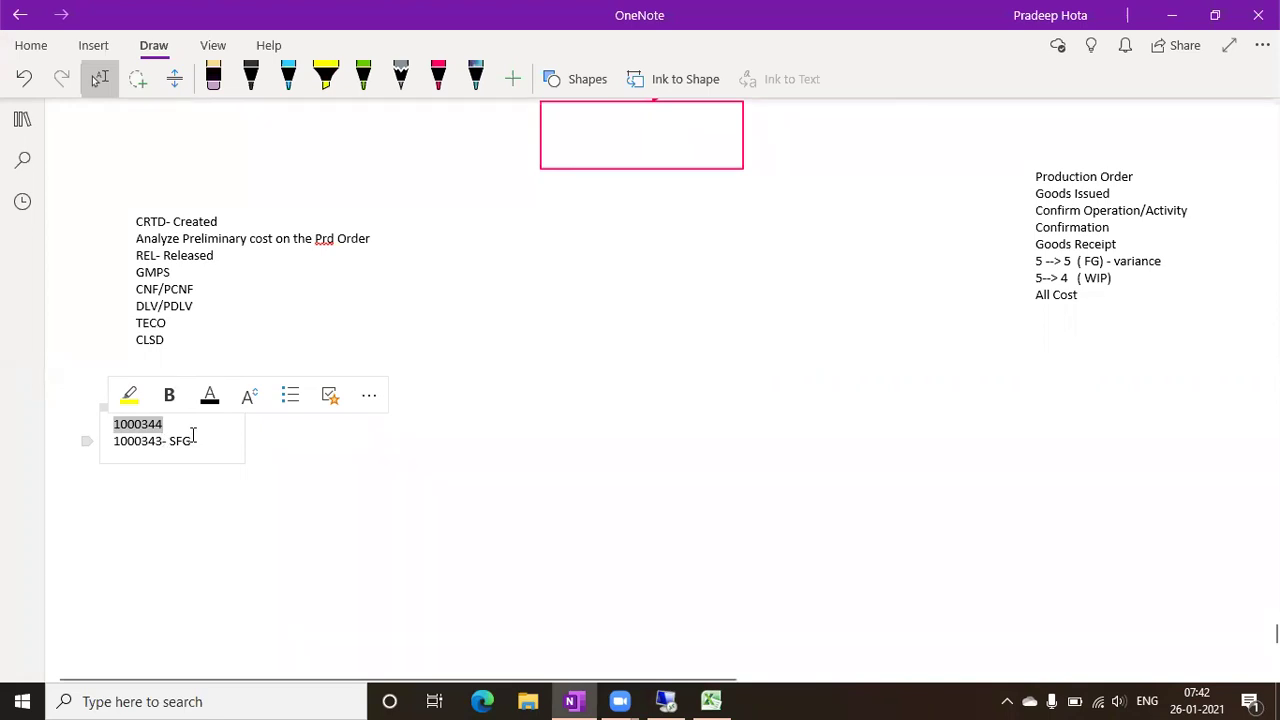
Copy order number 1000343 from the OneNote notes and switch to the SAP session.
left_click(120, 455)
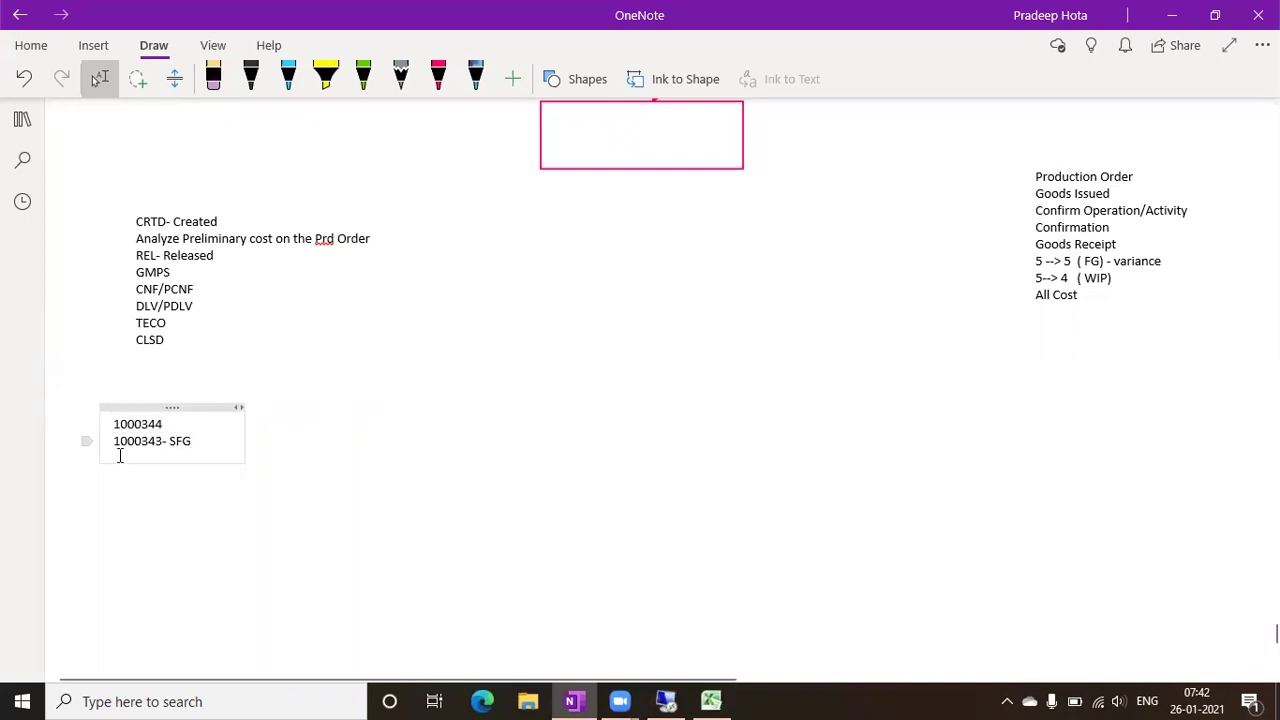
left_click_drag(114, 447, 163, 443)
key("ctrl+c")
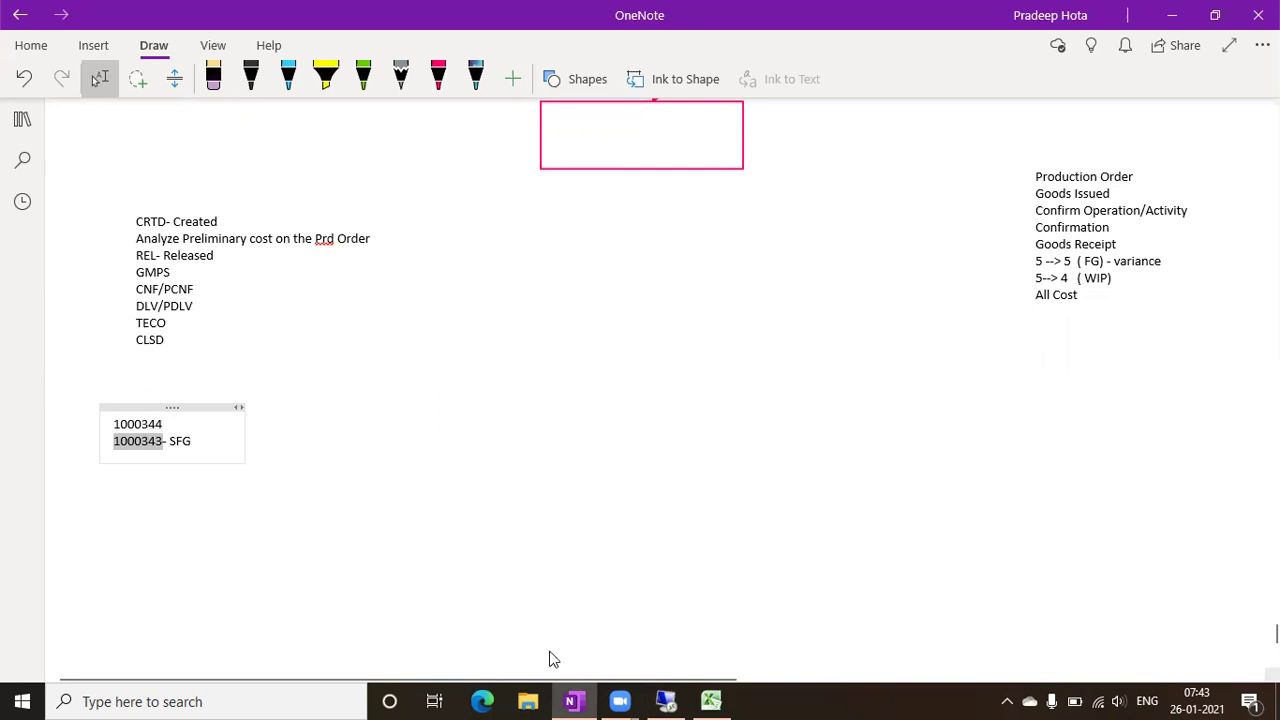
left_click(665, 701)
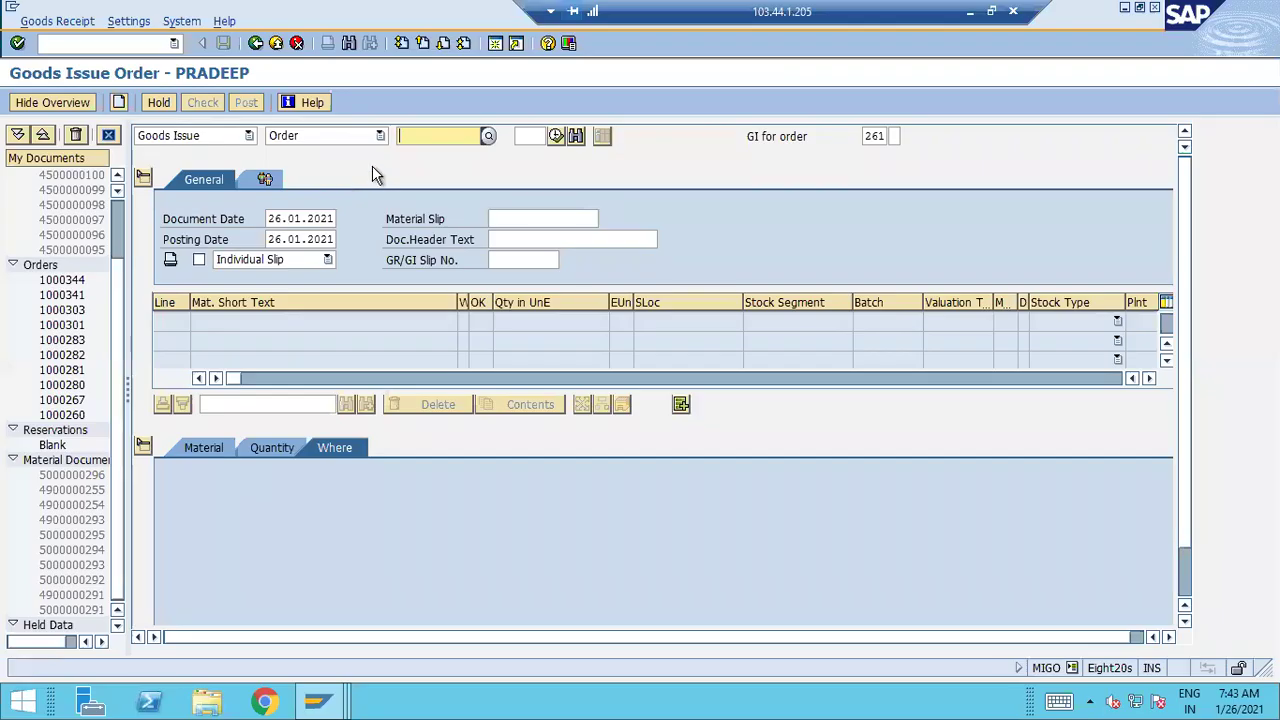
Issue 25 KG C110-RM #1 to order 1000343 from storage location C110, then check and post it.
key("ctrl+v")
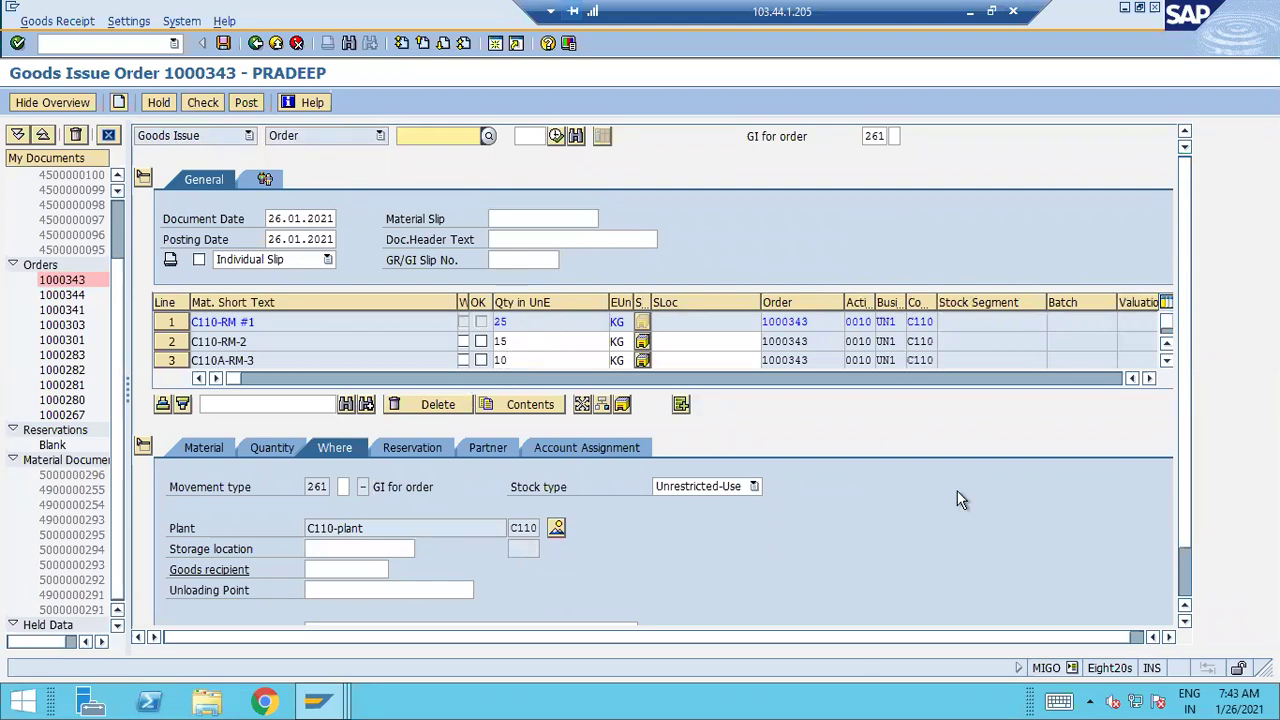
left_click(346, 551)
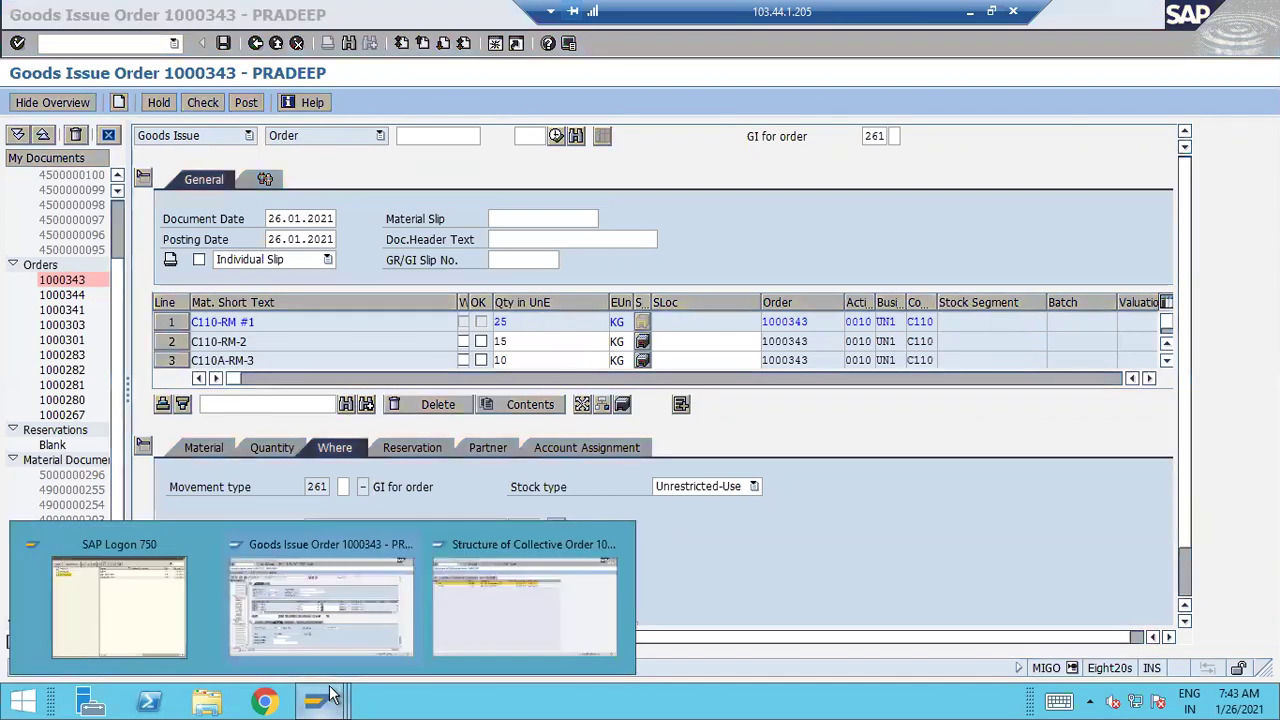
left_click(357, 640)
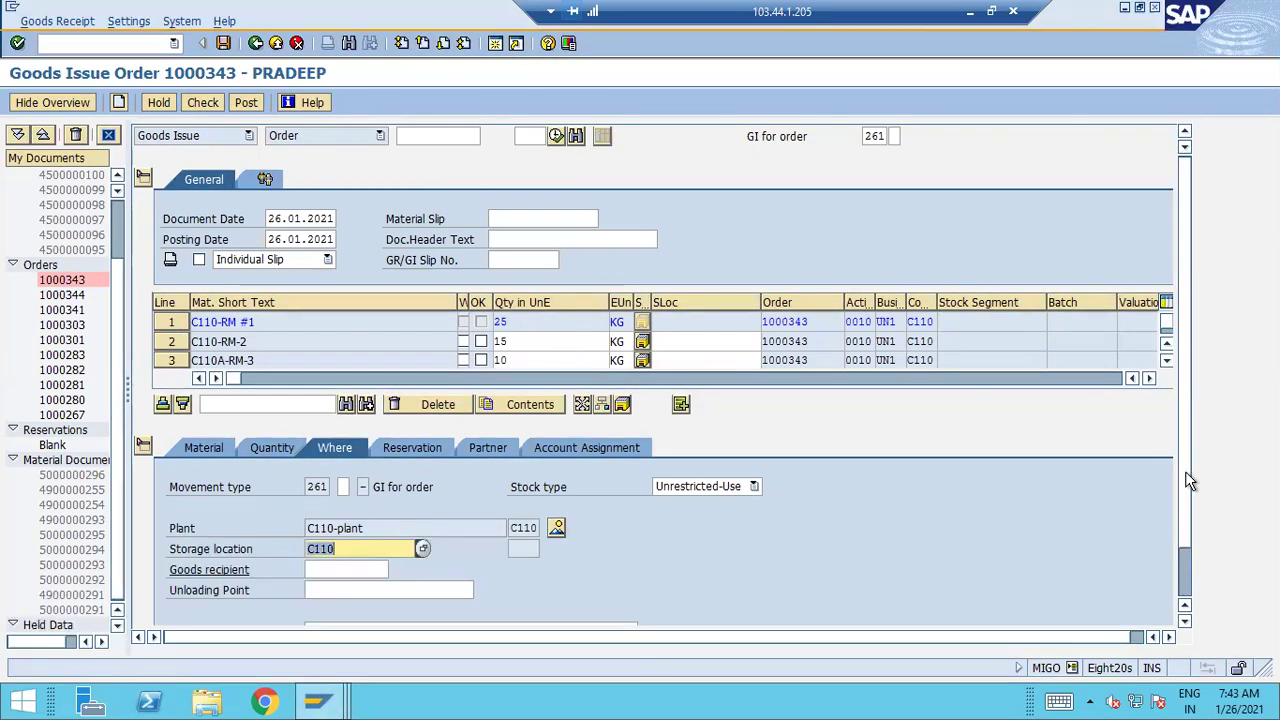
scroll(1185, 598, "down", 2)
left_click(207, 610)
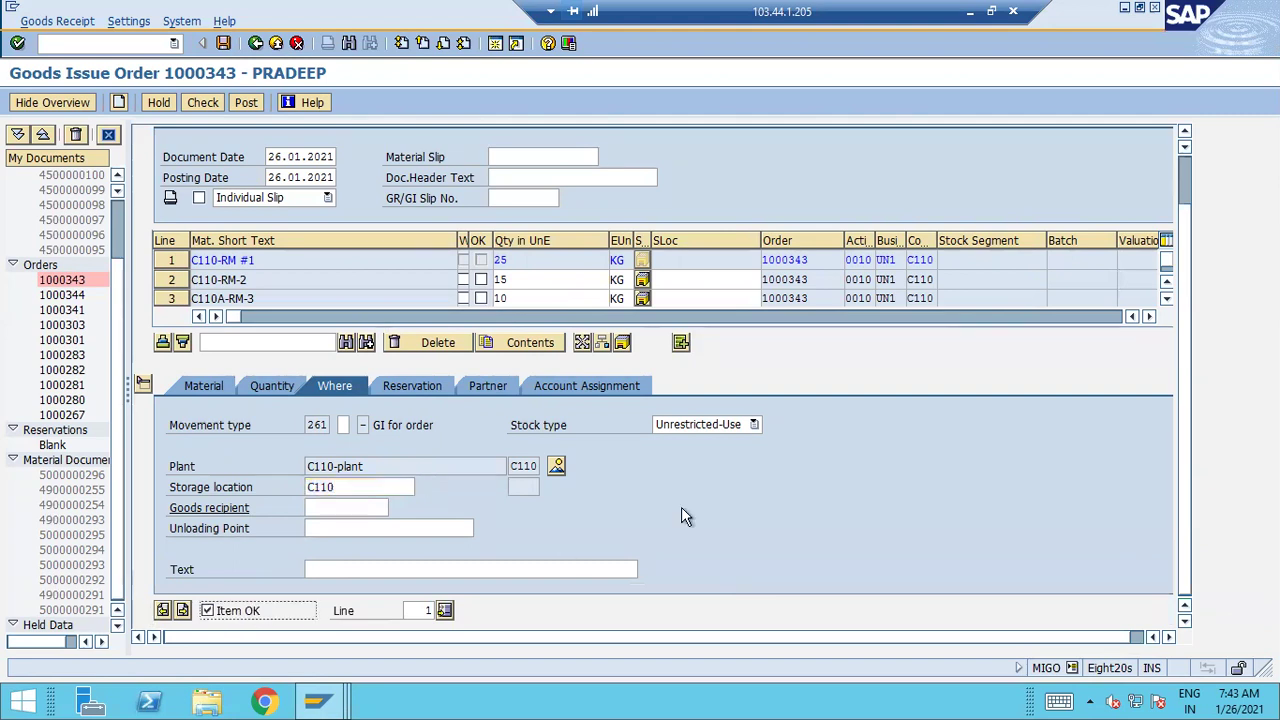
left_click(197, 102)
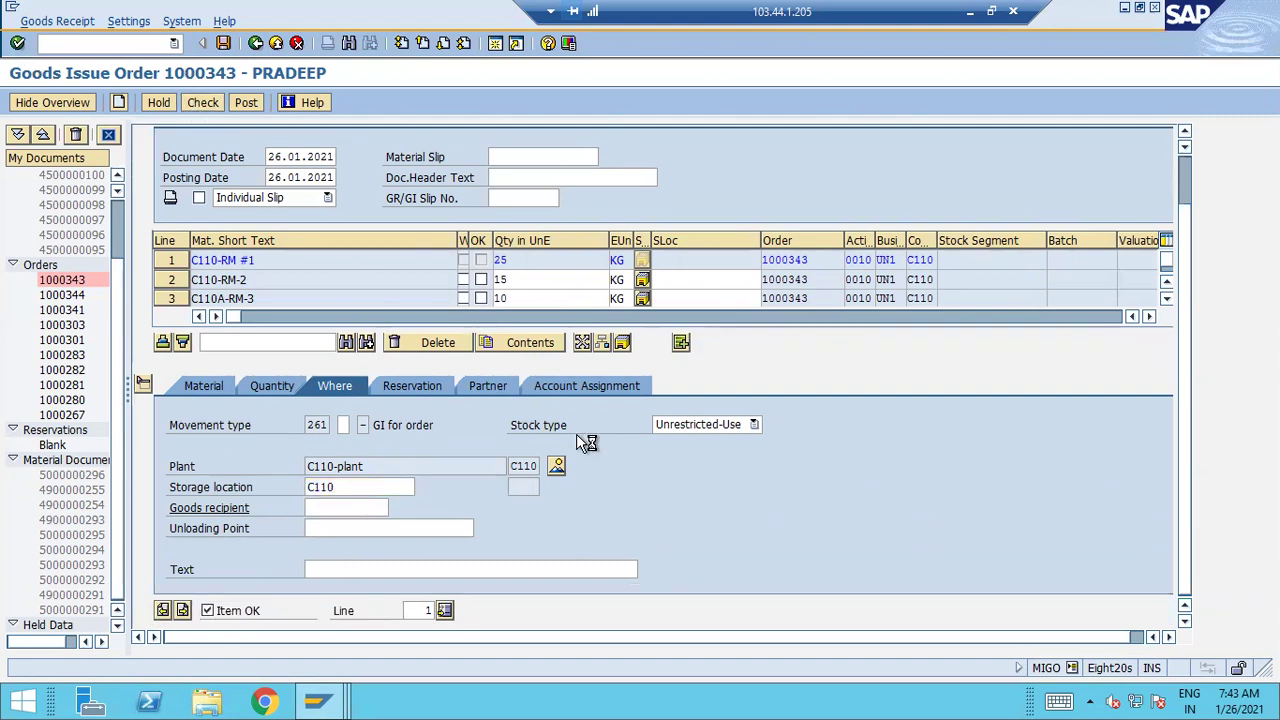
left_click(256, 103)
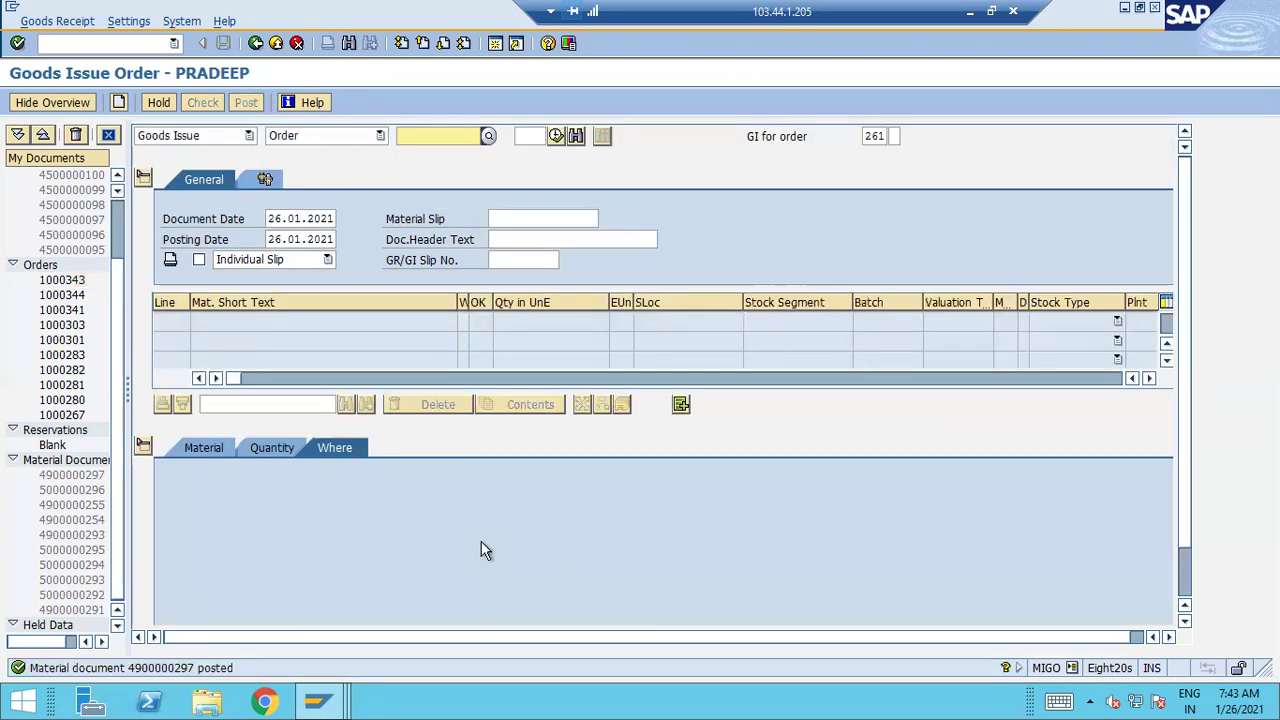
left_click(166, 134)
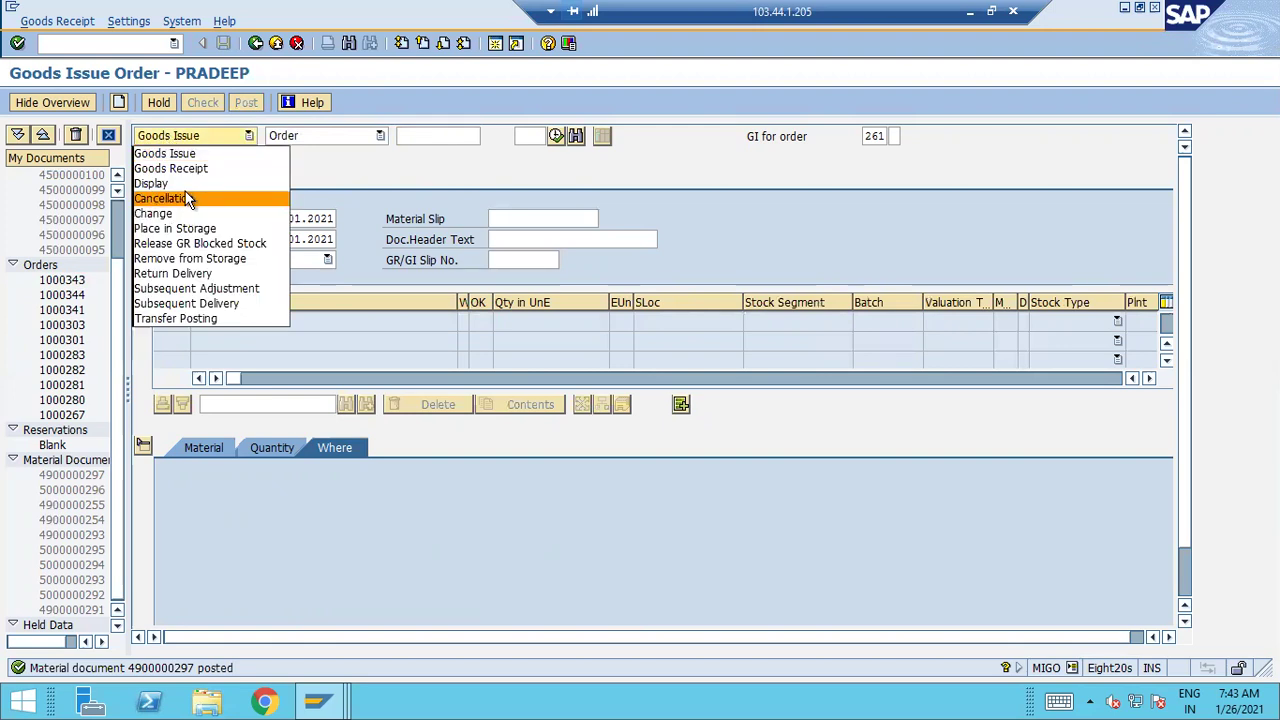
left_click(151, 183)
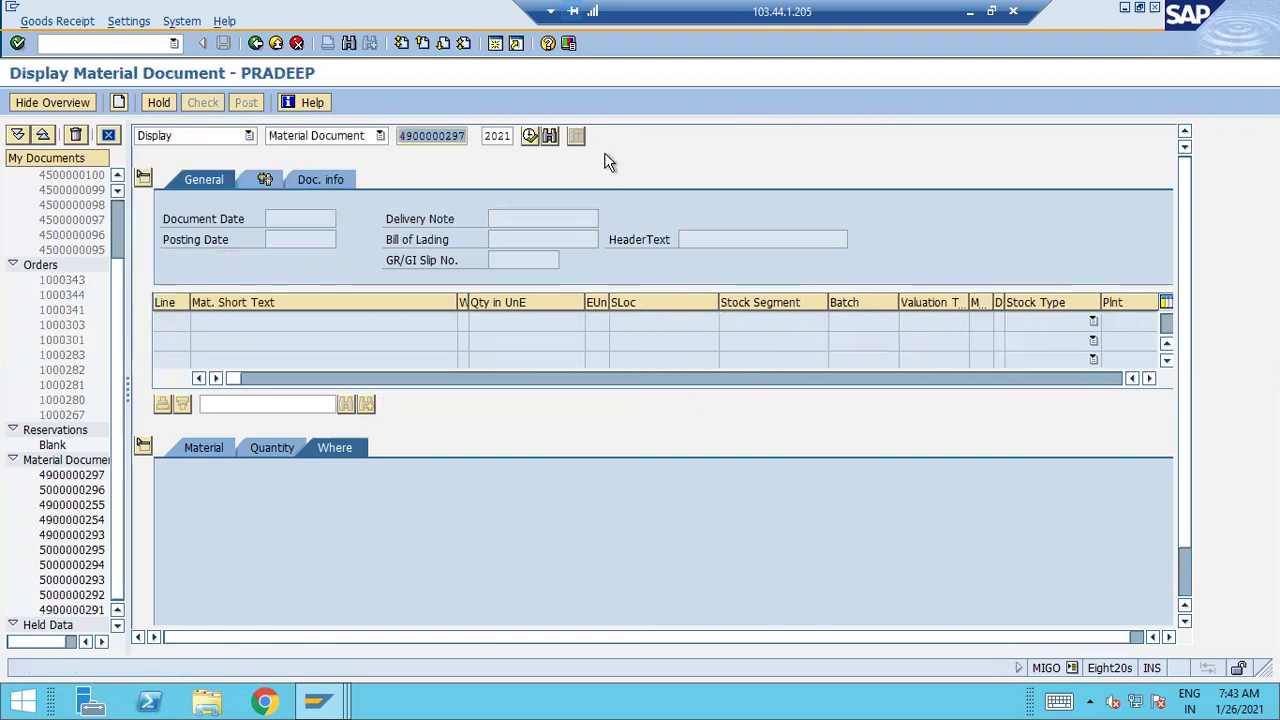
left_click(531, 135)
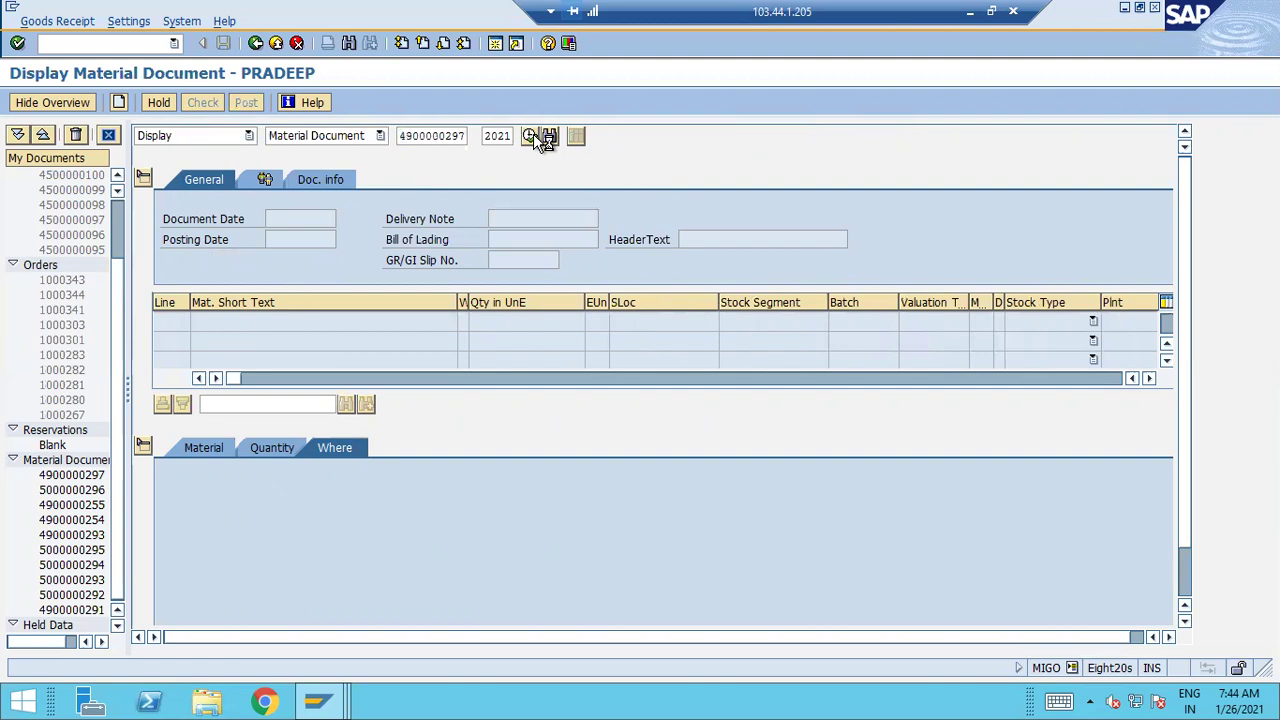
left_click(322, 182)
left_click(735, 214)
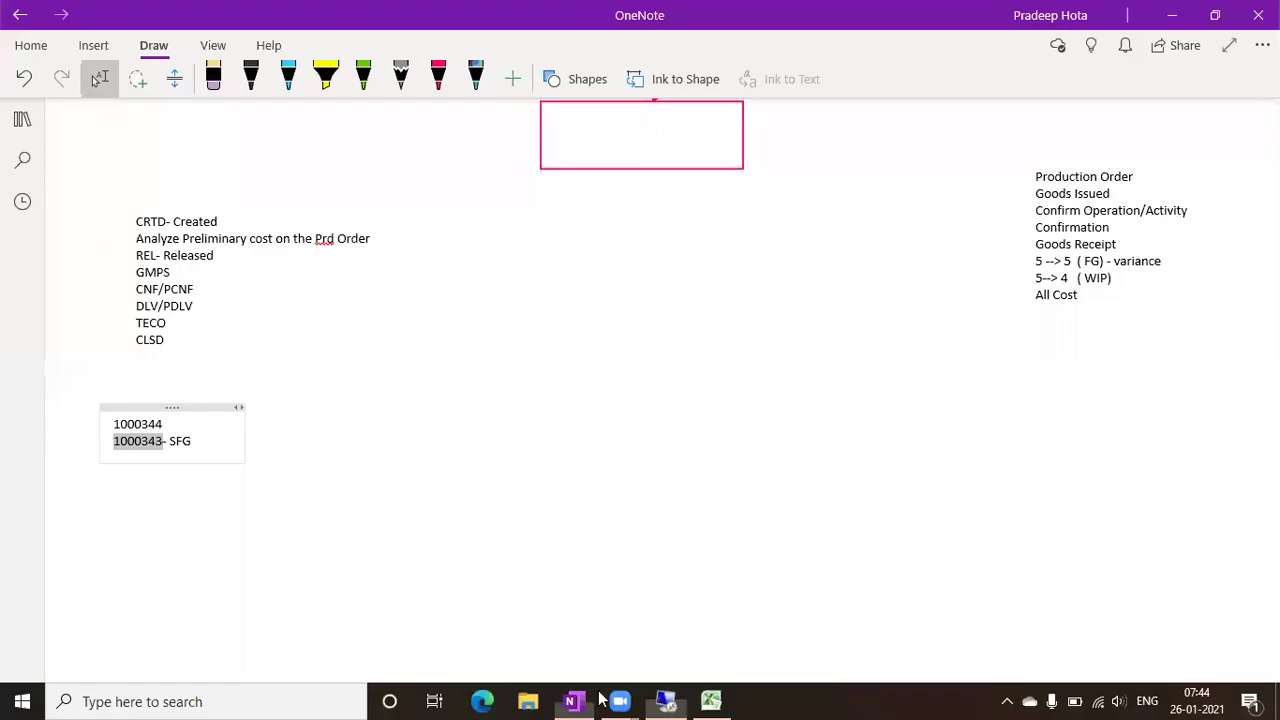
Record 'Goods issue' in B2 and document 49005 in C2 of Excel Sheet2, widening column B.
left_click(969, 11)
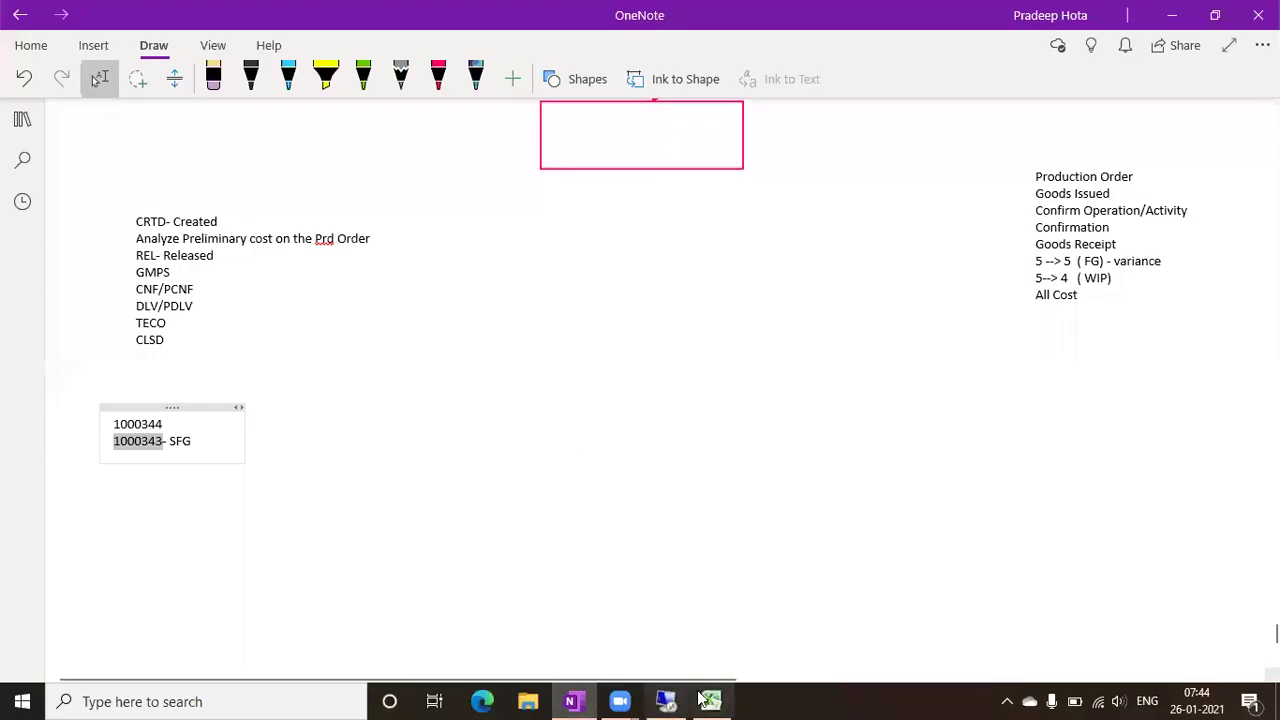
left_click(724, 698)
left_click(372, 292)
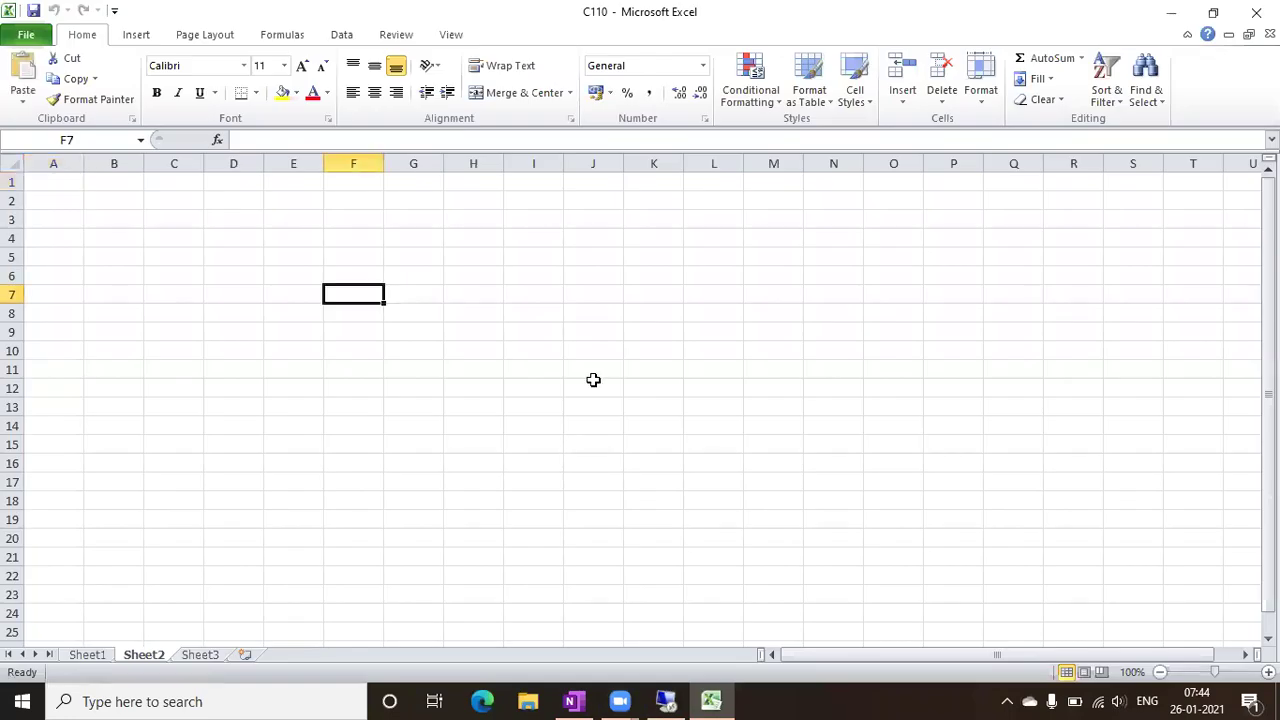
left_click(131, 199)
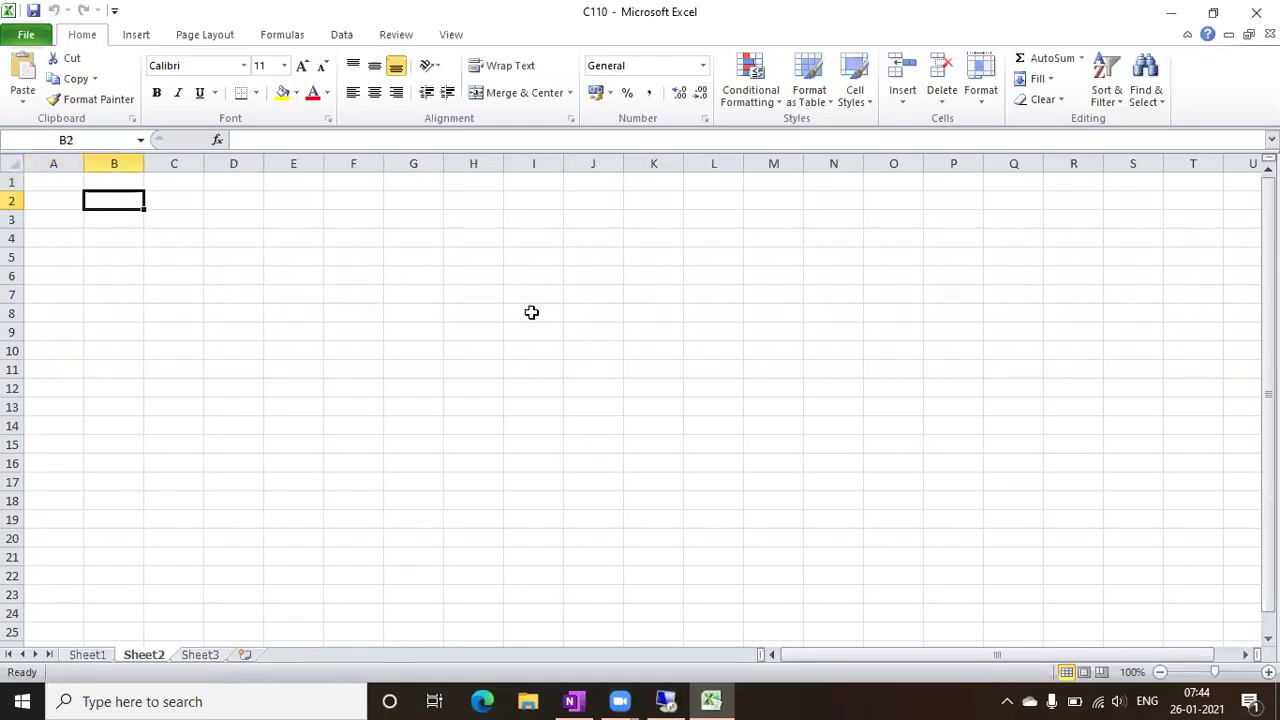
type("Goods i")
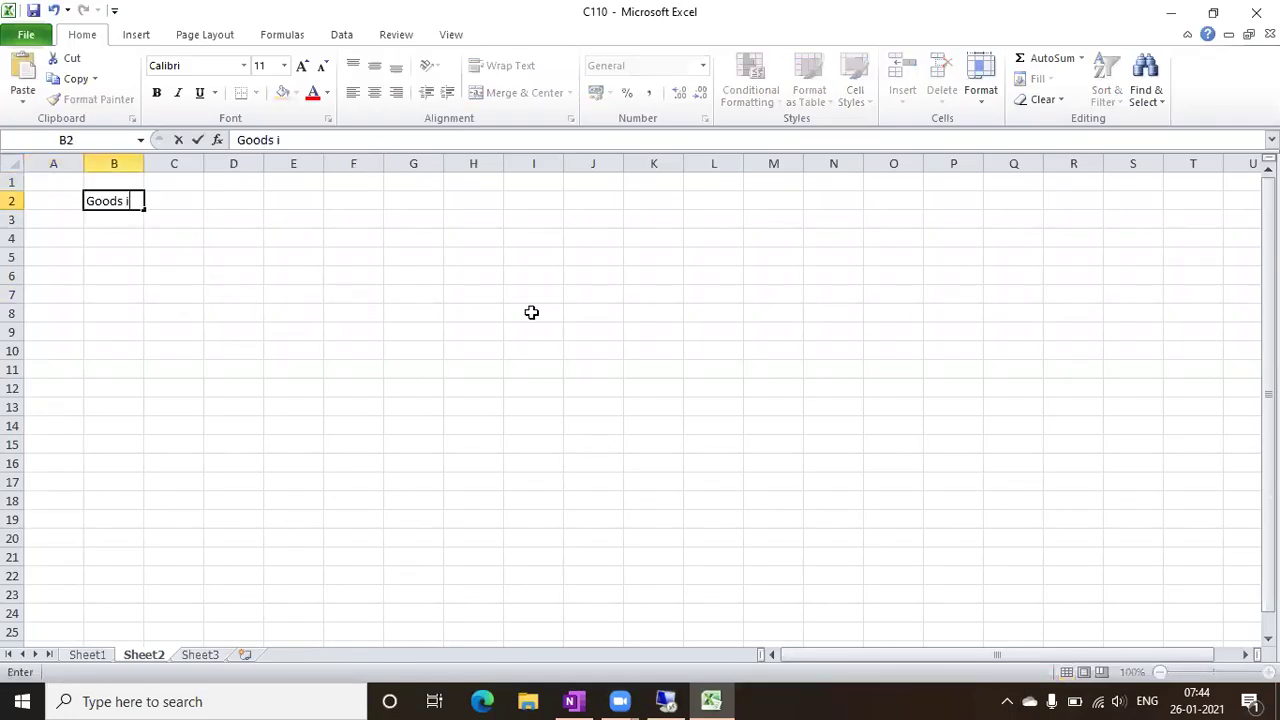
type("ssue")
key("Tab")
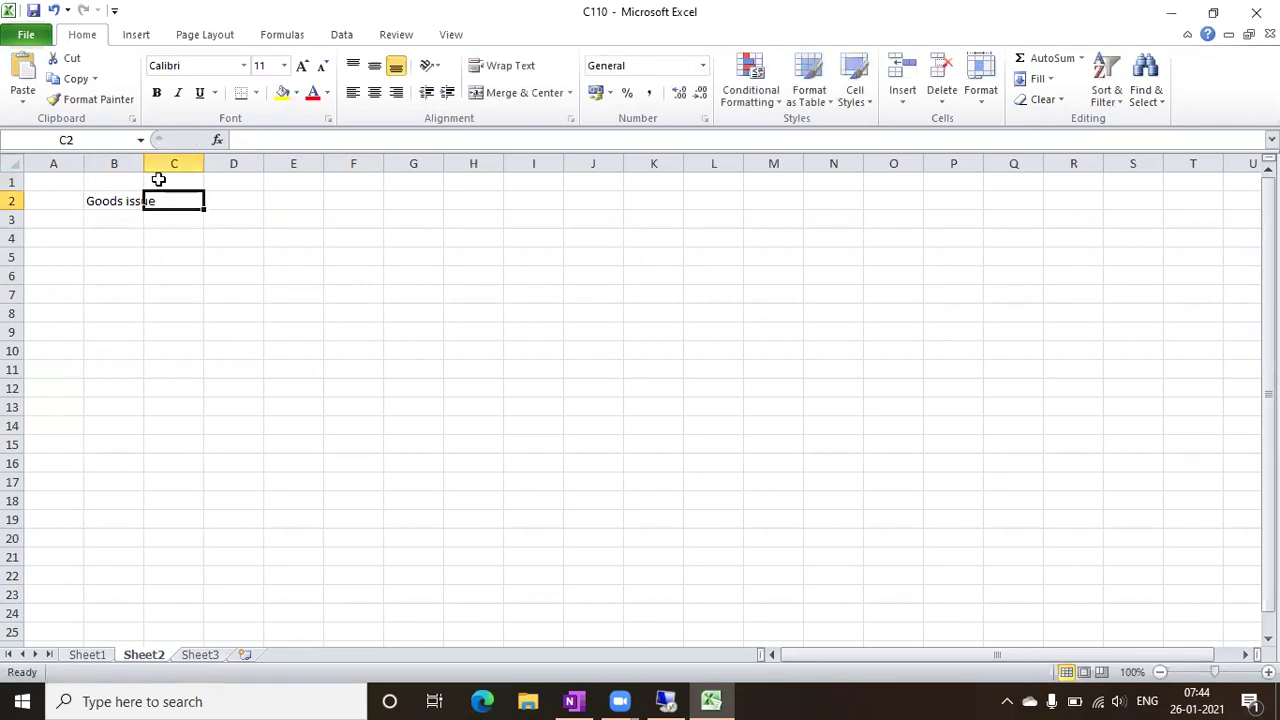
left_click_drag(137, 163, 475, 256)
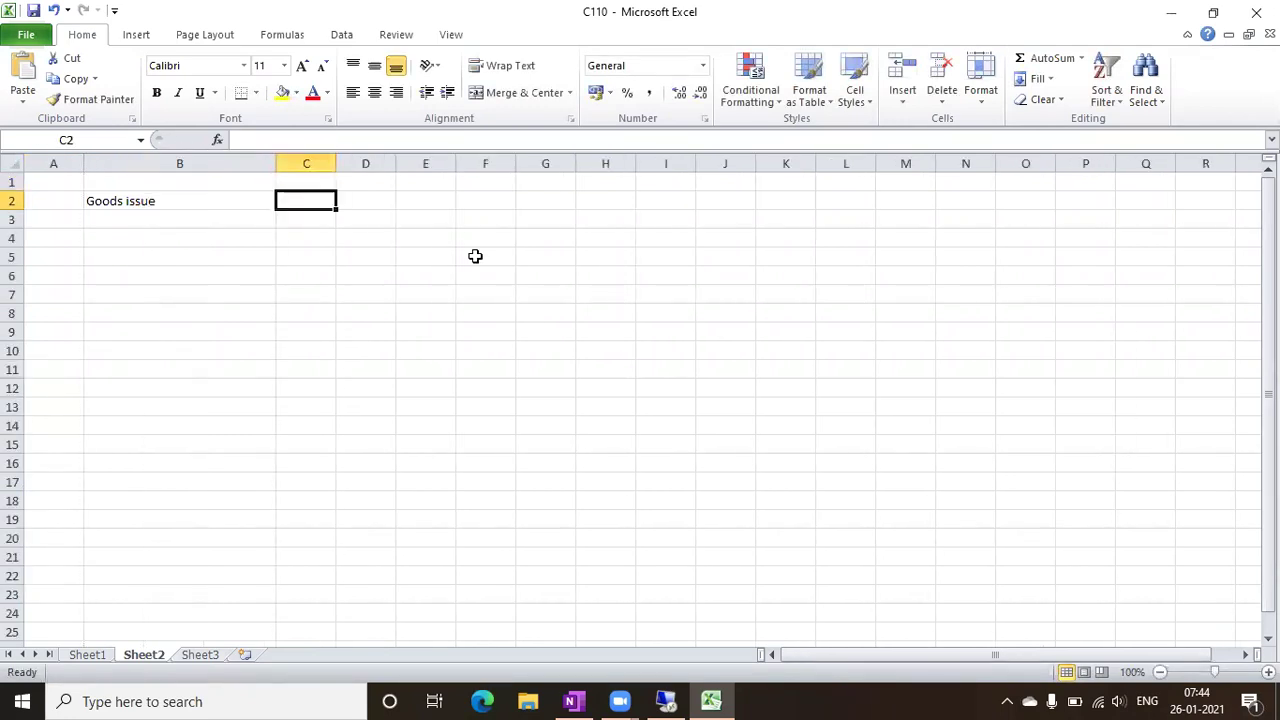
type("4900")
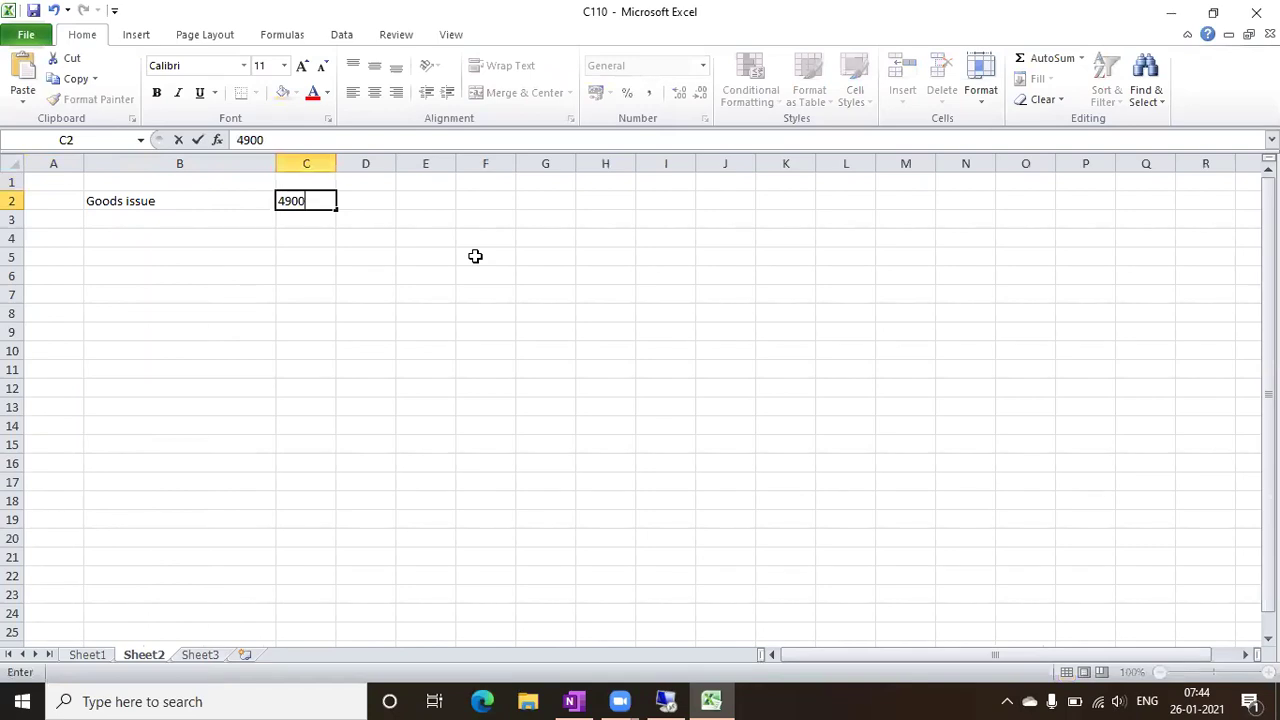
type("5")
key("ctrl+Return")
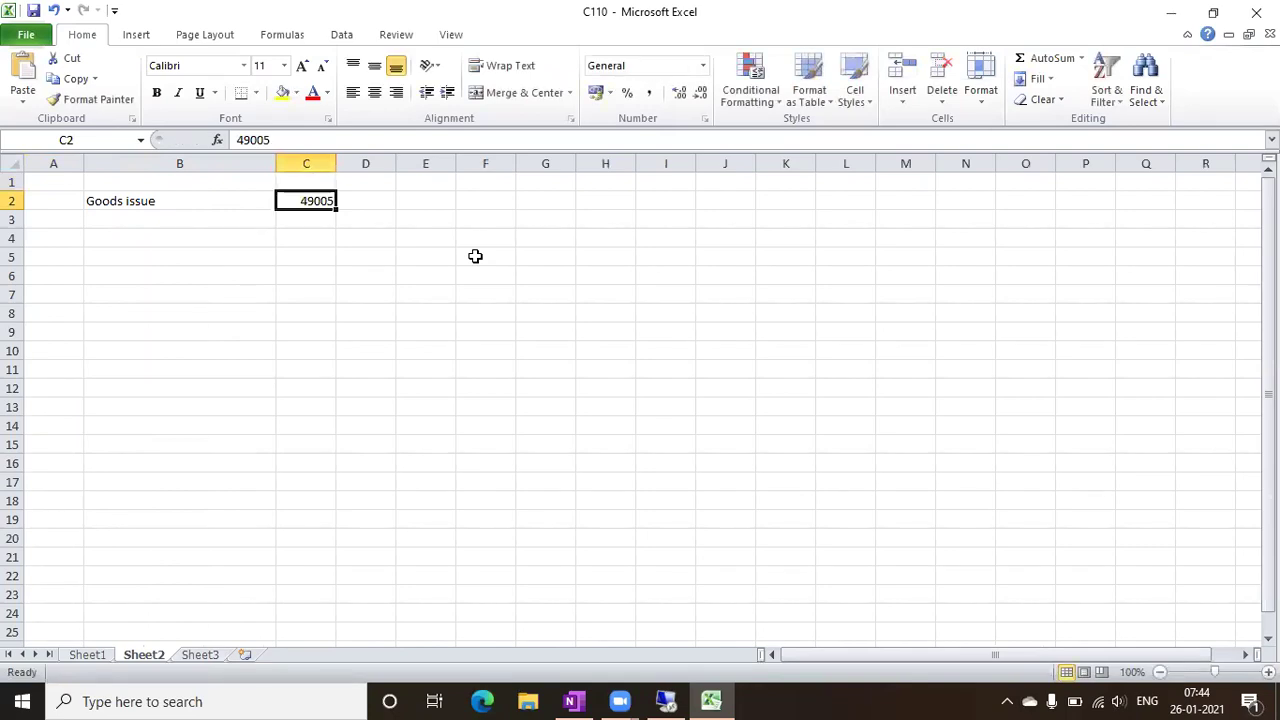
left_click(683, 703)
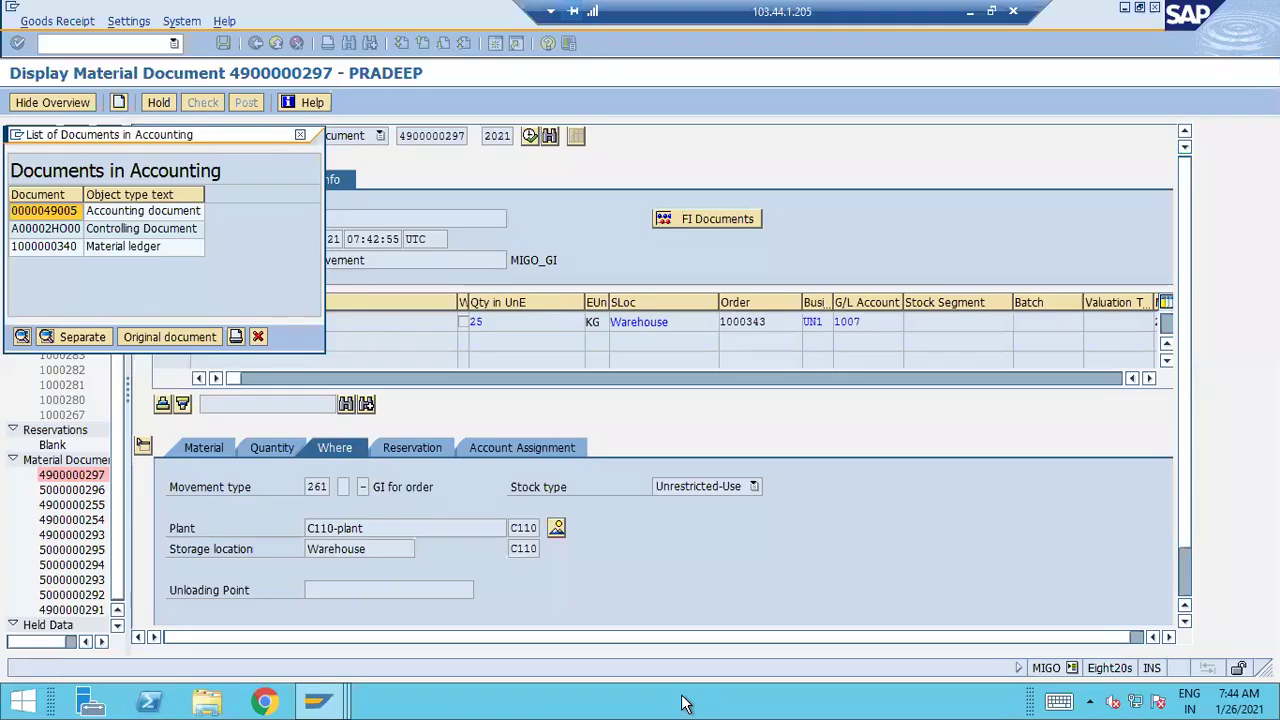
left_click(122, 234)
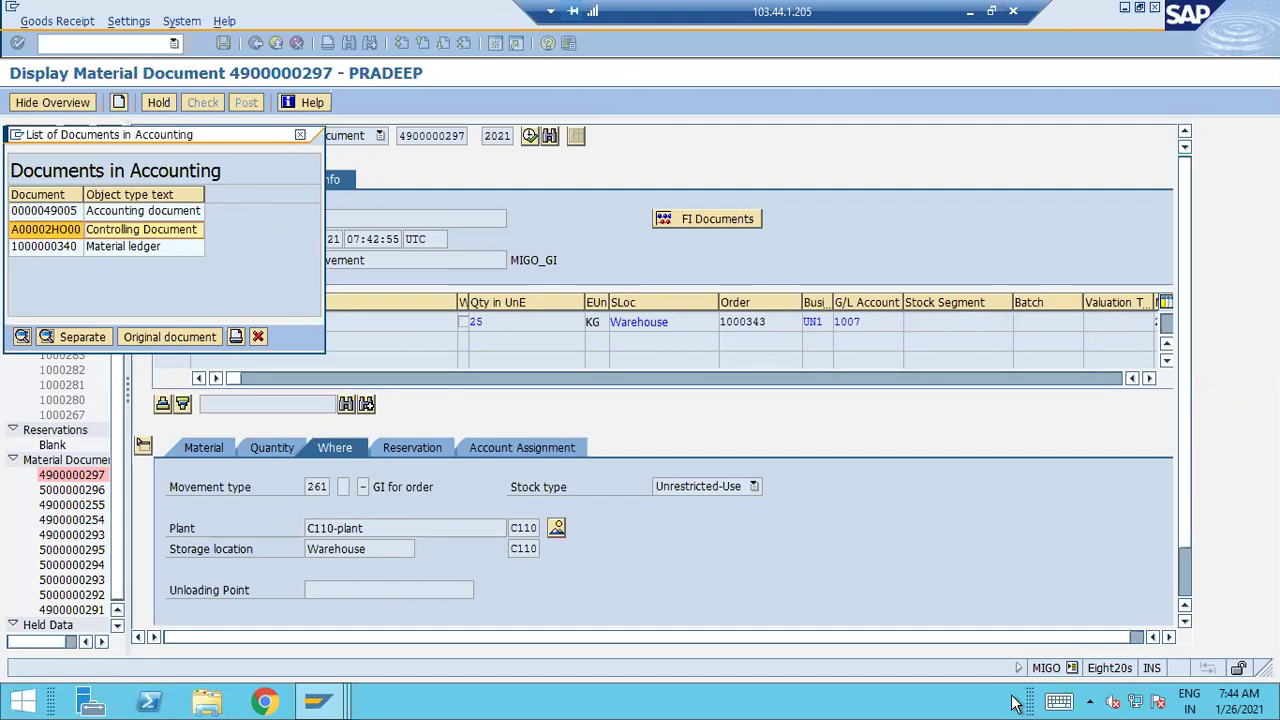
left_click(145, 248)
double_click(145, 248)
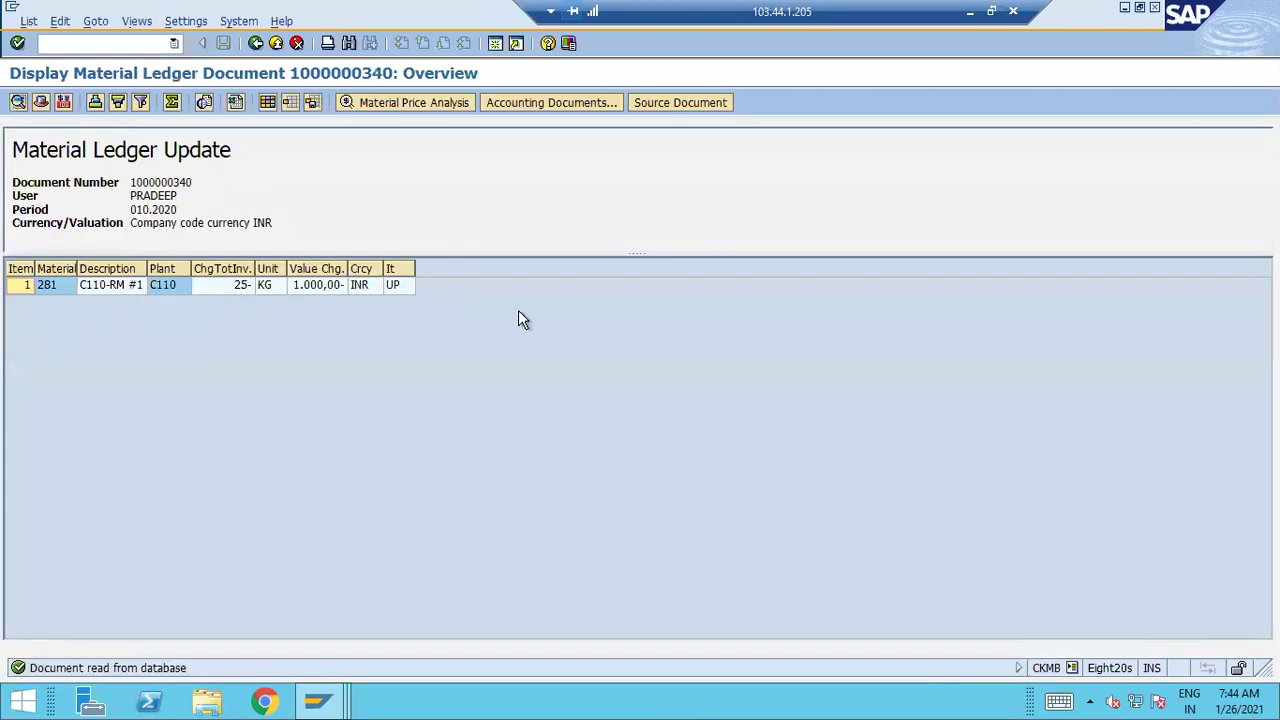
left_click(141, 288)
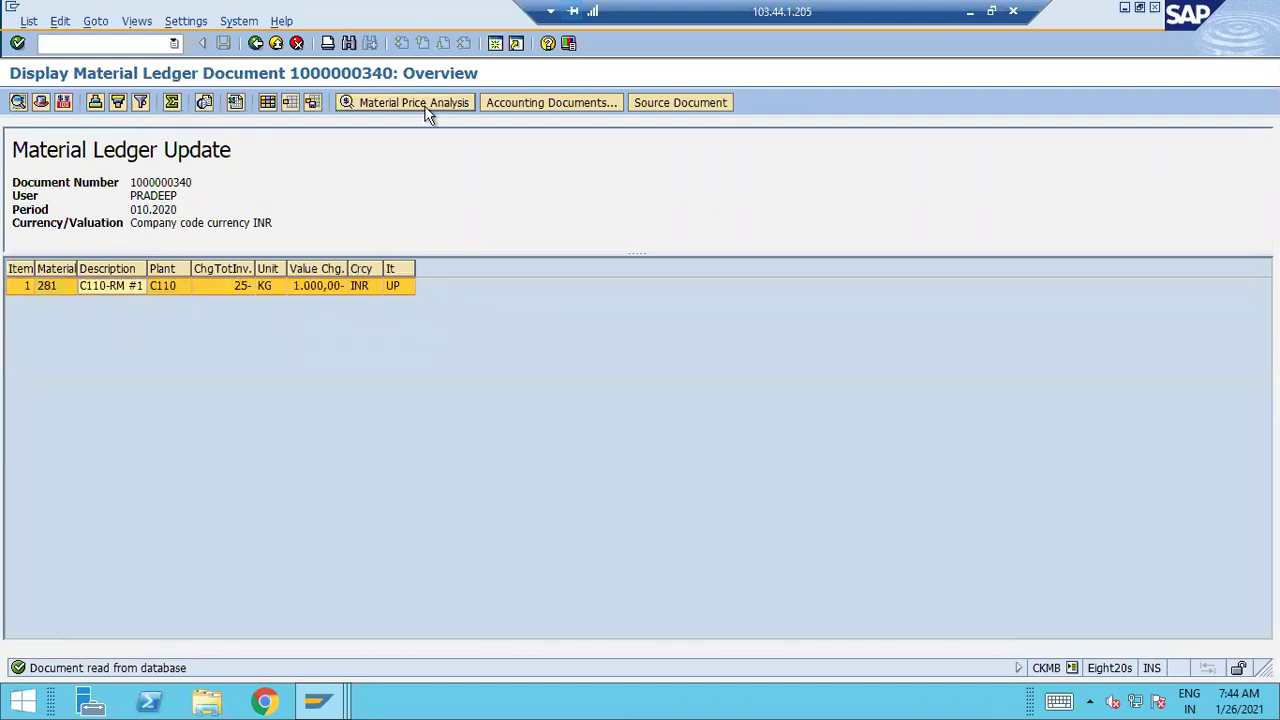
left_click(428, 106)
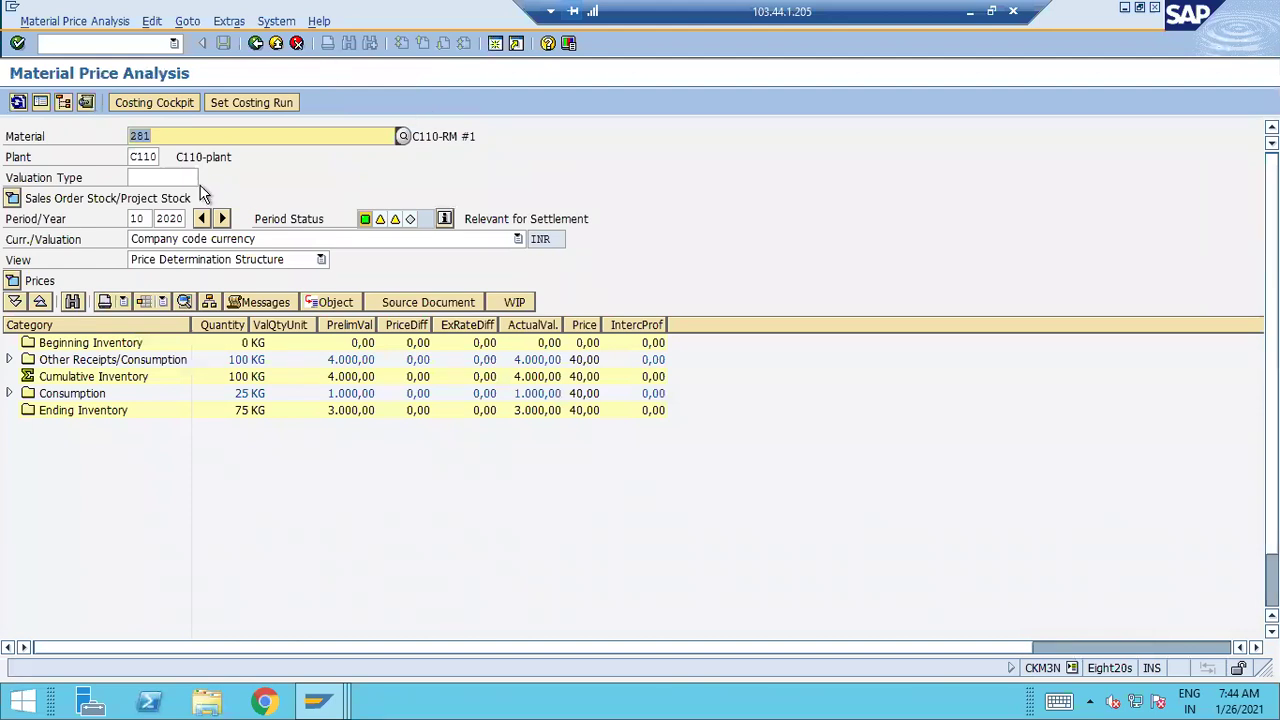
left_click(10, 394)
left_click(25, 411)
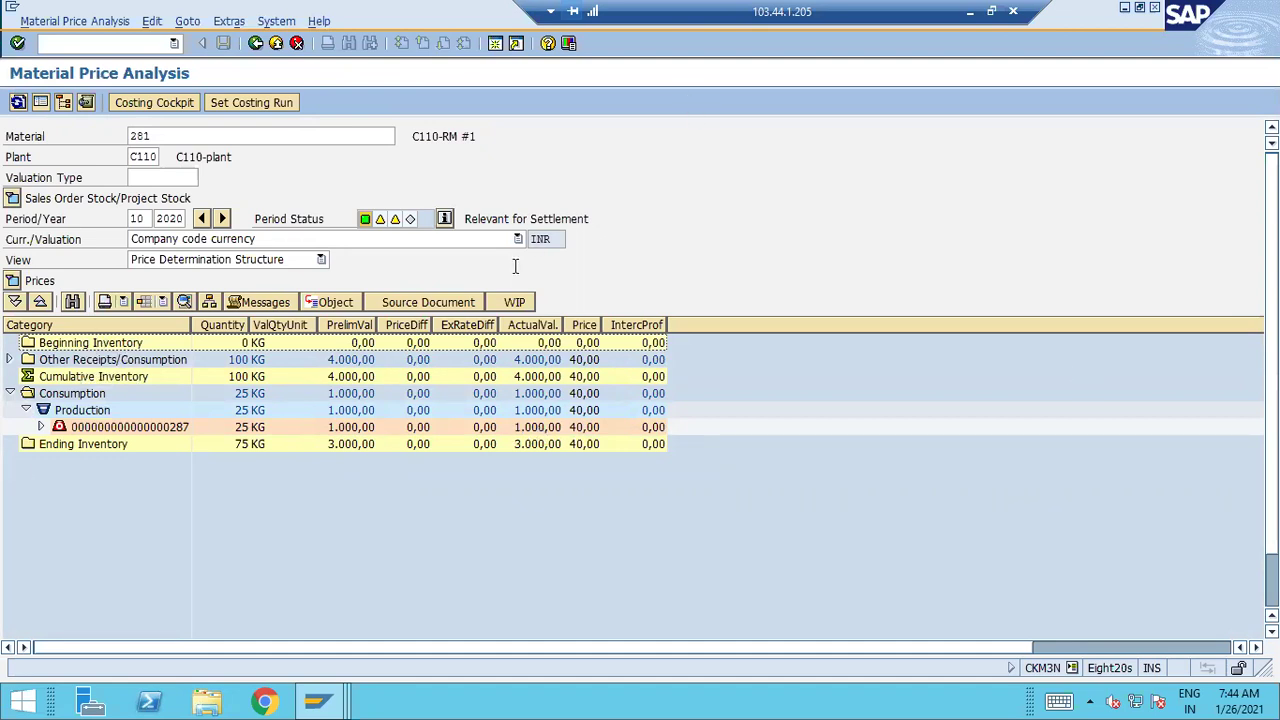
left_click(259, 43)
left_click(259, 43)
left_click(190, 229)
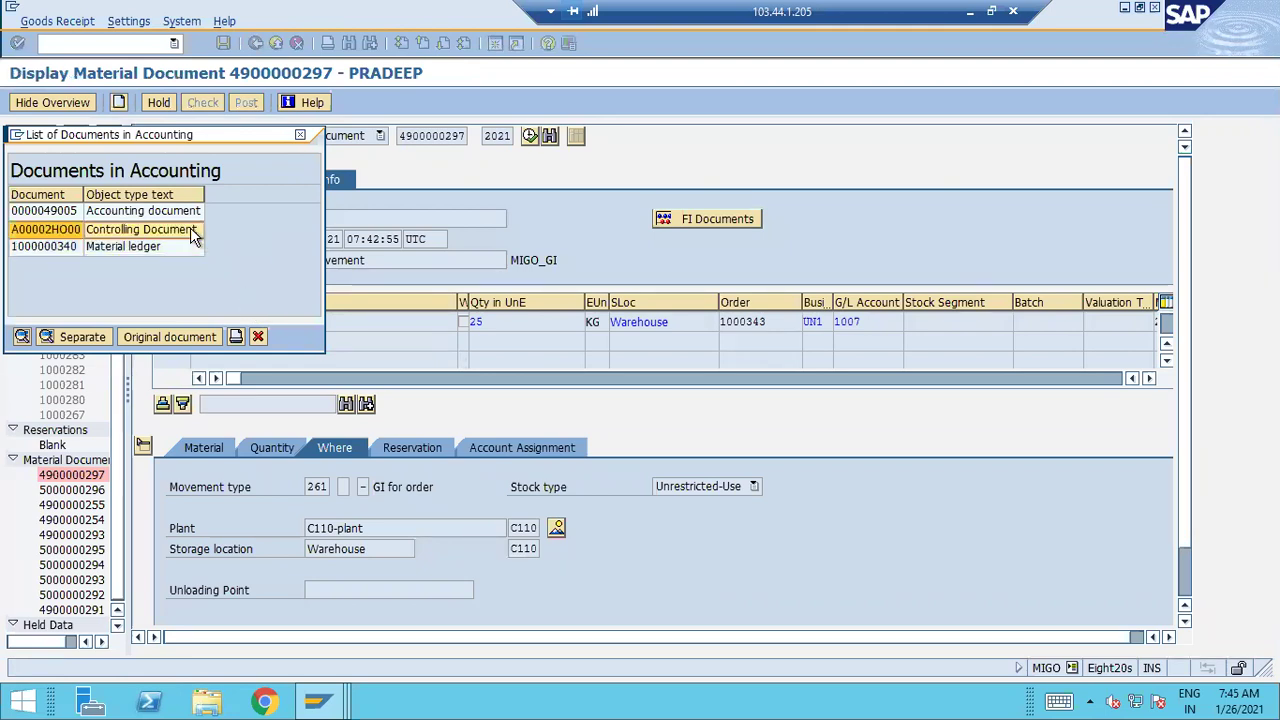
Open accounting document 49005 and launch the General Table Display in a new session.
left_click(153, 209)
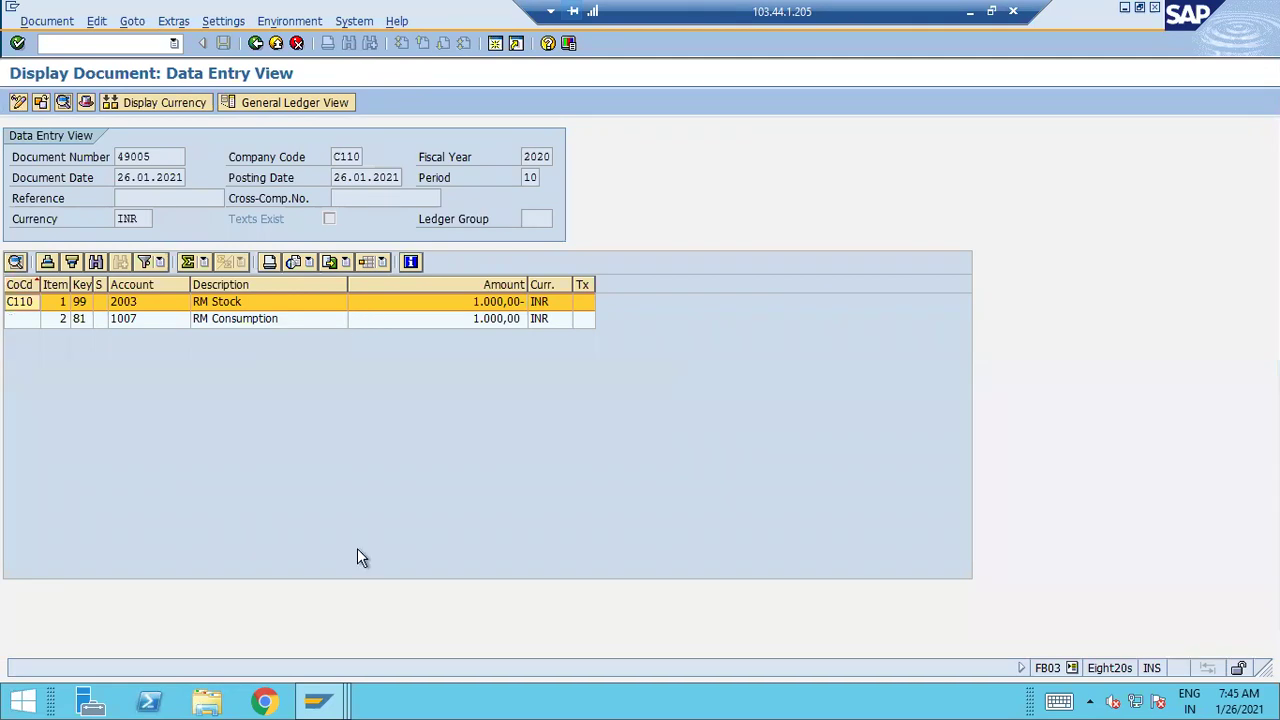
left_click(495, 43)
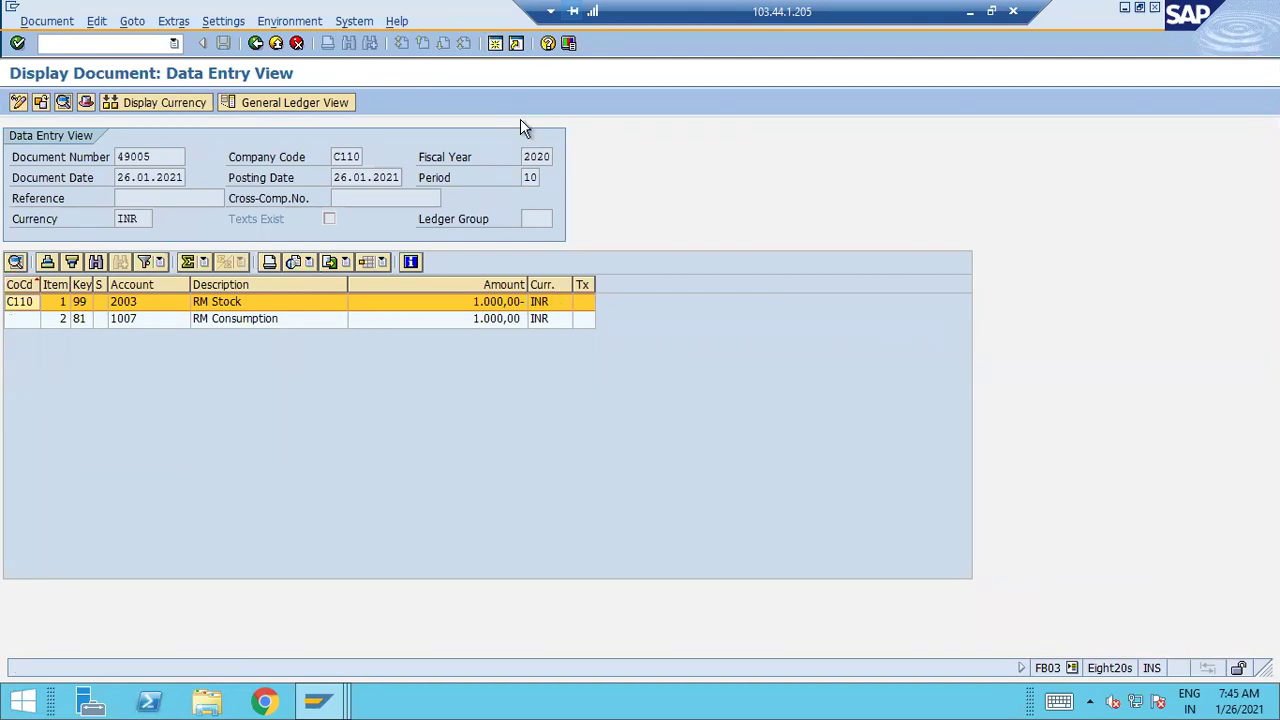
type("SE16N")
key("Return")
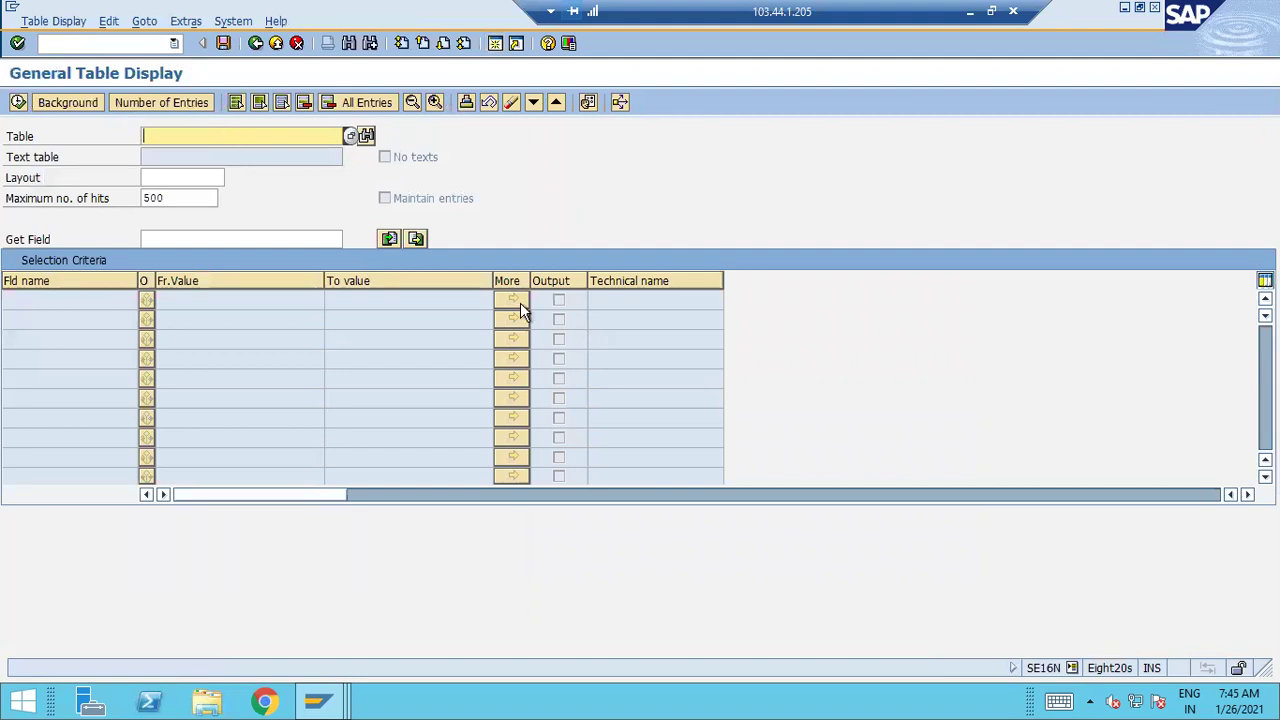
Go back to the accounting document window and start MIGO with /NMIGO.
key("alt+Tab")
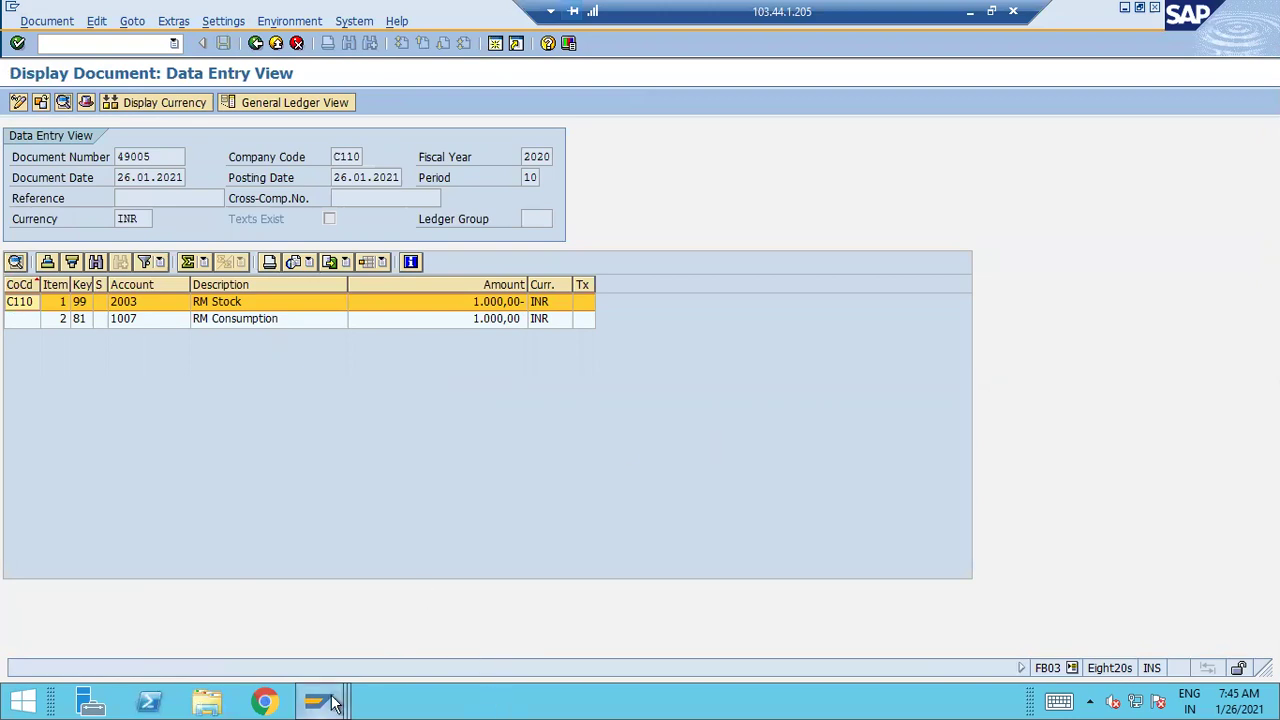
mouse_move(333, 703)
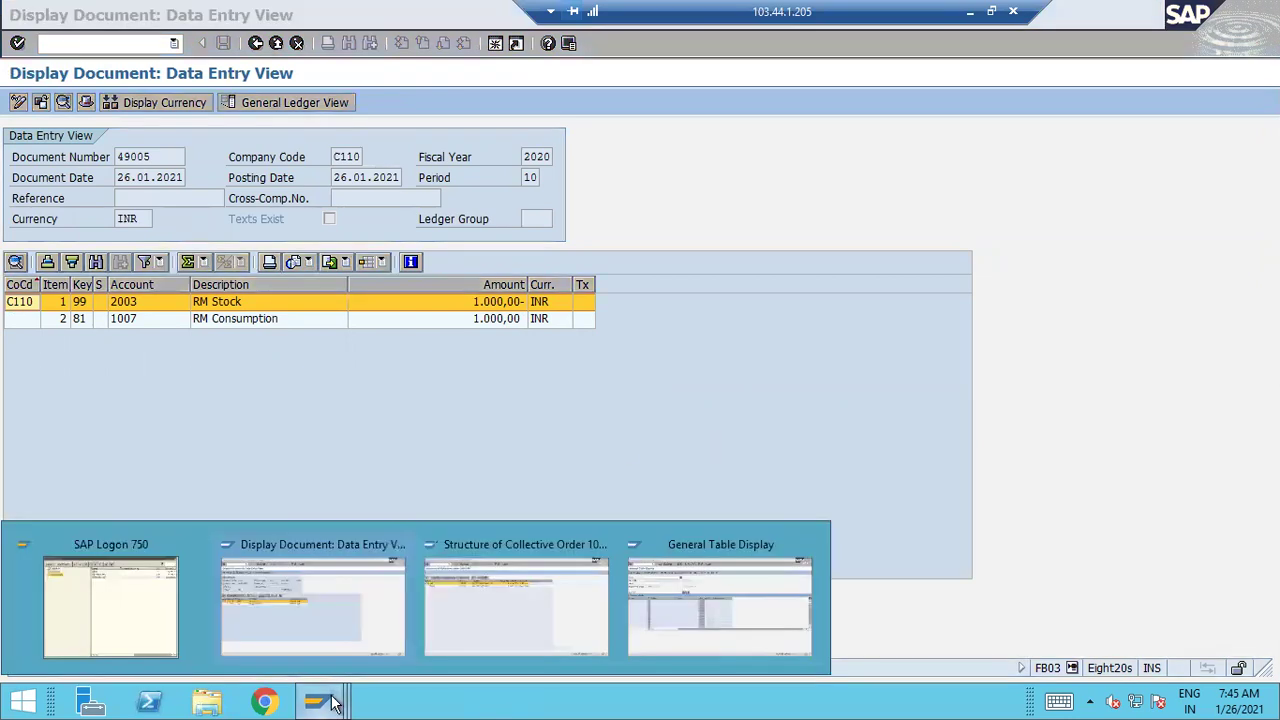
left_click(342, 614)
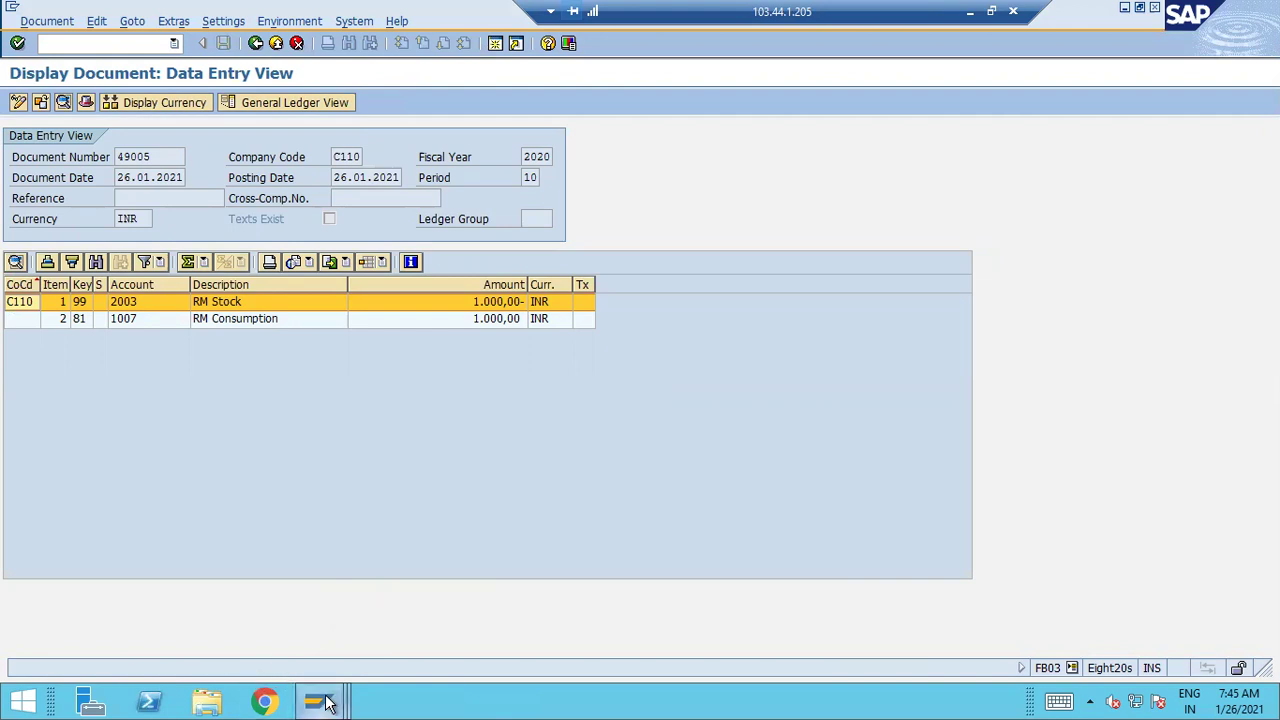
mouse_move(327, 703)
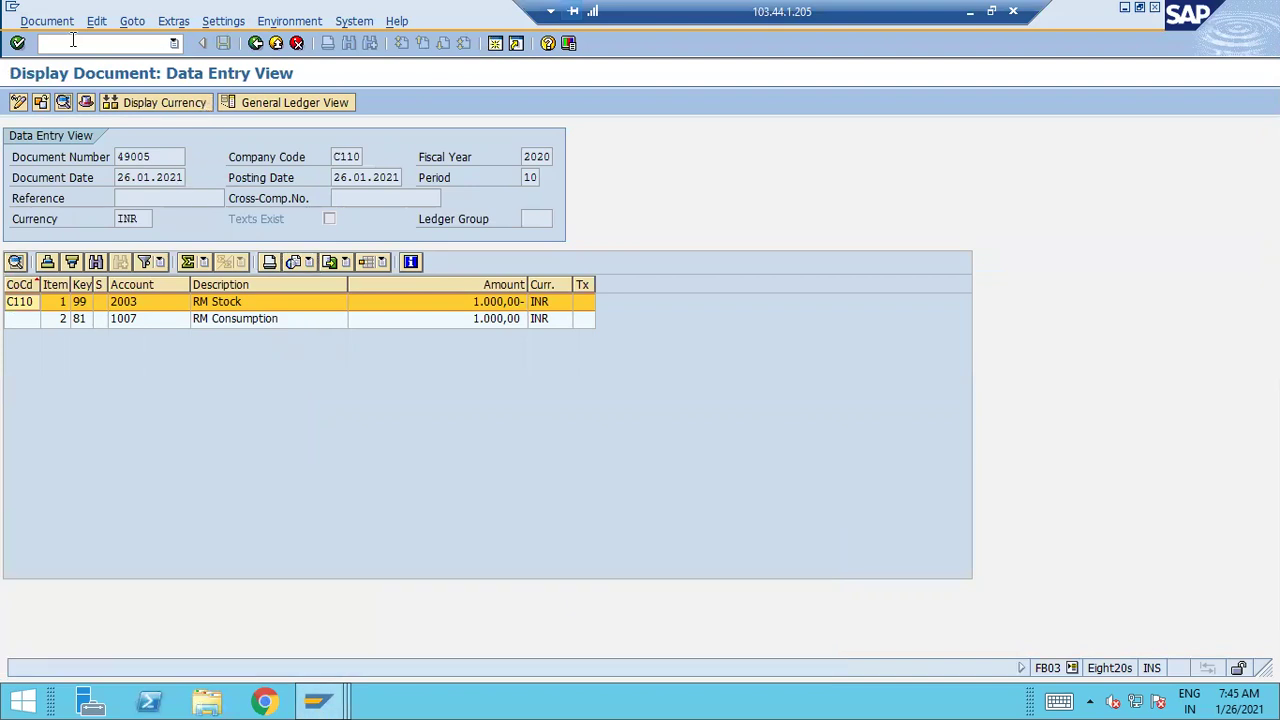
type("/NMIGO")
key("Return")
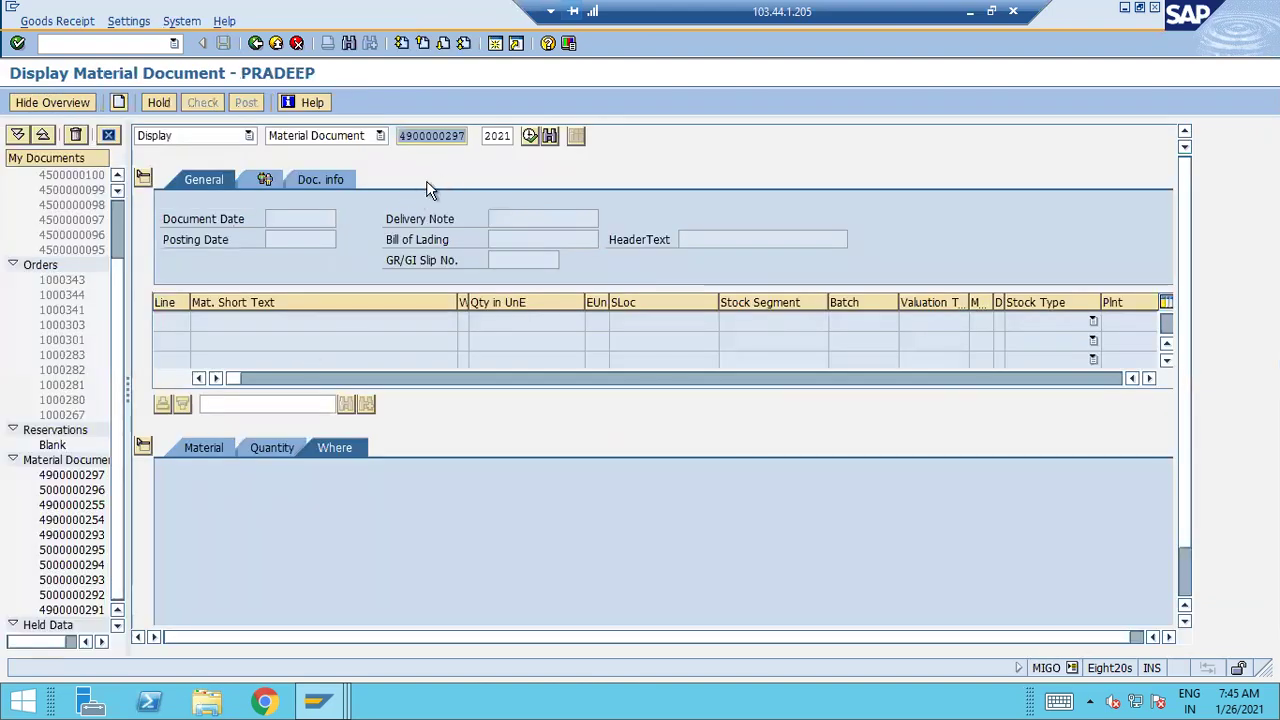
Set up a Goods Issue against order 1000343 and load its components.
left_click(205, 137)
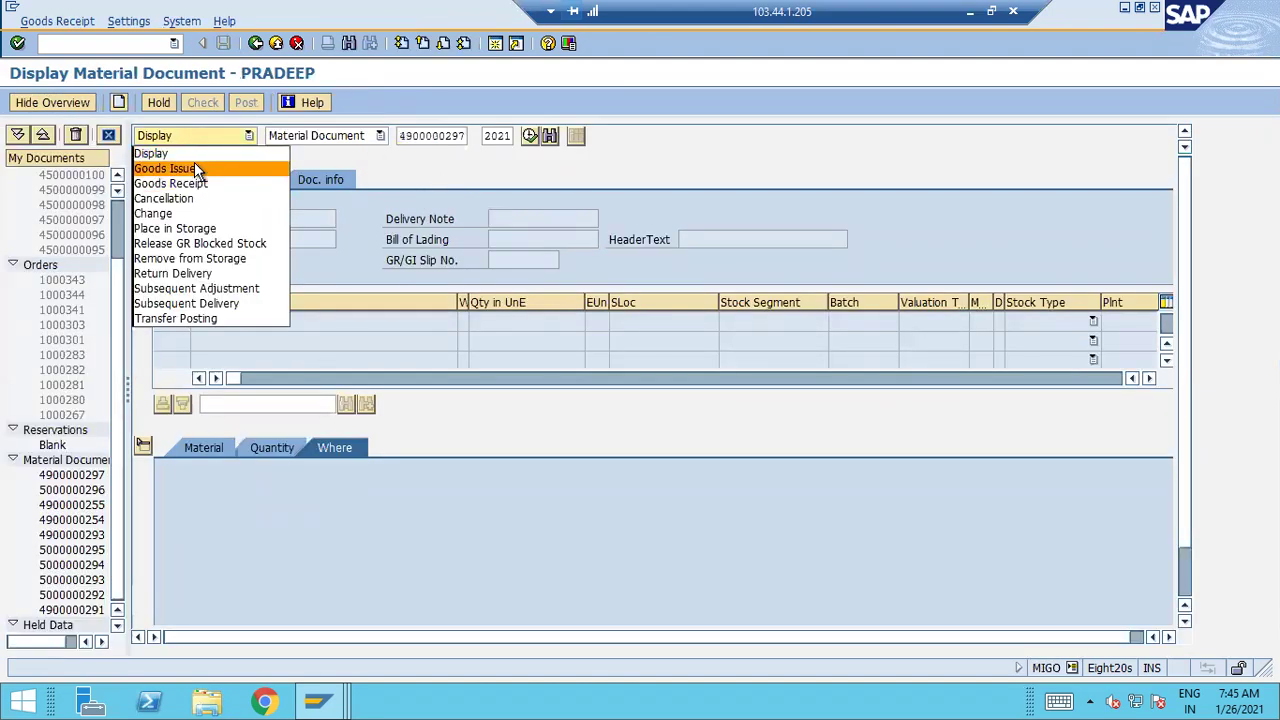
left_click(195, 167)
left_click(326, 141)
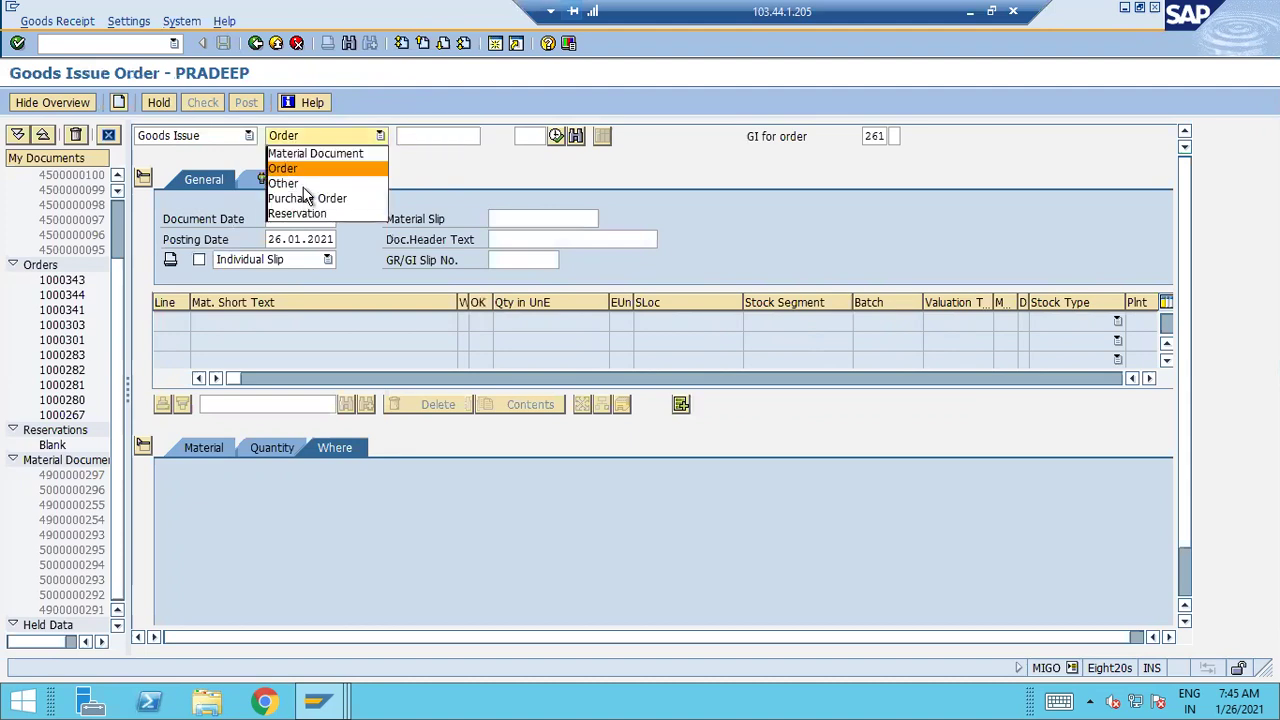
left_click(305, 199)
left_click(326, 137)
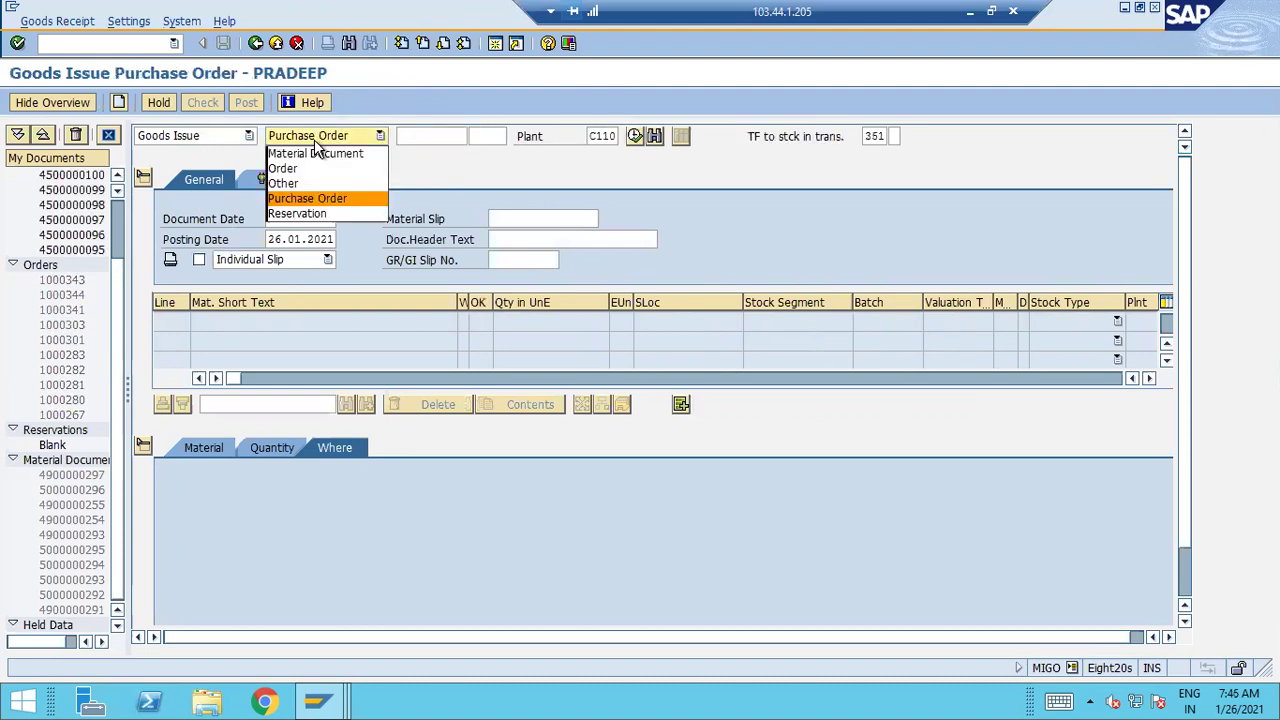
left_click(303, 168)
type("1000343")
left_click(556, 135)
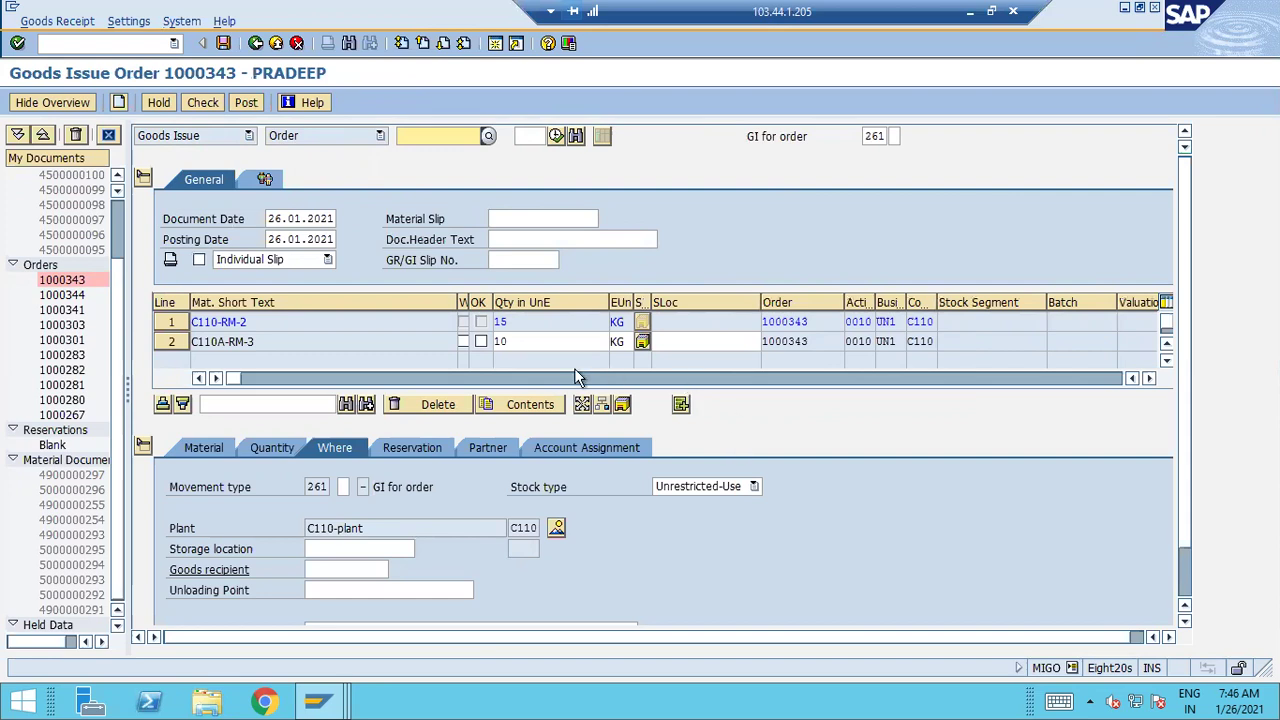
Mark both items OK and set storage location C110 (Warehouse).
left_click(481, 341)
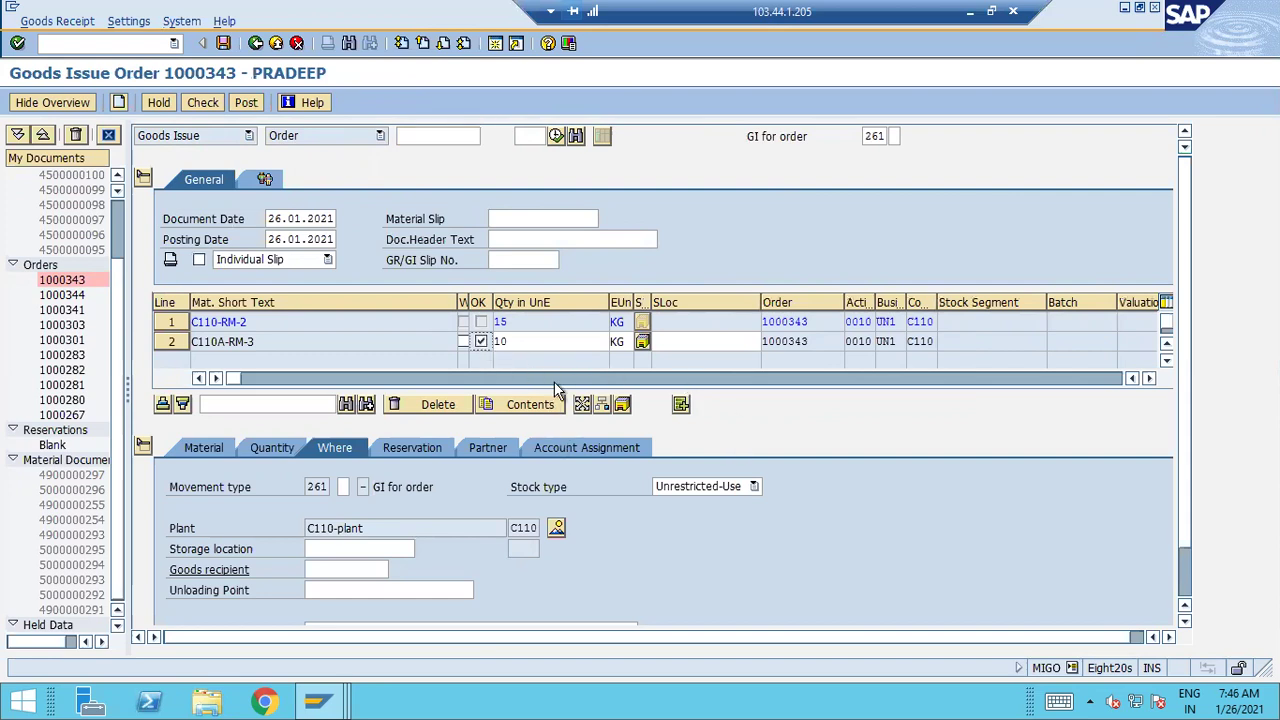
left_click(358, 548)
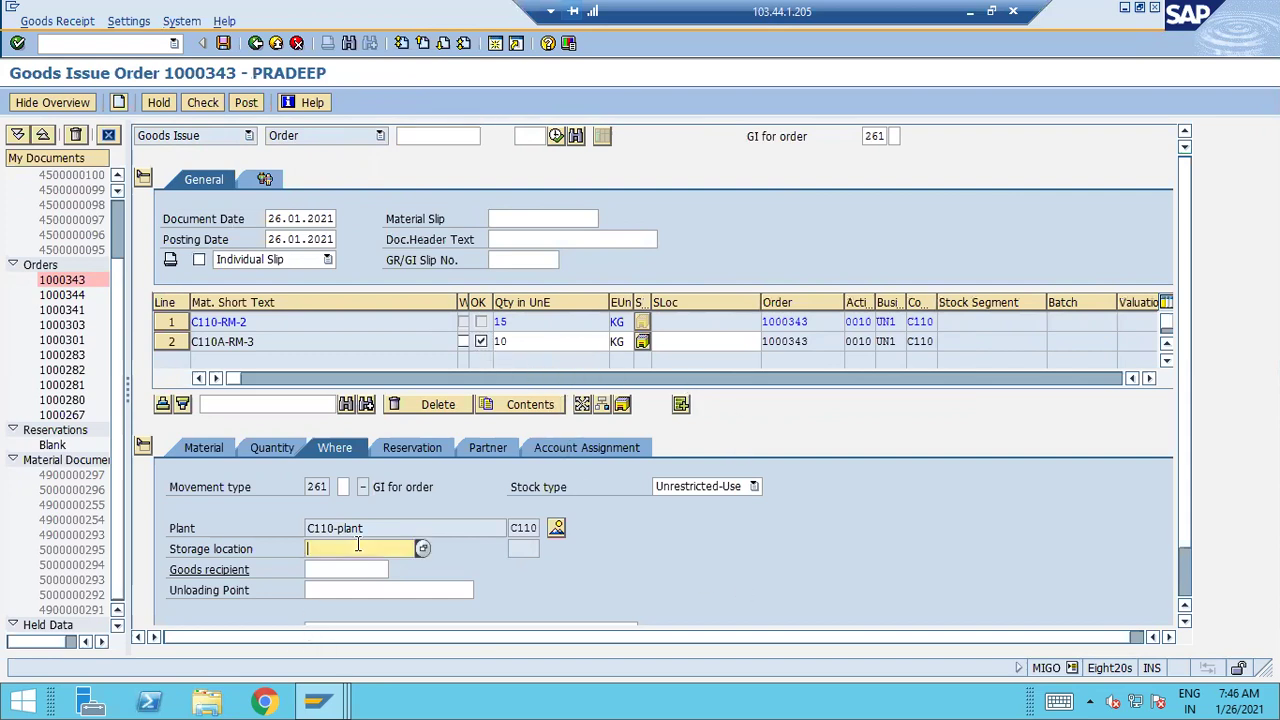
type("C110")
key("Return")
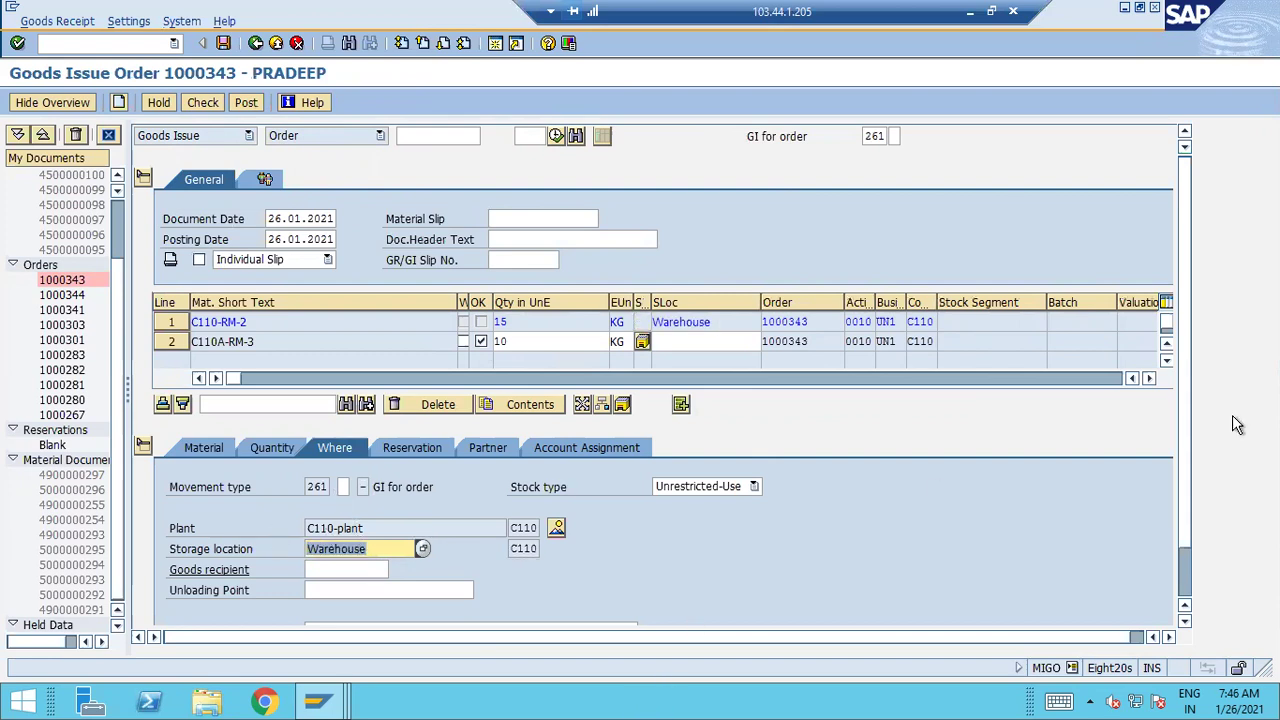
scroll(1204, 531, "down", 1)
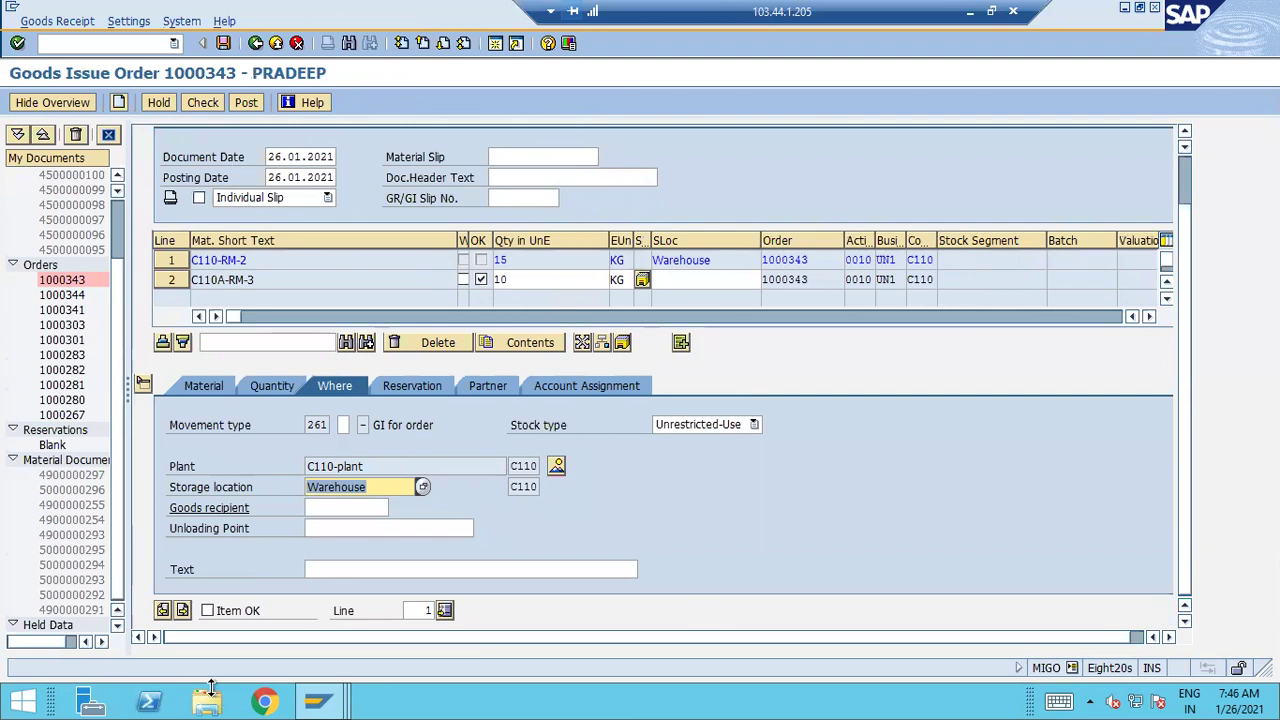
left_click(224, 610)
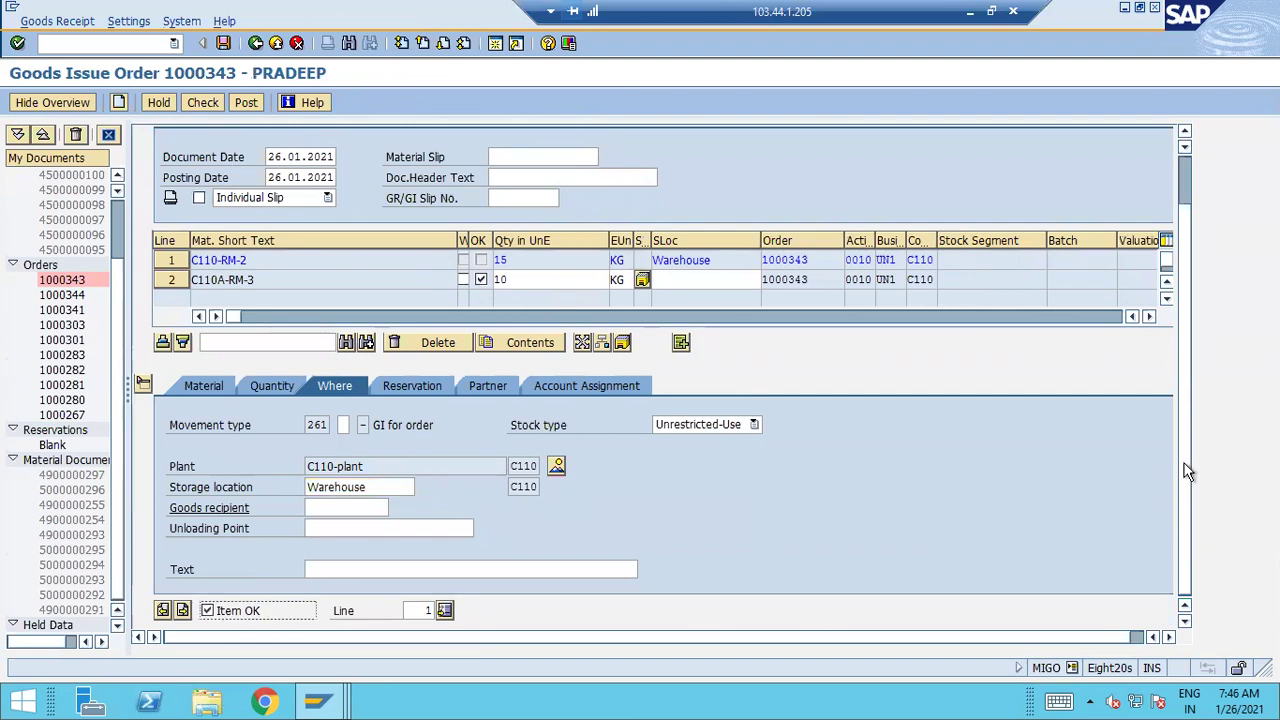
scroll(1200, 250, "up", 1)
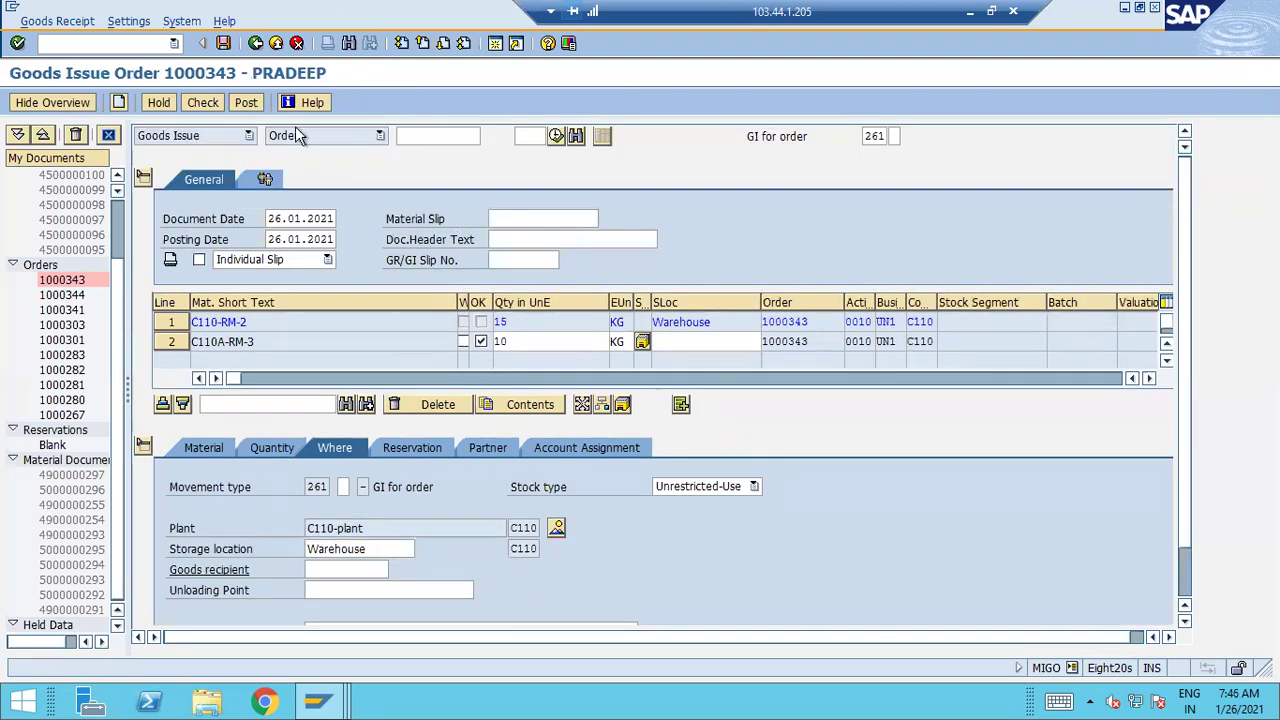
left_click(206, 103)
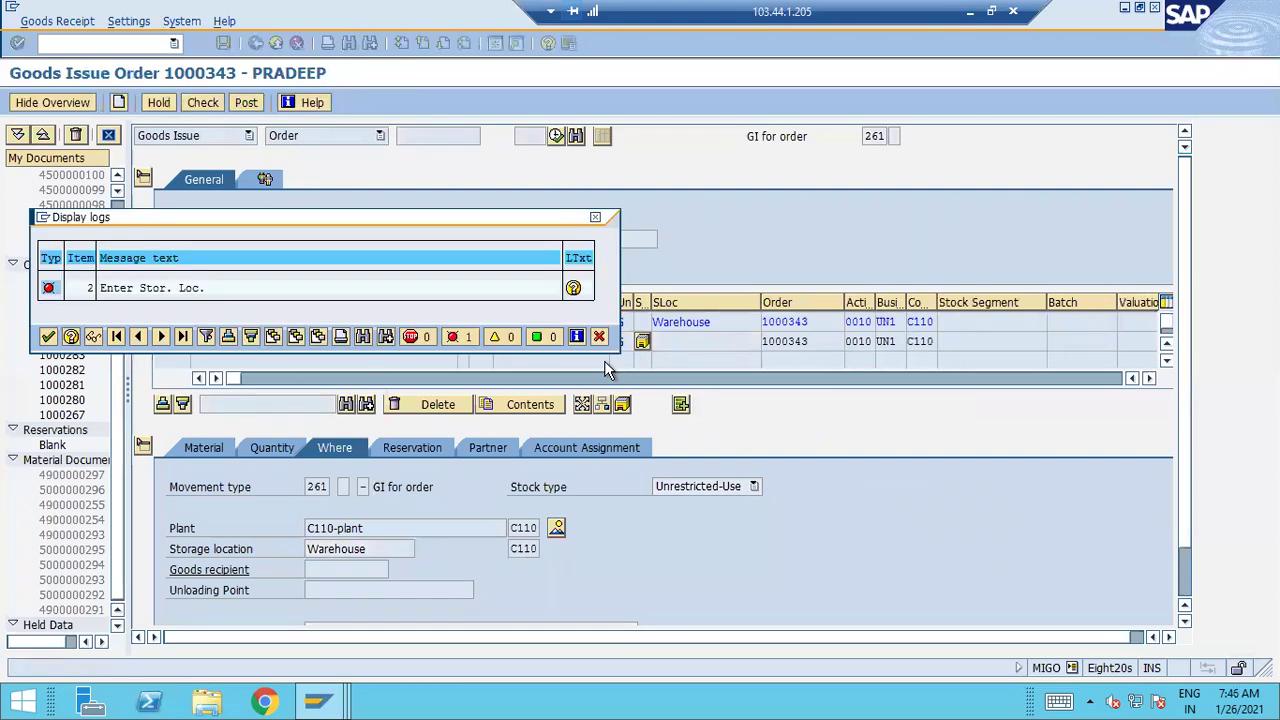
left_click(595, 217)
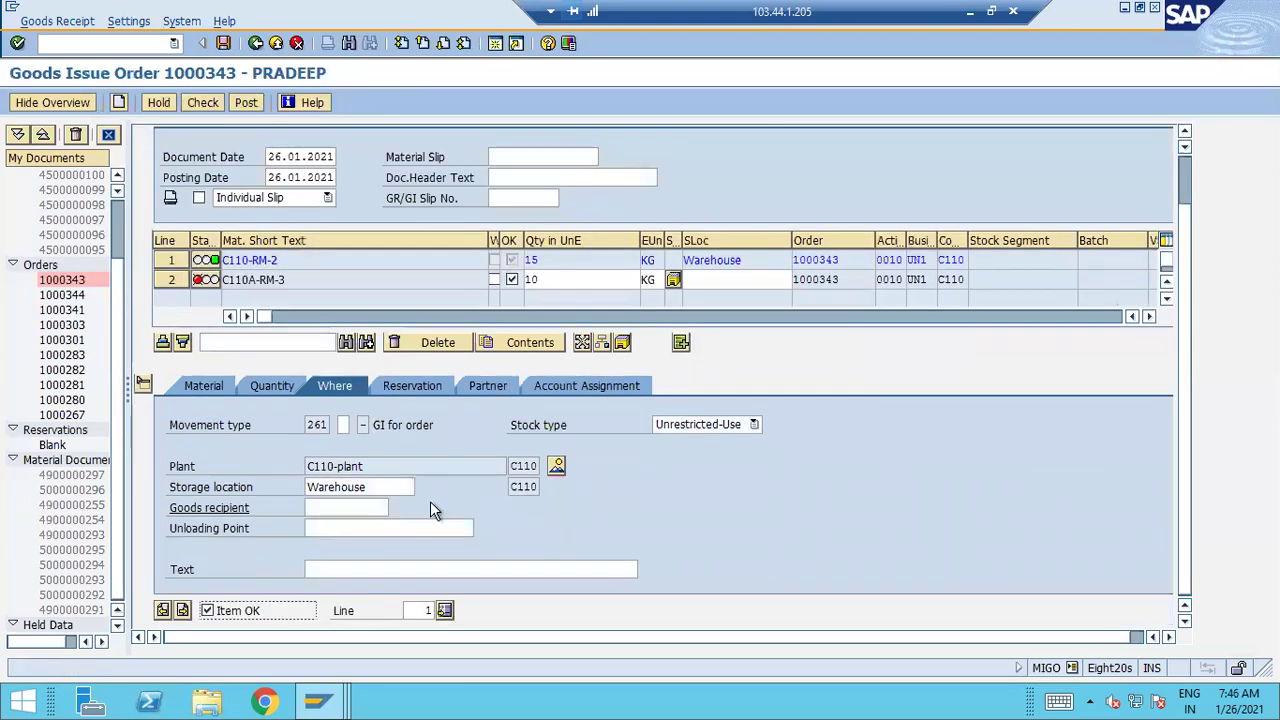
left_click(340, 507)
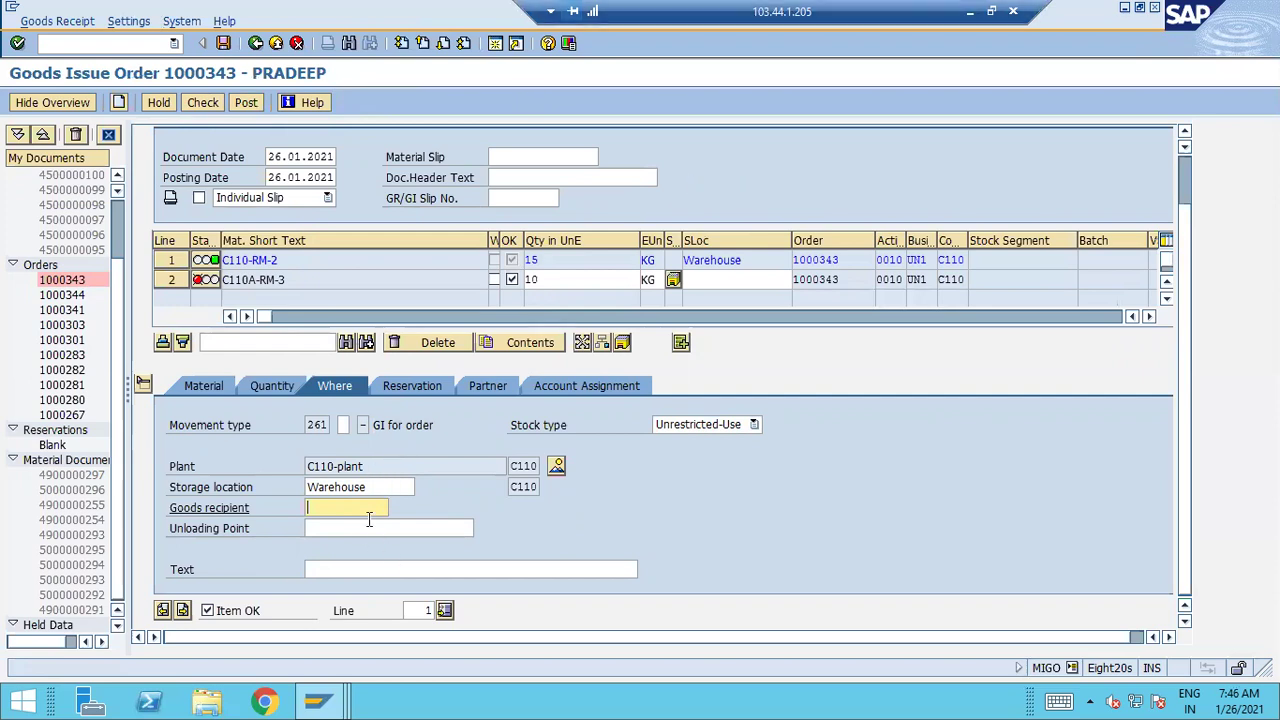
left_click(202, 102)
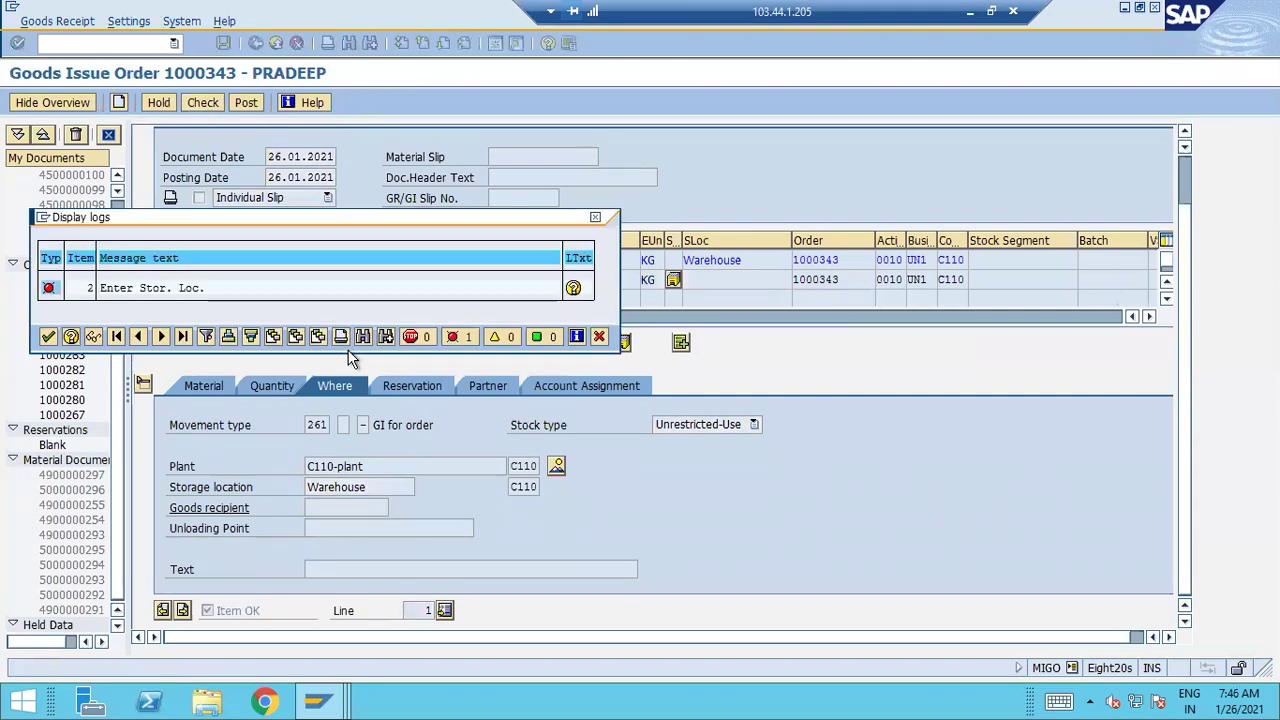
key("Return")
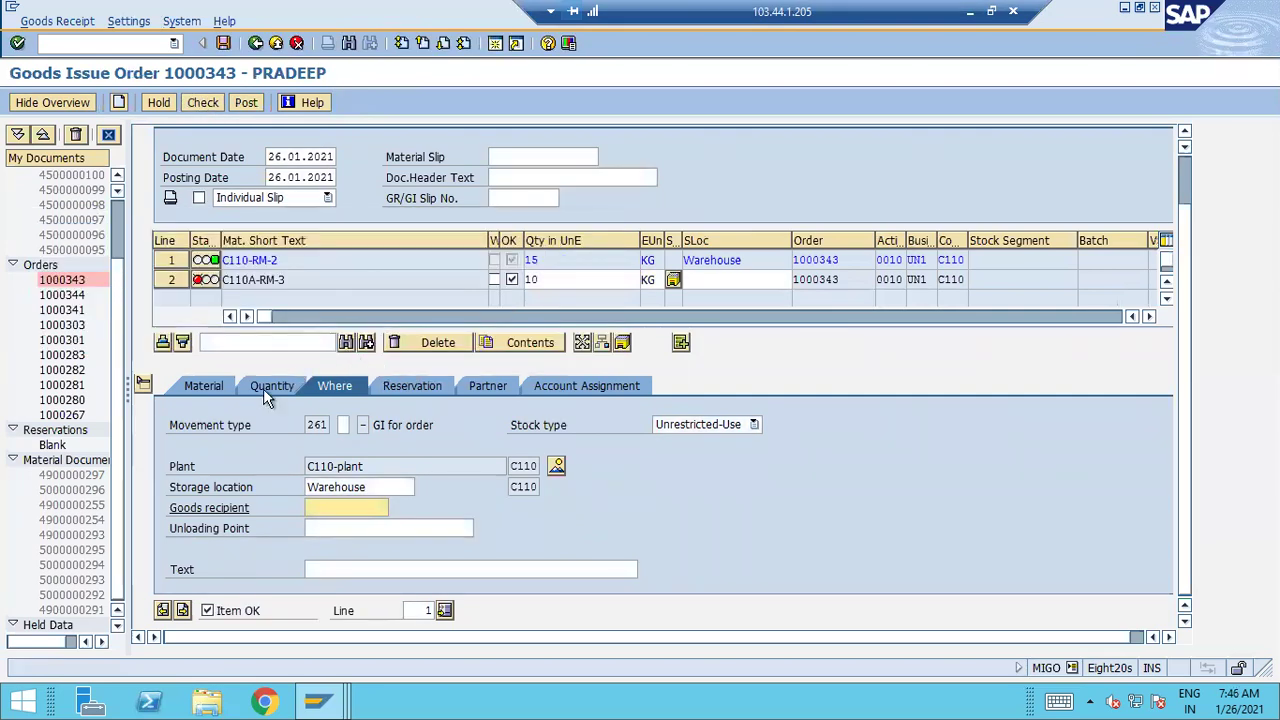
left_click(205, 386)
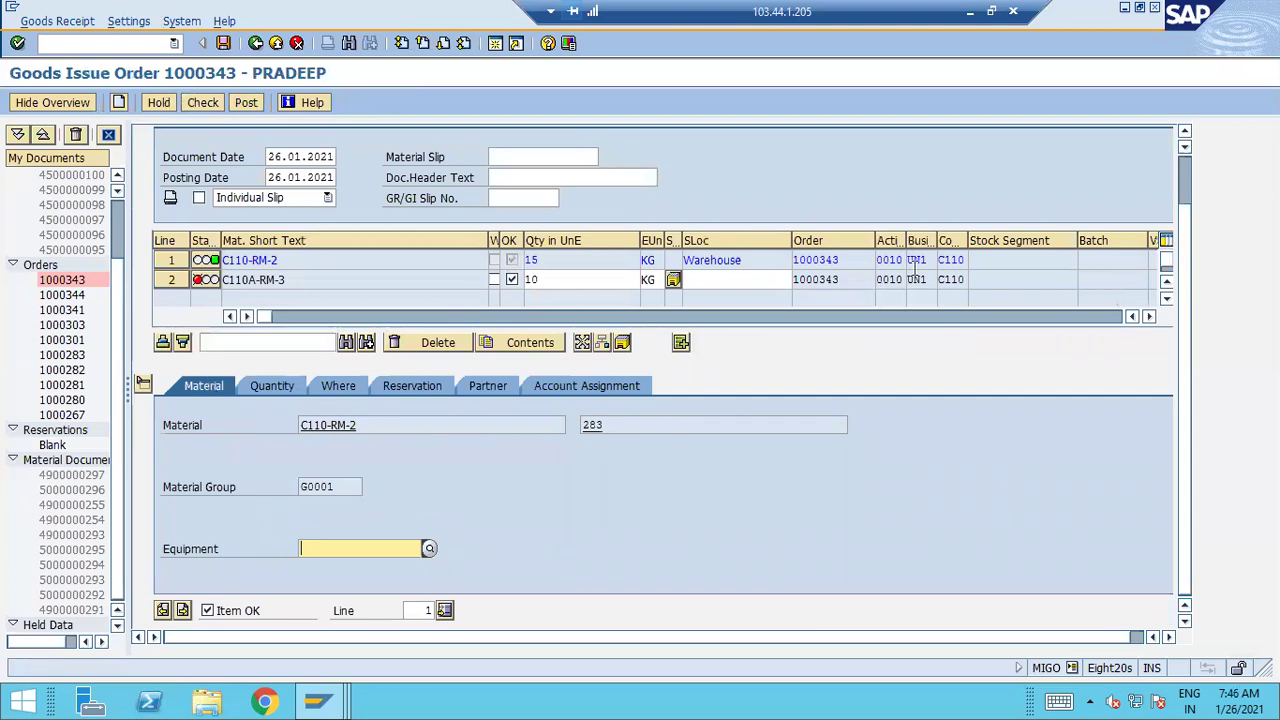
left_click(749, 280)
type("C110")
key("Return")
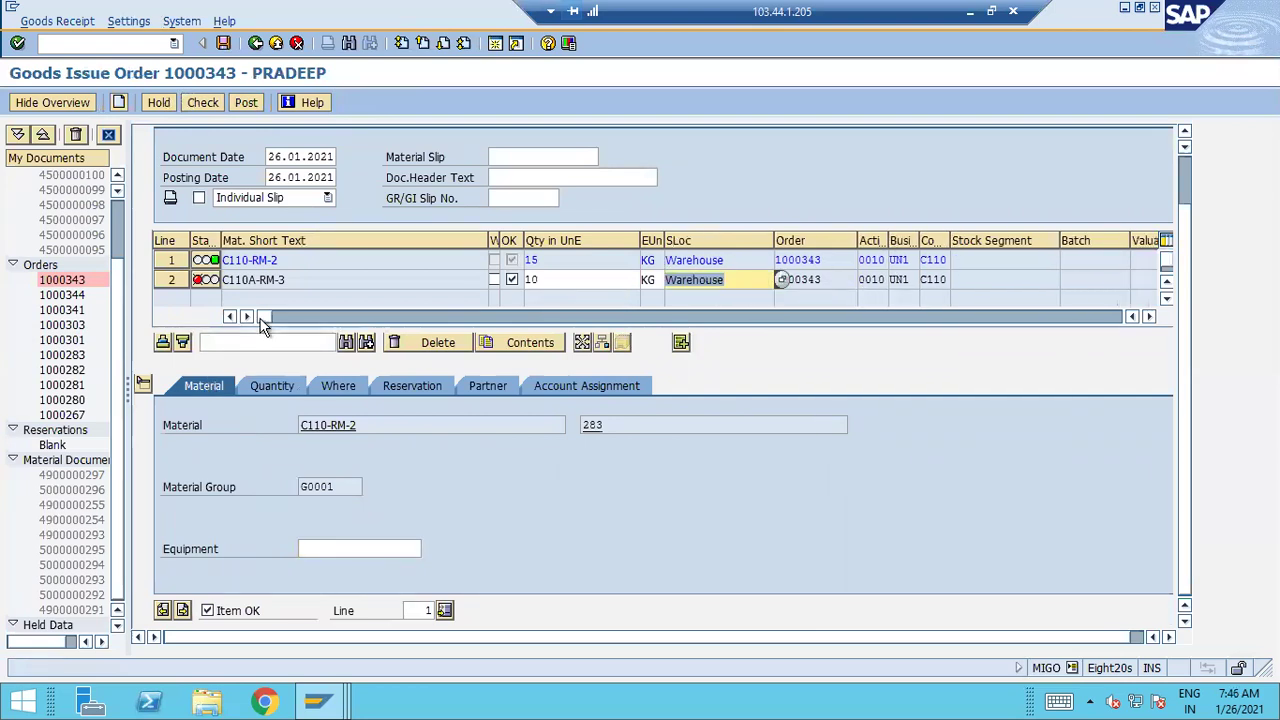
left_click(197, 102)
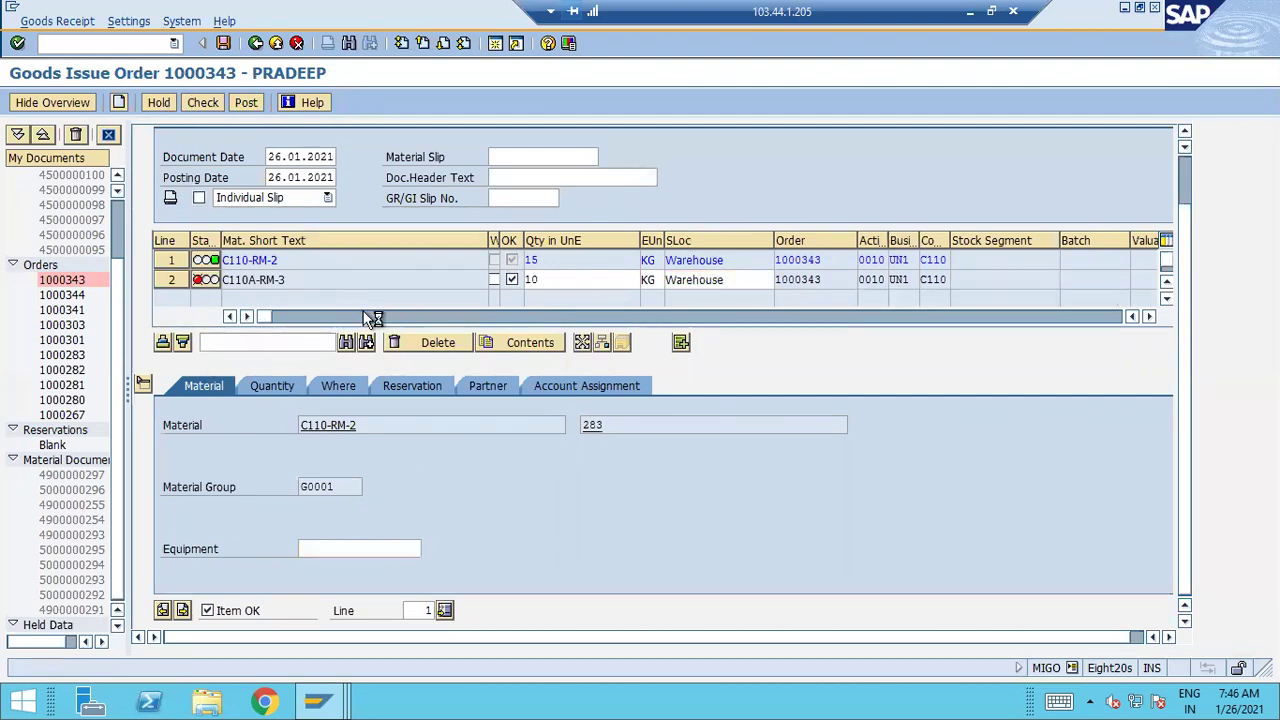
left_click(245, 106)
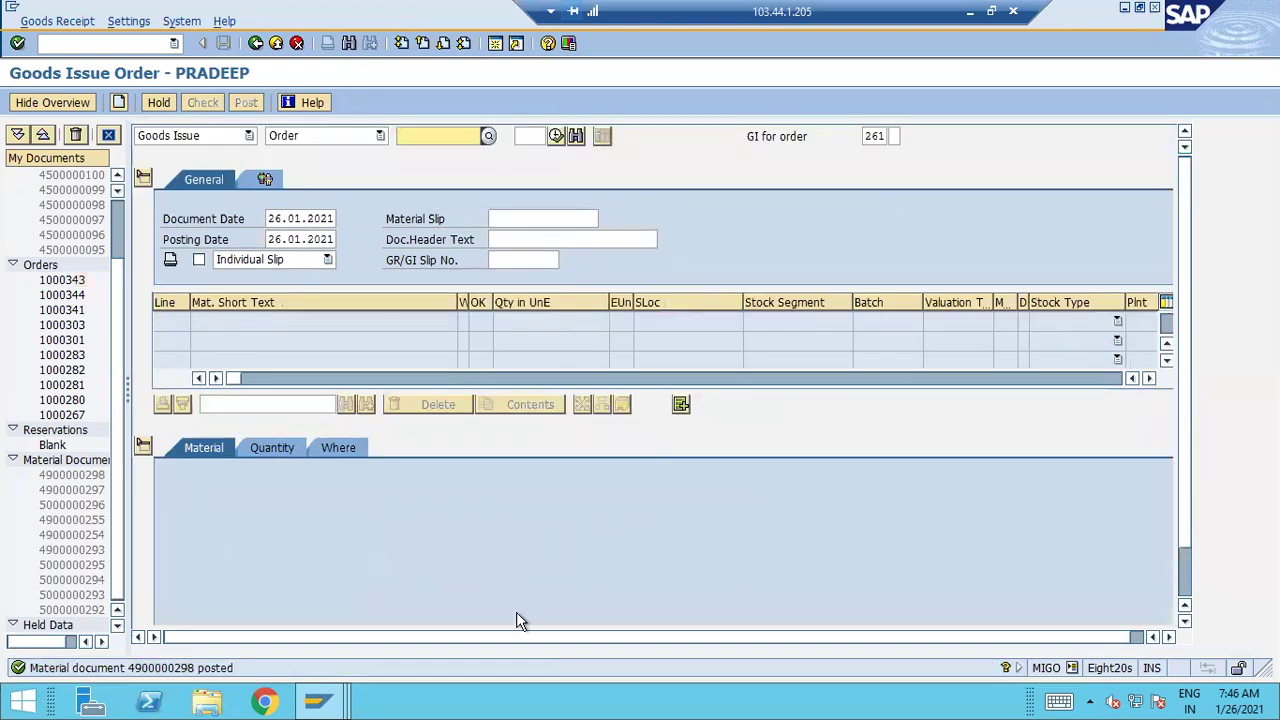
Open the G/L account line item display FBL3N in a new SAP session.
mouse_move(335, 705)
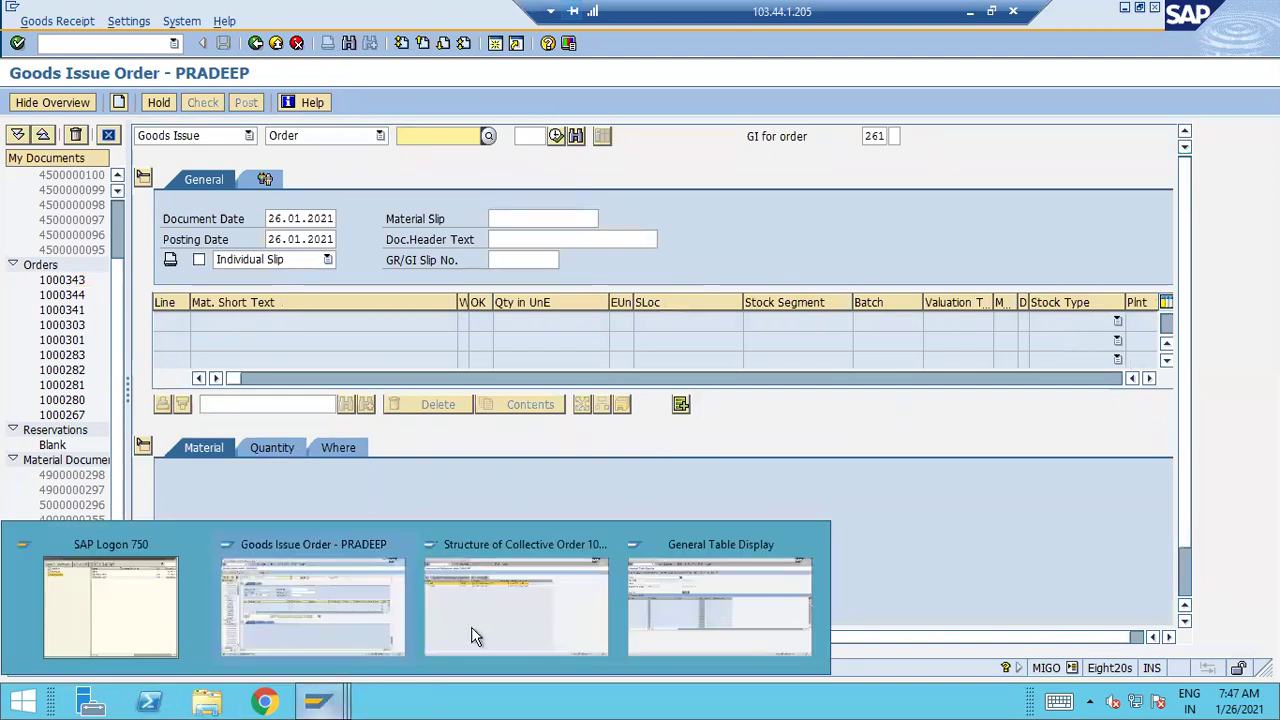
left_click(650, 600)
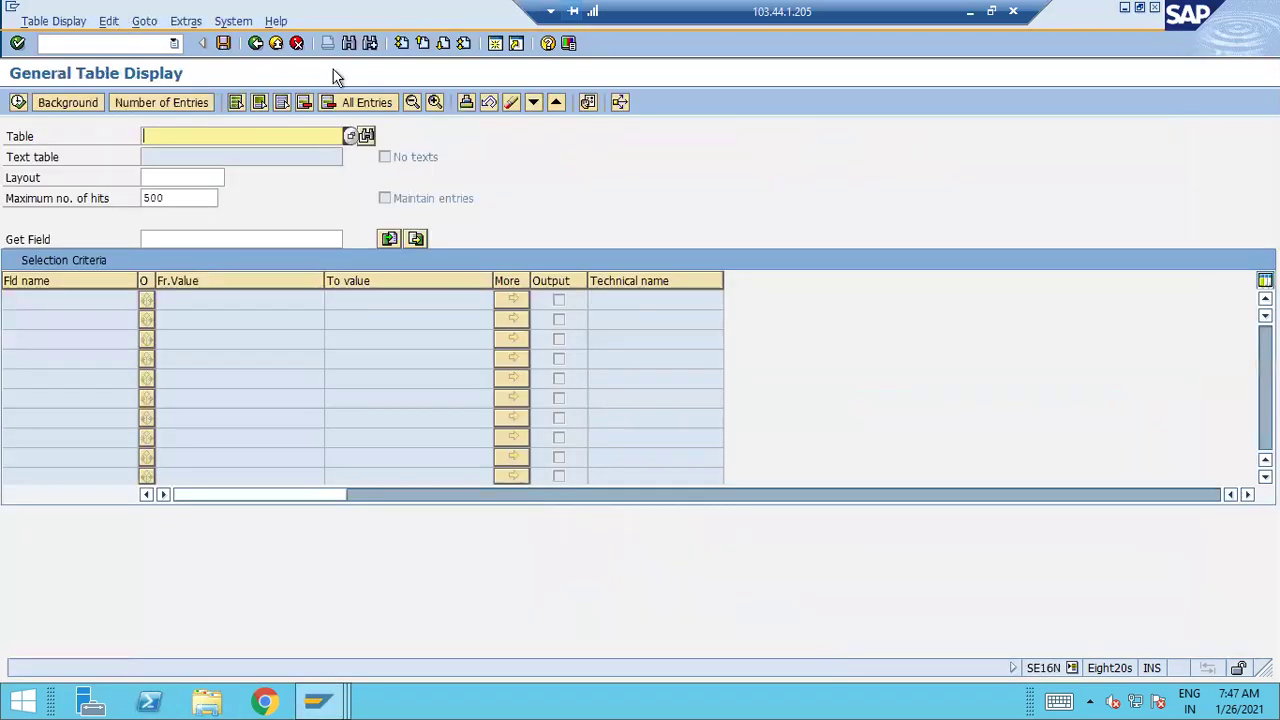
left_click(422, 43)
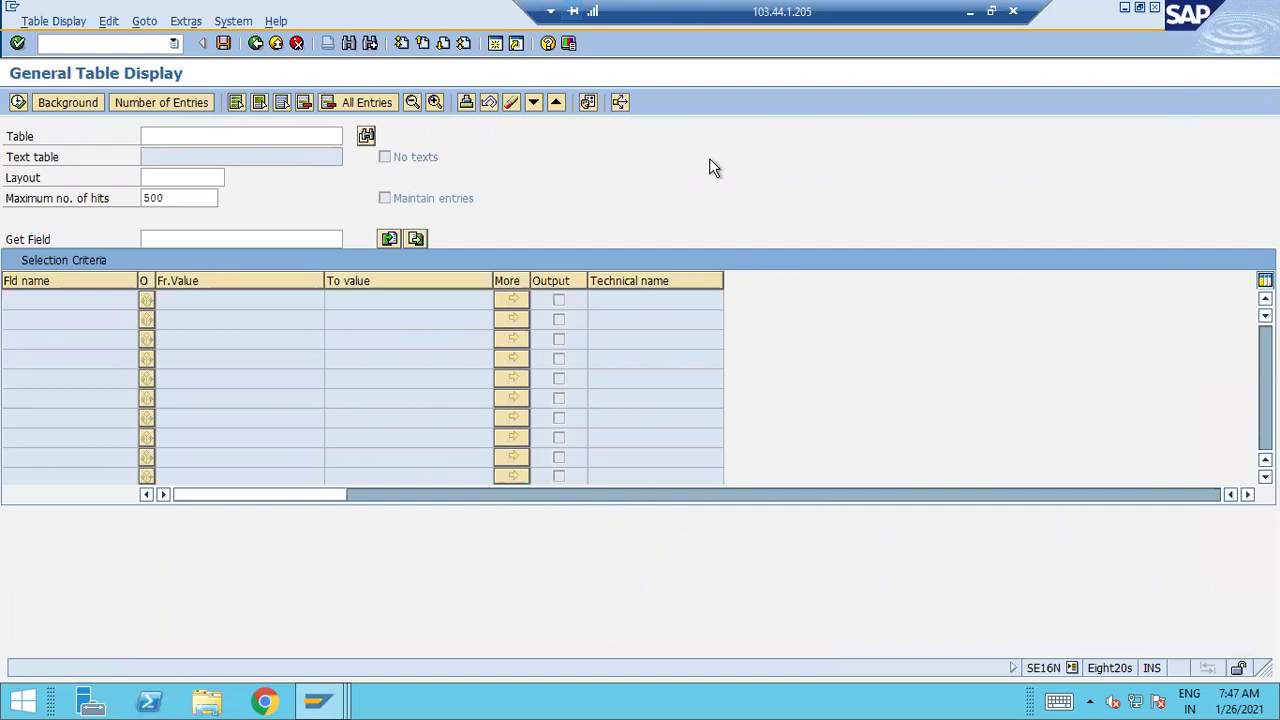
type("FBL3N")
key("Return")
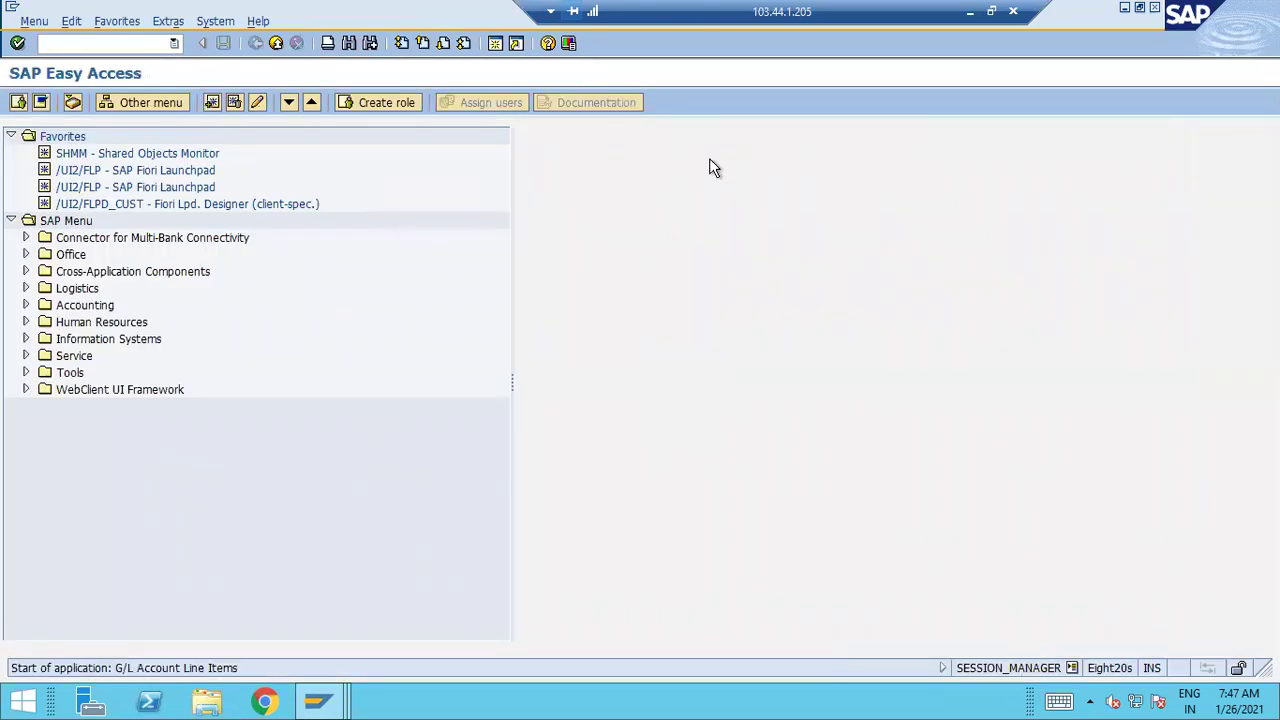
Select all items with posting dates 26.01.2021 to 26.01.2021 and run the report.
left_click(66, 507)
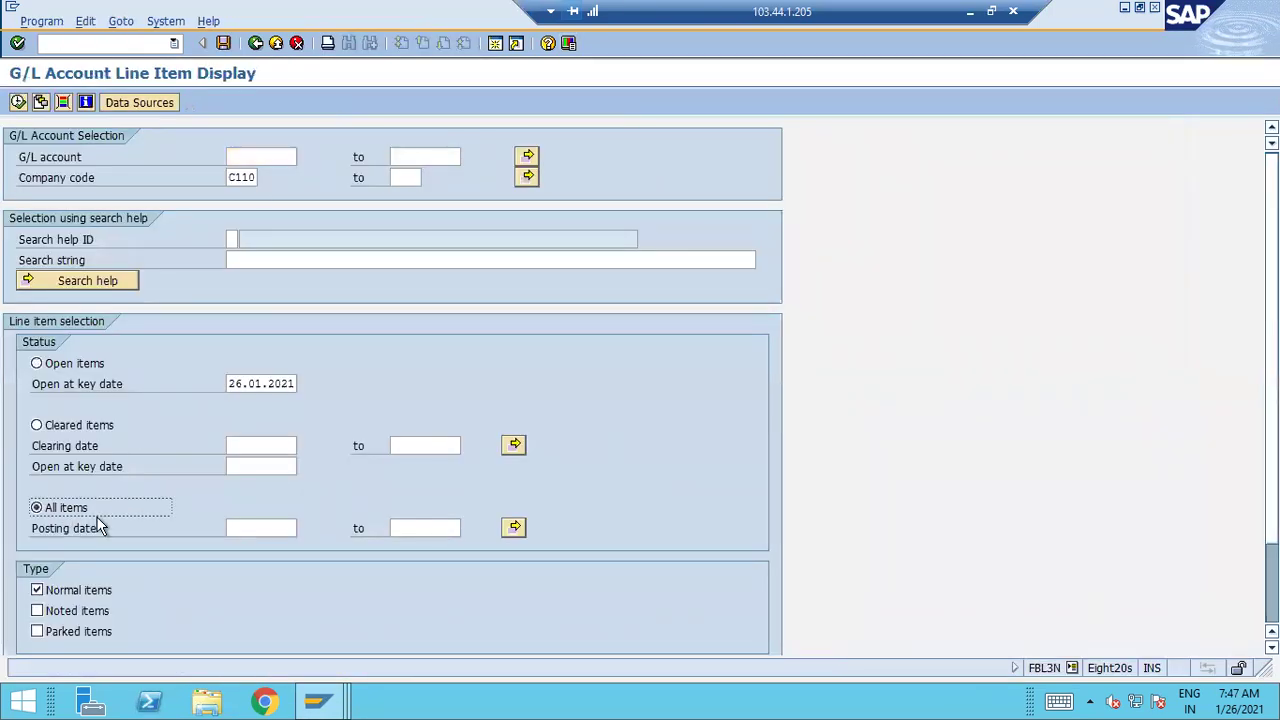
left_click(281, 532)
left_click(306, 528)
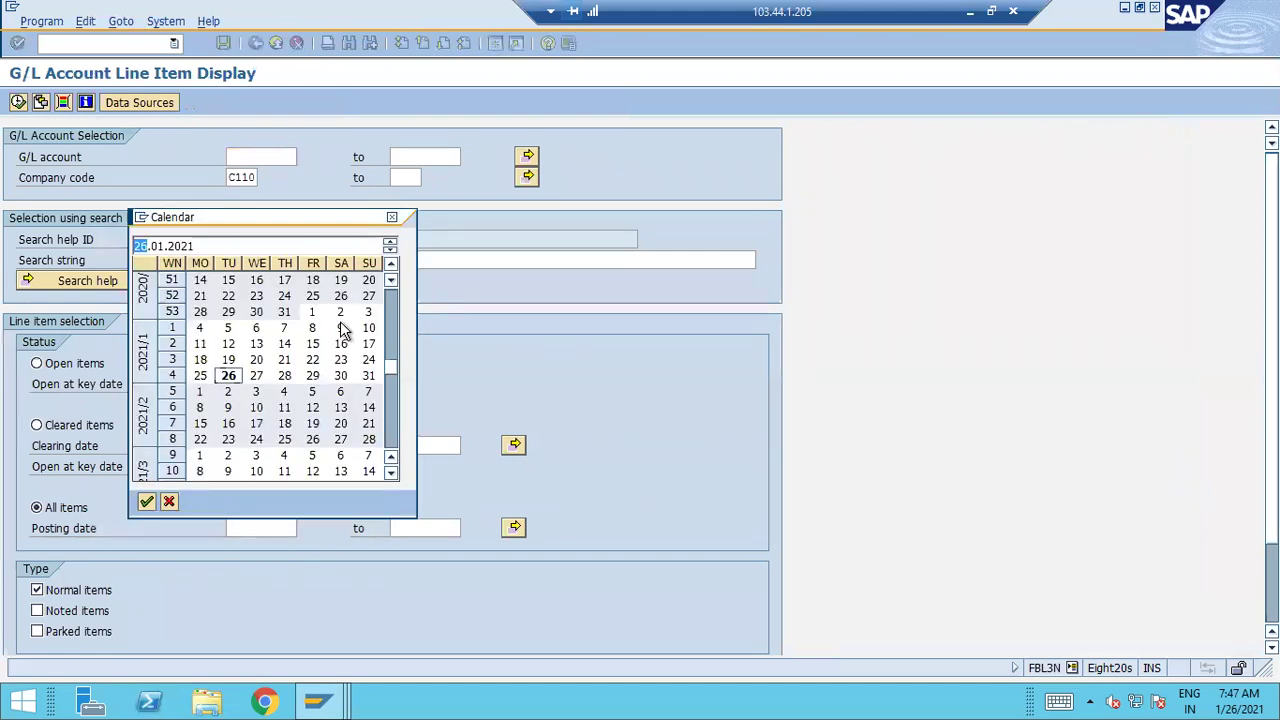
double_click(229, 377)
left_click(262, 445)
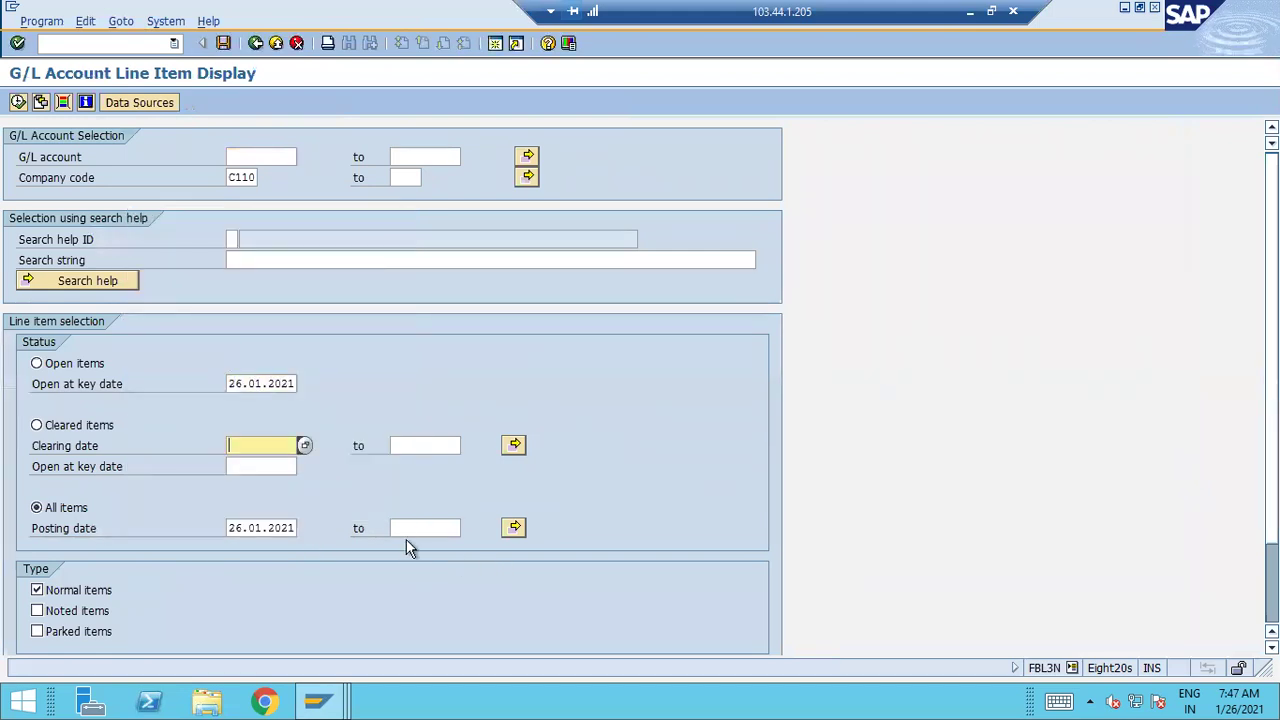
left_click(475, 531)
left_click(481, 527)
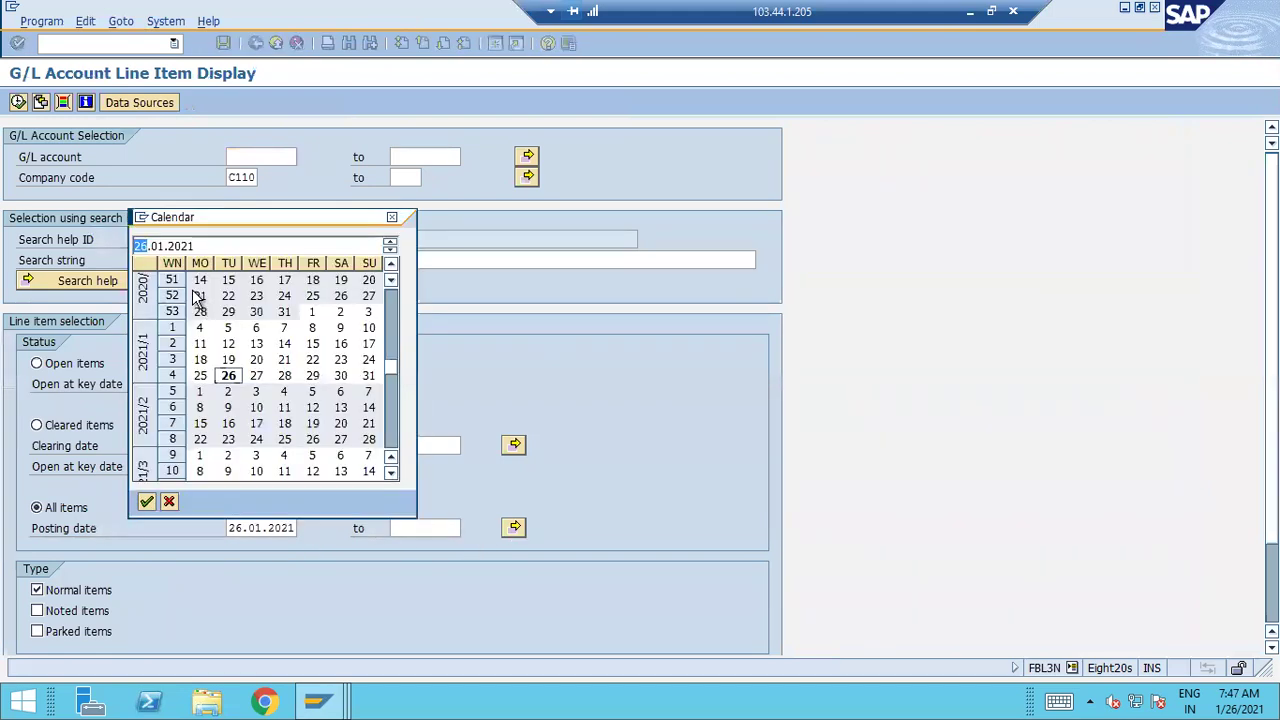
double_click(228, 391)
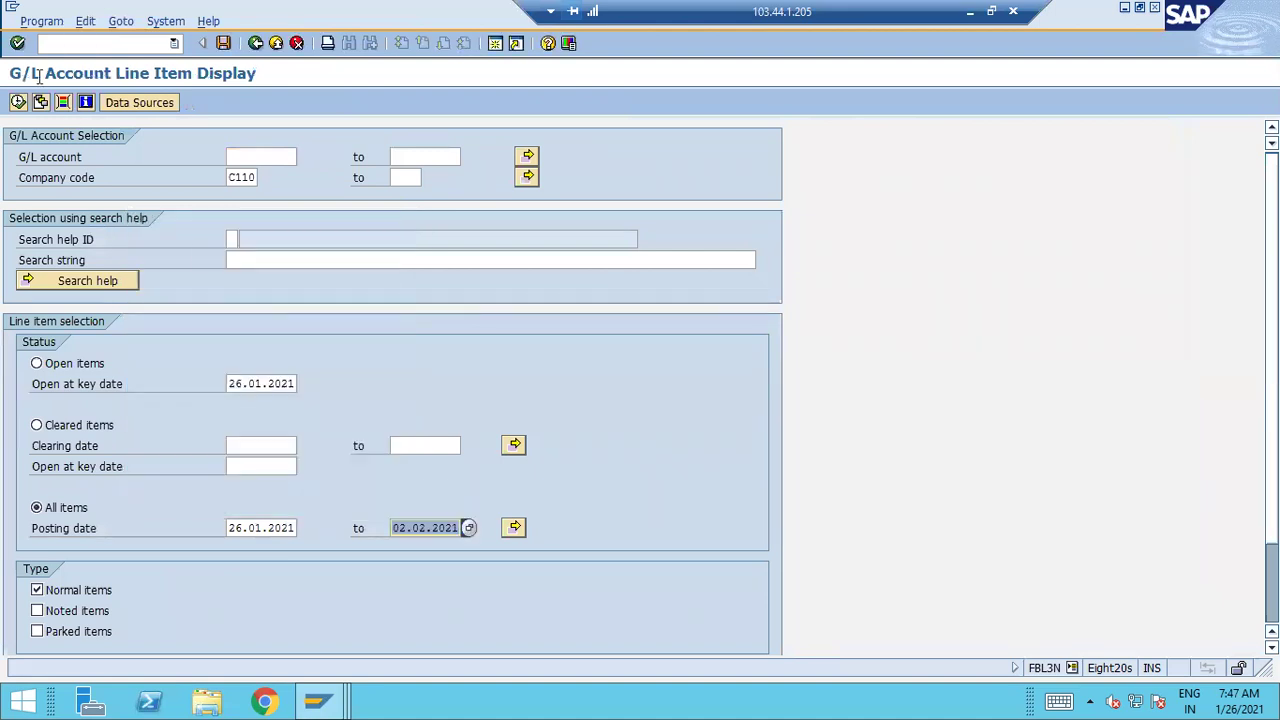
left_click(469, 527)
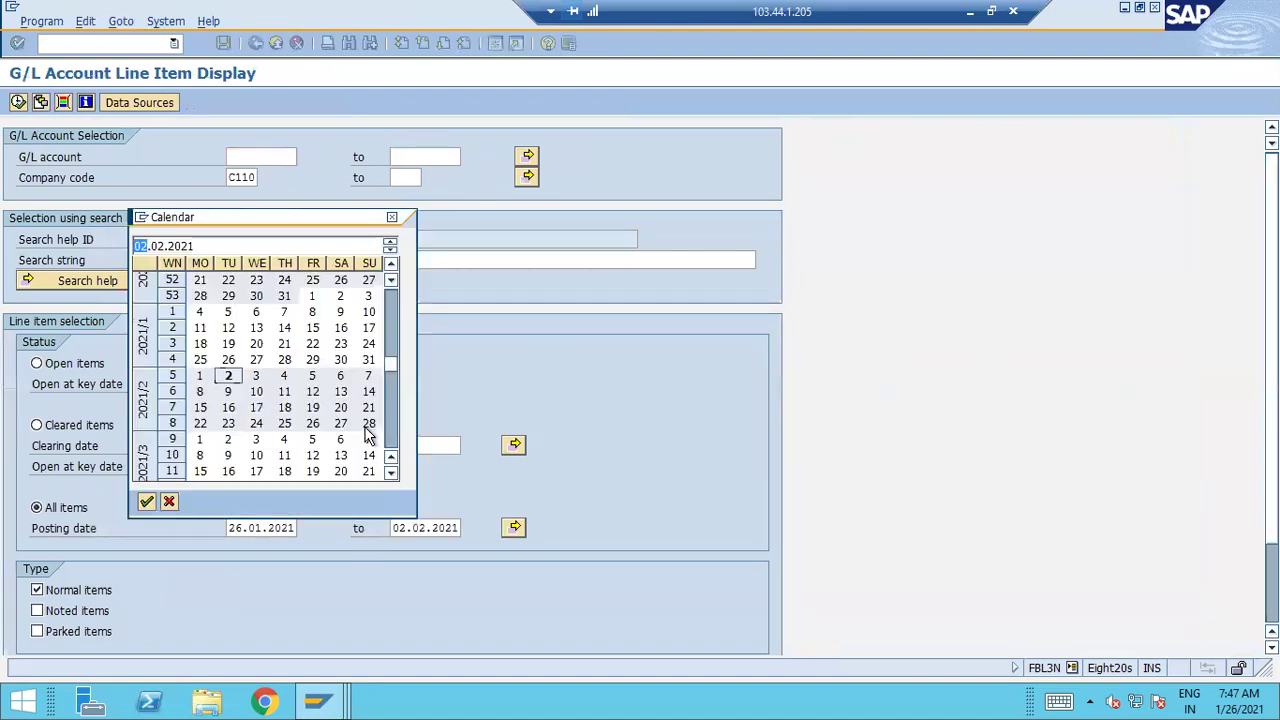
double_click(228, 360)
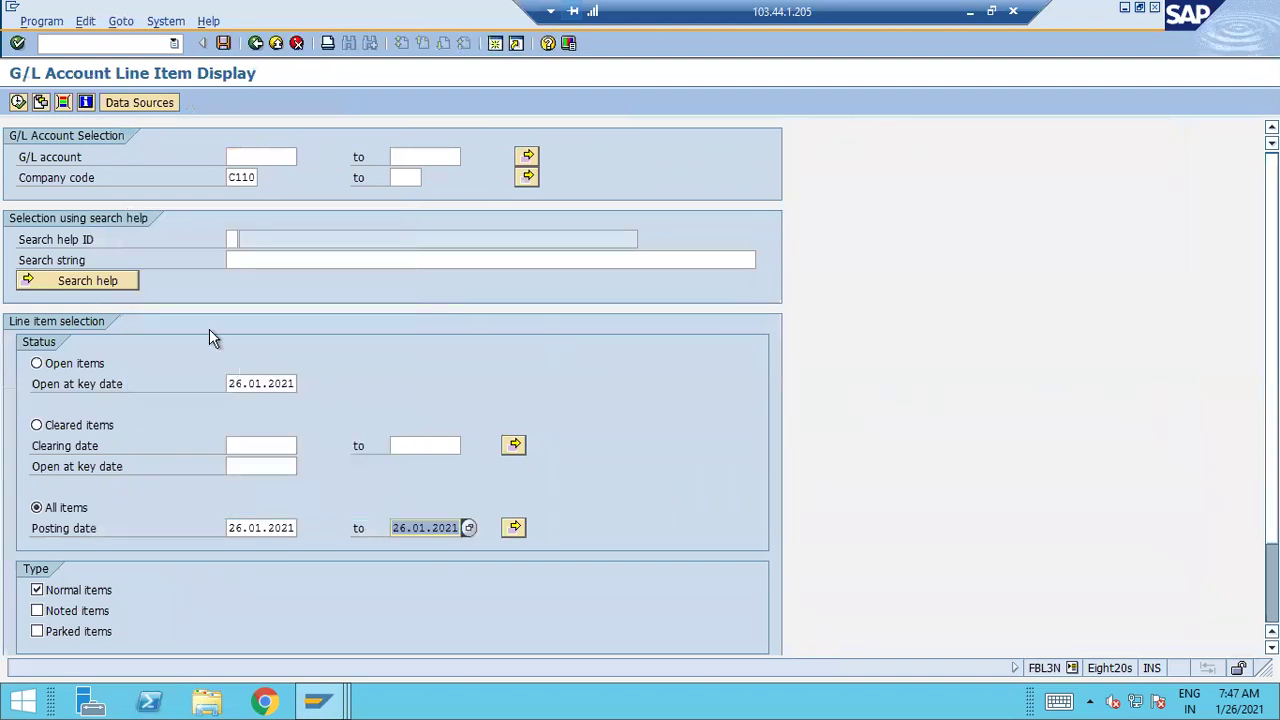
left_click(18, 102)
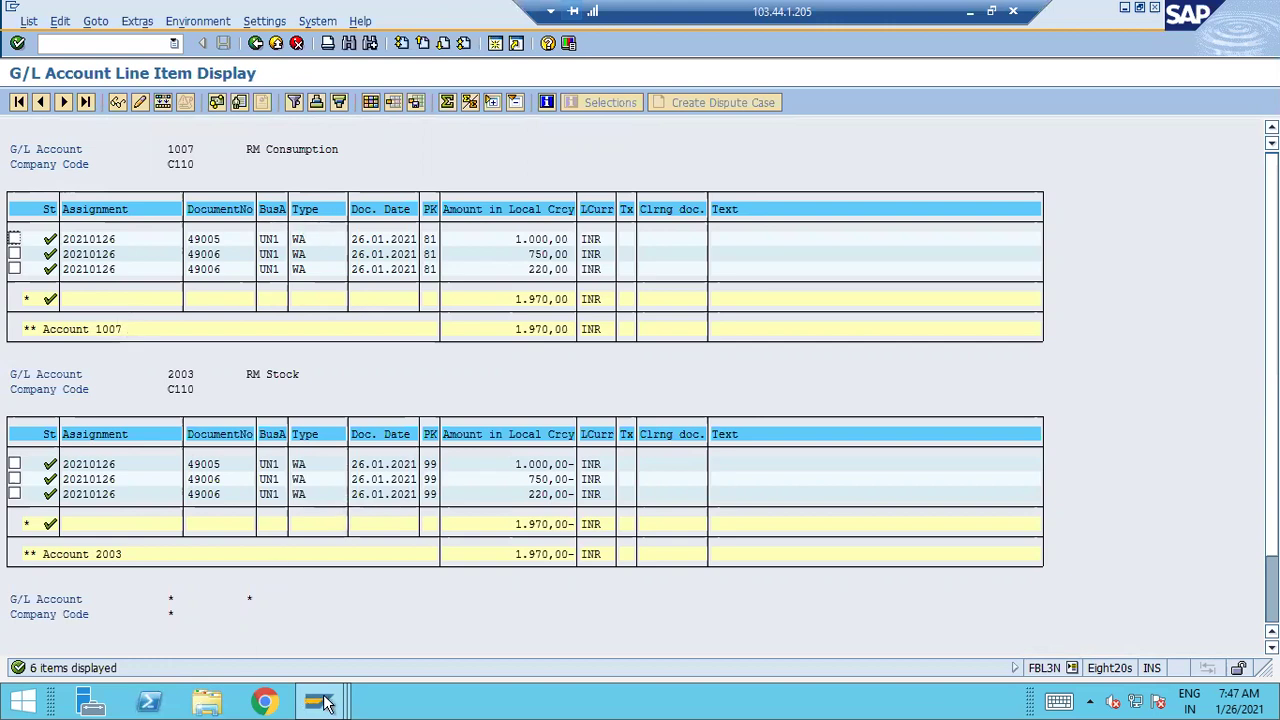
In the General Table Display, load the selection fields for table ACDOCA.
mouse_move(318, 700)
left_click(714, 585)
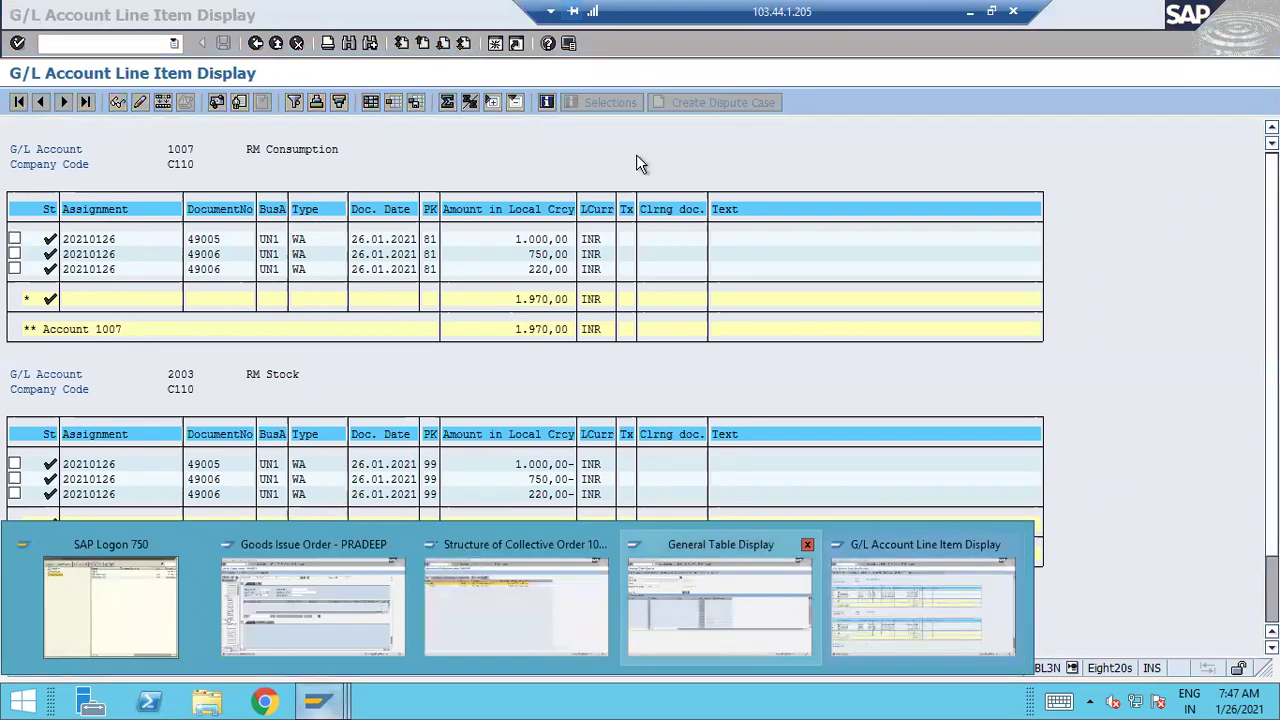
type("ACDOCA")
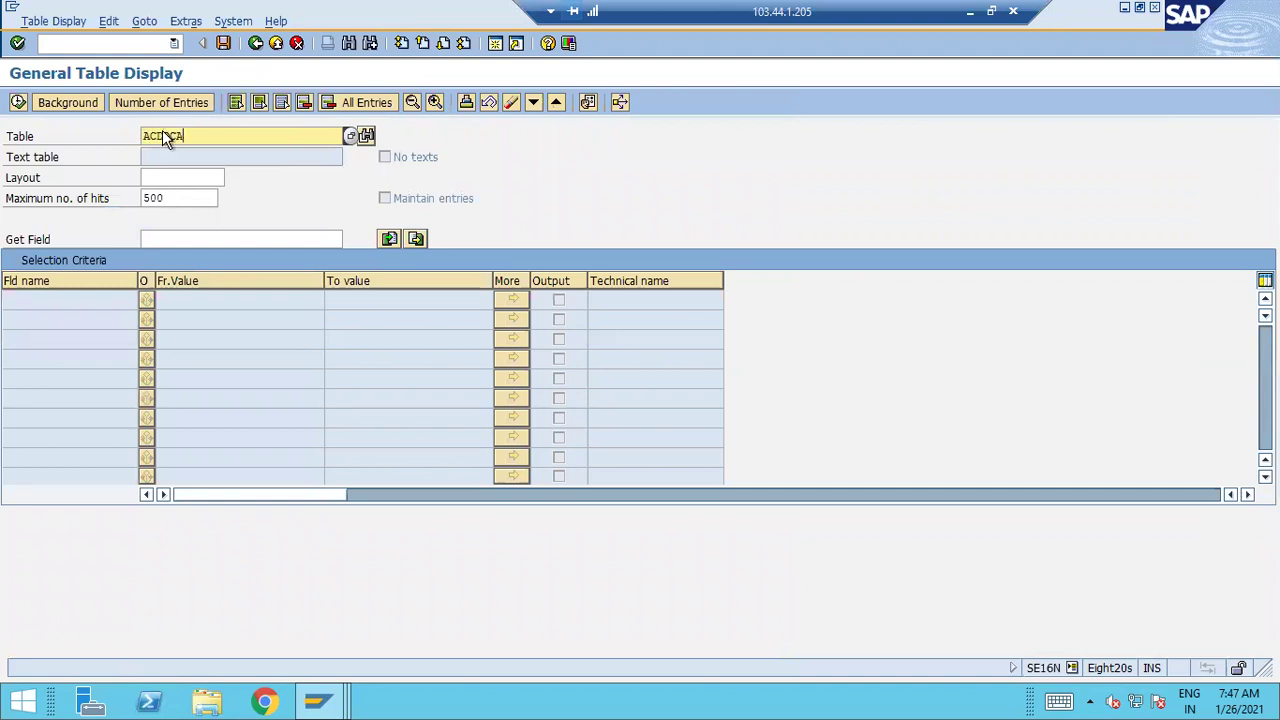
key("Return")
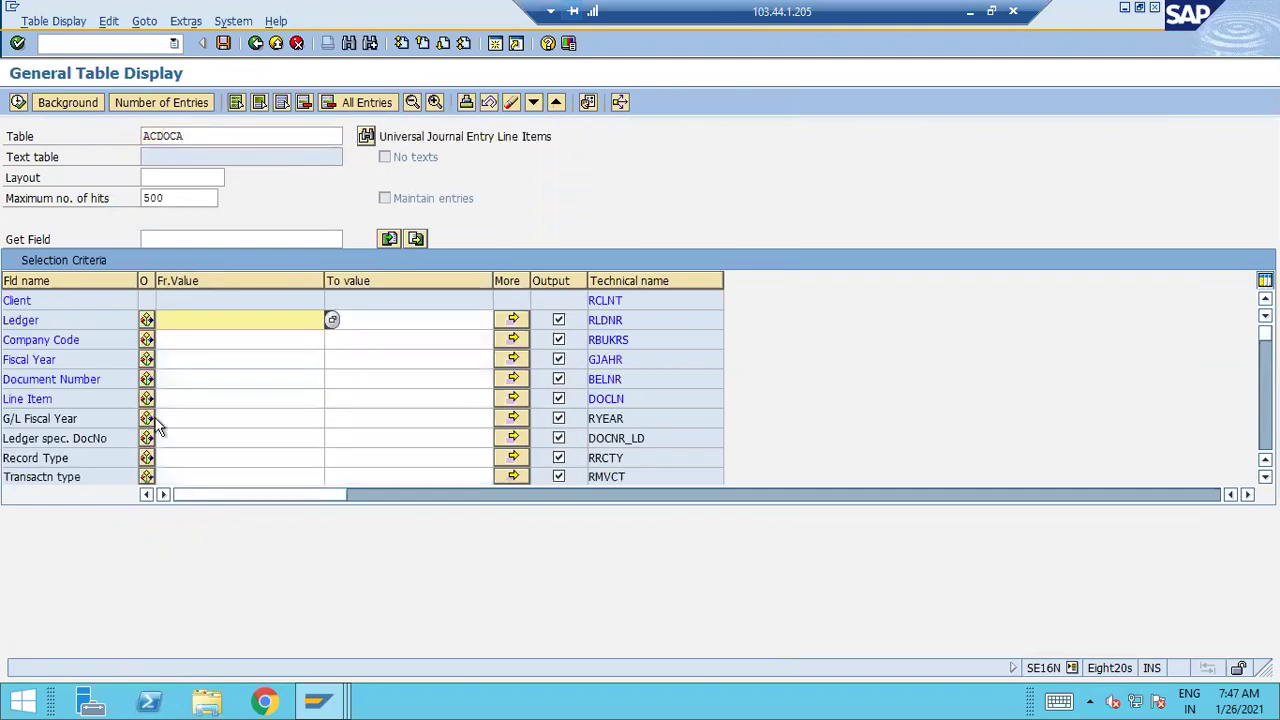
Filter by ledger 0L, company code C110, documents 49005–49006 and execute.
type("0L")
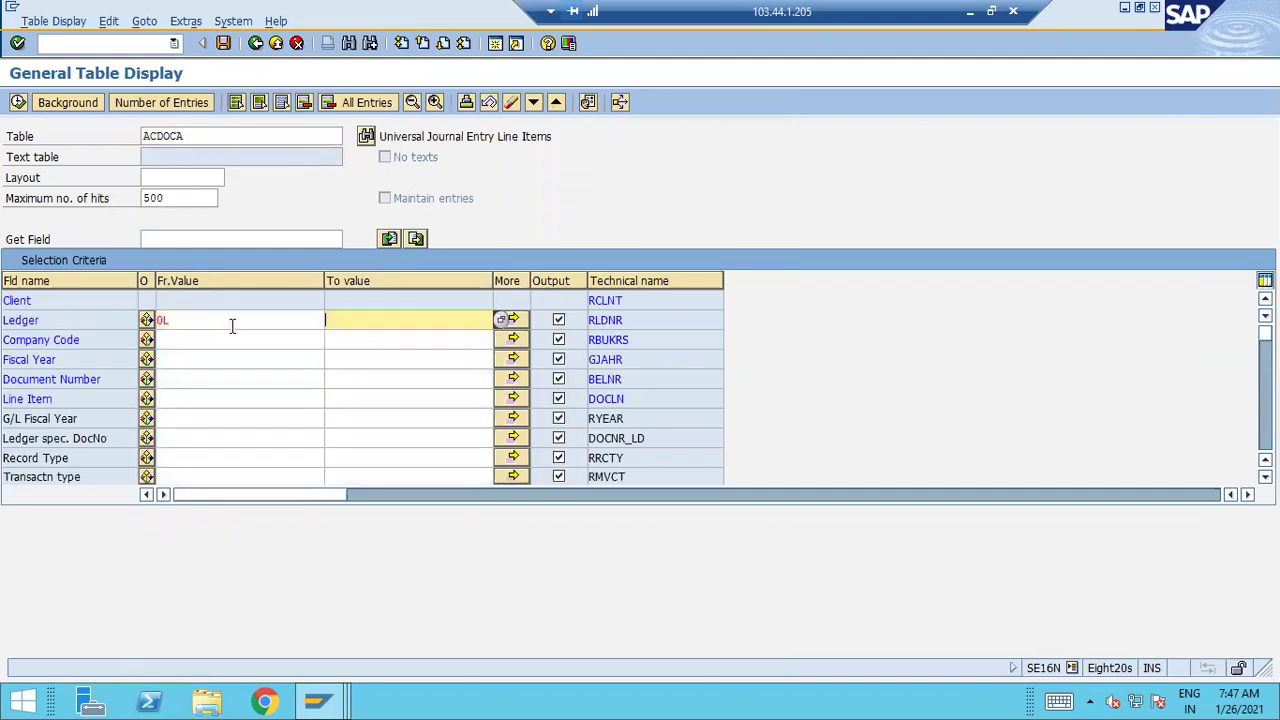
left_click(228, 337)
type("C110")
key("Tab")
left_click(202, 380)
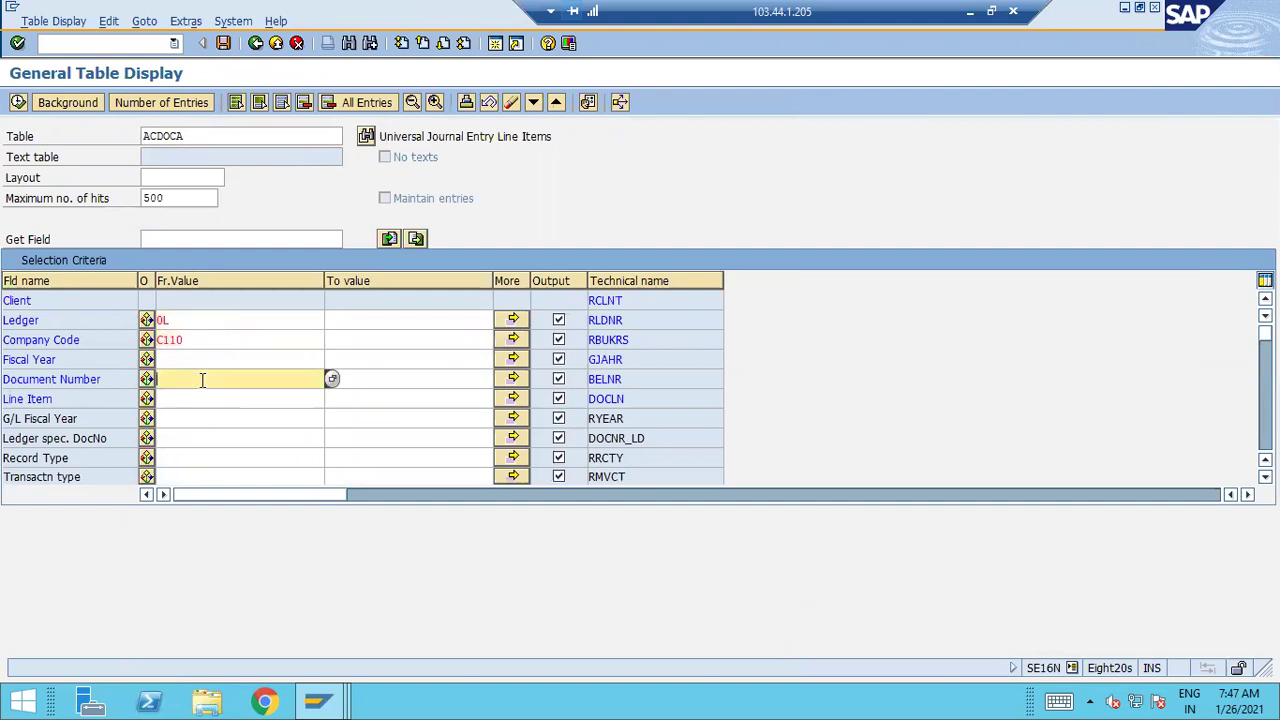
type("49005")
left_click(450, 375)
type("49006")
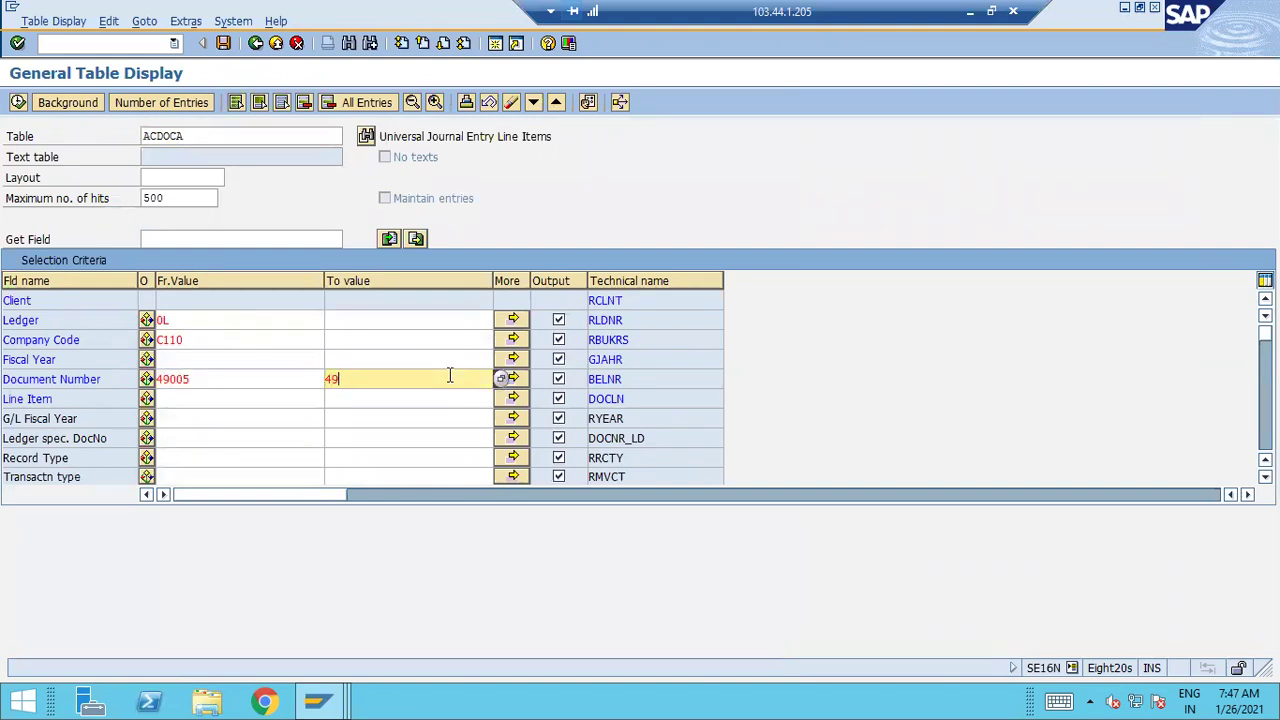
key("Return")
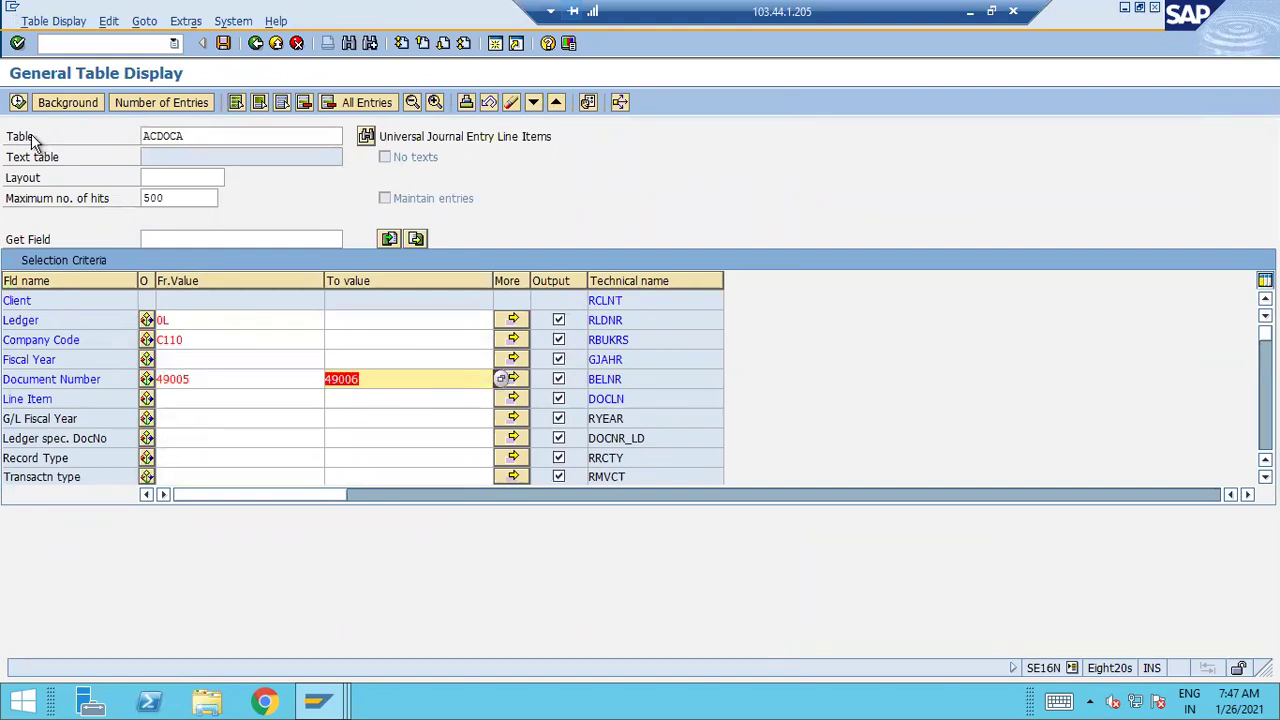
left_click(18, 104)
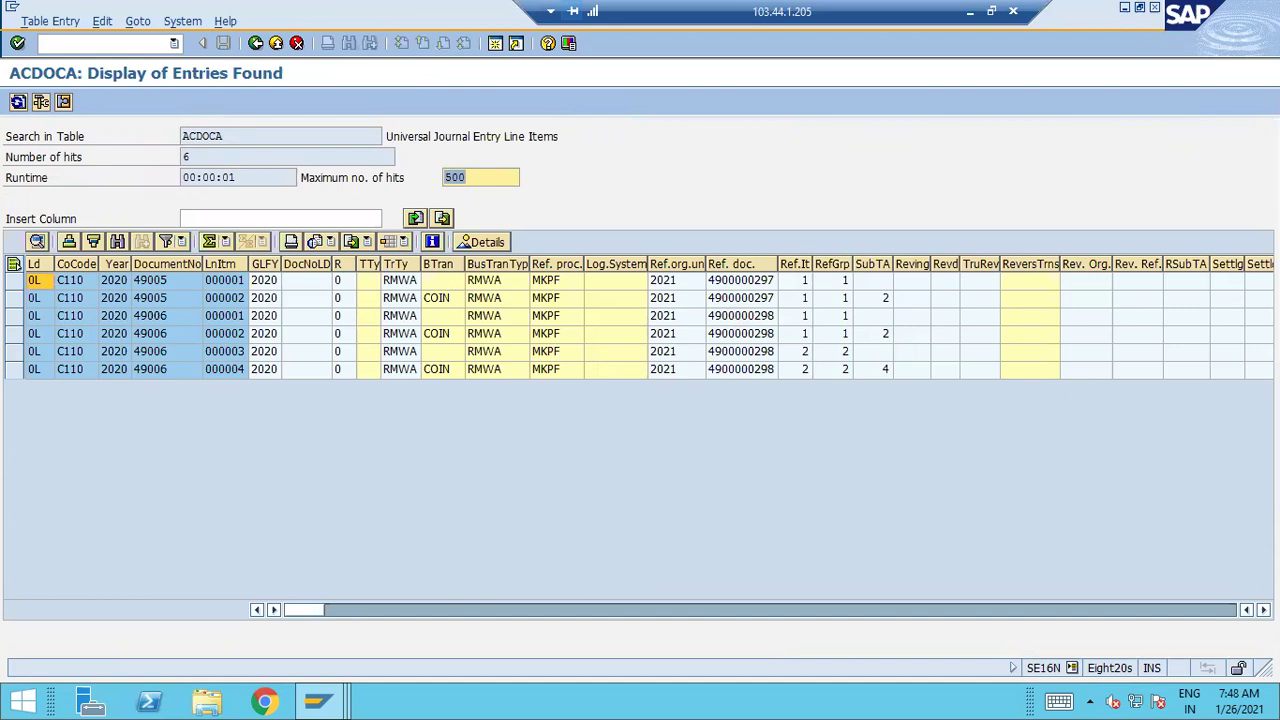
Scroll right through the ACDOCA result columns toward the account assignment fields.
scroll(640, 318, "right", 7)
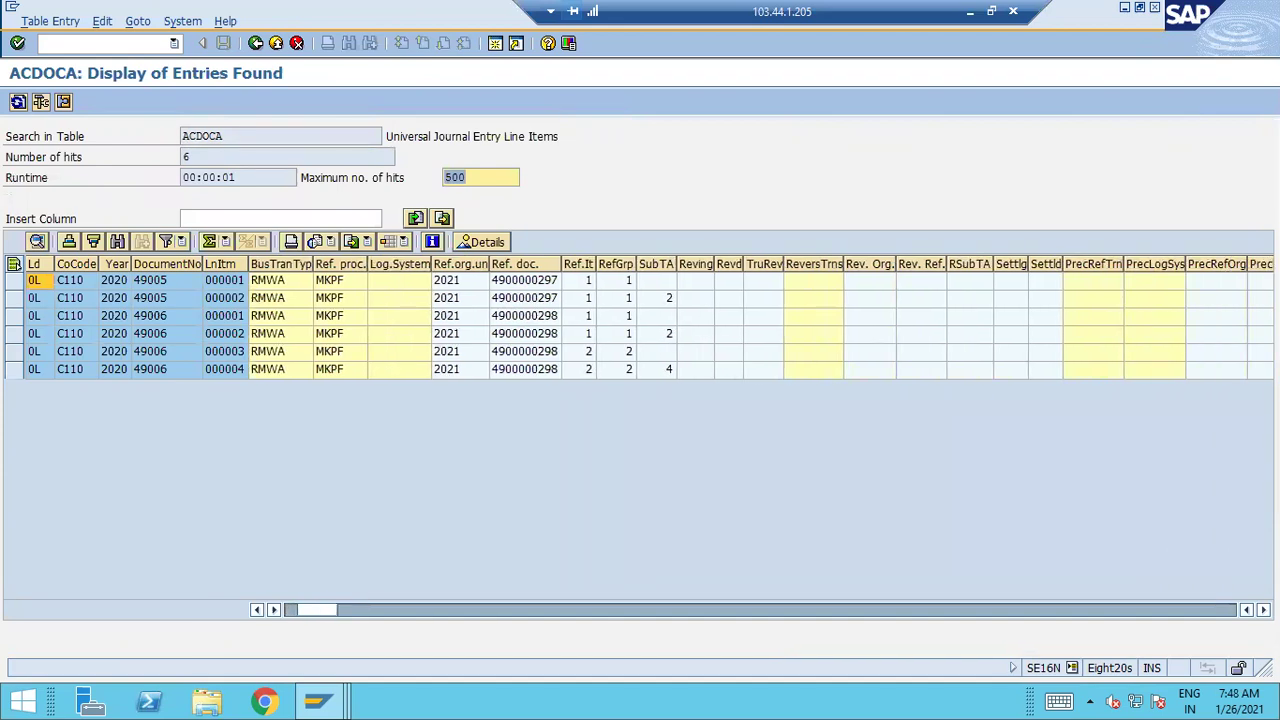
scroll(640, 318, "right", 10)
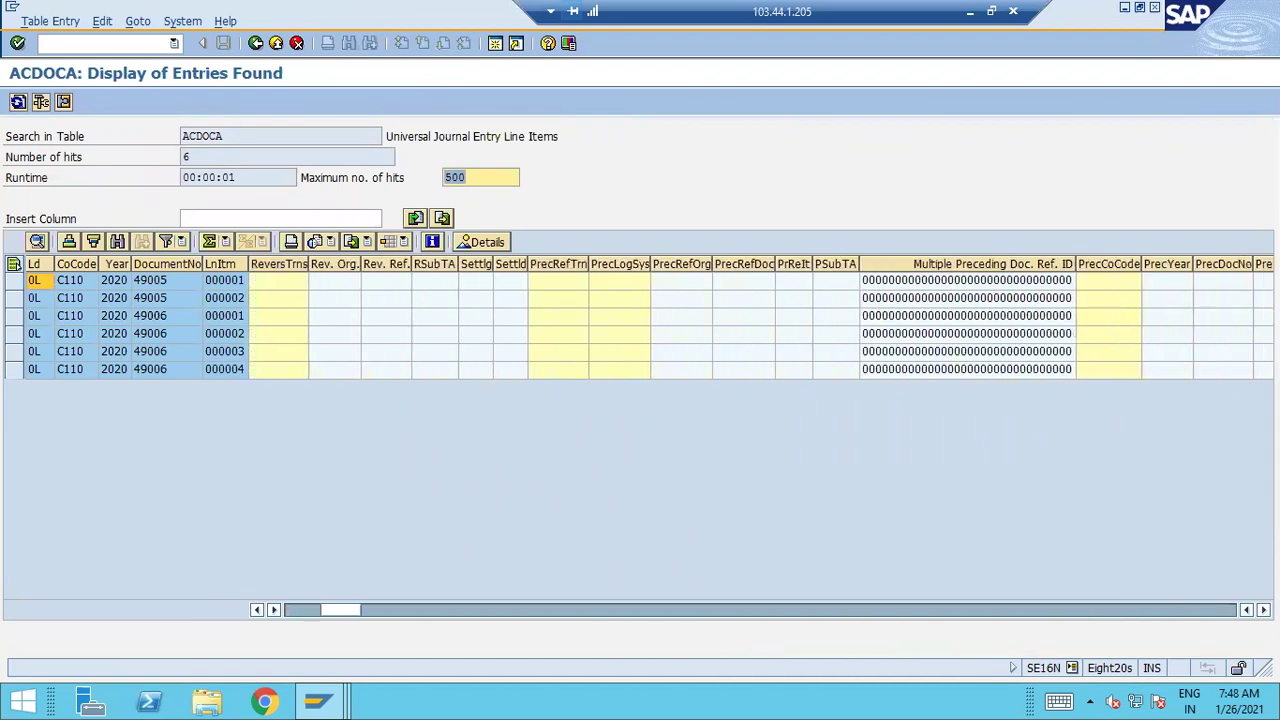
scroll(640, 318, "right", 3)
scroll(640, 318, "right", 10)
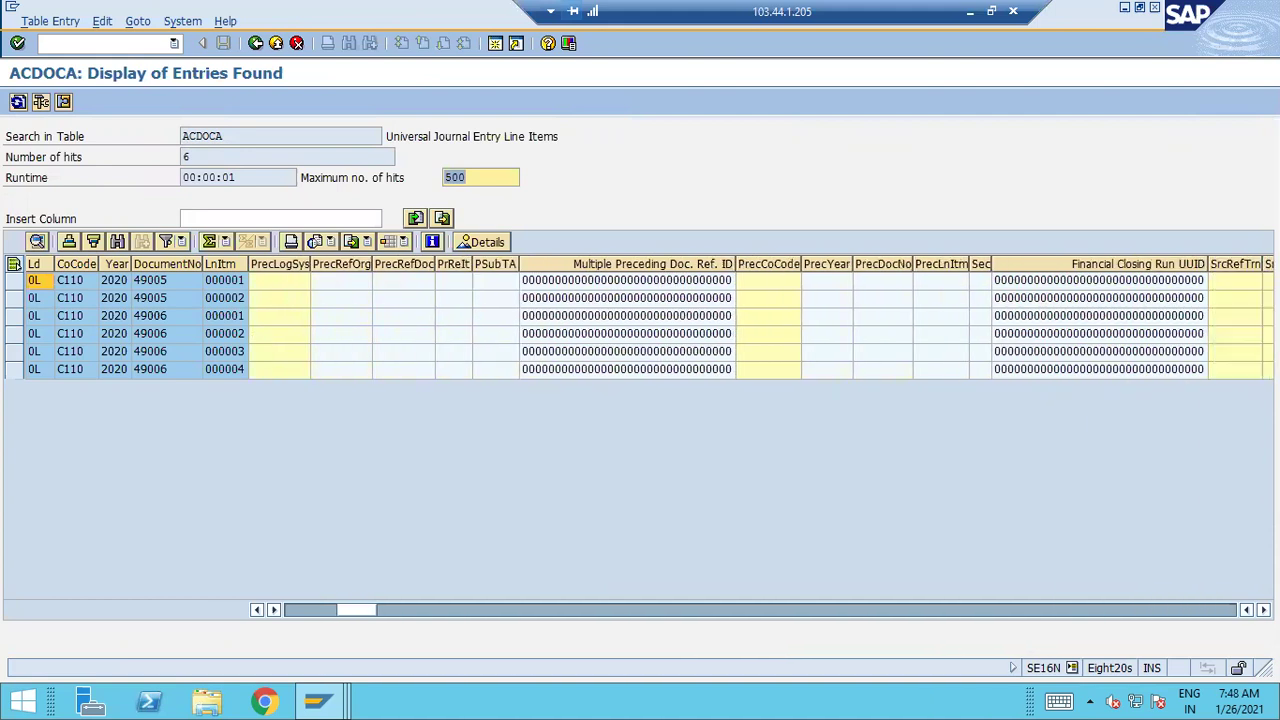
scroll(640, 318, "right", 11)
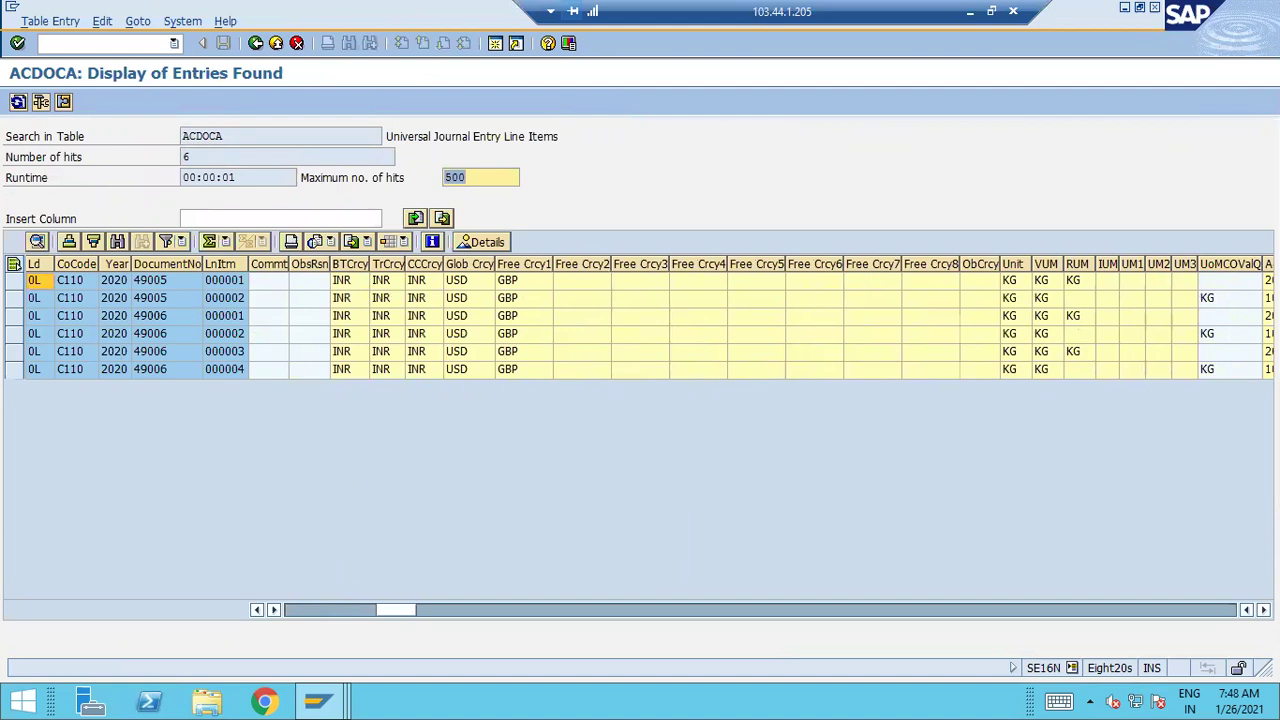
scroll(640, 318, "right", 9)
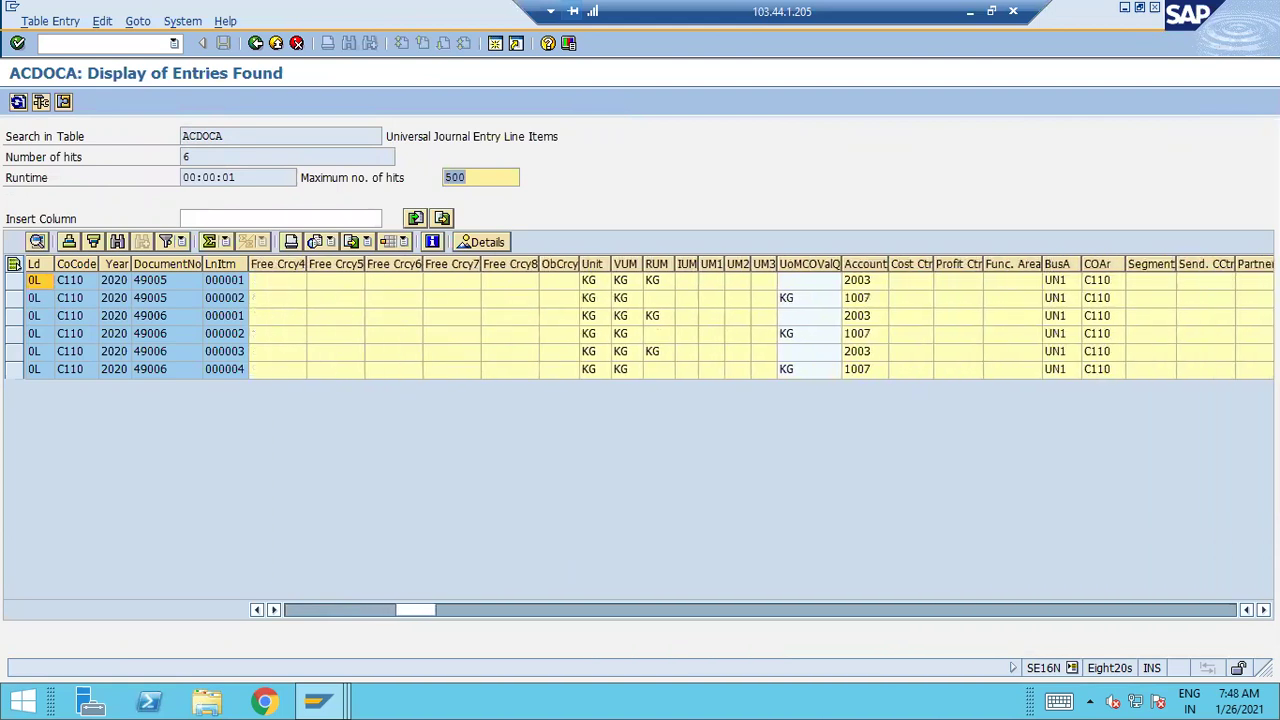
scroll(640, 318, "right", 11)
scroll(640, 318, "right", 13)
scroll(640, 318, "right", 10)
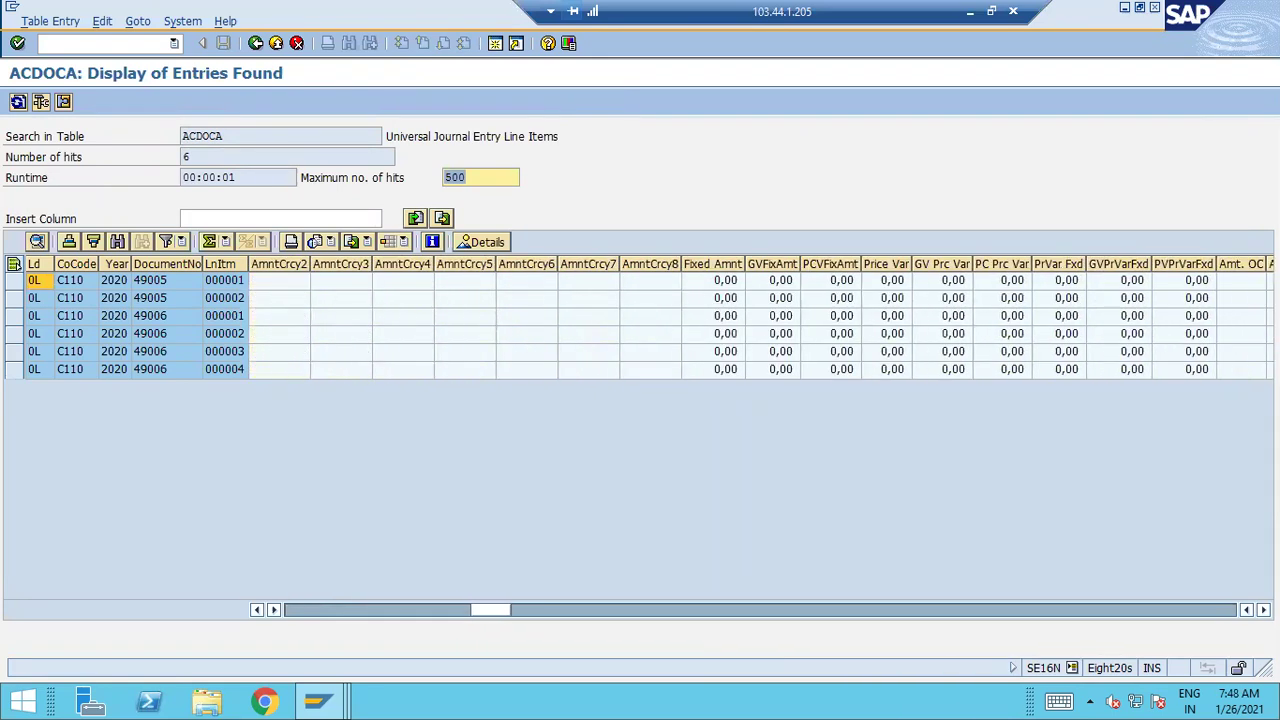
scroll(640, 318, "right", 3)
scroll(640, 318, "right", 10)
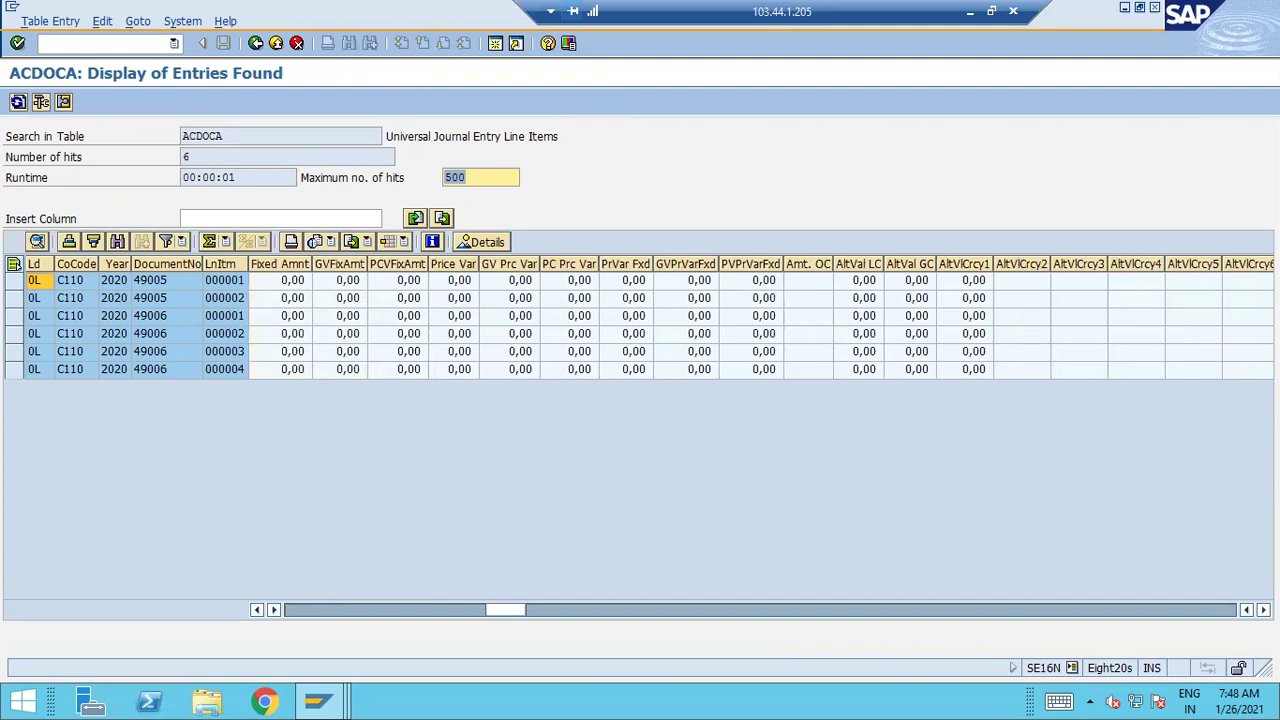
scroll(640, 318, "right", 12)
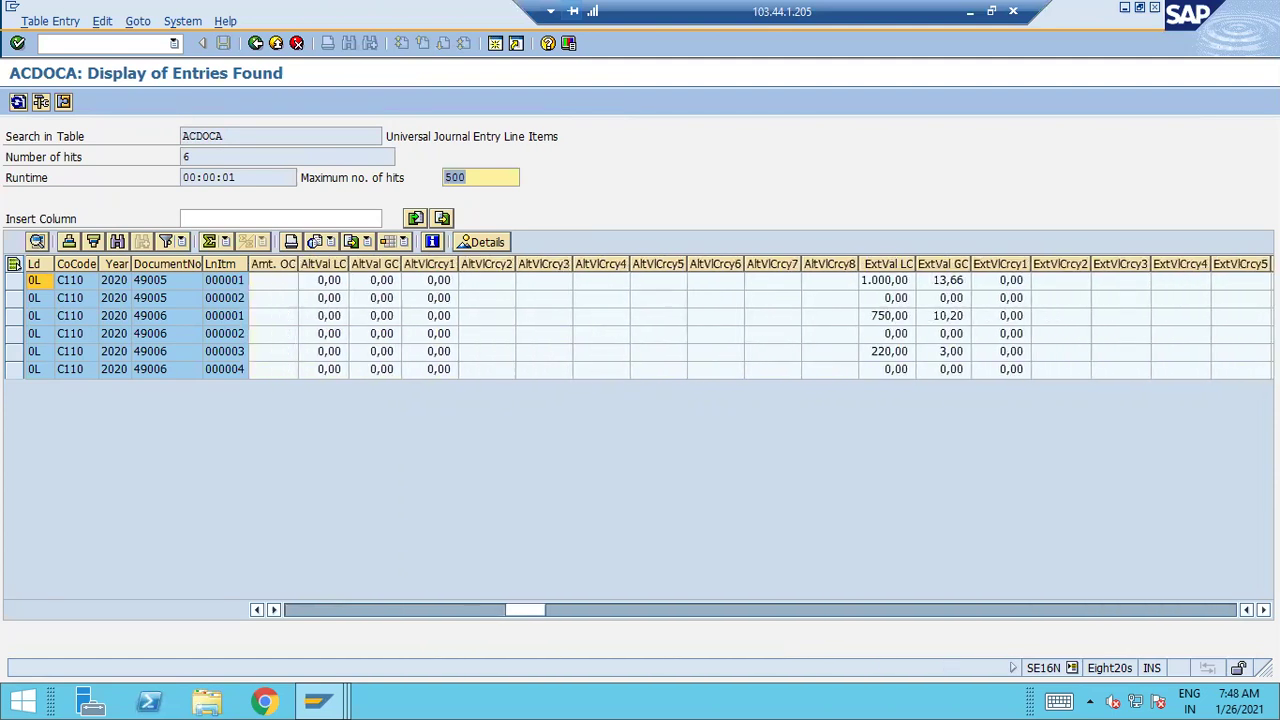
scroll(640, 318, "right", 9)
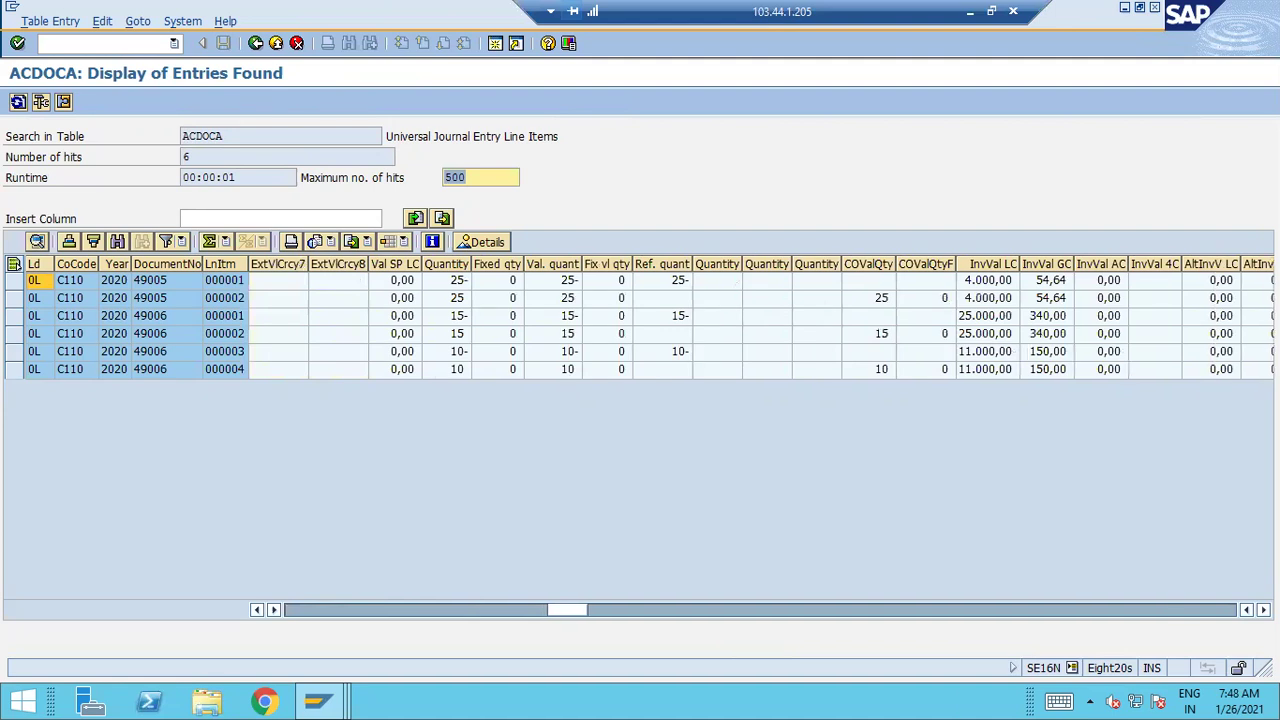
scroll(640, 318, "right", 8)
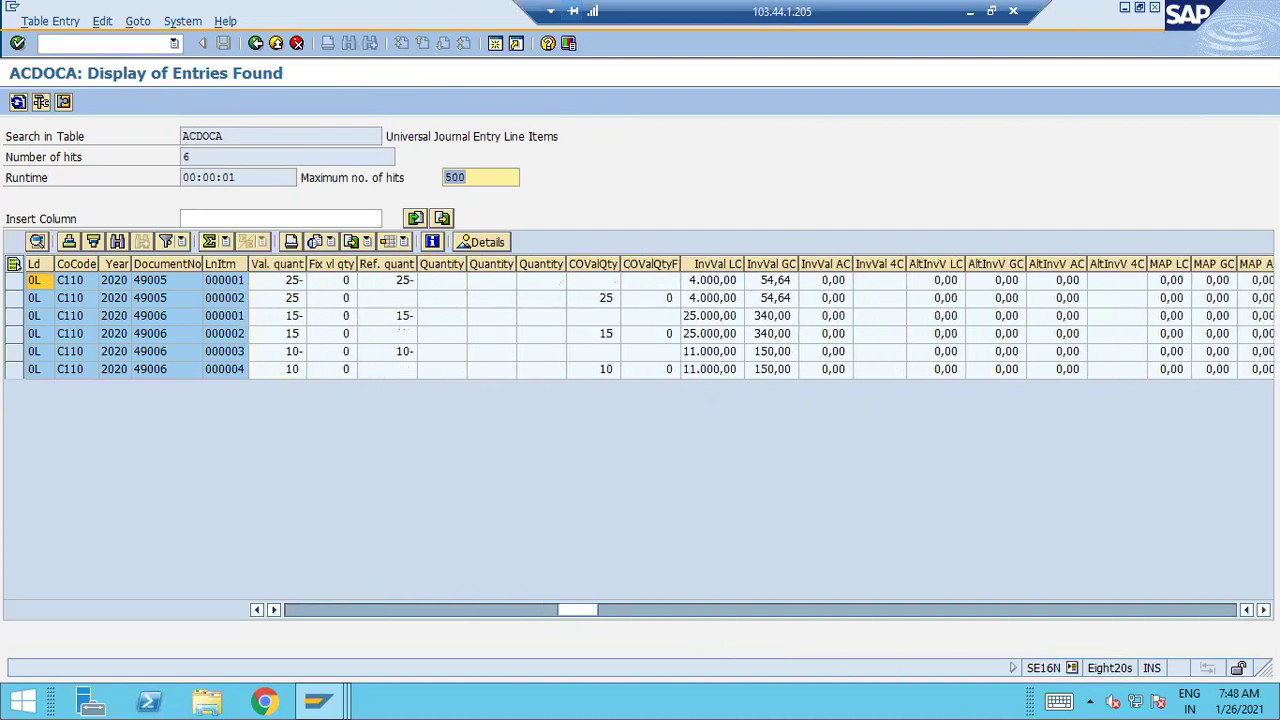
scroll(640, 318, "right", 8)
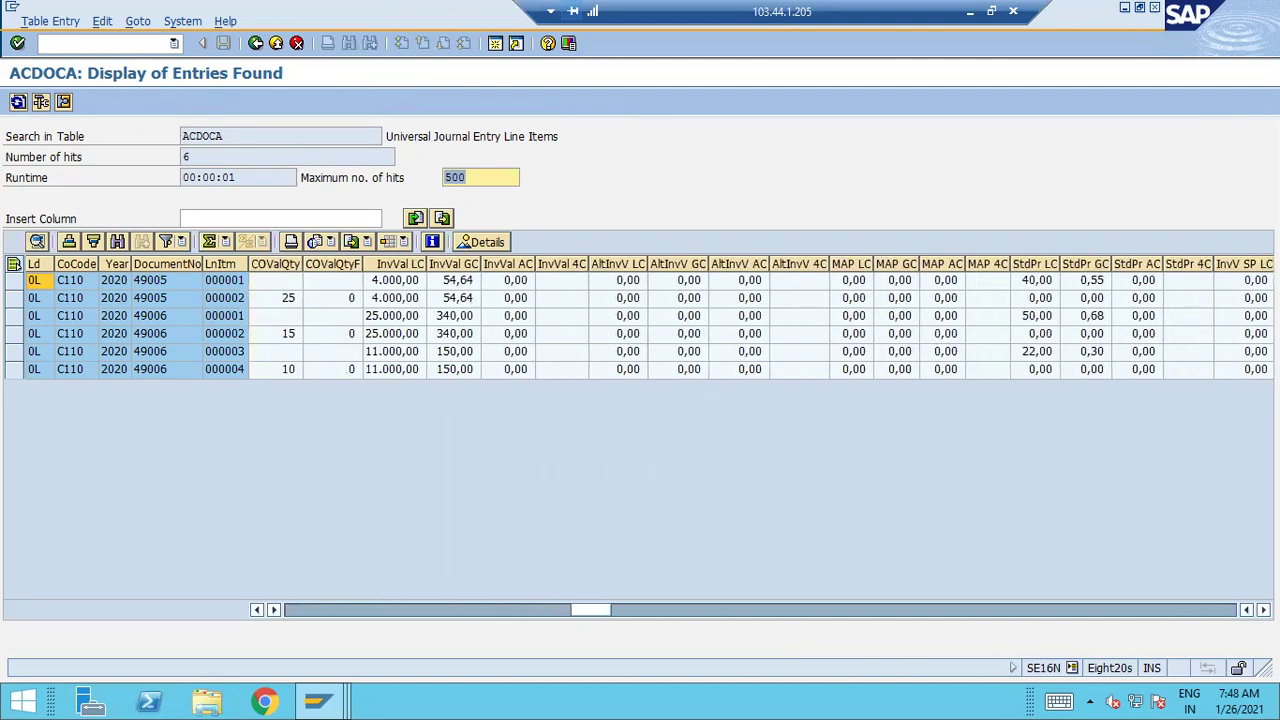
scroll(640, 318, "right", 9)
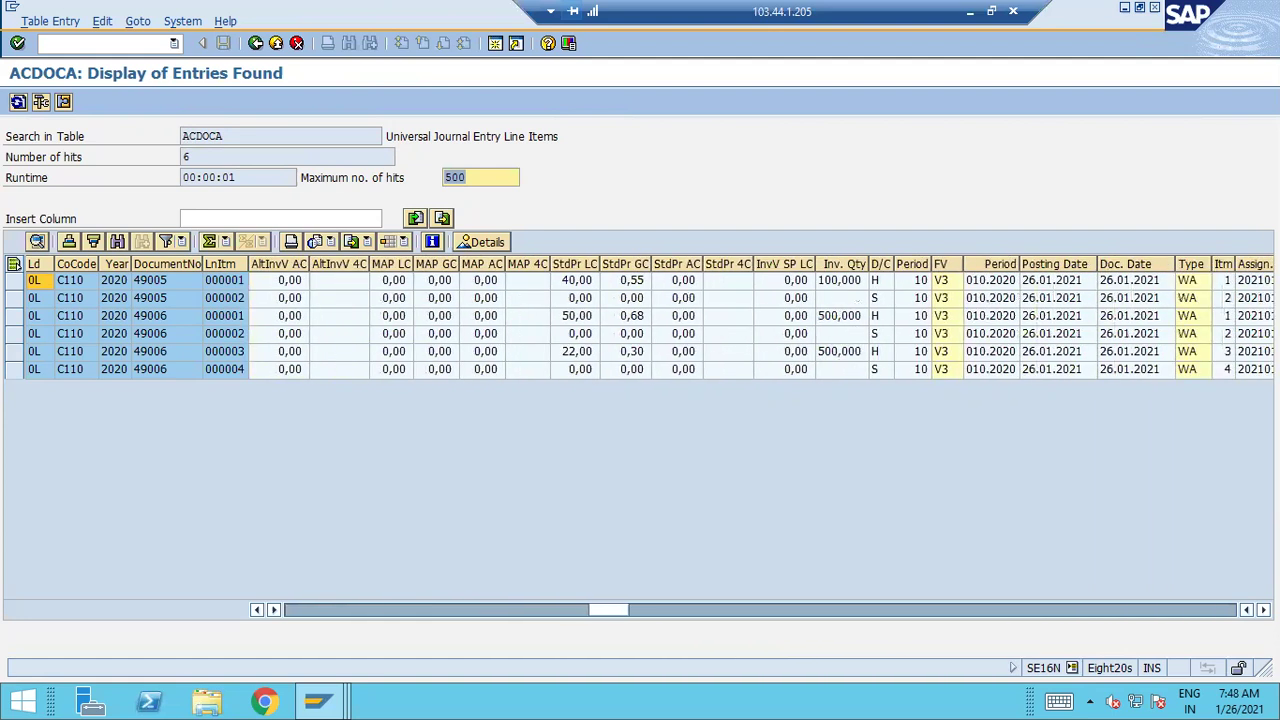
scroll(938, 320, "right", 3)
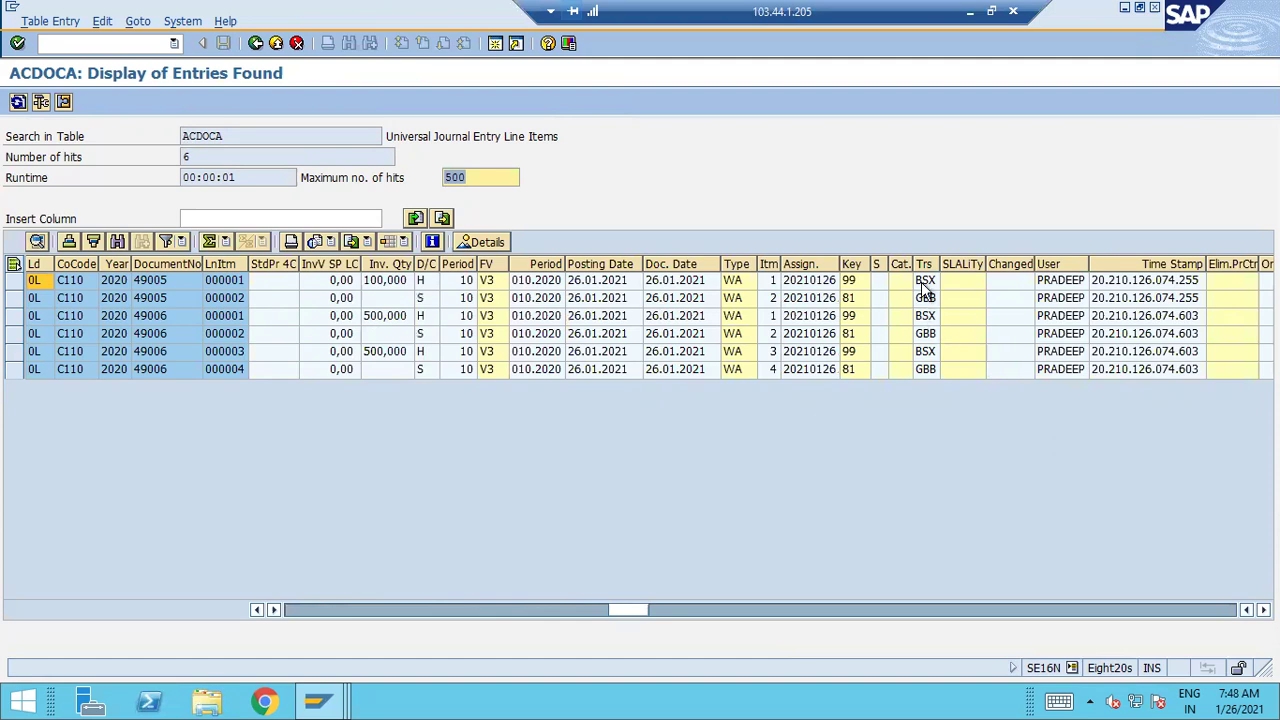
Step through the remaining columns to check Object Class, AcctAssgmt, OTy and Order values.
left_click(852, 283)
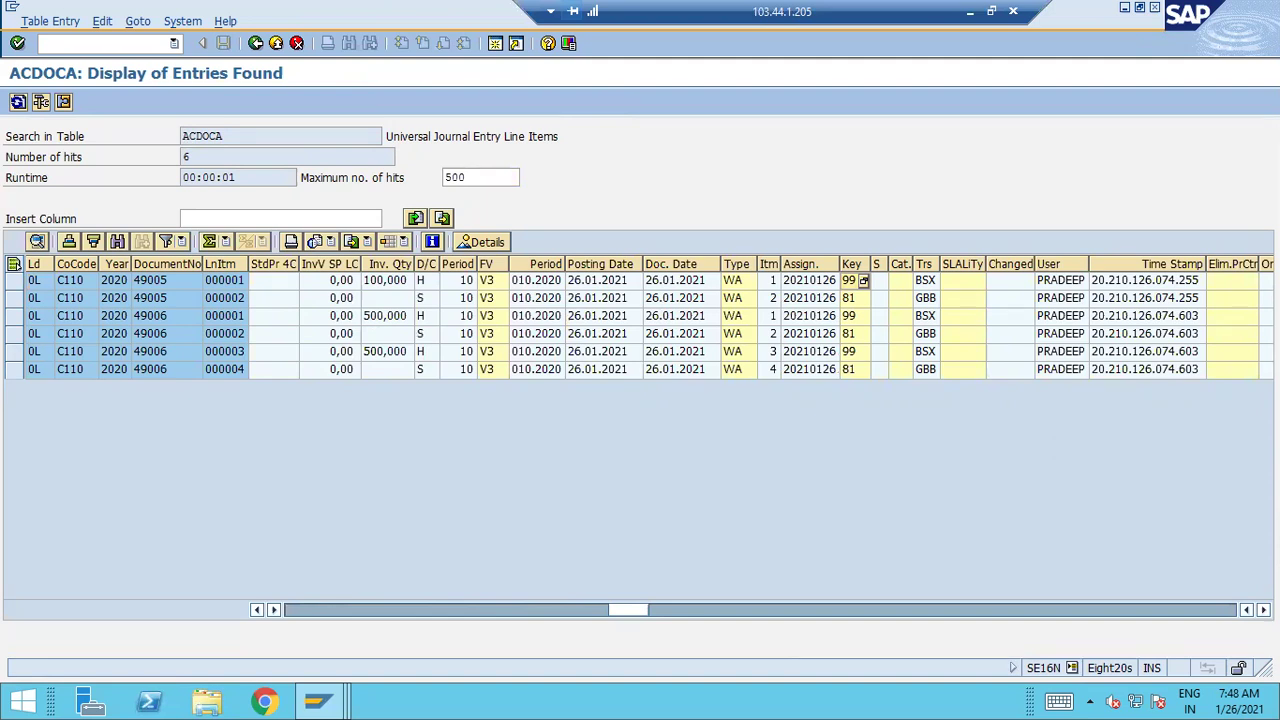
key("Right")
key("Right")
key("Right")
key("Right")
key("Right")
key("Right")
key("Right")
key("Right")
key("Right")
key("Right")
key("Right")
key("Right")
key("Right")
key("Right")
key("Right")
key("Right")
key("Right")
key("Right")
key("Right")
key("Right")
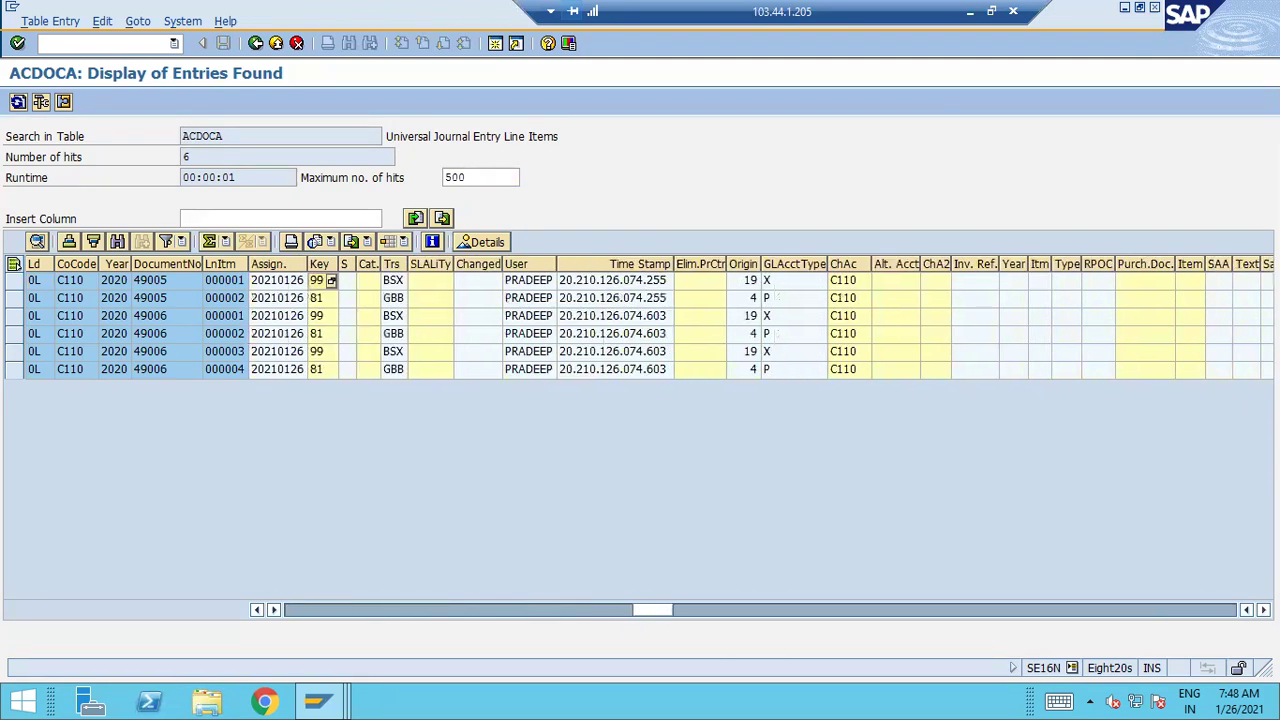
key("Right")
key("Right")
key("Right")
key("Right")
key("Right")
key("Right")
key("Right")
key("Right")
key("Right")
key("Right")
key("Right")
key("Right")
key("Right")
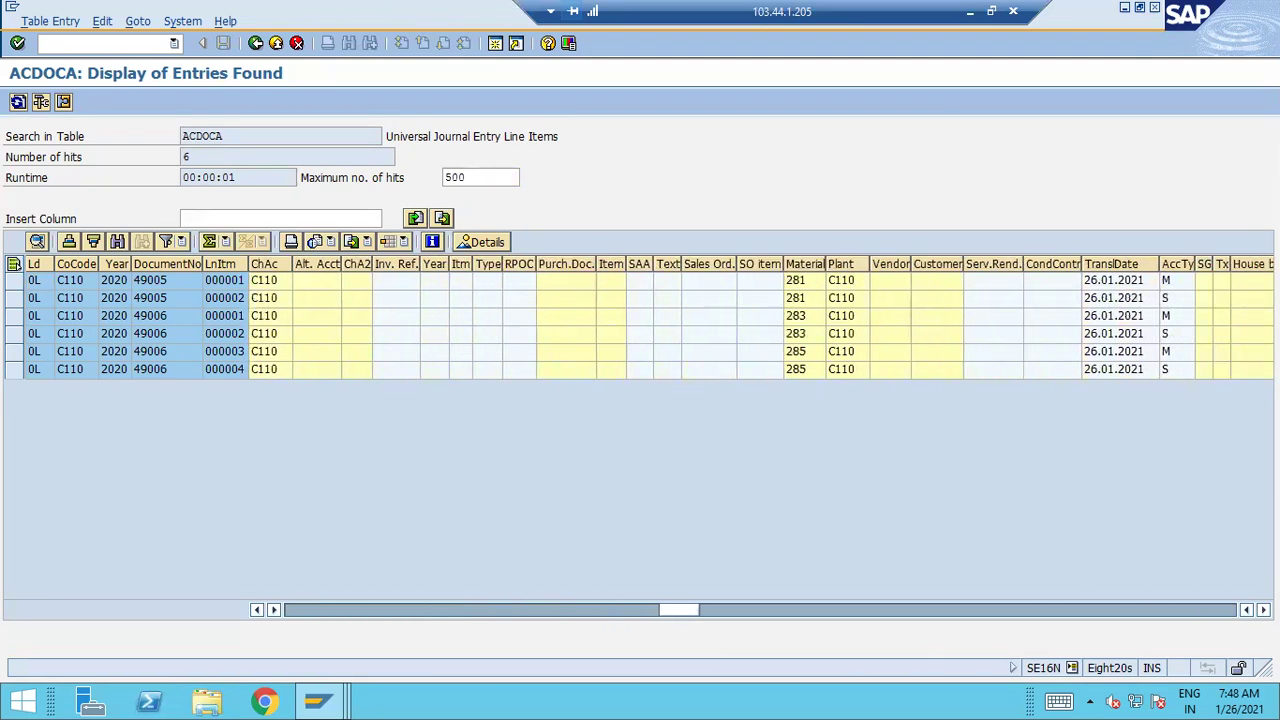
key("Right")
key("Right")
key("Right")
key("Right")
key("Right")
key("Right")
key("Right")
key("Right")
key("Right")
key("Right")
key("Right")
key("Right")
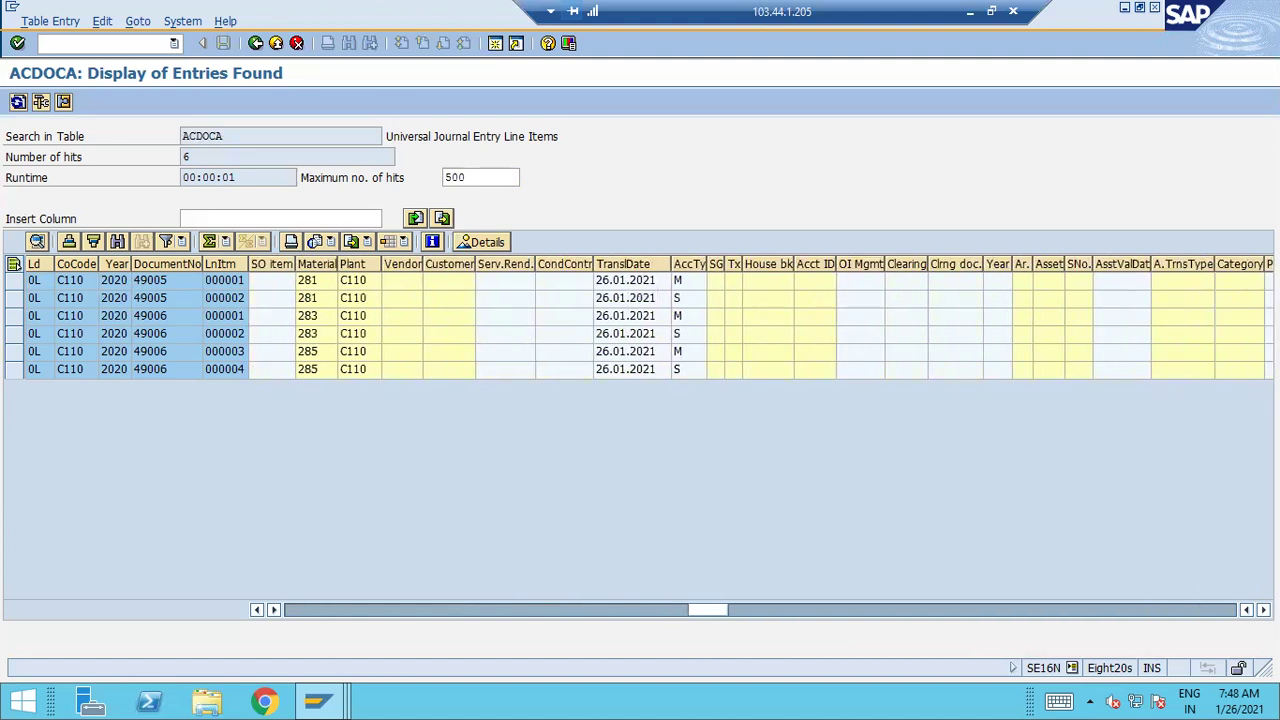
key("Right")
key("Right")
key("Right")
key("Right")
key("Right")
key("Right")
key("Right")
key("Right")
key("Right")
key("Right")
key("Right")
key("Right")
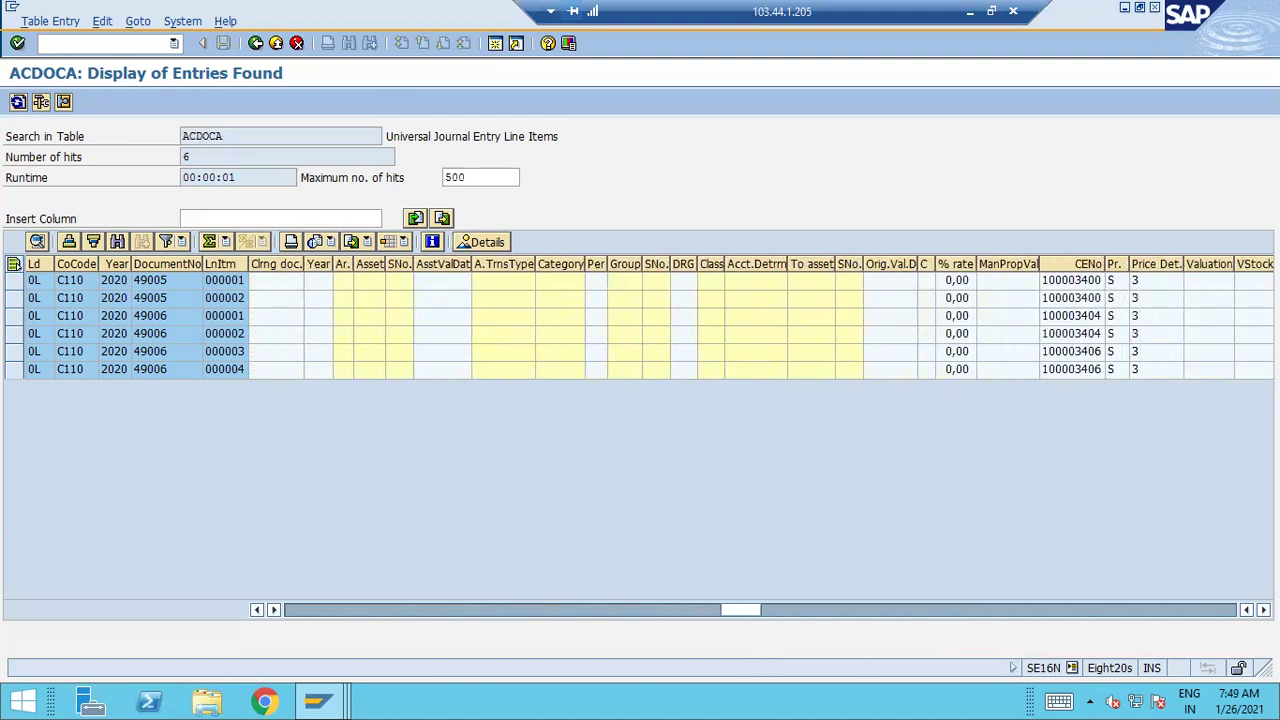
key("Right")
key("Right")
key("Right")
key("Right")
key("Right")
key("Right")
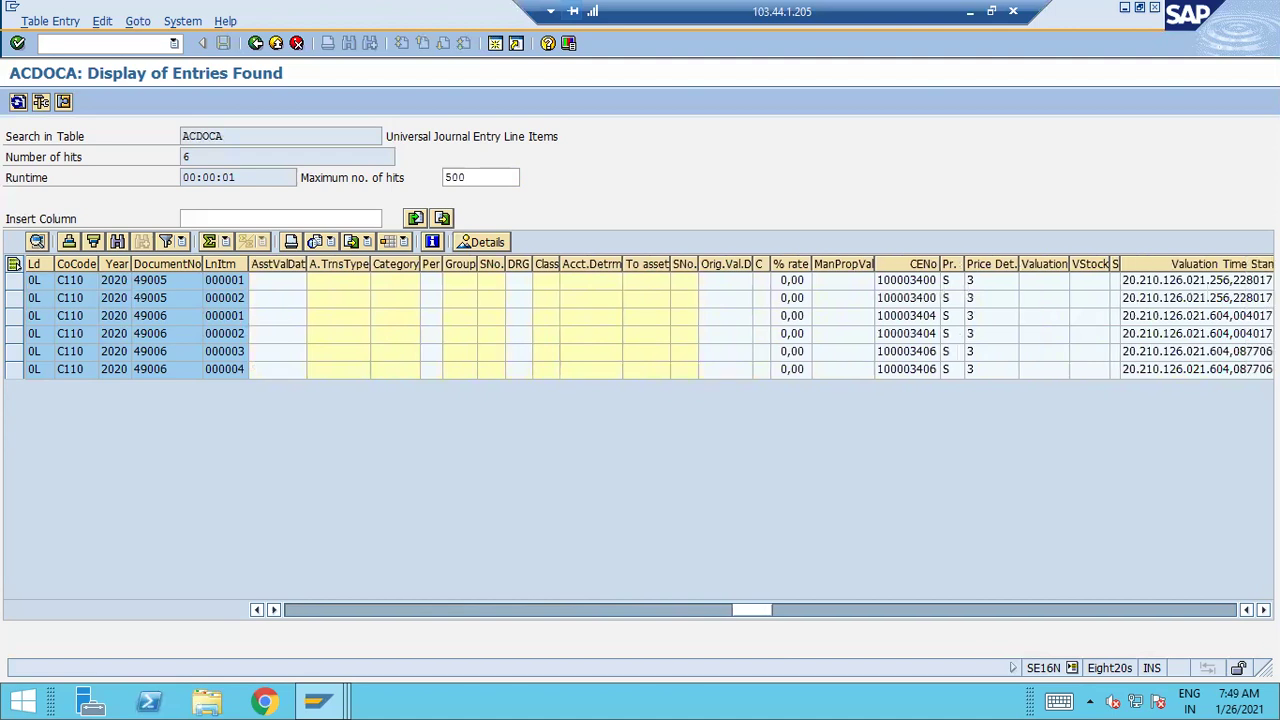
key("Right")
key("Right")
key("Right")
key("Right")
key("Right")
key("Right")
key("Right")
key("Right")
key("Right")
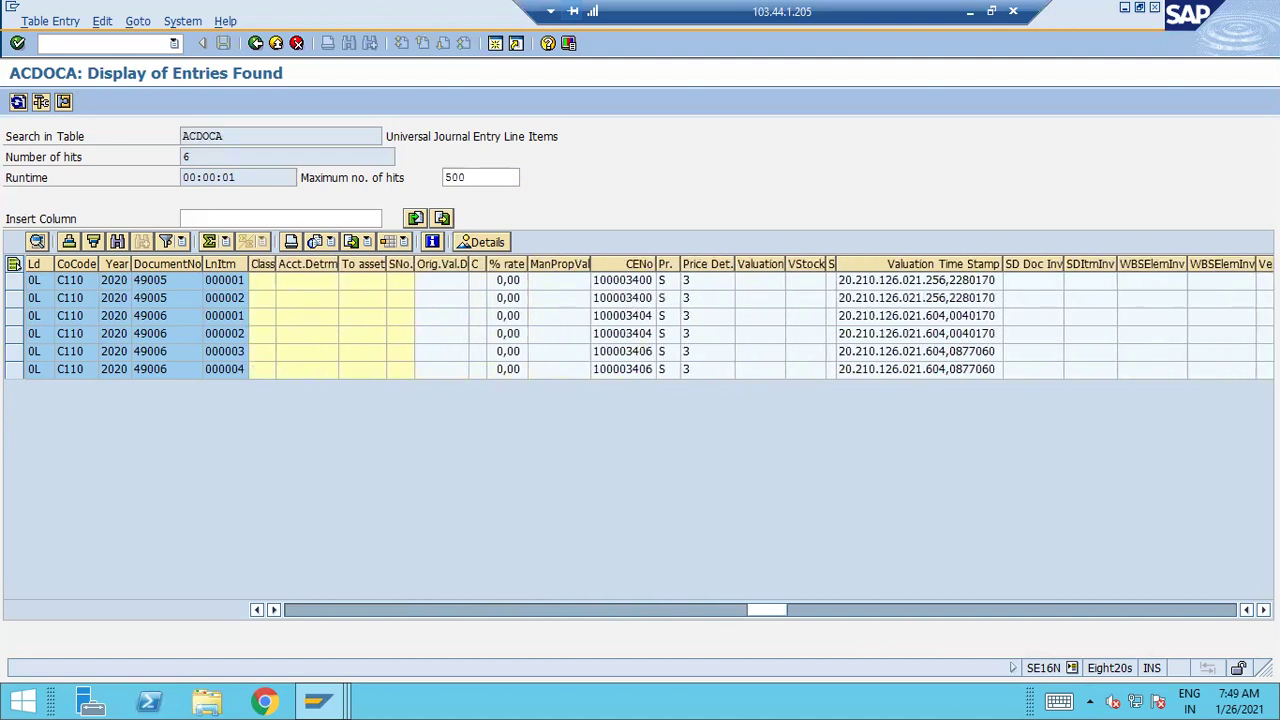
key("Right")
key("Right")
key("Right")
key("Right")
key("Right")
key("Right")
key("Right")
key("Right")
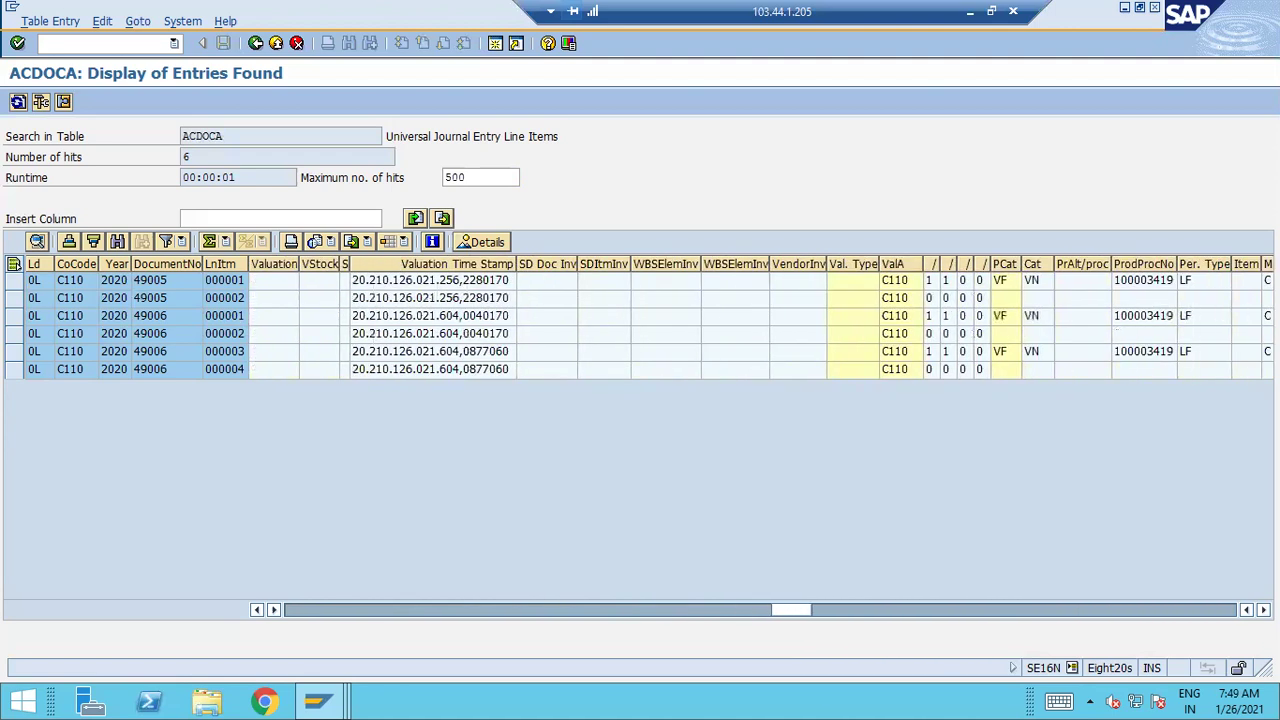
key("Right")
key("Right")
key("Right")
key("Right")
key("Right")
key("Right")
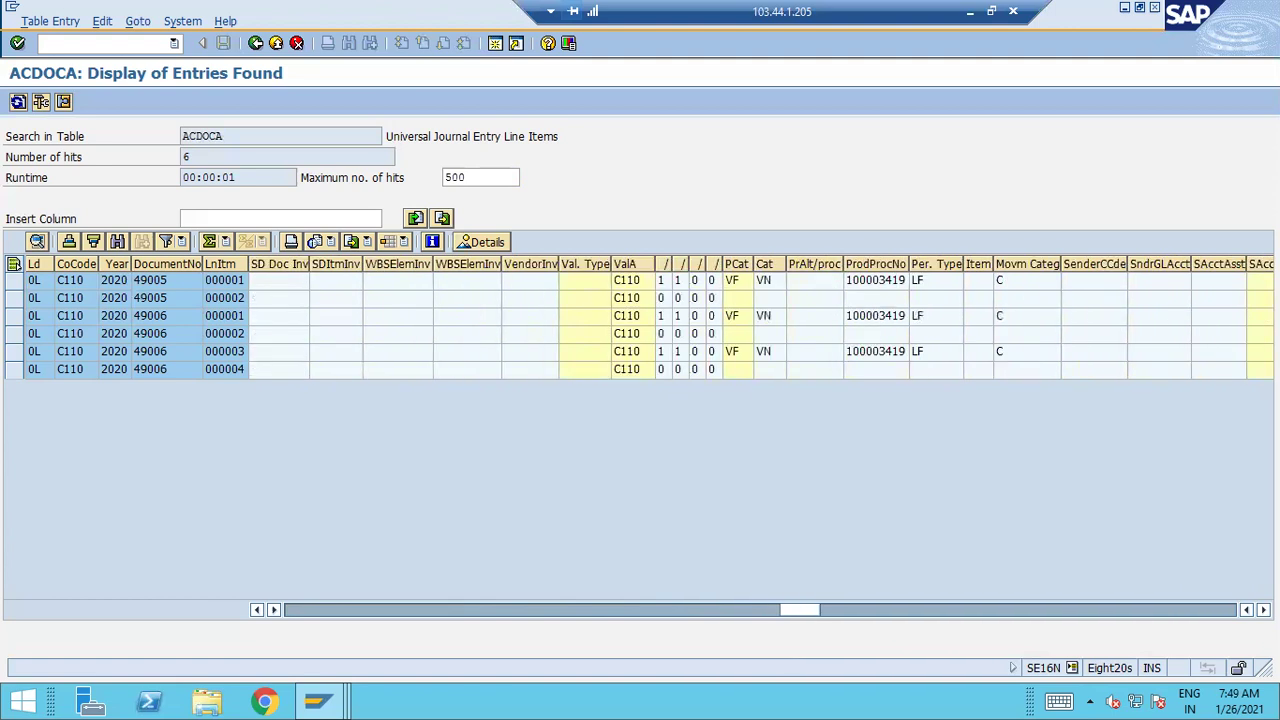
key("Right")
key("Right")
key("Right")
key("Right")
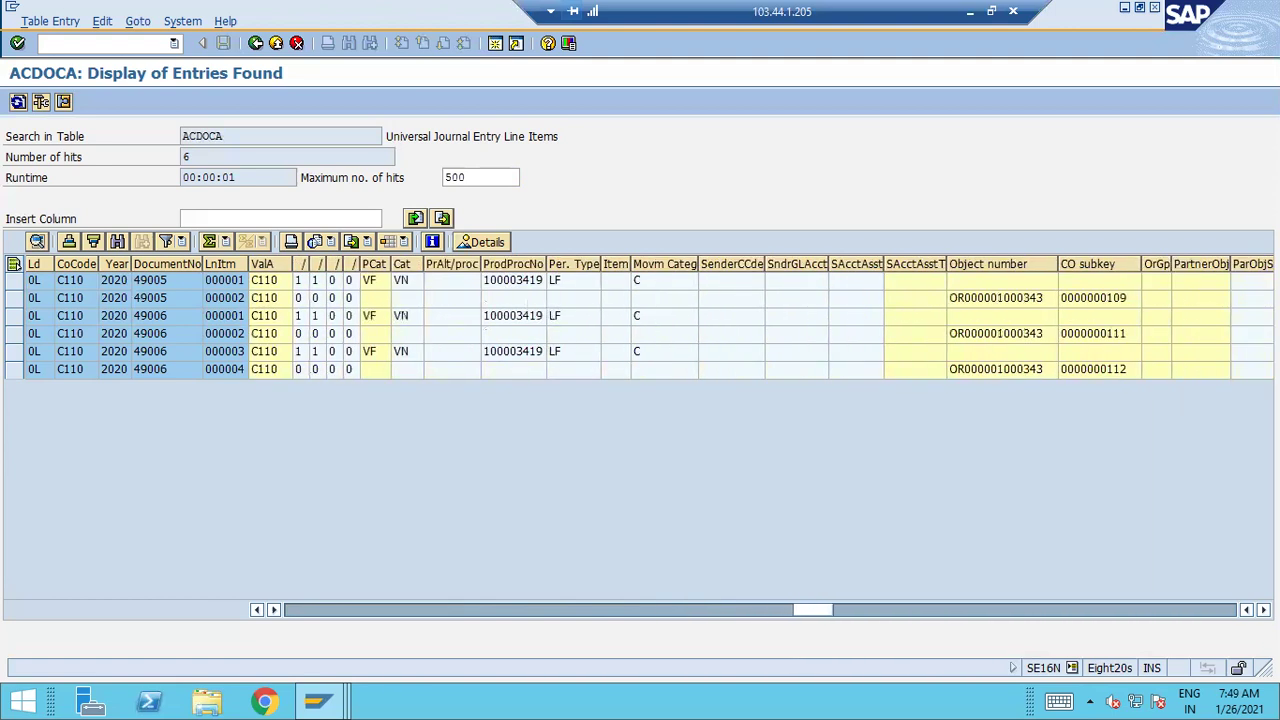
key("Right")
key("Right")
key("Right")
key("Right")
key("Right")
key("Right")
key("Right")
key("Right")
key("Right")
key("Right")
key("Right")
key("Right")
key("Right")
key("Right")
key("Right")
key("Right")
key("Right")
key("Right")
key("Right")
key("Right")
key("Right")
key("Right")
key("Right")
key("Right")
key("Right")
key("Right")
key("Right")
key("Right")
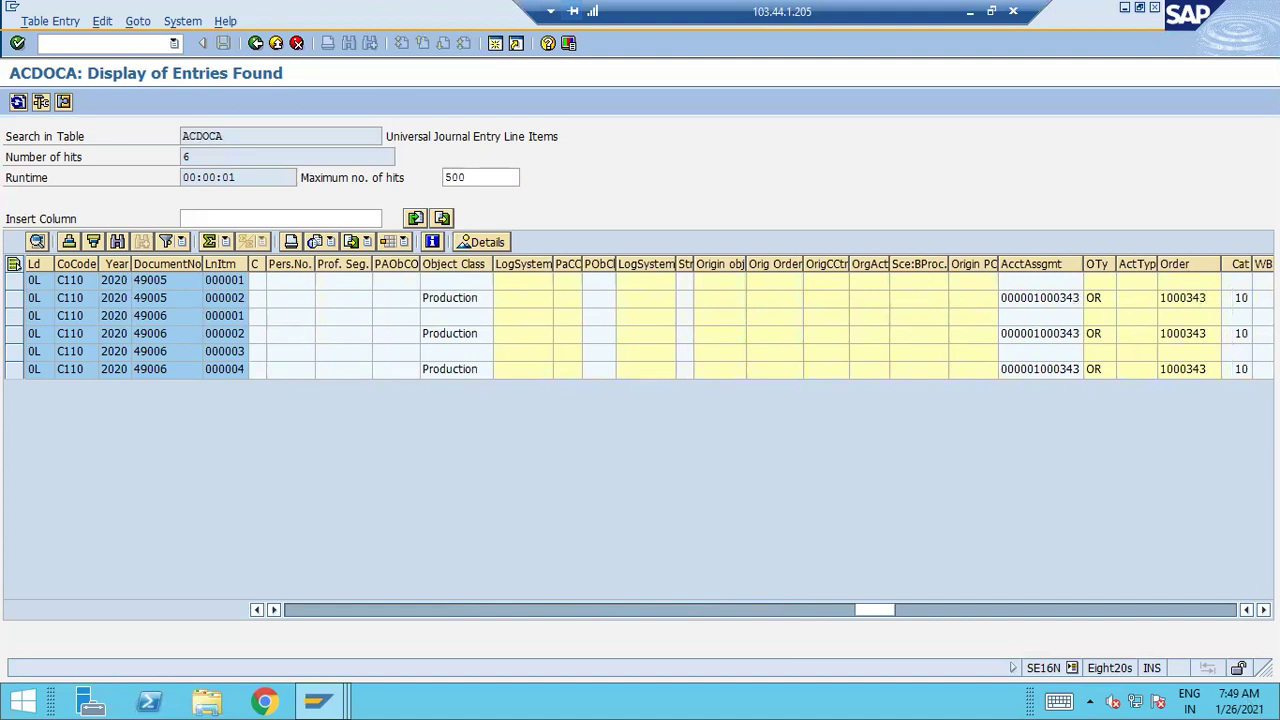
key("Right")
key("Right")
key("Right")
key("Right")
key("Right")
key("Right")
key("Right")
key("Right")
key("Right")
key("Right")
key("Right")
key("Right")
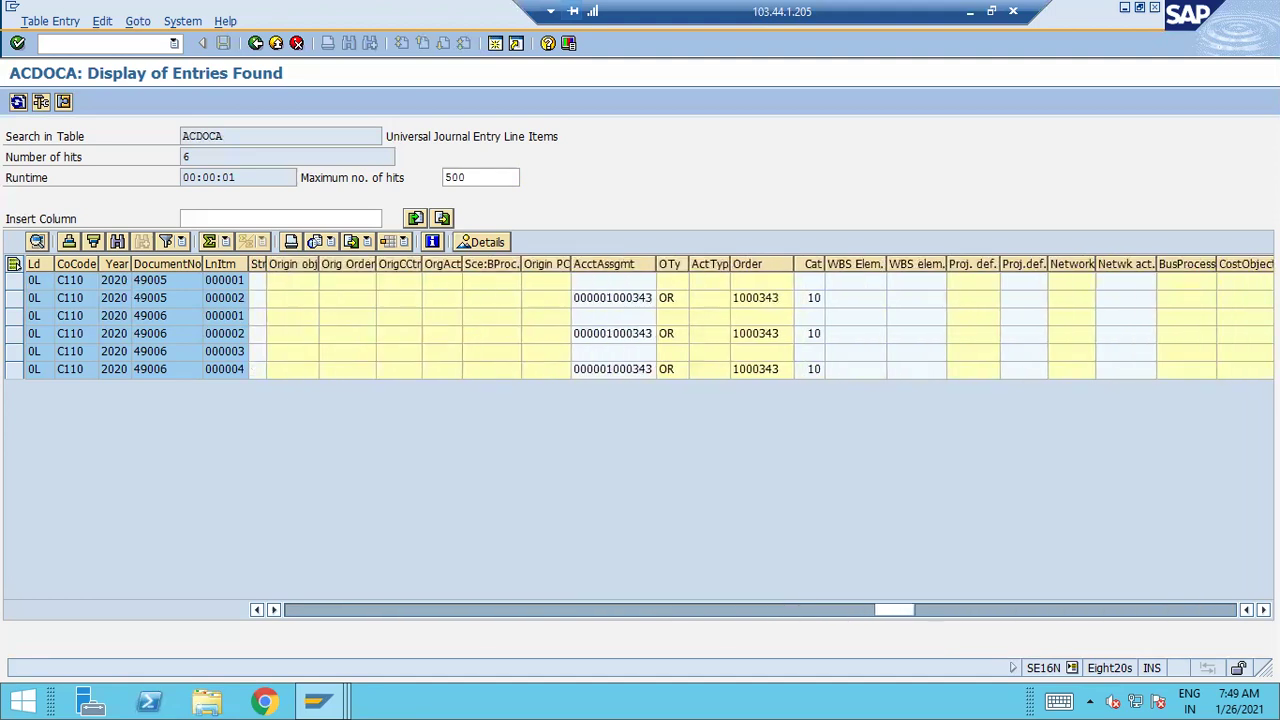
key("Right")
key("Right")
key("Right")
key("Right")
key("Right")
key("Right")
key("Right")
key("Right")
key("Right")
key("Right")
key("Right")
key("Right")
key("Right")
key("Right")
key("Right")
key("Right")
key("Right")
key("Right")
key("Right")
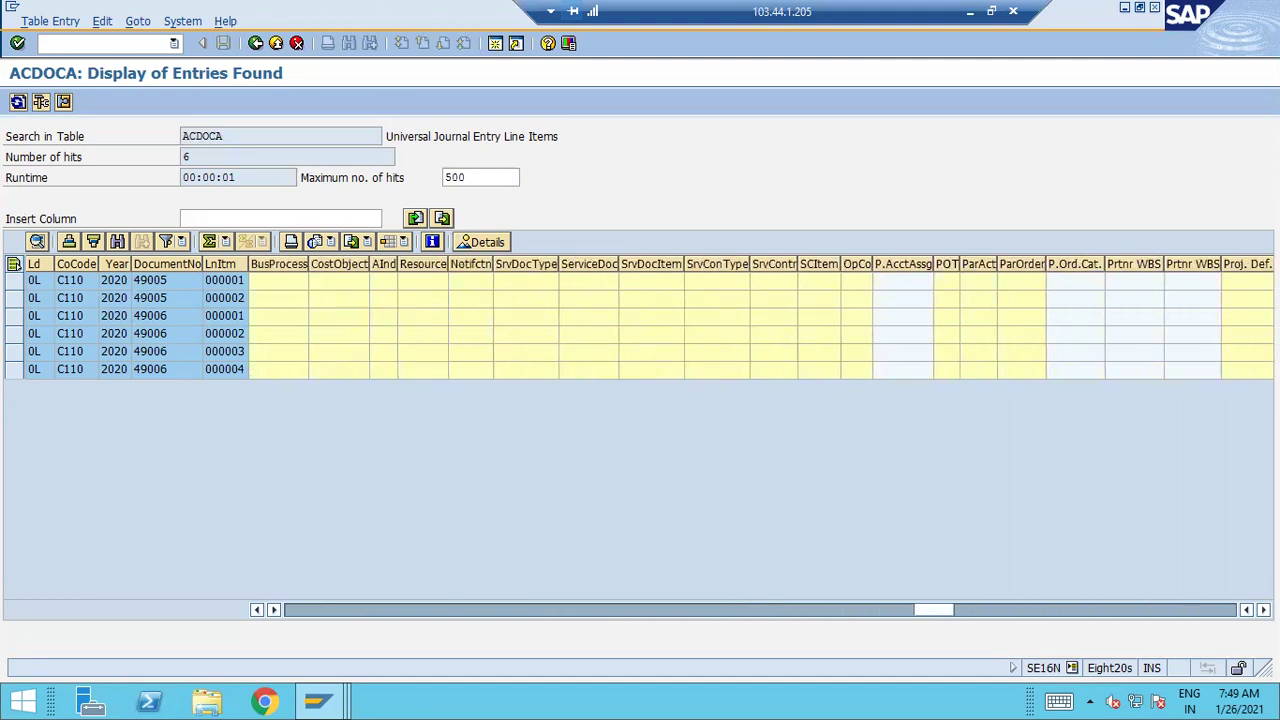
key("Right")
key("Right")
key("Right")
key("Right")
key("Right")
key("Right")
key("Right")
key("Right")
key("Right")
key("Right")
key("Right")
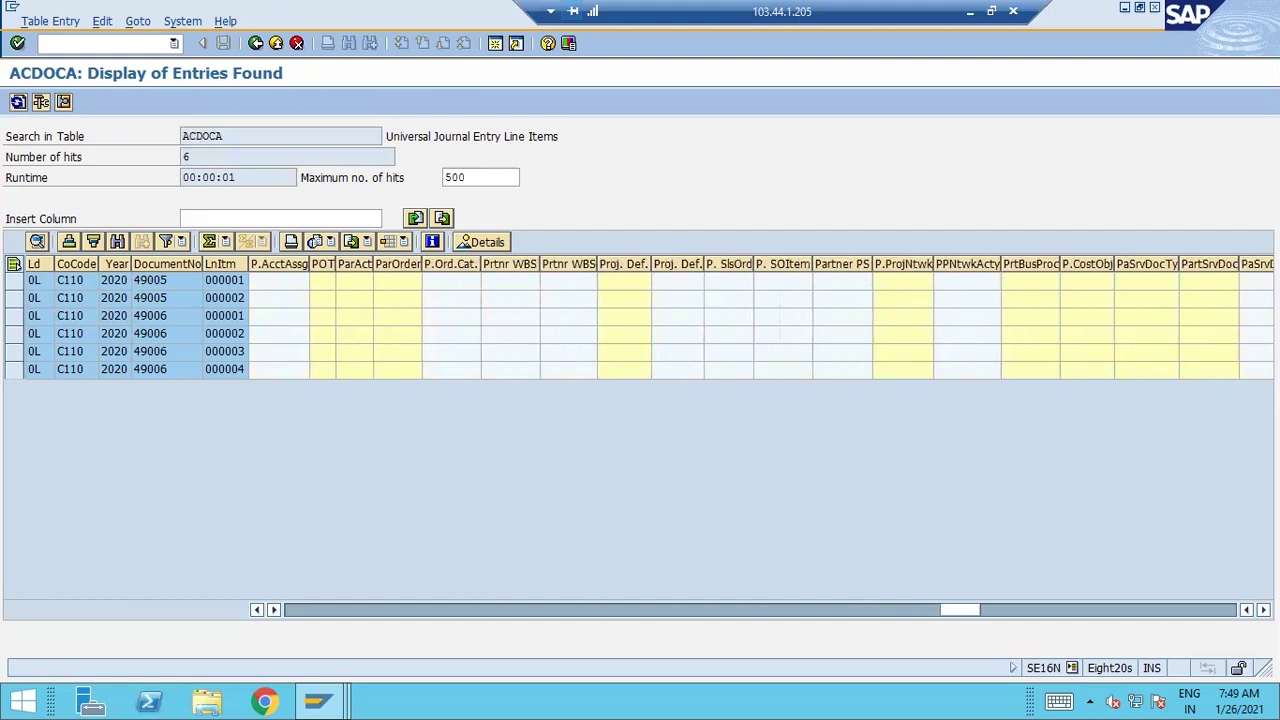
key("Right")
key("Right")
key("Right")
key("Right")
key("Right")
key("Right")
key("Right")
key("Right")
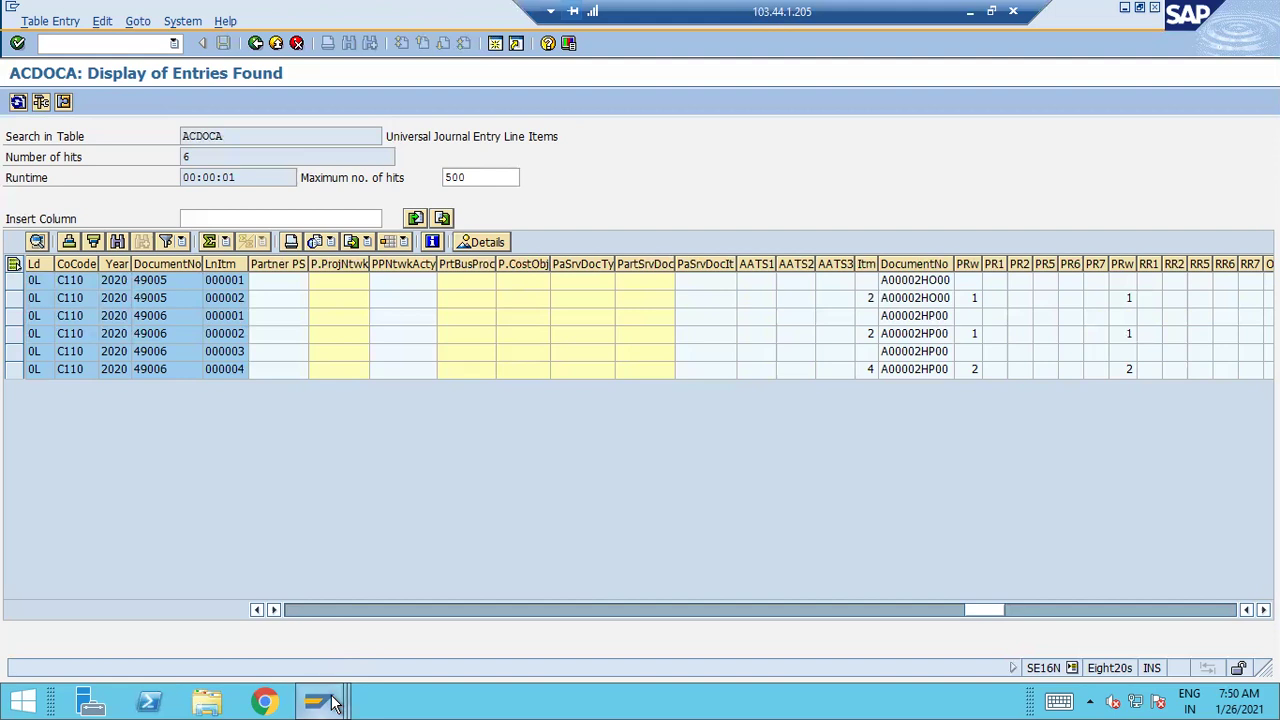
Run KANK for controlling area C110 and open the RK_BELEG number range groups for change.
mouse_move(335, 703)
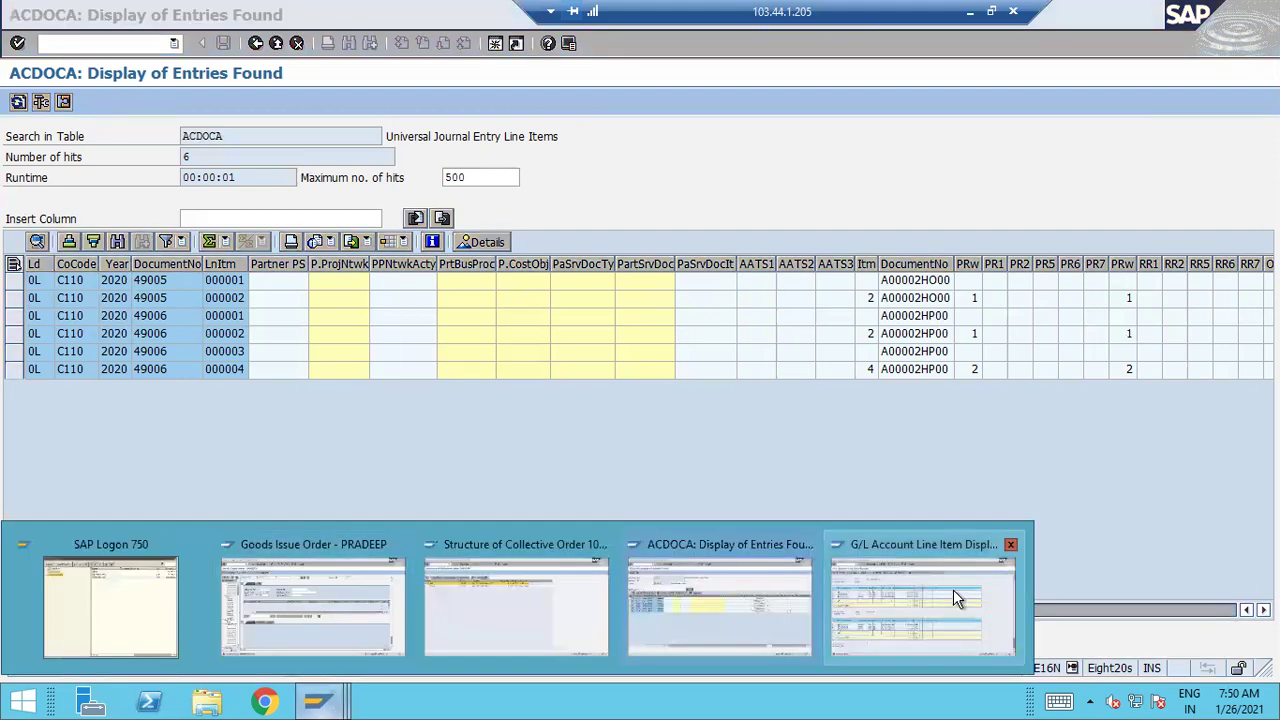
left_click(902, 550)
type("/N")
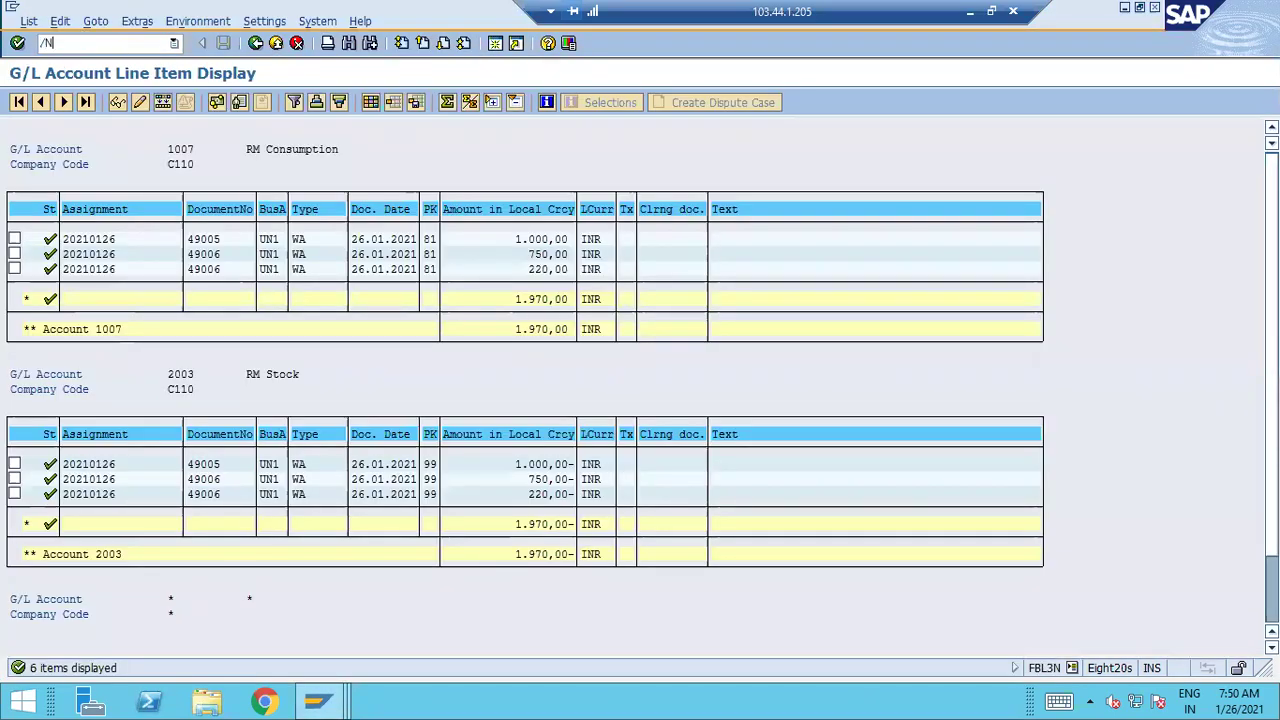
type("KANK")
key("Return")
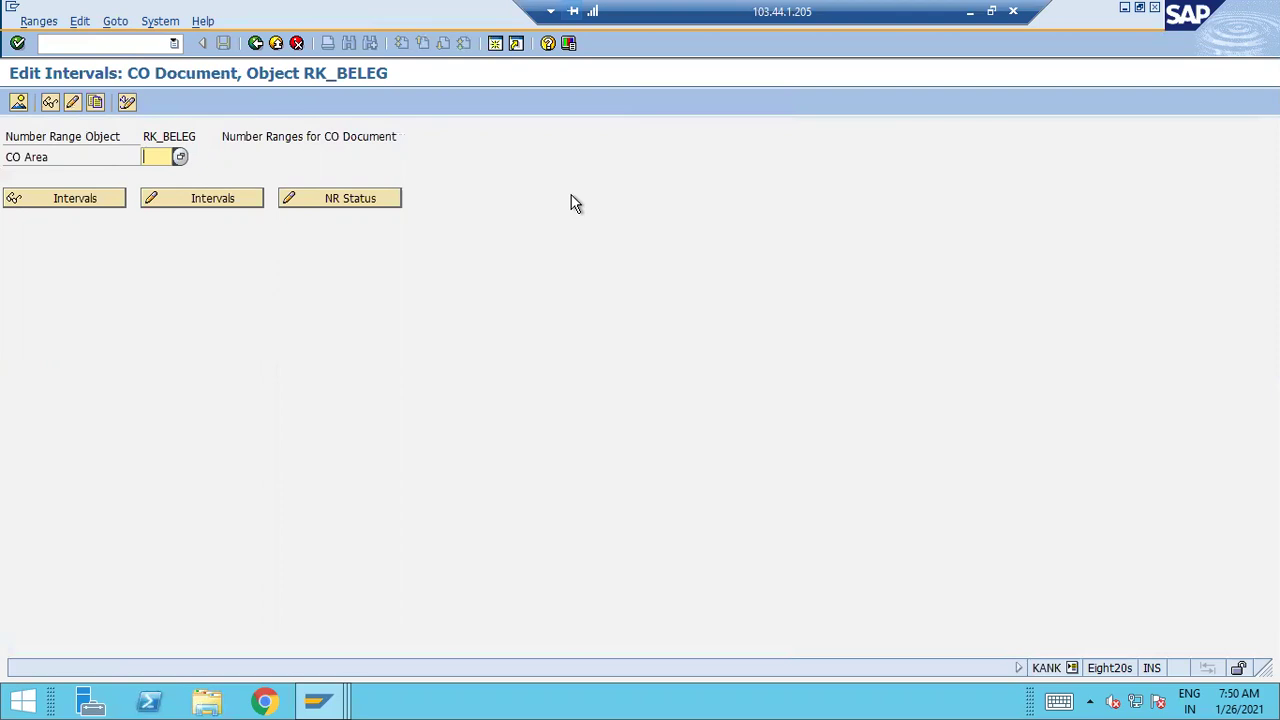
type("C110")
key("shift+Home")
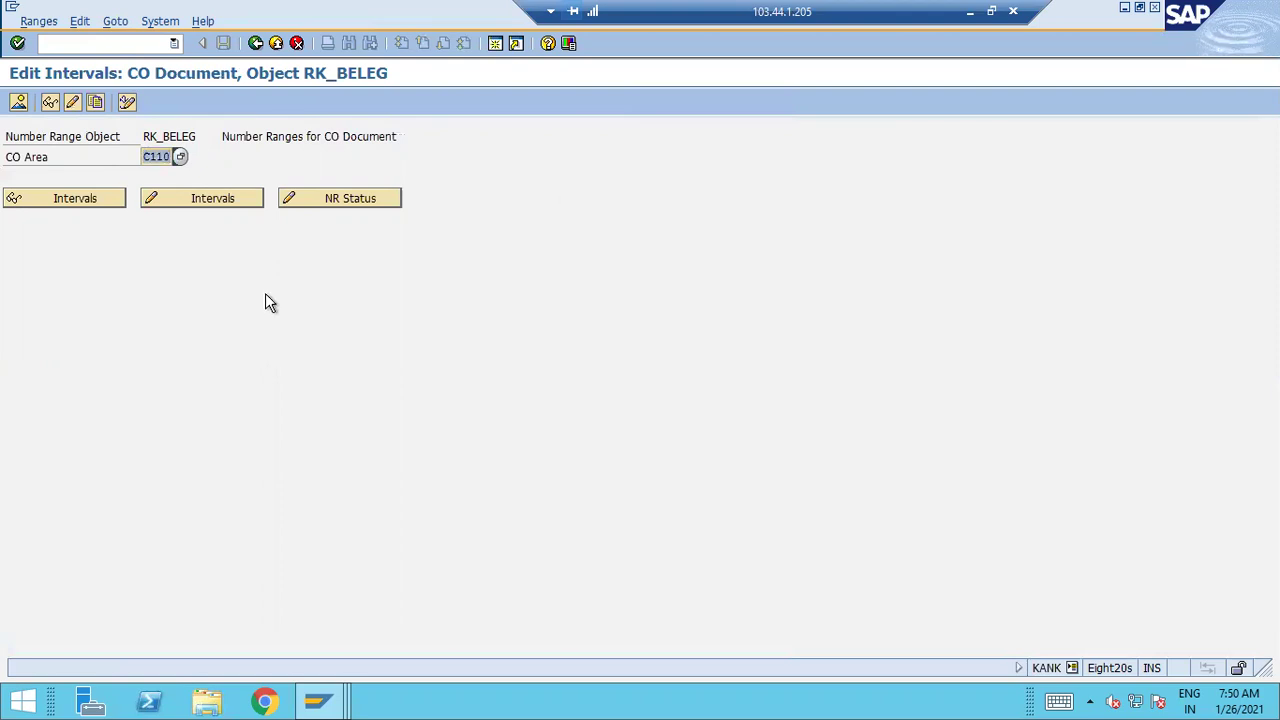
left_click(72, 98)
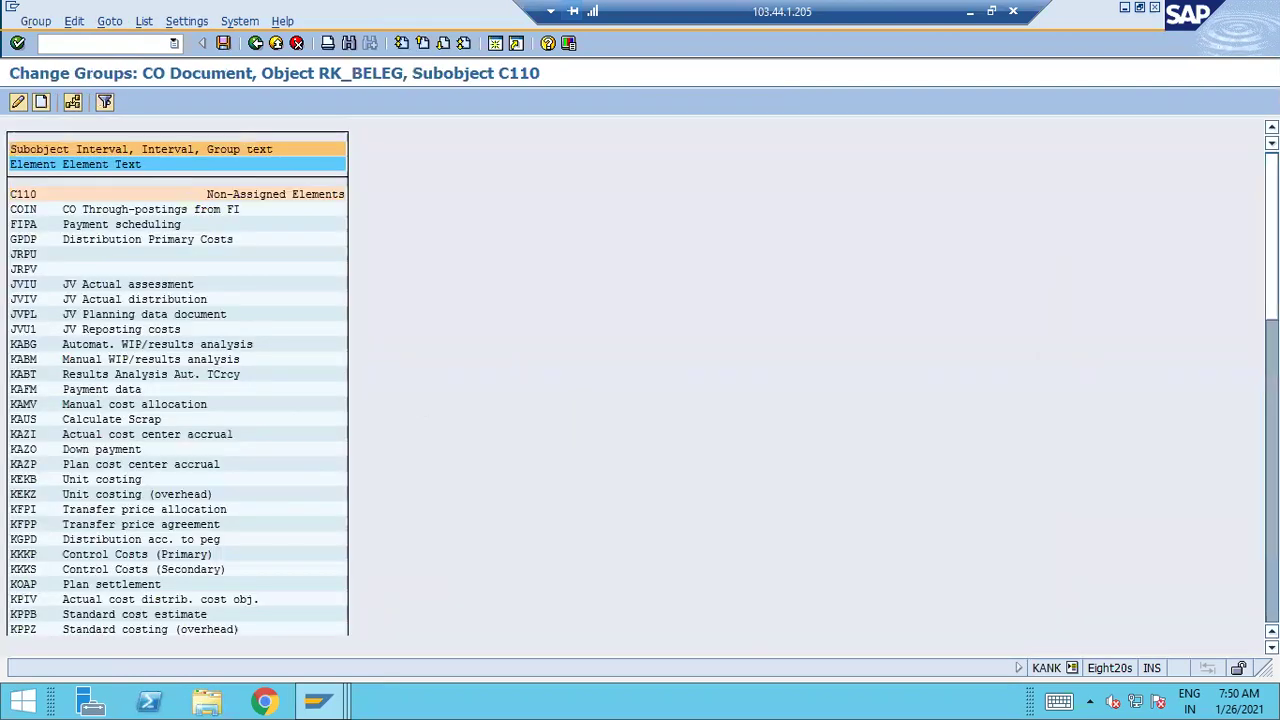
Find transaction RKL (Actual activity allocation) and assign it to C110 number range group 01.
scroll(178, 400, "down", 10)
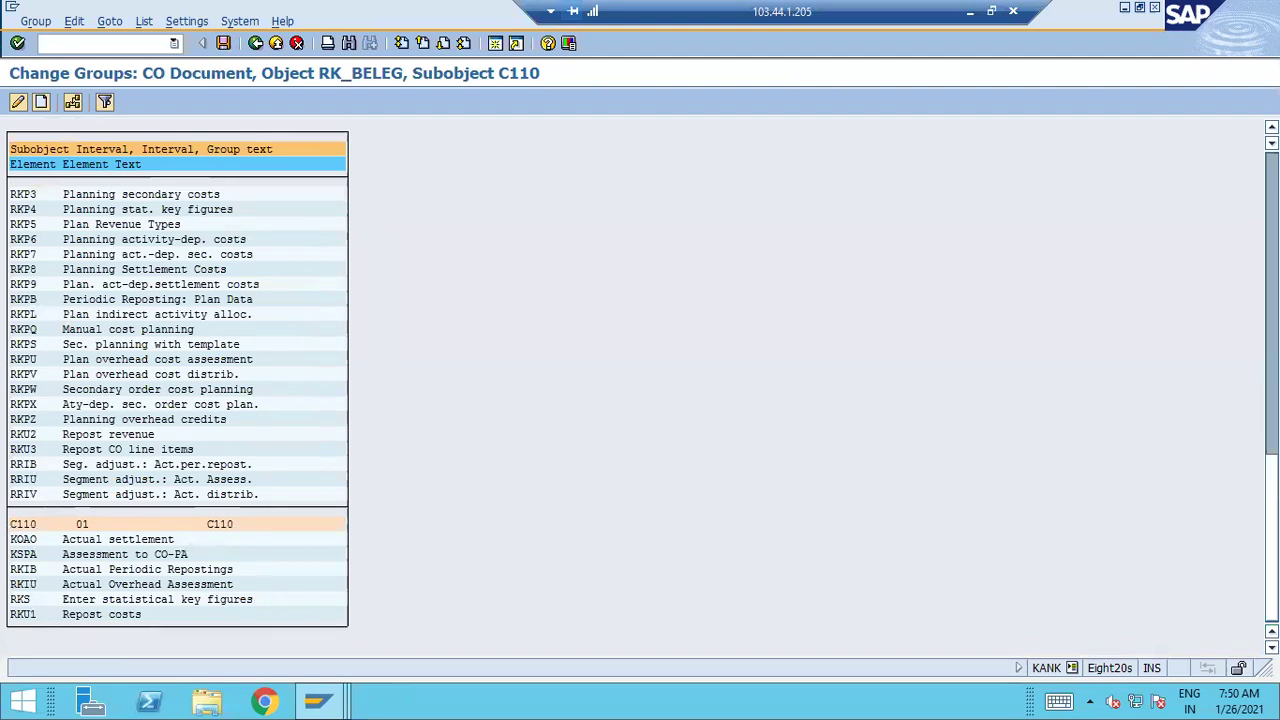
scroll(22, 342, "up", 10)
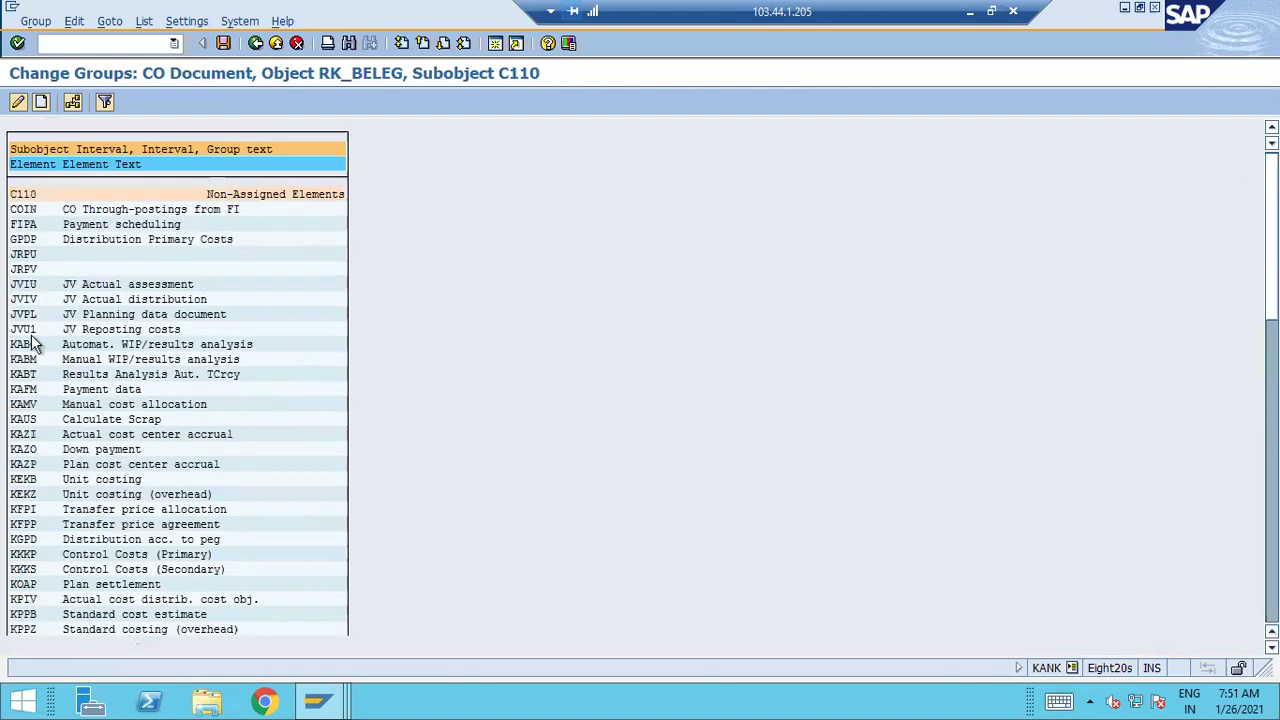
key("ctrl+f")
type("RKL")
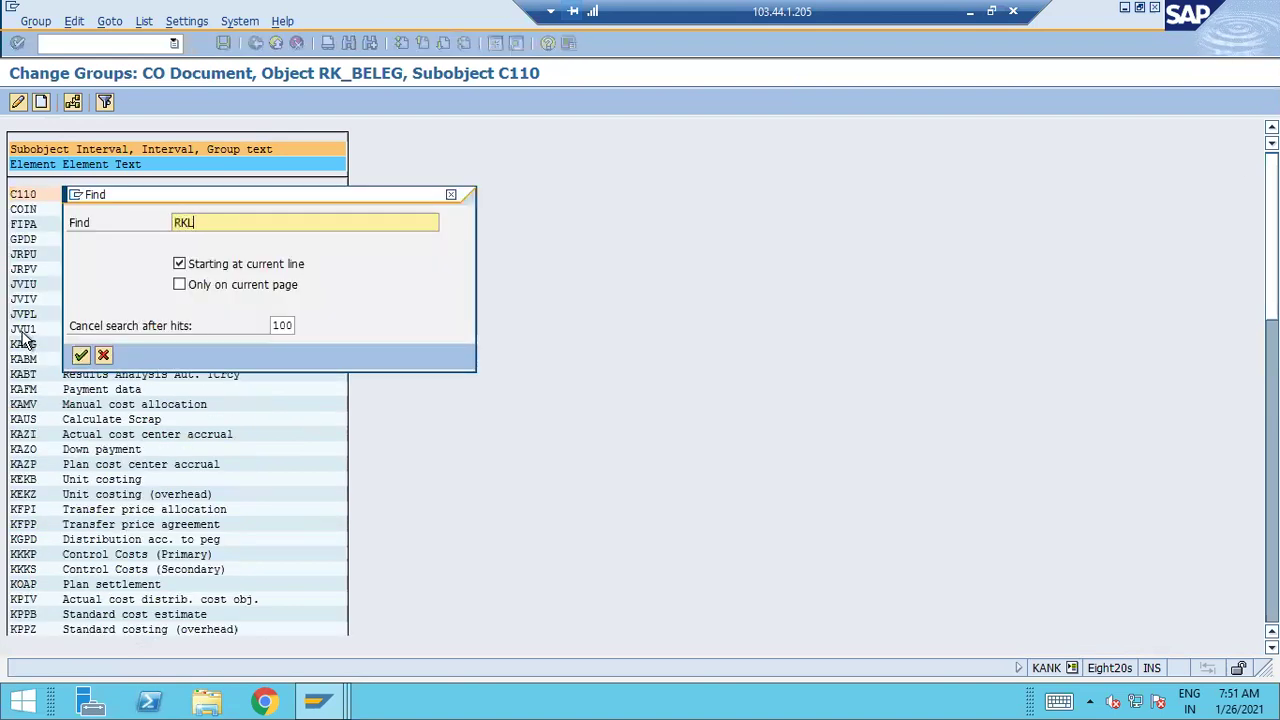
key("Return")
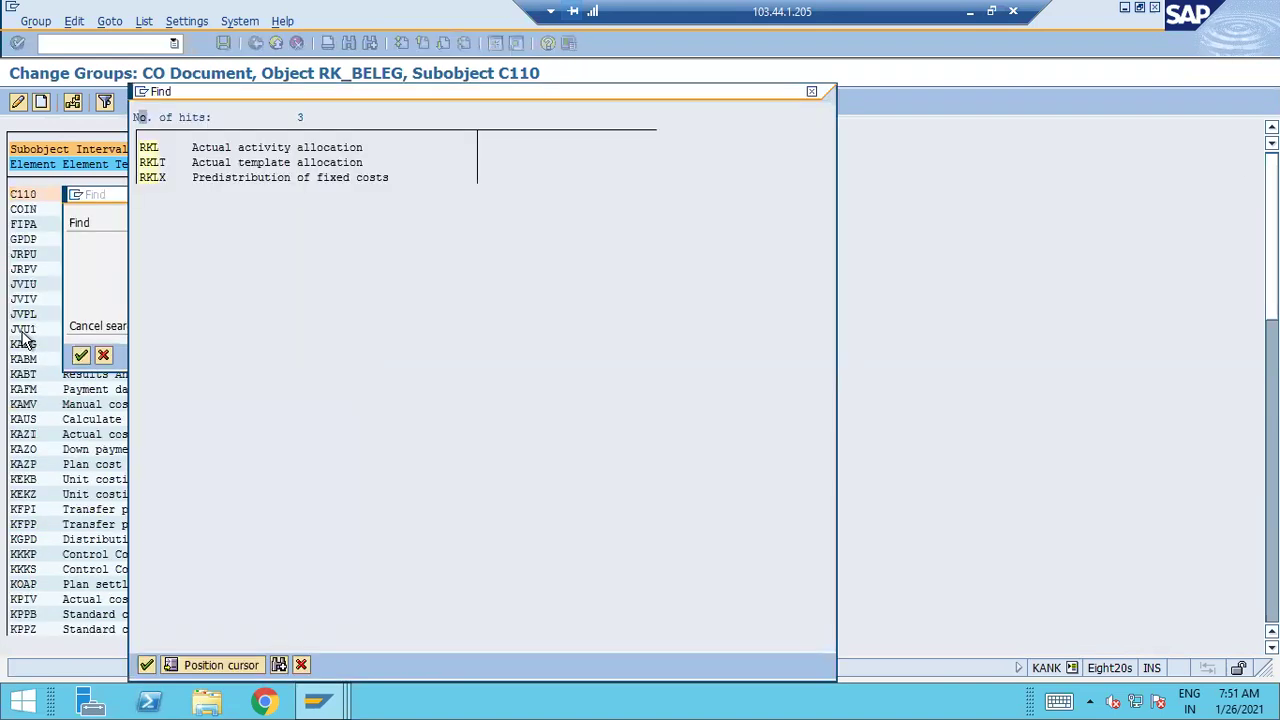
double_click(150, 148)
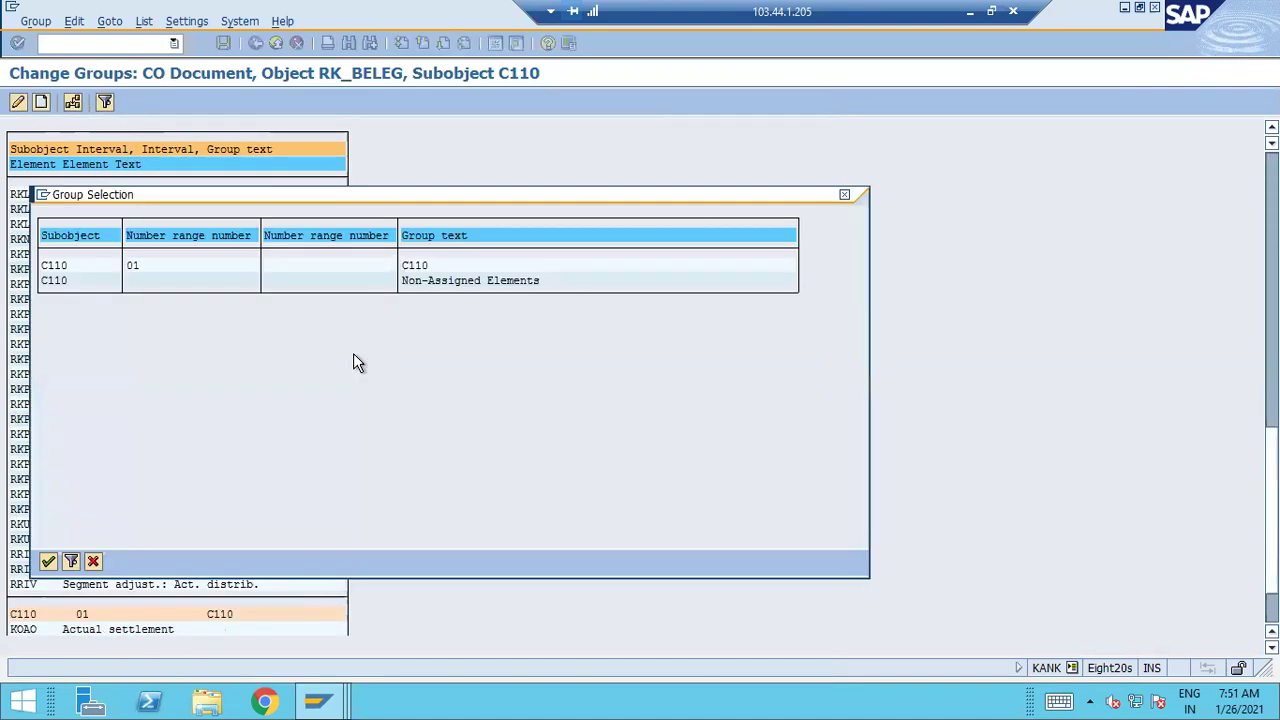
left_click(48, 561)
Save the RKL group assignment and exit back to the Edit Intervals screen.
left_click(223, 43)
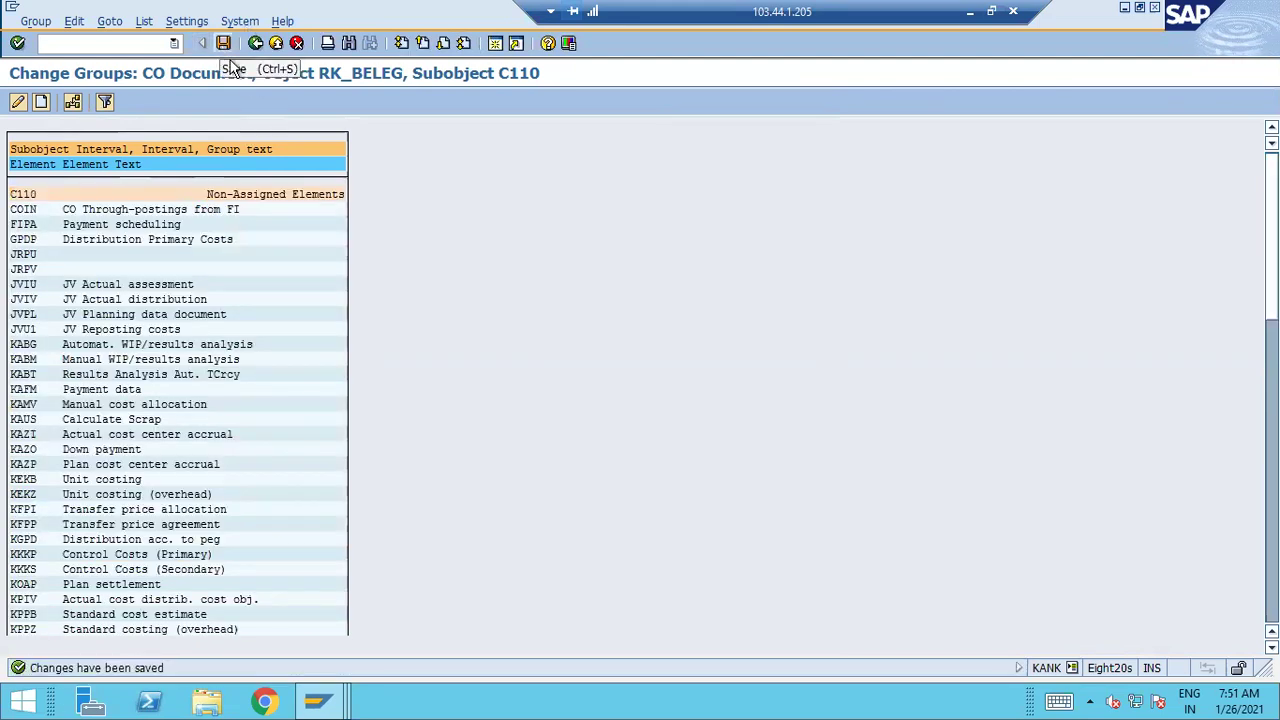
left_click(278, 44)
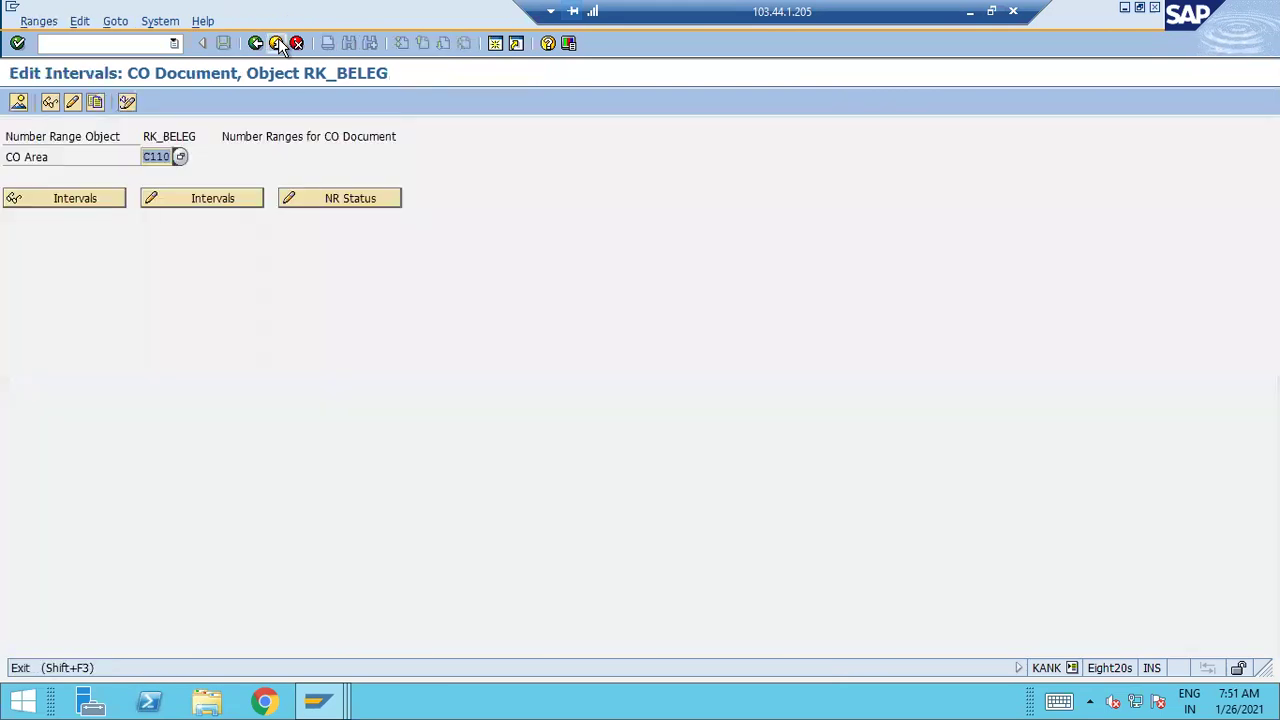
left_click(278, 44)
In the SAP window, start transaction CO11N for production order confirmation.
mouse_move(315, 703)
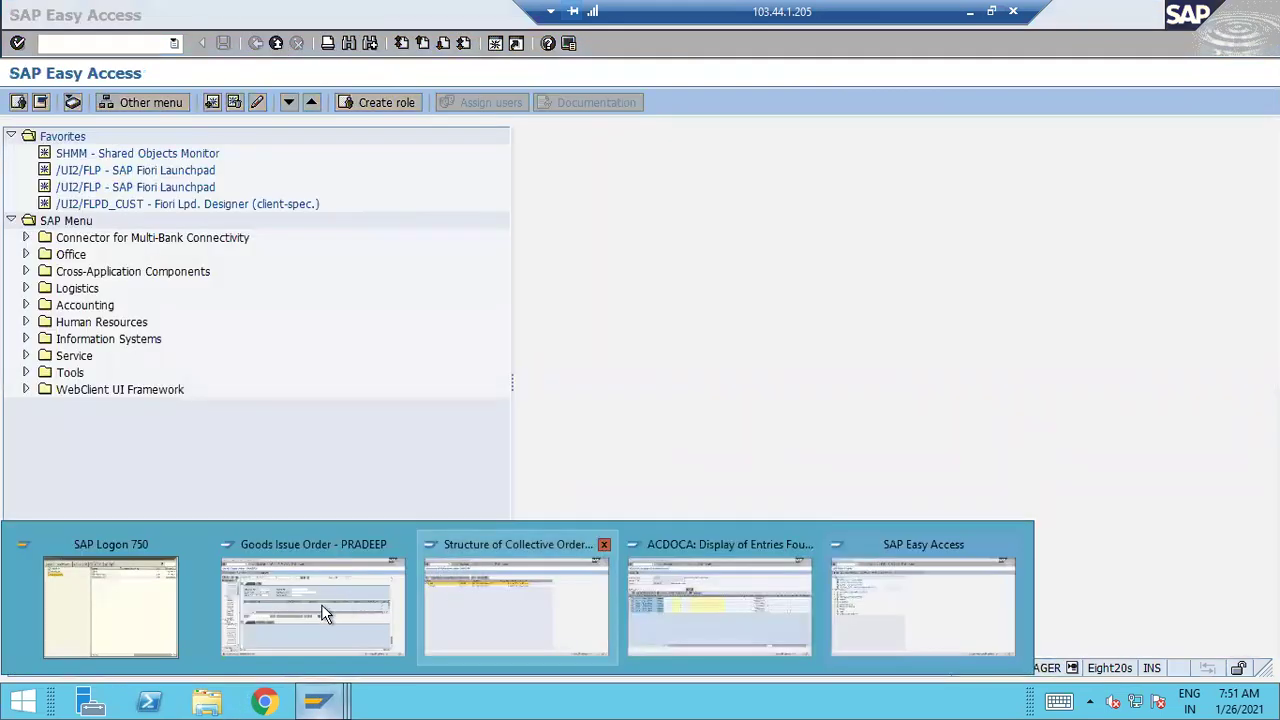
left_click(323, 638)
left_click(104, 44)
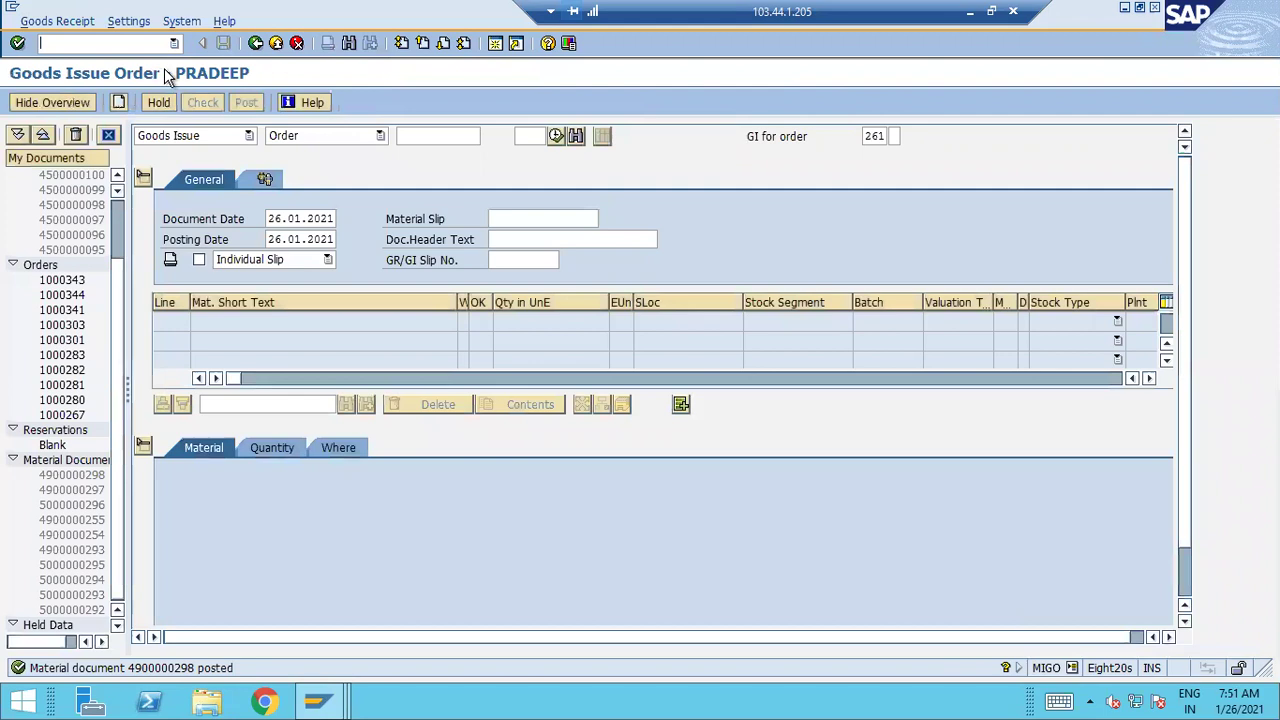
type("/NCO11N")
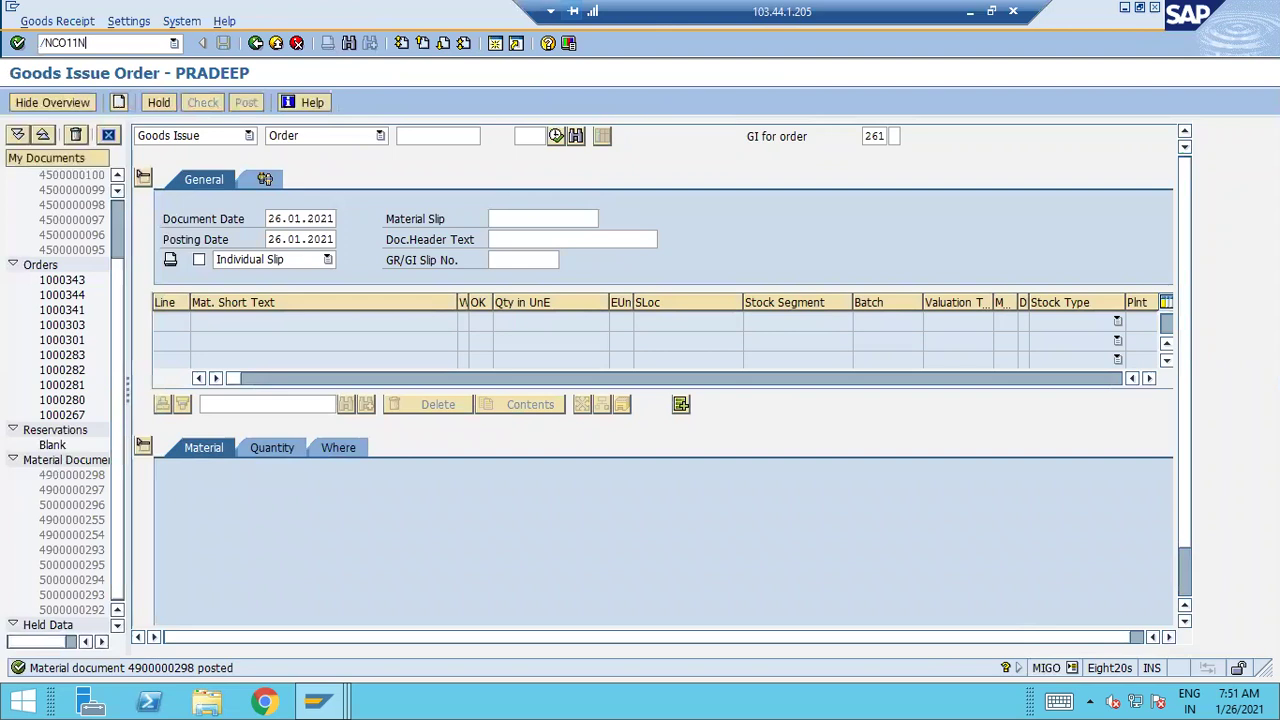
key("Return")
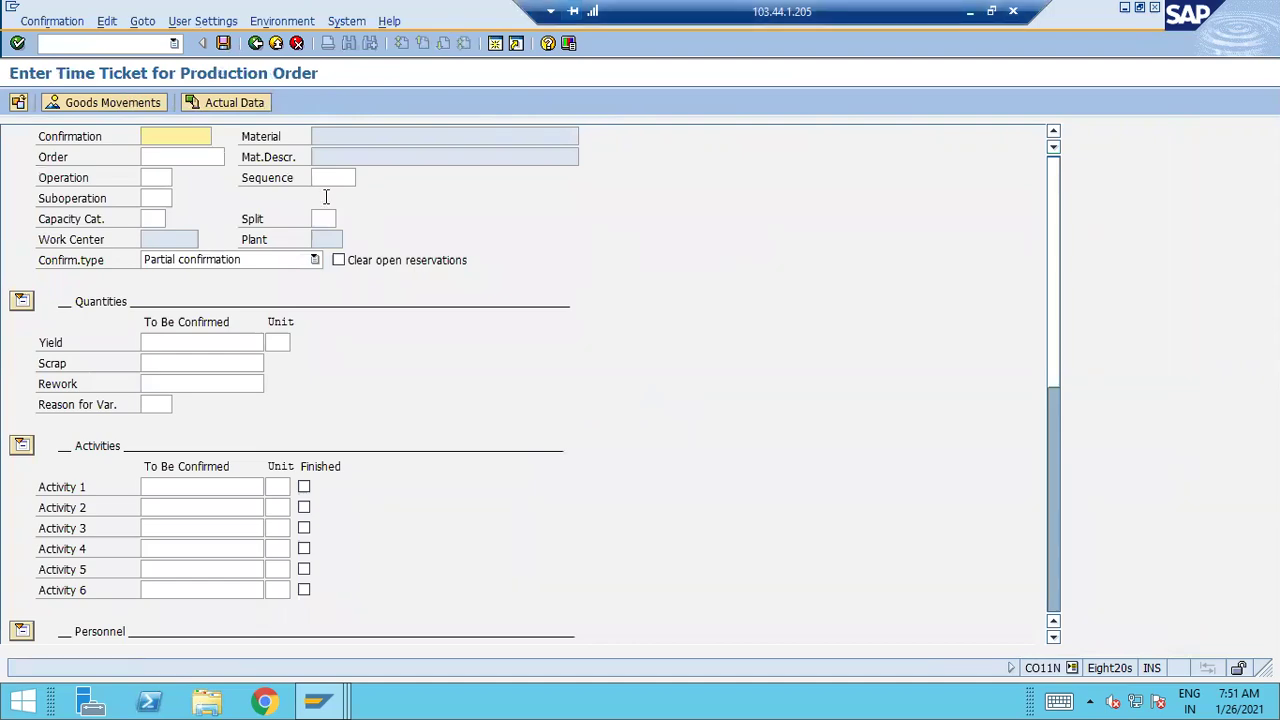
Copy order number 1000343 from the notes into the time ticket's Order field.
key("alt+Tab")
left_click(386, 446)
left_click(573, 701)
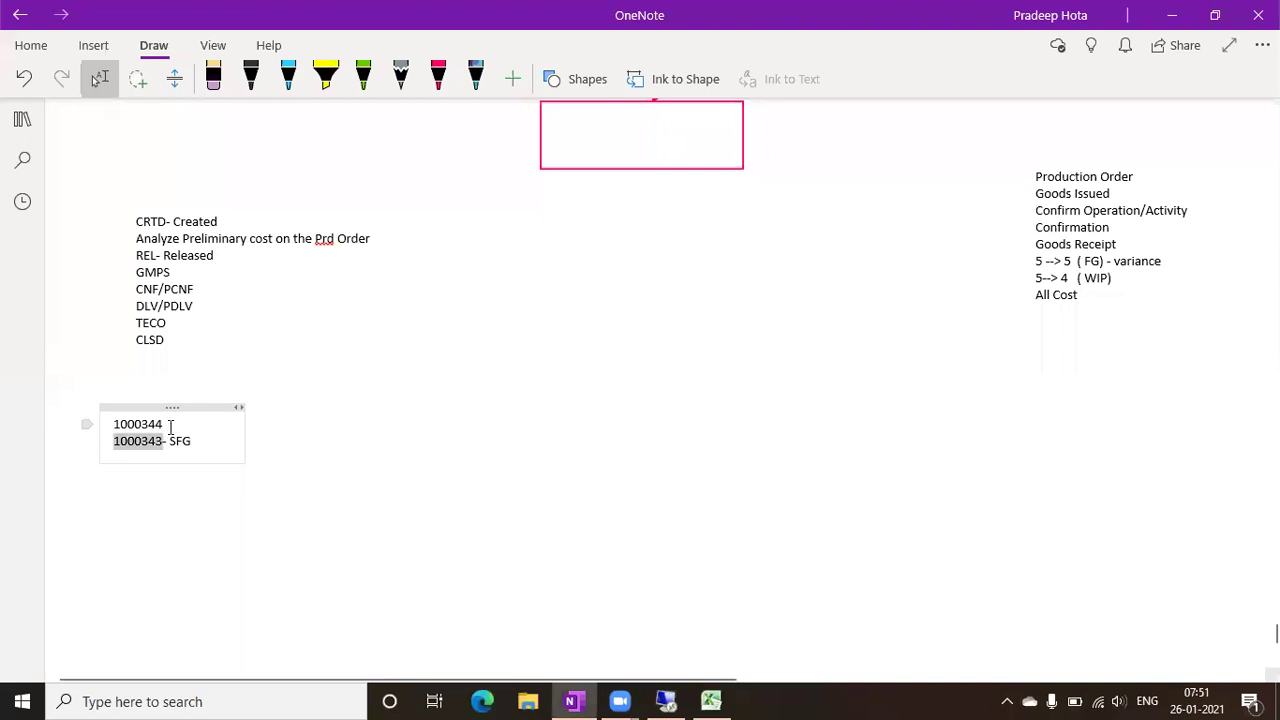
left_click(668, 701)
type("1000343")
key("shift+Home")
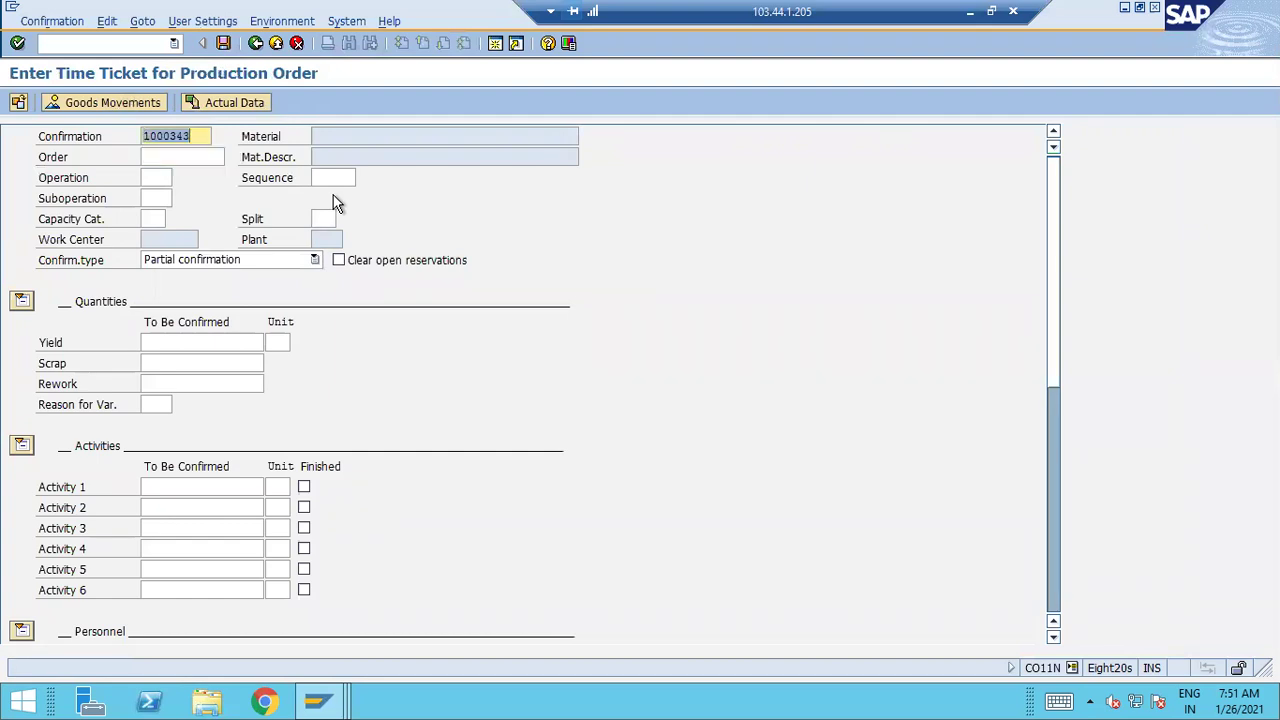
key("ctrl+x")
key("Tab")
key("ctrl+v")
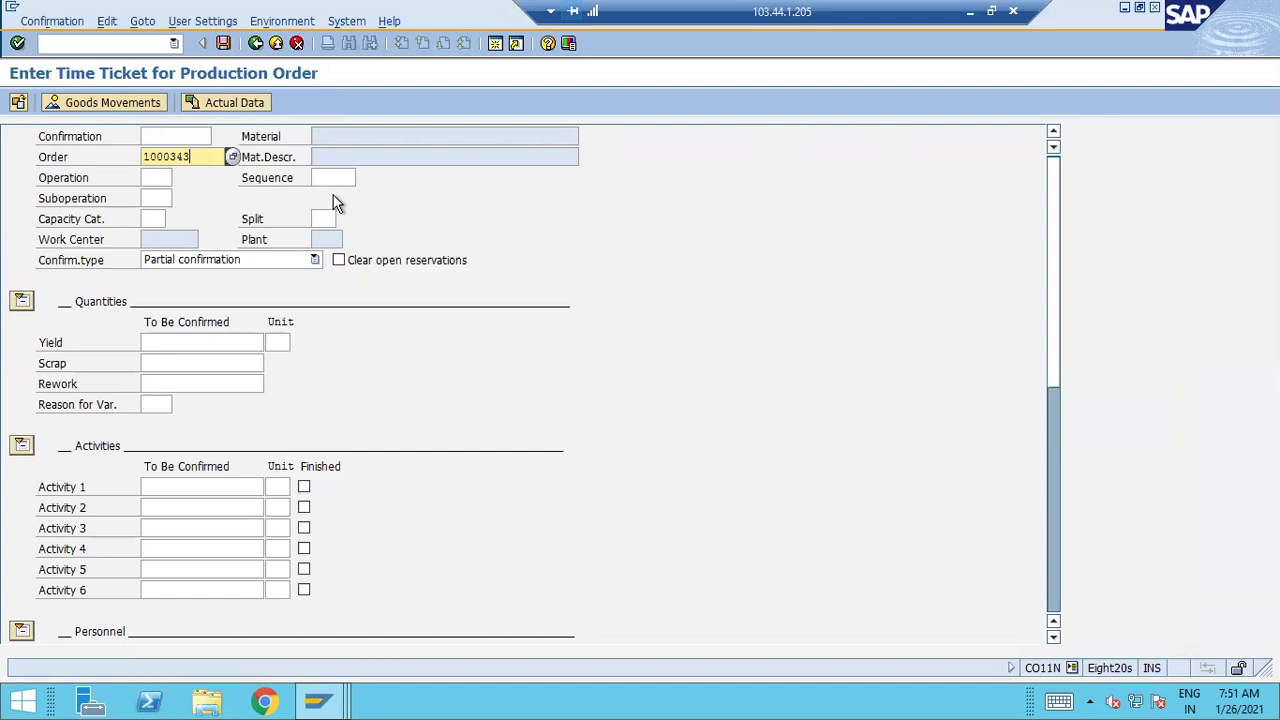
key("Tab")
Choose operation 0010 and propose actuals: yield 5 EA, labor 15 H, machine 10 H.
left_click(180, 178)
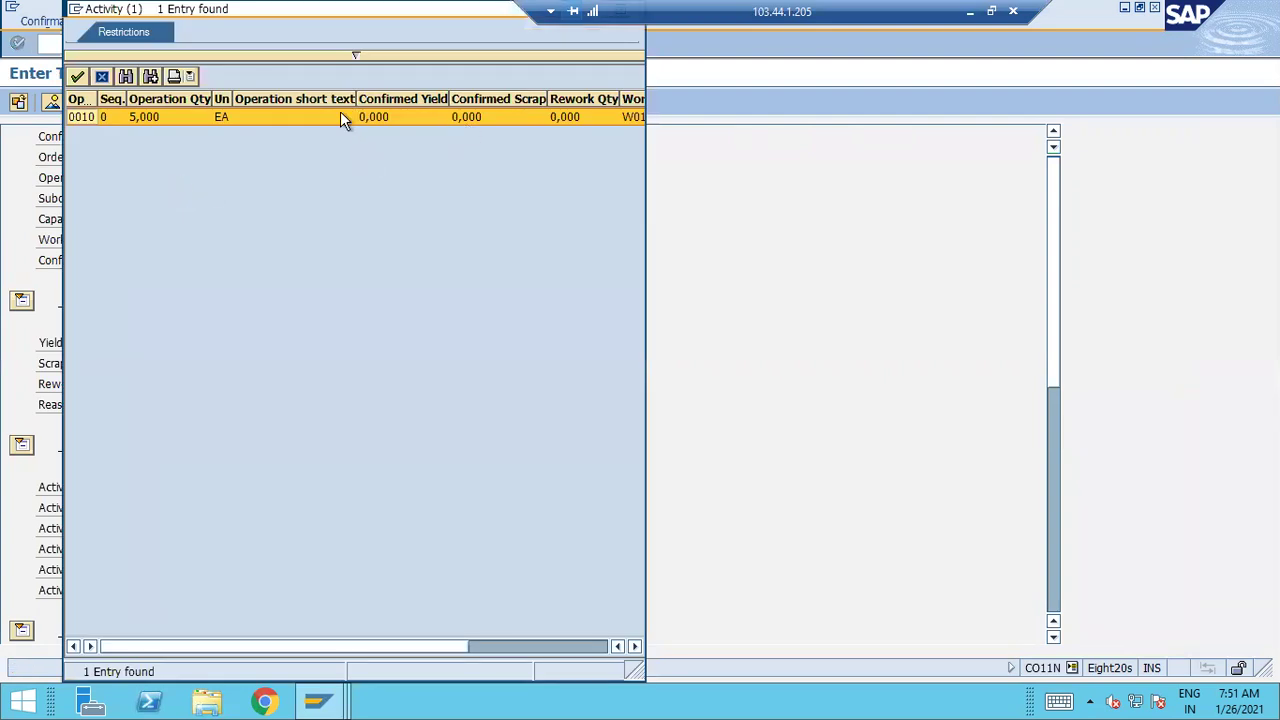
double_click(340, 117)
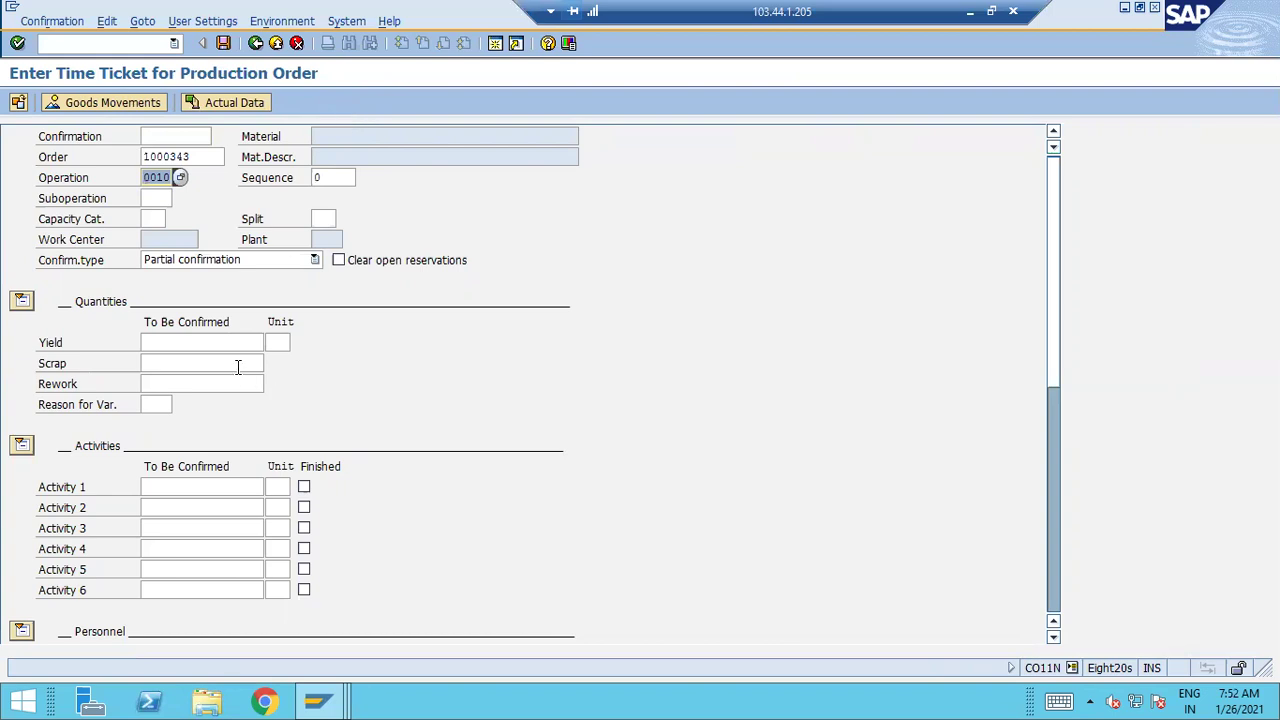
left_click(264, 102)
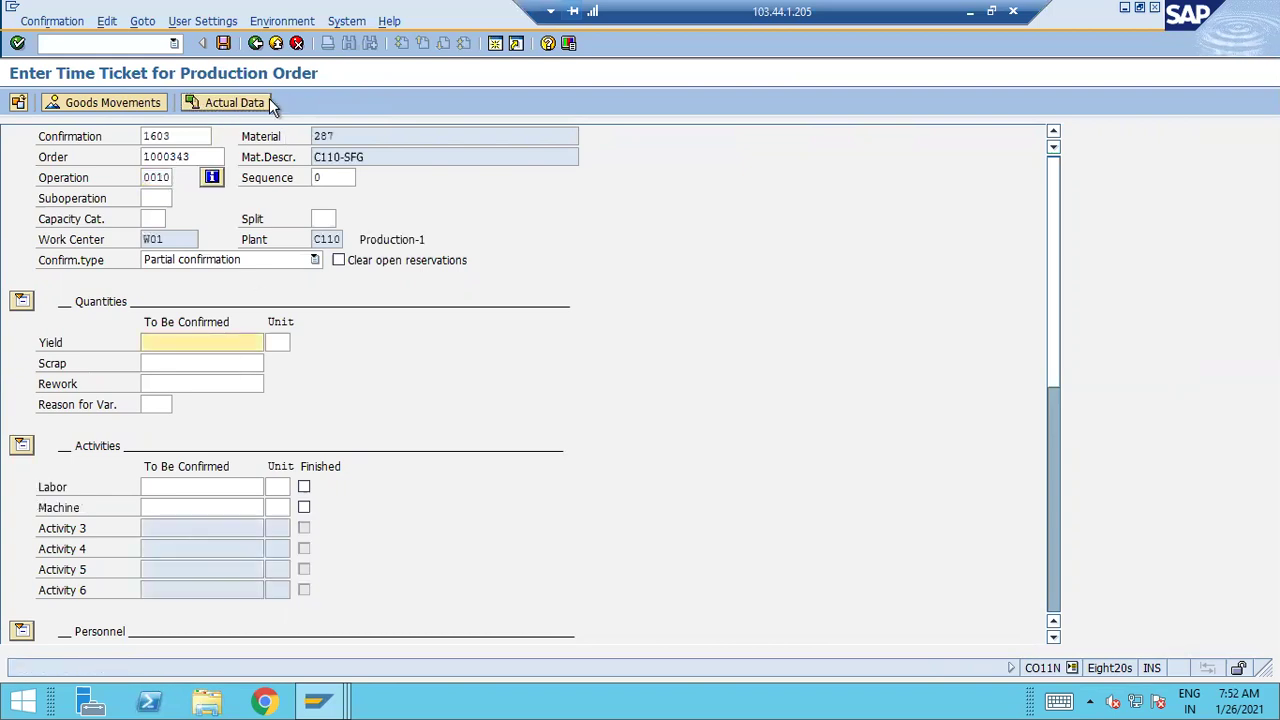
left_click(264, 104)
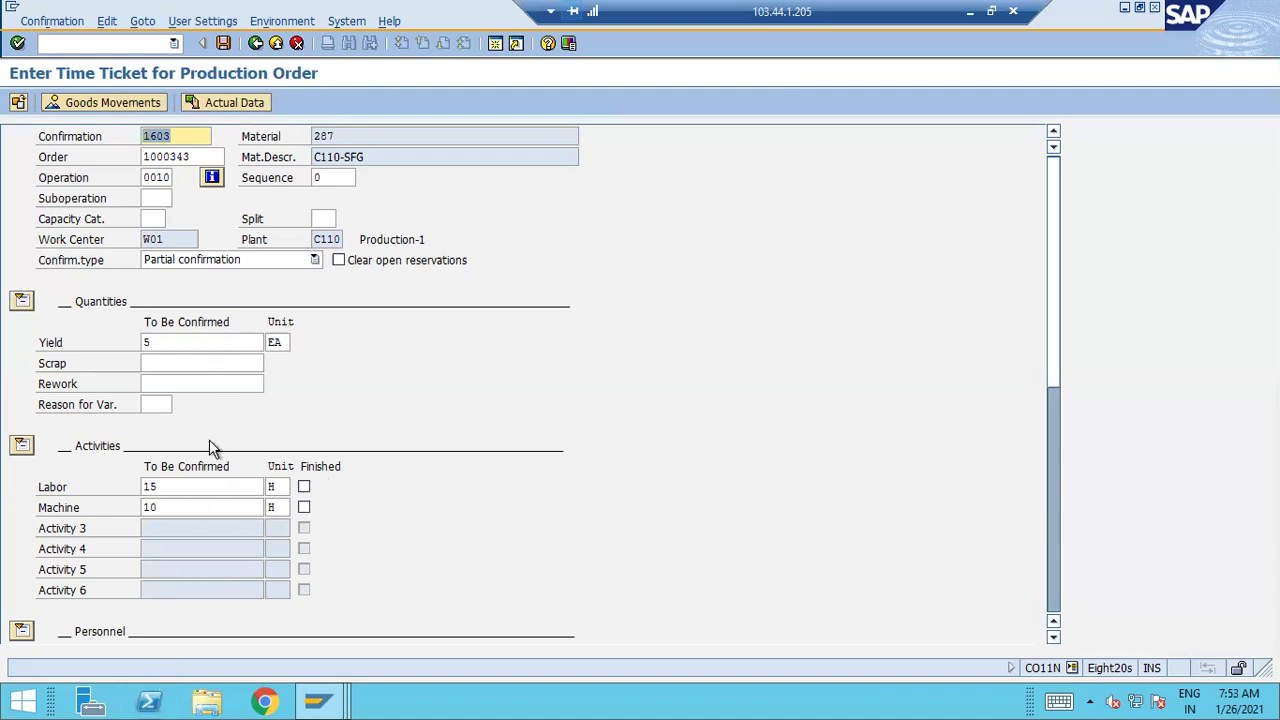
Tick Finished for both the labor and machine activities.
left_click(304, 488)
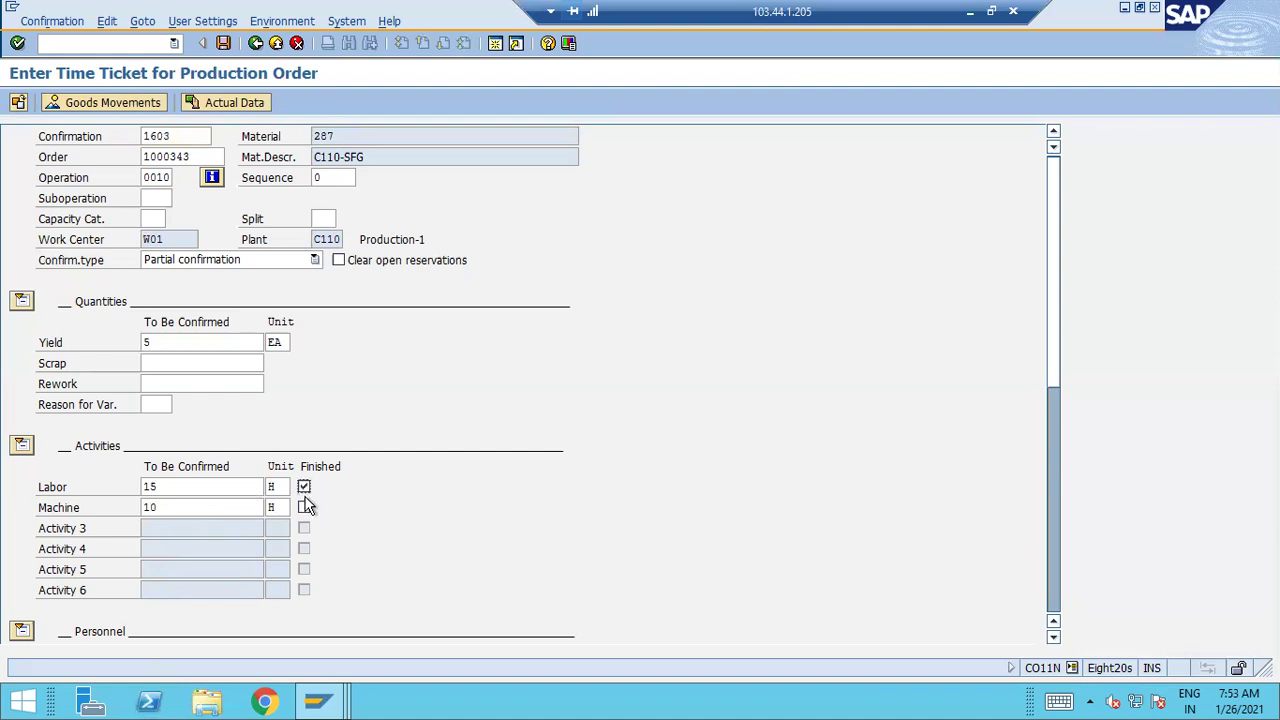
left_click(304, 508)
left_click(304, 508)
Save the confirmation of order 1000343, accepting the date warning.
left_click(224, 43)
left_click(226, 44)
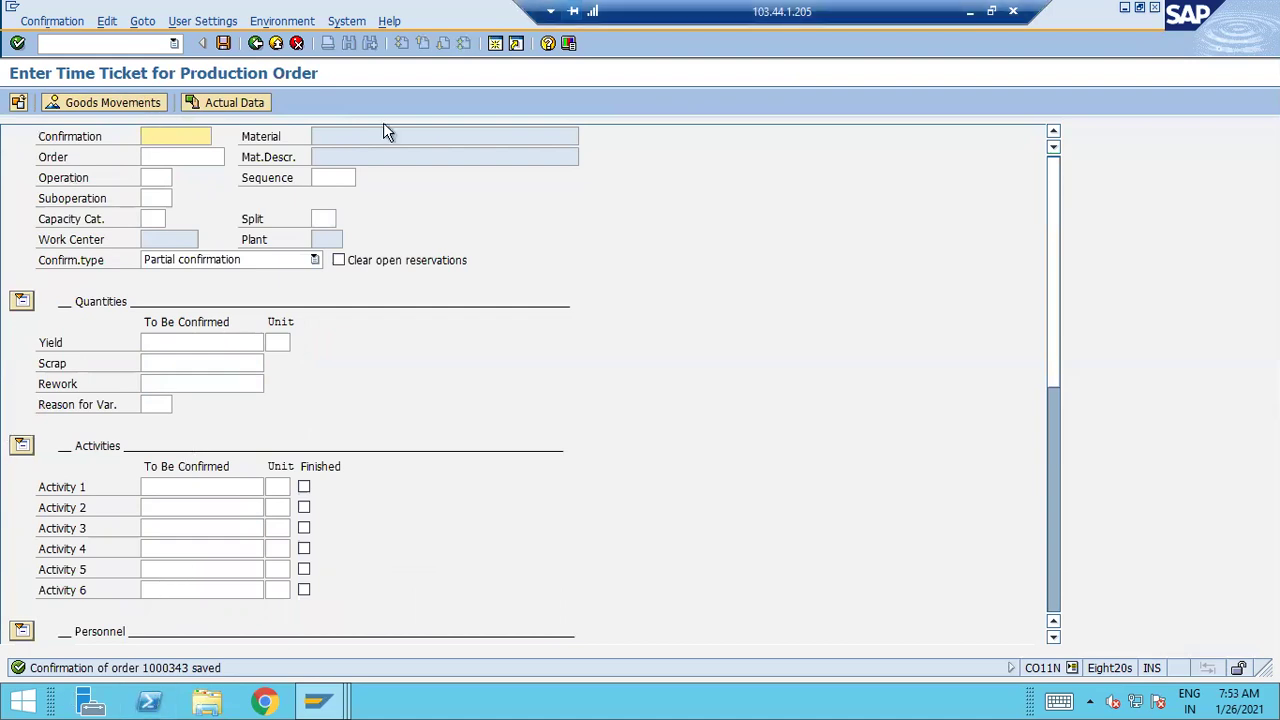
key("alt+Tab")
Copy order number 1000344 from the OneNote page and return to the SAP time ticket.
left_click(164, 424)
left_click_drag(164, 424, 112, 430)
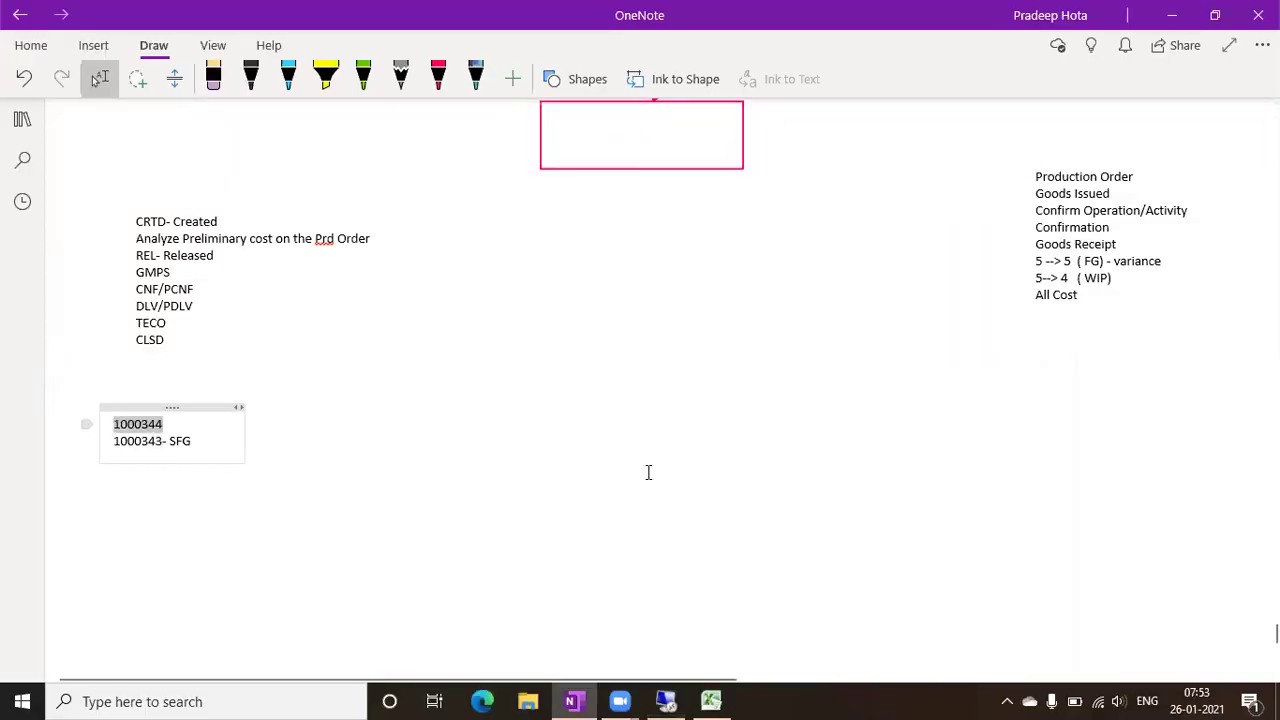
left_click(700, 701)
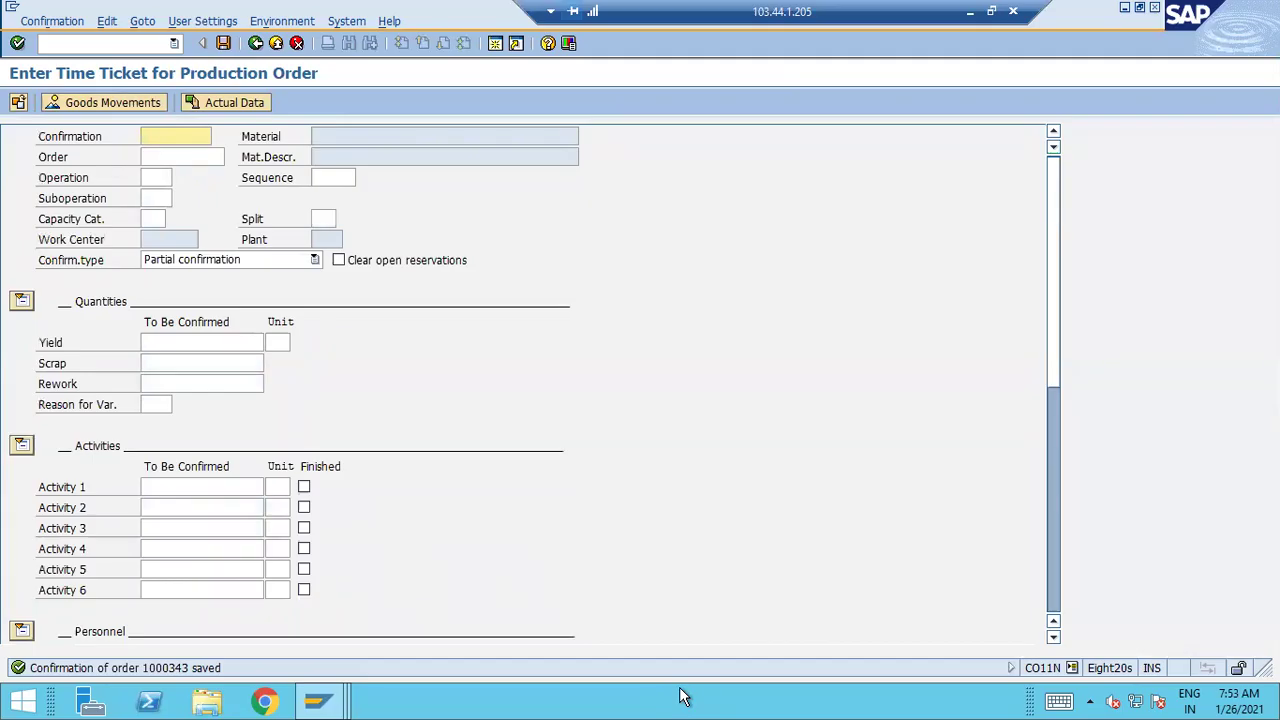
Enter order 1000344 with operation 0010 and load its proposed actual data.
left_click(159, 156)
key("ctrl+v")
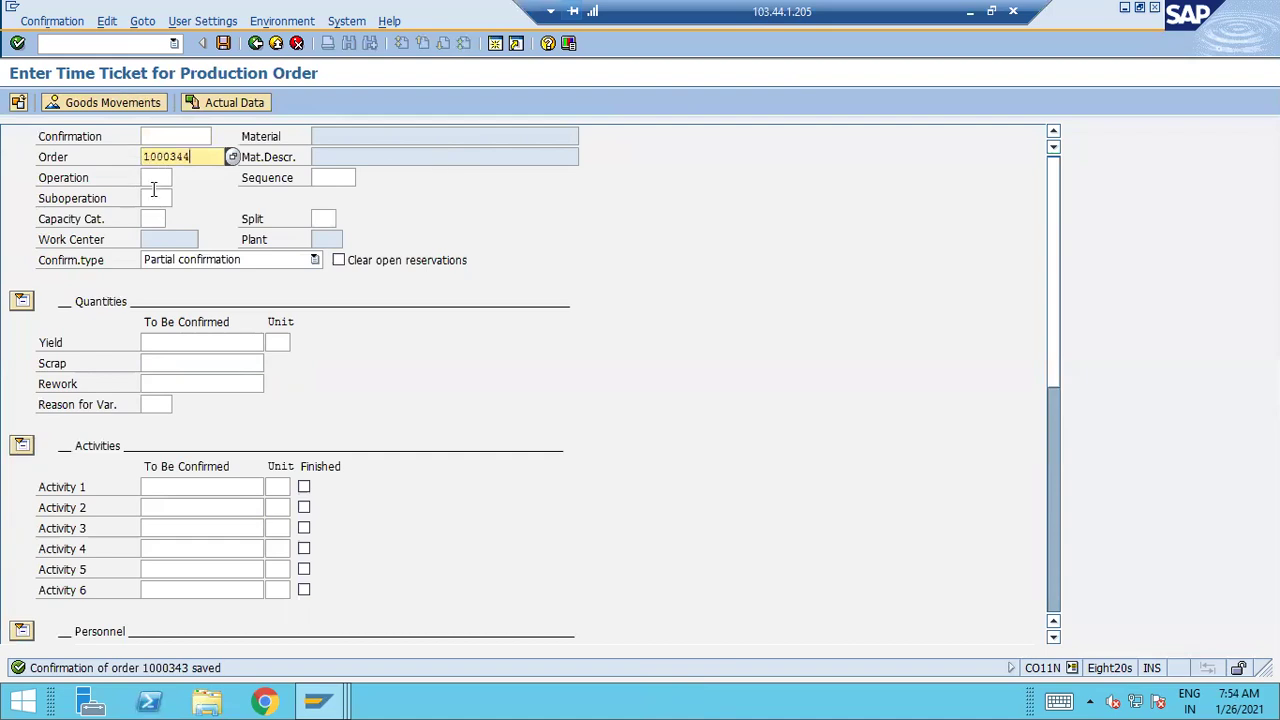
left_click(167, 178)
left_click(180, 177)
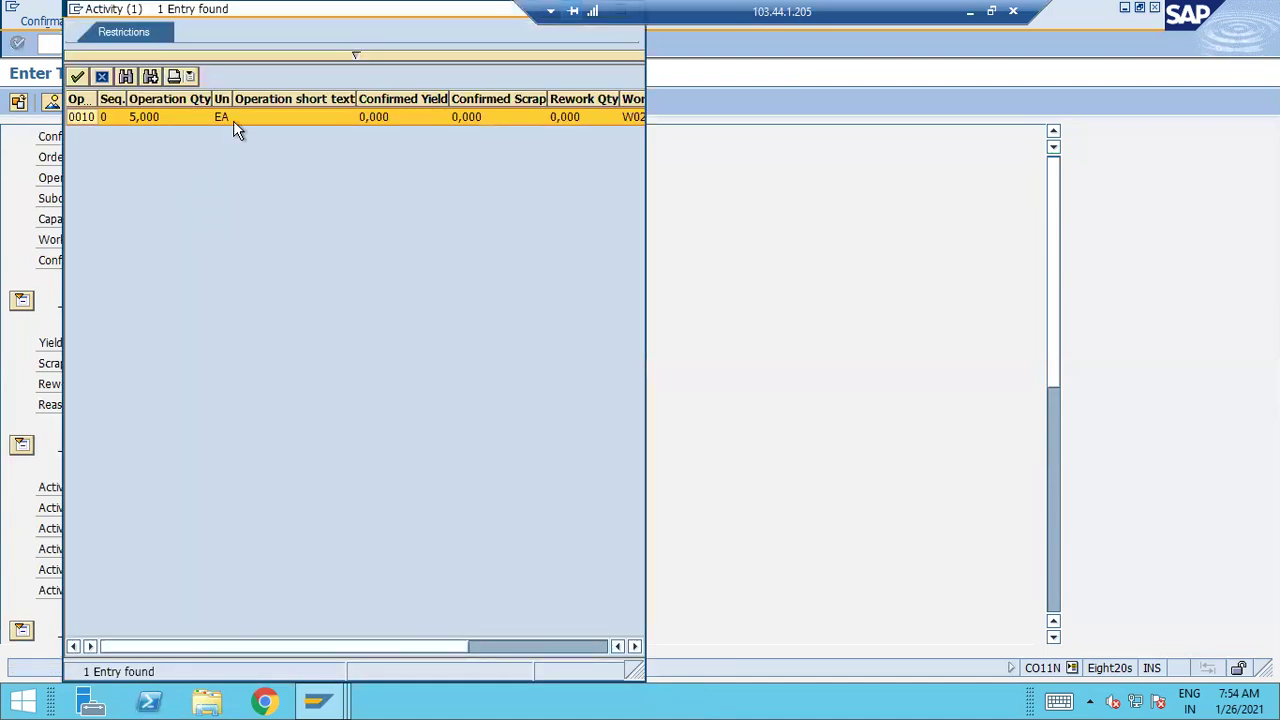
double_click(233, 120)
left_click(246, 106)
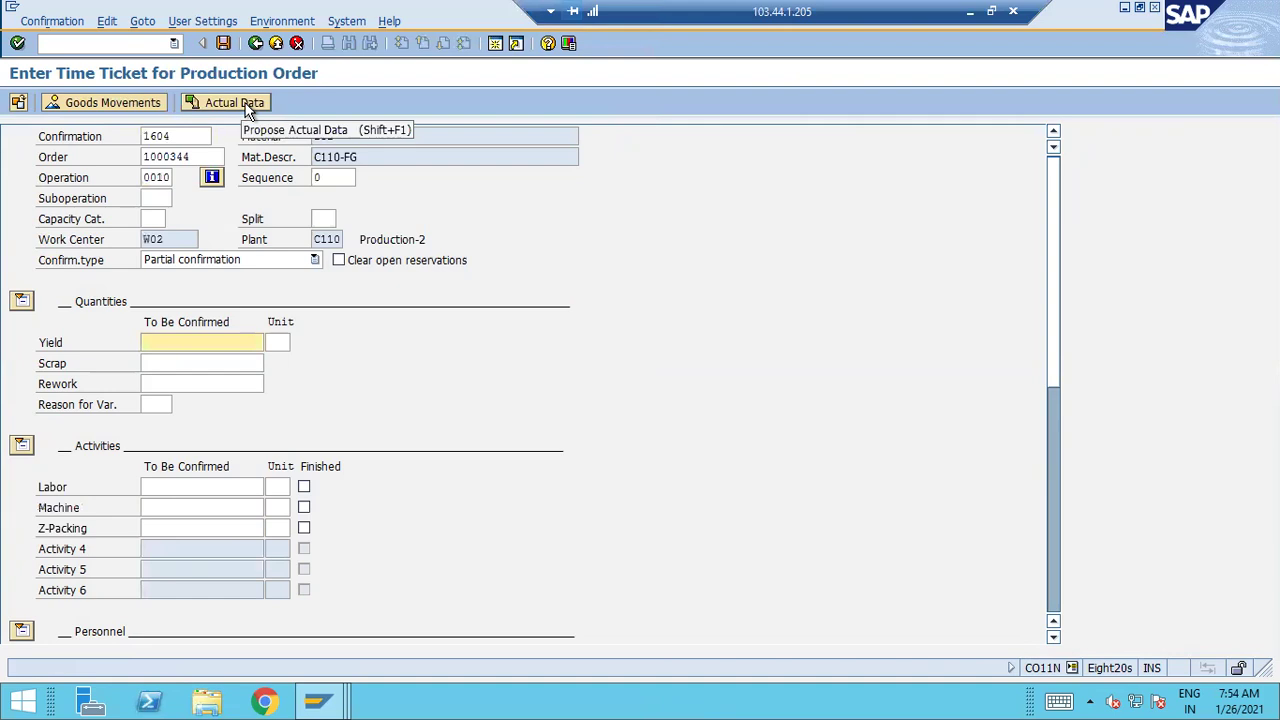
left_click(246, 106)
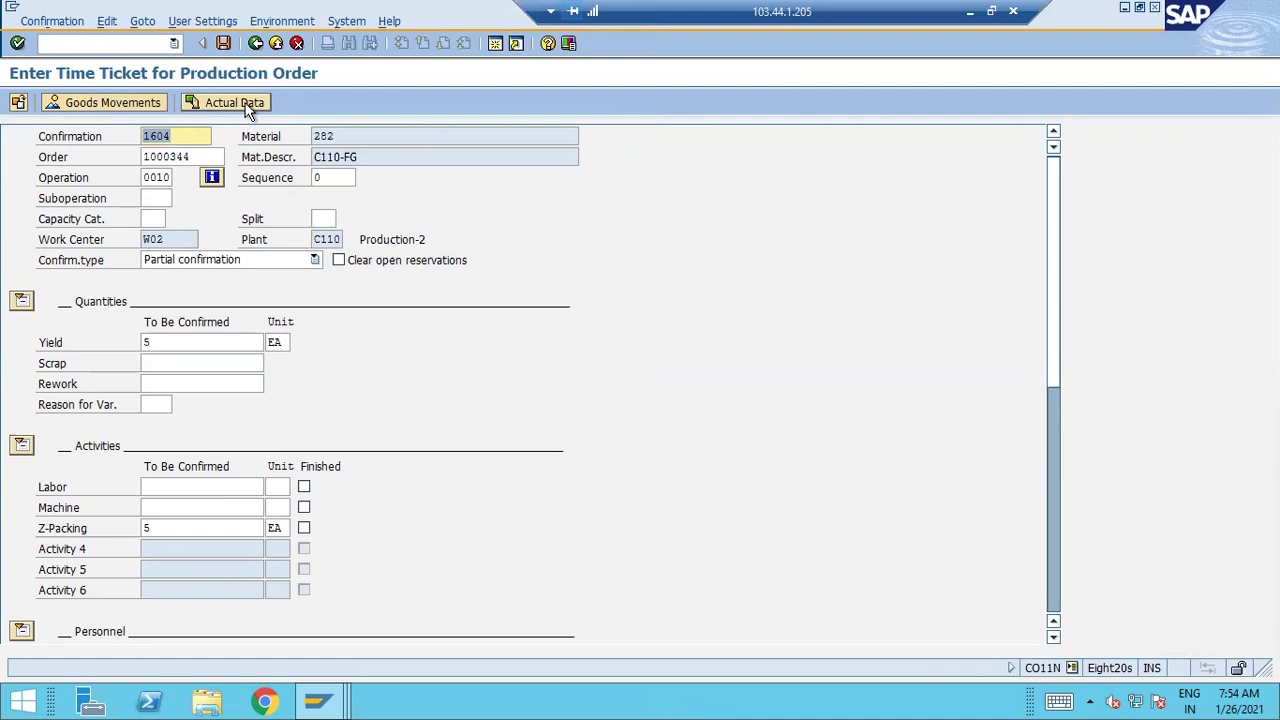
Change yield and Z-Packing from 5 to 4 EA and validate the entries.
double_click(160, 343)
type("4")
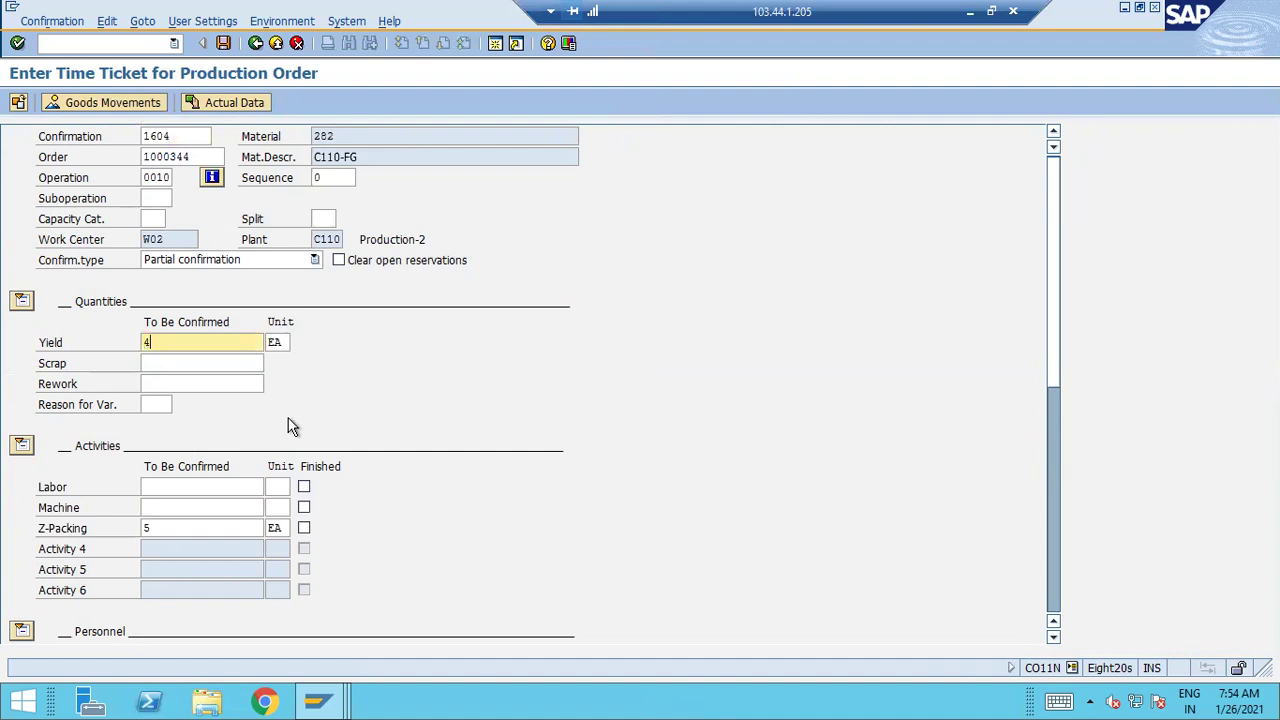
double_click(149, 530)
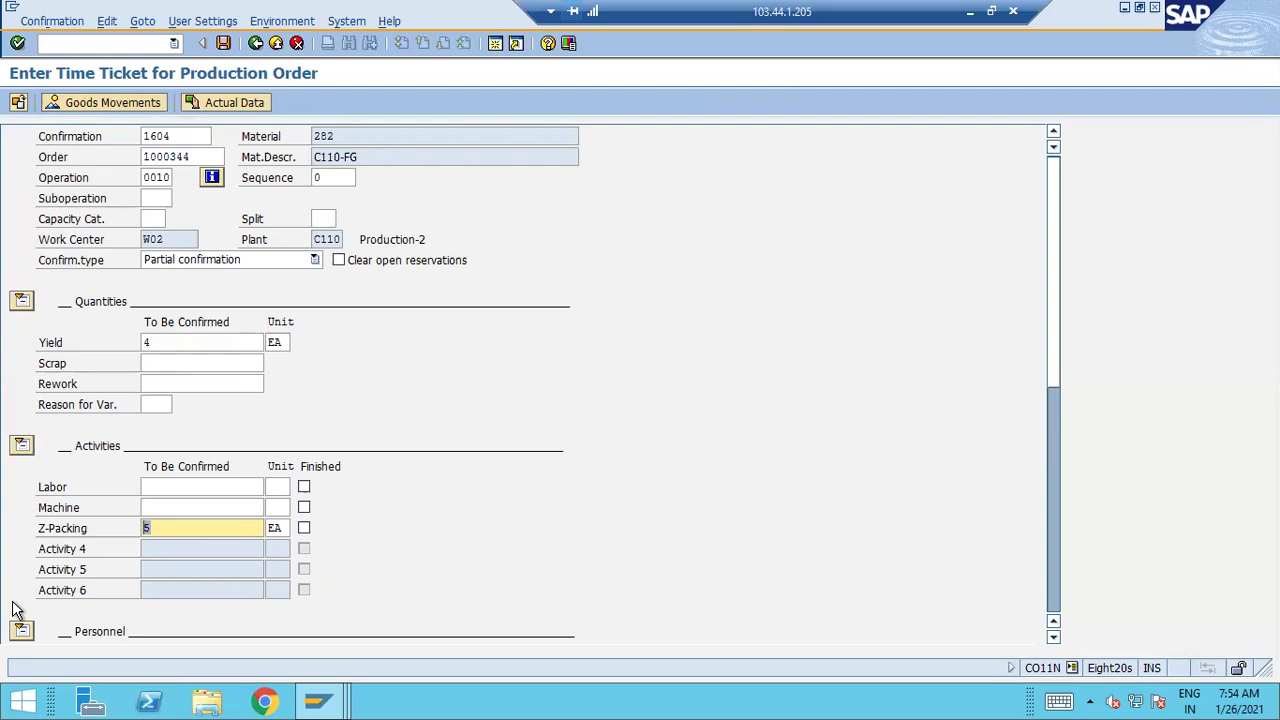
type("4")
key("Return")
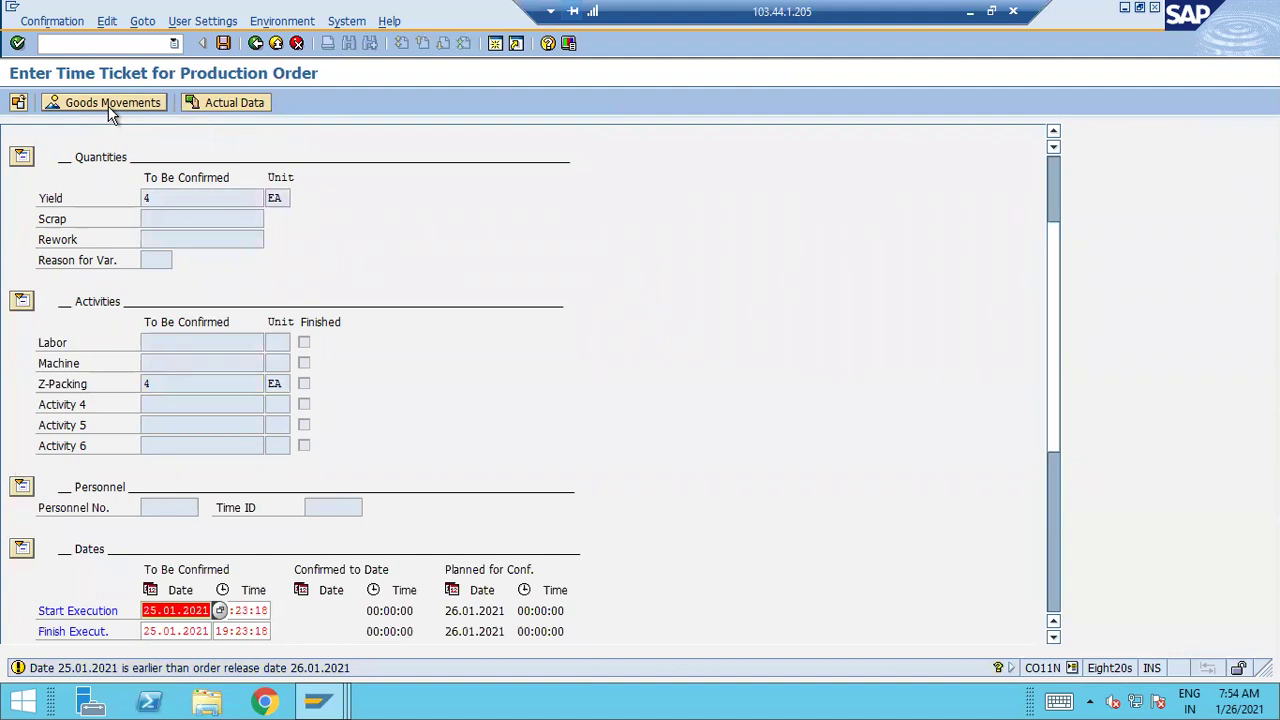
Give the 4 EA goods movement storage location C110 and save order 1000344's confirmation.
left_click(110, 104)
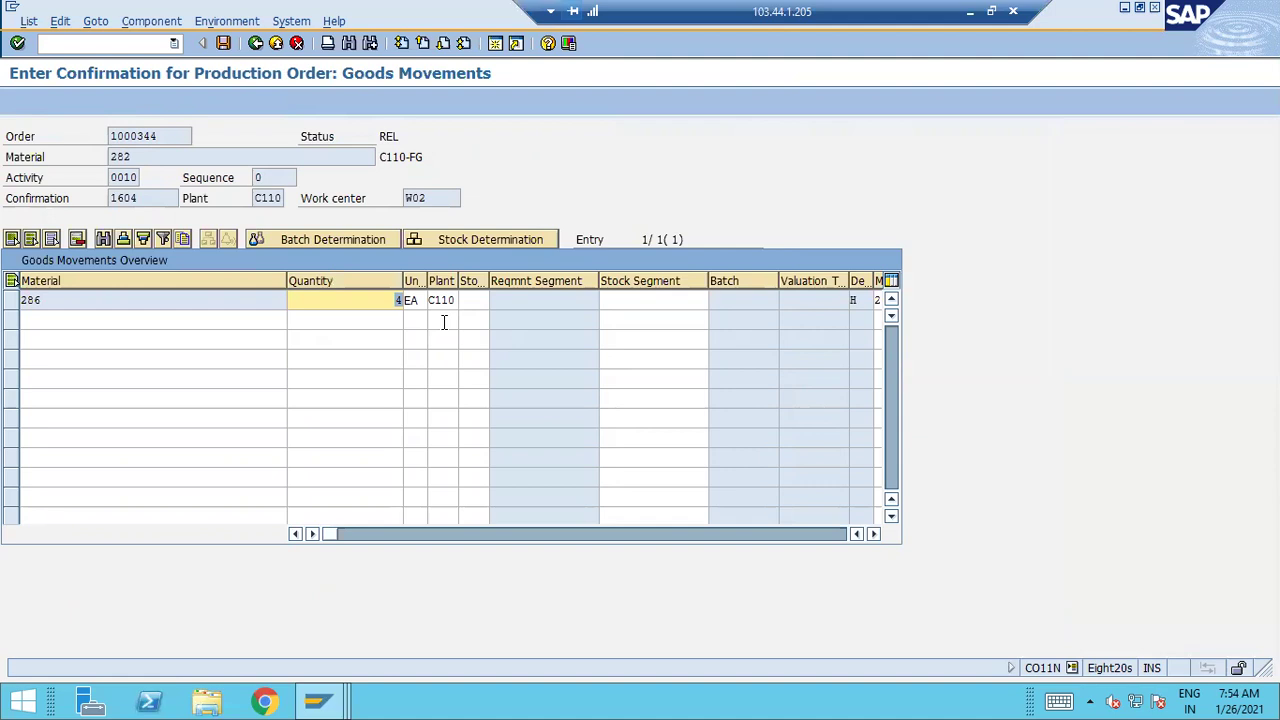
key("Tab")
key("Tab")
type("C110")
key("Return")
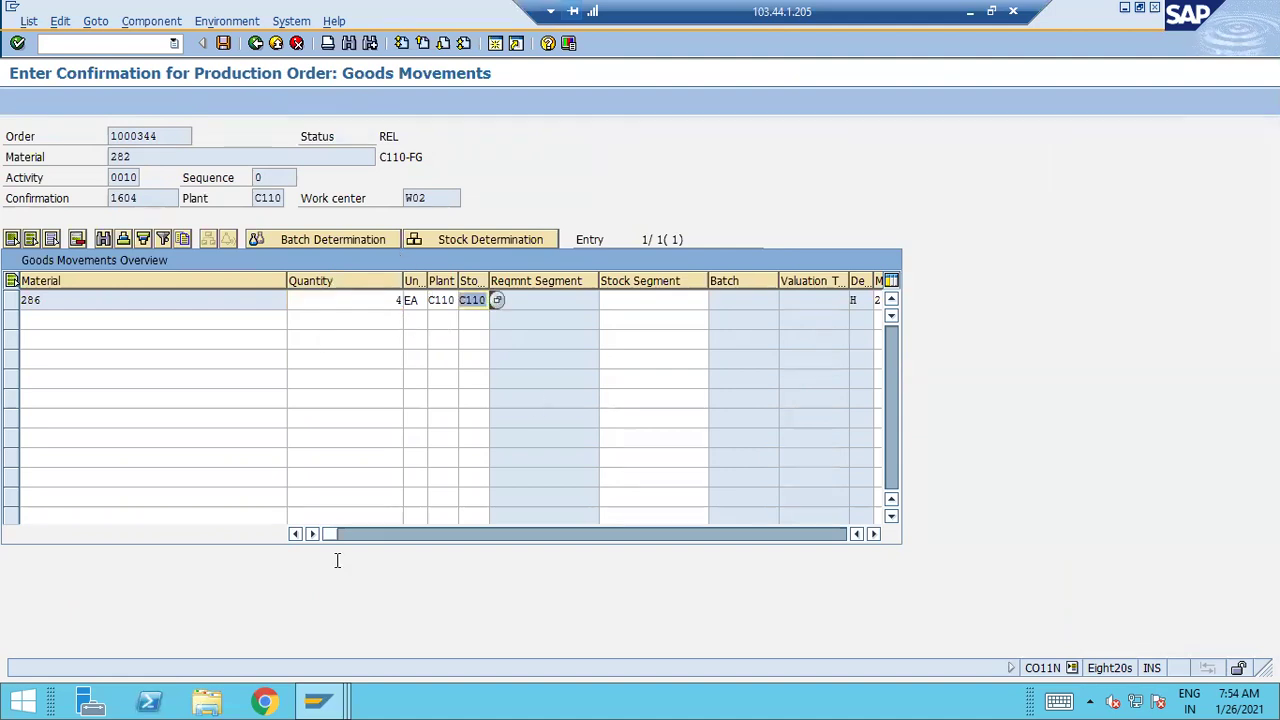
left_click(226, 44)
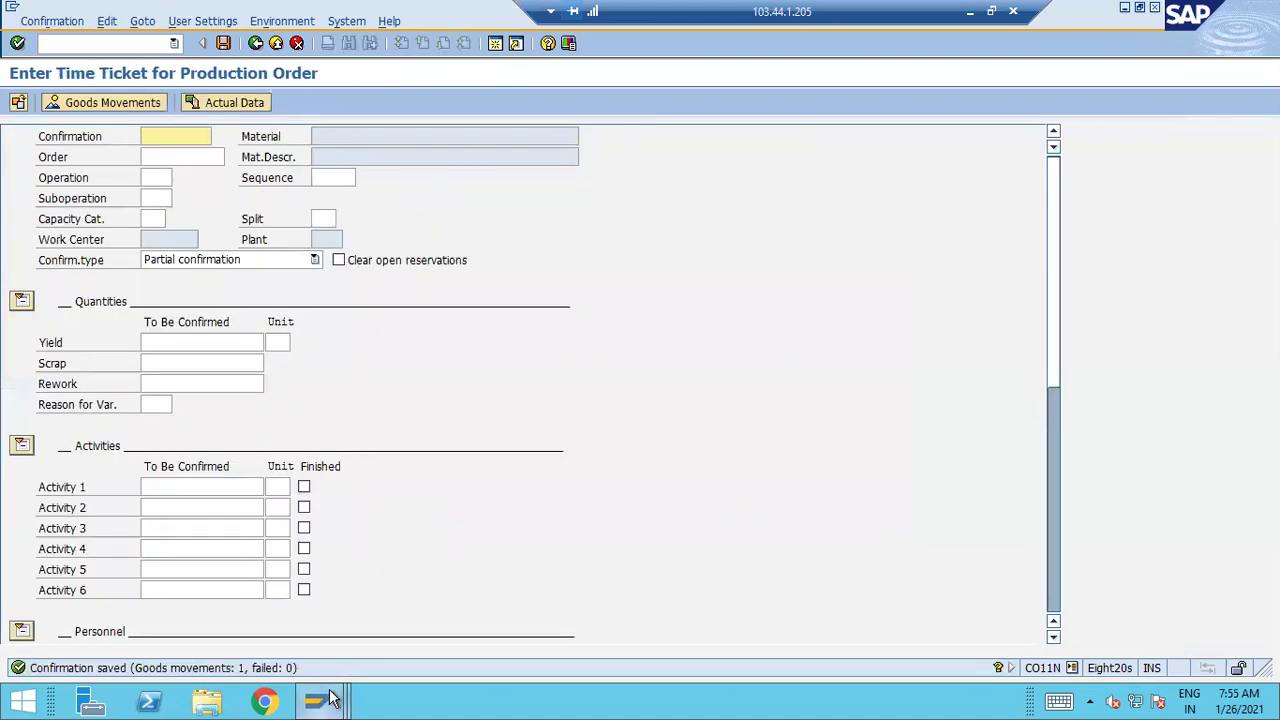
In the SAP Easy Access window, open FBL3N for G/L account line items.
left_click(318, 699)
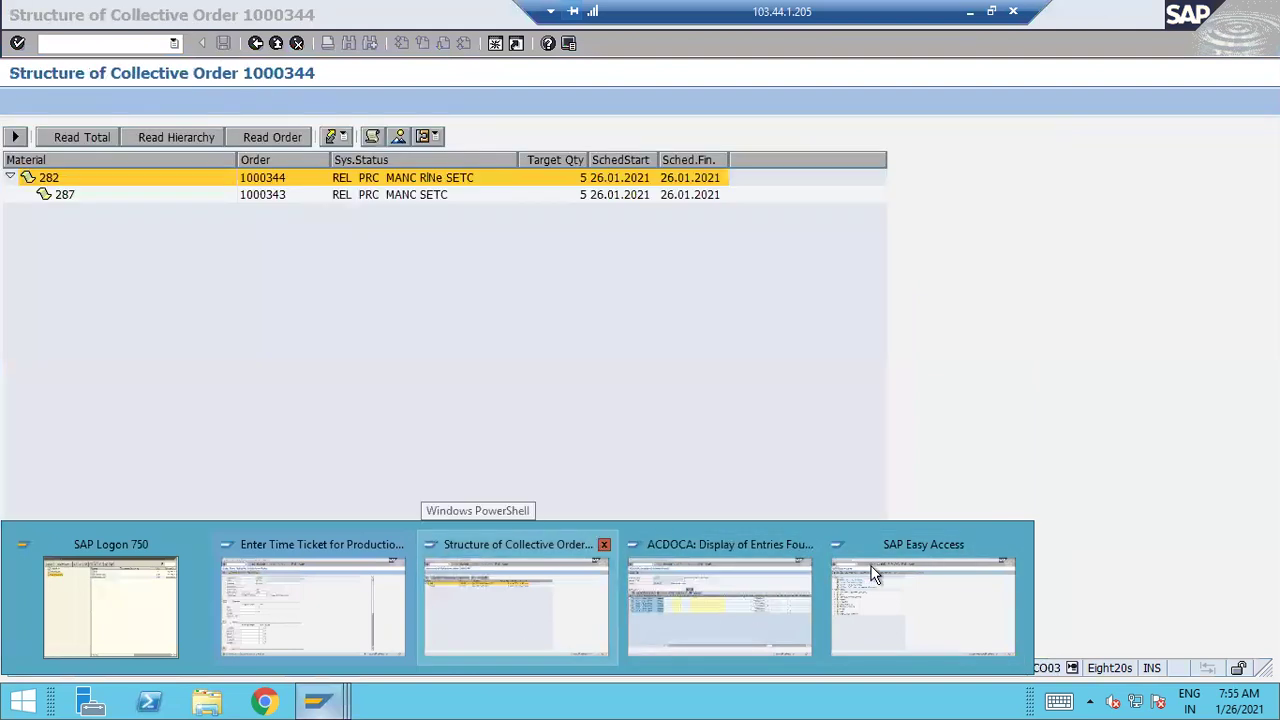
left_click(873, 573)
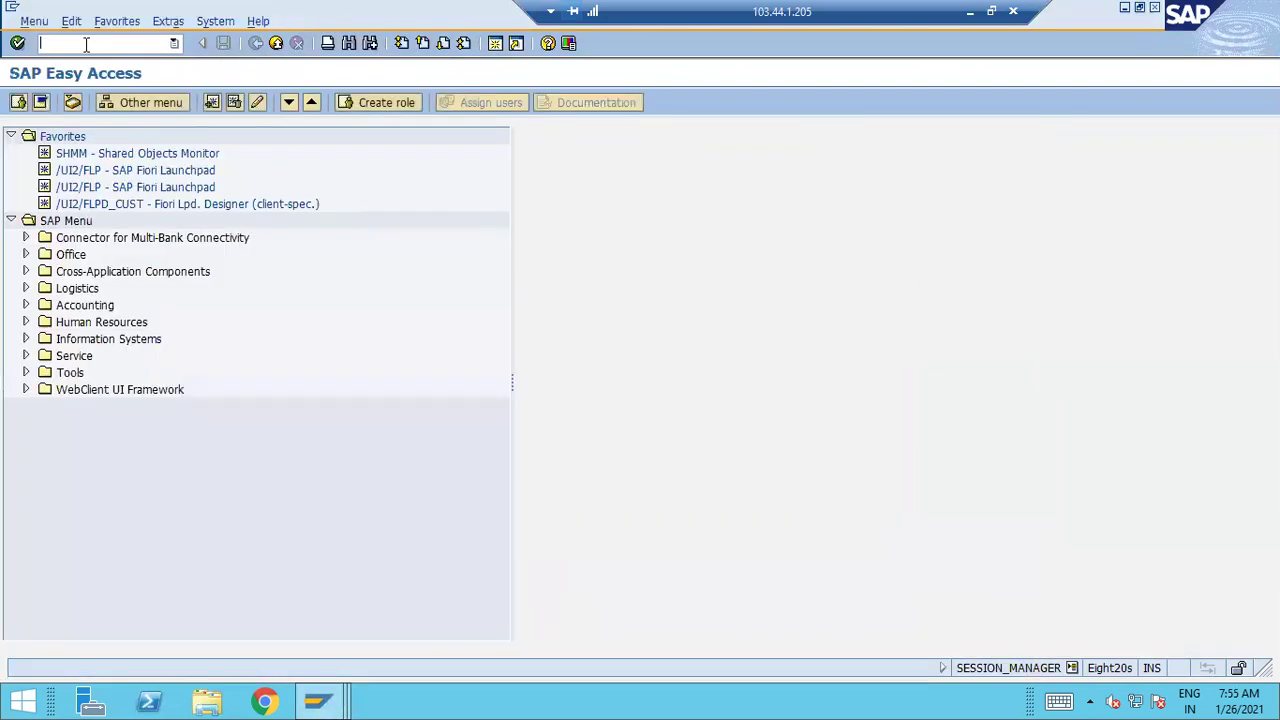
type("/NFL3N")
key("Return")
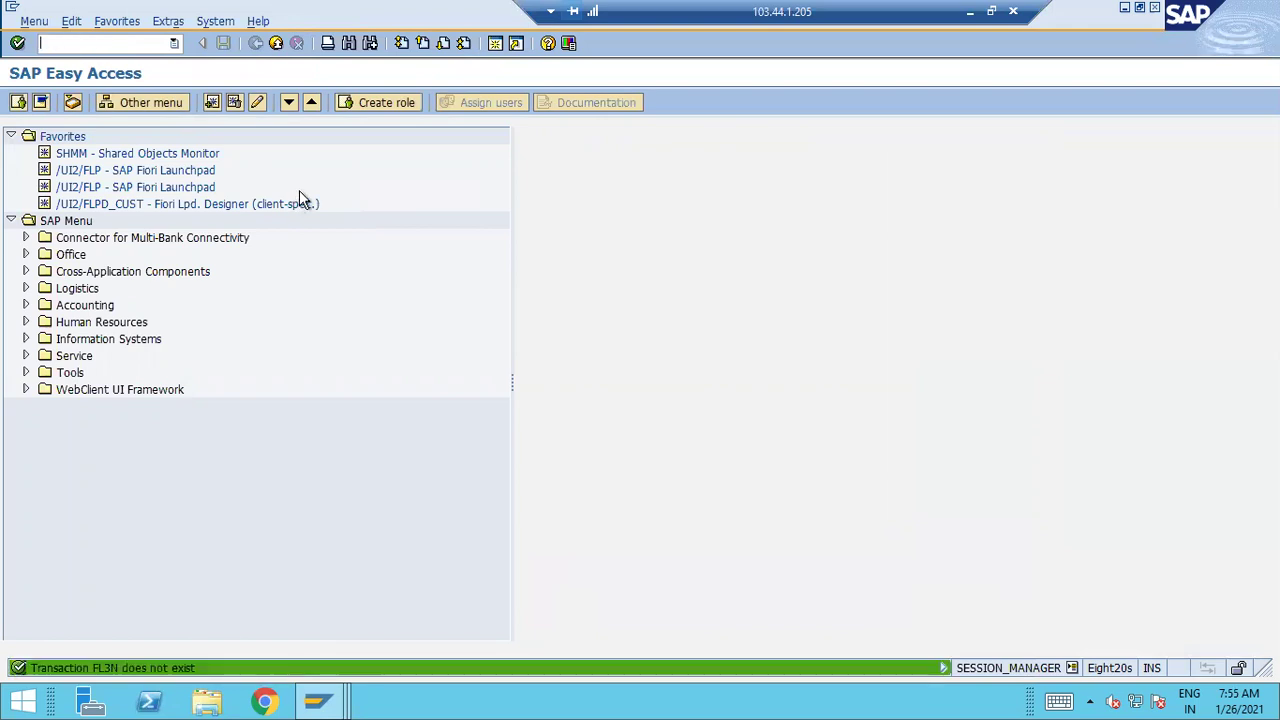
type("/NFBL3N")
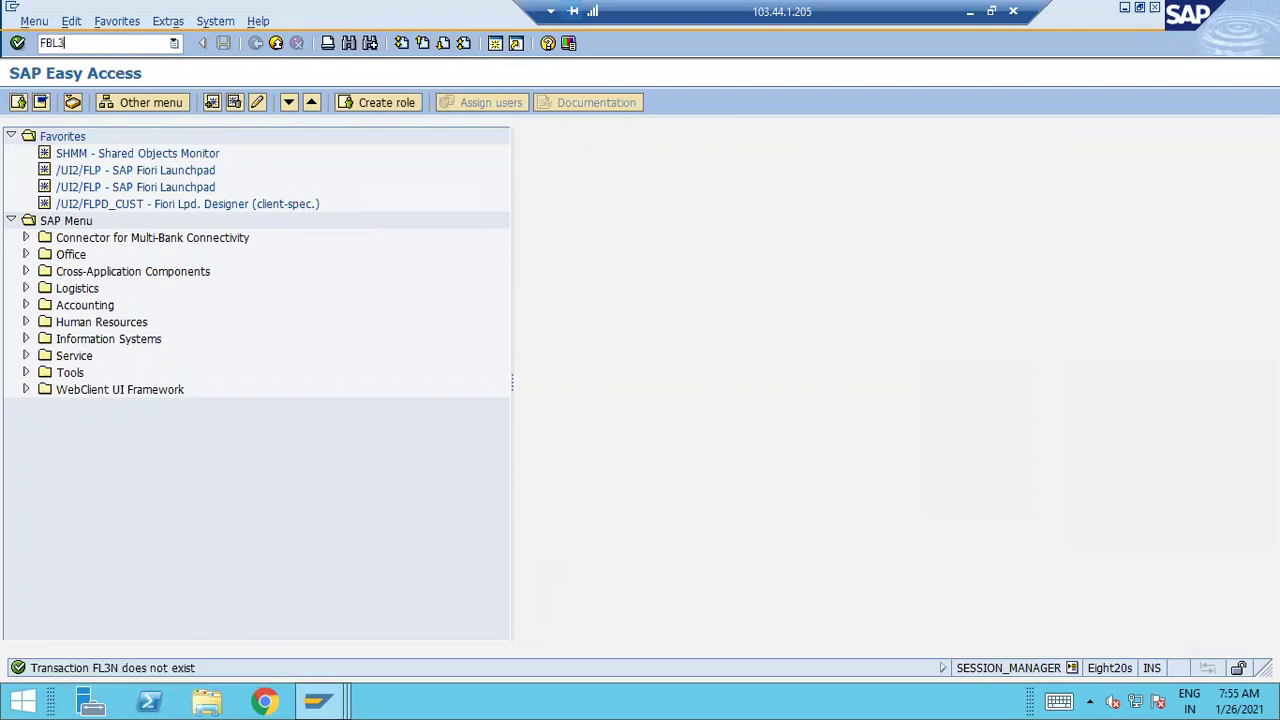
key("Return")
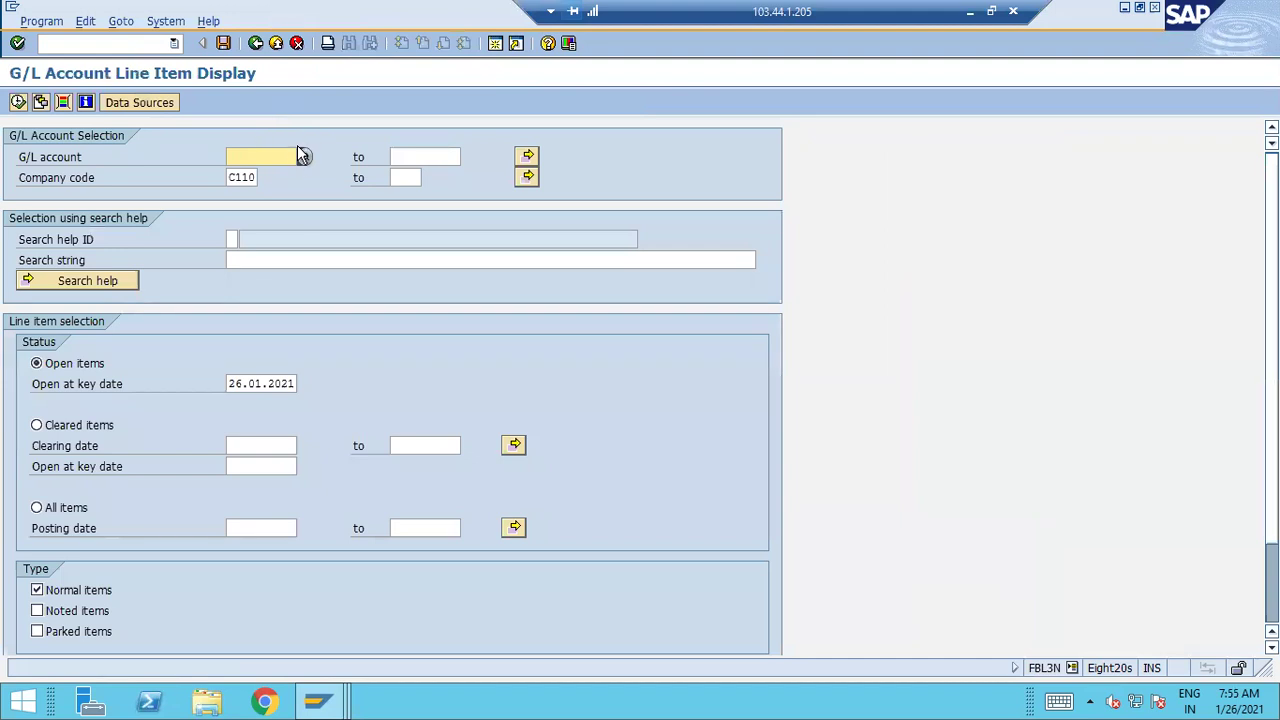
Display line items of account 1009 Packing Mat Consumption (40,00 INR), then return to the time ticket.
key("F4")
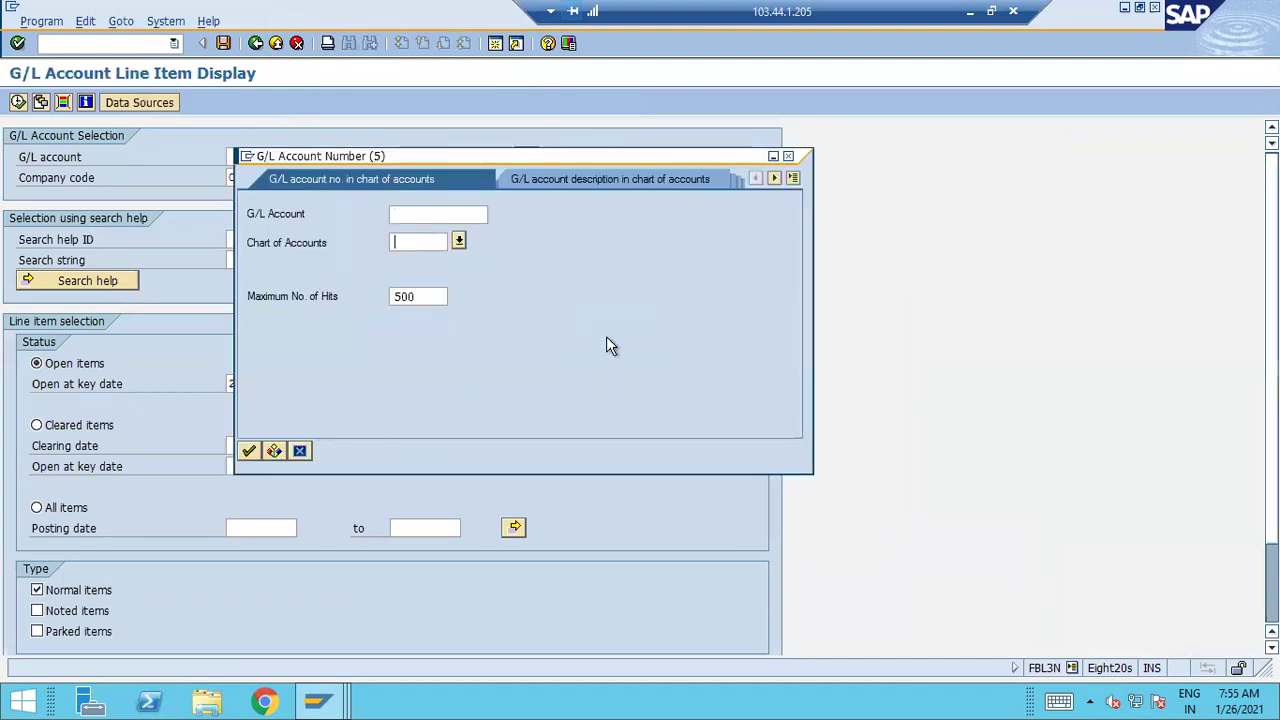
type("C110")
key("Return")
double_click(400, 277)
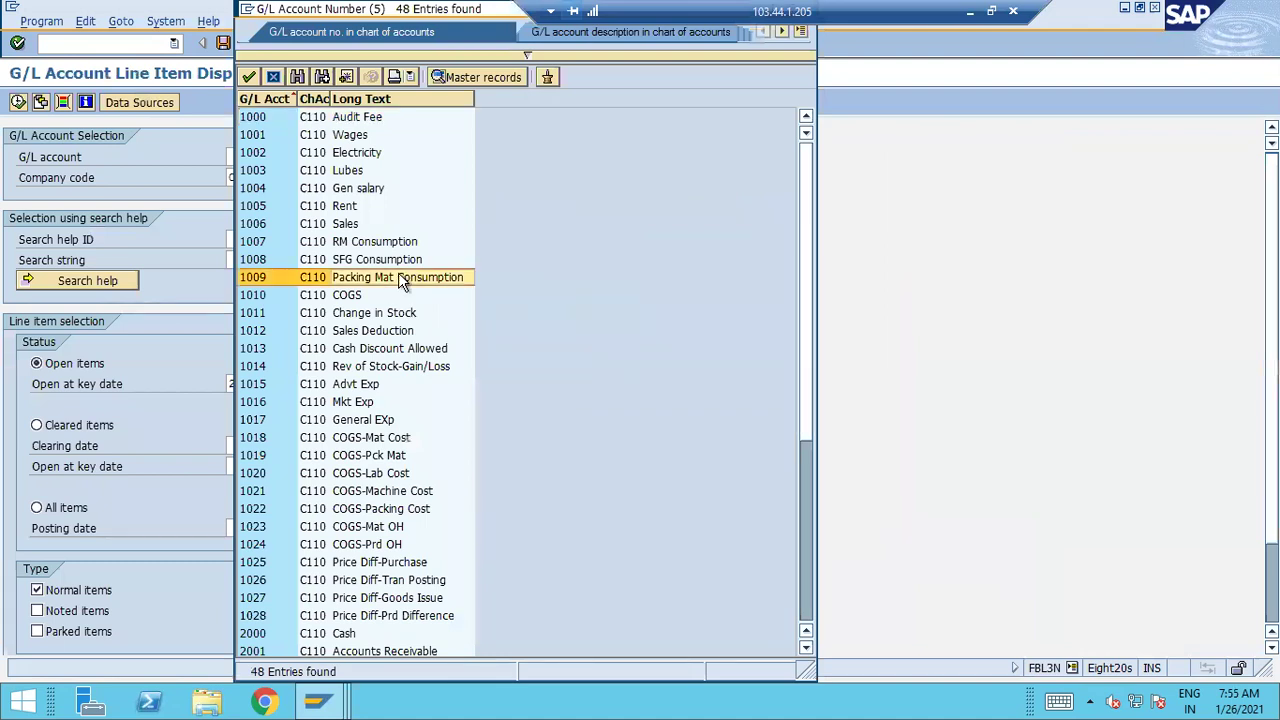
left_click(19, 103)
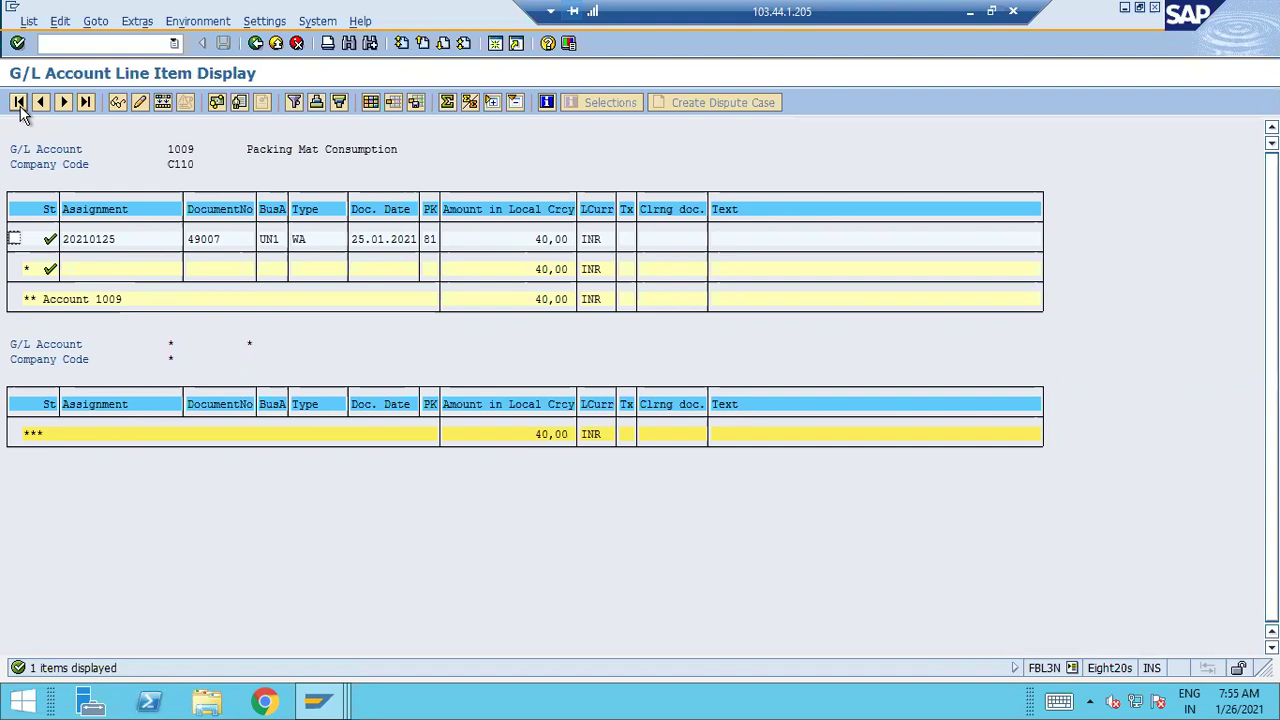
left_click(318, 700)
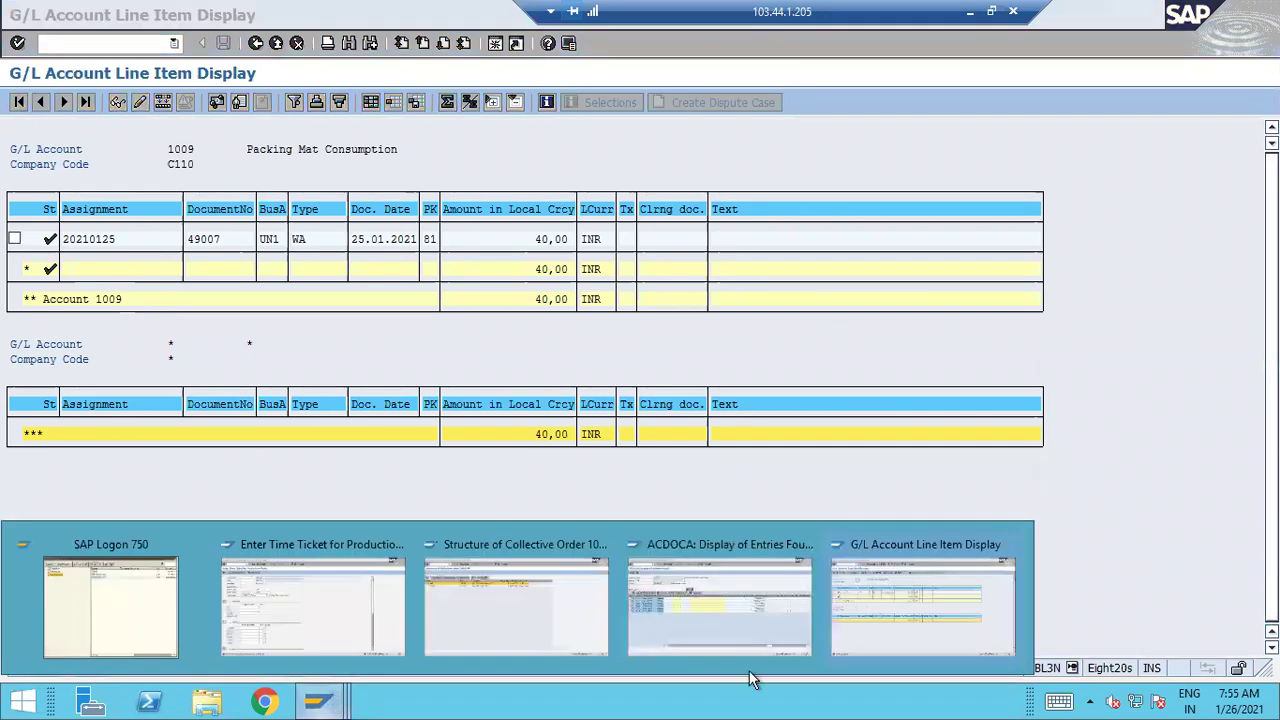
left_click(344, 597)
left_click(180, 157)
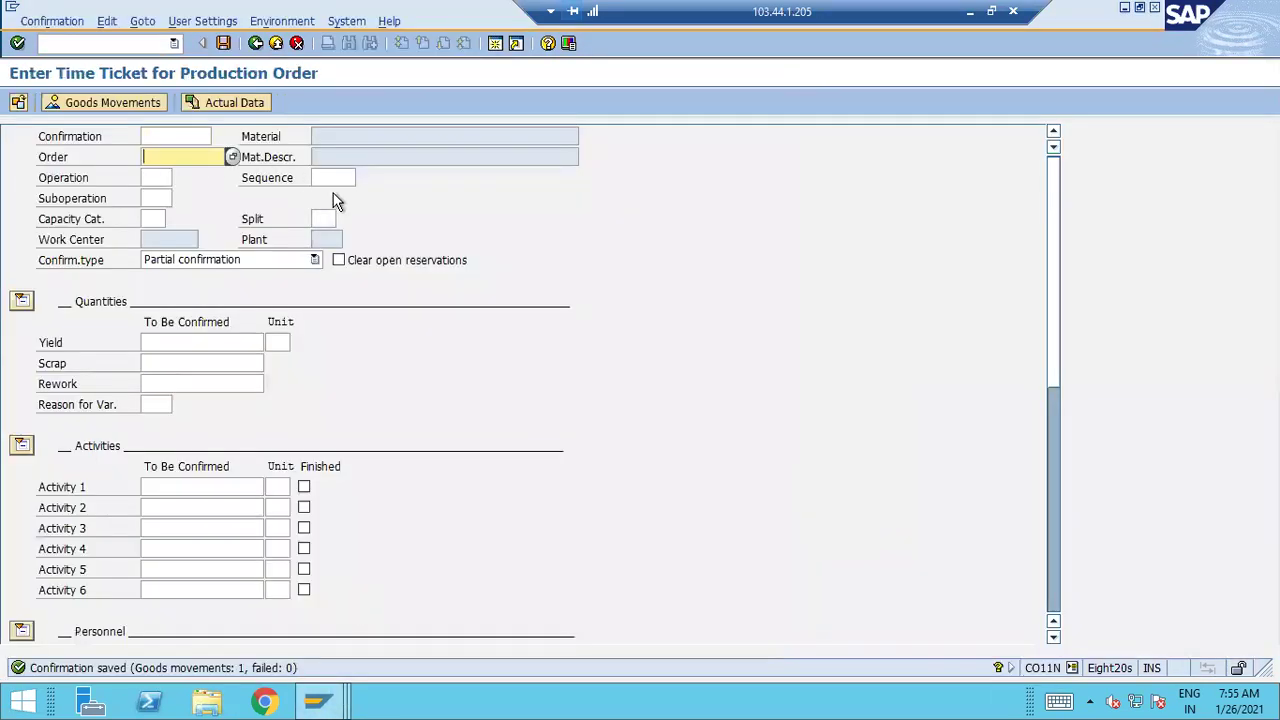
Start MIGO as Goods Receipt for Order and load production order 1000344.
left_click(78, 45)
type("/NMIGO")
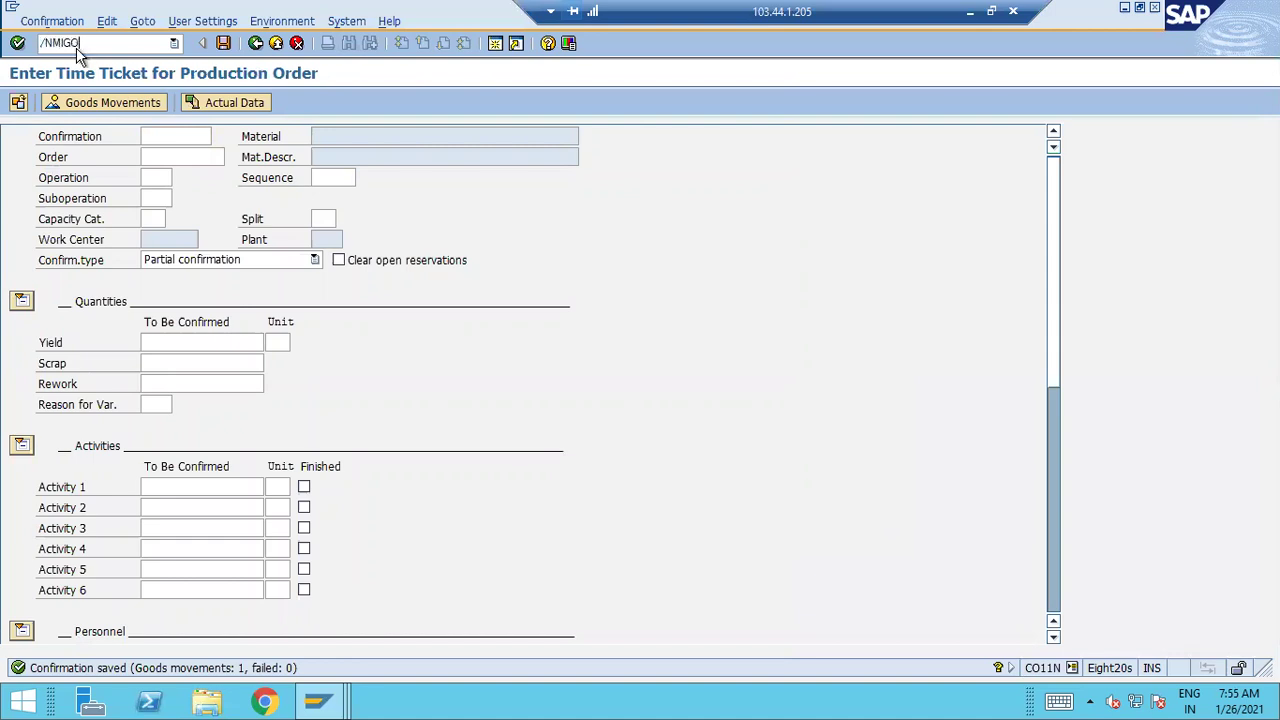
key("Return")
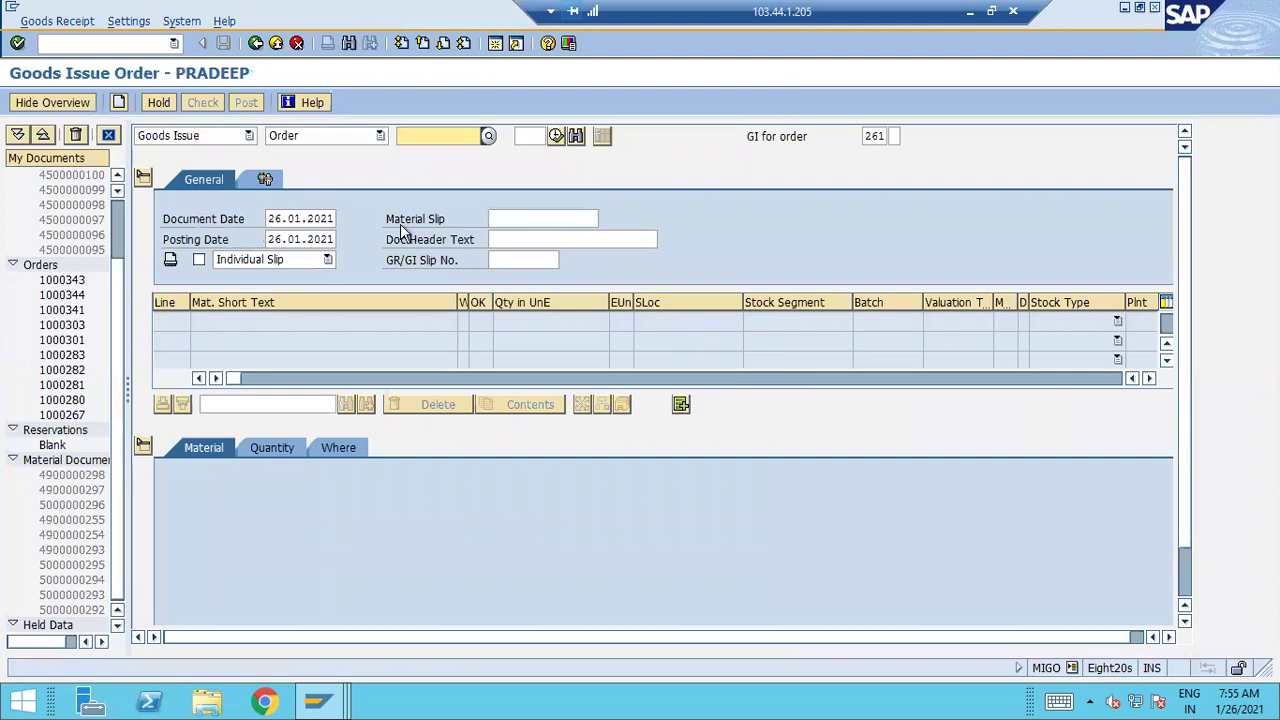
left_click(220, 138)
left_click(190, 184)
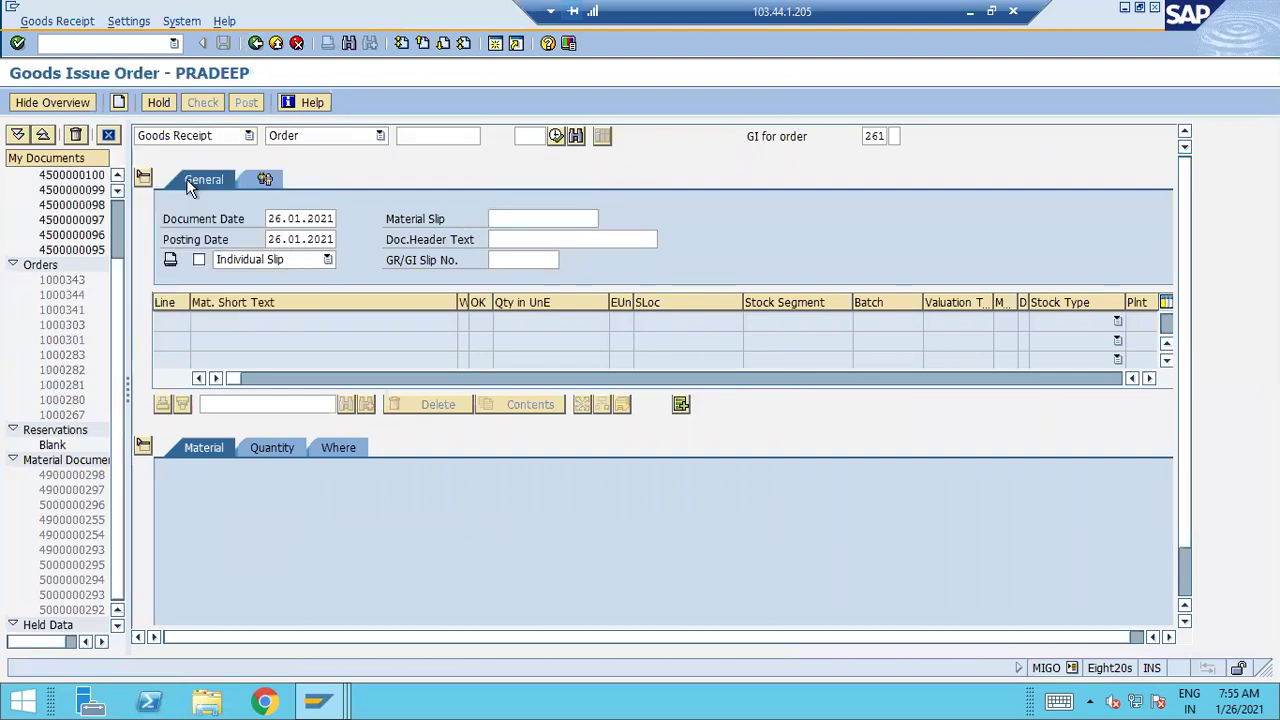
left_click(319, 141)
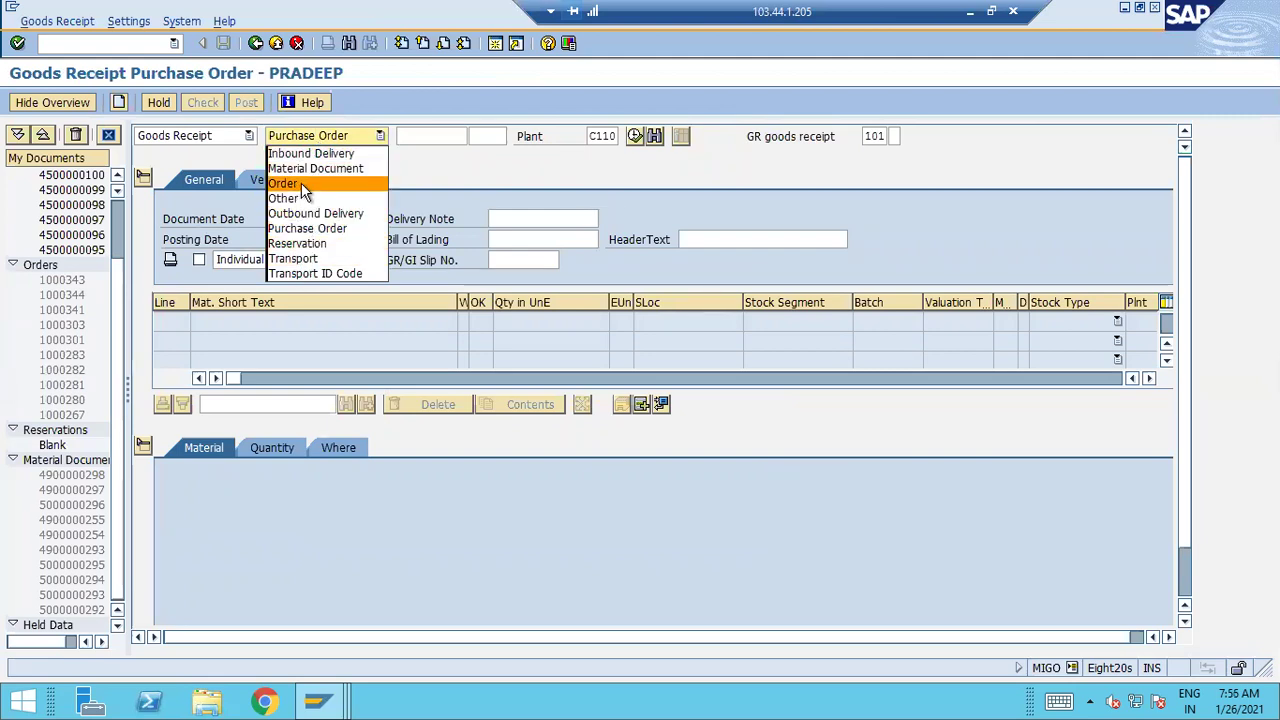
left_click(285, 183)
left_click(460, 136)
type("1000344")
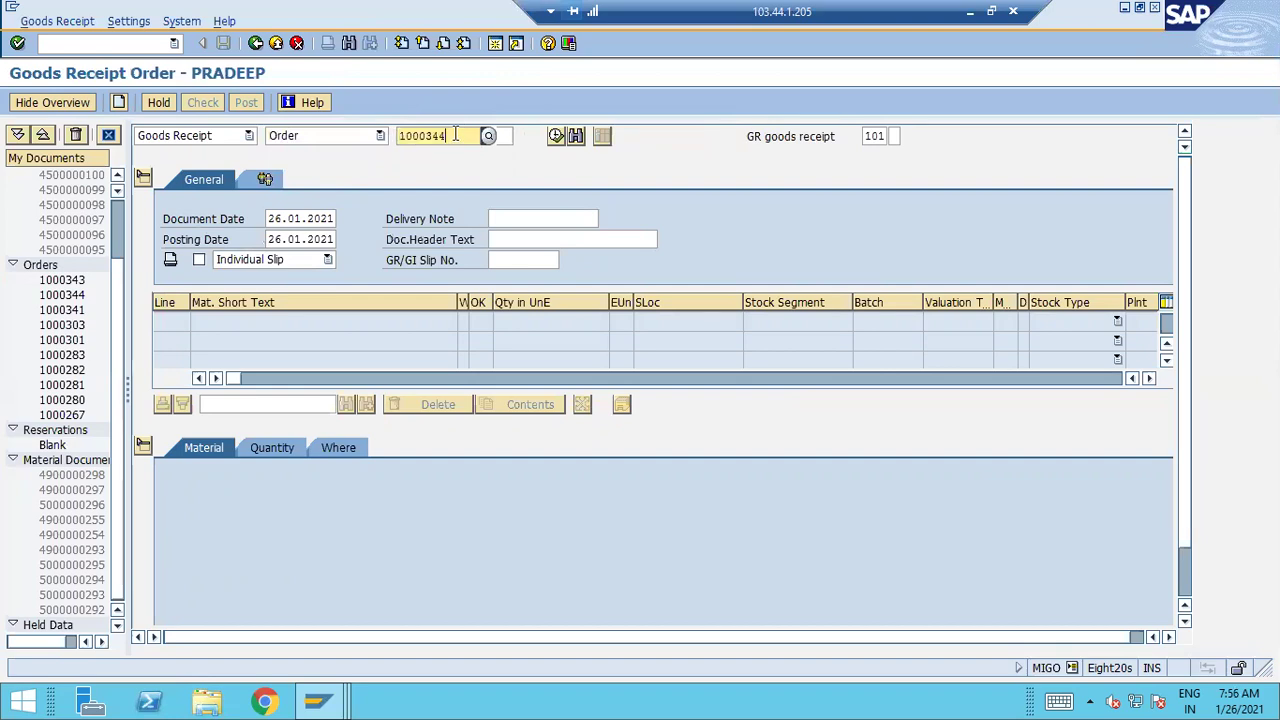
left_click(564, 135)
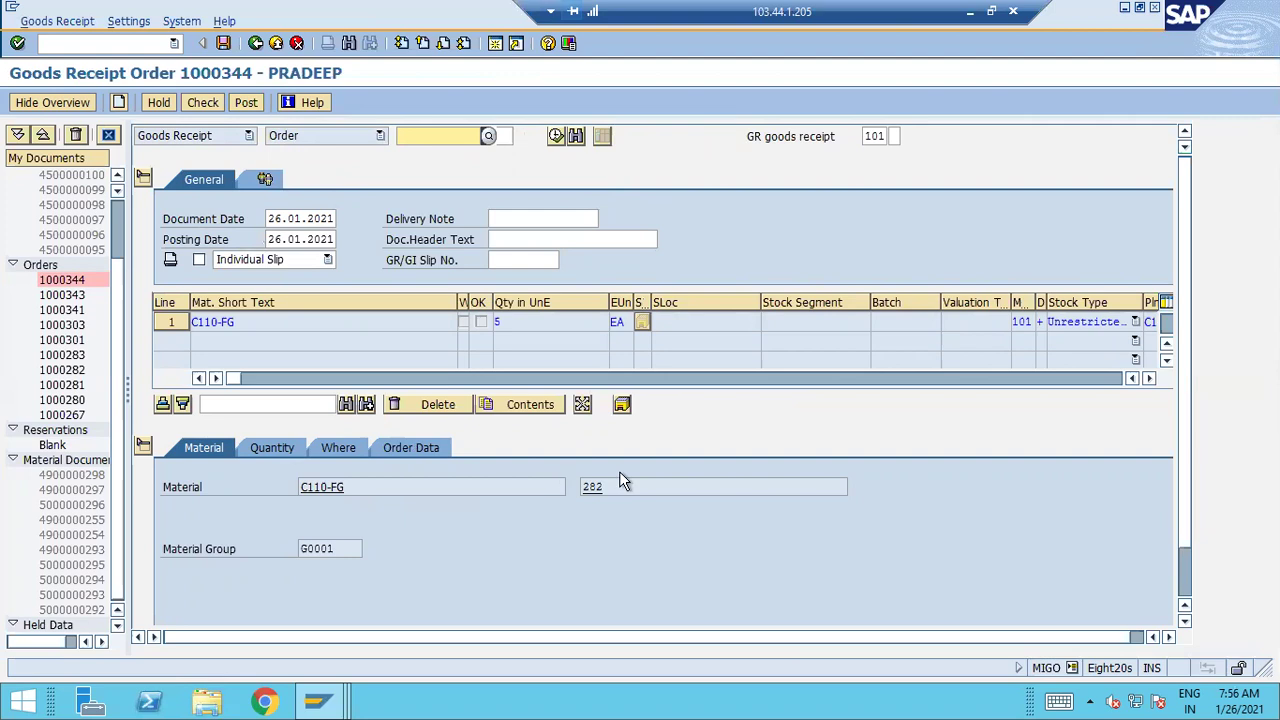
Set the receipt quantity to 4 and storage location 0110 (Warehouse).
left_click(269, 445)
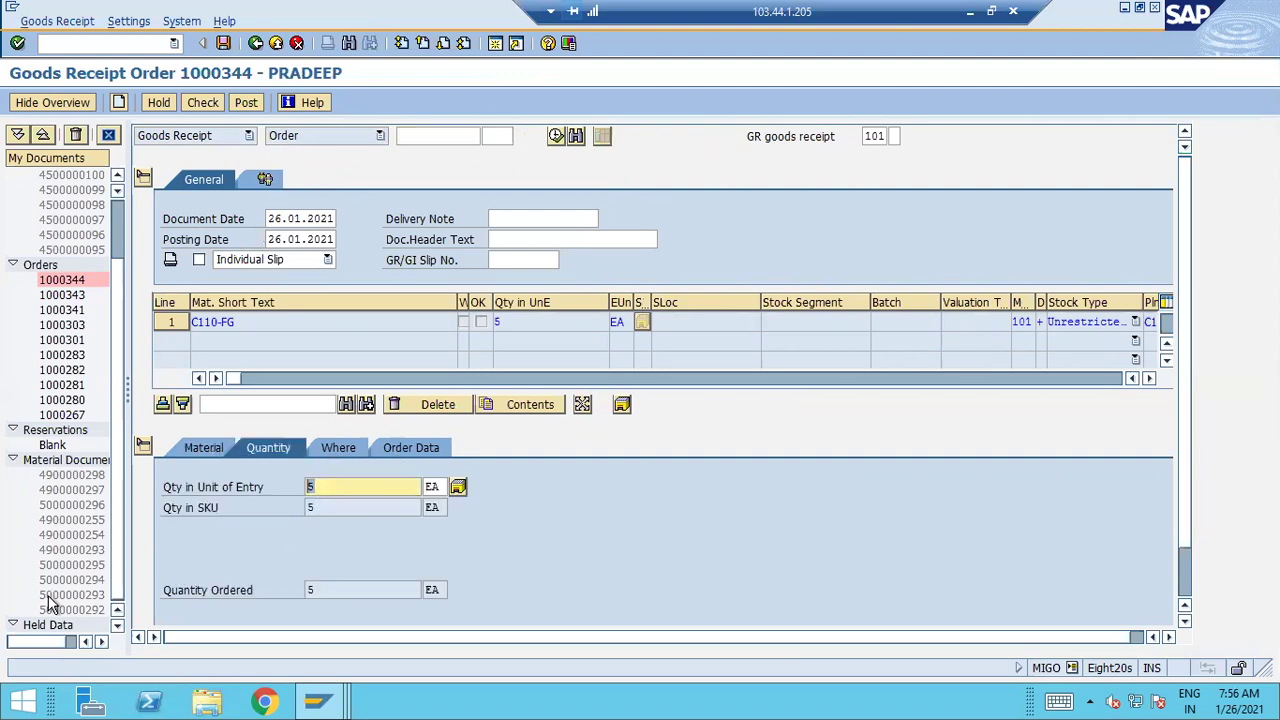
type("4")
key("Return")
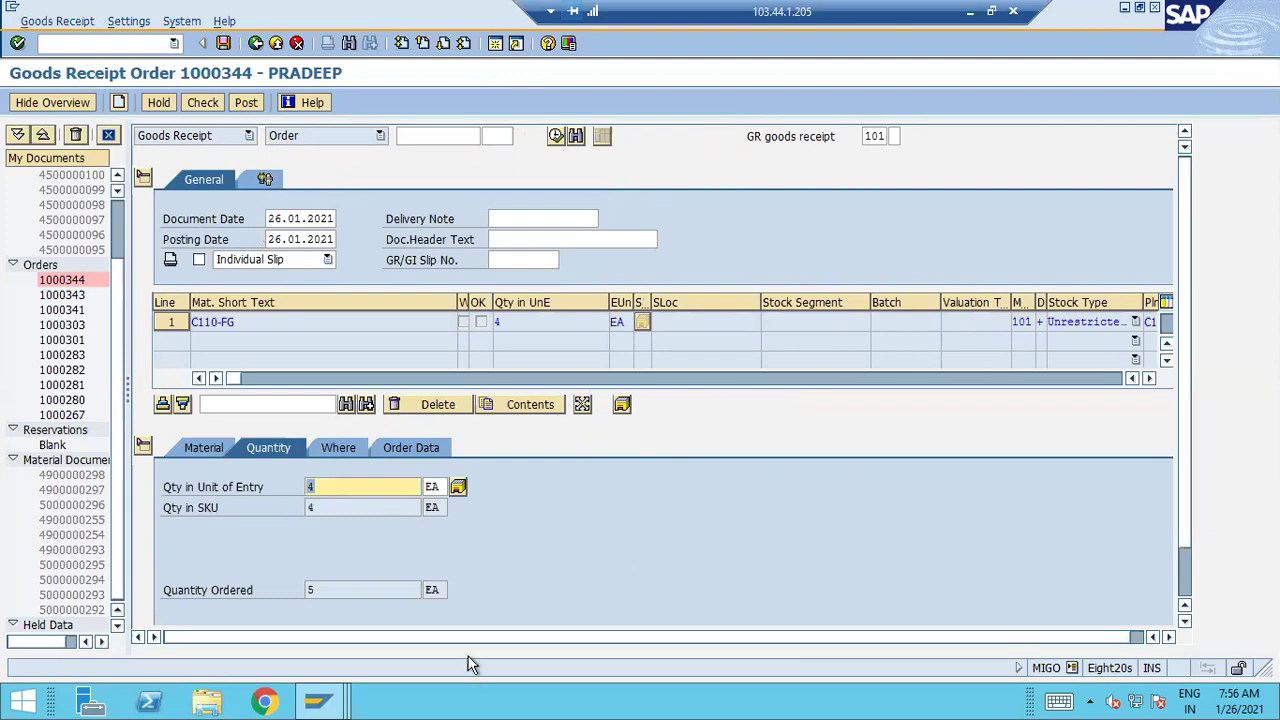
left_click(340, 448)
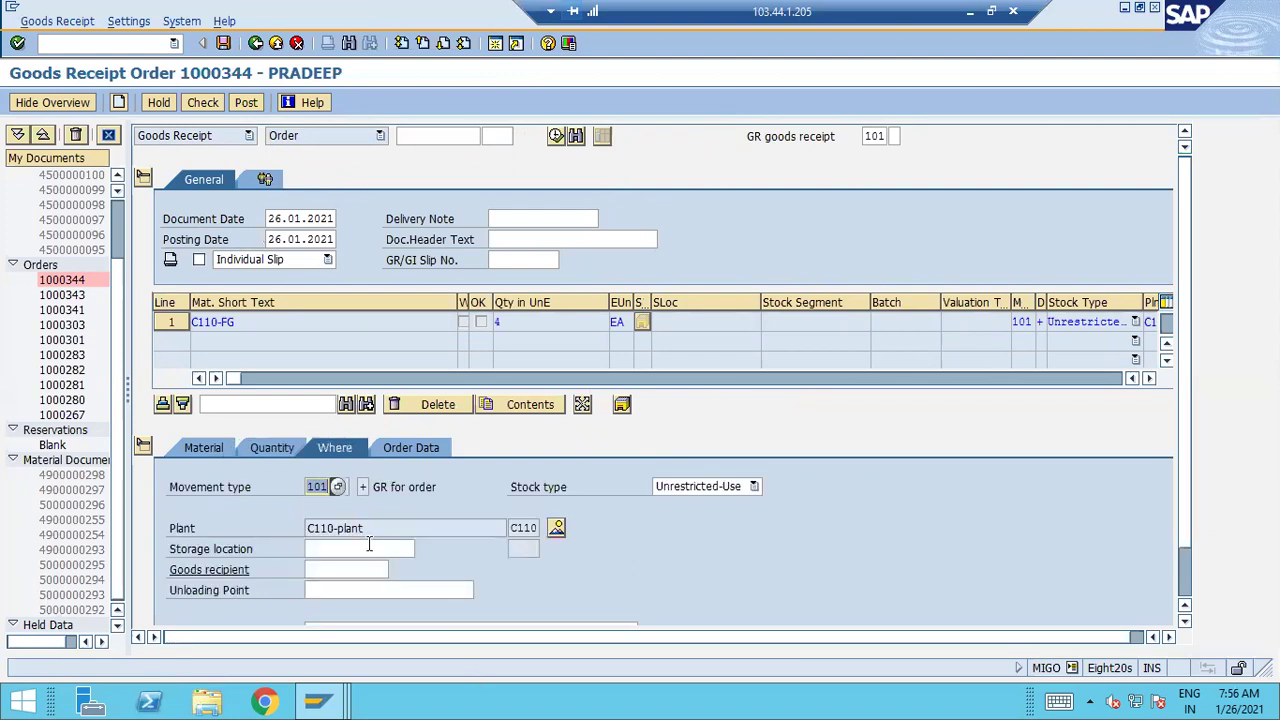
left_click(416, 550)
type("0110")
key("Return")
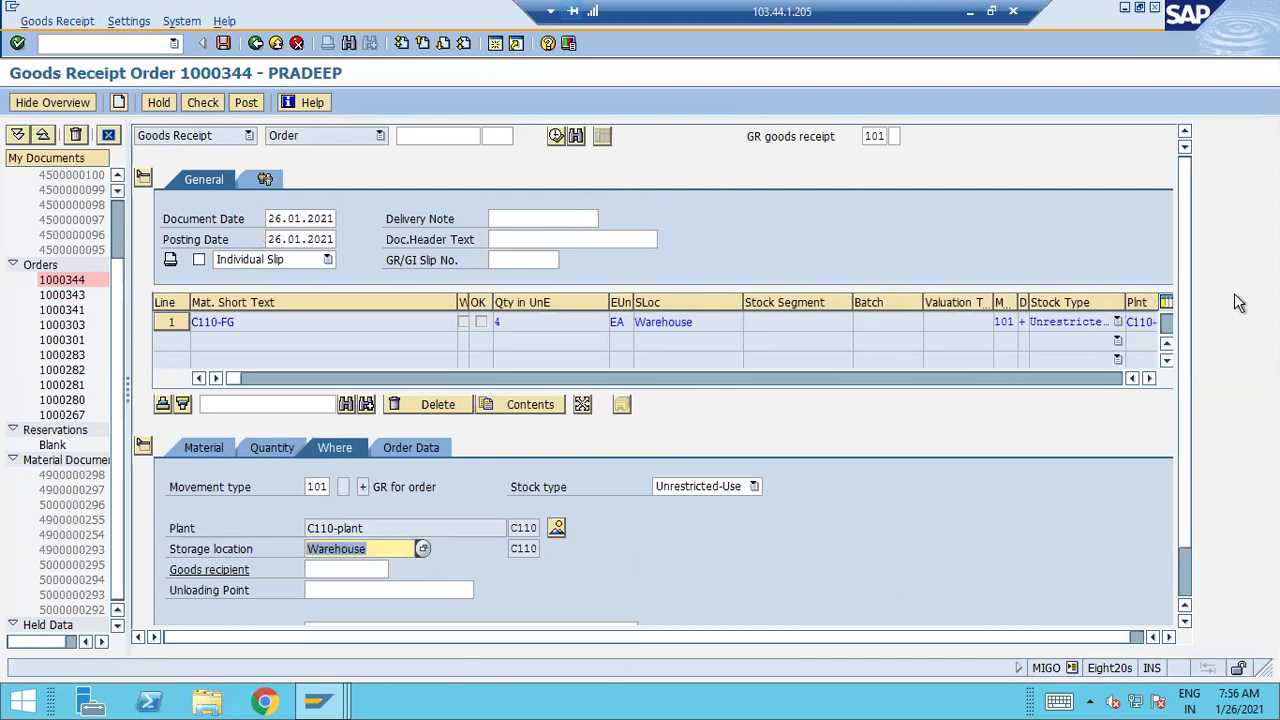
scroll(1185, 467, "down", 2)
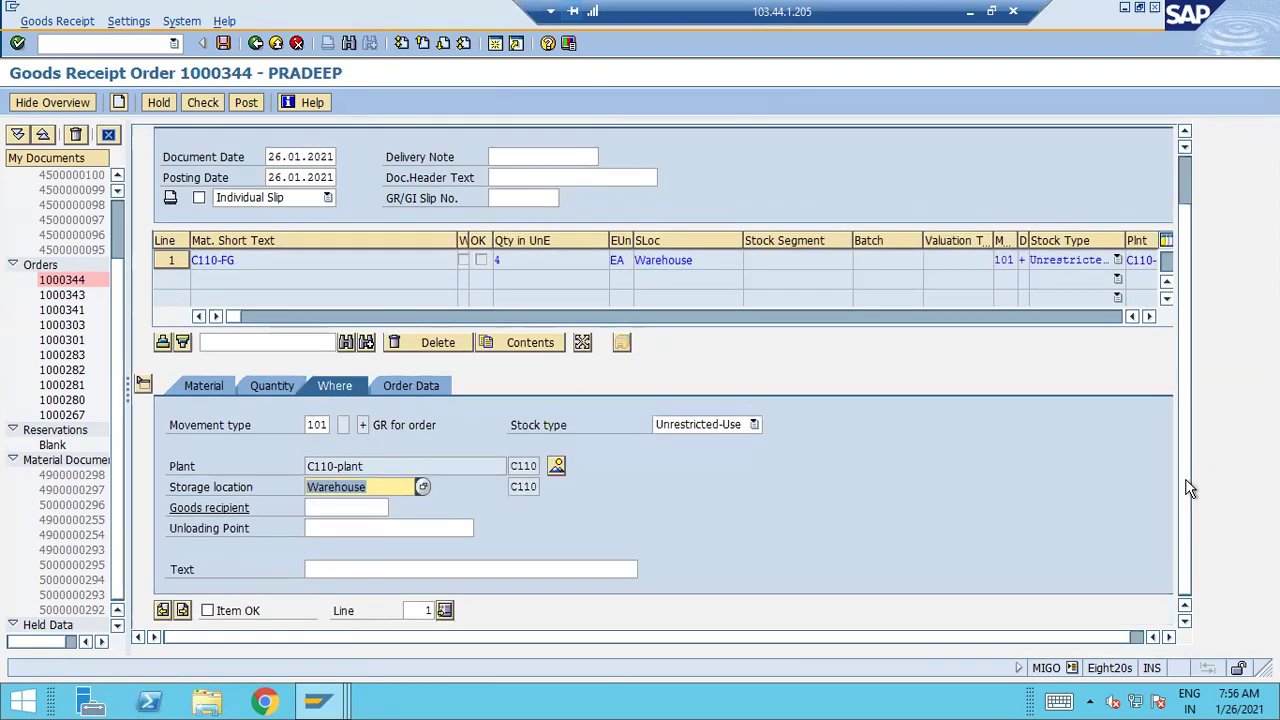
left_click(208, 611)
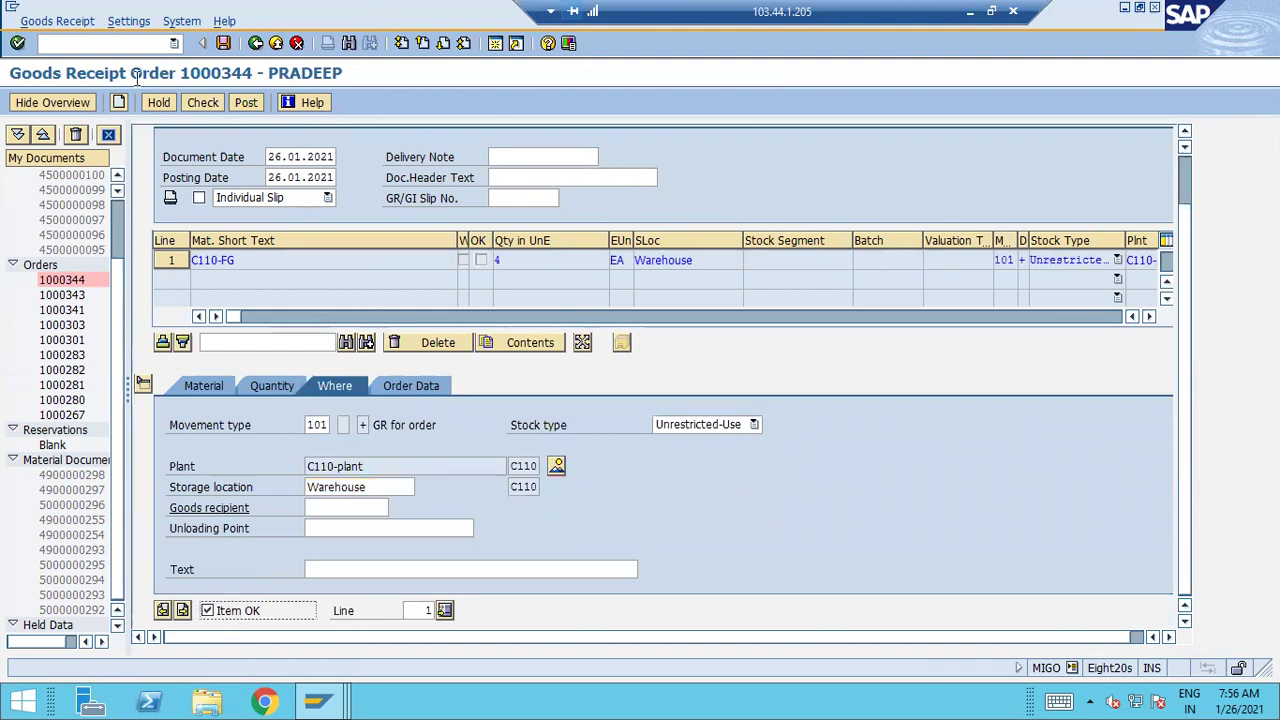
left_click(204, 103)
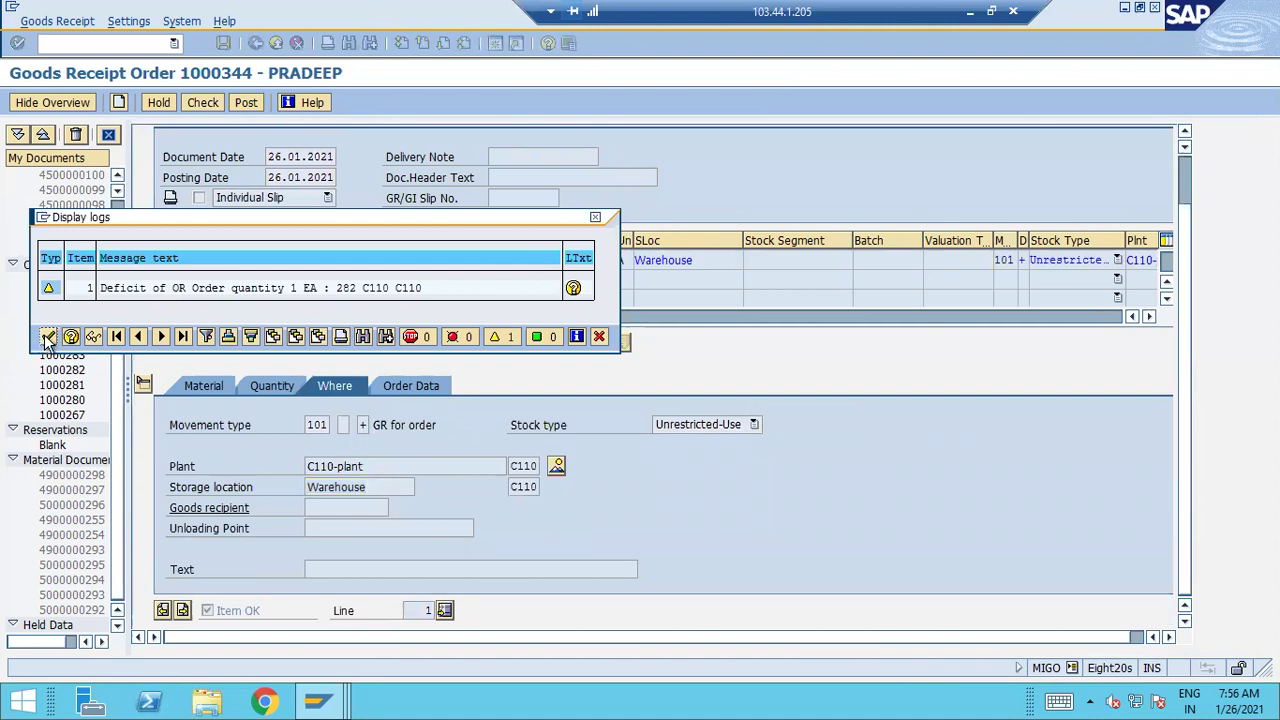
left_click(47, 337)
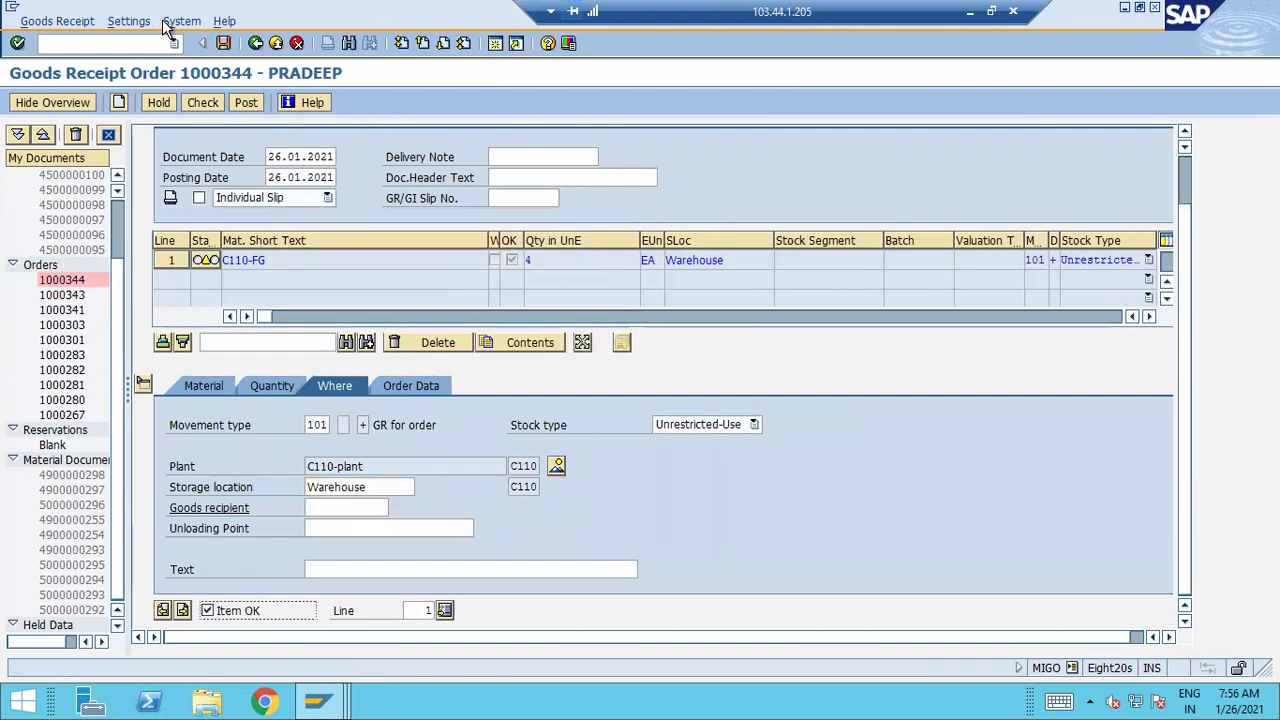
left_click(254, 108)
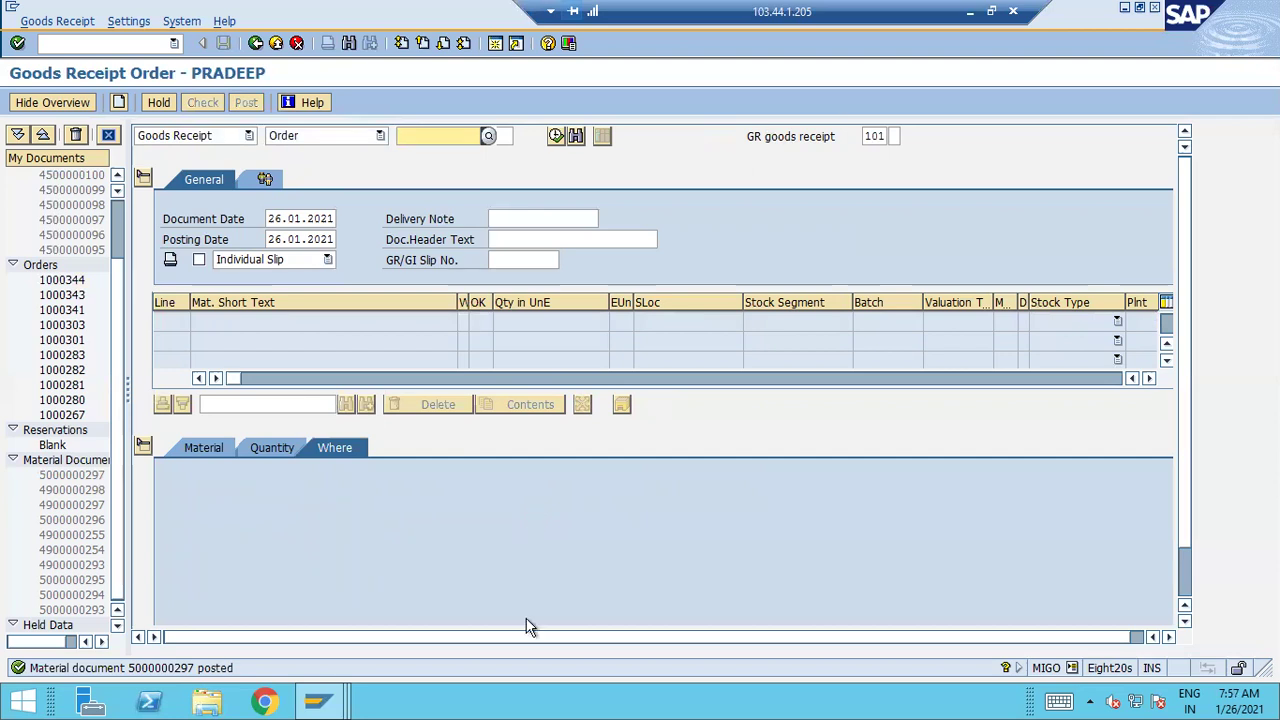
Back in FBL3N's selection screen, choose account 2005 FG Stock from chart C110.
mouse_move(330, 703)
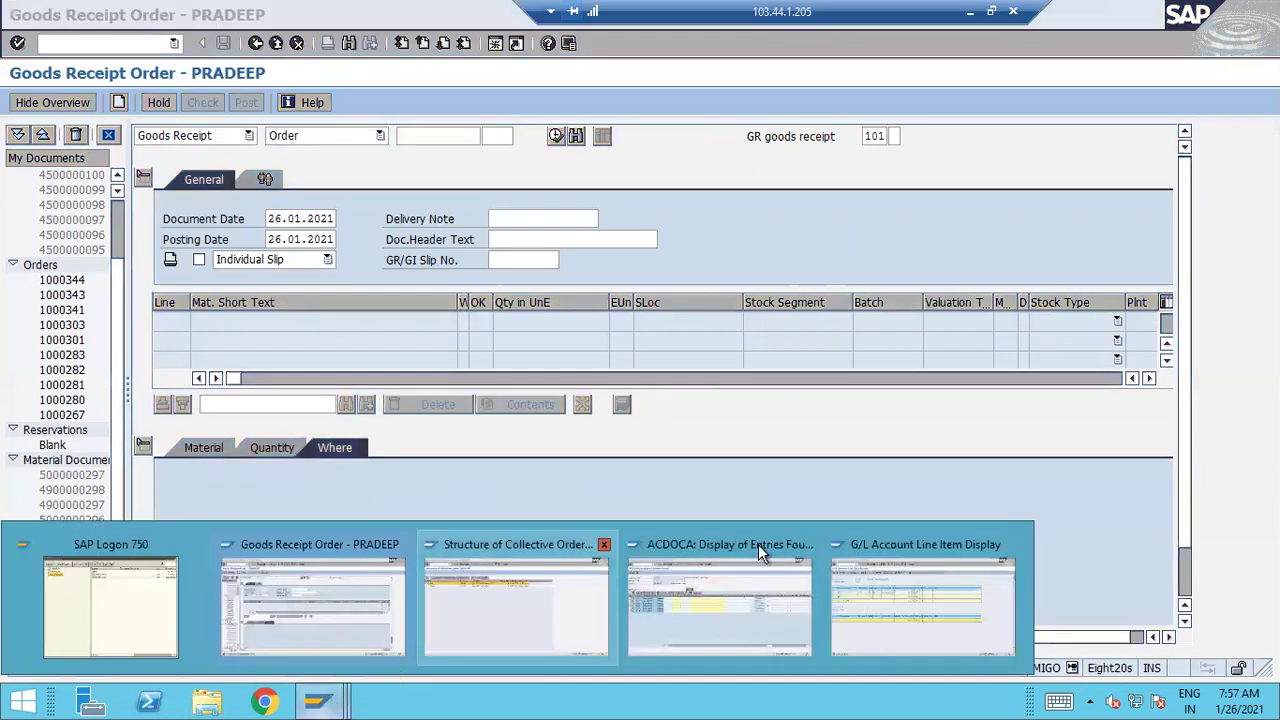
left_click(922, 597)
left_click(255, 43)
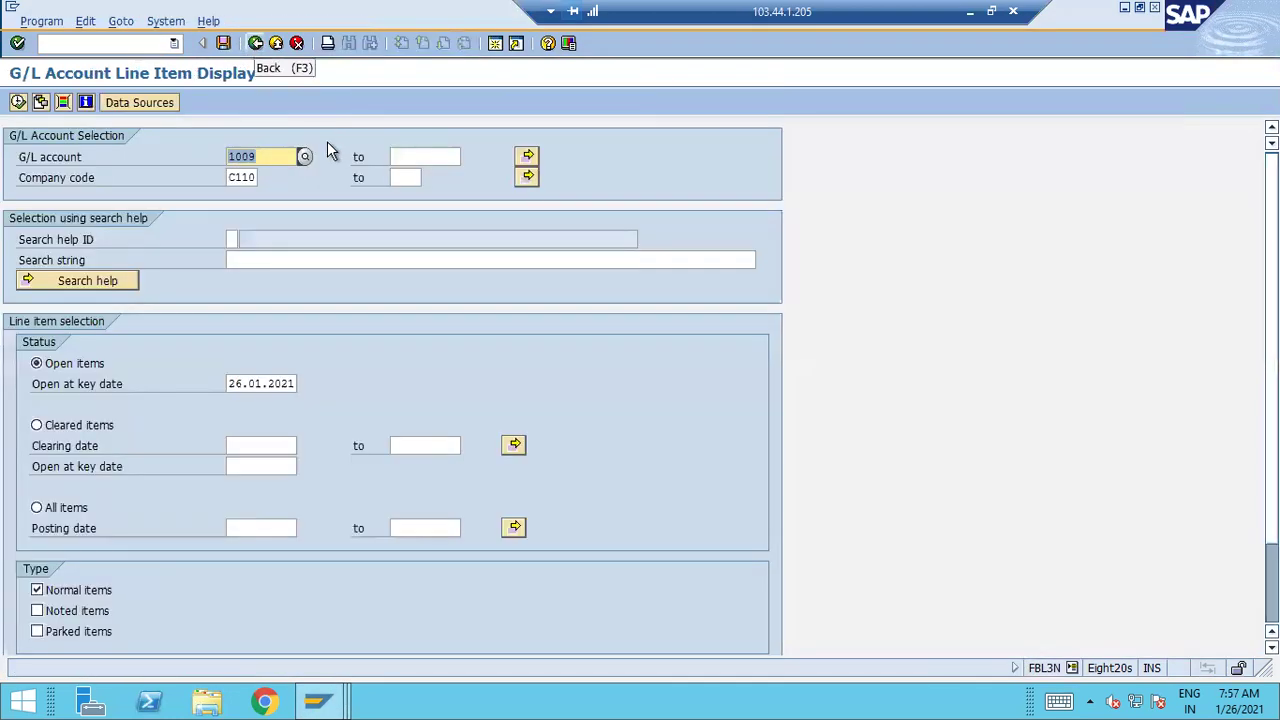
left_click(305, 156)
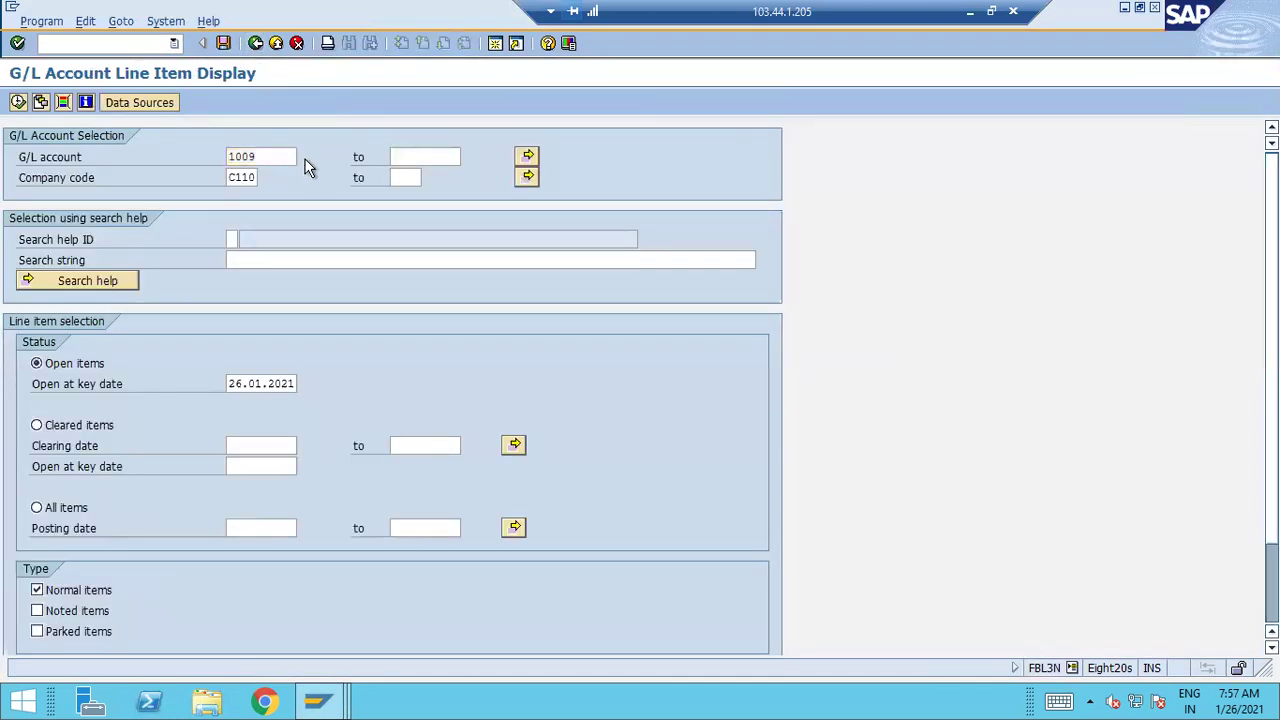
type("C110")
key("Return")
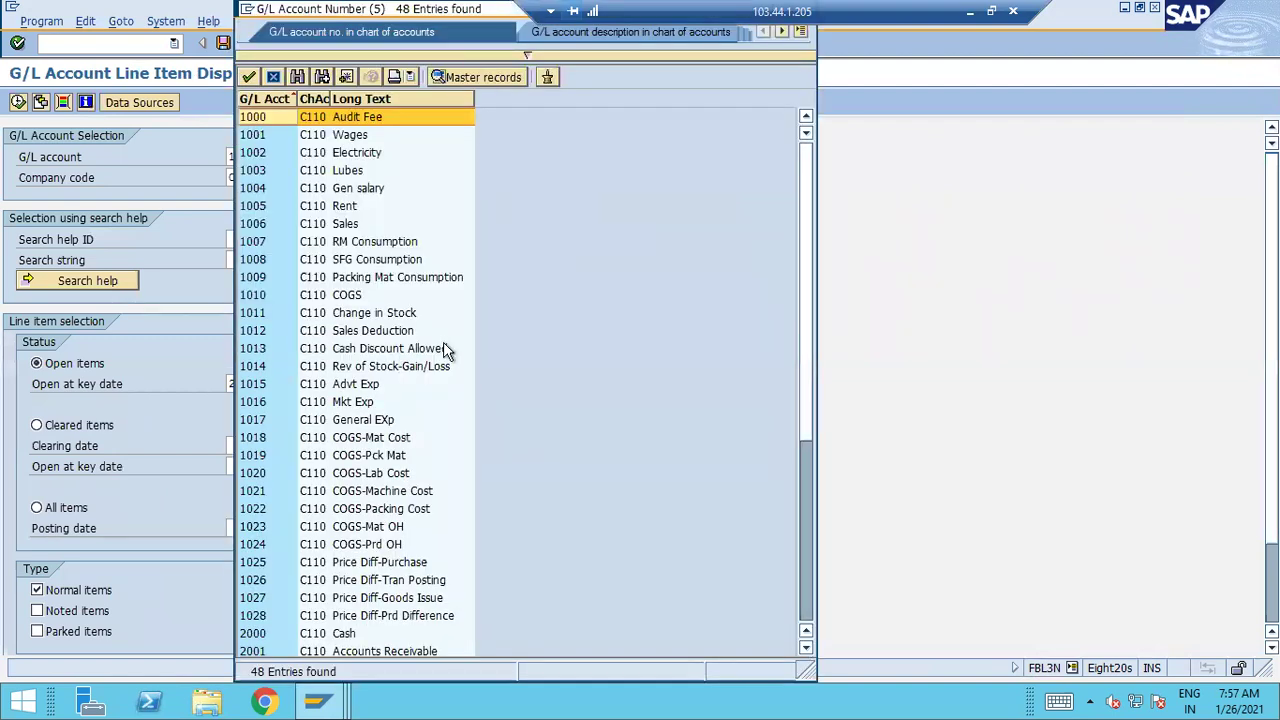
key("ctrl+f")
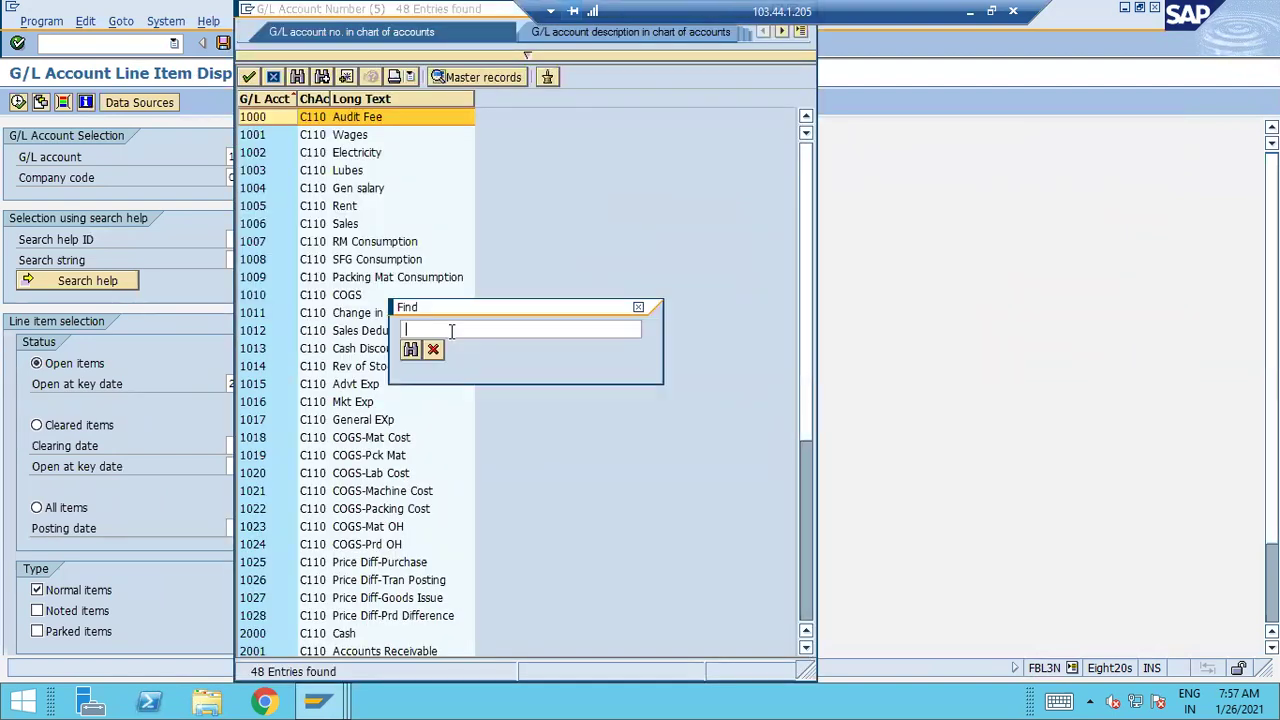
type("*FG STOCK")
key("Return")
key("Down")
key("Return")
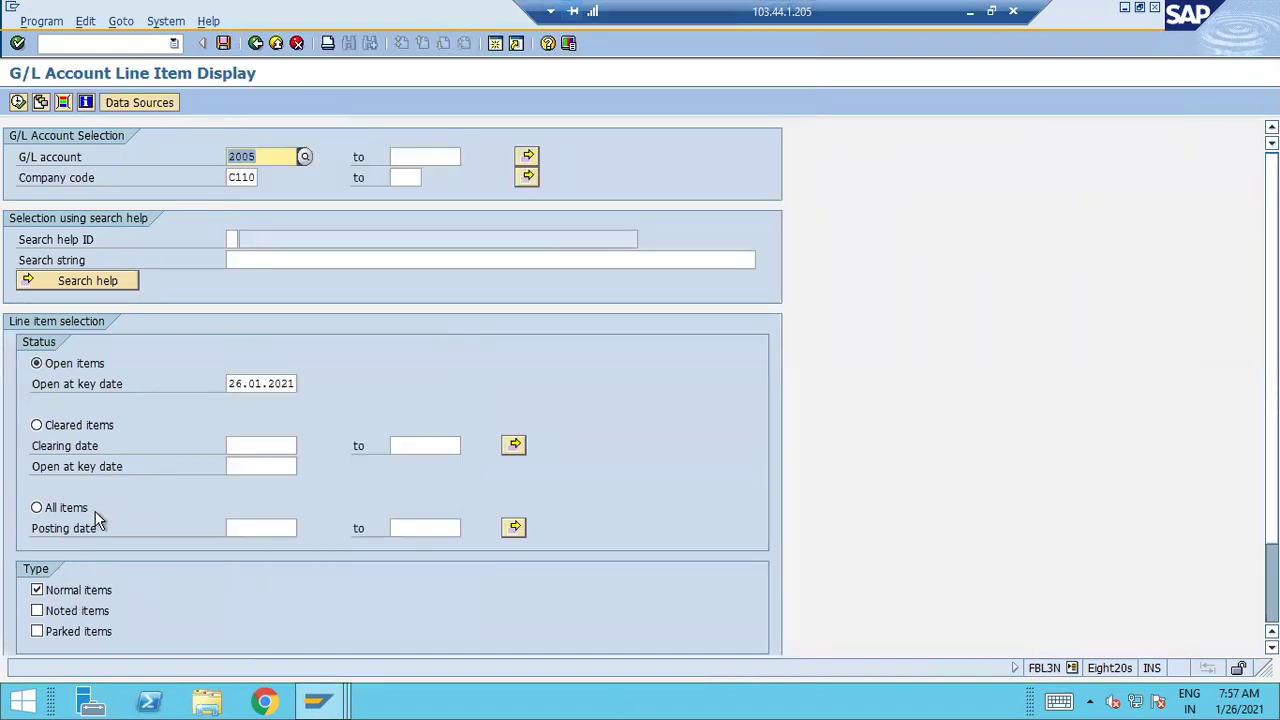
Select all items posted 26.01.2021 to 26.01.2021 and run the report, showing 5.173,08 INR.
left_click(50, 508)
left_click(288, 528)
left_click(304, 528)
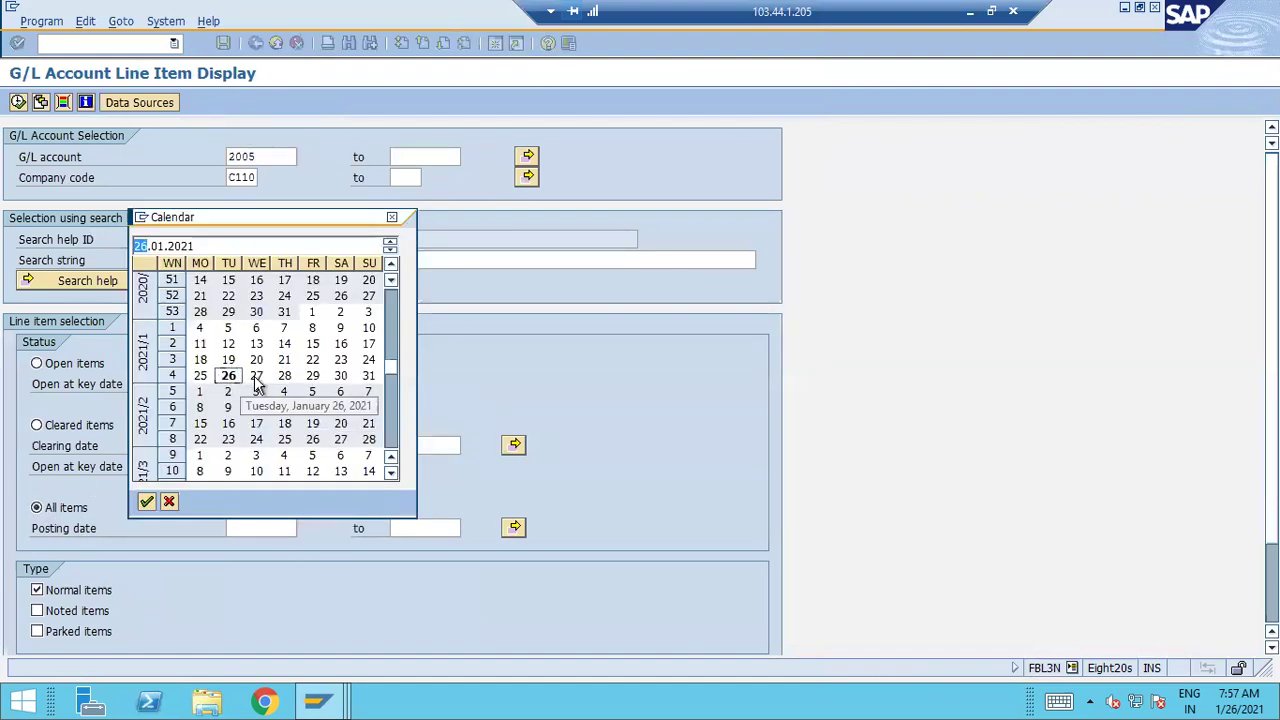
double_click(228, 375)
left_click(436, 528)
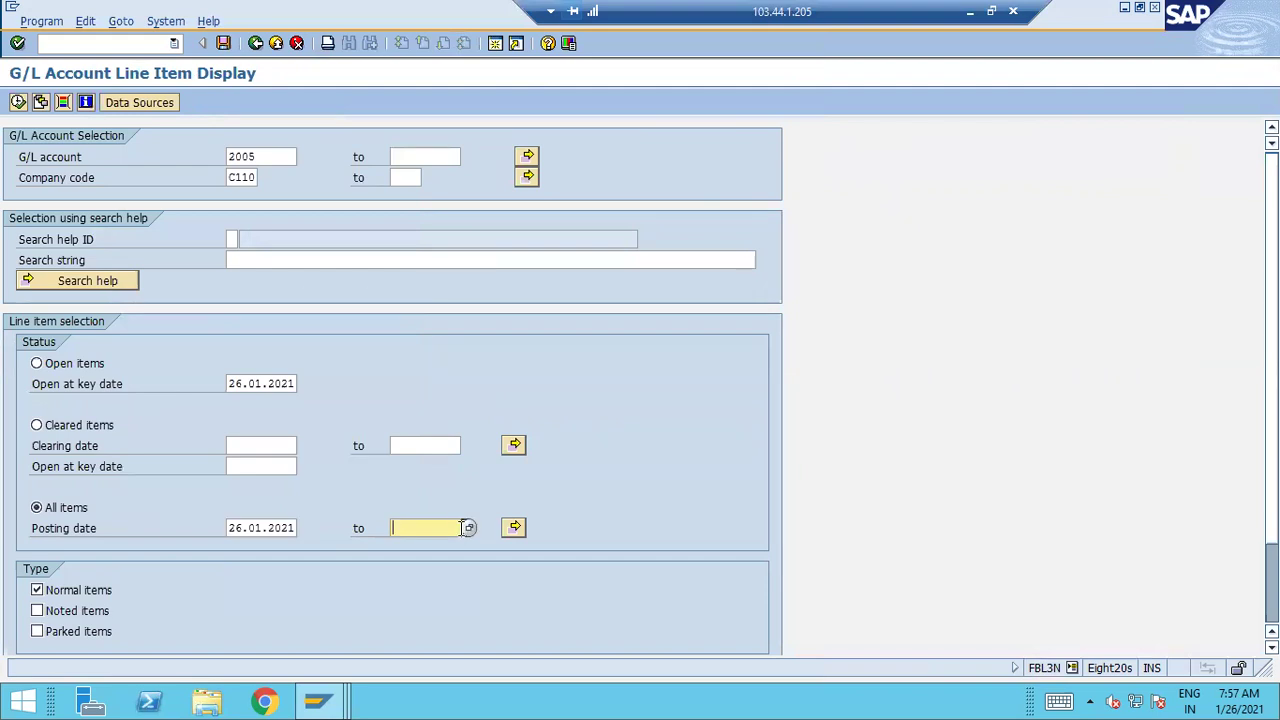
left_click(468, 528)
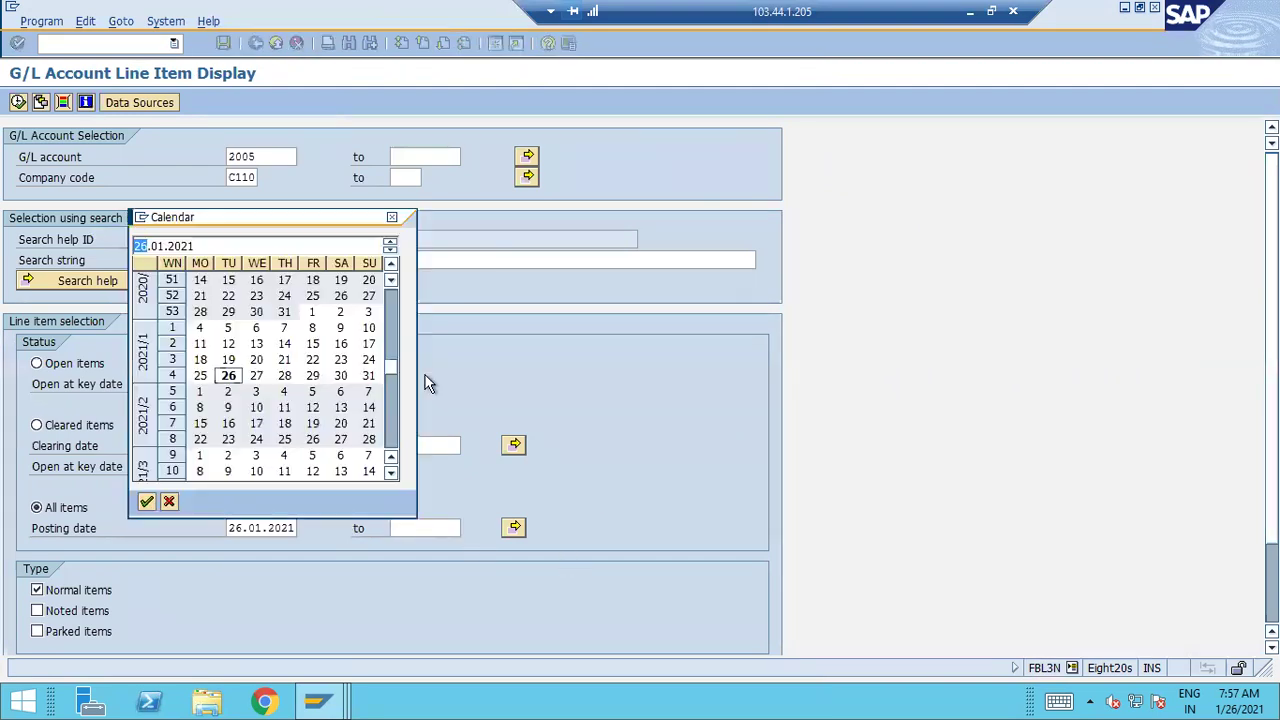
double_click(228, 375)
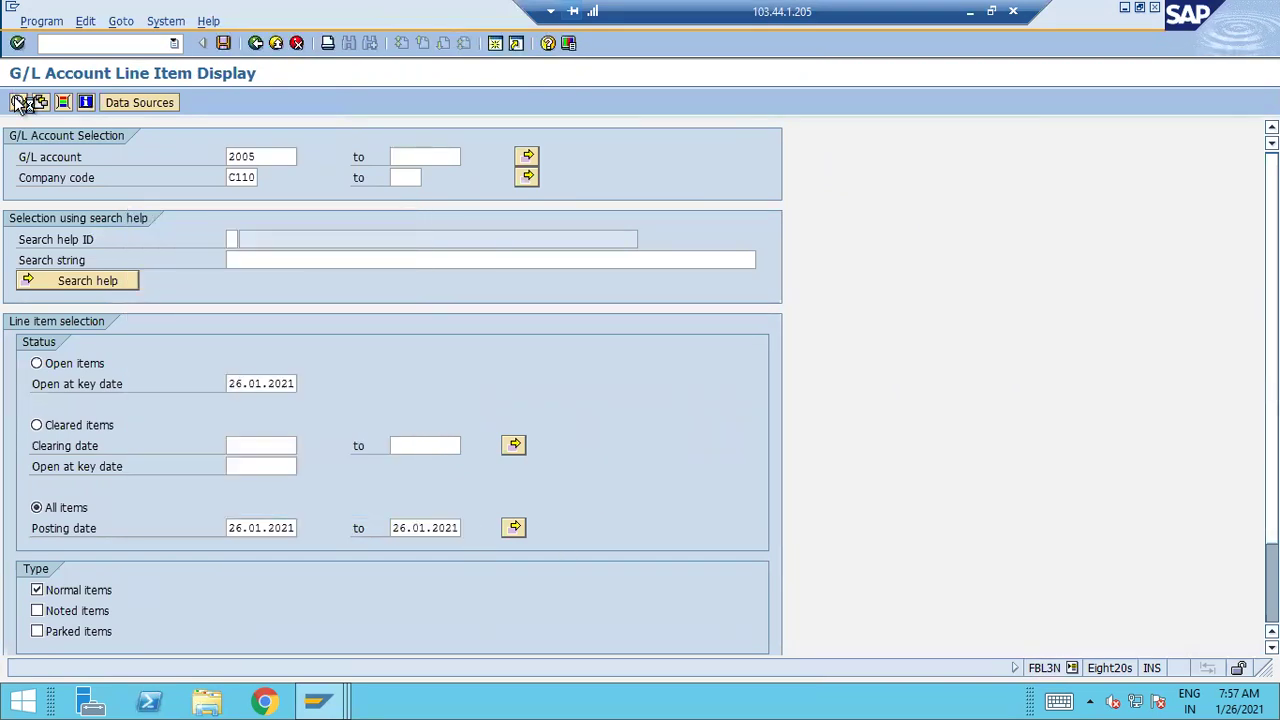
left_click(18, 102)
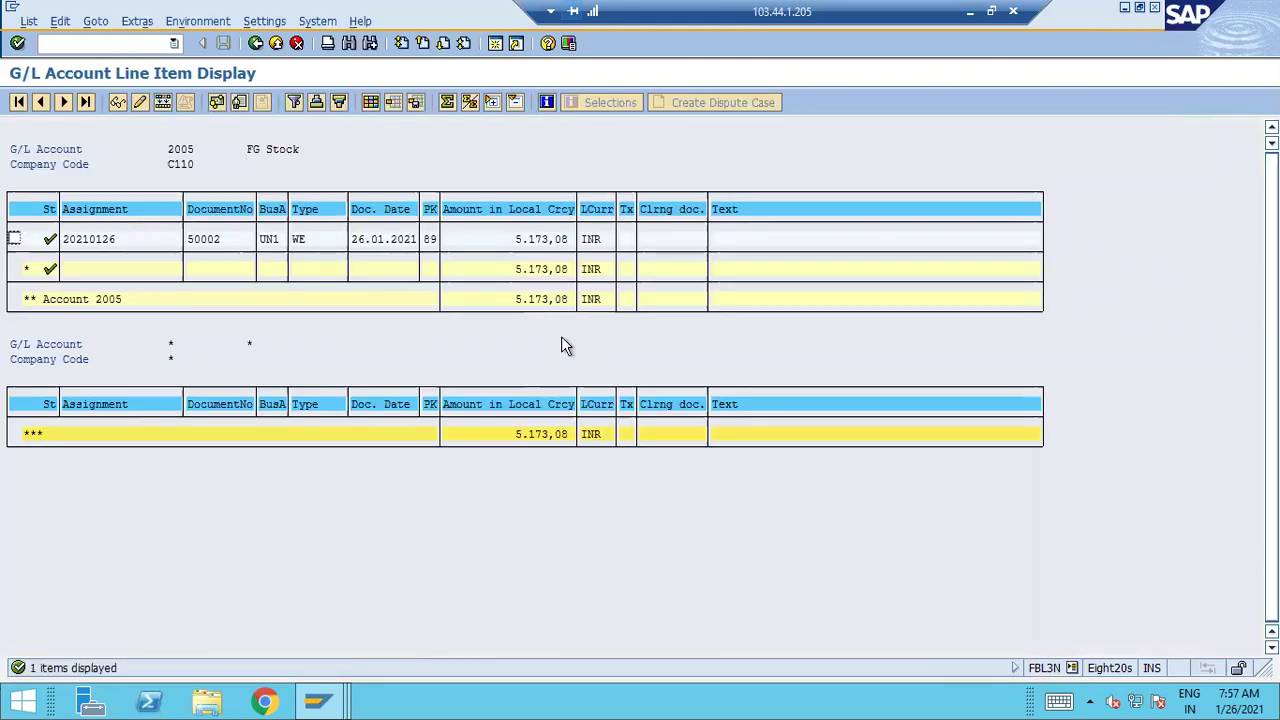
Open FG Stock document 50002 and list its related accounting, controlling and material ledger documents.
left_click(548, 245)
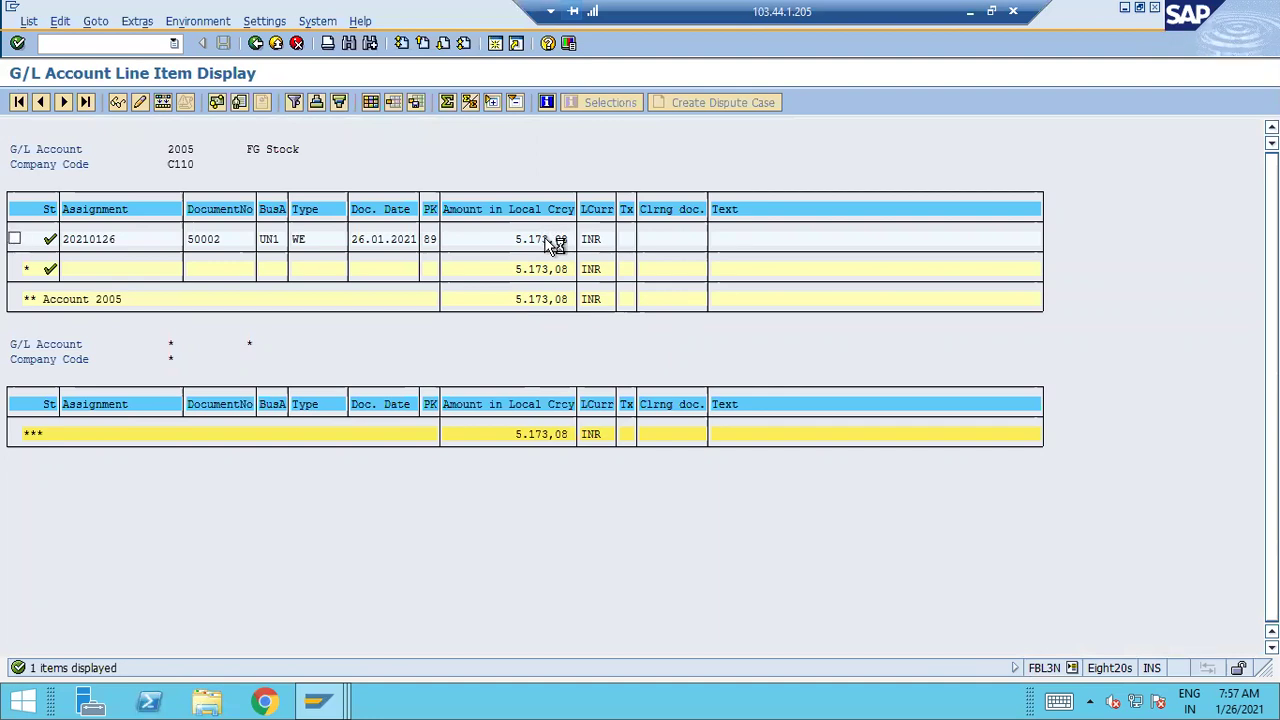
double_click(555, 245)
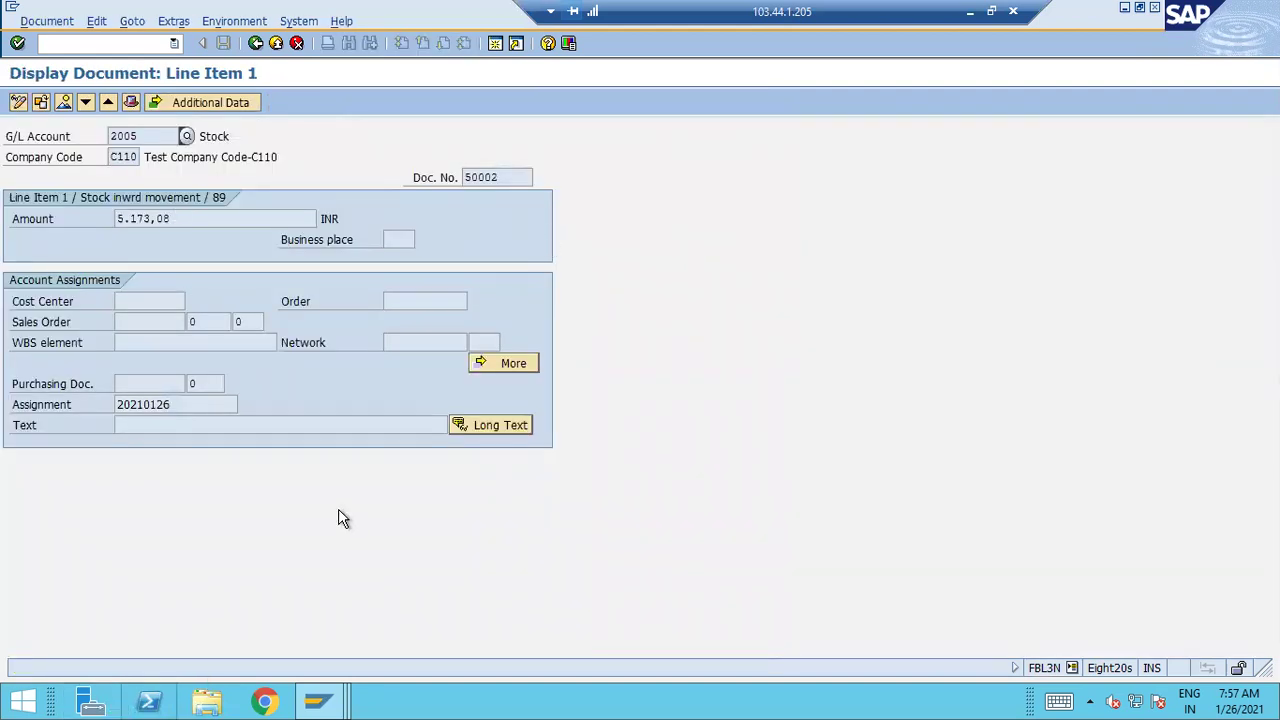
left_click(226, 23)
mouse_move(366, 130)
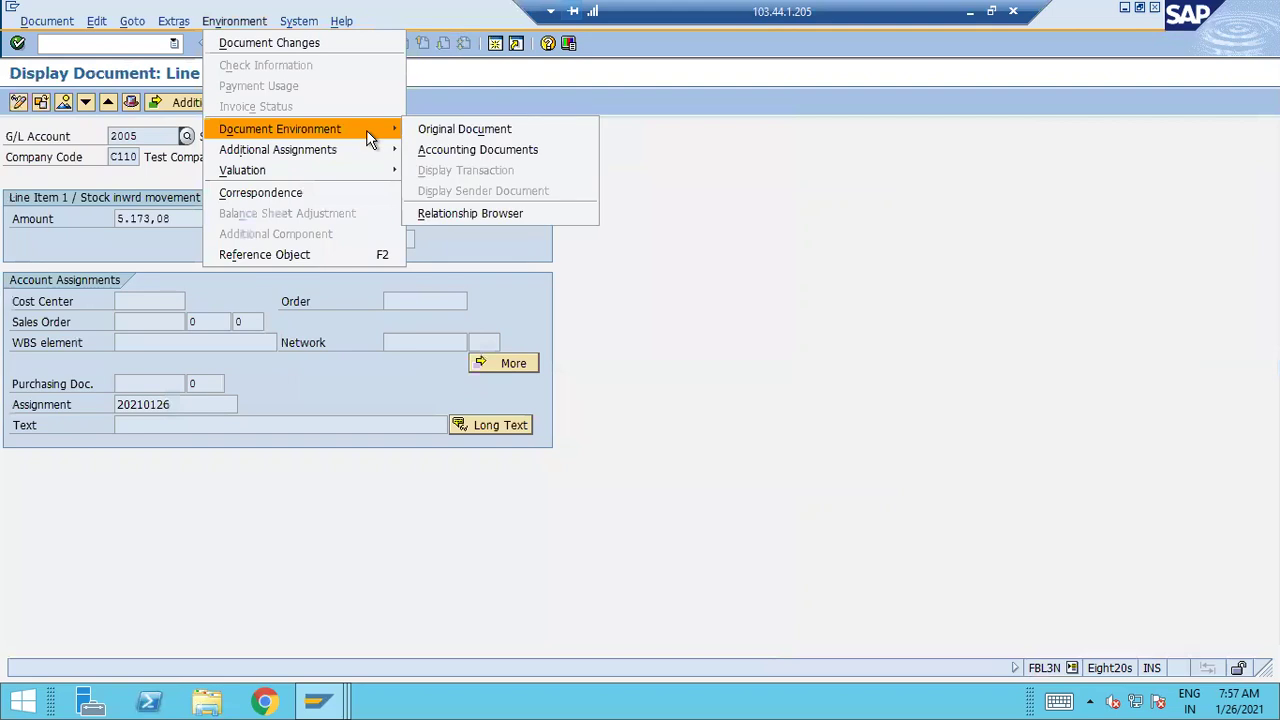
left_click(503, 149)
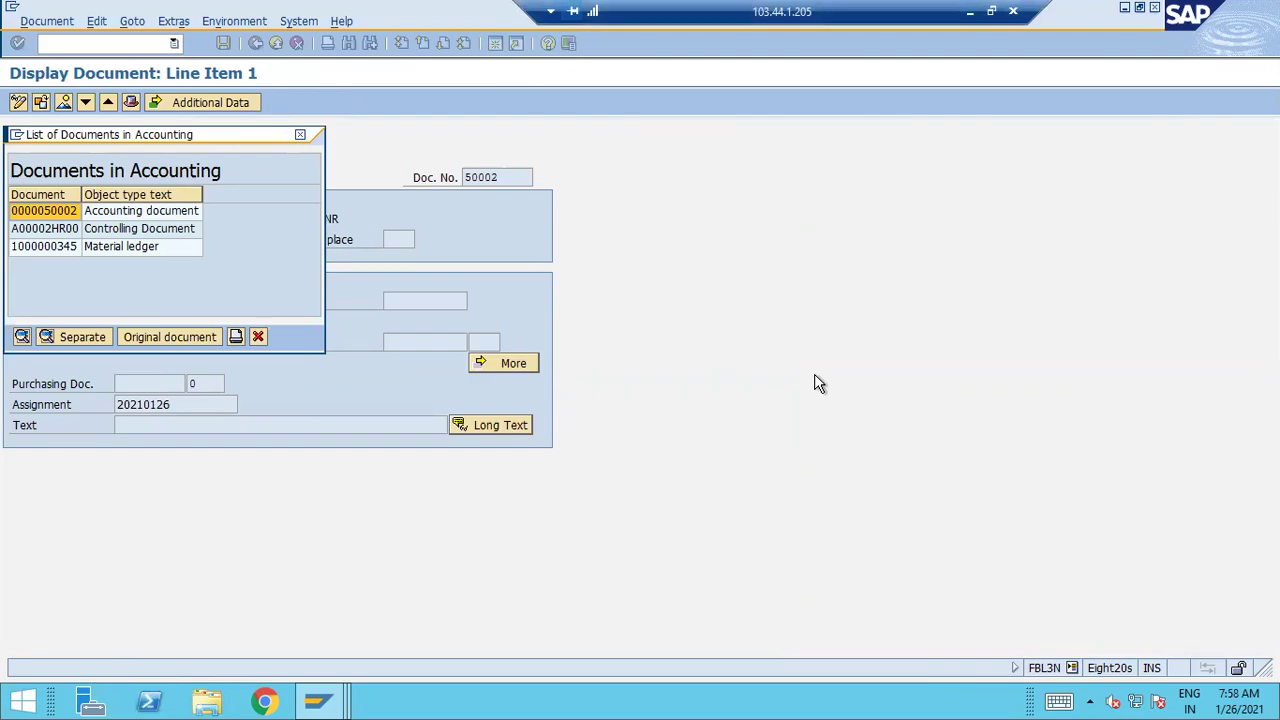
key("alt+Tab")
On Sheet2 row 3, enter Goods Receipt in B3, 4 in A3 and 1-WIP in D3.
left_click(666, 634)
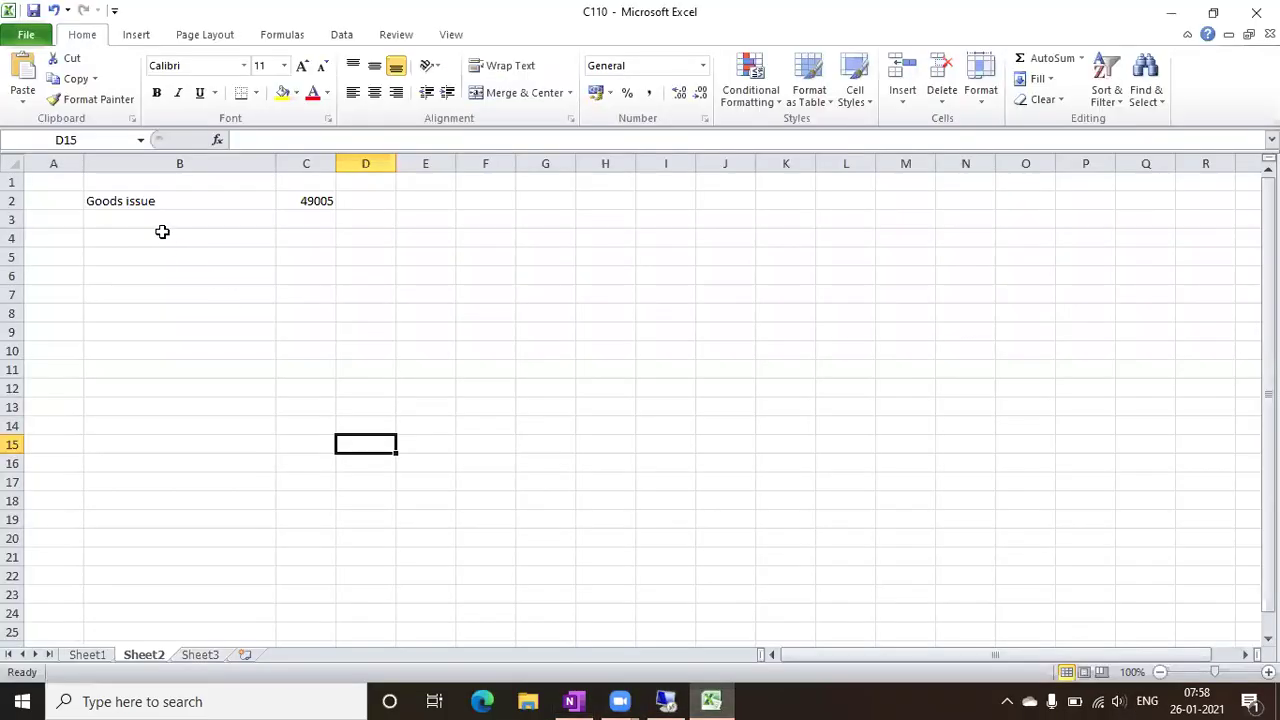
left_click(143, 220)
type("G")
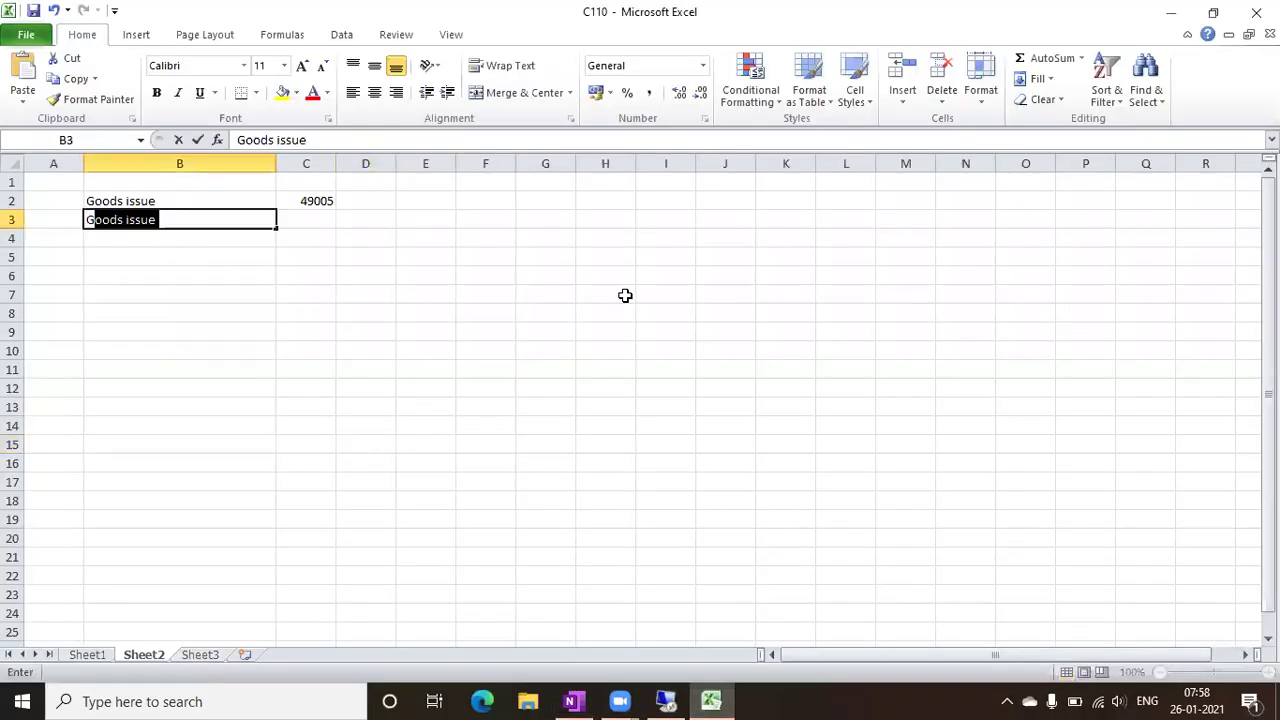
type("oods Receipt")
key("Tab")
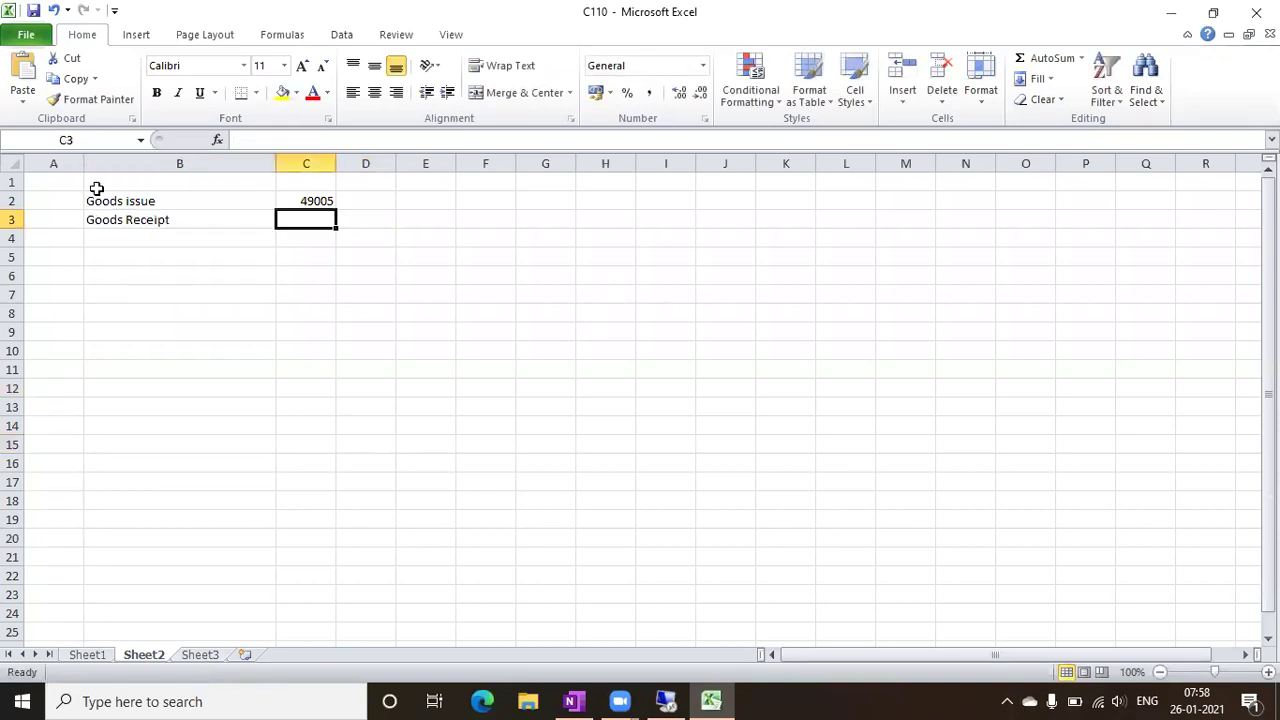
left_click(64, 203)
left_click(54, 221)
type("4")
key("Tab")
key("Tab")
key("Tab")
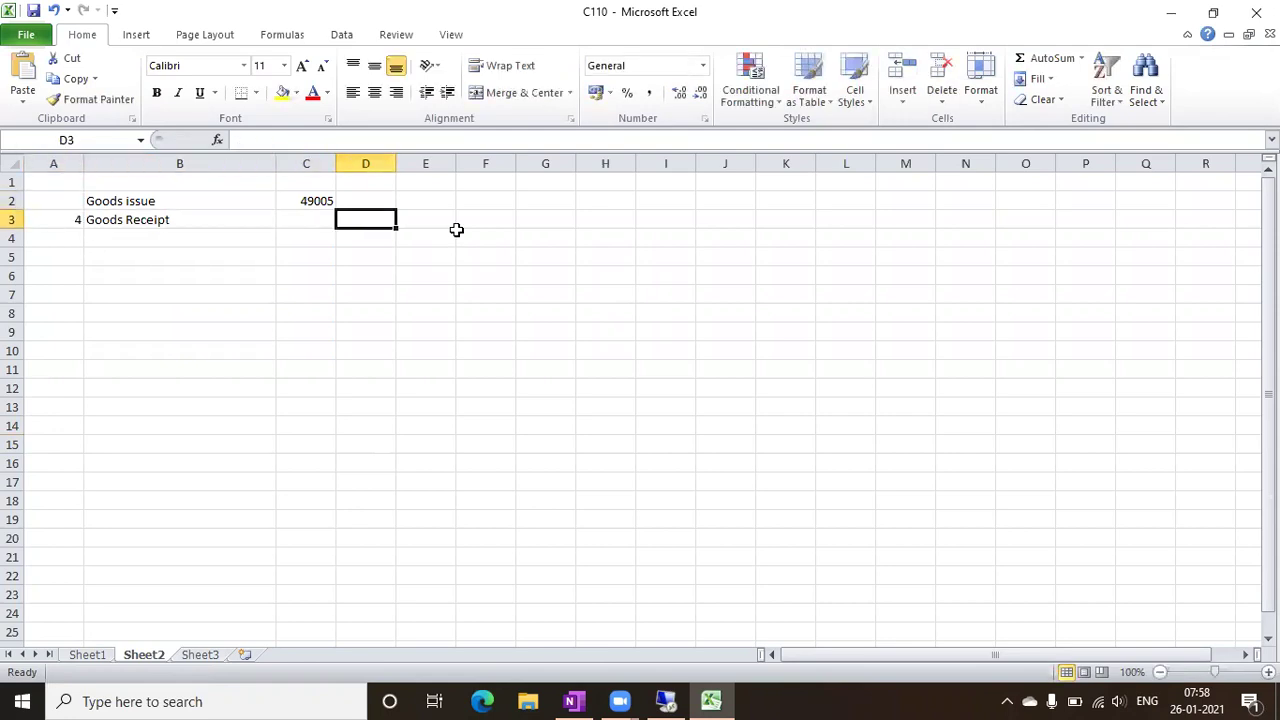
type("1-WIP")
key("Tab")
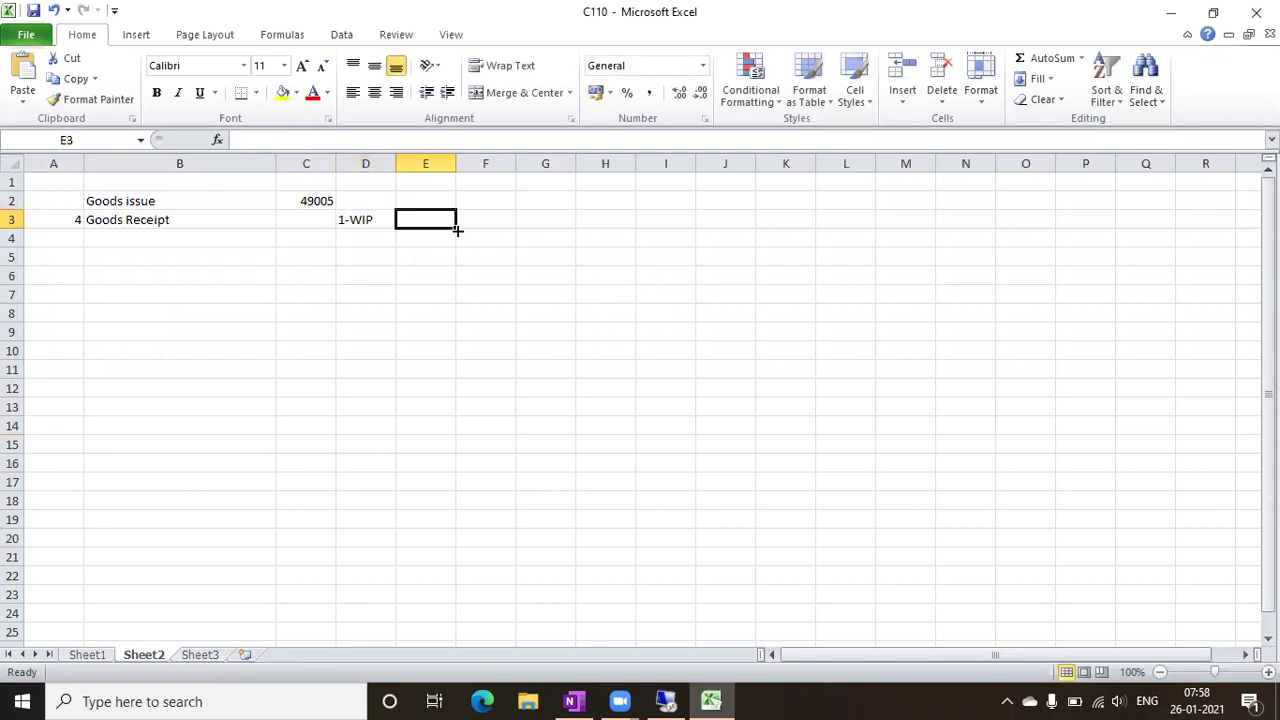
Record document number 50002 in cell C3, then return to SAP.
left_click(302, 330)
left_click(300, 240)
left_click_drag(316, 205, 316, 222)
left_click(297, 311)
key("Up")
key("Up")
key("Up")
key("Up")
key("Up")
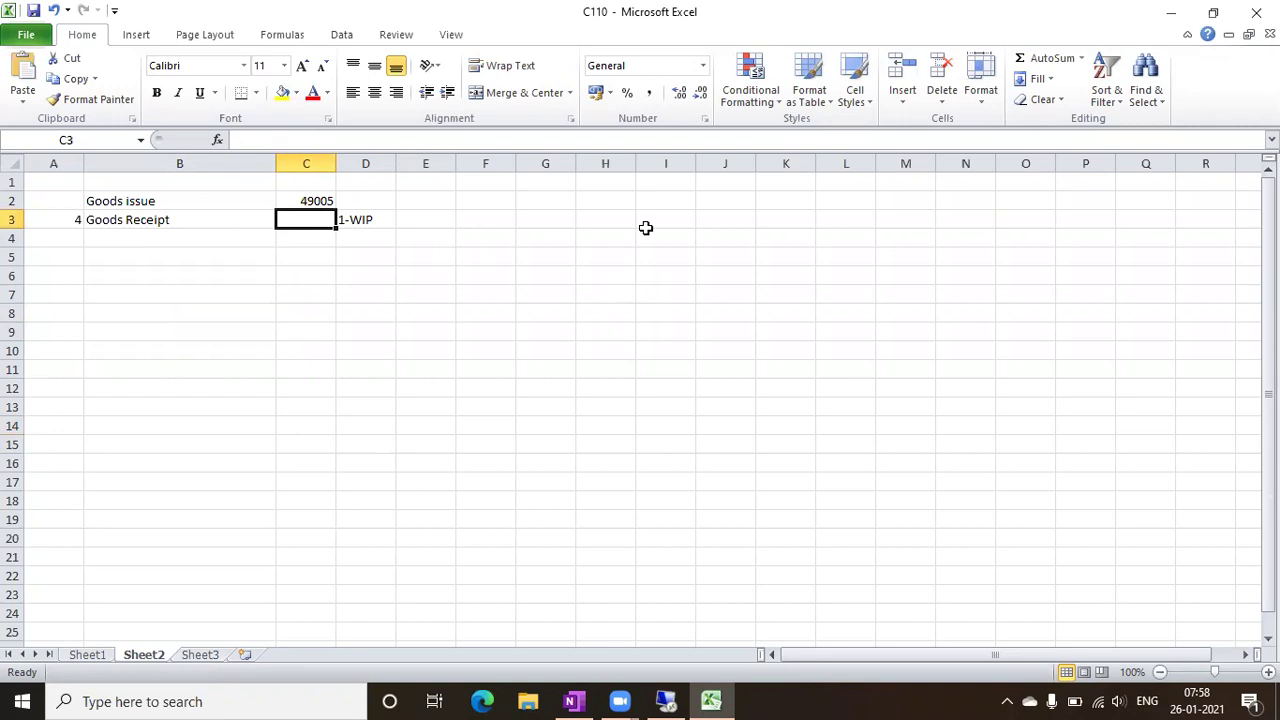
type("50002")
key("Tab")
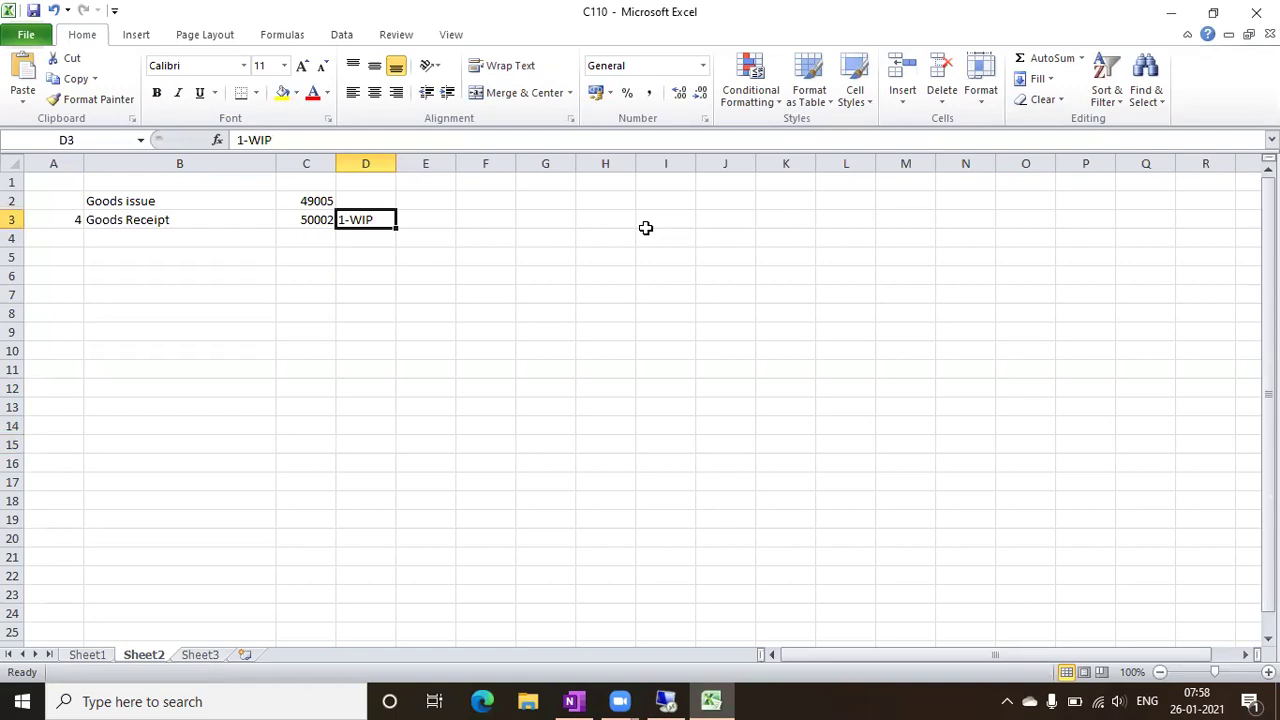
left_click(665, 700)
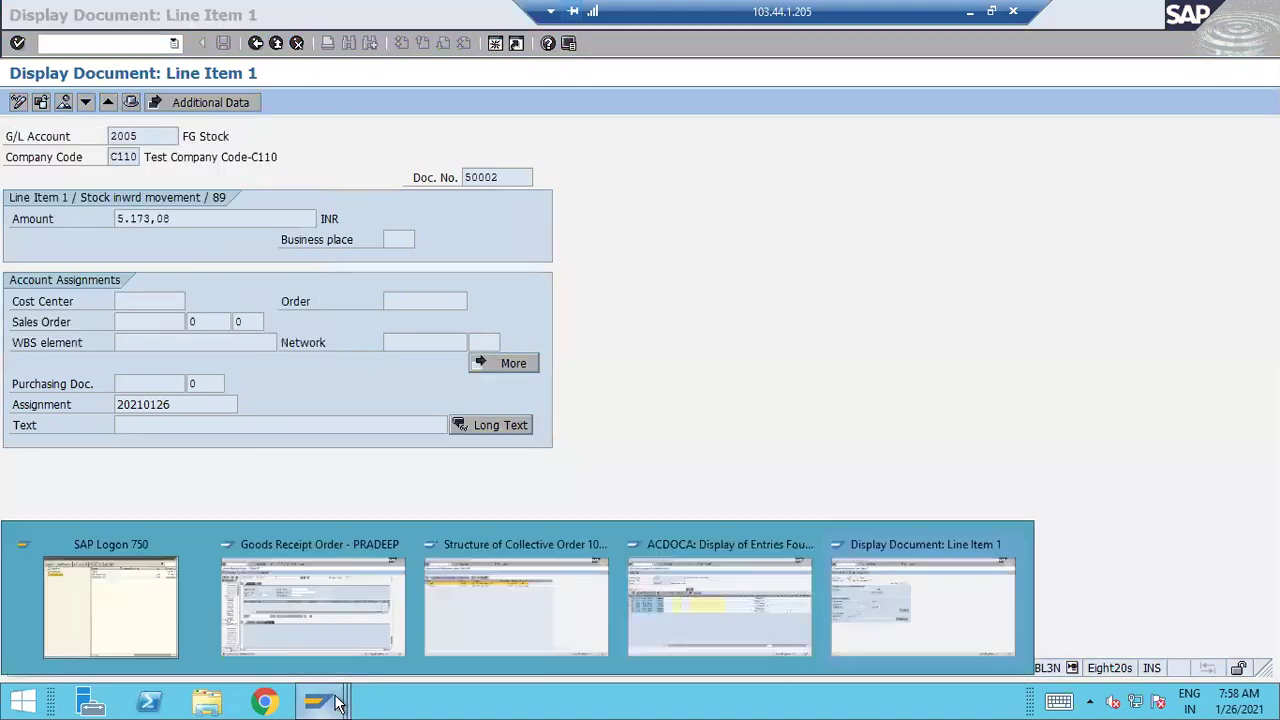
Enter /NKSB1 to reach cost center line items for controlling area C110, January 2021.
left_click(87, 45)
type("/NKSB1")
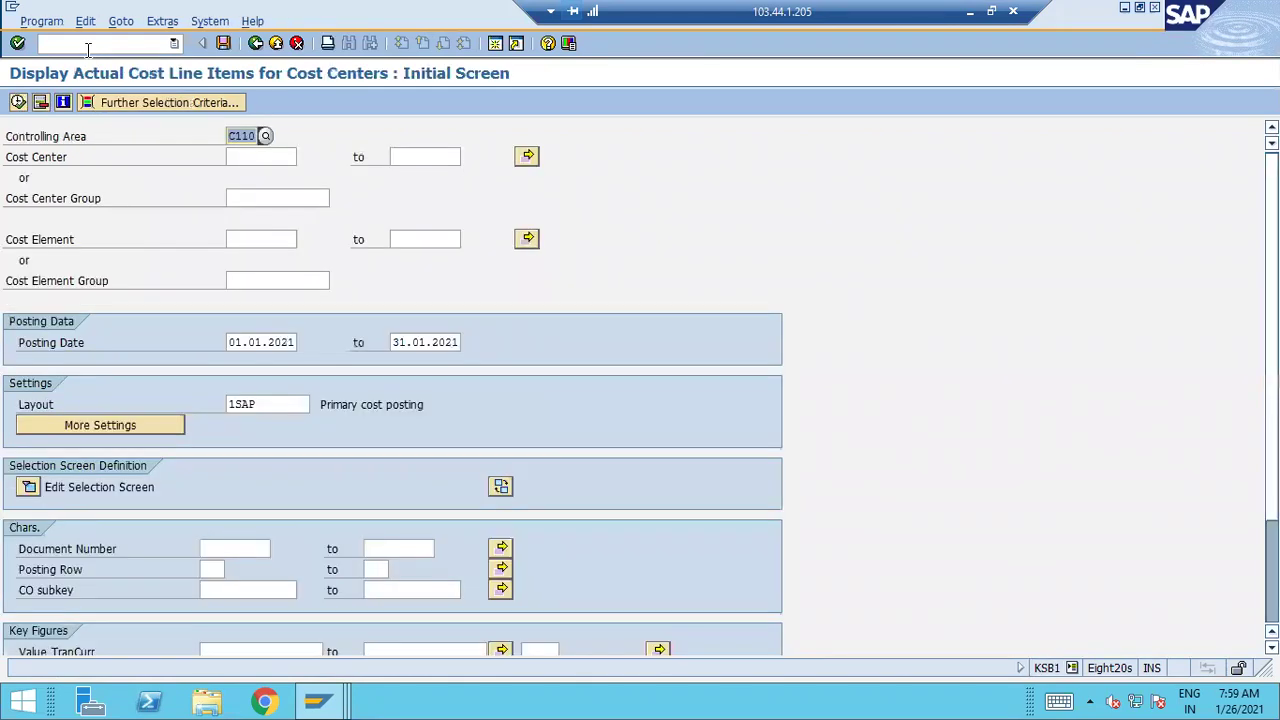
left_click(318, 702)
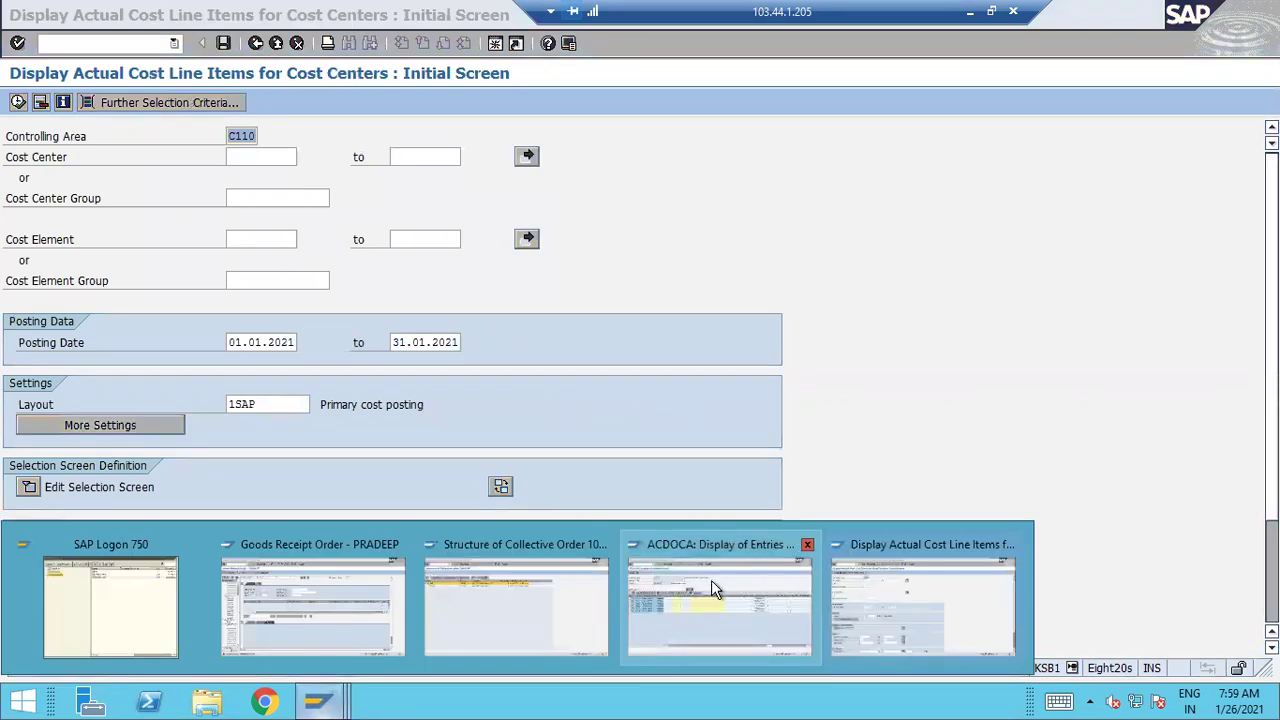
Rerun the ACDOCA query with document number 50002 added, then return to the KSB1 window.
left_click(712, 595)
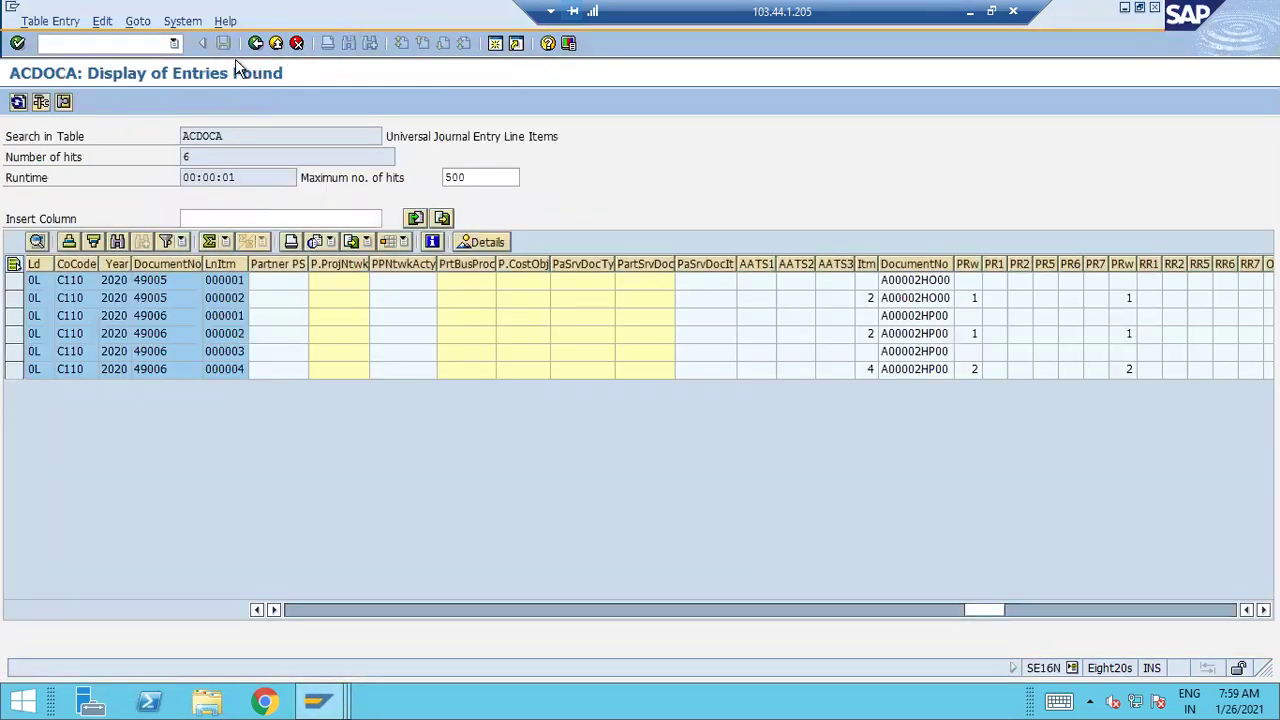
left_click(256, 43)
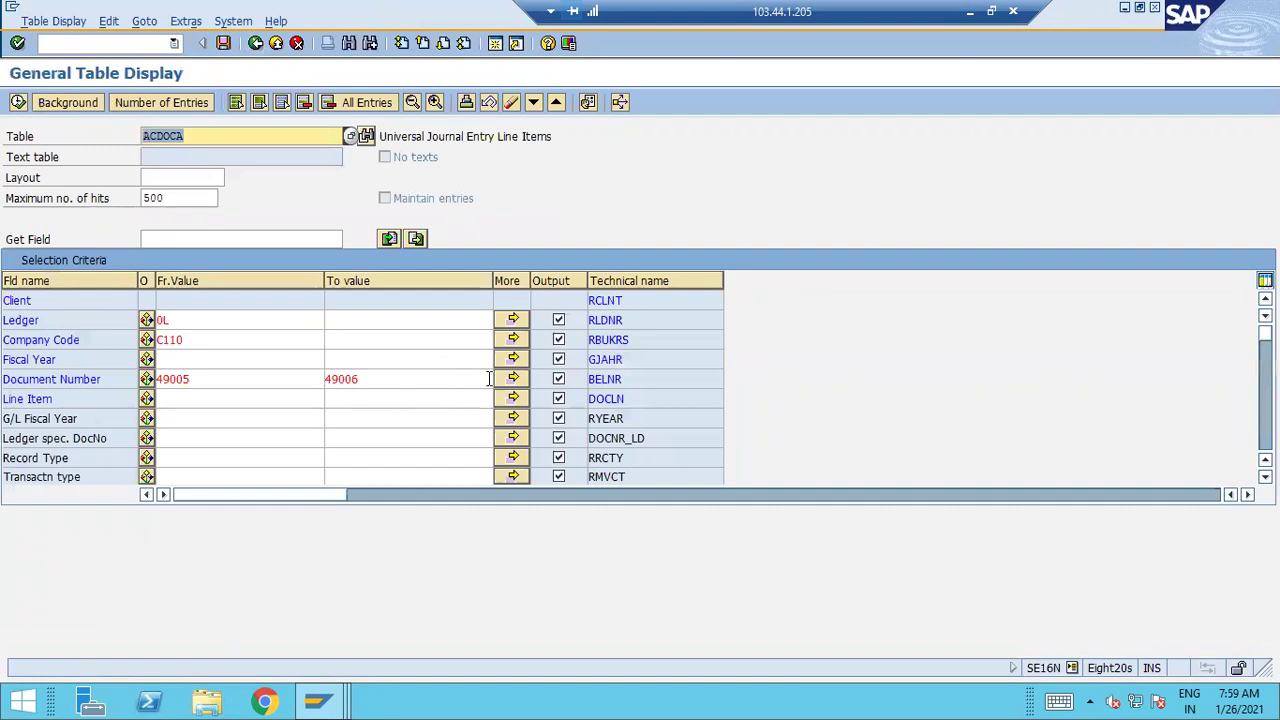
left_click(240, 285)
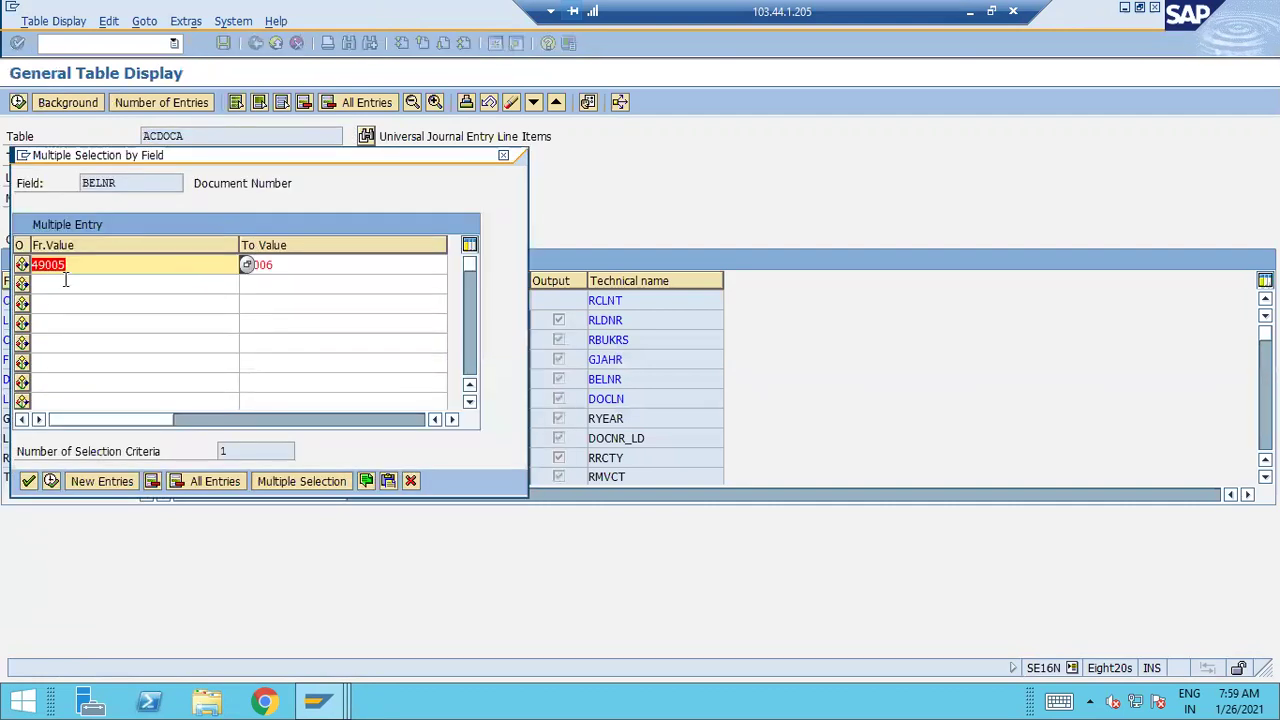
left_click(171, 284)
type("50002")
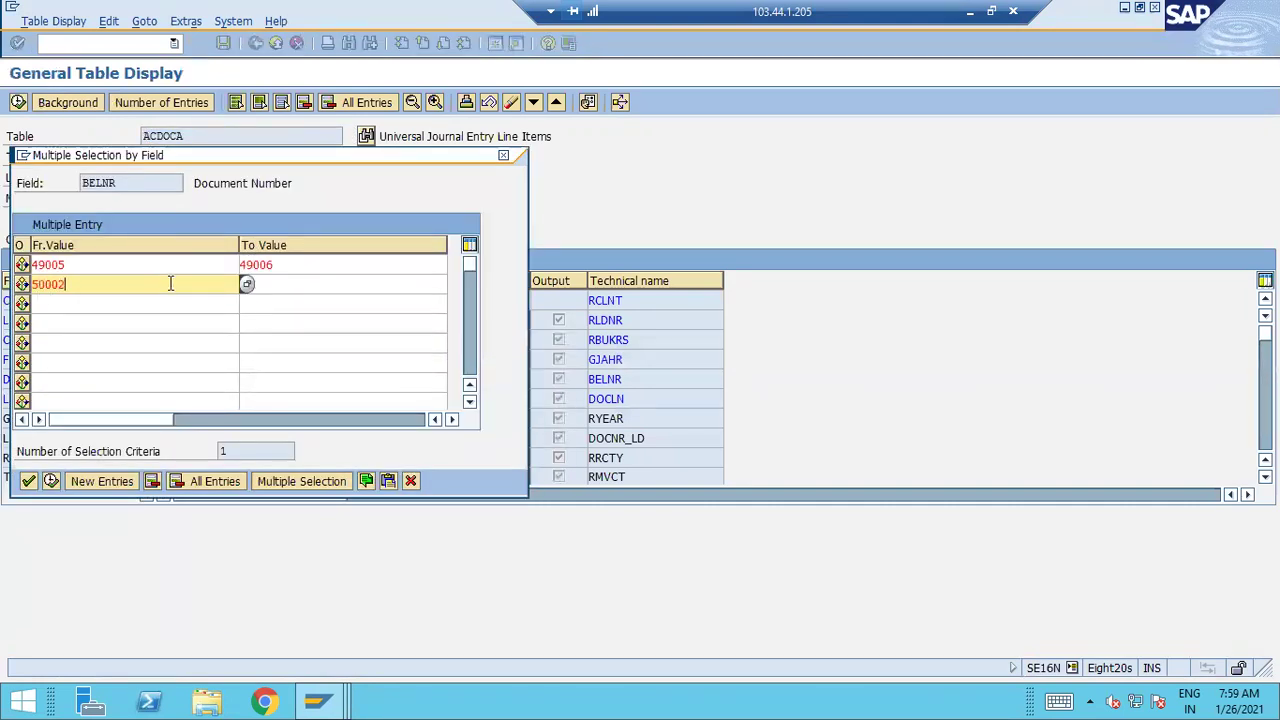
left_click(51, 481)
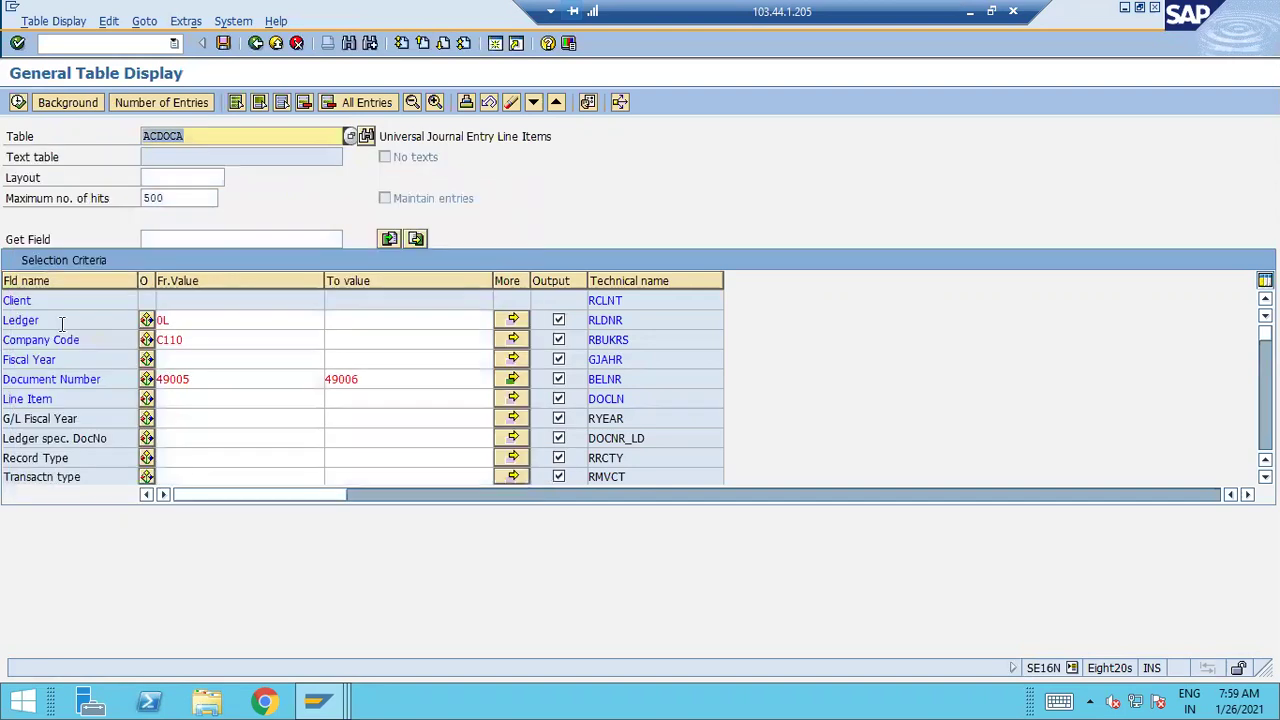
left_click(19, 107)
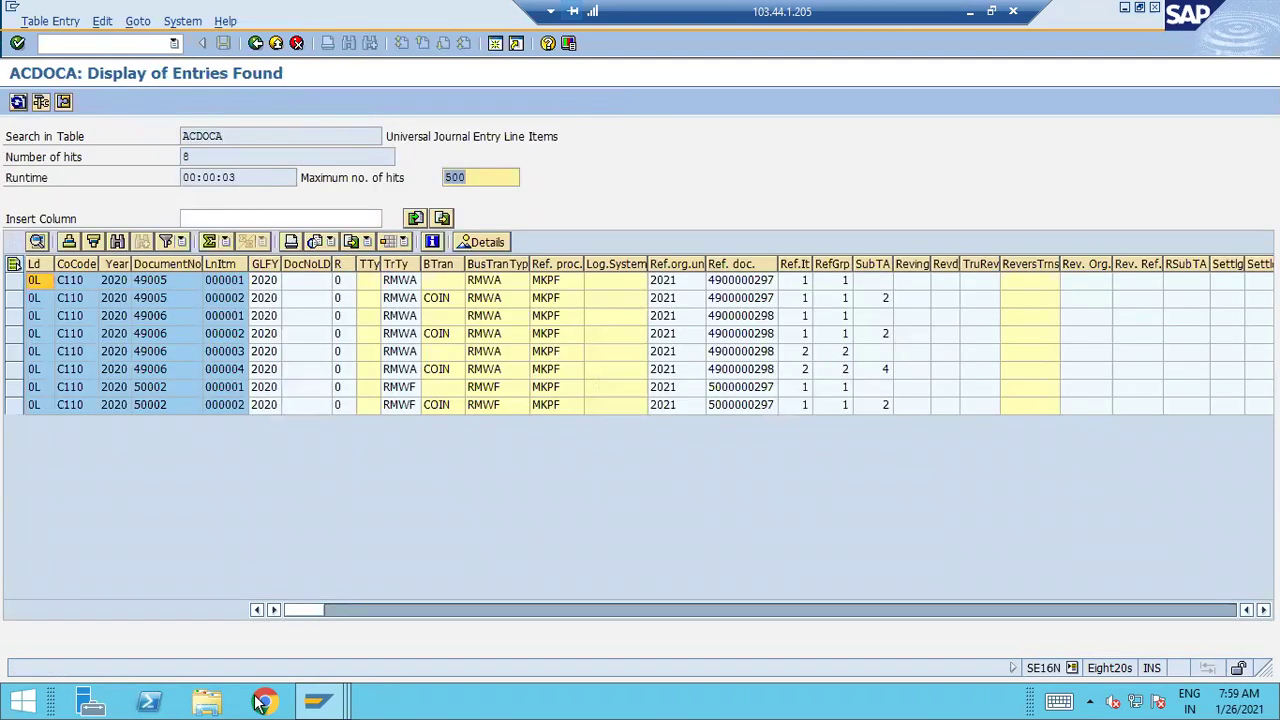
left_click(330, 702)
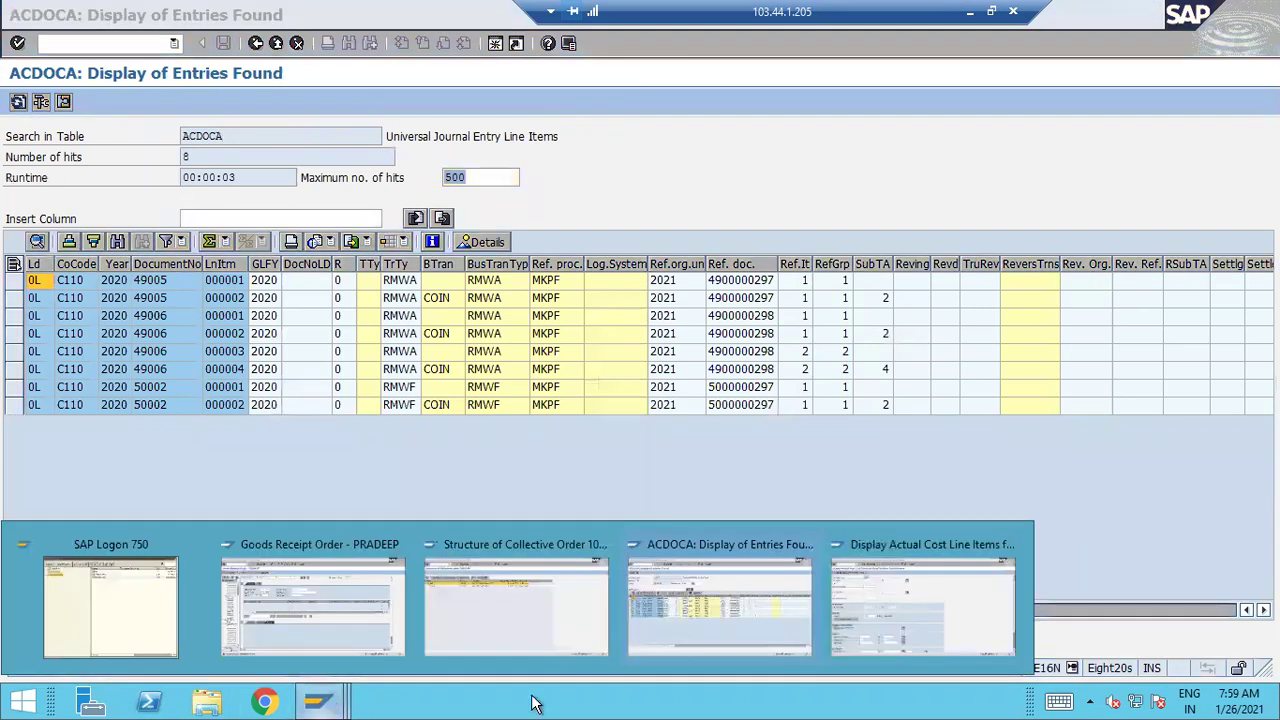
left_click(947, 623)
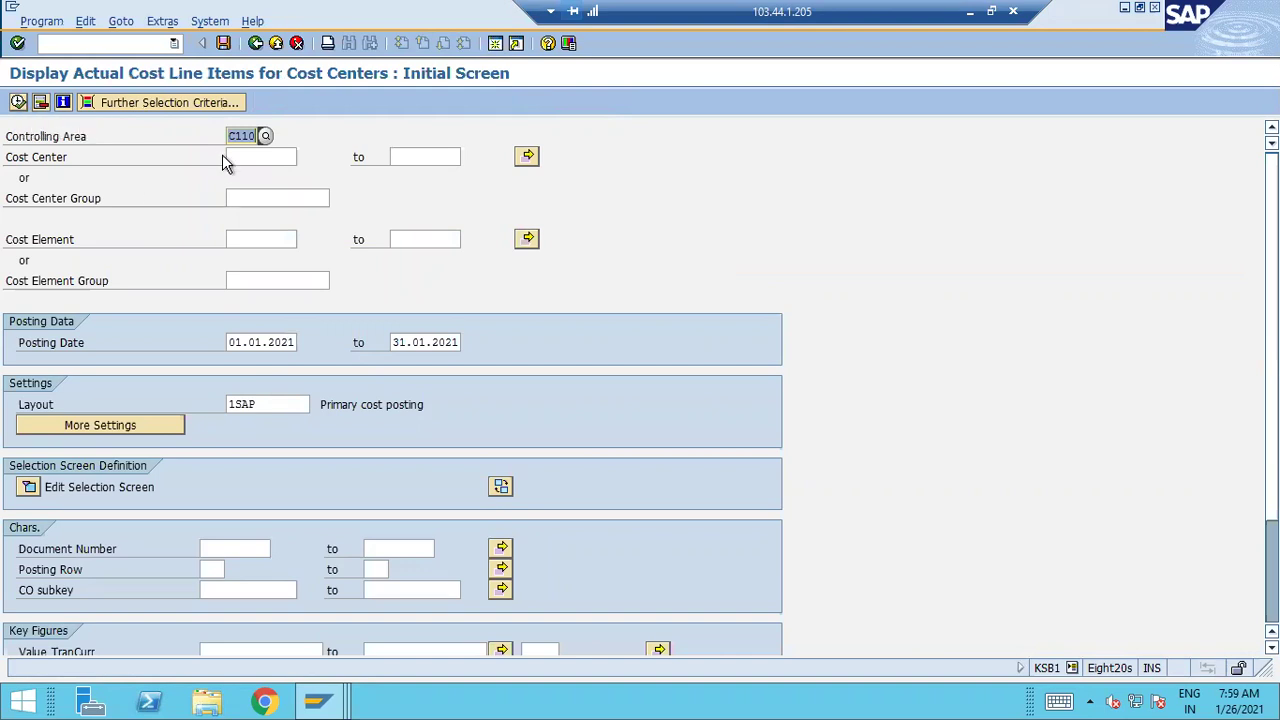
Choose cost center group 1000 from the F4 search and execute the KSB1 report.
left_click(320, 199)
left_click(337, 198)
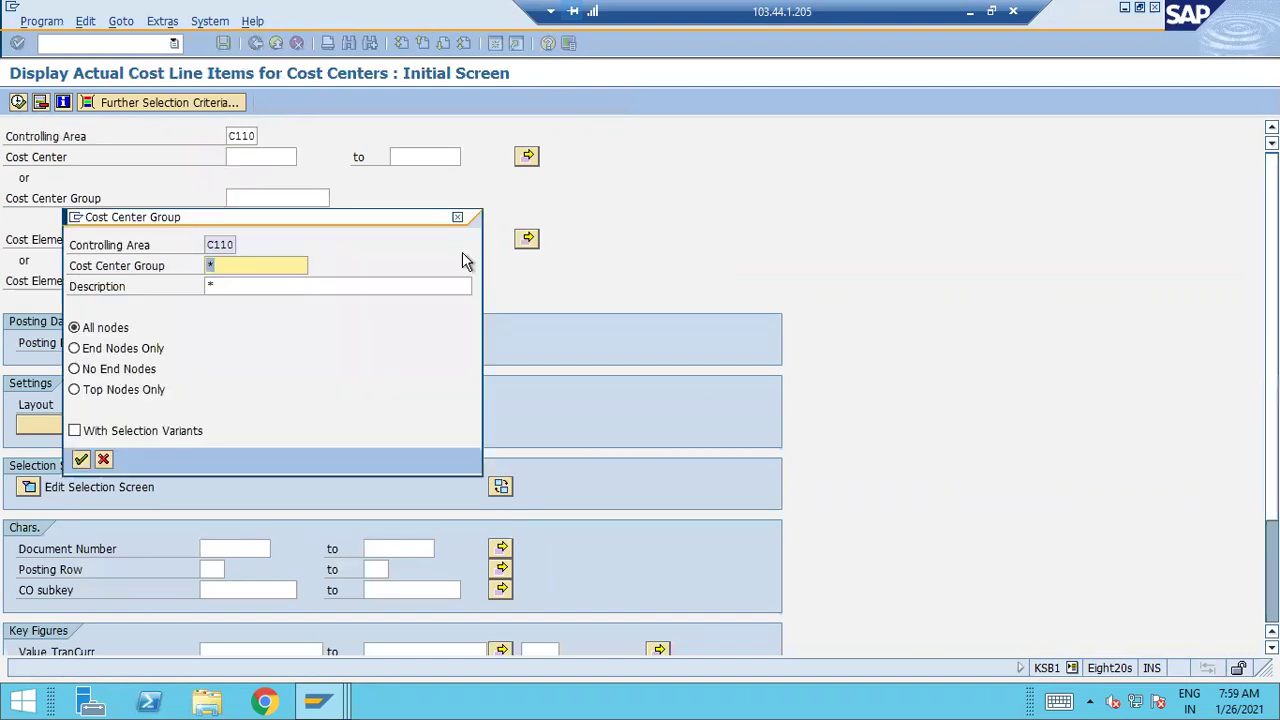
key("Return")
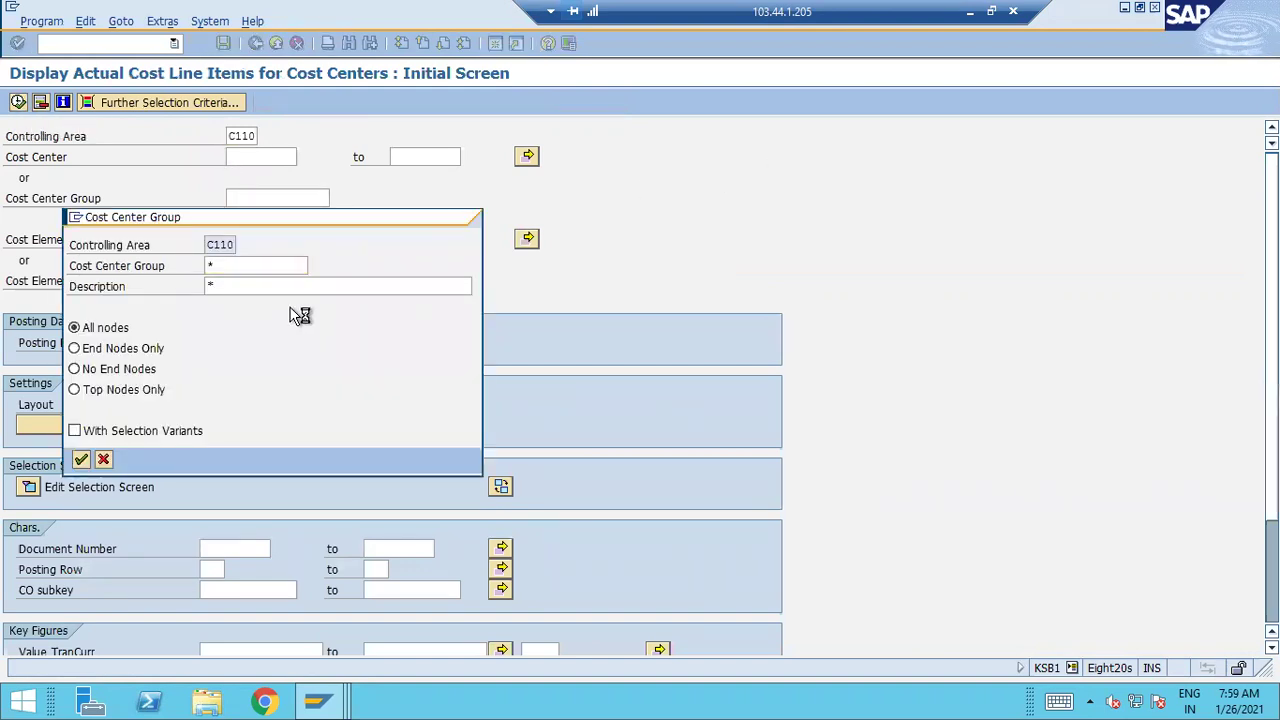
double_click(173, 319)
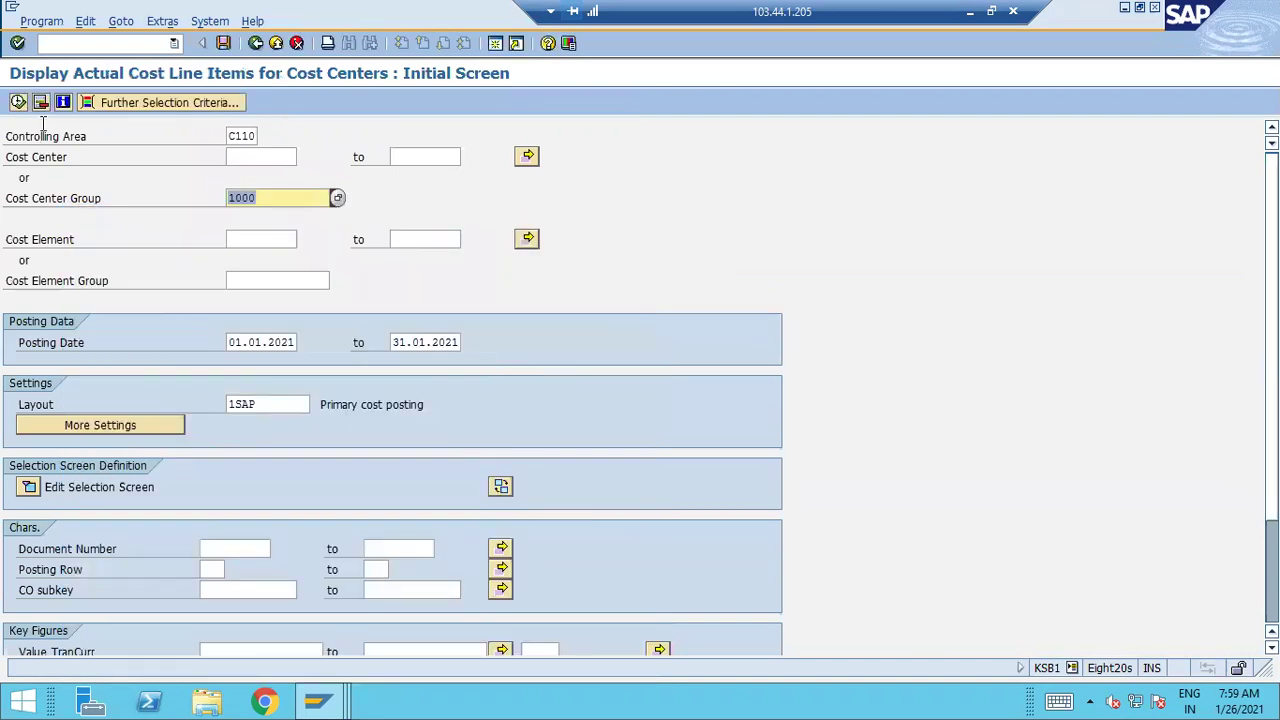
left_click(19, 103)
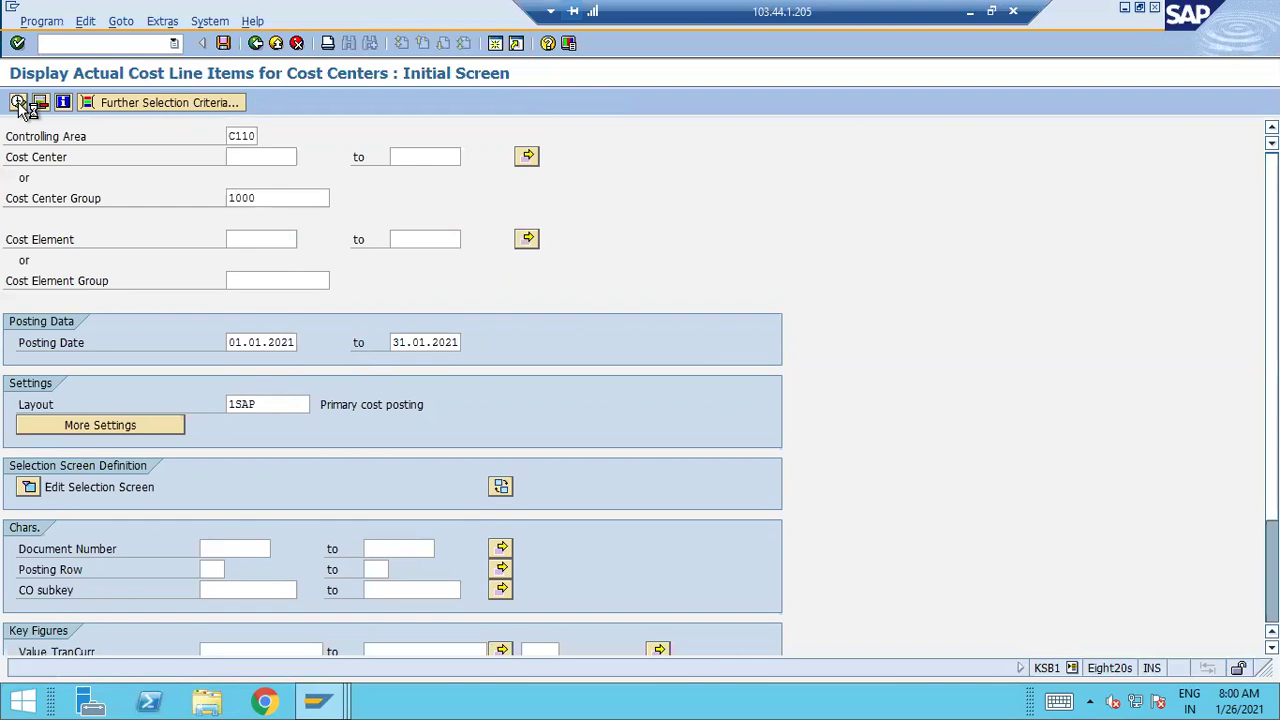
left_click(20, 104)
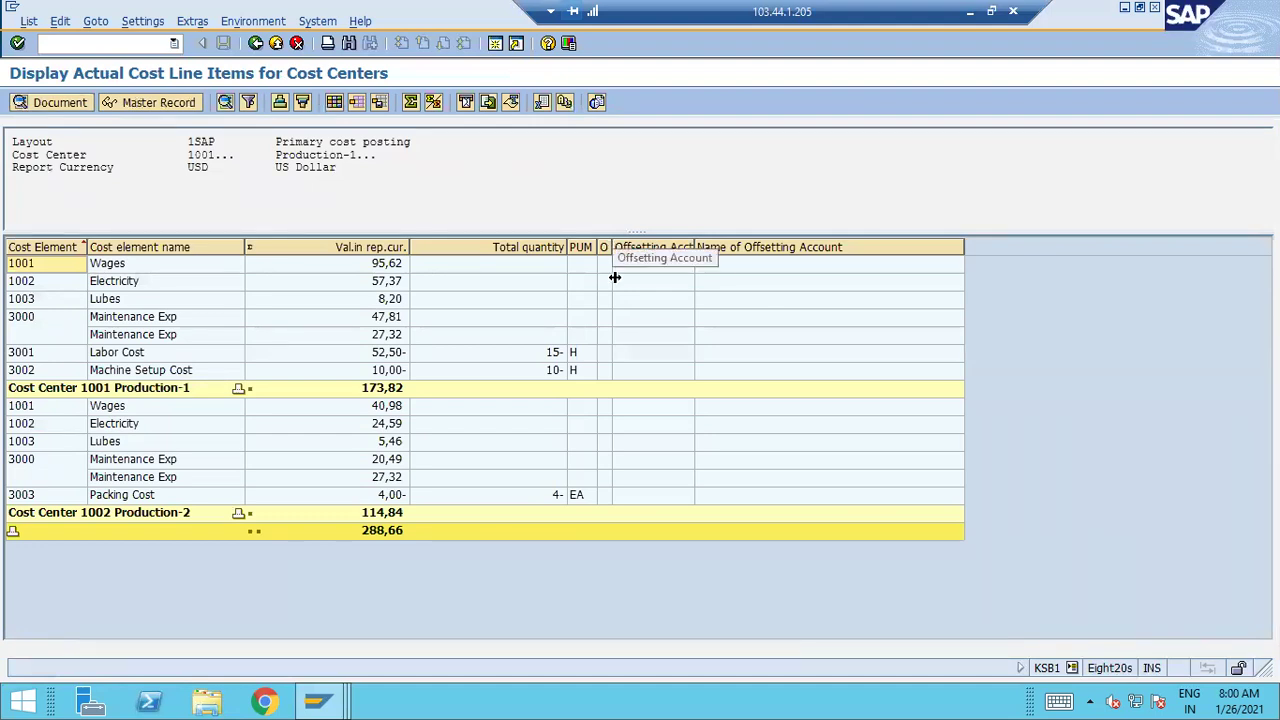
Move Business Transaction and Posting Date into the displayed columns and apply the layout.
left_click(334, 103)
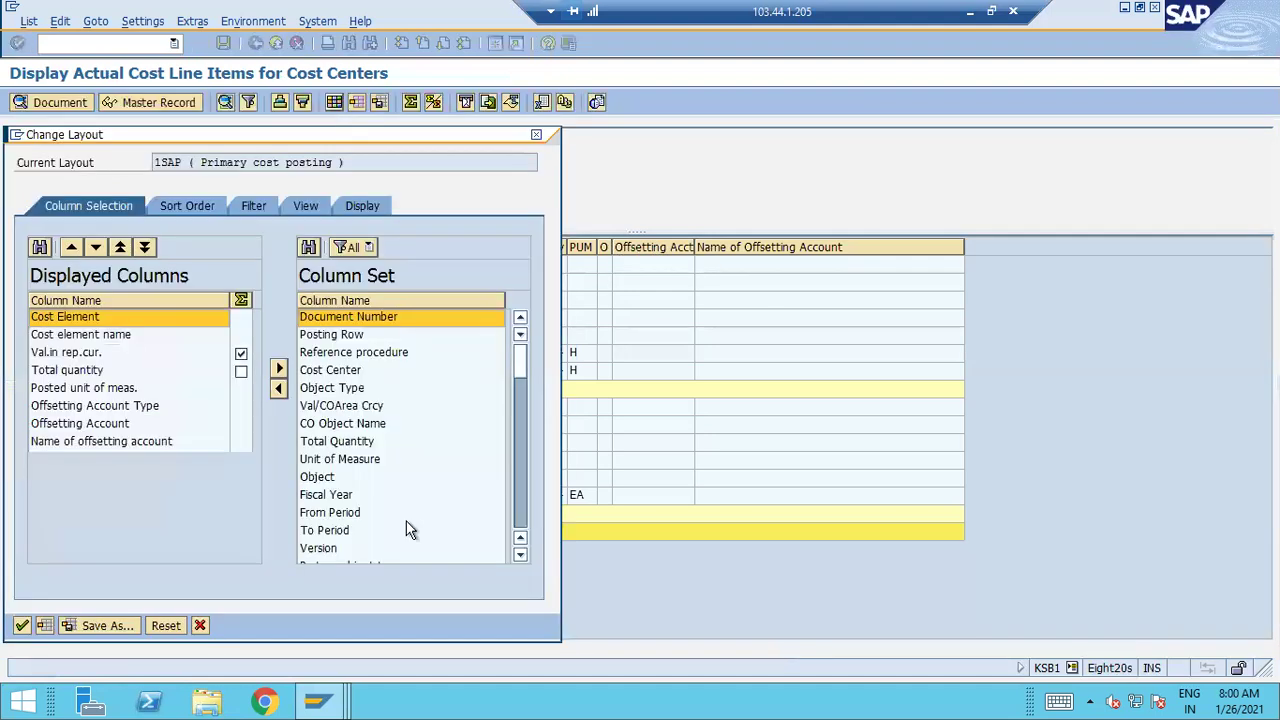
left_click(520, 554)
left_click(520, 554)
left_click(520, 554)
scroll(360, 520, "down", 1)
left_click(359, 516)
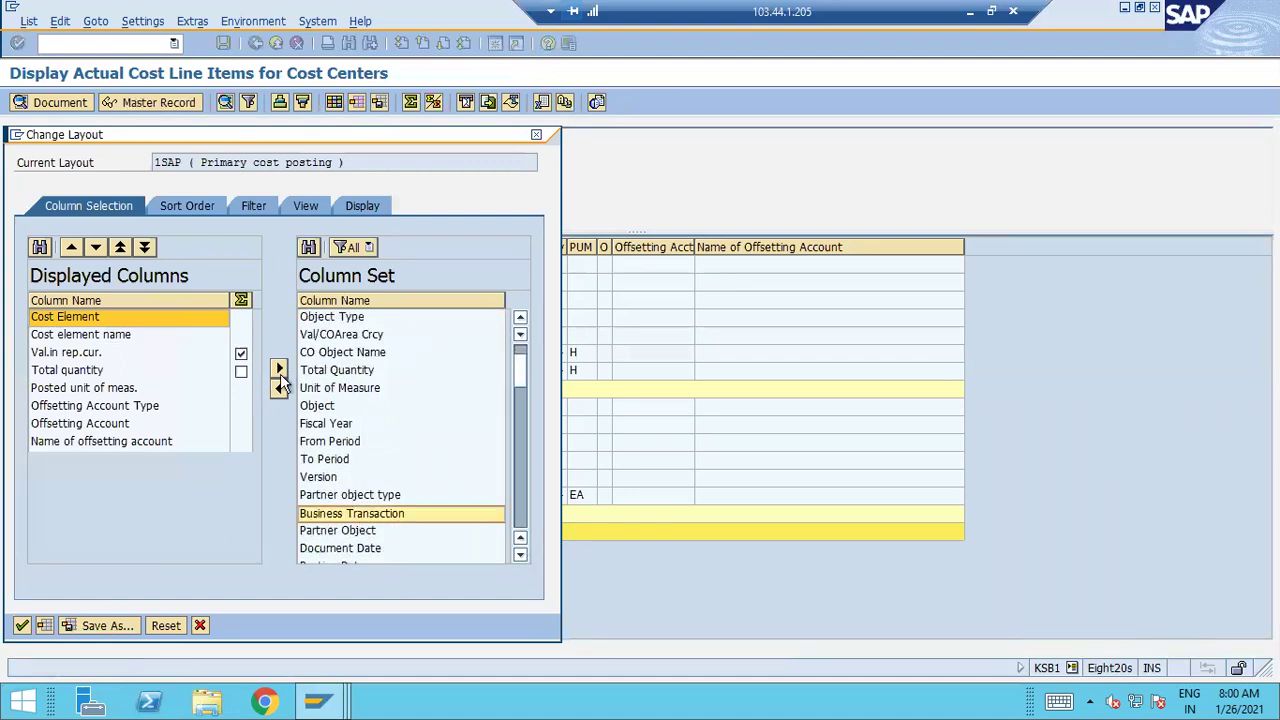
left_click(279, 388)
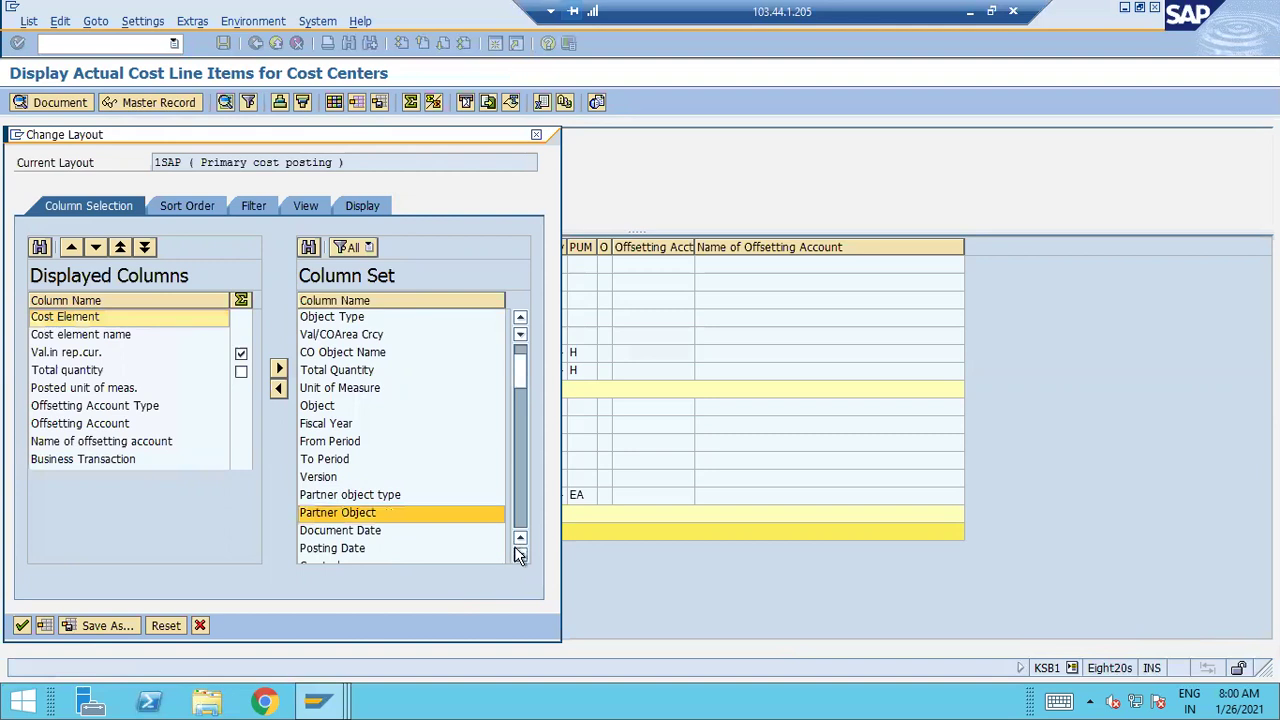
scroll(420, 555, "down", 1)
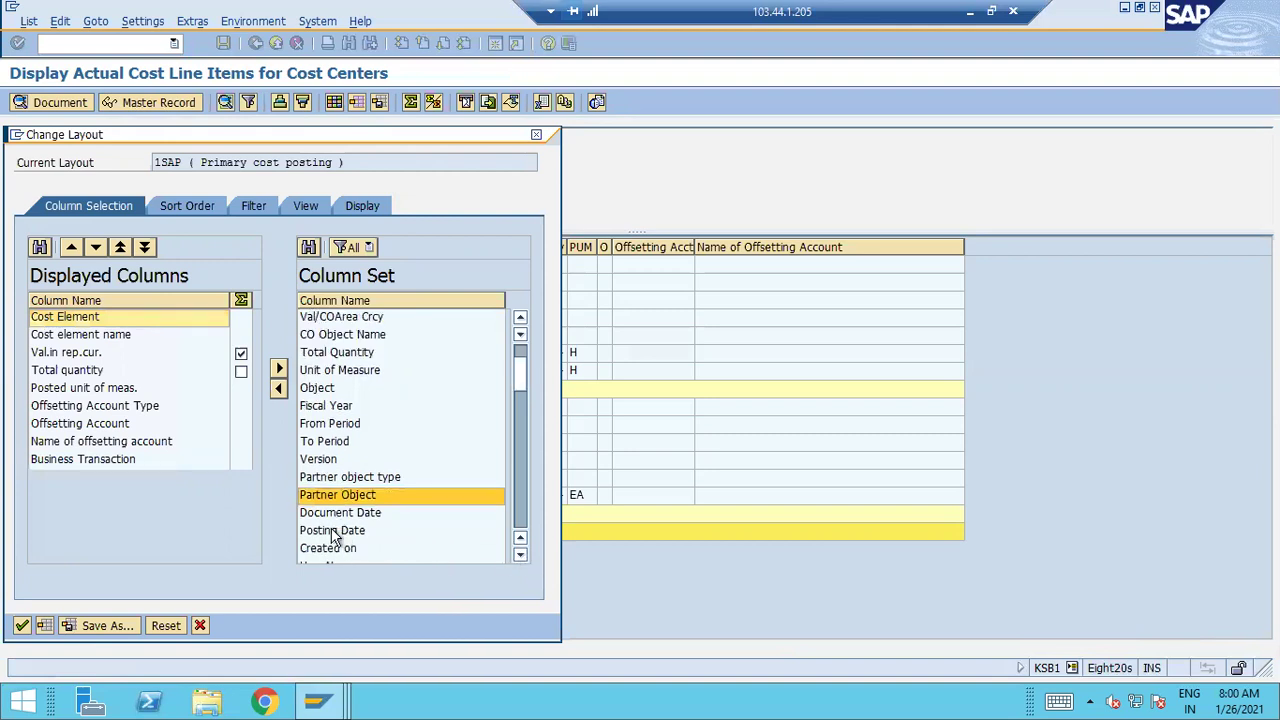
left_click(336, 529)
left_click(279, 388)
left_click(22, 625)
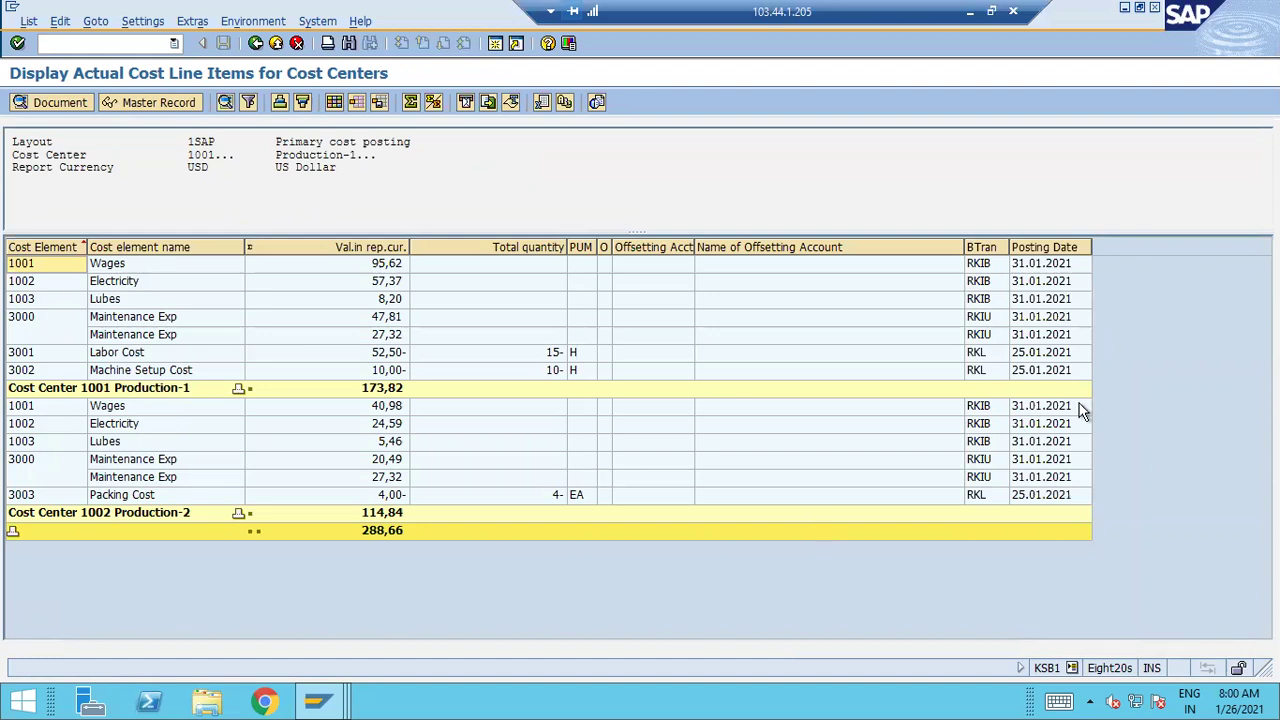
Mark the 3001 Labor Cost, 3002 Machine Setup Cost and 3003 Packing Cost lines.
left_click(1036, 358)
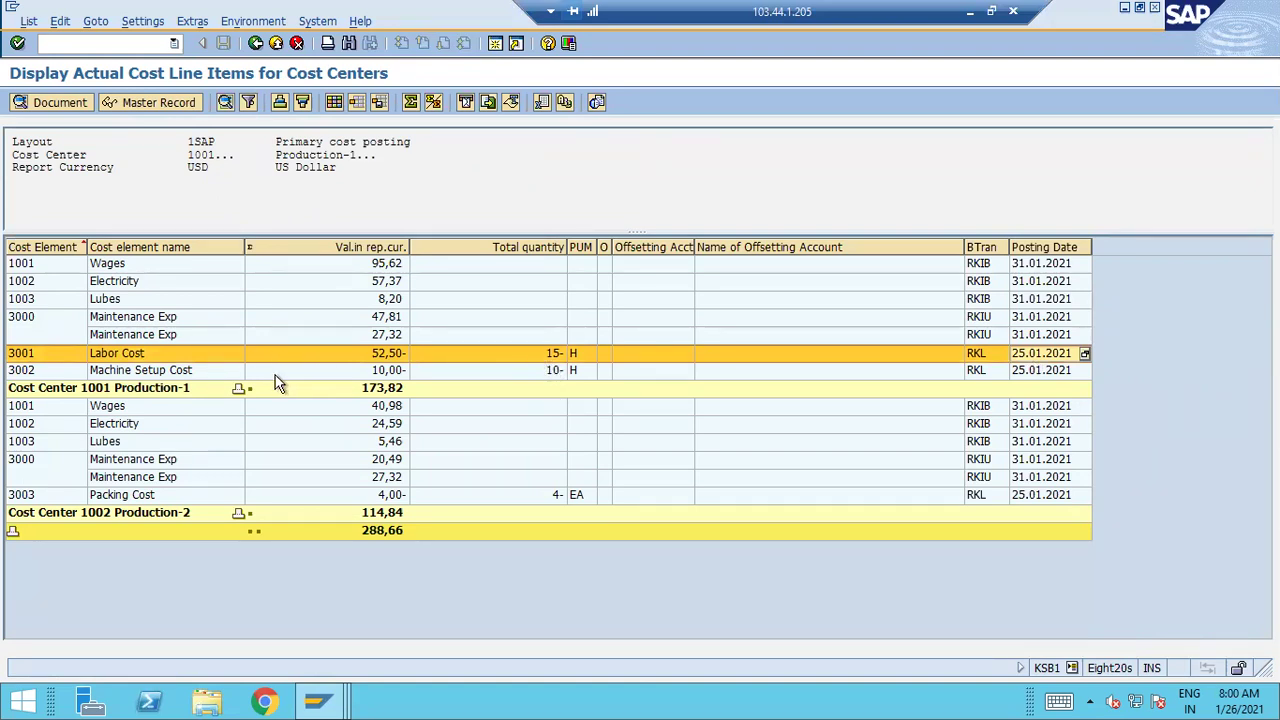
left_click(516, 372)
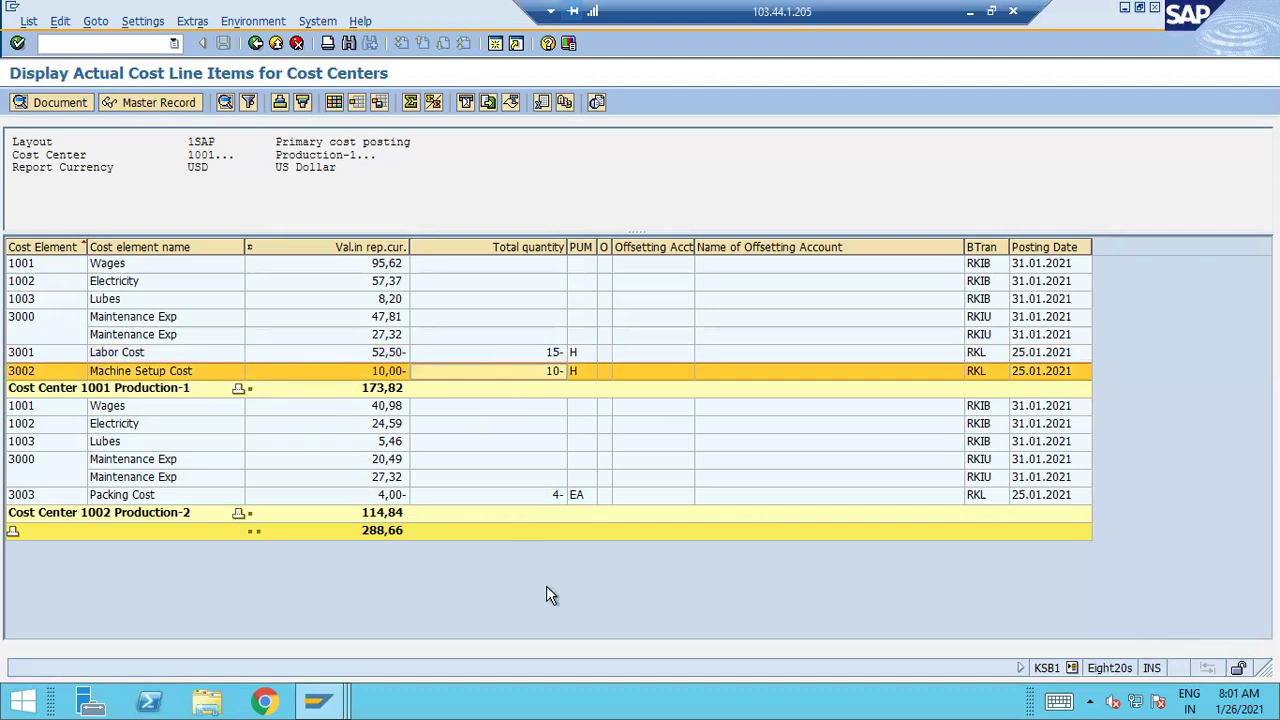
left_click(535, 497)
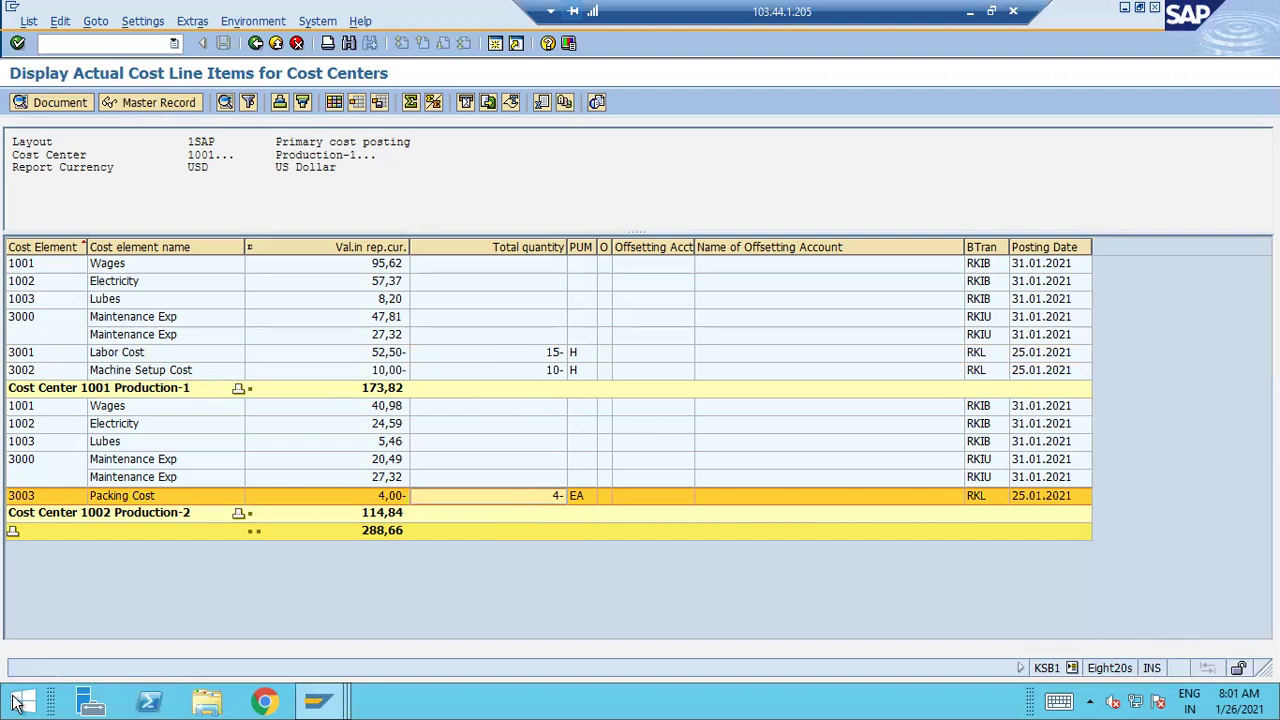
Open FAGLL03 in the collective order window and clear the prefilled G/L account.
left_click(318, 700)
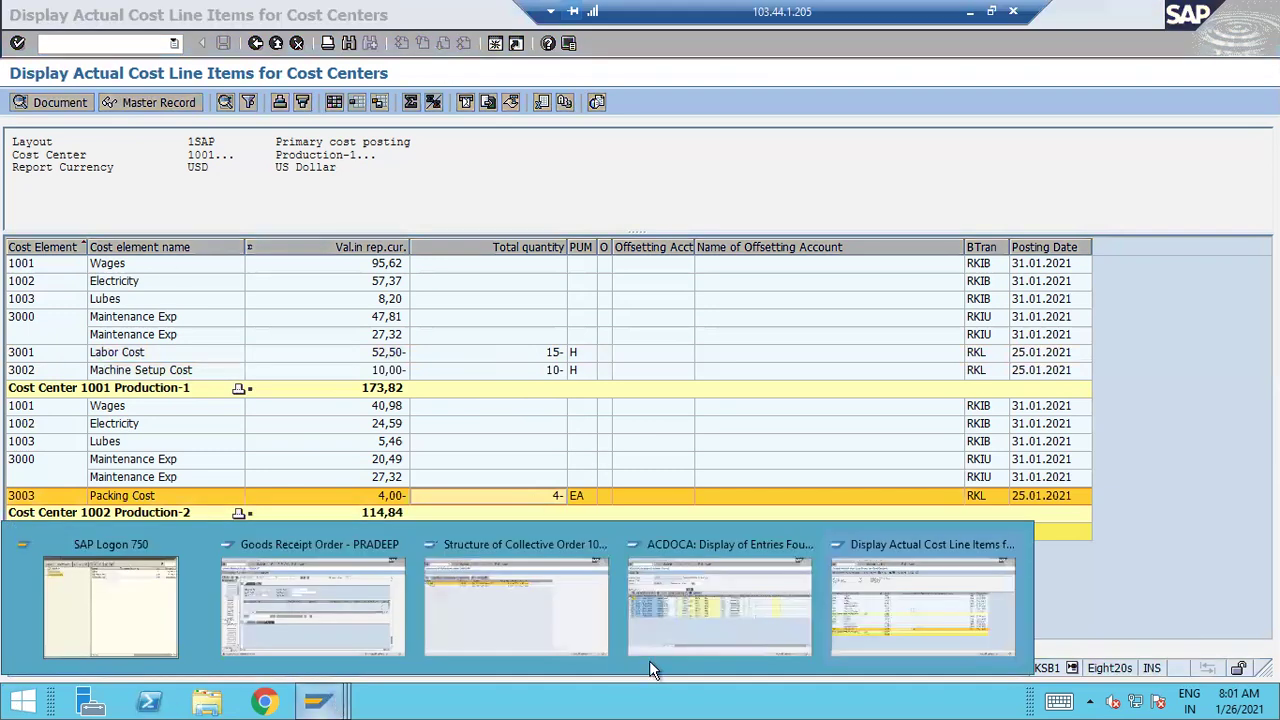
left_click(569, 629)
type("/NFAGLL03")
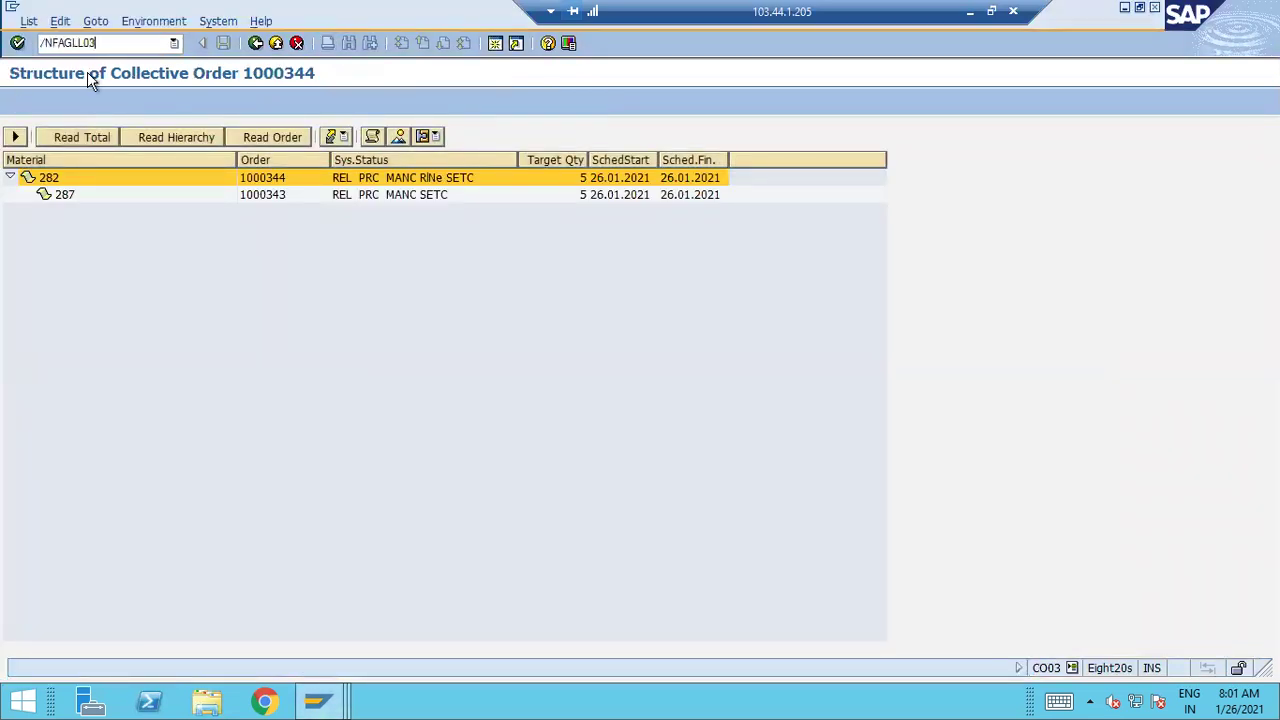
key("Return")
key("Delete")
Back in KSB1, mark the 3000 Maintenance Exp and 3001 Labor Cost lines.
key("alt+Tab")
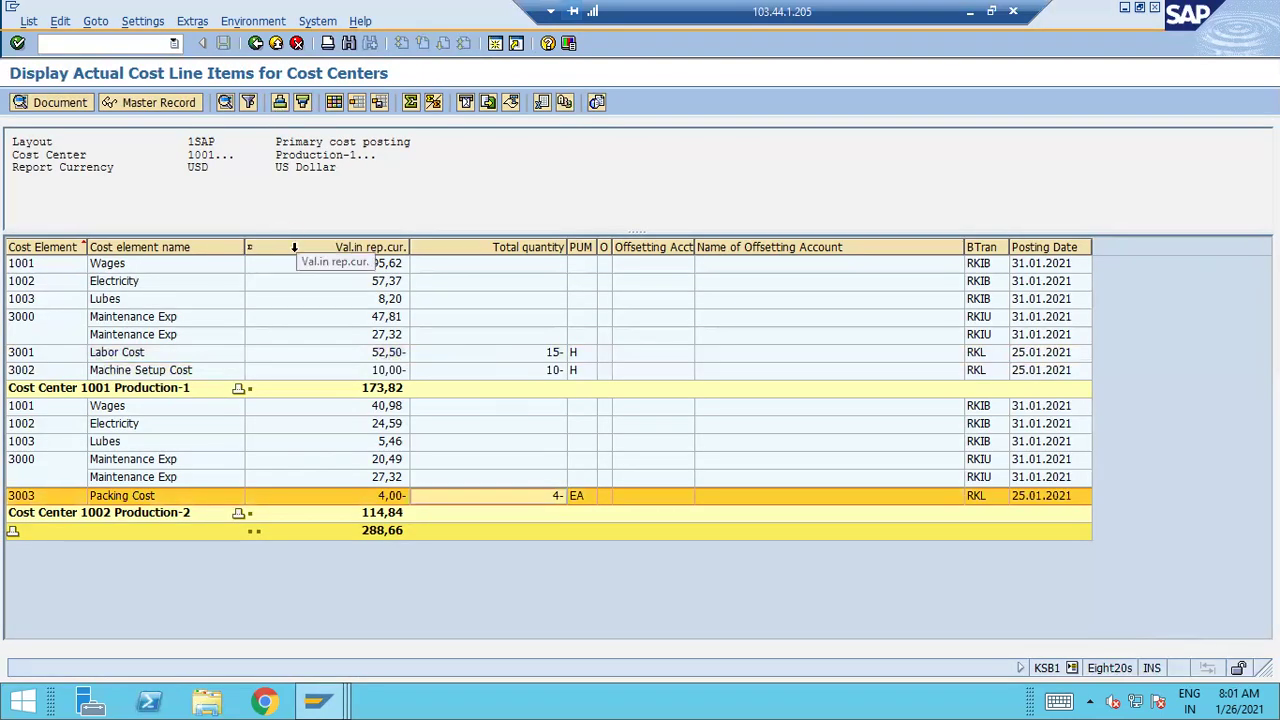
left_click(42, 318)
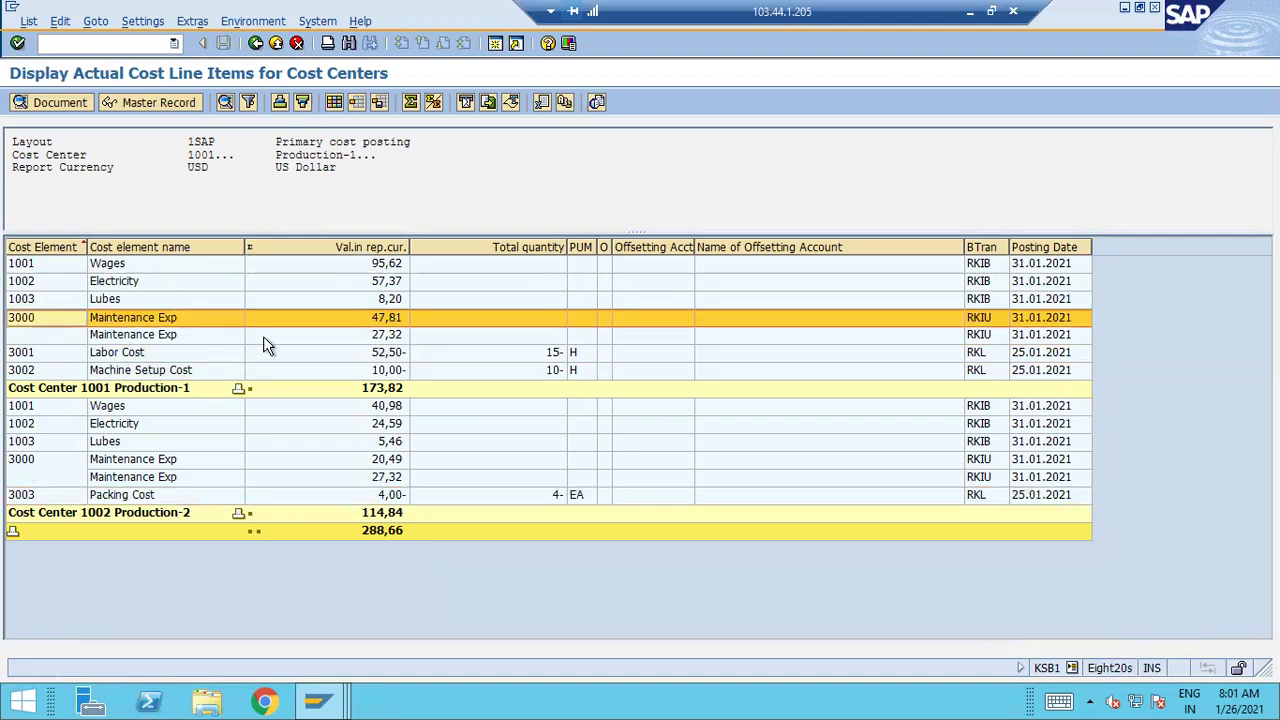
left_click(151, 356)
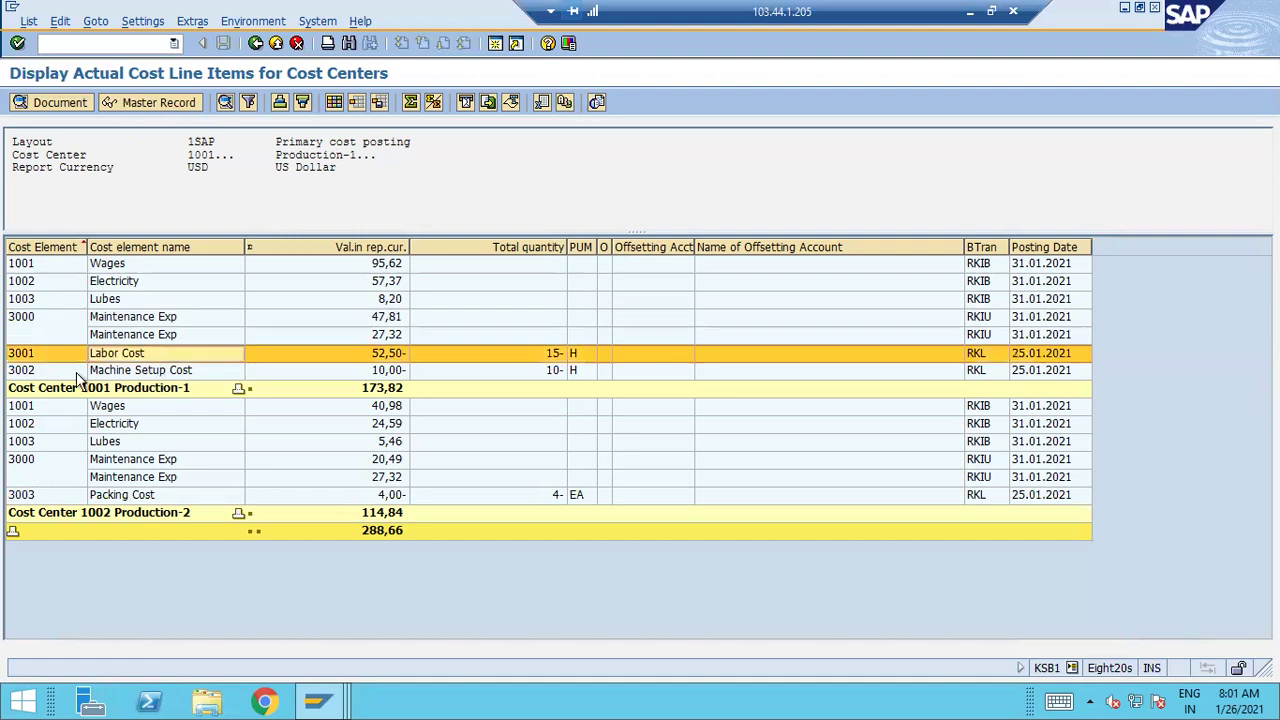
In FAGLL03, enter G/L accounts 3001 to 3003 and select All Items.
key("alt+Tab")
type("3")
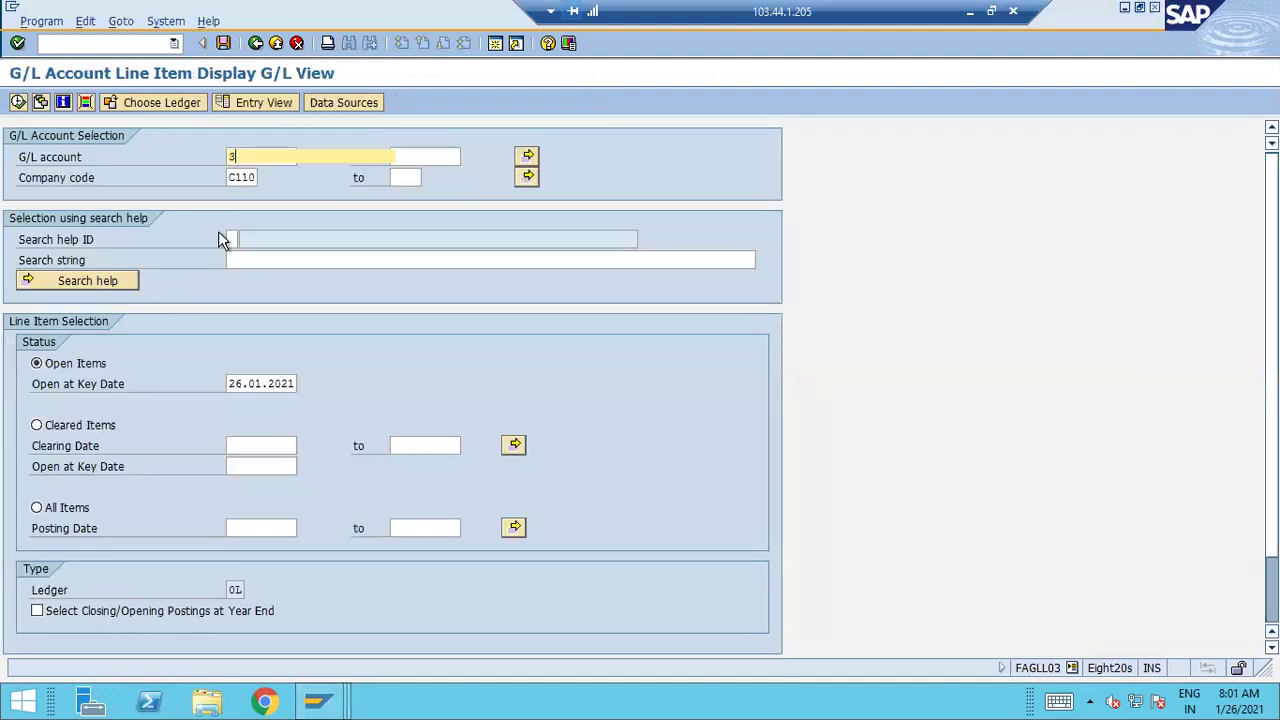
type("001")
key("Tab")
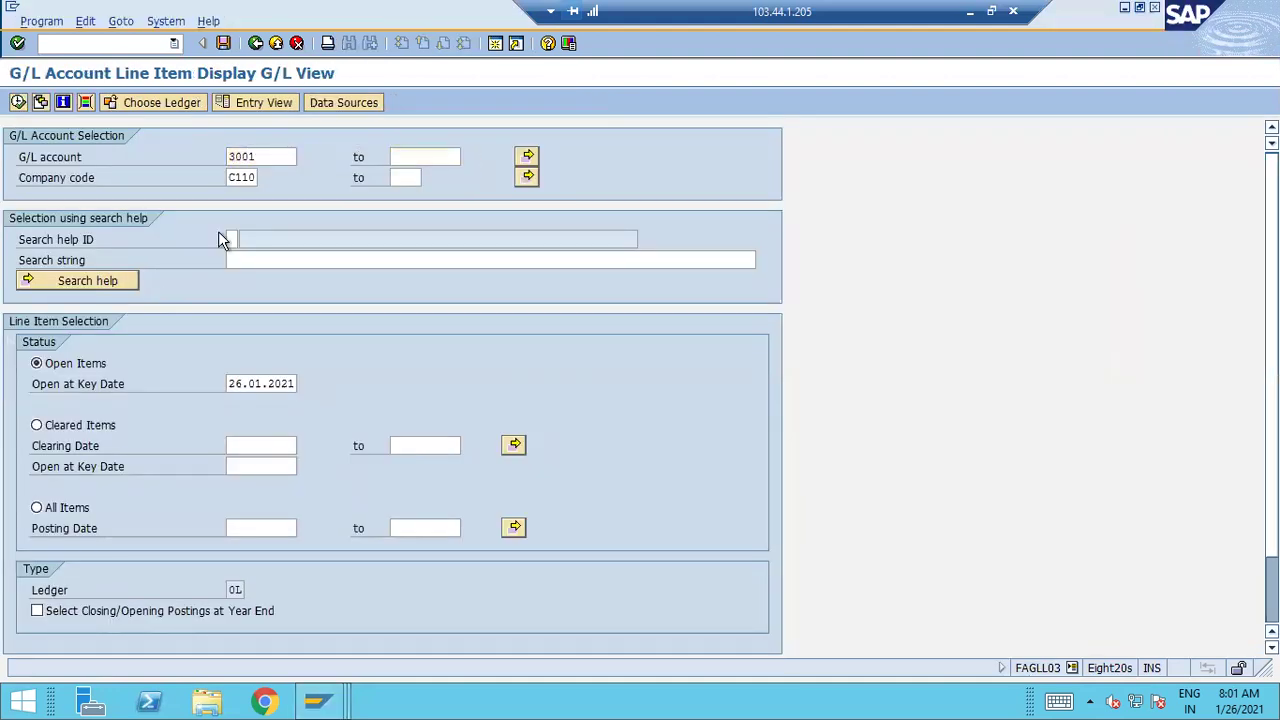
type("3003")
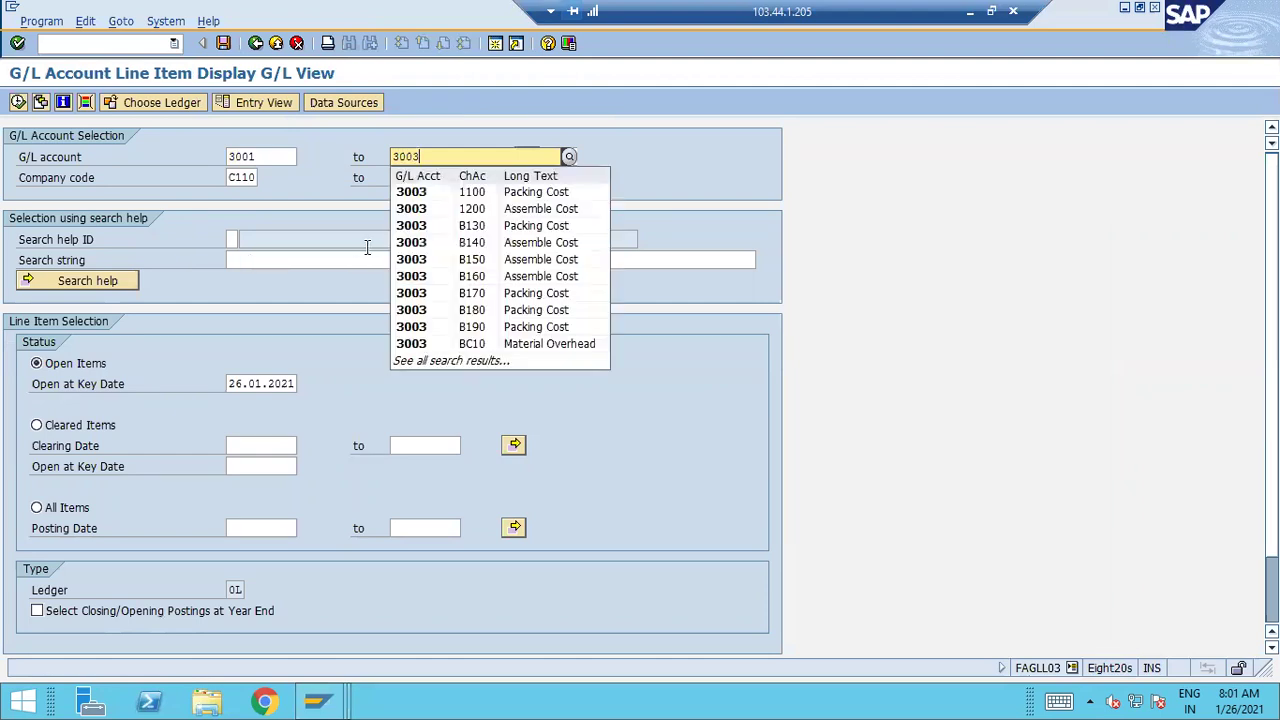
left_click(573, 205)
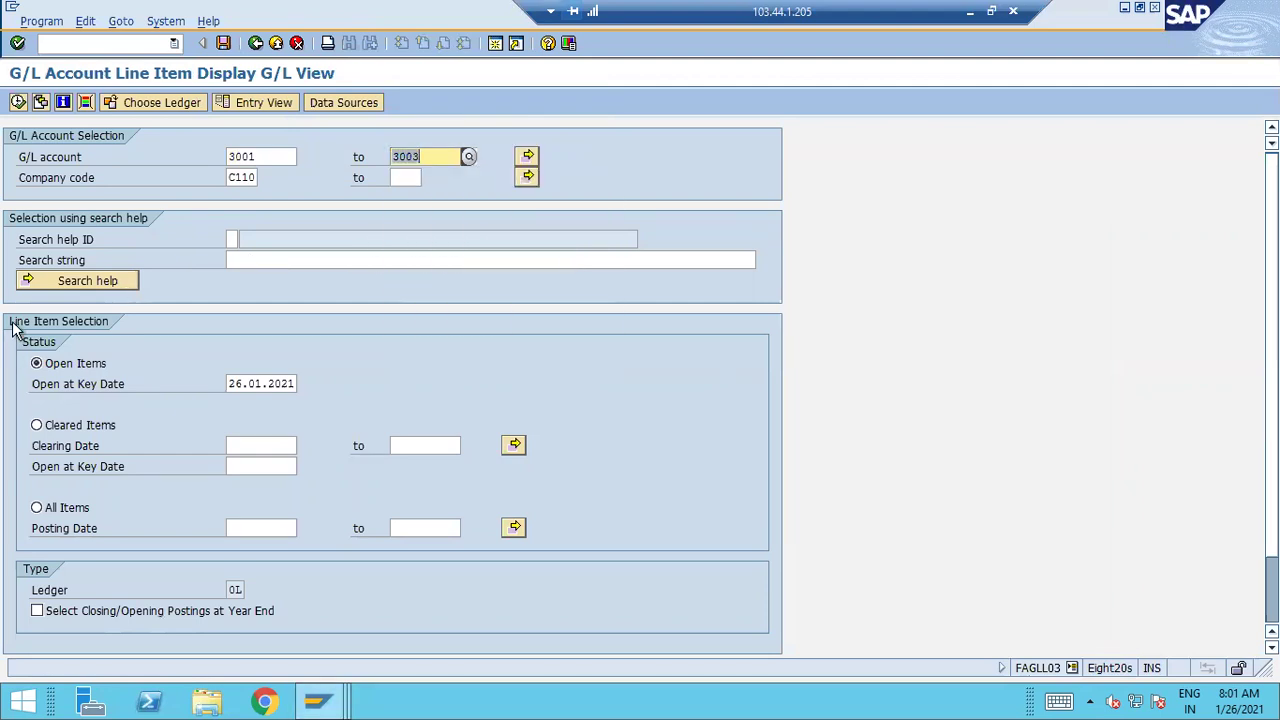
left_click(60, 509)
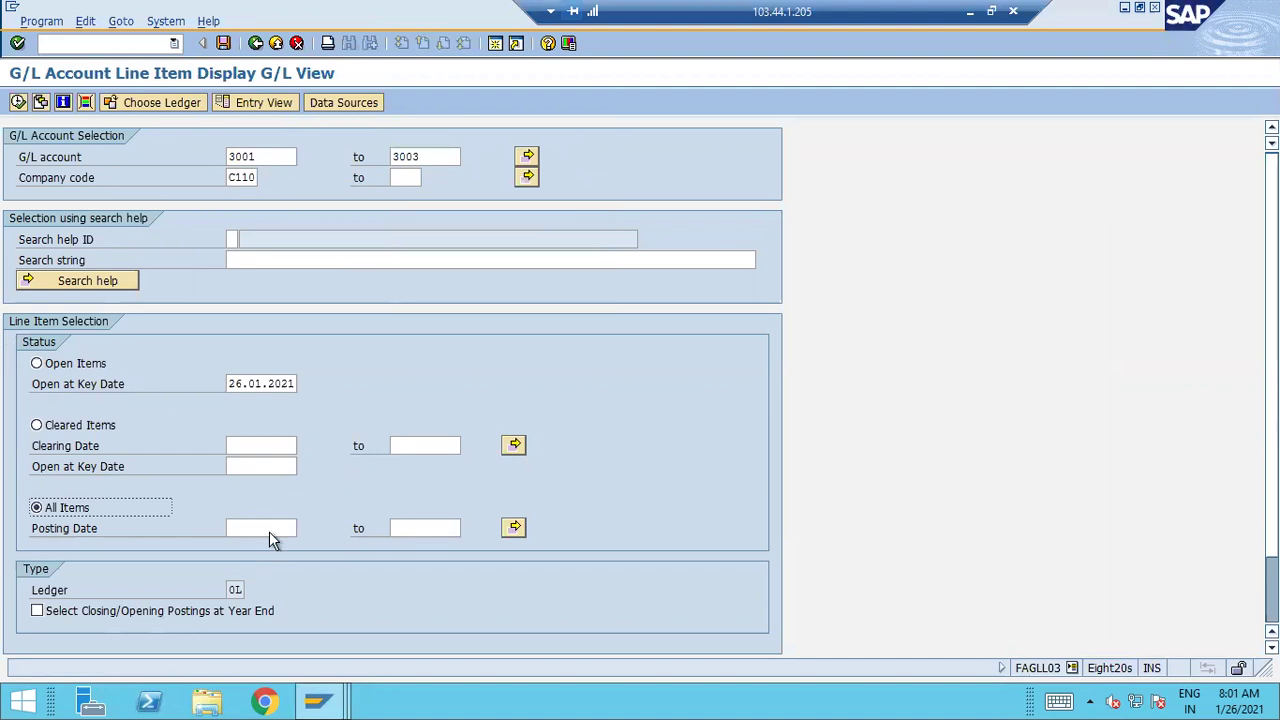
Set the posting date range 25.01.2021 to 25.01.2021 and execute the report.
left_click(278, 528)
left_click(305, 529)
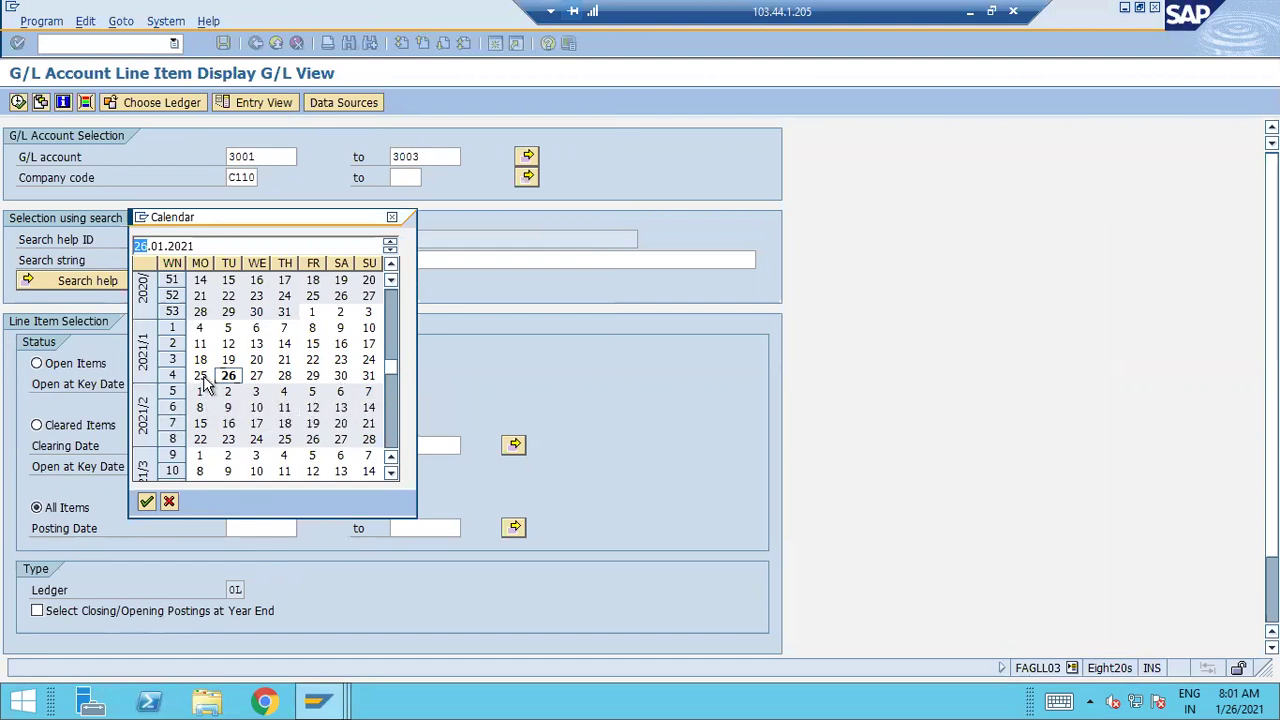
double_click(202, 377)
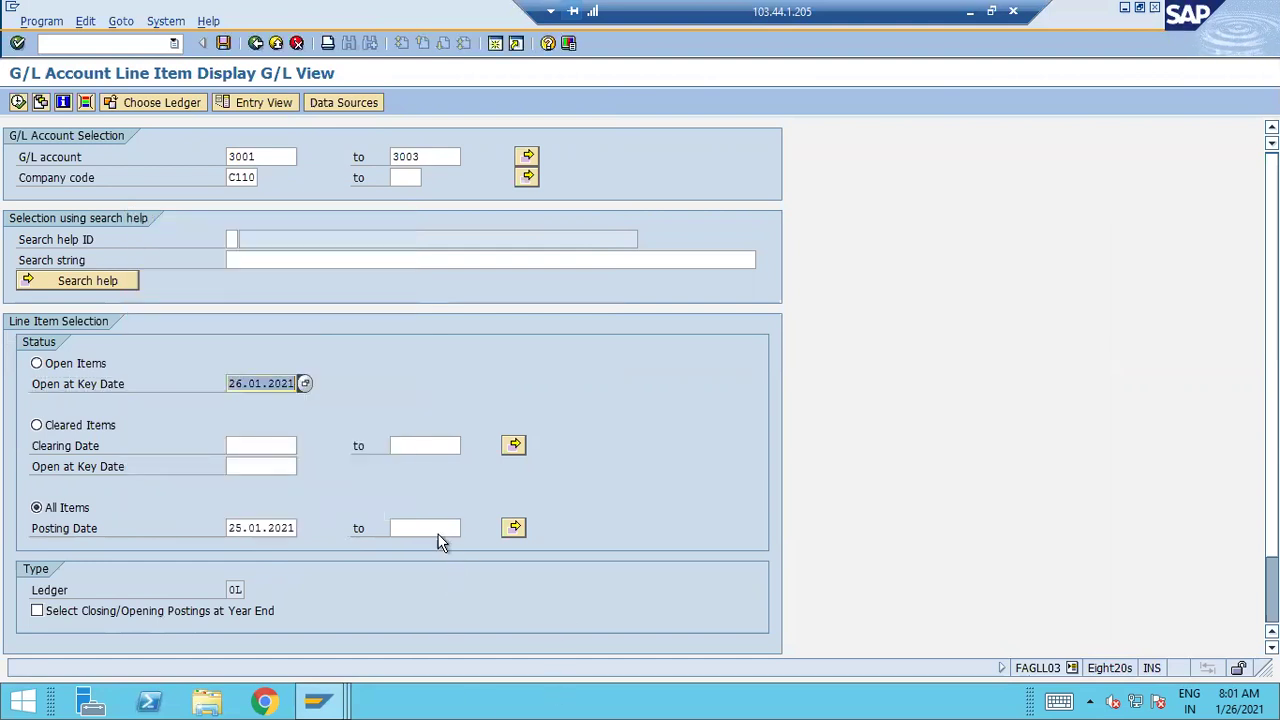
left_click(437, 528)
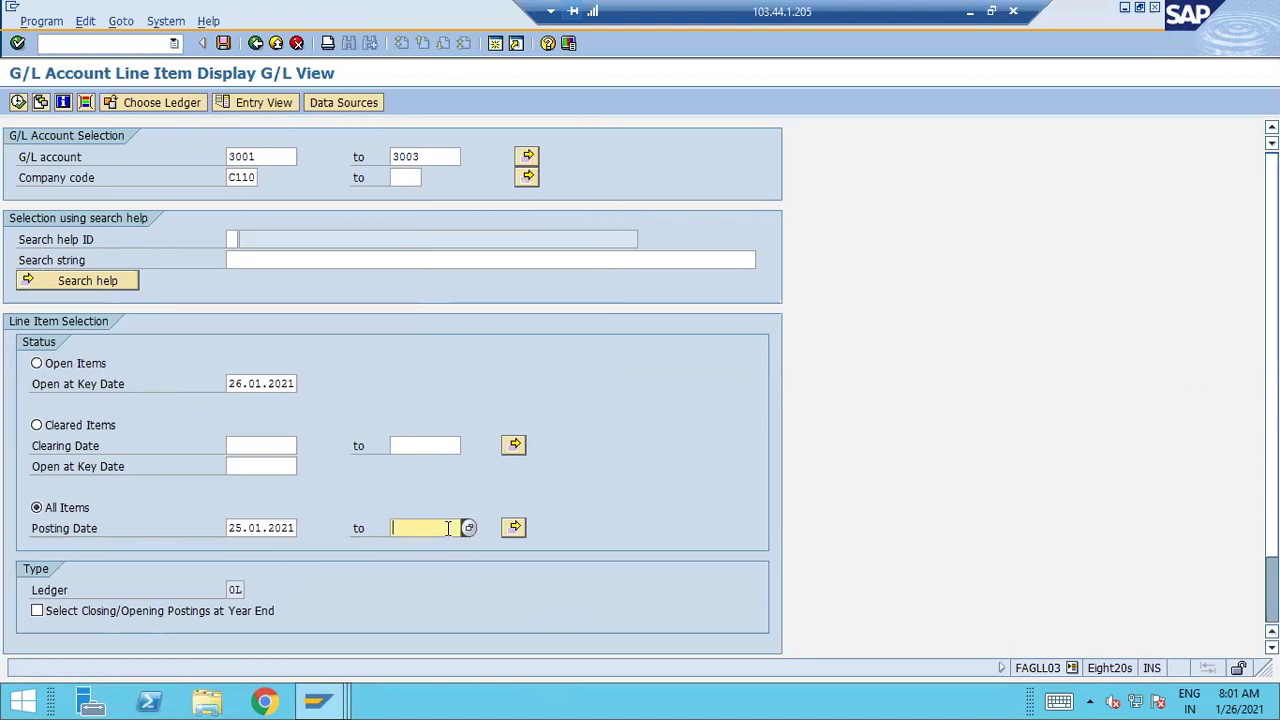
key("shift+Tab")
key("ctrl+c")
left_click(446, 528)
key("ctrl+v")
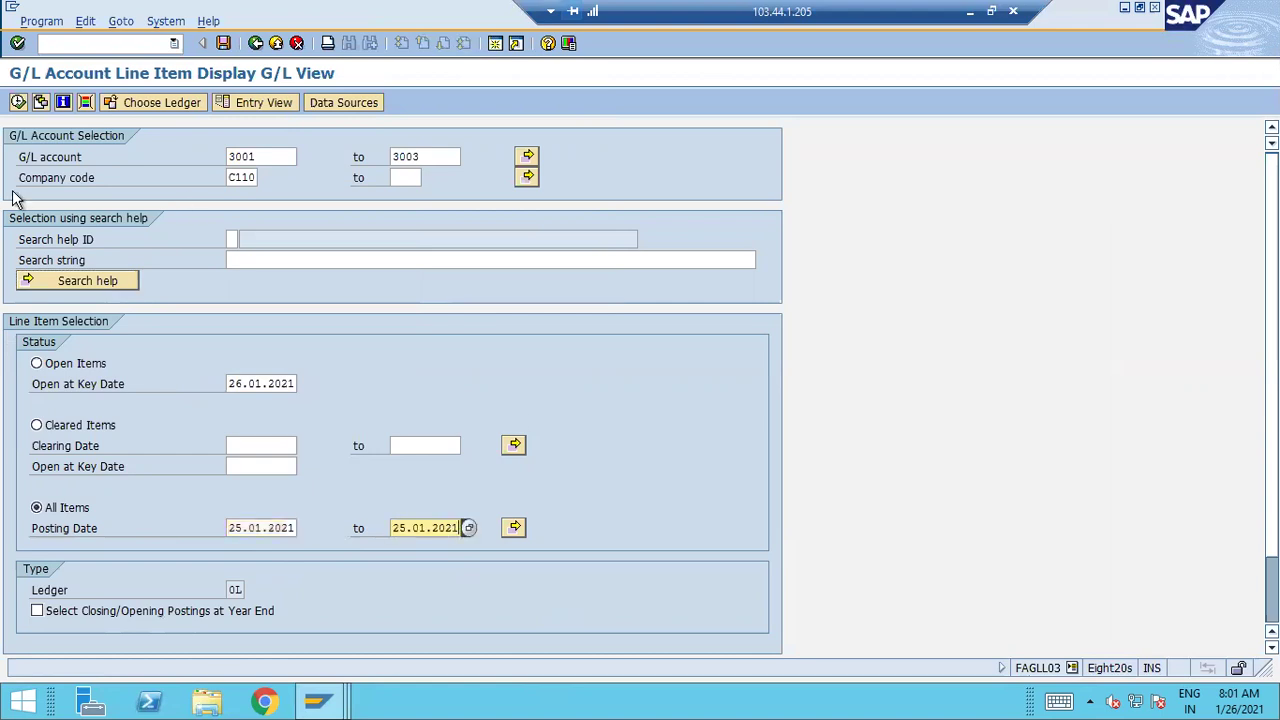
left_click(18, 103)
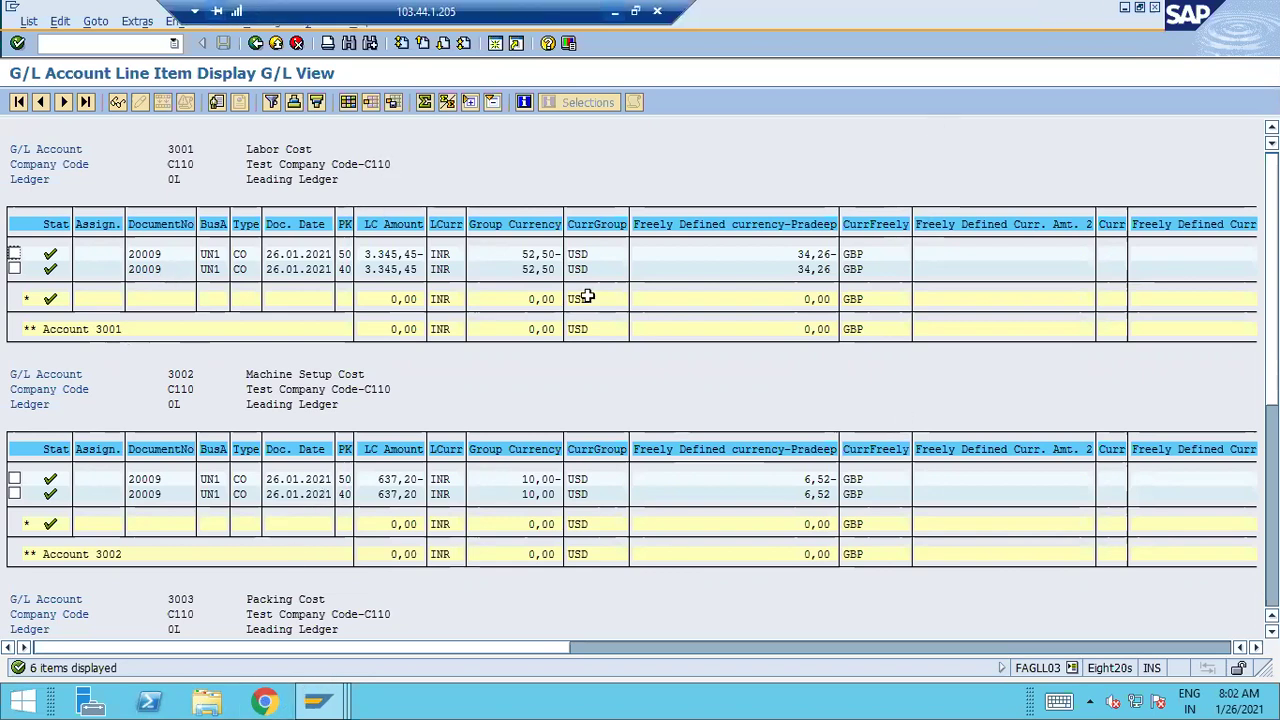
key("alt+Tab")
Type 20009 into Sheet2 cell C4, then switch back to the SAP session.
left_click(126, 250)
left_click(167, 266)
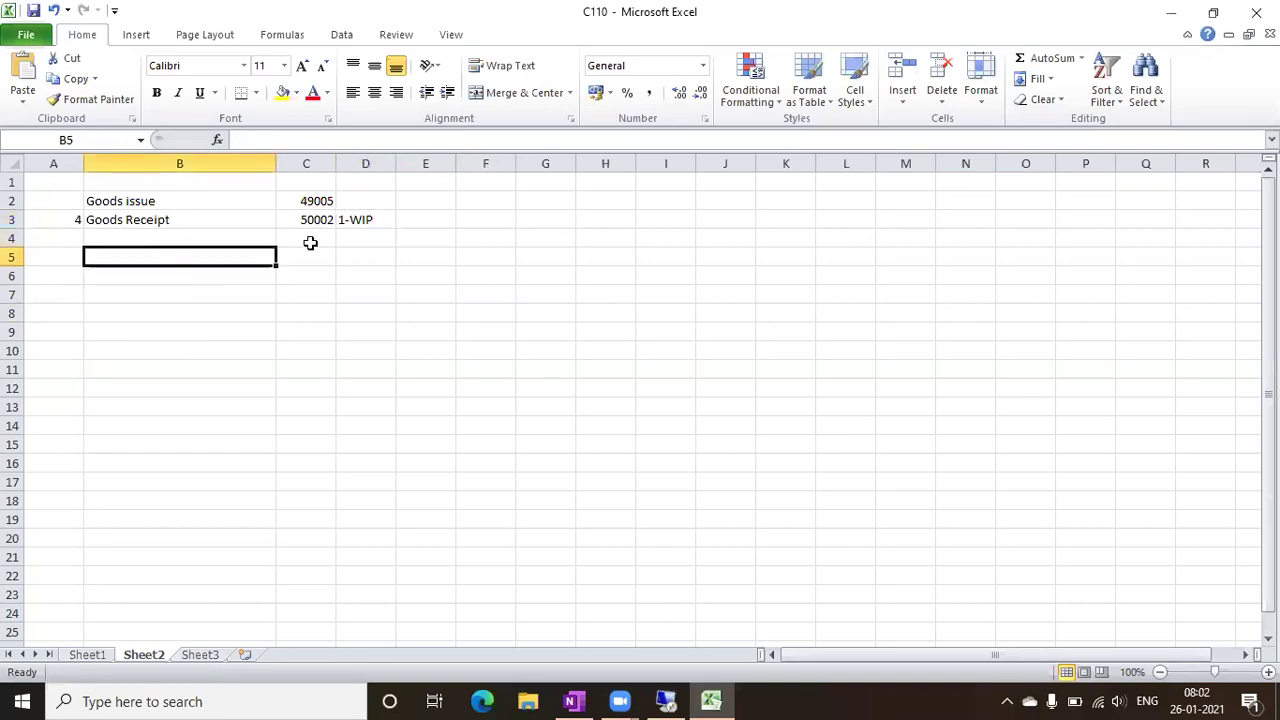
left_click(305, 250)
type("20009")
key("Tab")
left_click(665, 701)
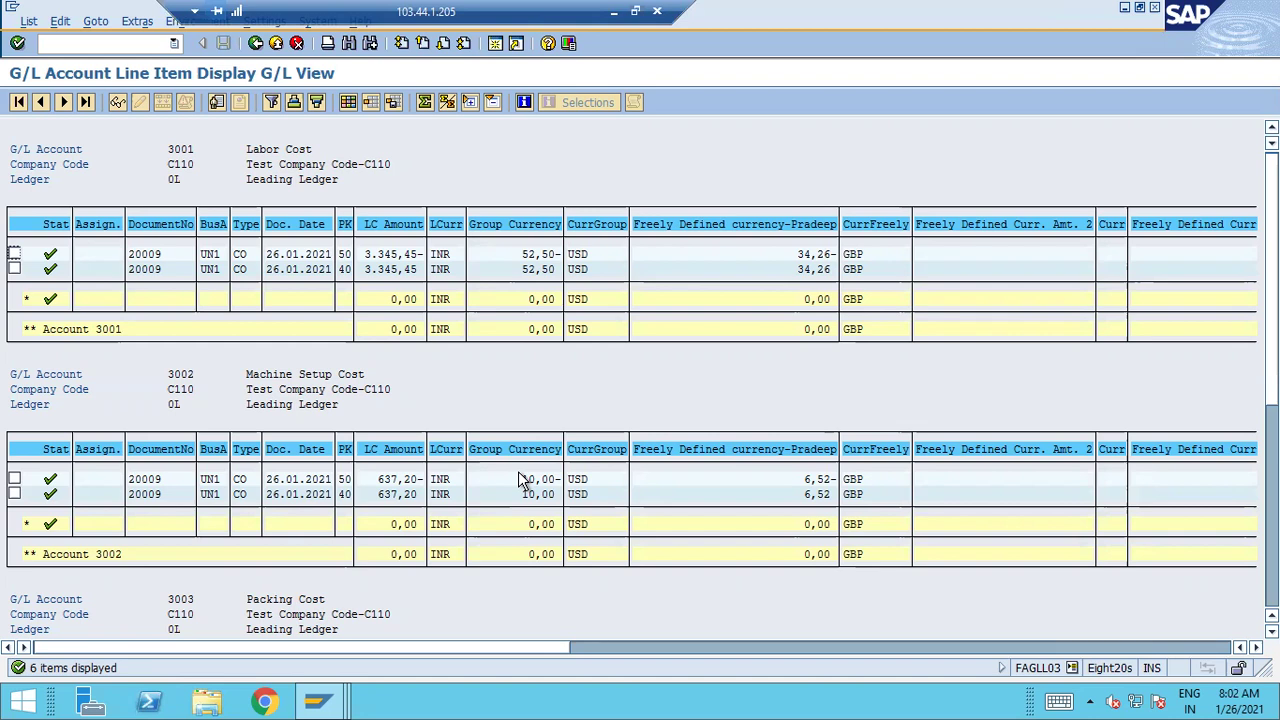
Open the header of production order 1000344 via /nco03 in the goods receipt window.
key("F3")
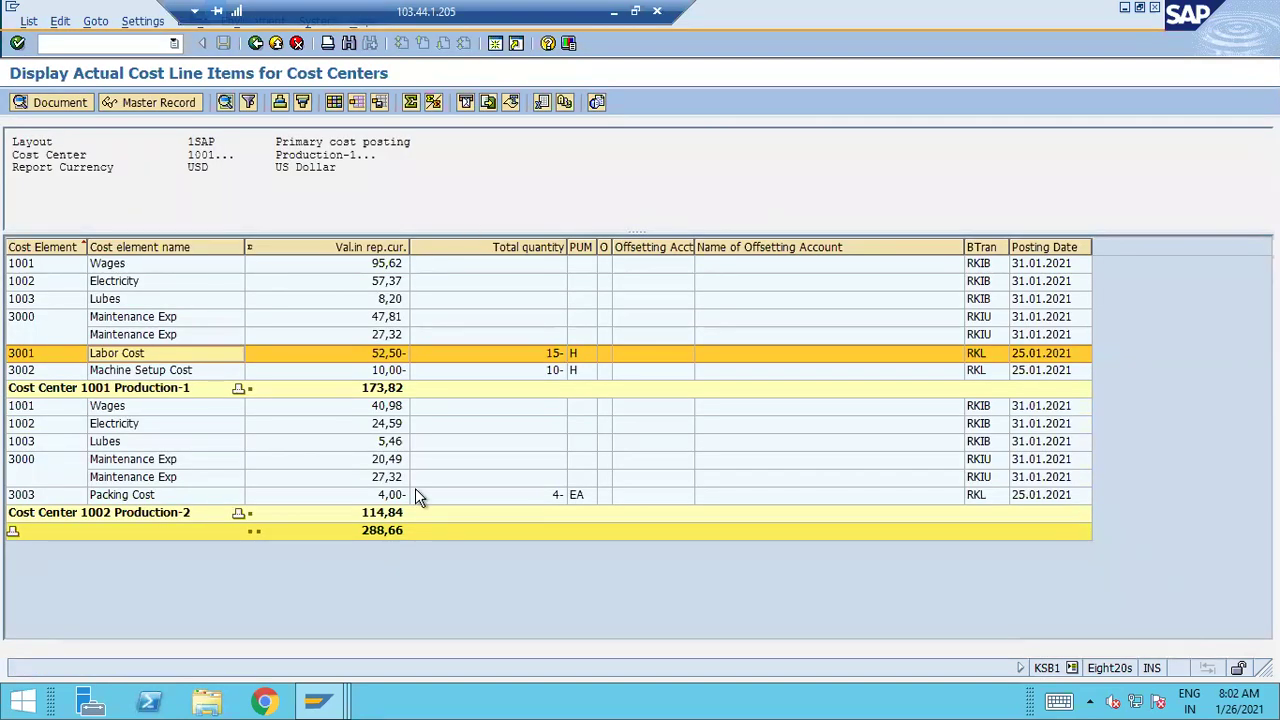
double_click(415, 490)
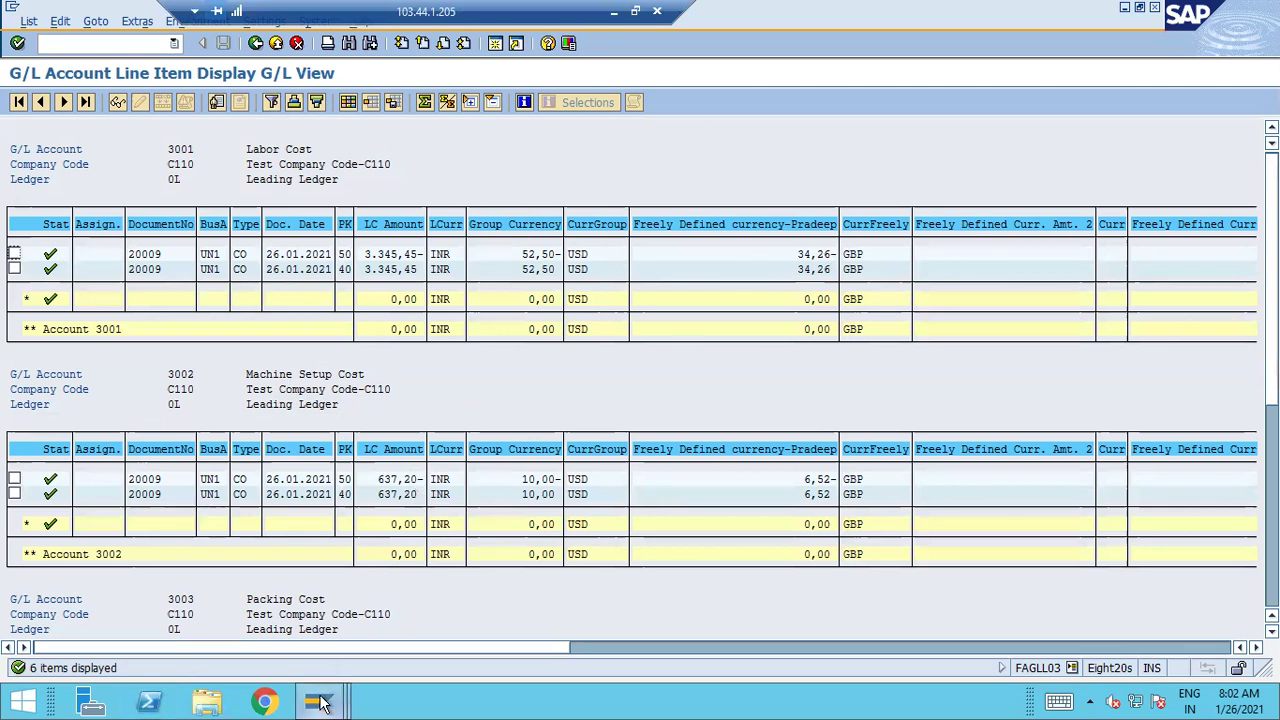
mouse_move(325, 705)
left_click(363, 643)
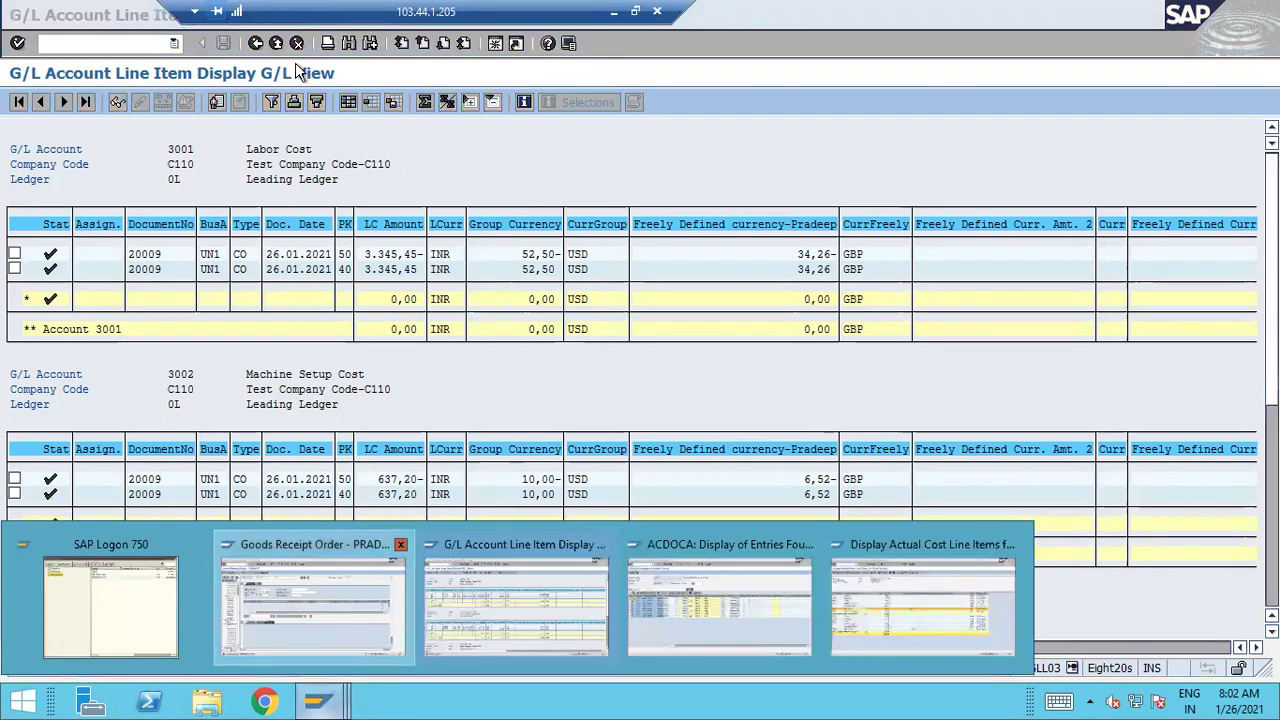
left_click(54, 44)
type("/nco03")
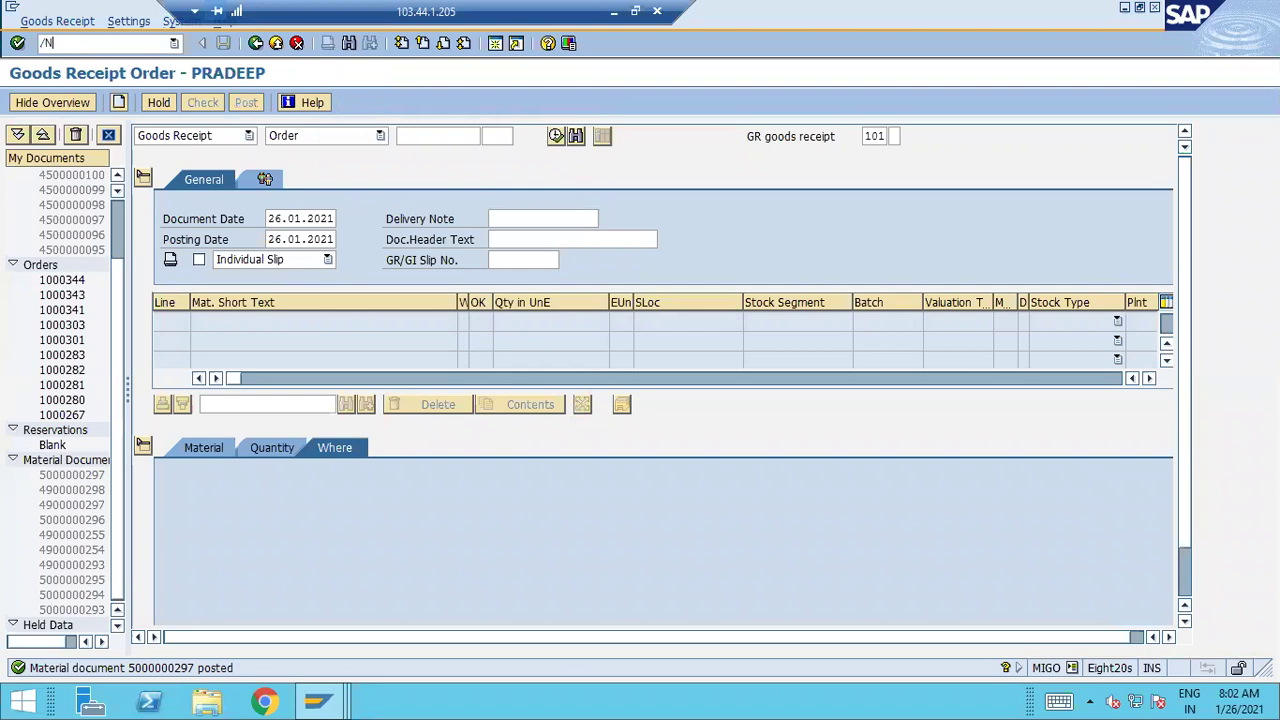
key("Return")
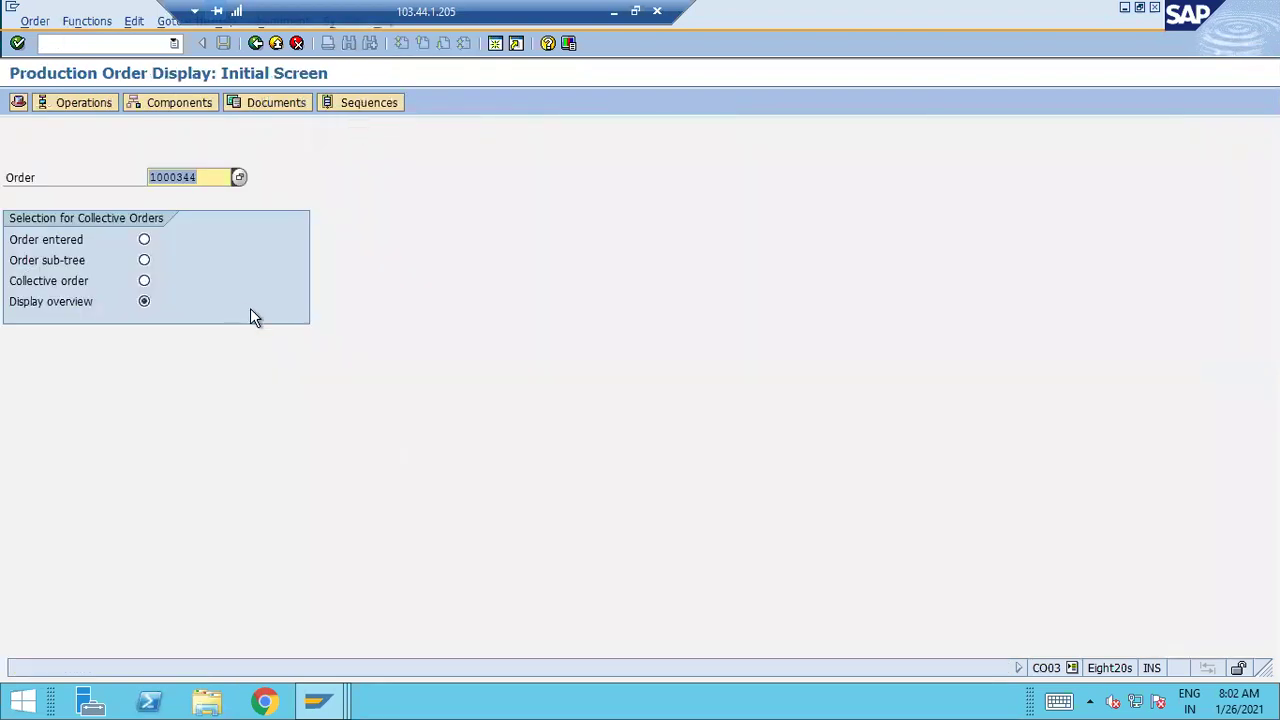
key("Return")
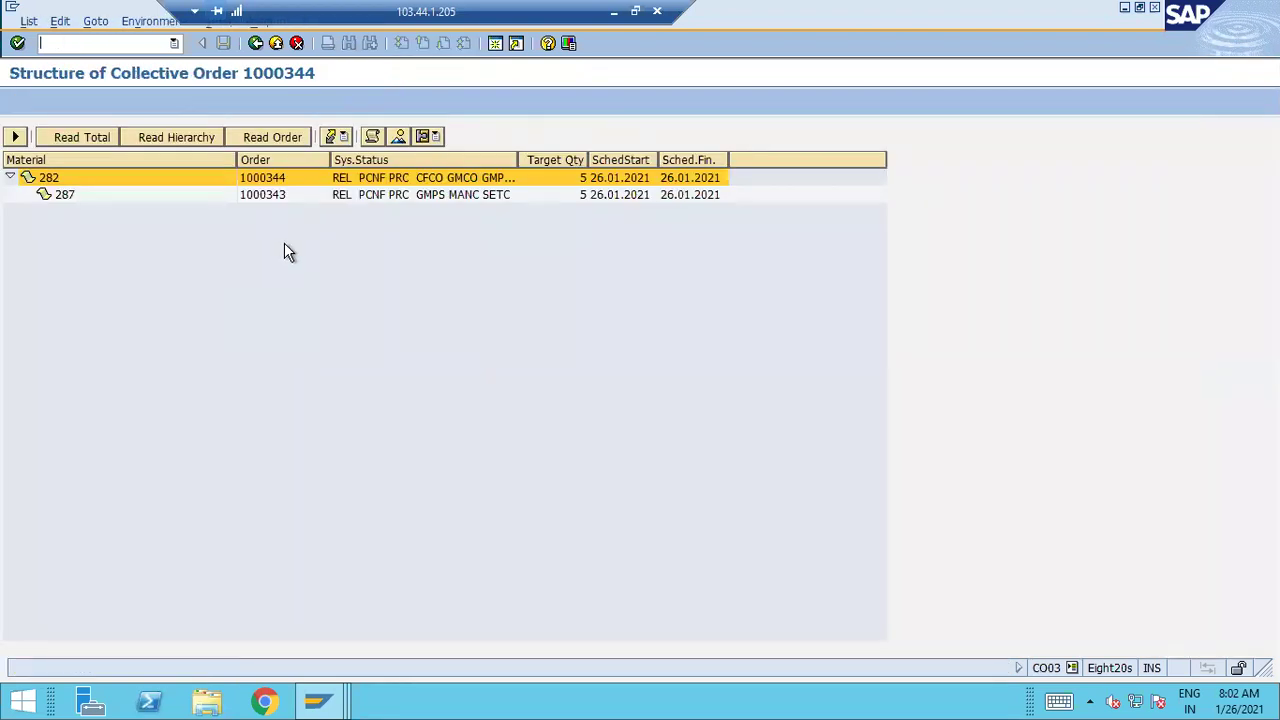
double_click(218, 172)
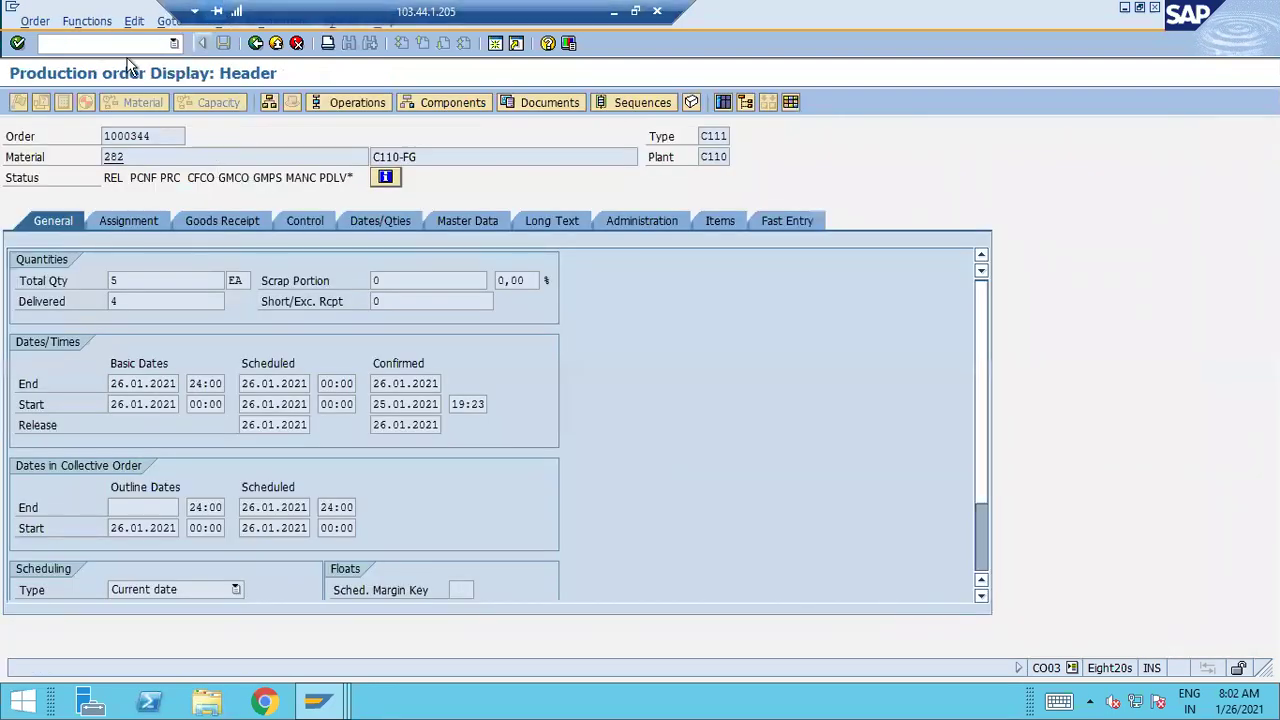
Launch the order's cost analysis through Goto > Costs > Analyze.
left_click(169, 21)
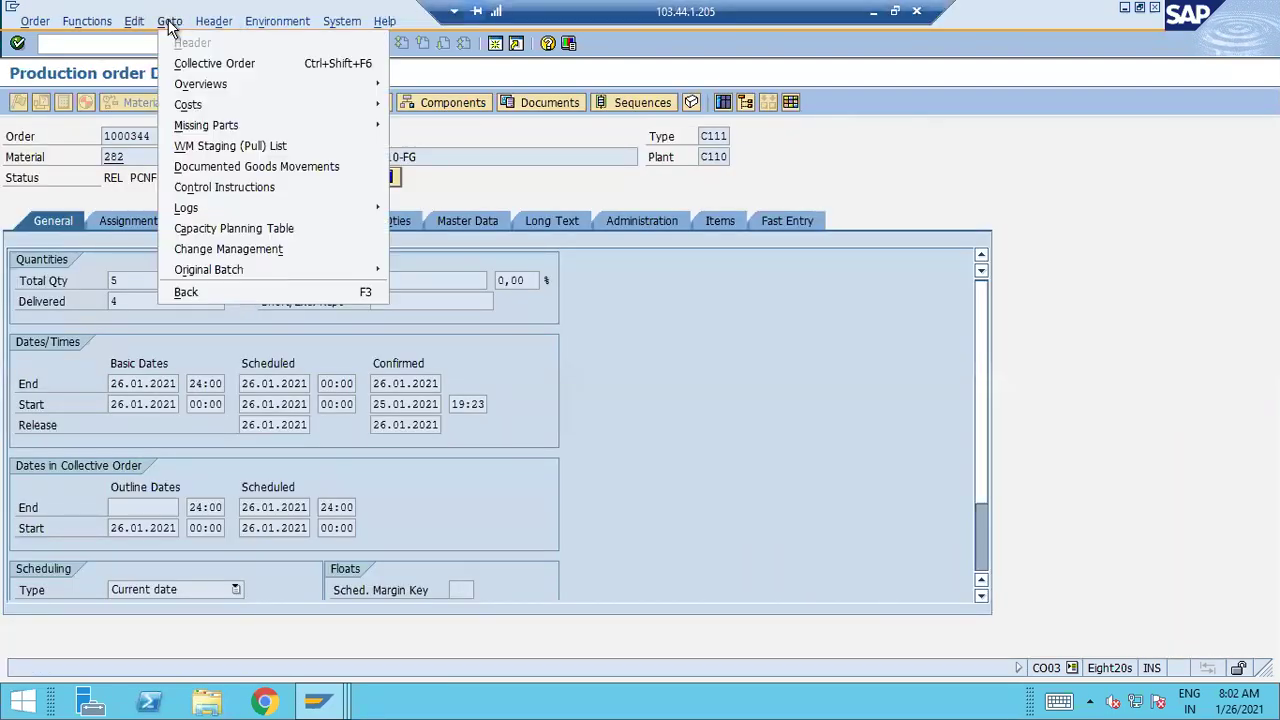
mouse_move(269, 104)
left_click(535, 102)
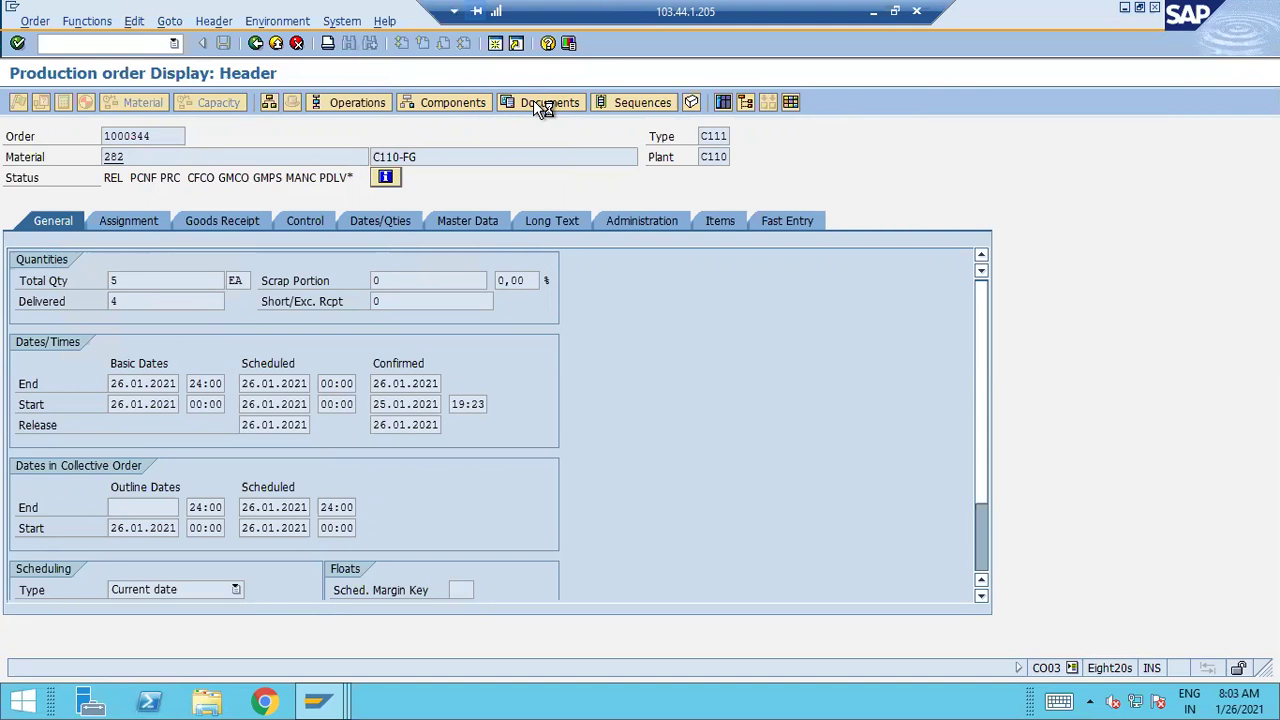
left_click(535, 103)
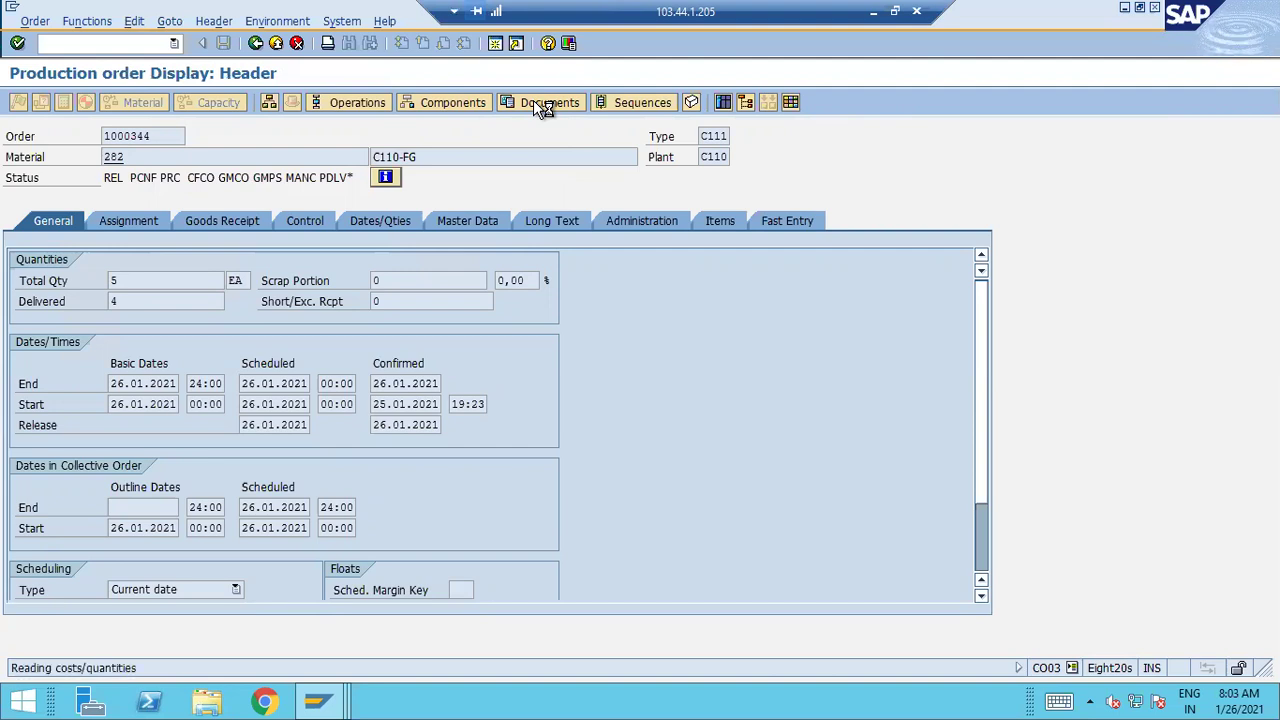
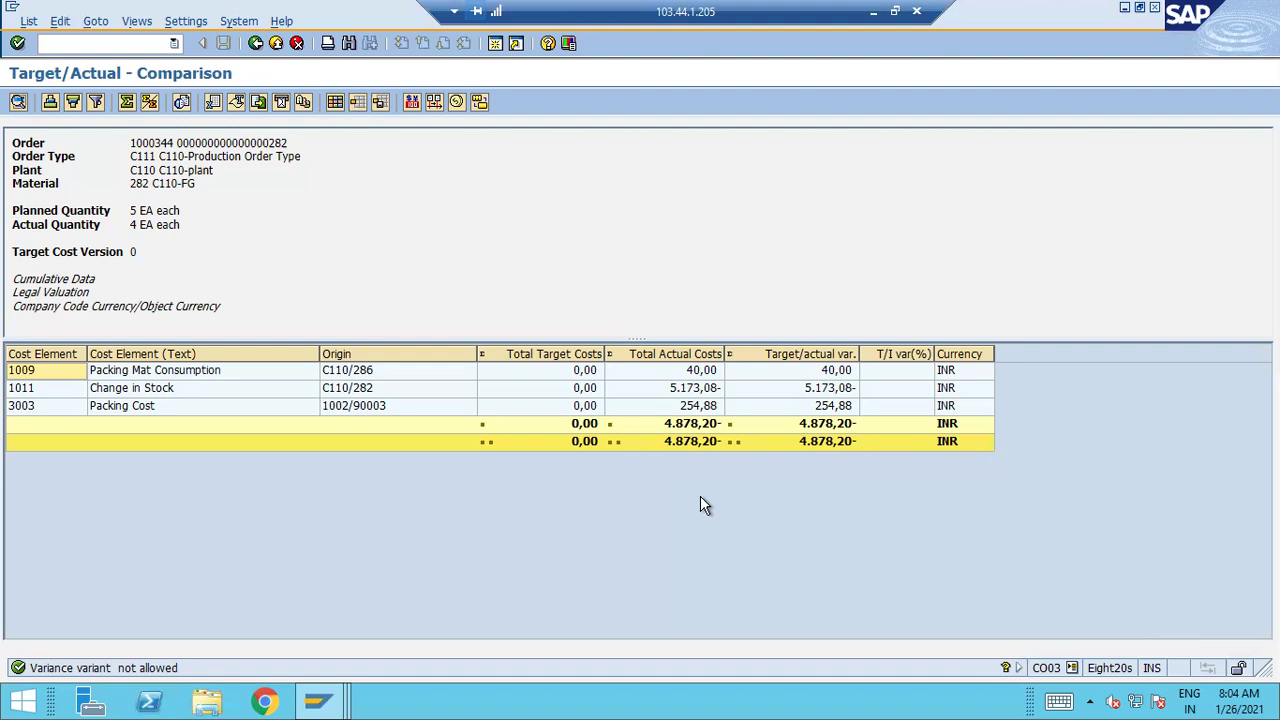
Add the Total Plan Costs and Total plan quantity columns in the report's layout settings.
left_click(336, 101)
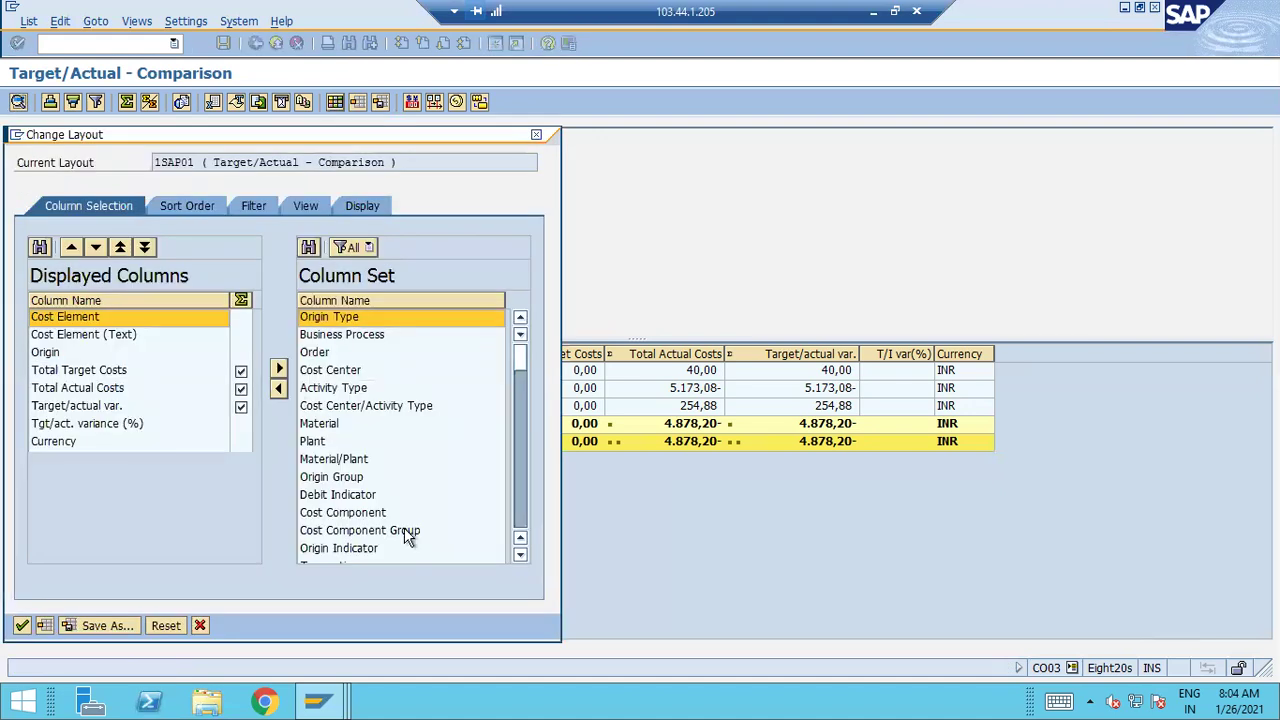
scroll(520, 554, "down", 7)
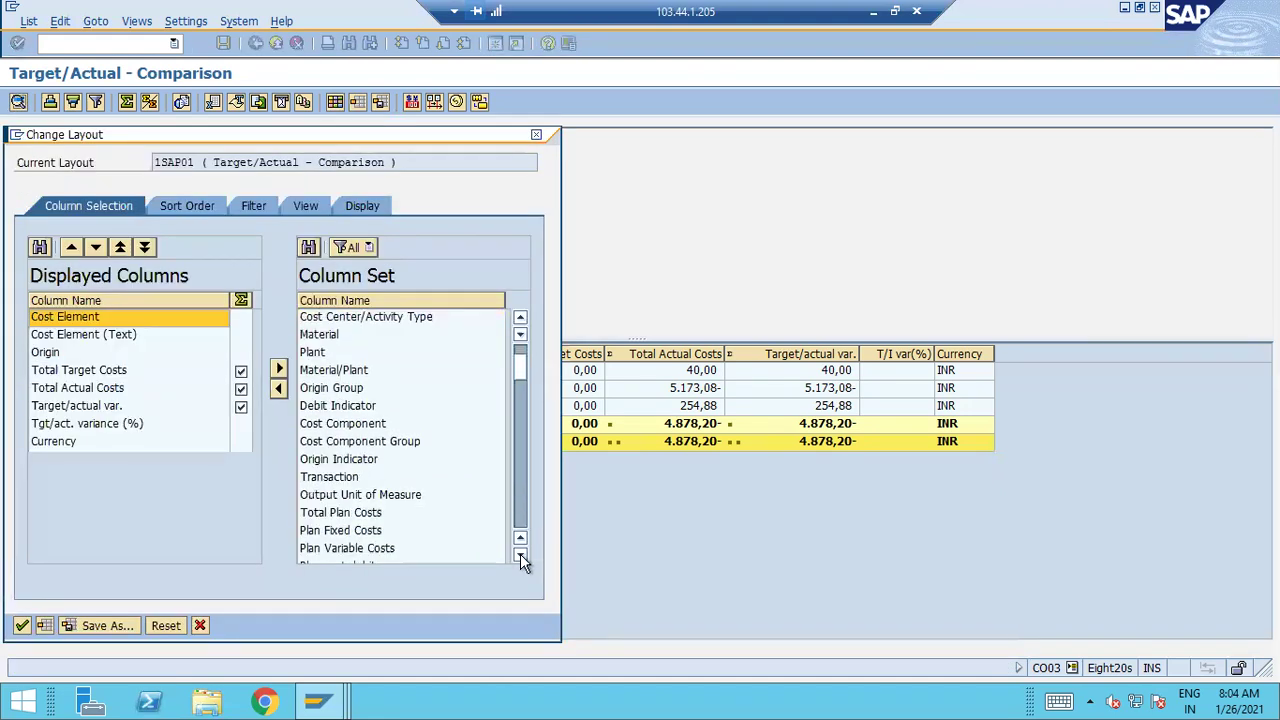
left_click(345, 477)
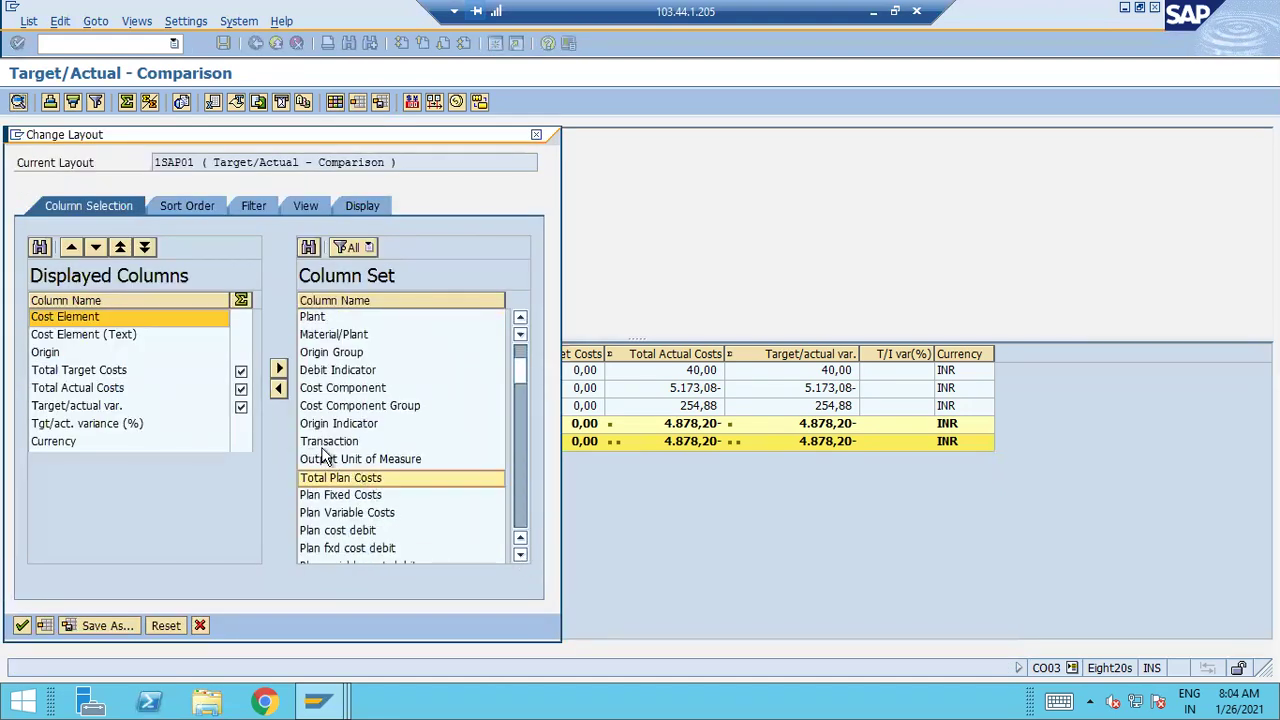
scroll(518, 559, "down", 5)
left_click(520, 555)
left_click(520, 555)
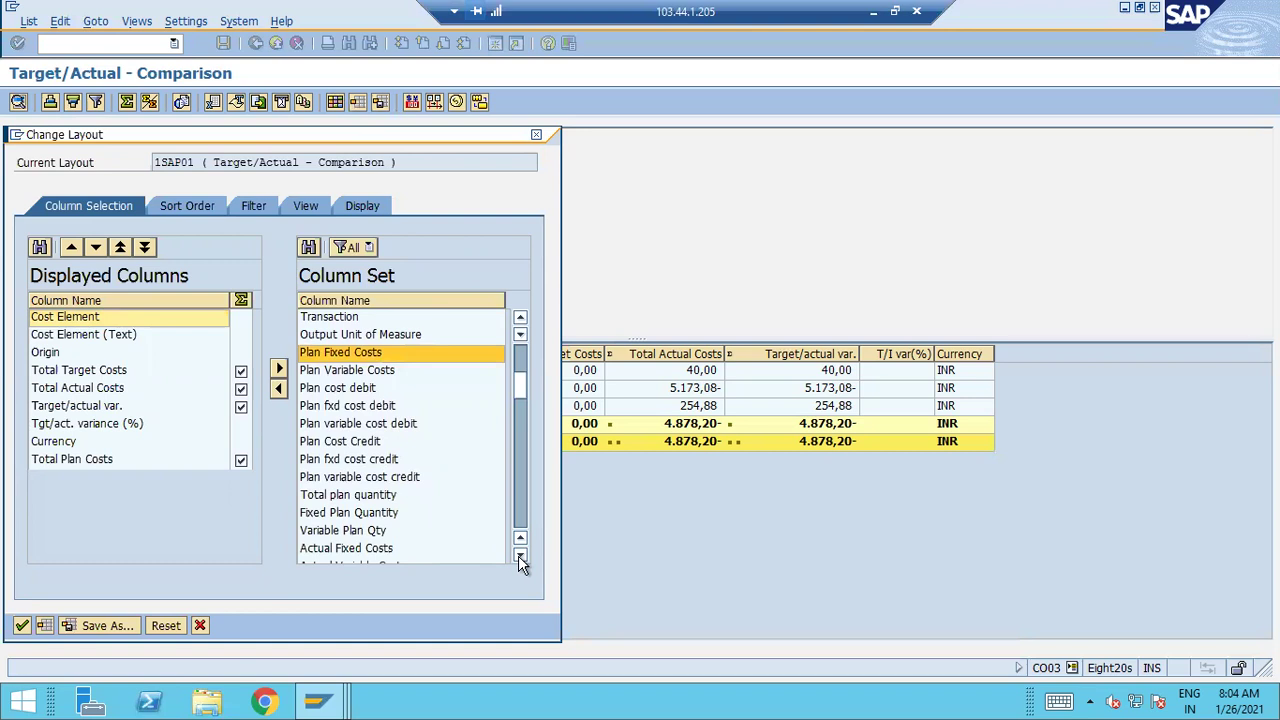
left_click(396, 495)
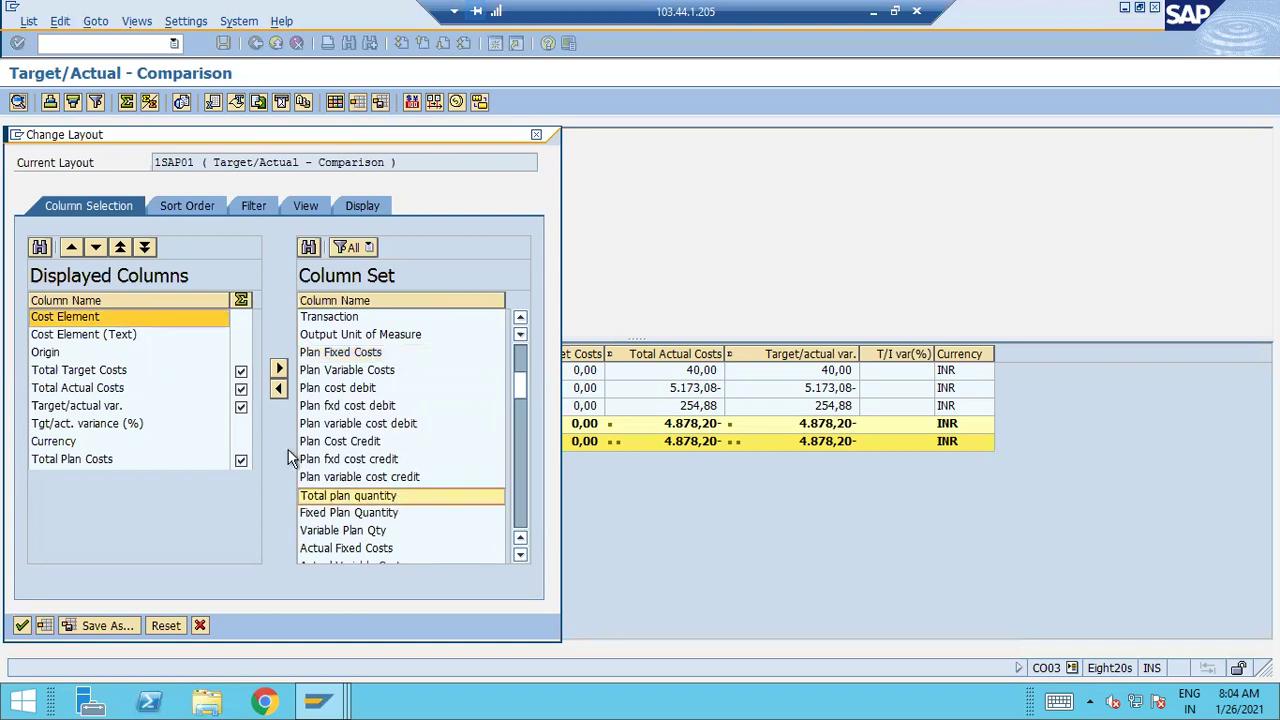
left_click(280, 388)
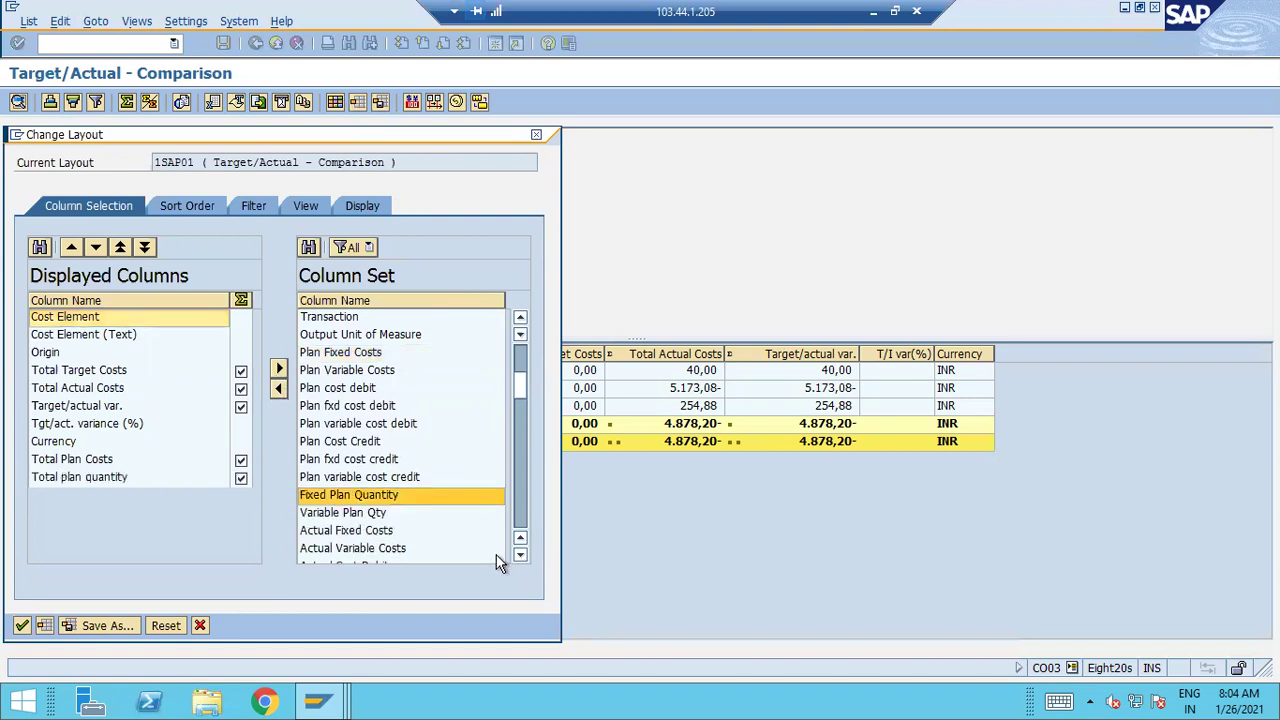
Add the Total Actual Qty column as well and apply the new layout.
left_click(522, 554)
left_click(522, 554)
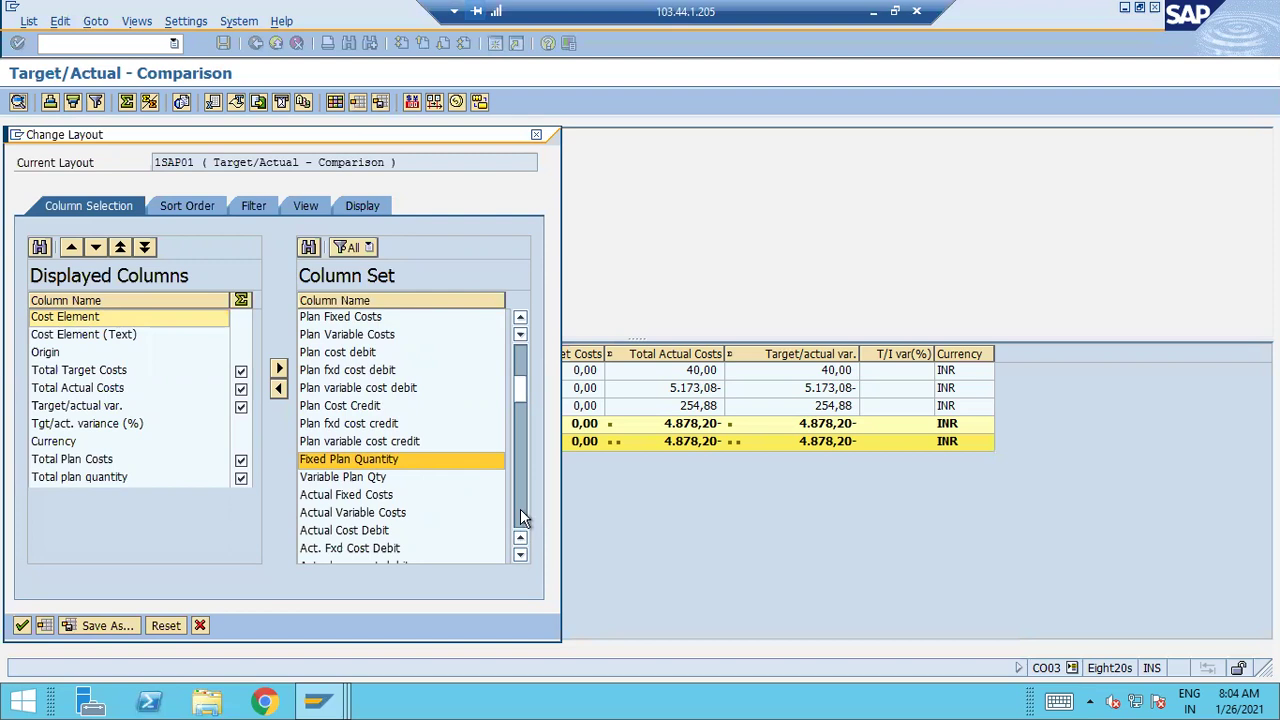
scroll(524, 559, "down", 8)
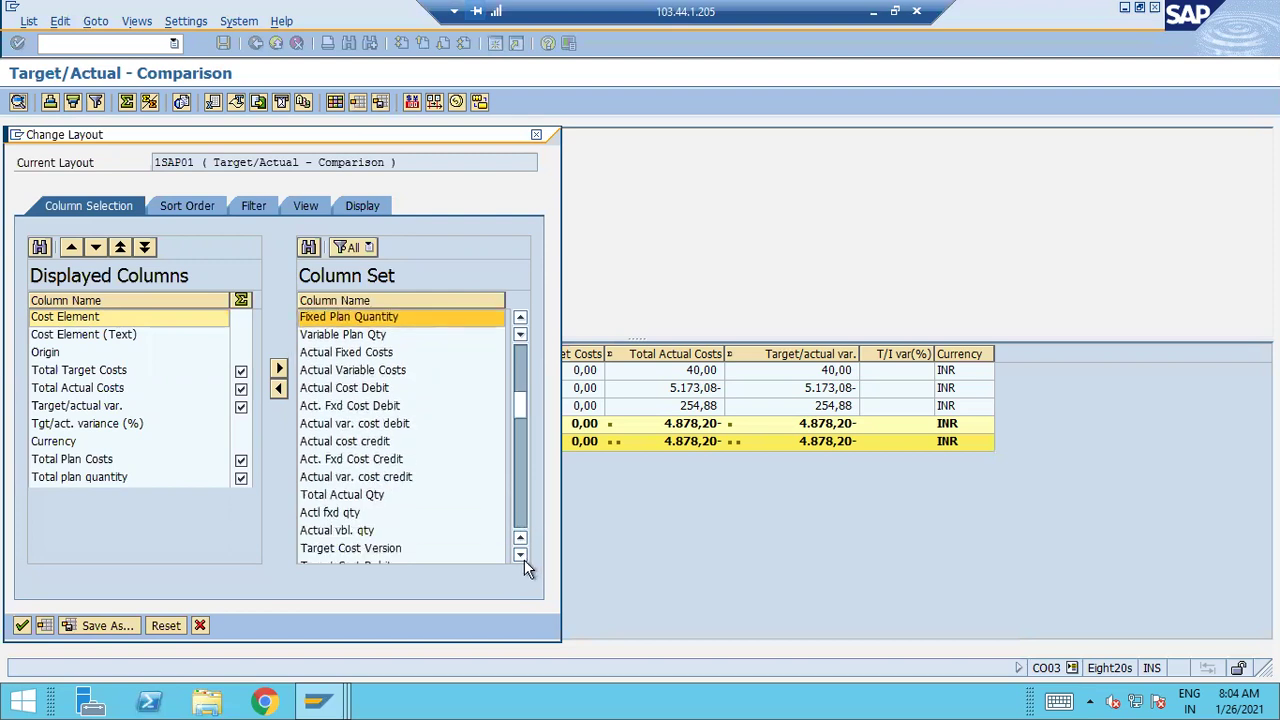
left_click(350, 495)
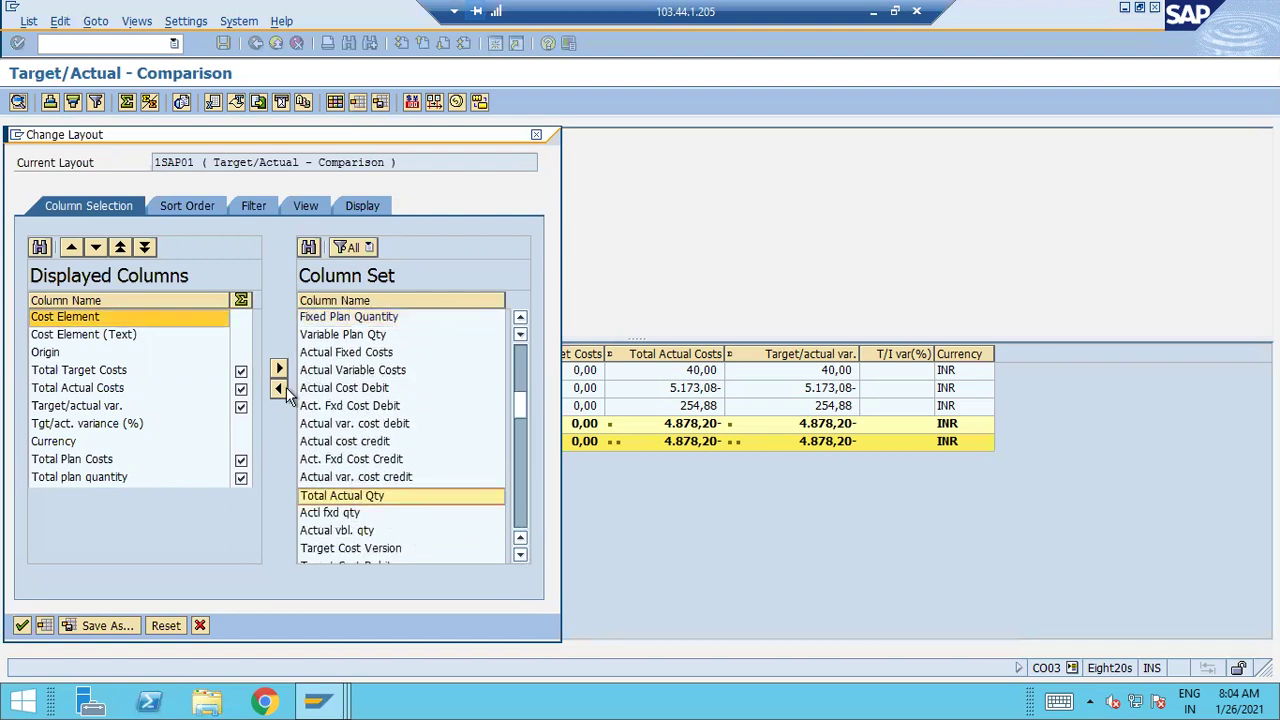
left_click(279, 388)
left_click(21, 625)
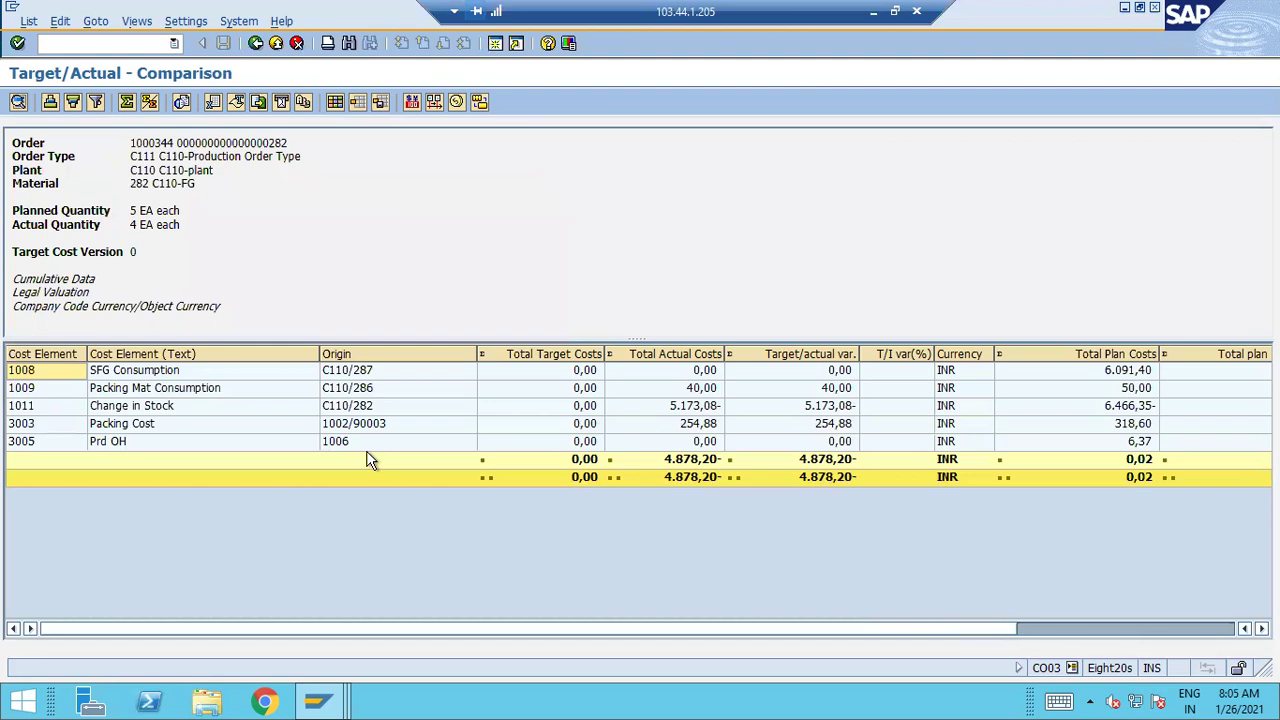
Scroll the report right to show Total plan quantity (totalling 10) and Total Actual Qty.
left_click(1128, 447)
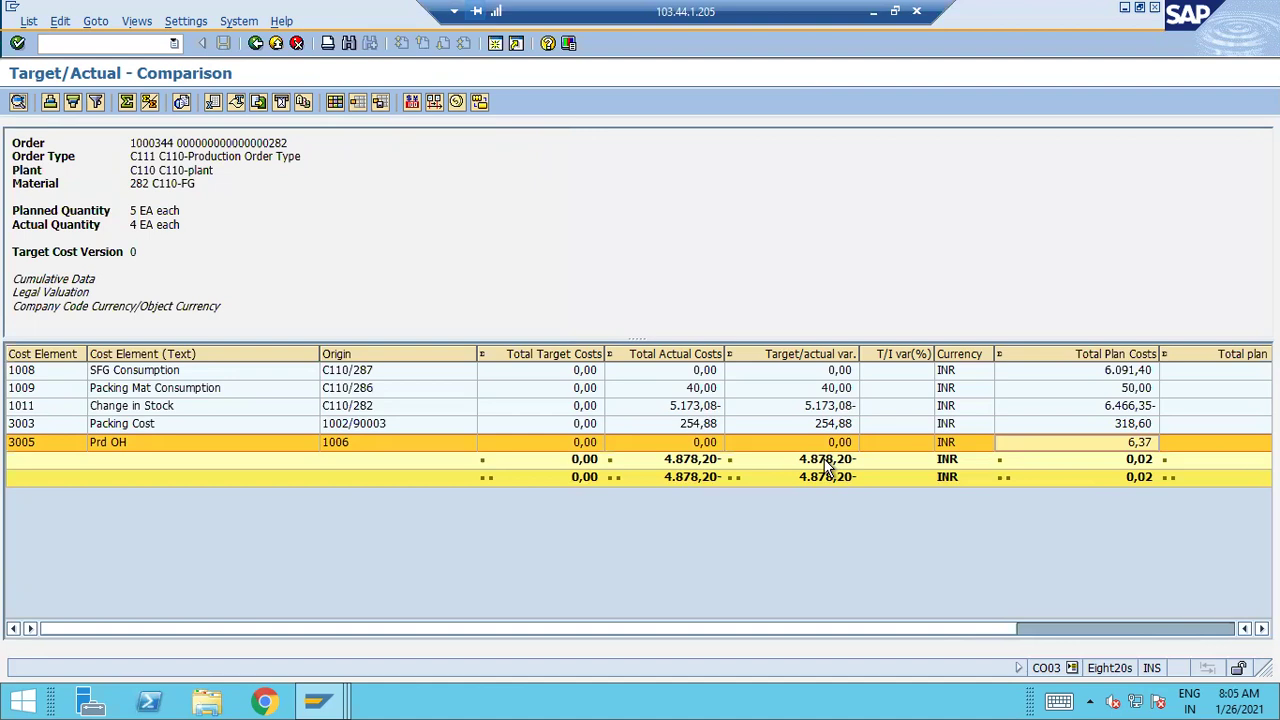
left_click(861, 628)
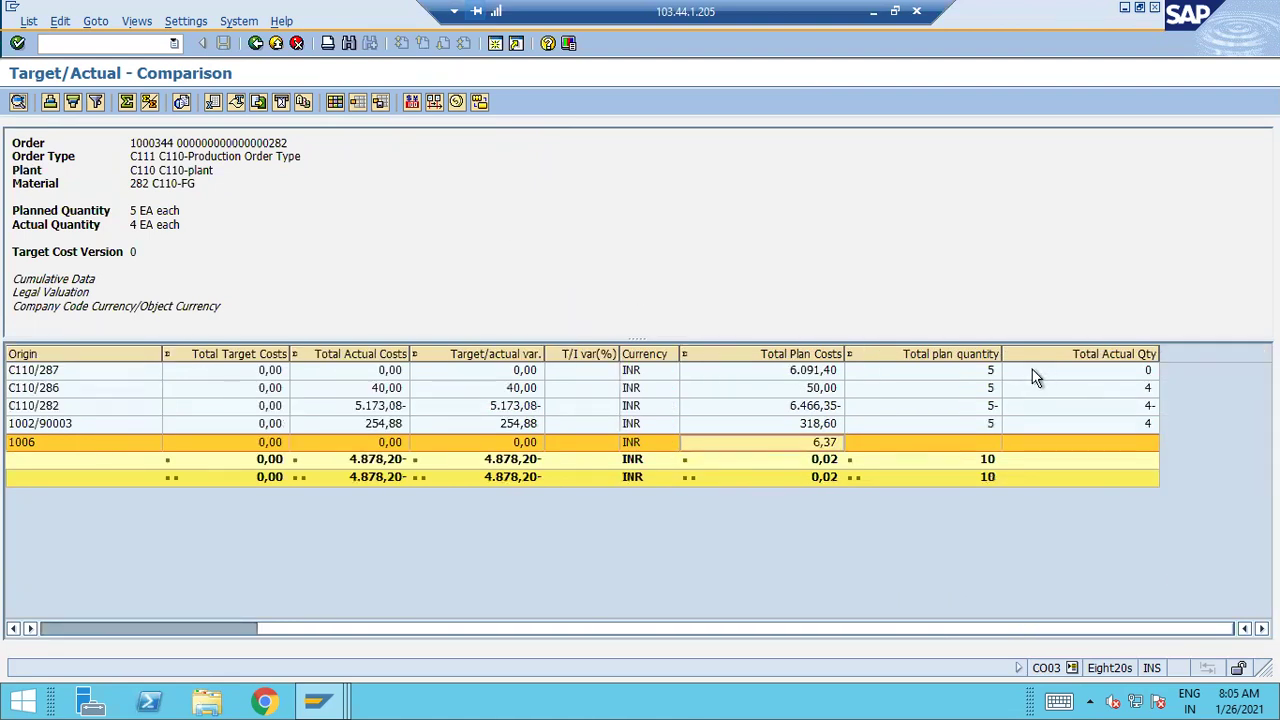
Scroll back to the cost element columns and select the 1011 Change in Stock line (5.173,08-).
left_click(953, 378)
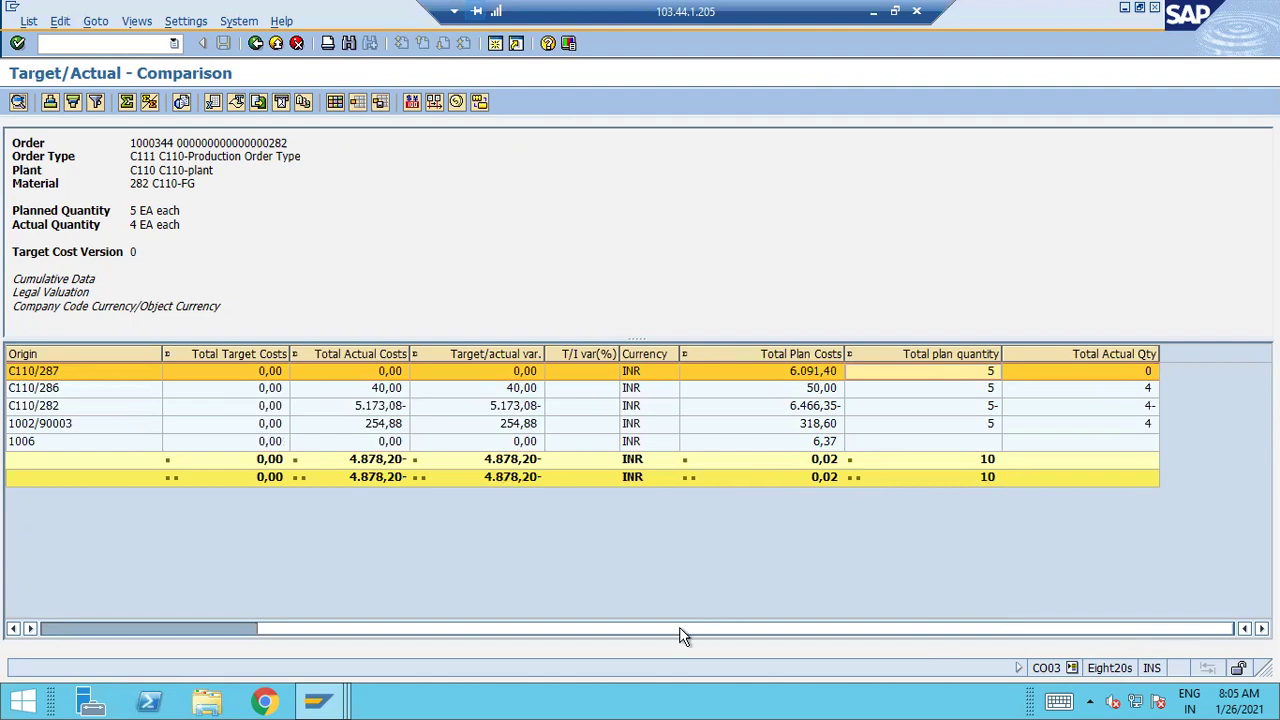
left_click(536, 630)
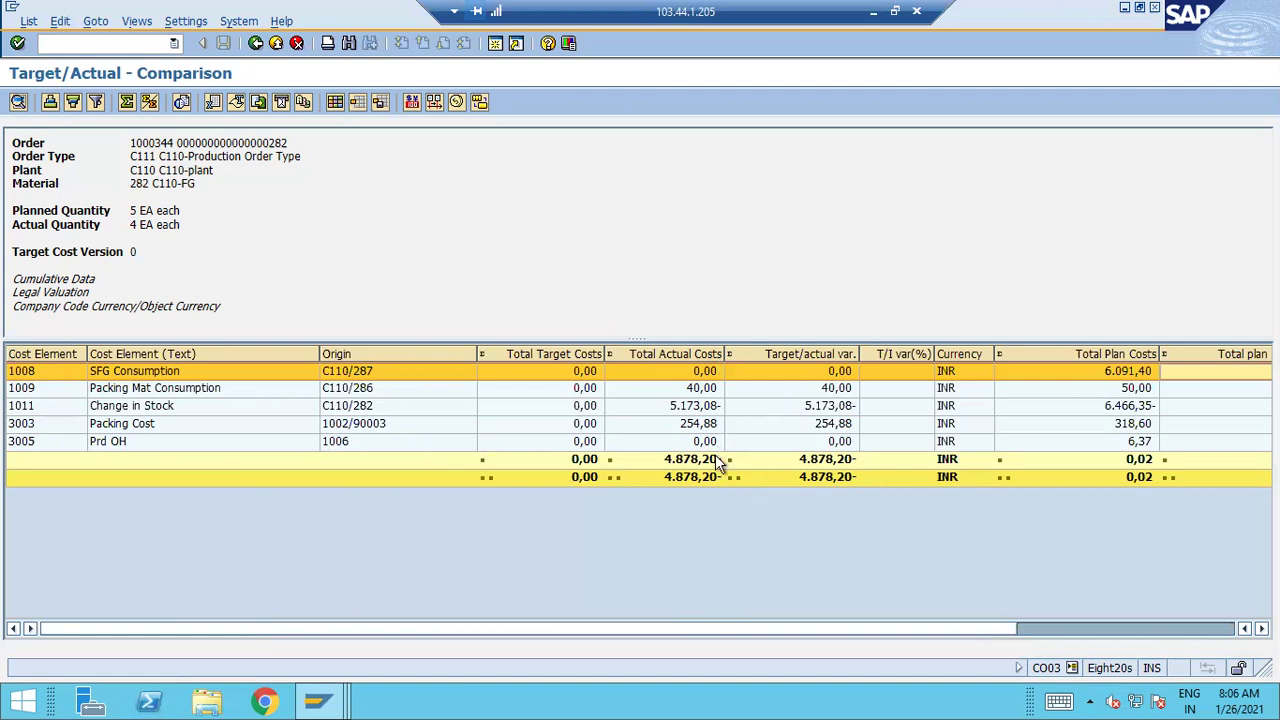
left_click(709, 412)
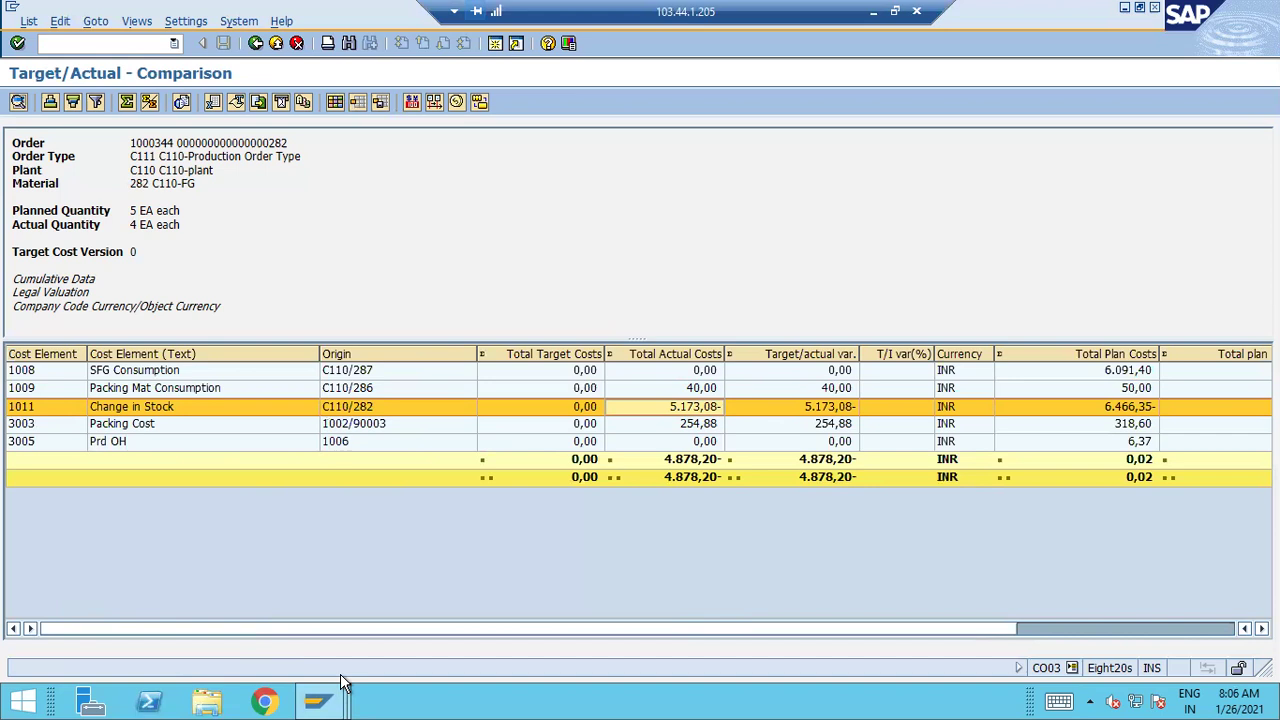
Switch to the G/L window and start the FBL3N line item display.
left_click(318, 700)
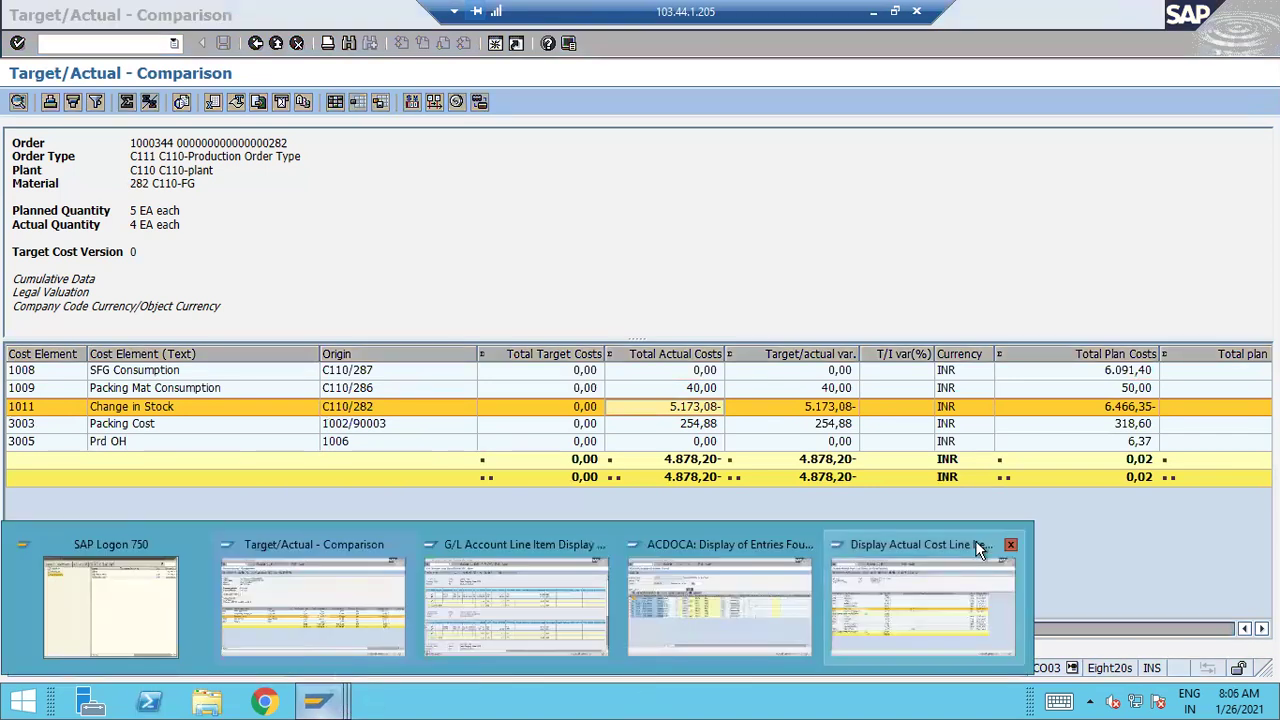
left_click(546, 641)
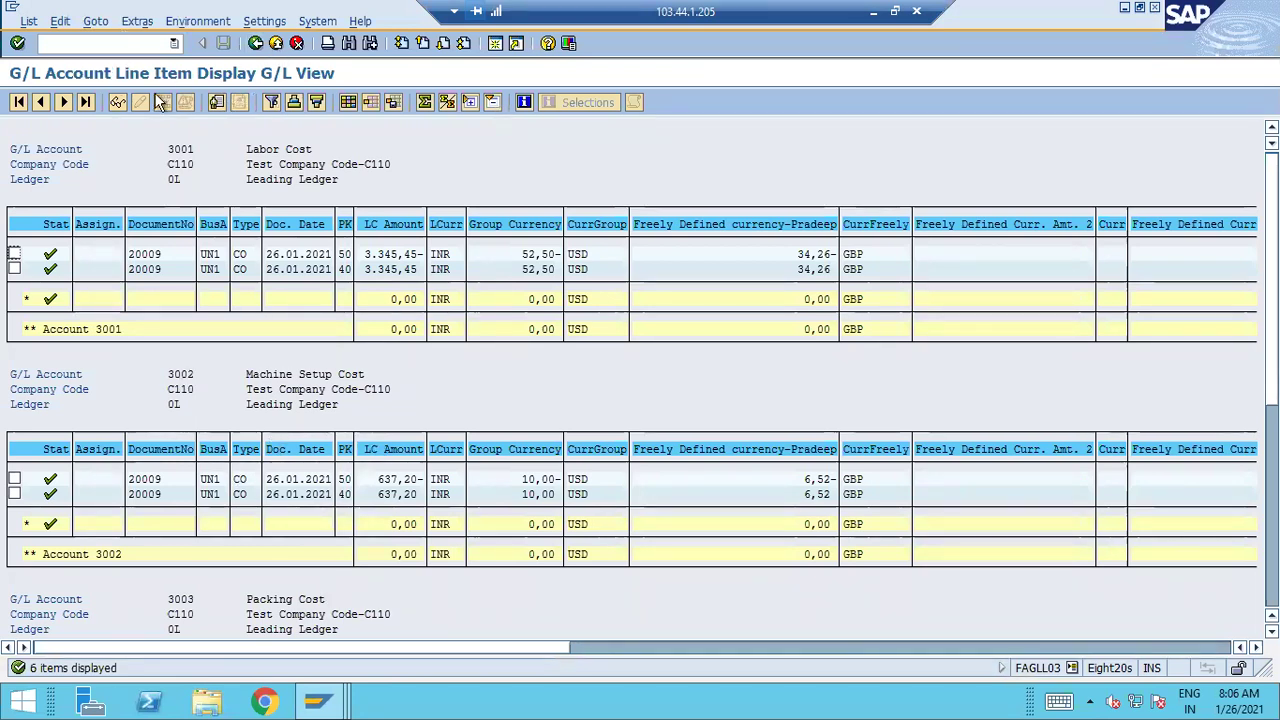
left_click(119, 45)
type("/N")
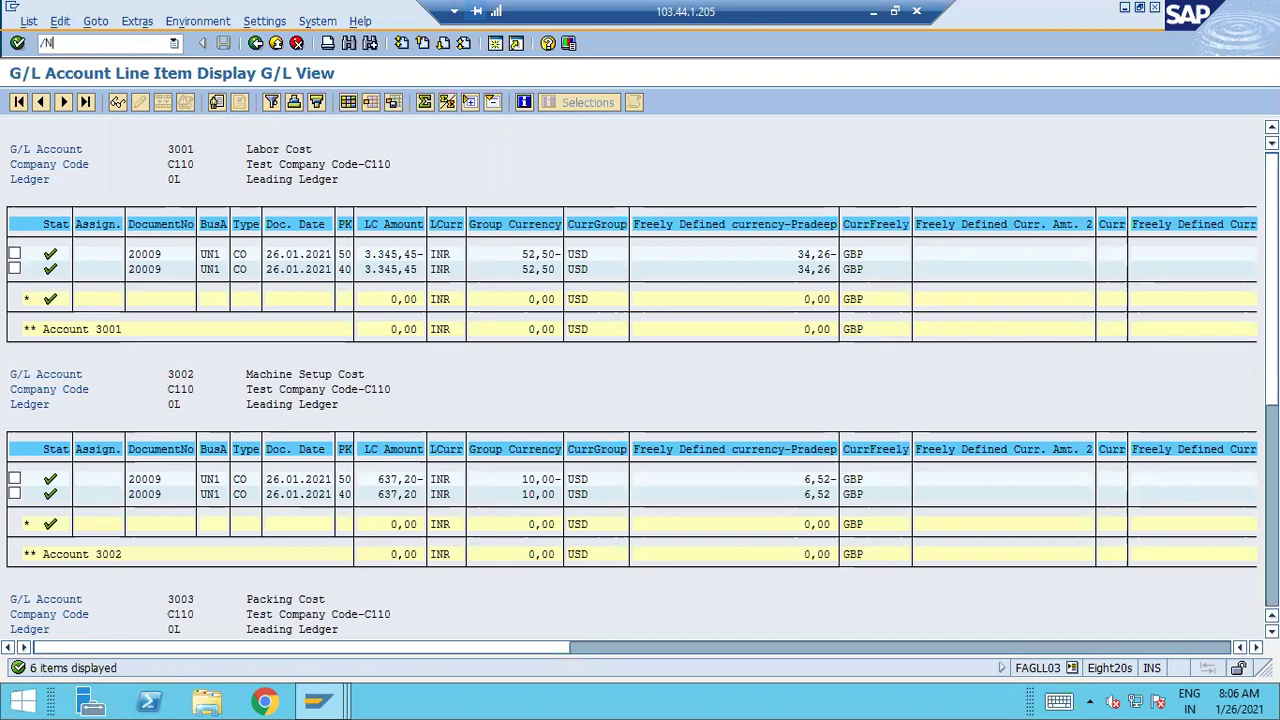
type("FBL3N")
key("Return")
Look up and select G/L account 2005 FG Stock from chart of accounts C110.
left_click(304, 158)
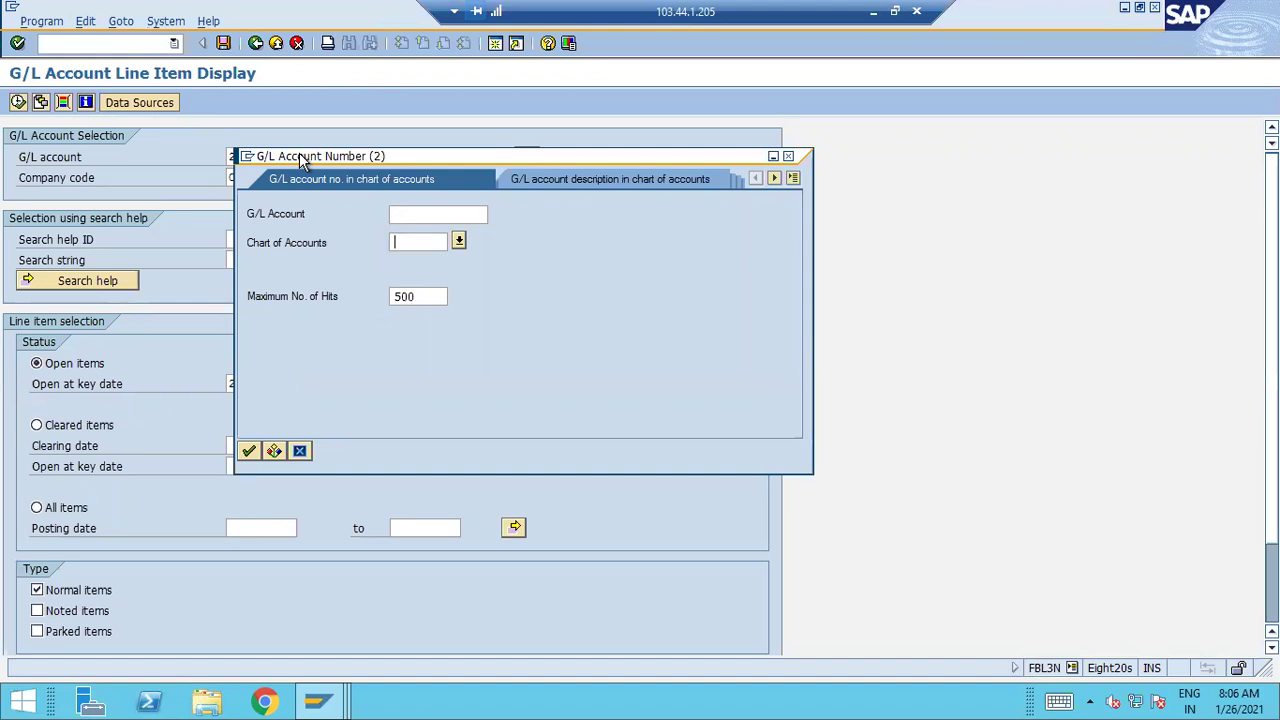
type("C110")
key("Return")
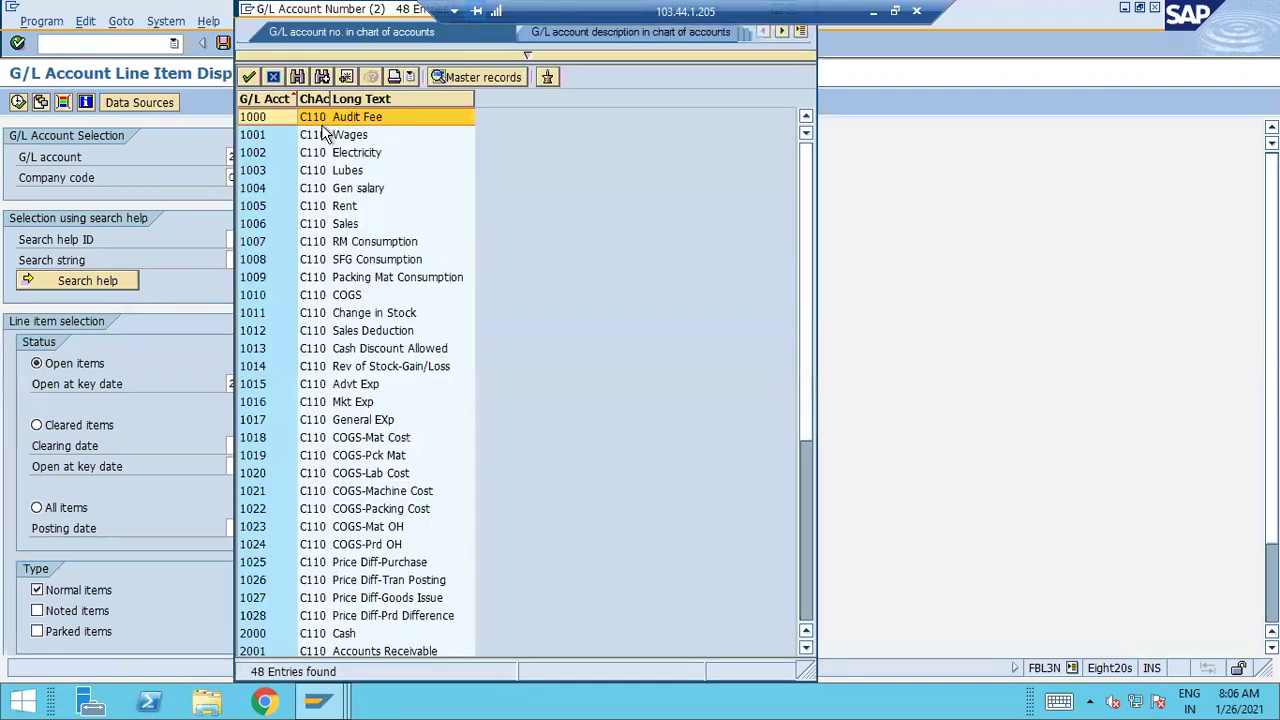
key("ctrl+f")
type("*FG STOCK")
key("Return")
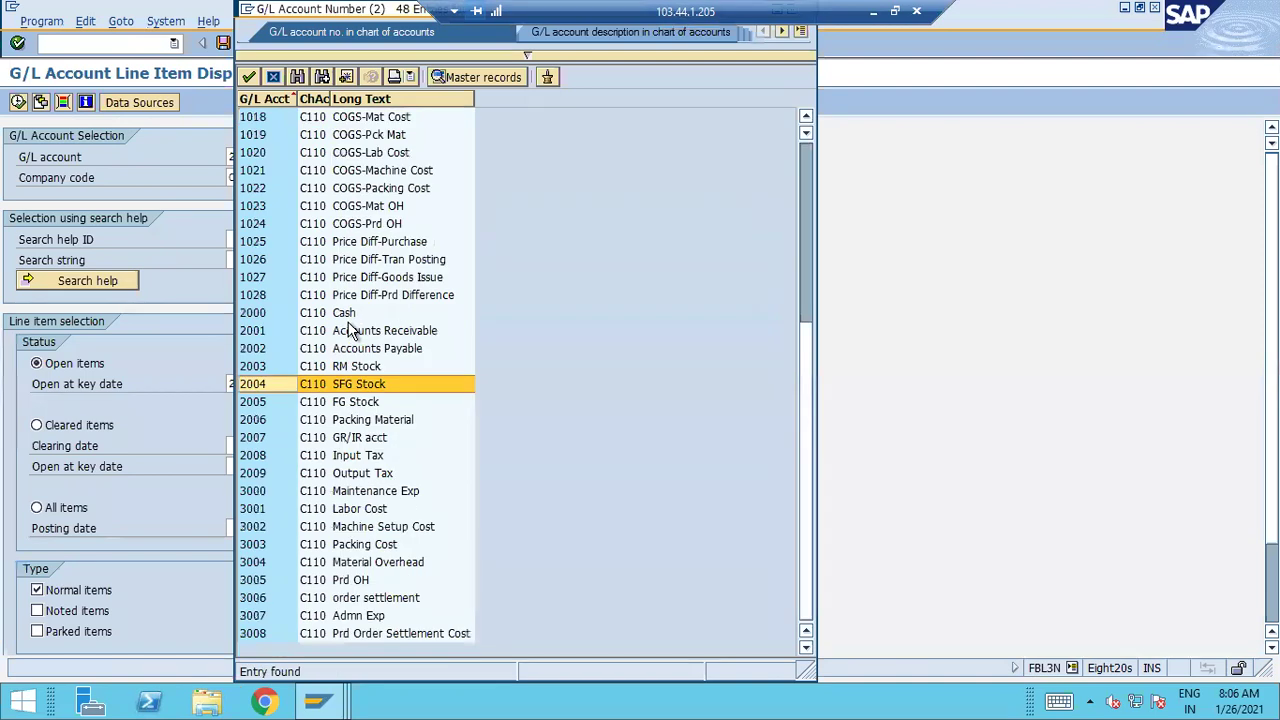
key("ctrl+g")
key("Return")
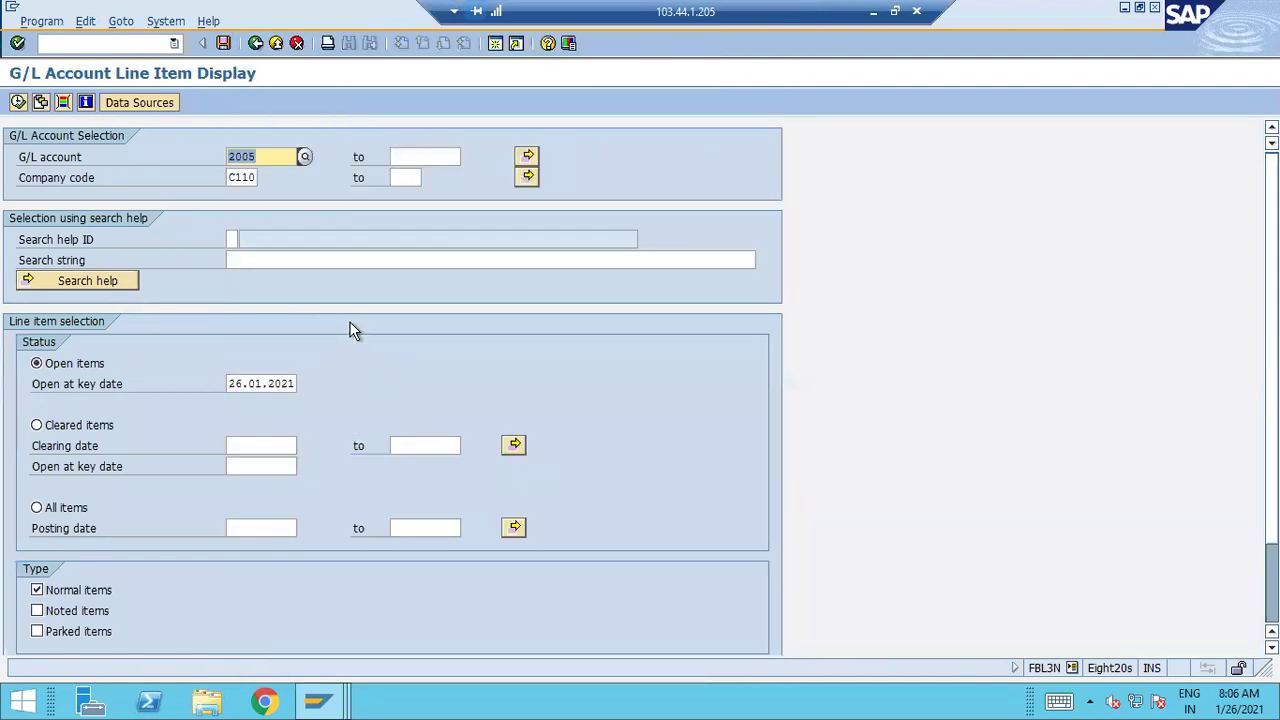
List all items posted on 26.01.2021, showing one 5.173,08 INR posting, then go back.
left_click(63, 508)
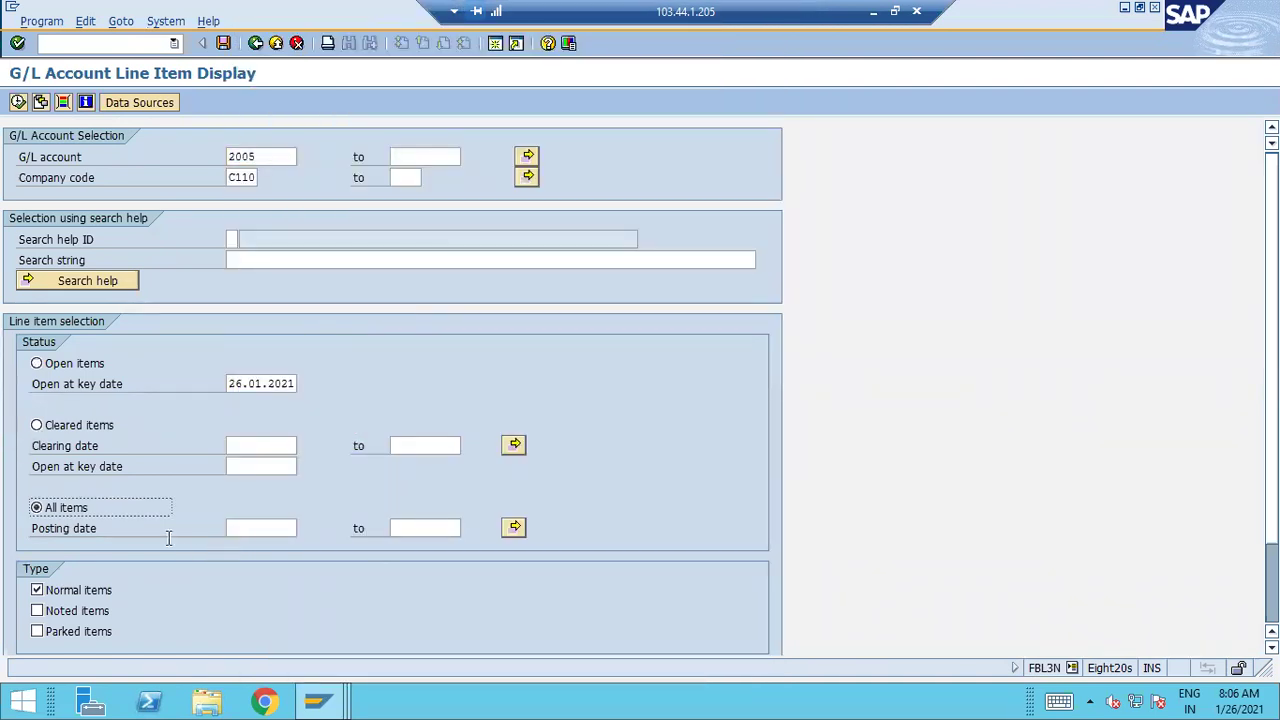
left_click(293, 528)
left_click(301, 527)
double_click(239, 372)
key("shift+Tab")
key("ctrl+c")
key("Tab")
key("ctrl+v")
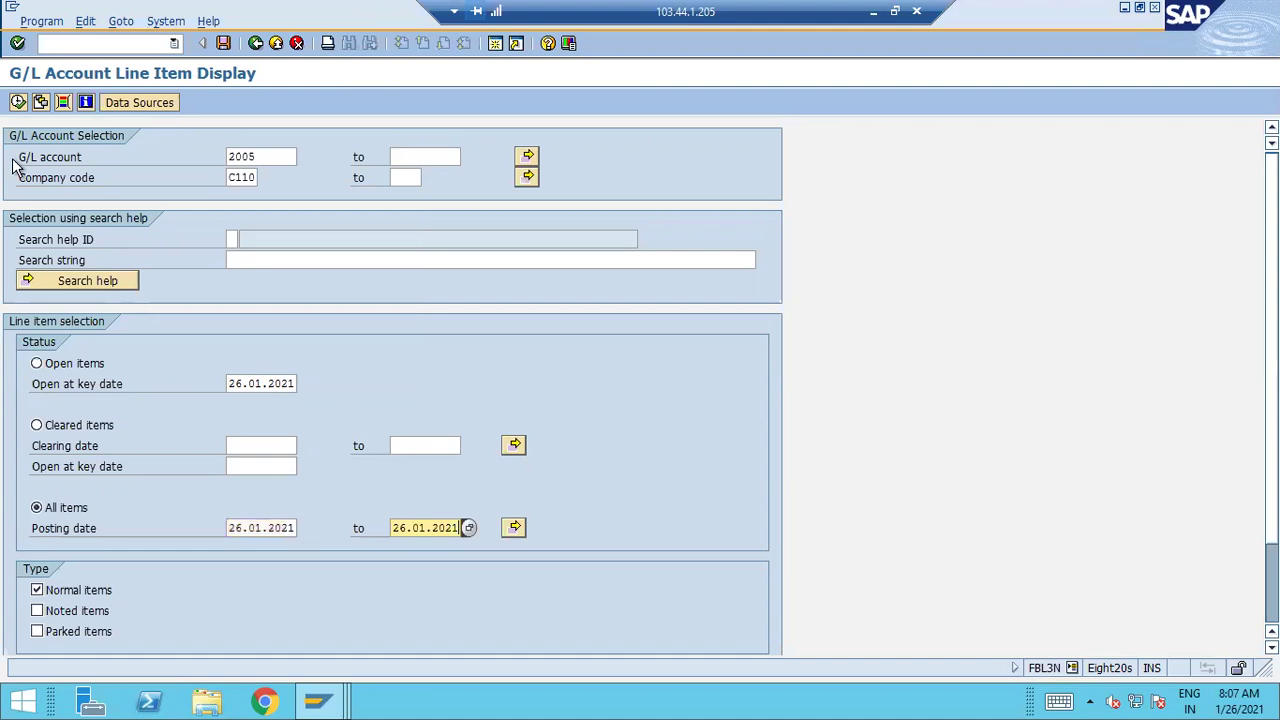
left_click(17, 103)
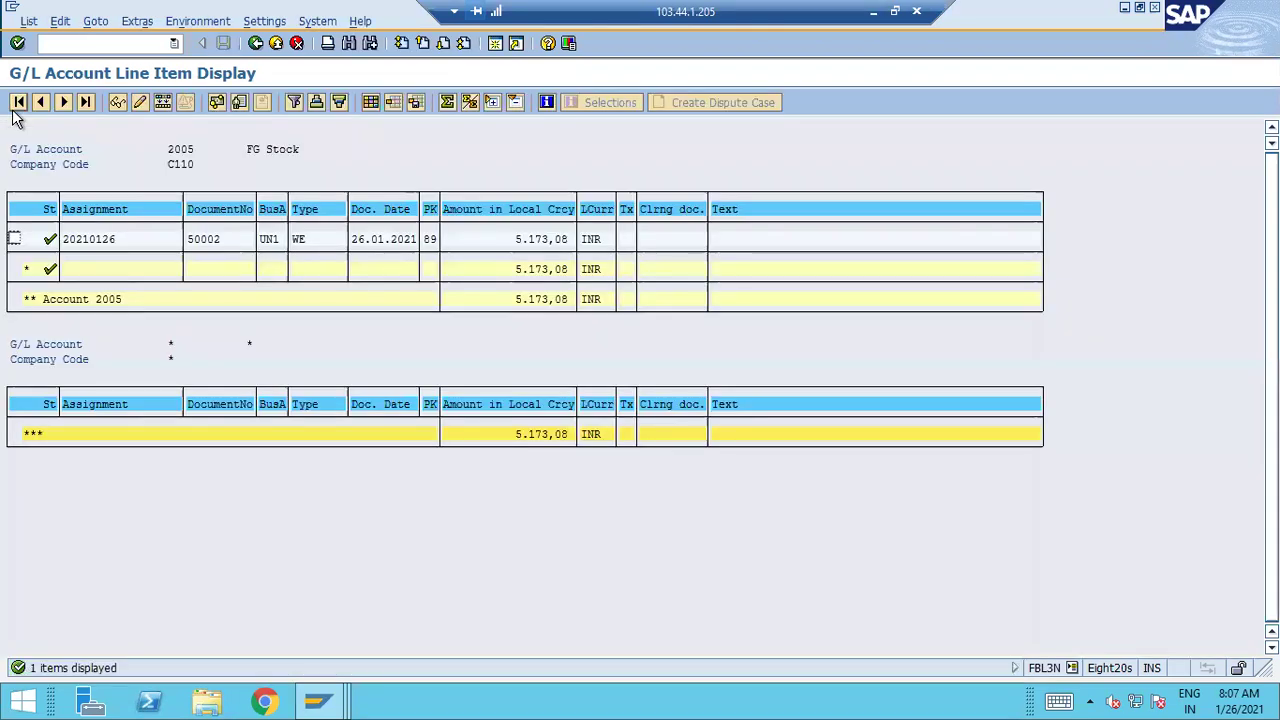
key("alt+l")
key("F3")
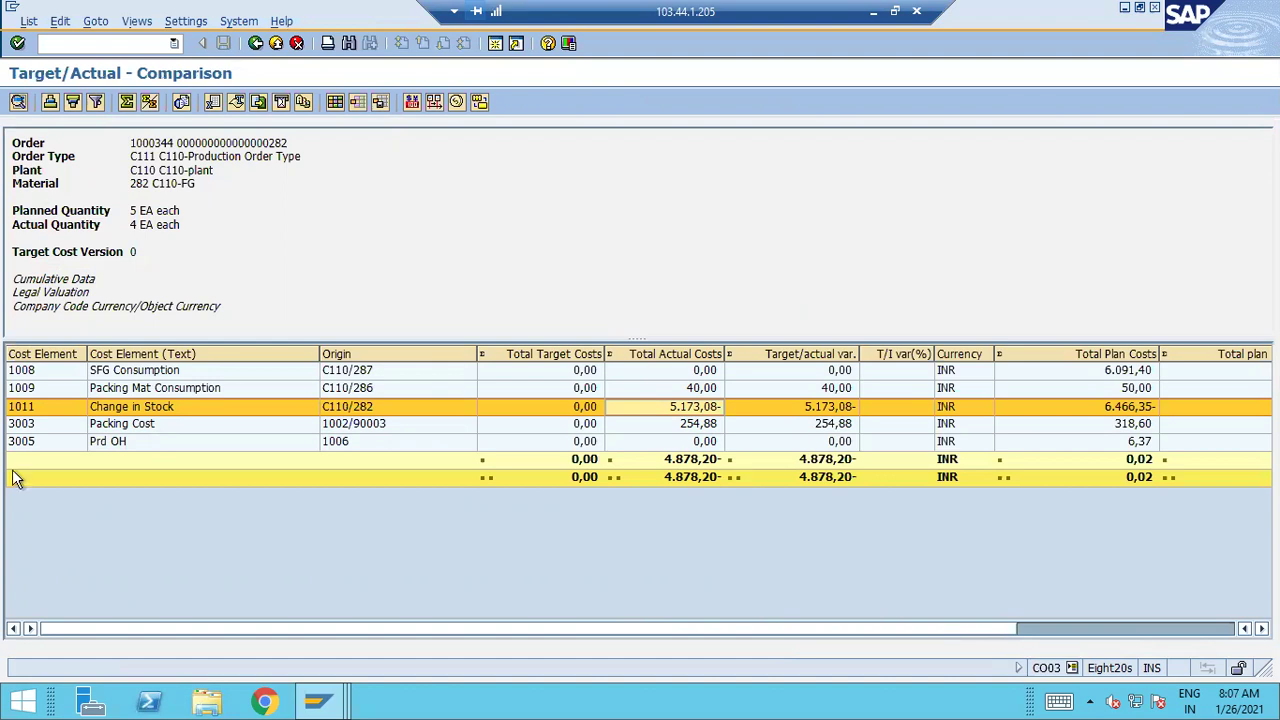
Open order 1000343 from the collective order overview and its target/actual cost analysis.
left_click(255, 50)
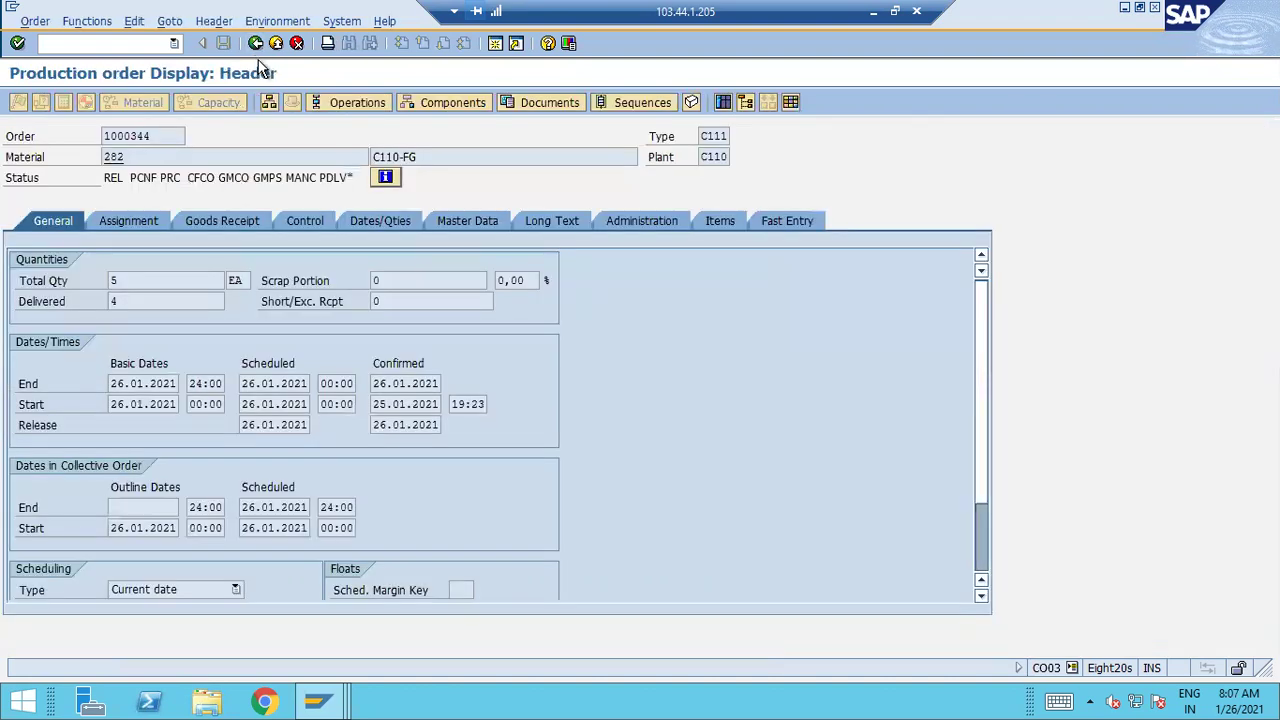
left_click(256, 45)
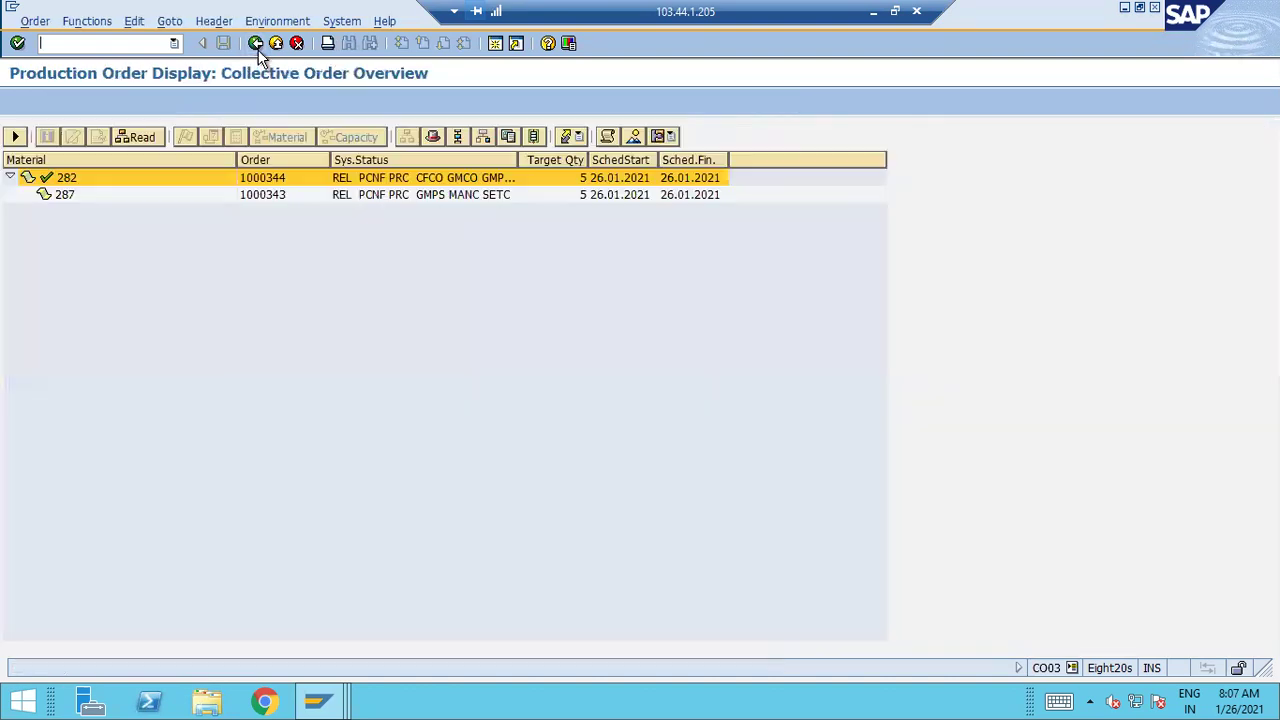
double_click(289, 196)
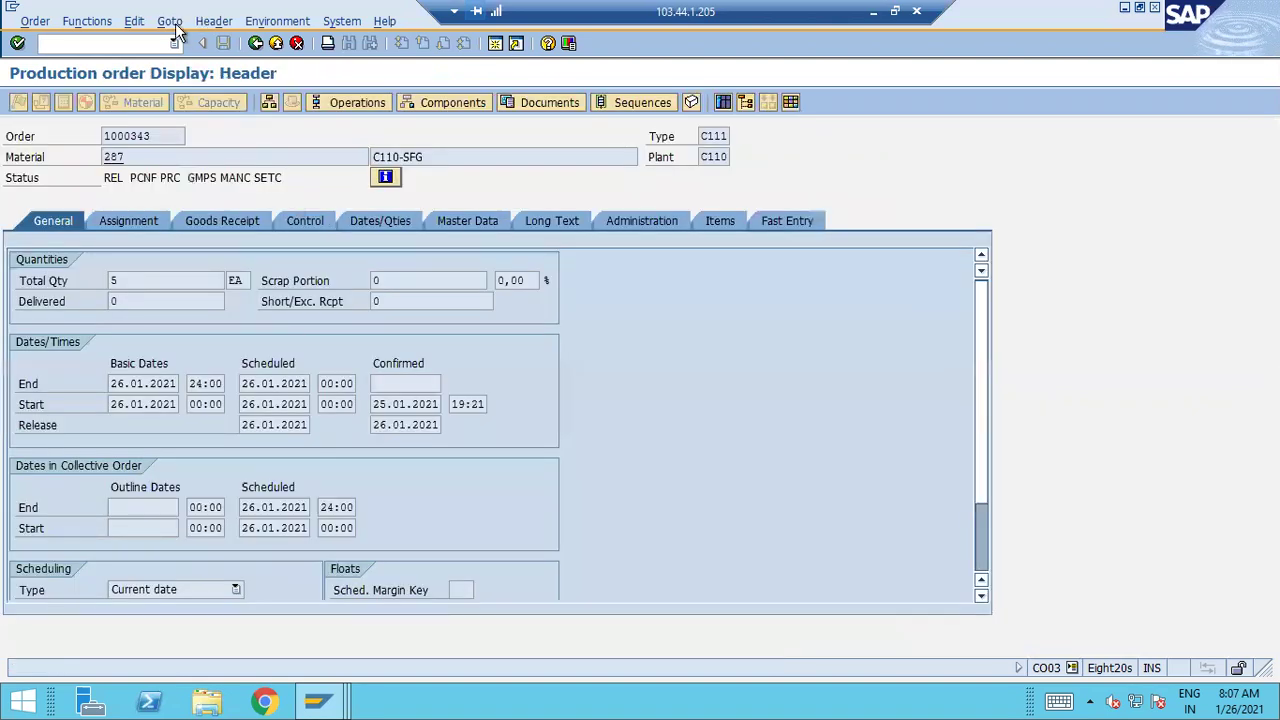
left_click(176, 22)
mouse_move(205, 105)
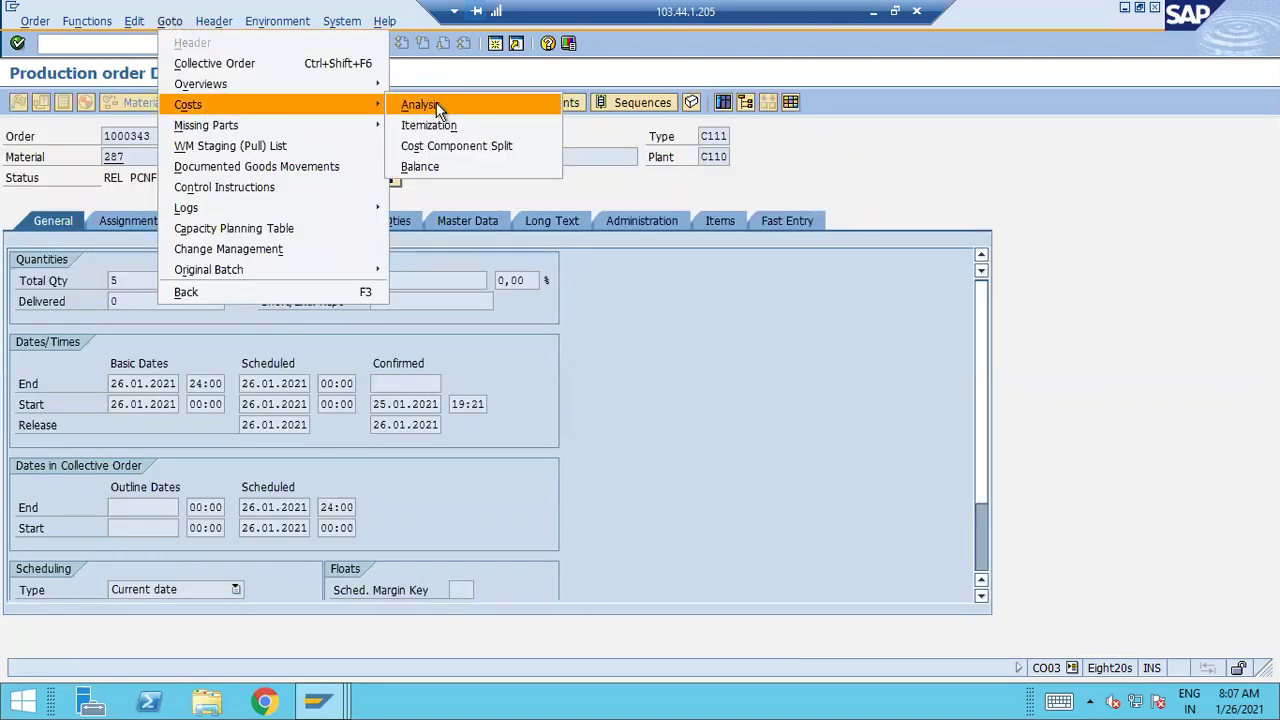
left_click(432, 104)
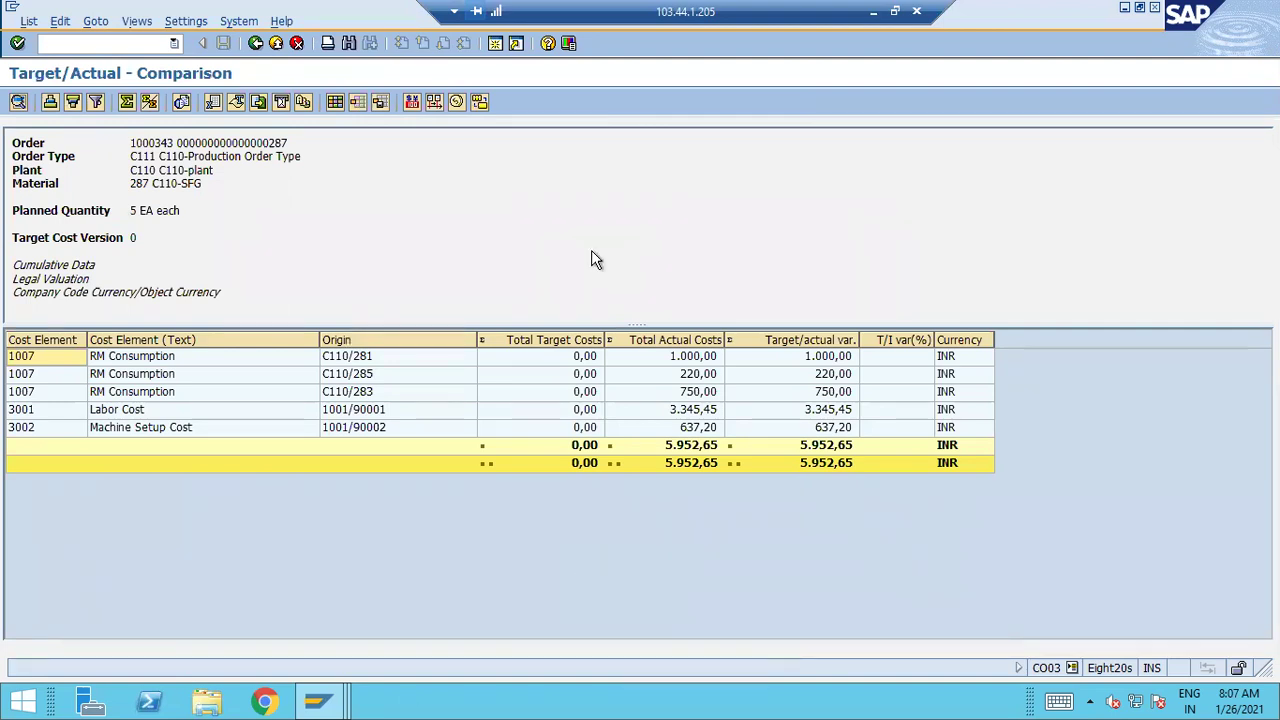
Add a Total Plan Costs column, showing 5.952,65 actual against 59,10- plan costs.
left_click(335, 102)
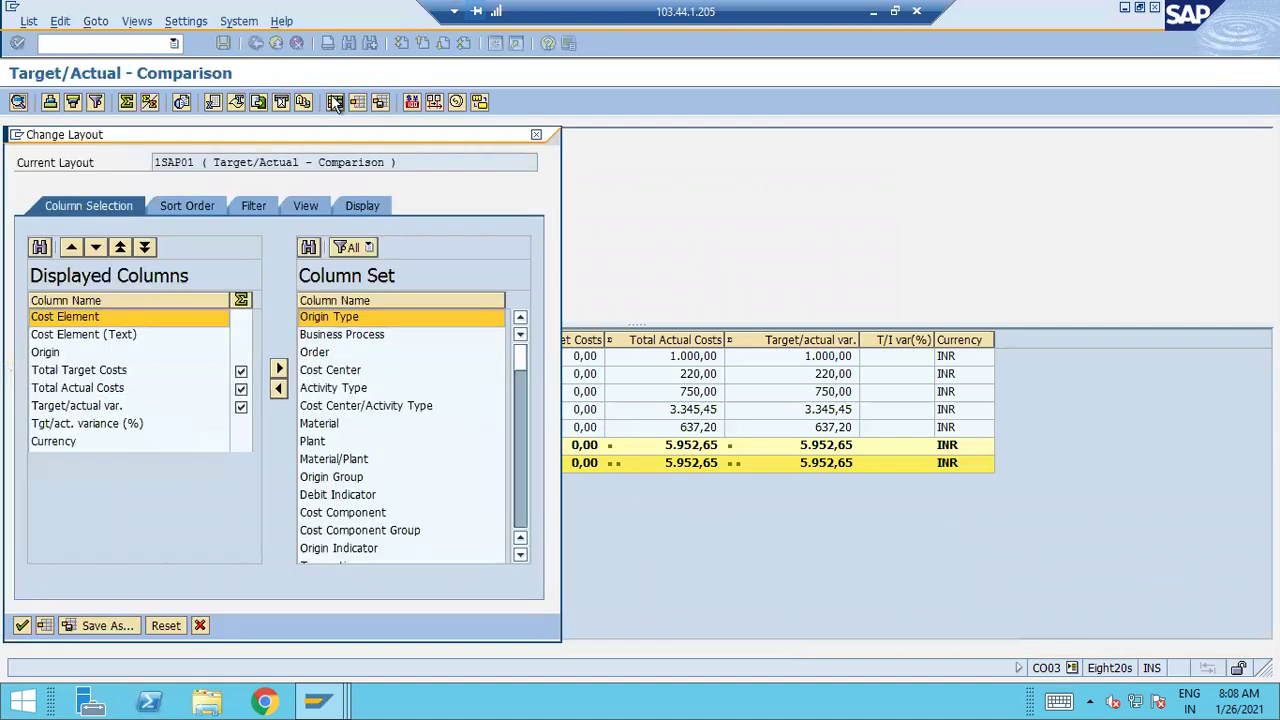
left_click(519, 554)
left_click(519, 554)
left_click(519, 554)
left_click(519, 554)
left_click(519, 554)
left_click(519, 554)
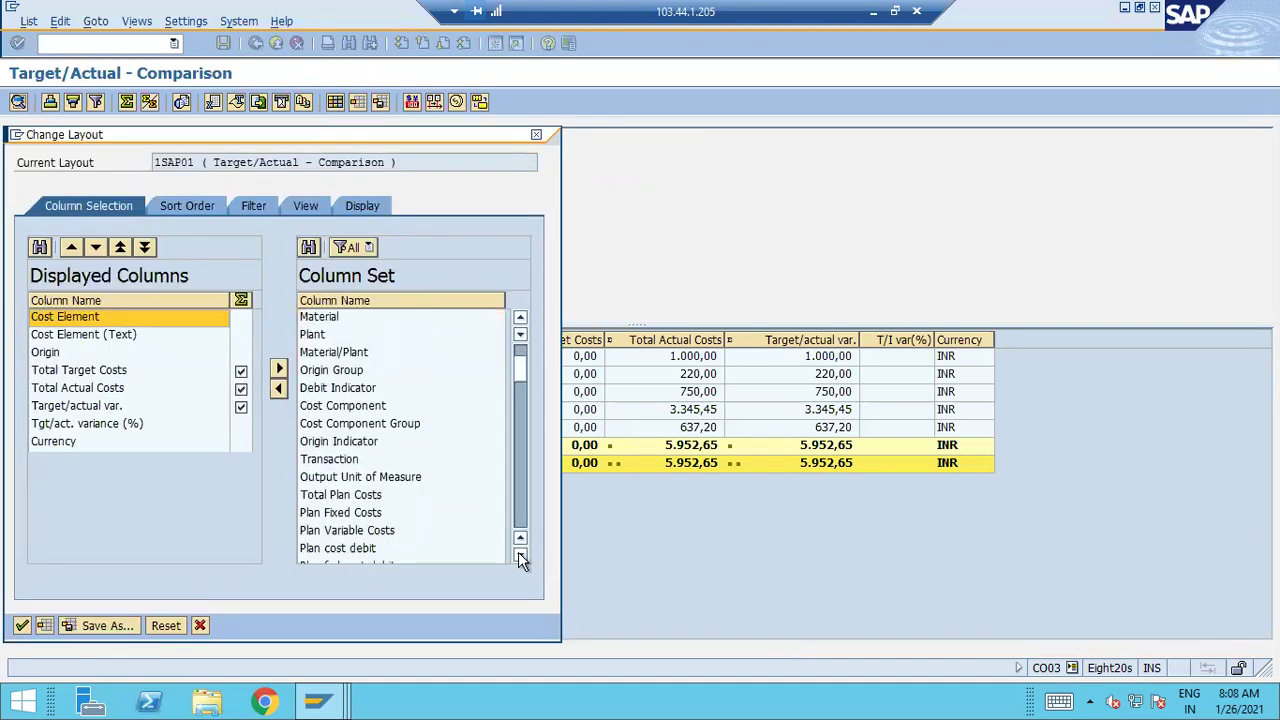
left_click(340, 494)
left_click(279, 390)
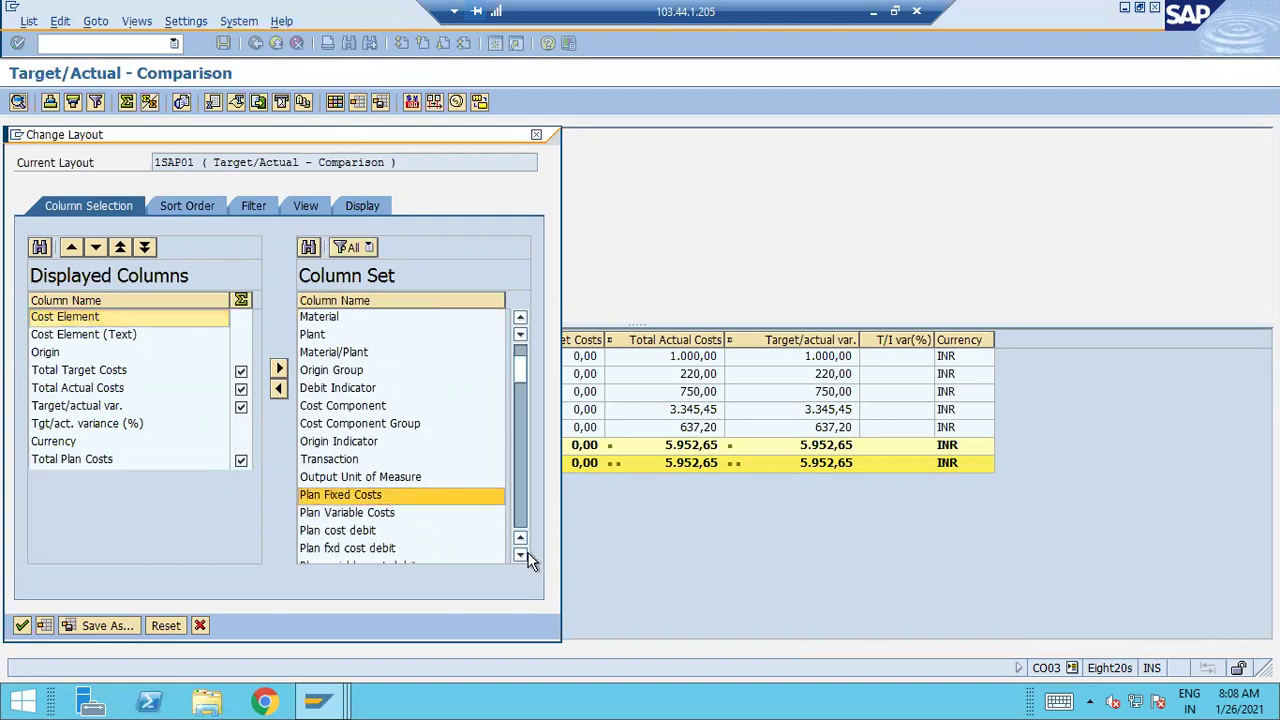
left_click(22, 625)
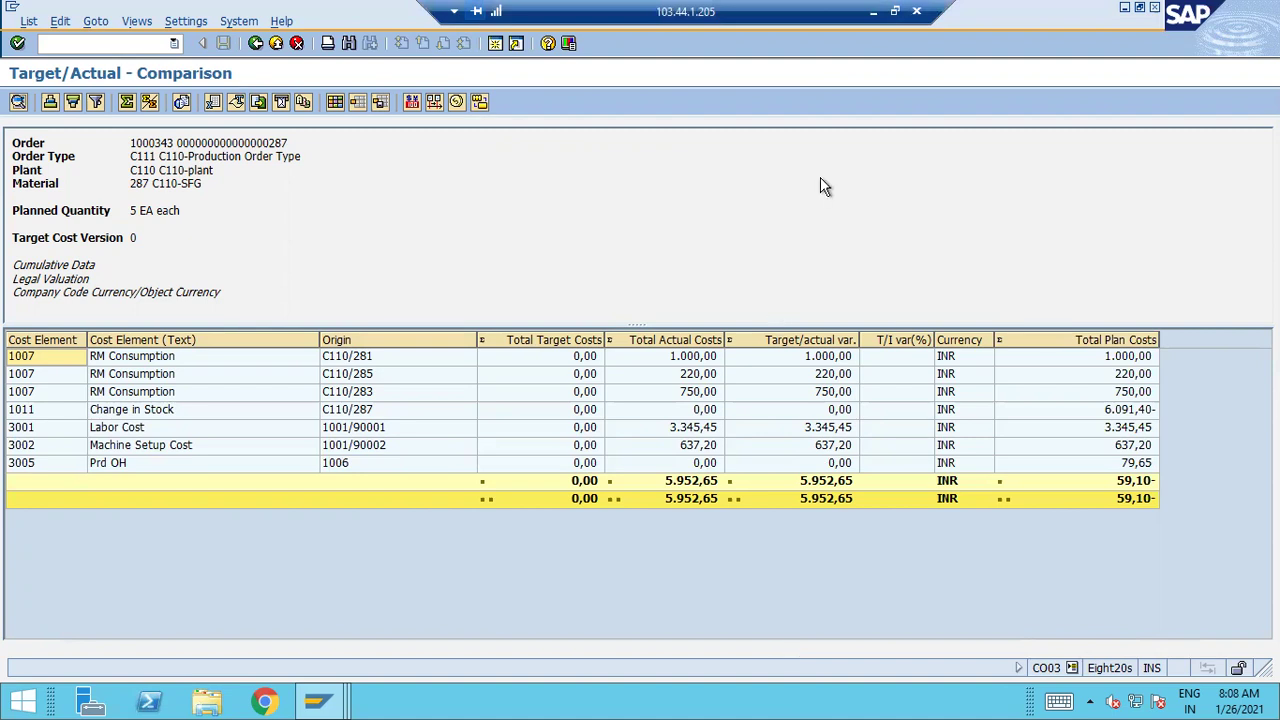
key("ctrl+alt+Break")
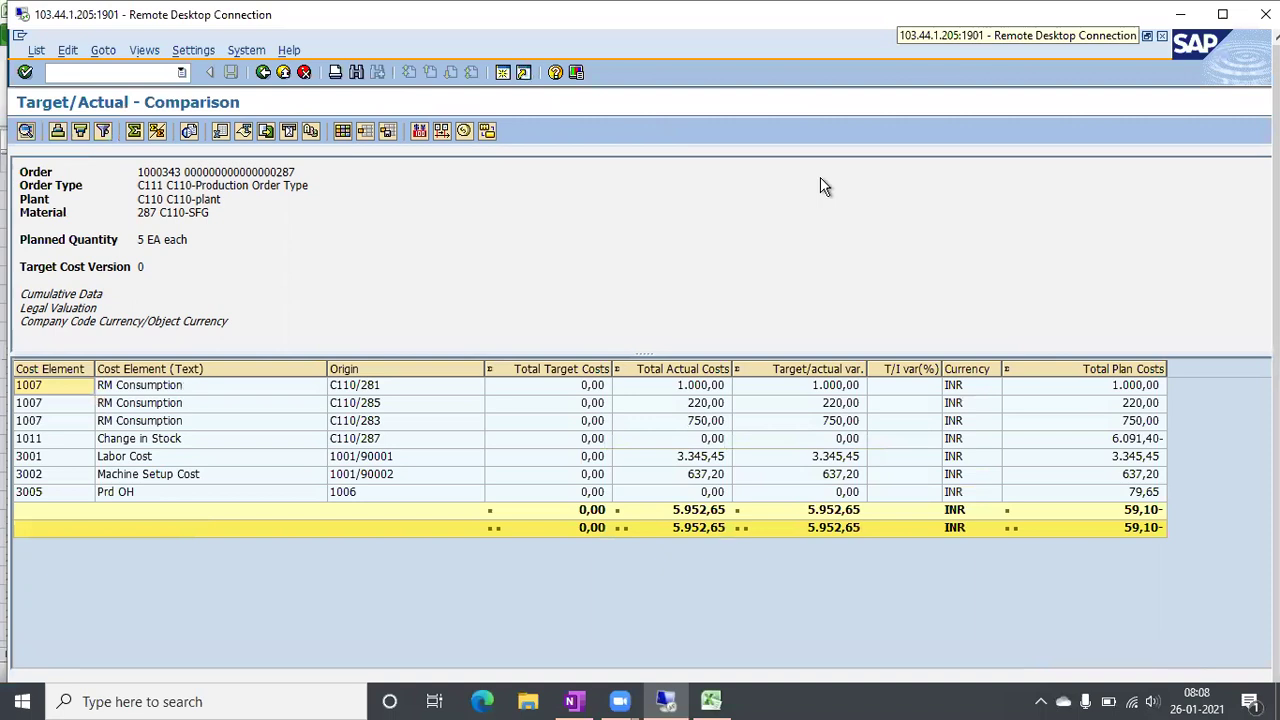
Type an order-number note in OneNote and paste the order 1000343 cost report screenshot below it.
left_click(578, 700)
scroll(426, 366, "down", 5)
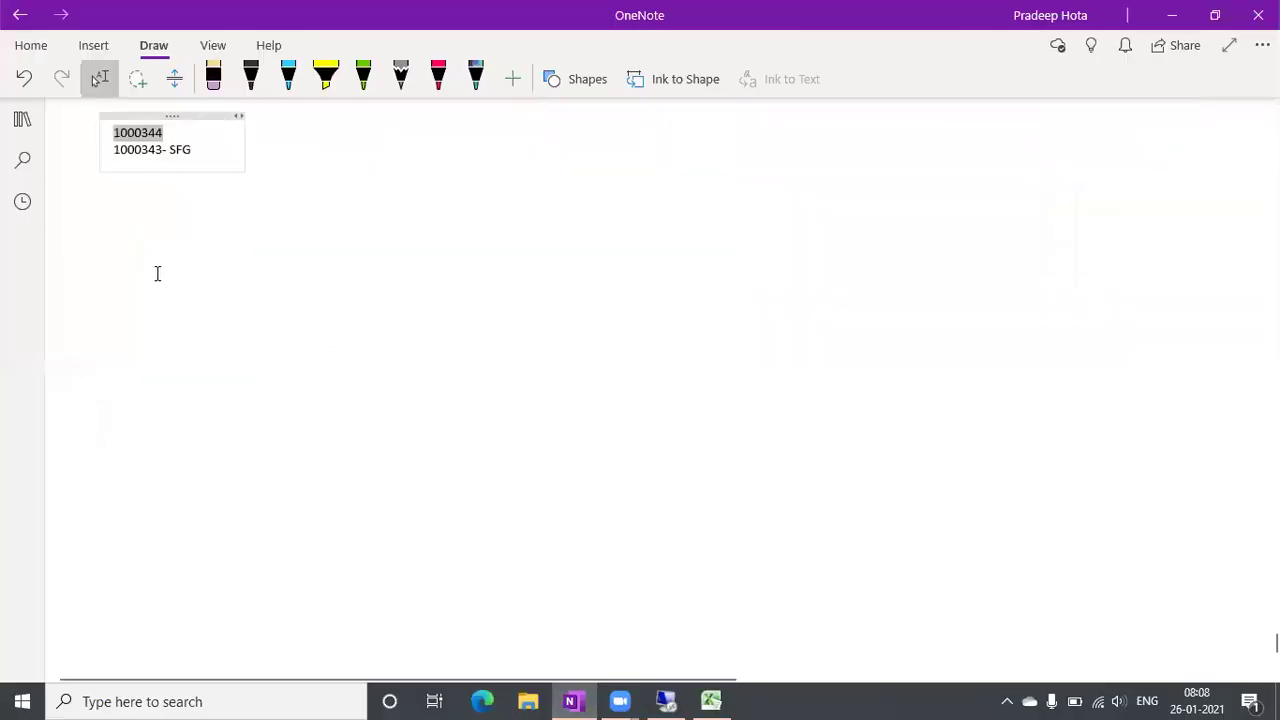
type("10000")
key("BackSpace")
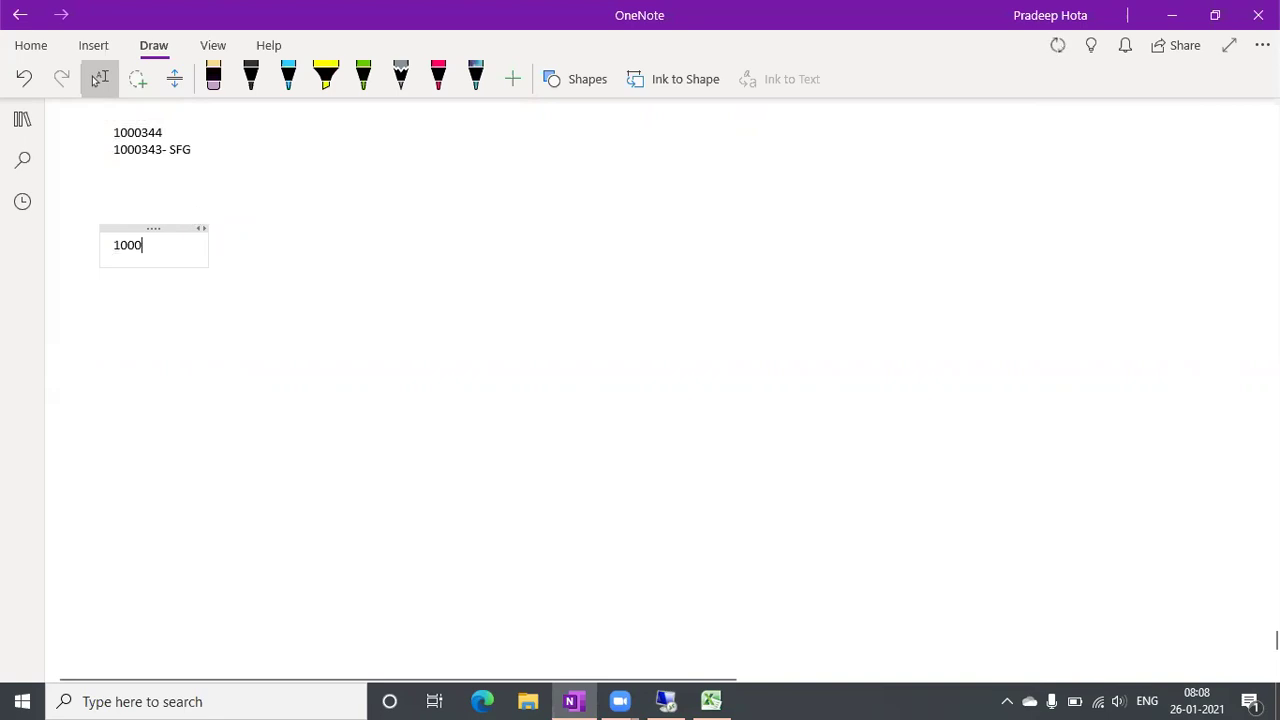
type("344")
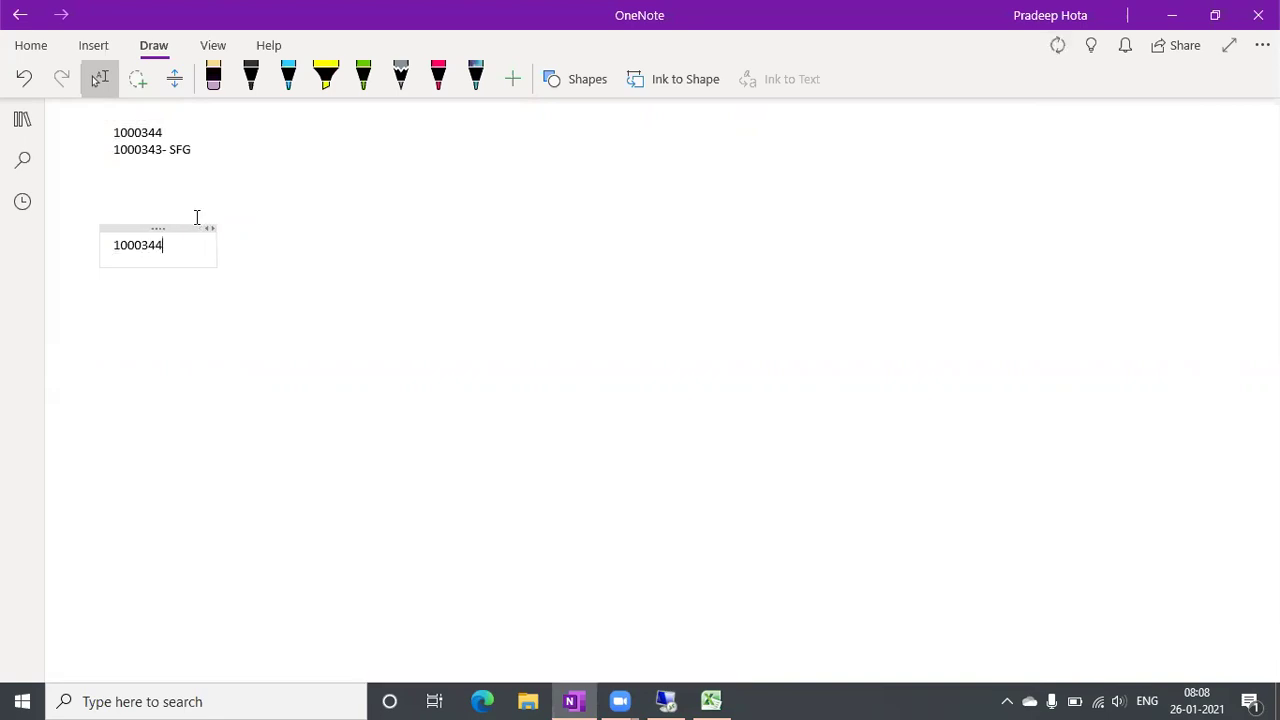
left_click(225, 307)
left_click(109, 284)
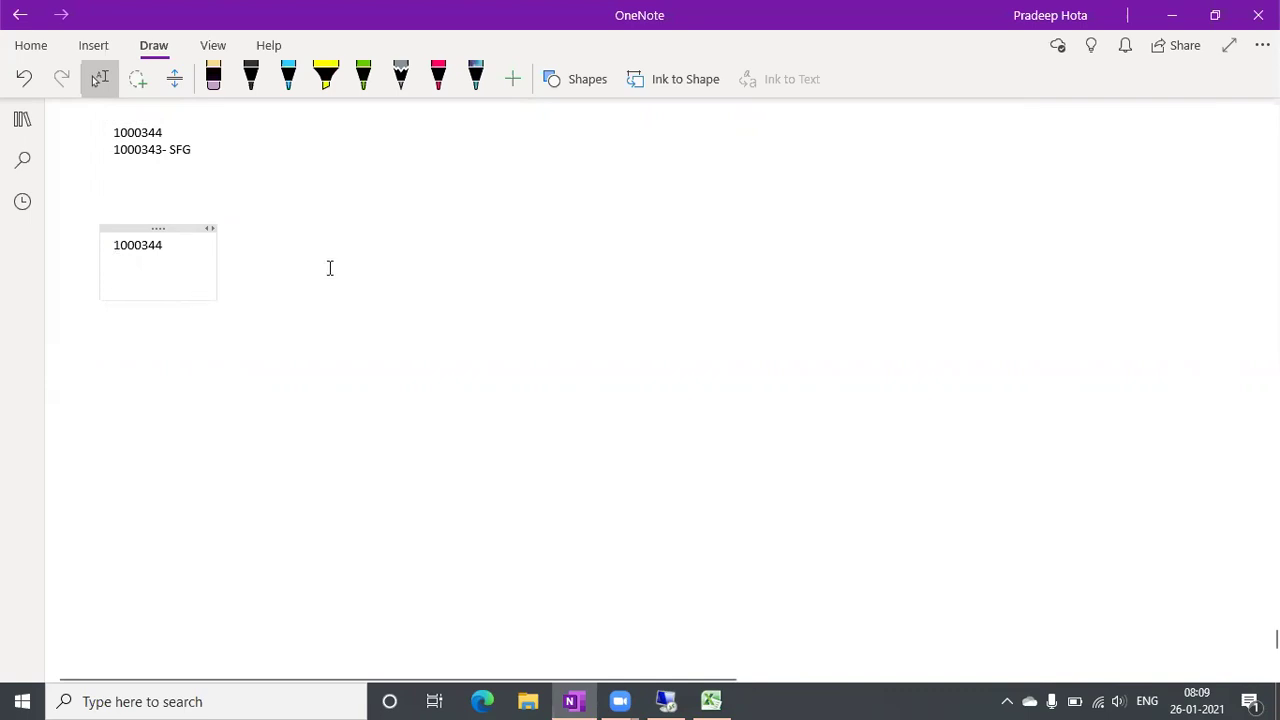
key("ctrl+v")
Add a new 1000344 label beneath the screenshot and return to SAP.
scroll(520, 355, "up", 5)
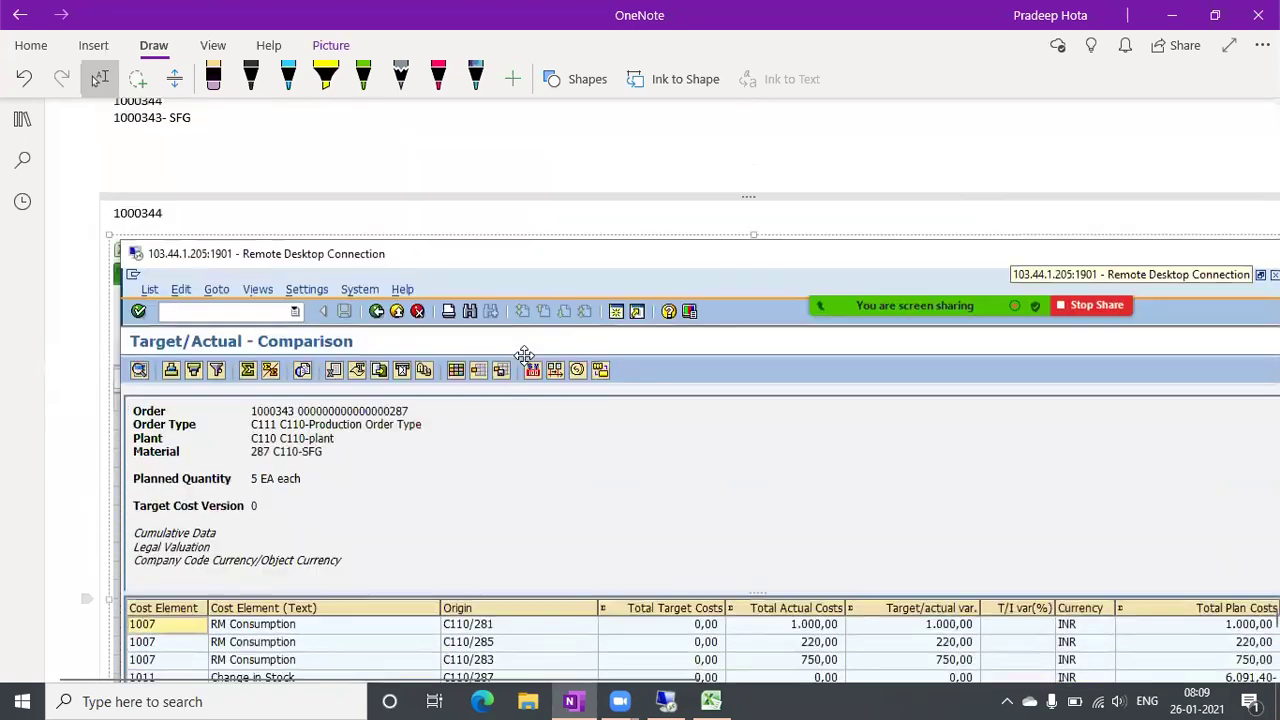
scroll(248, 286, "down", 8)
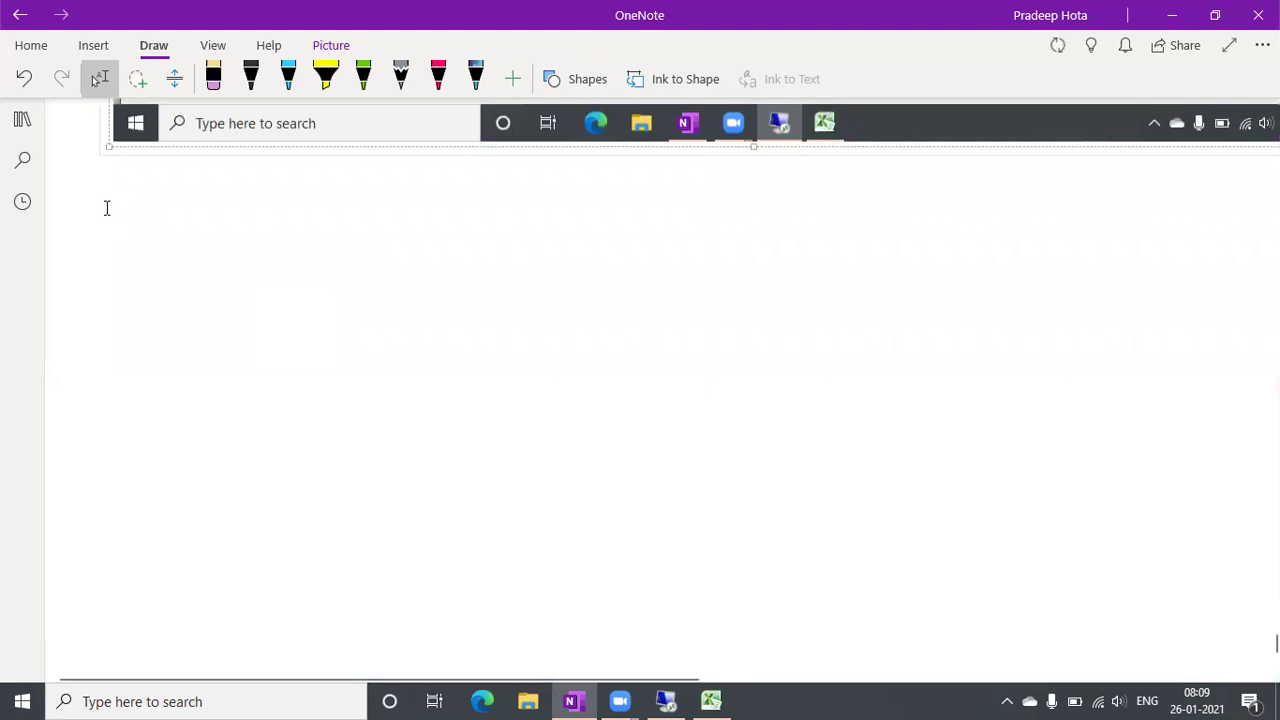
type("1000")
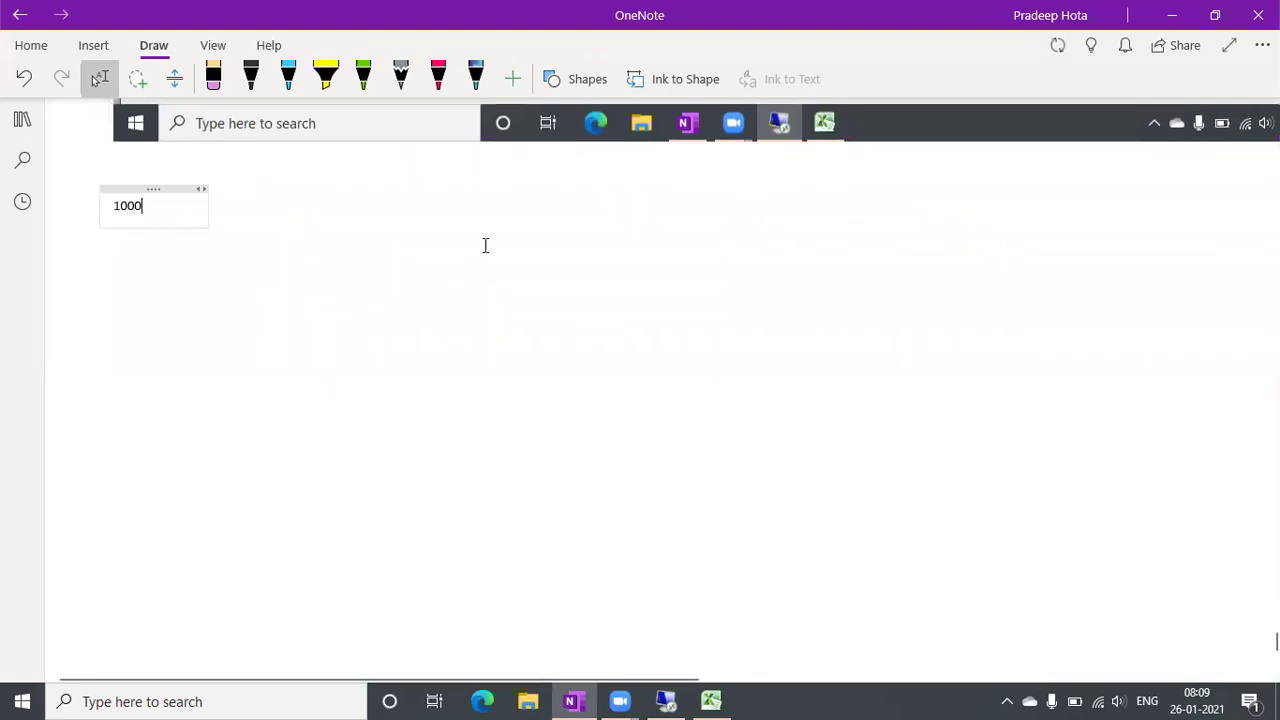
type("344")
left_click(476, 318)
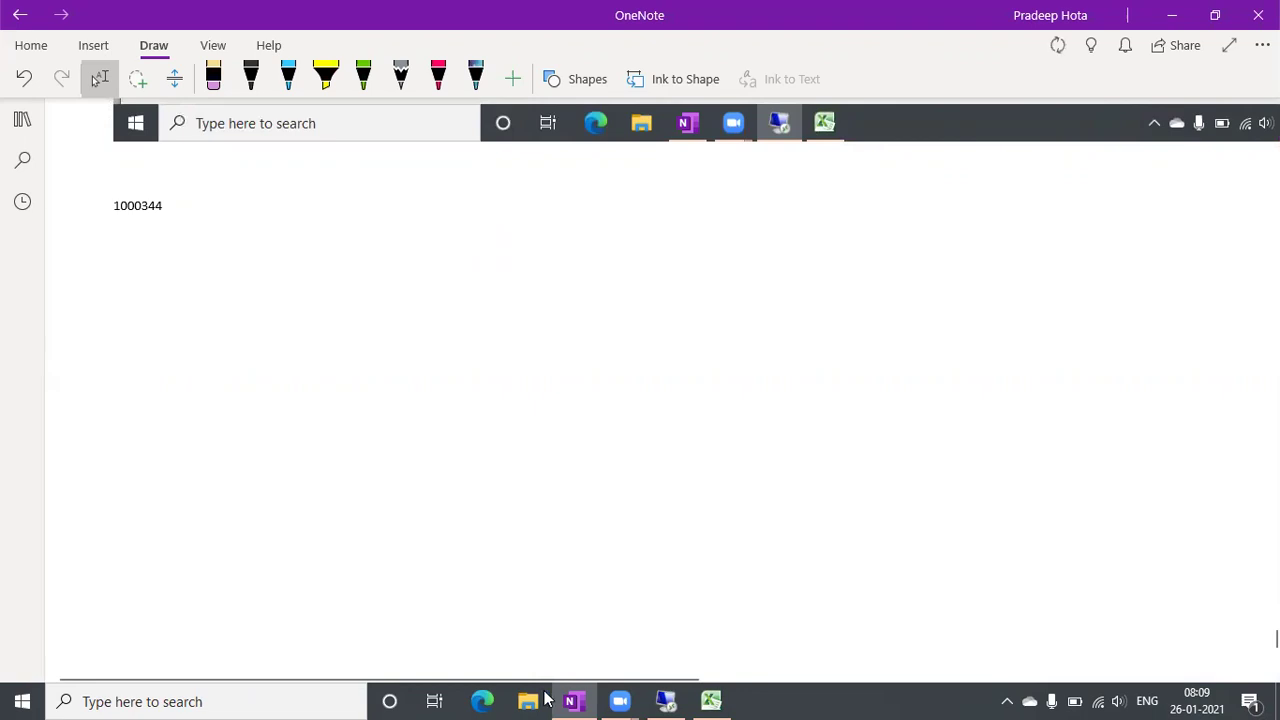
left_click(684, 699)
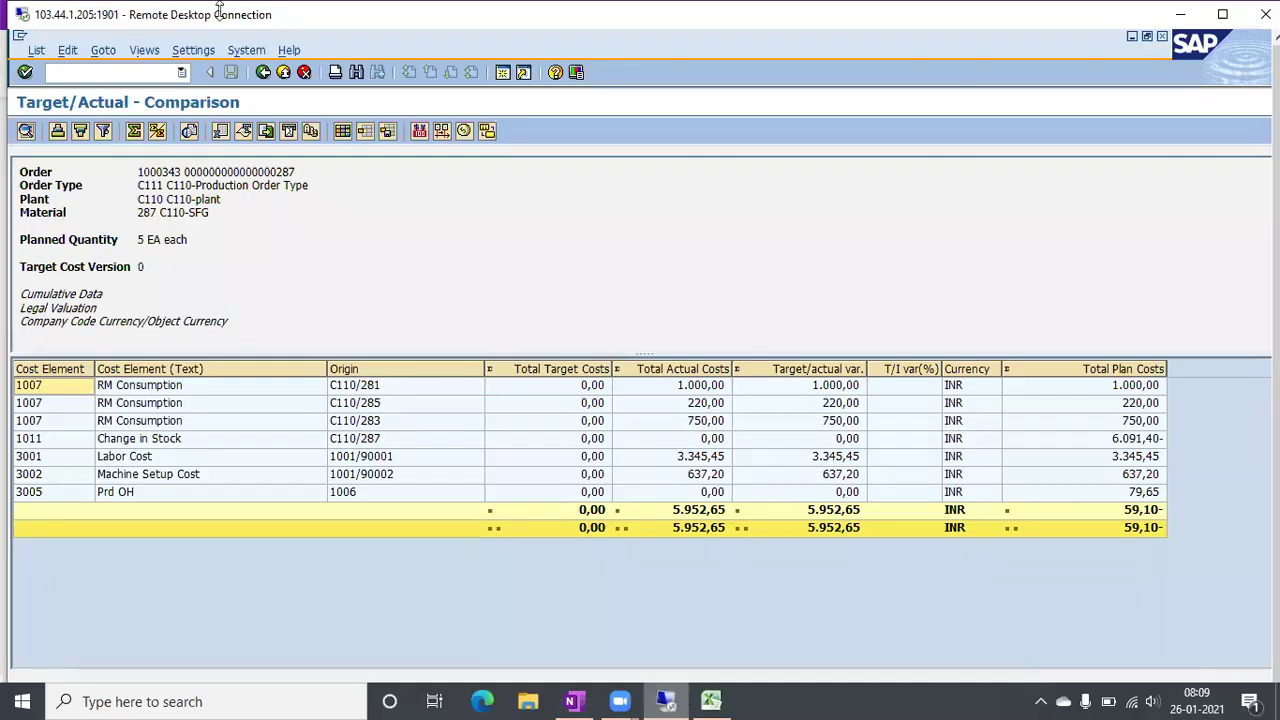
Open order 1000344 from the collective order overview and display its target/actual cost analysis.
left_click(261, 74)
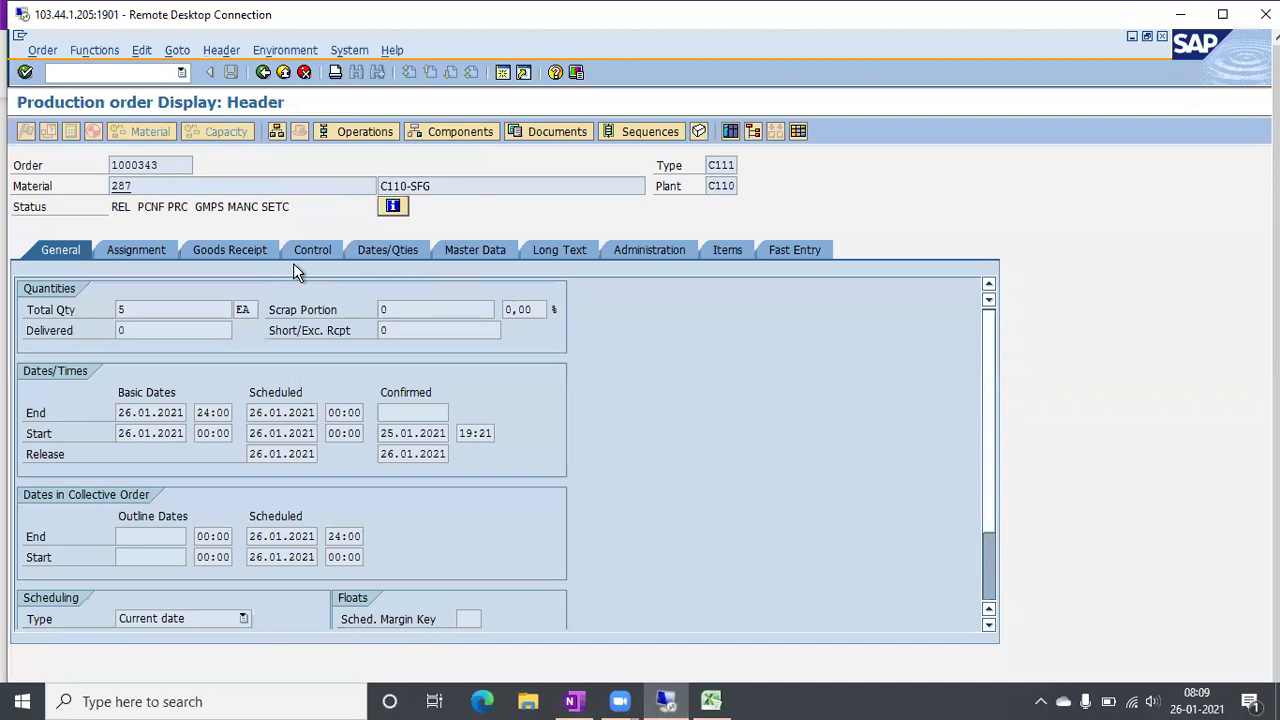
key("F3")
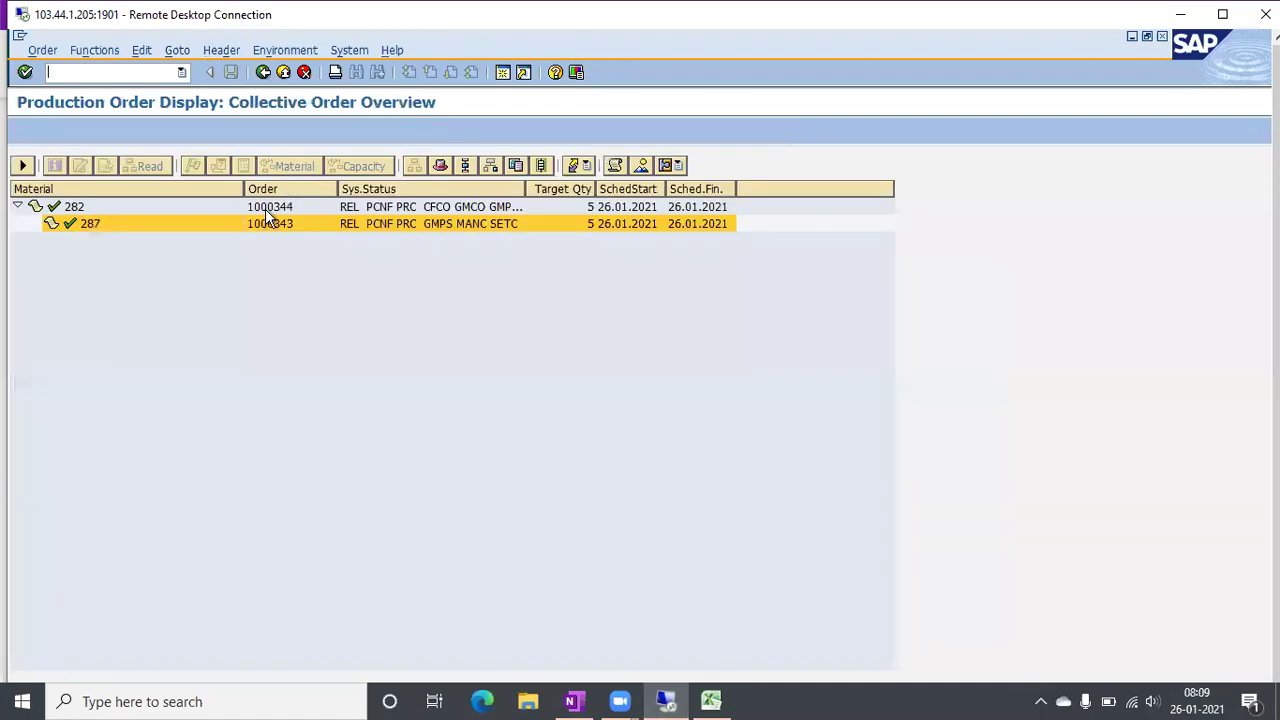
double_click(268, 214)
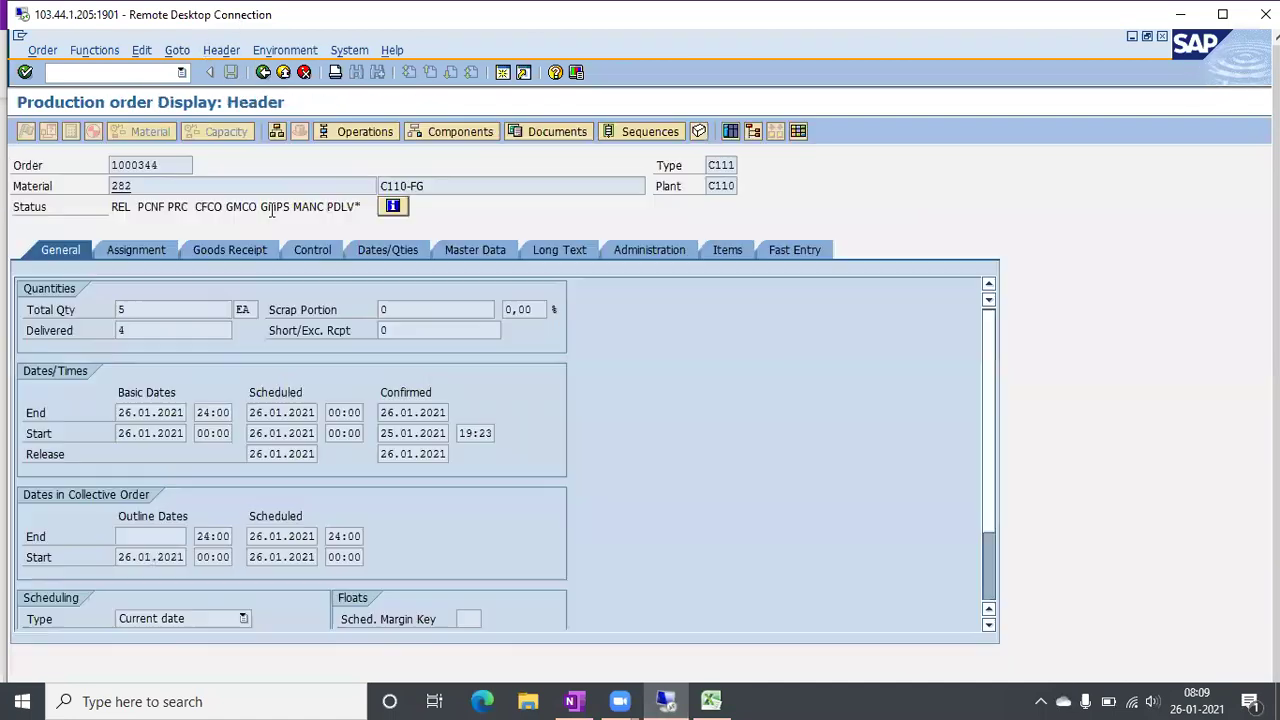
left_click(178, 52)
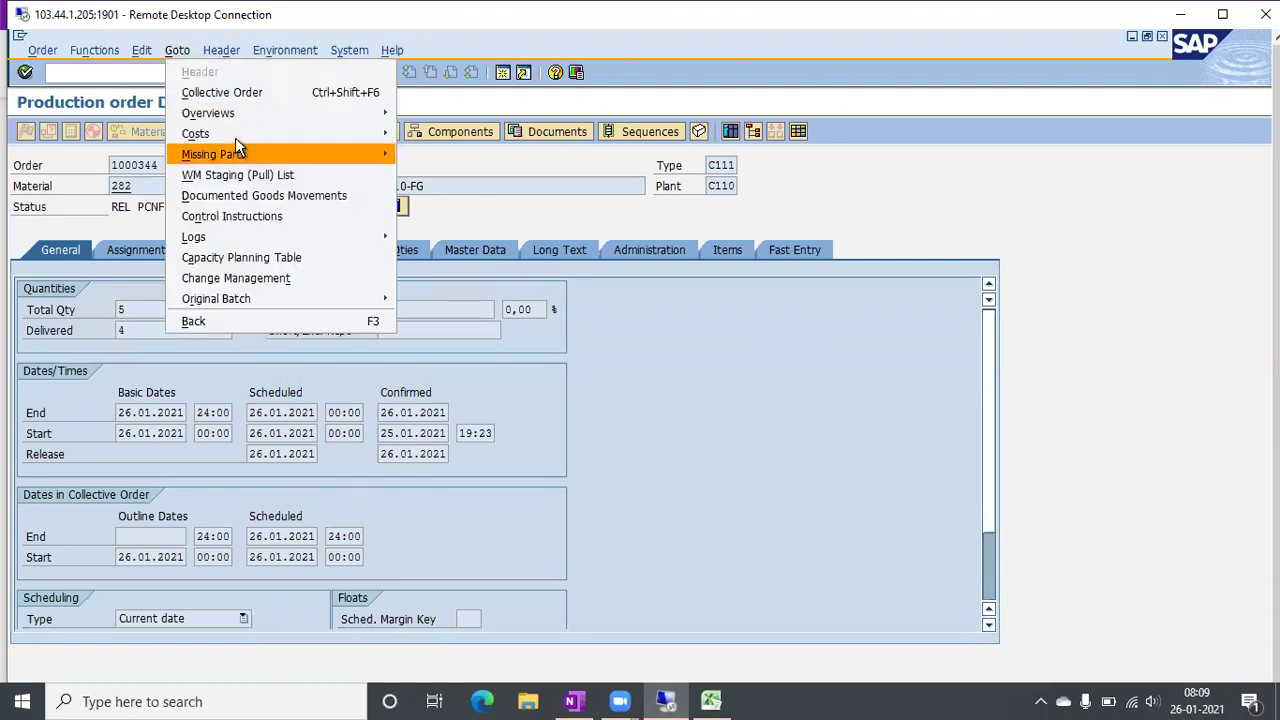
mouse_move(235, 135)
left_click(451, 132)
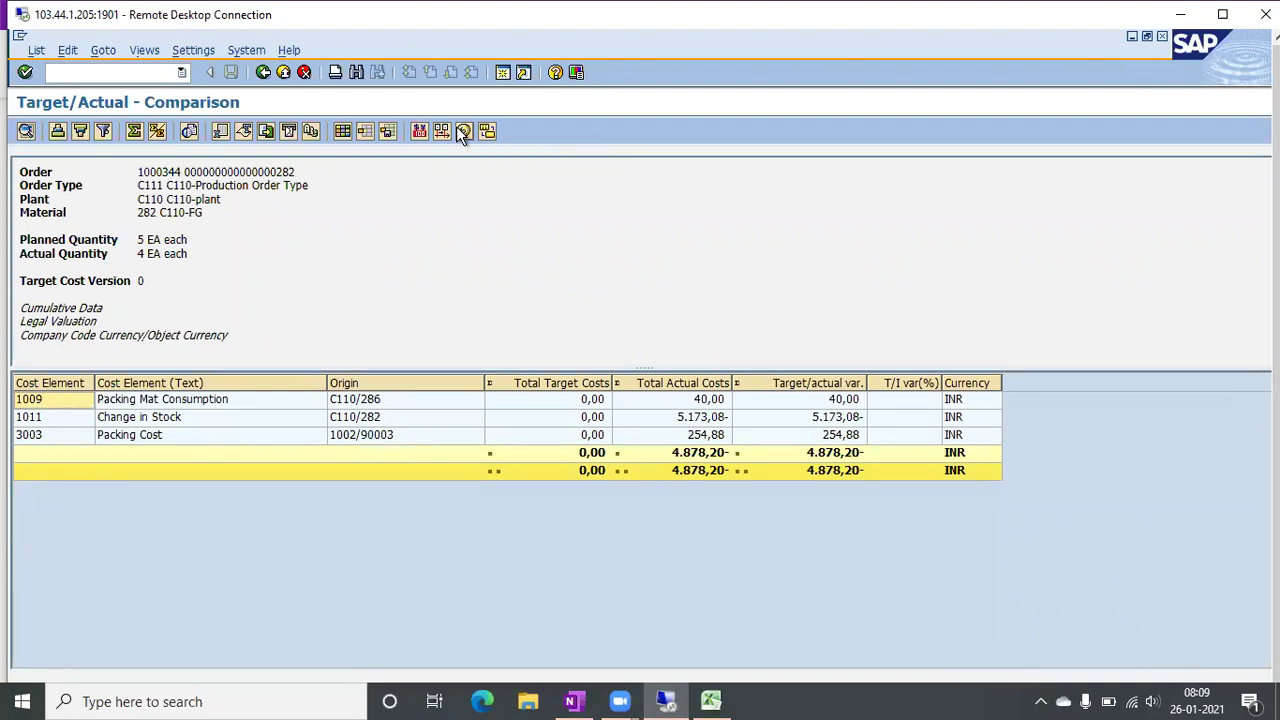
left_click(571, 701)
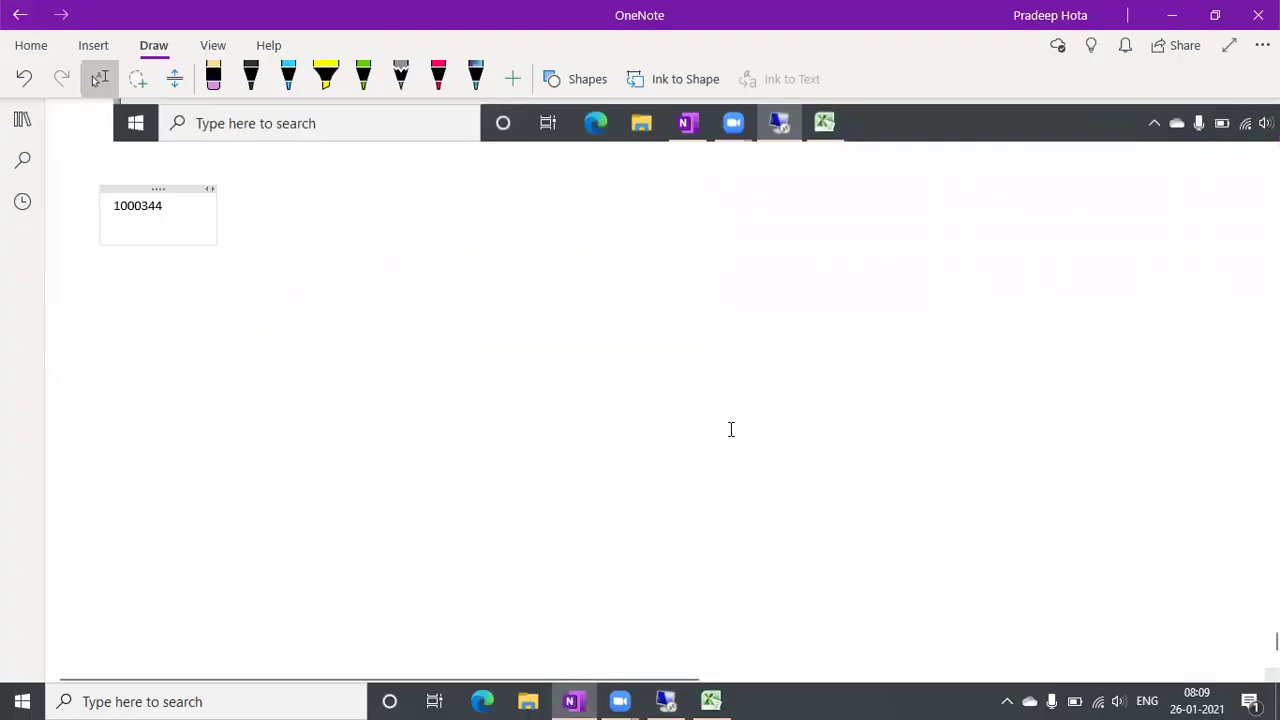
Paste the order 1000344 cost report screenshot under its label and return to SAP.
key("ctrl+v")
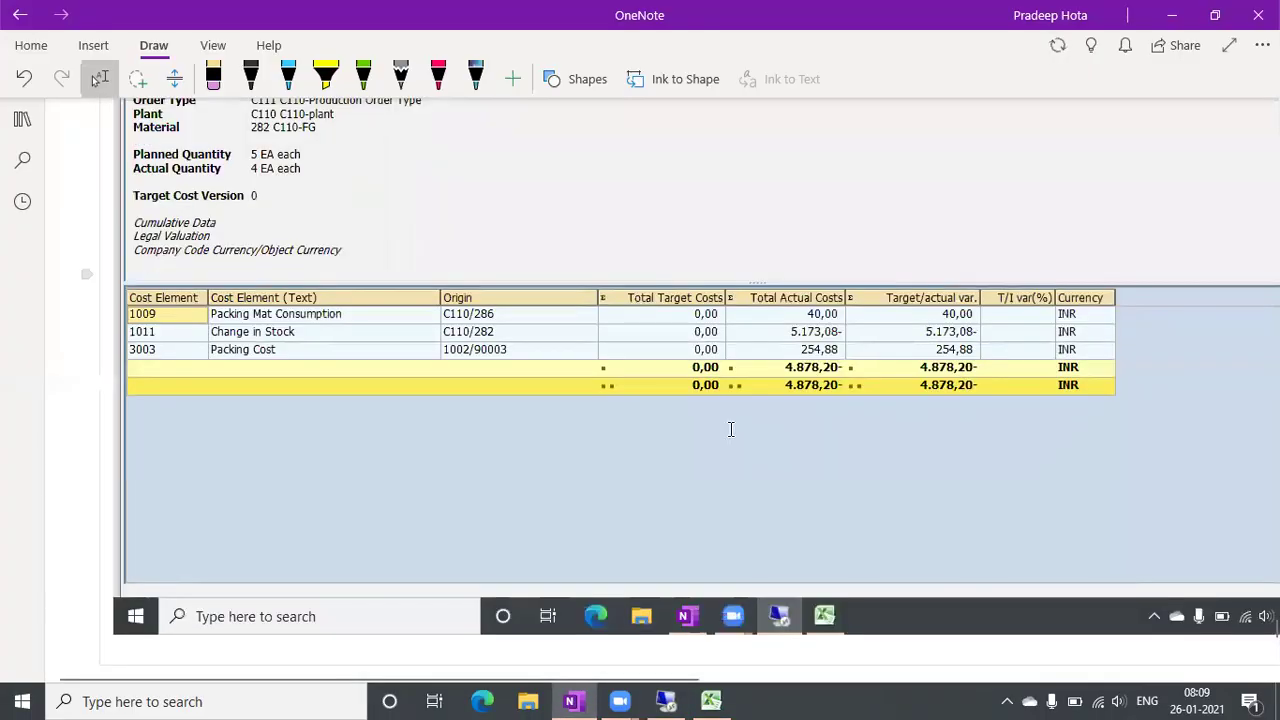
left_click(666, 701)
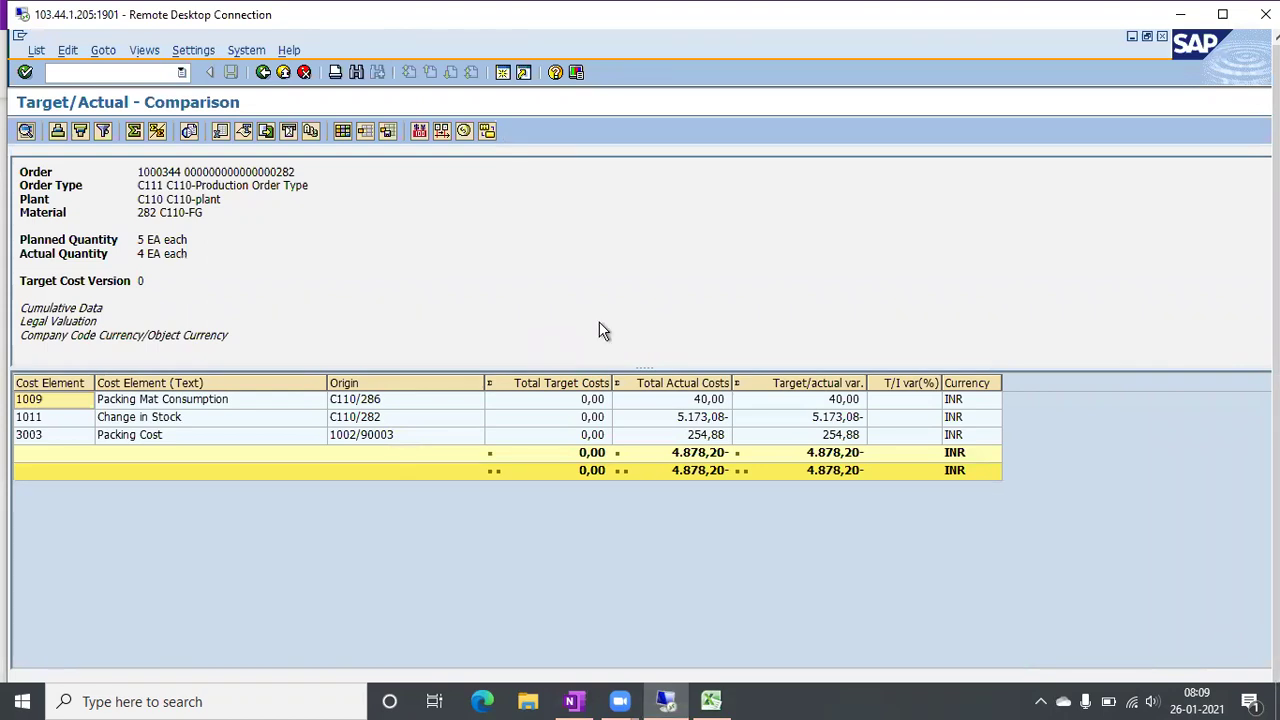
Return the SAP session to full screen and start the FB03 display document transaction.
left_click(1222, 14)
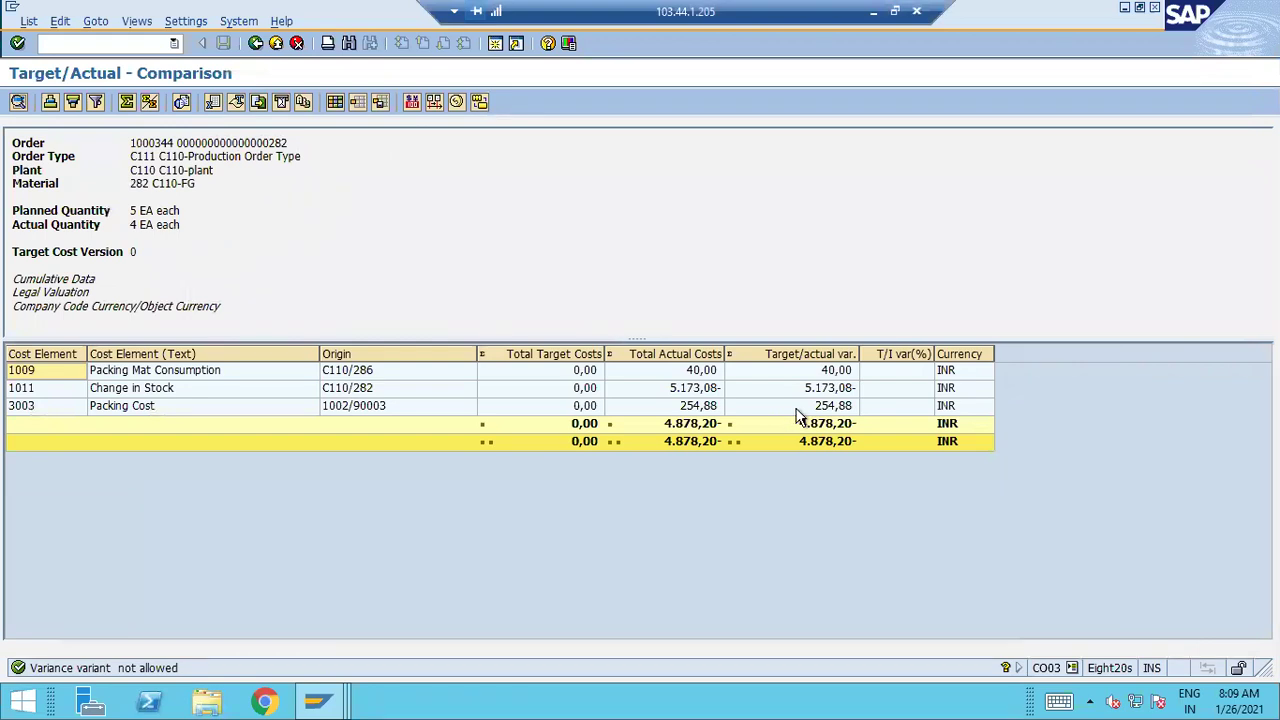
mouse_move(337, 703)
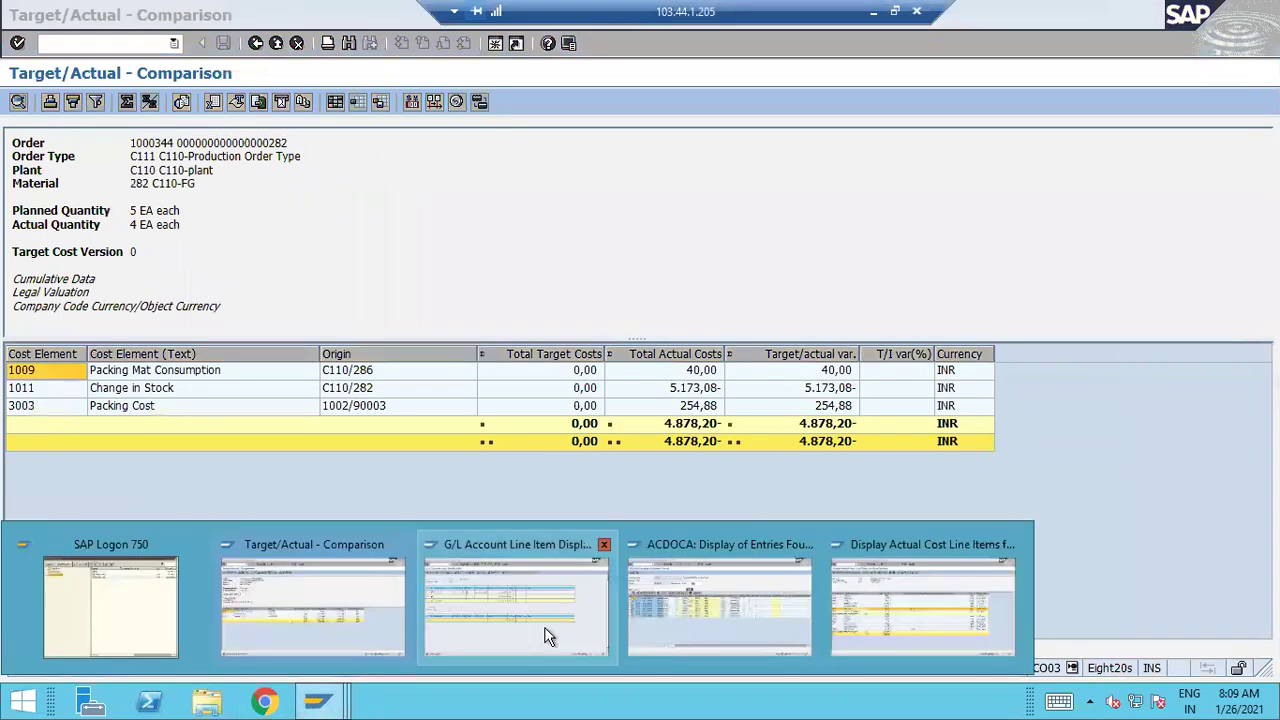
mouse_move(825, 542)
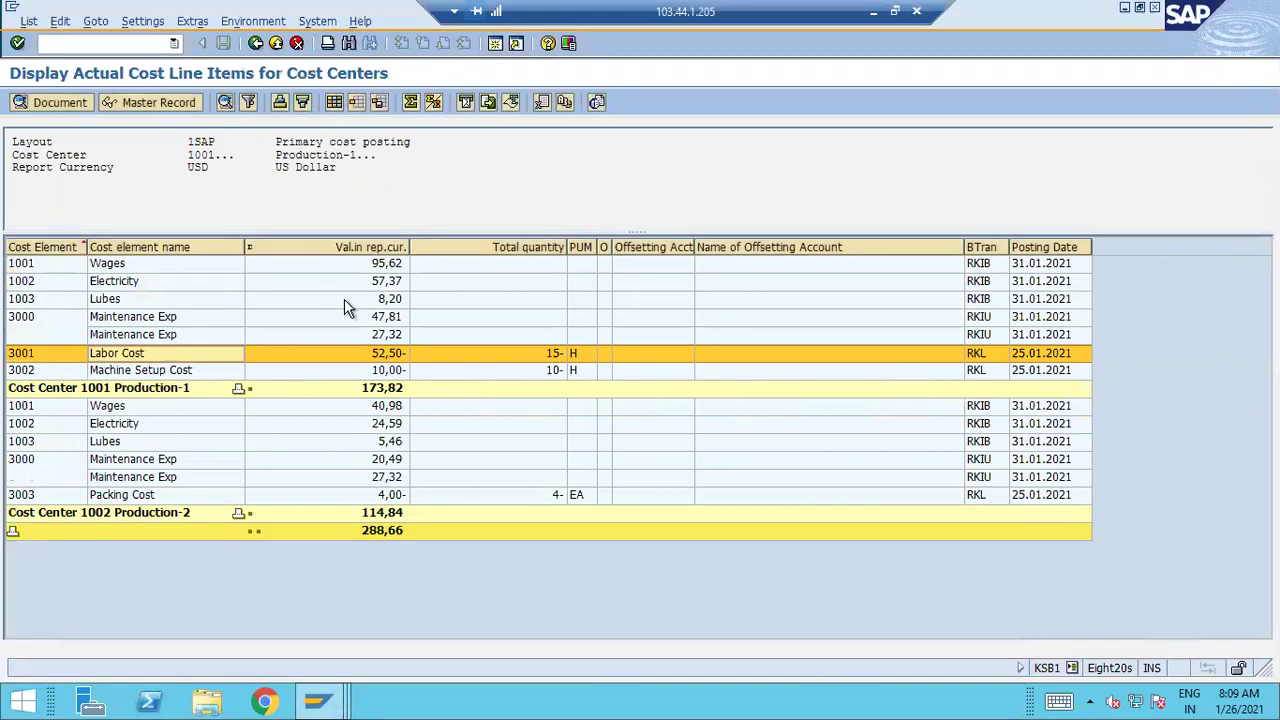
left_click(112, 43)
type("/NFB03")
key("Return")
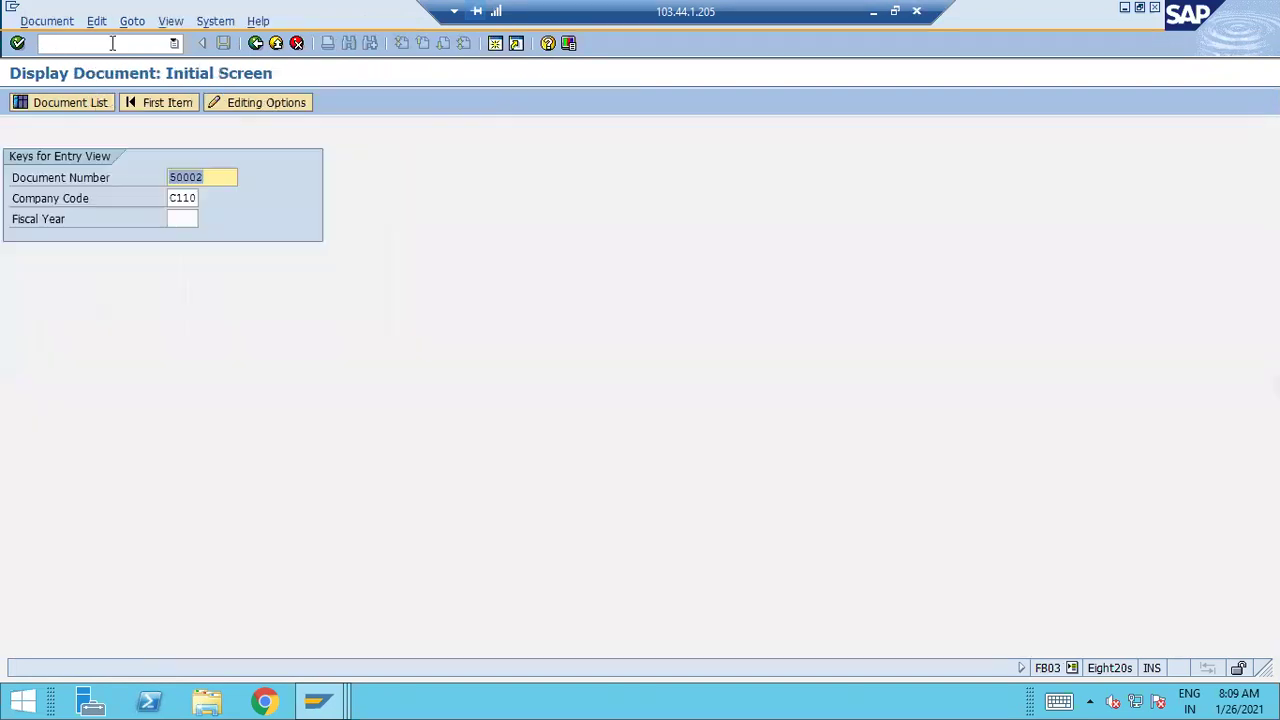
List document type CO documents (20000 to 20010) and select document 20009.
key("F5")
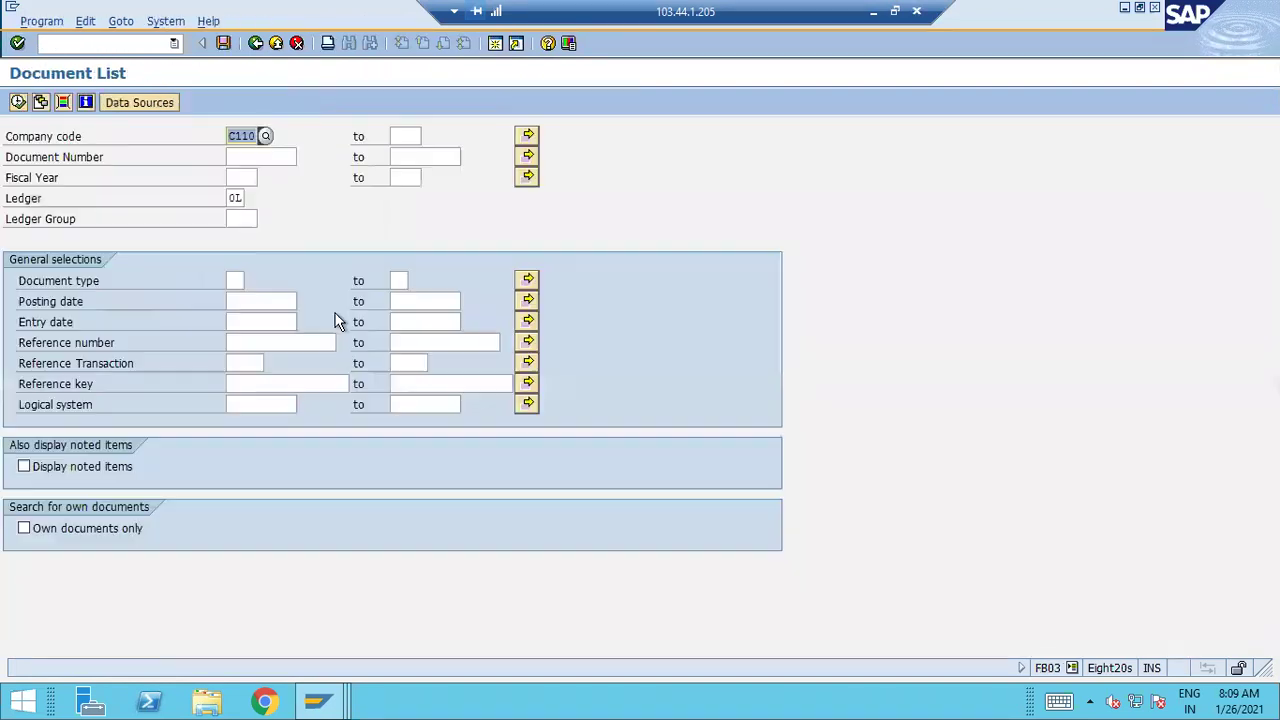
type("CO")
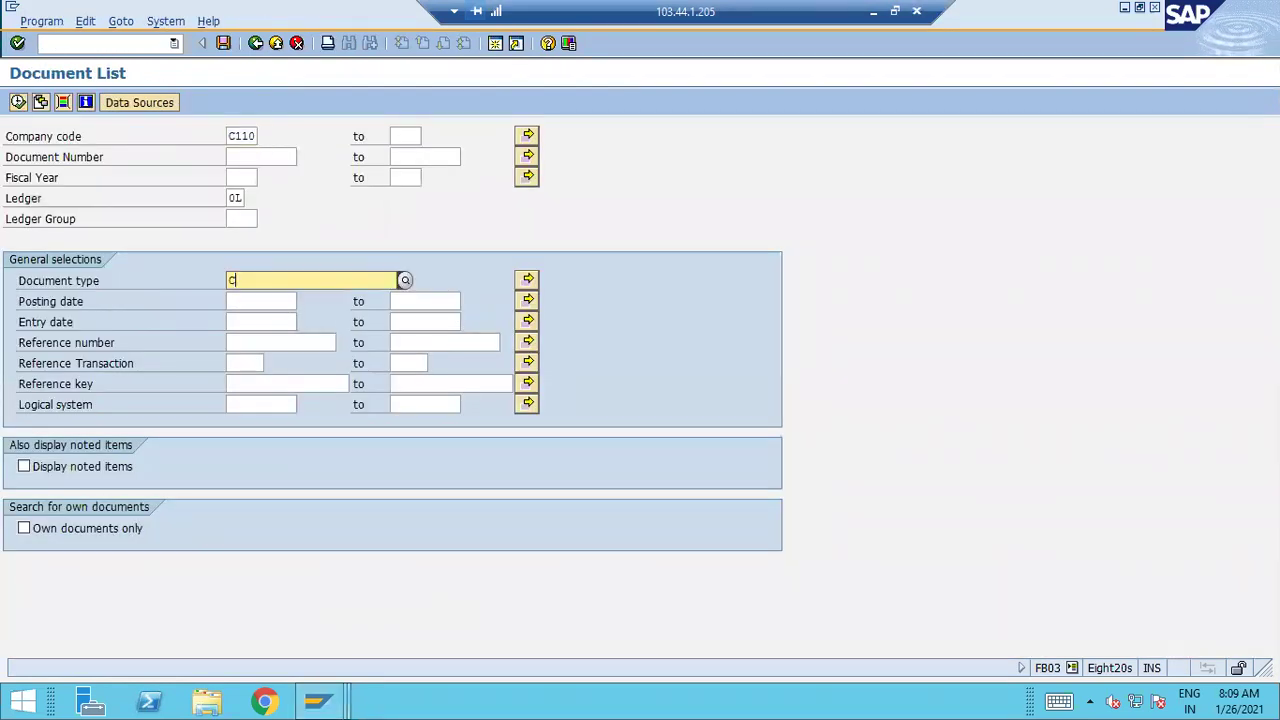
left_click(290, 318)
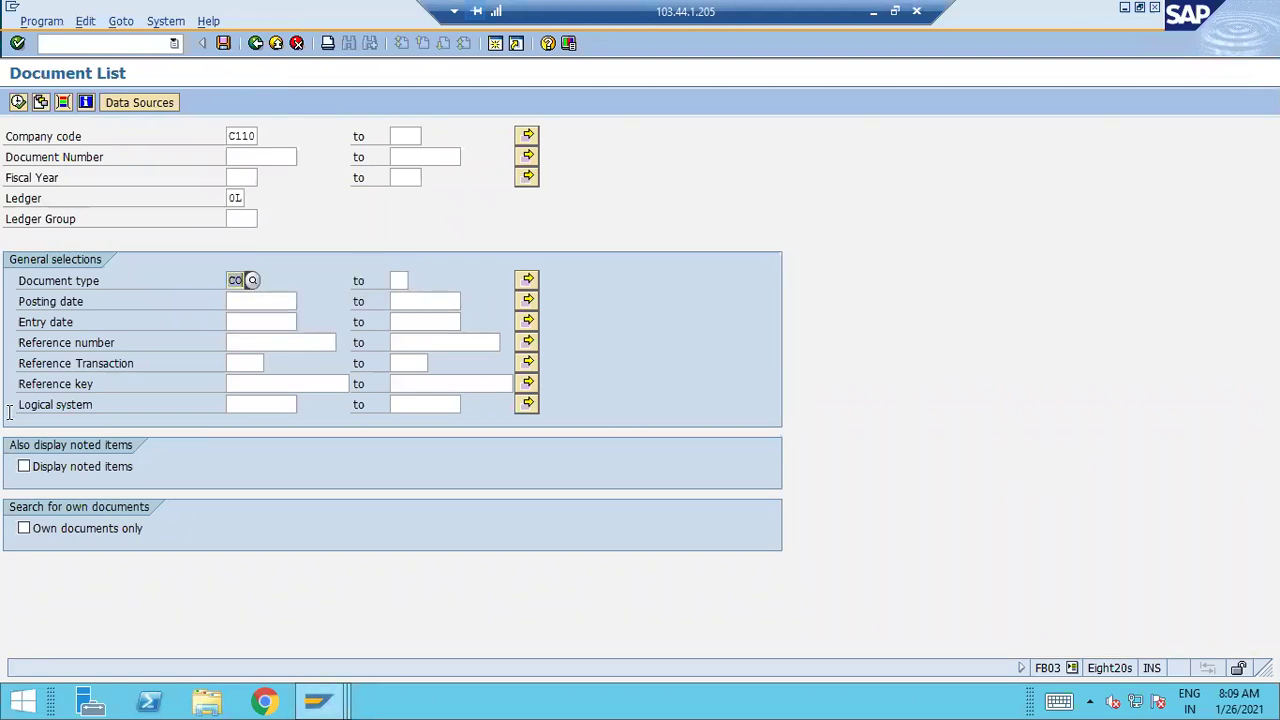
left_click(16, 106)
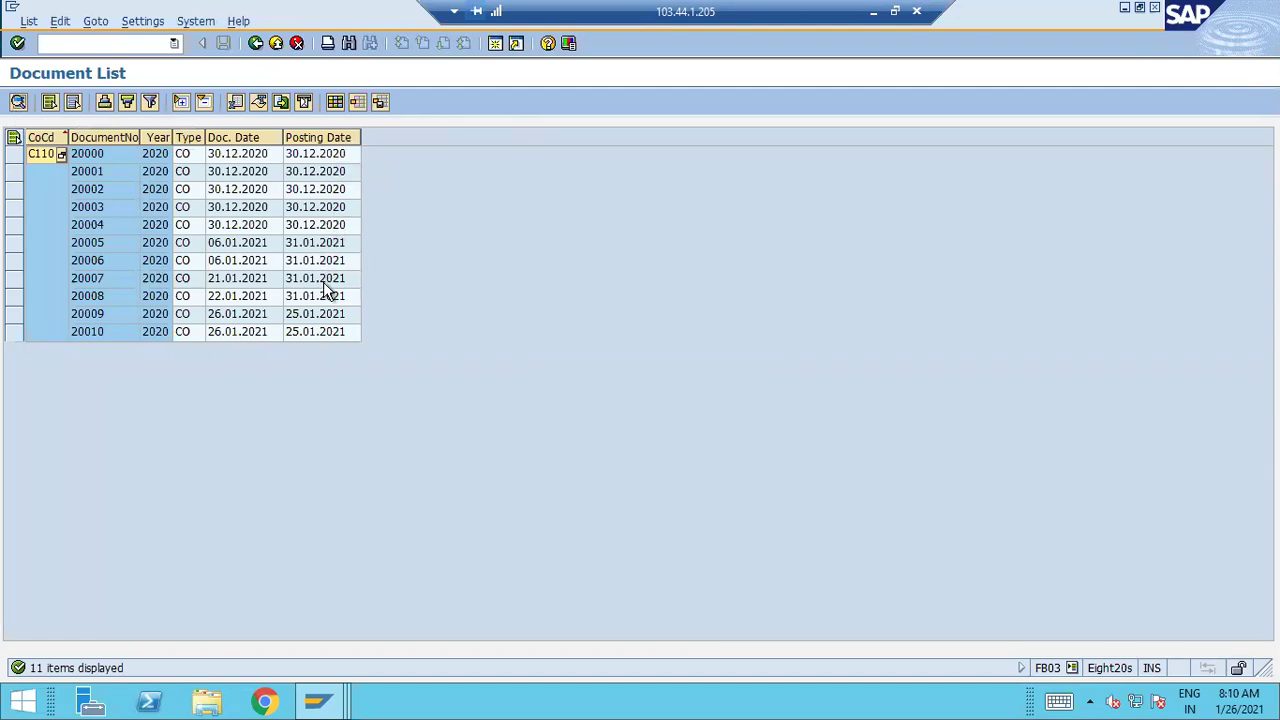
left_click(100, 315)
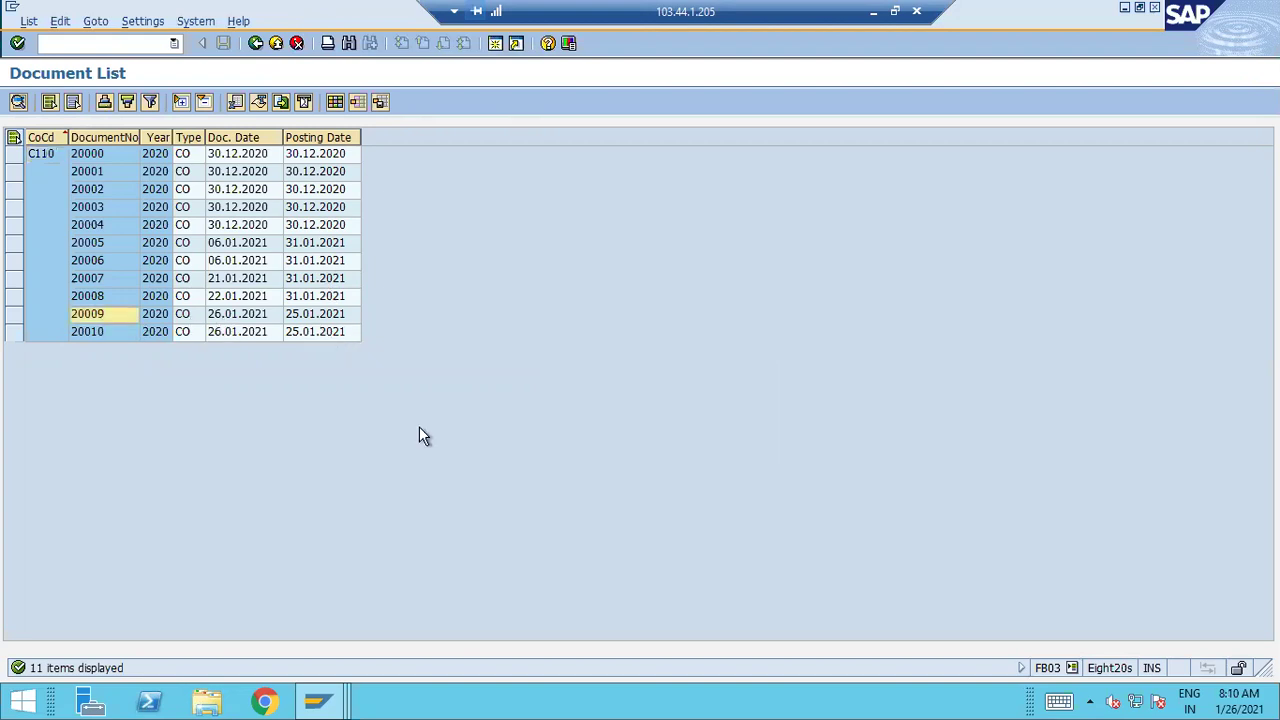
Change the ACDOCA document number range to 20009–20010 and run the query.
mouse_move(318, 700)
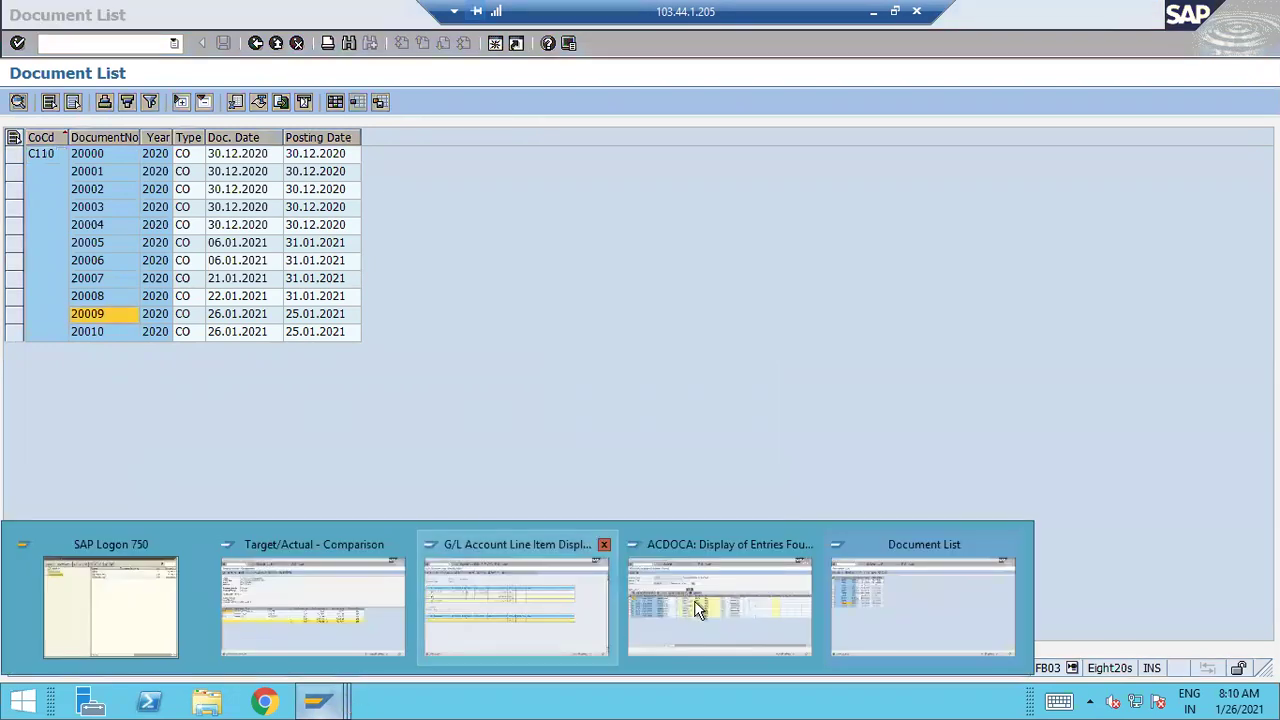
left_click(727, 617)
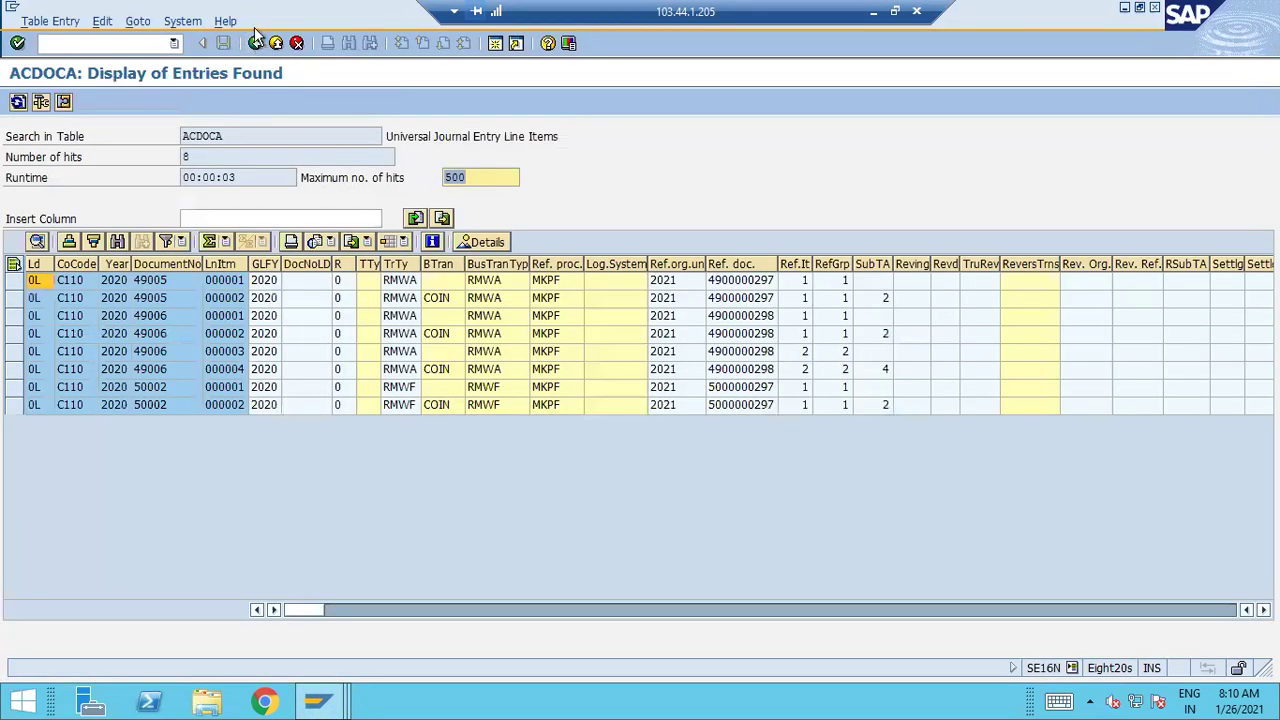
left_click(256, 42)
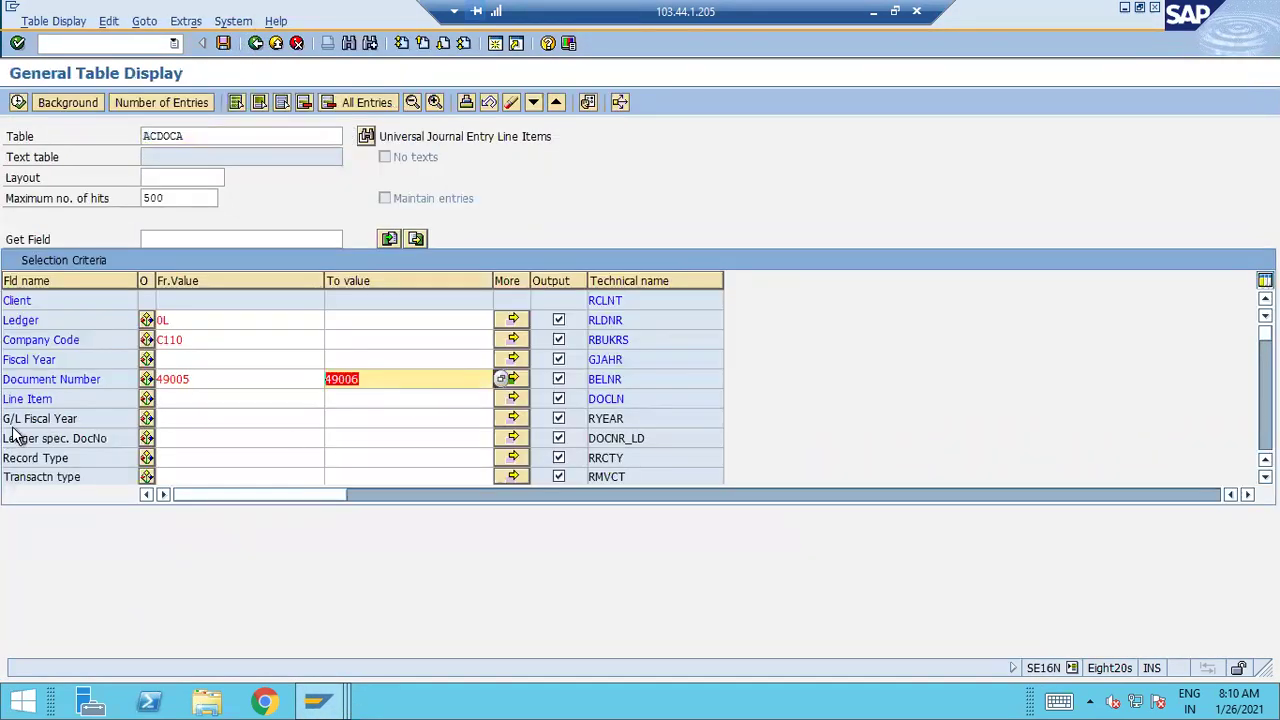
key("Delete")
key("shift+Tab")
key("Delete")
type("20009")
key("Tab")
key("alt+Tab")
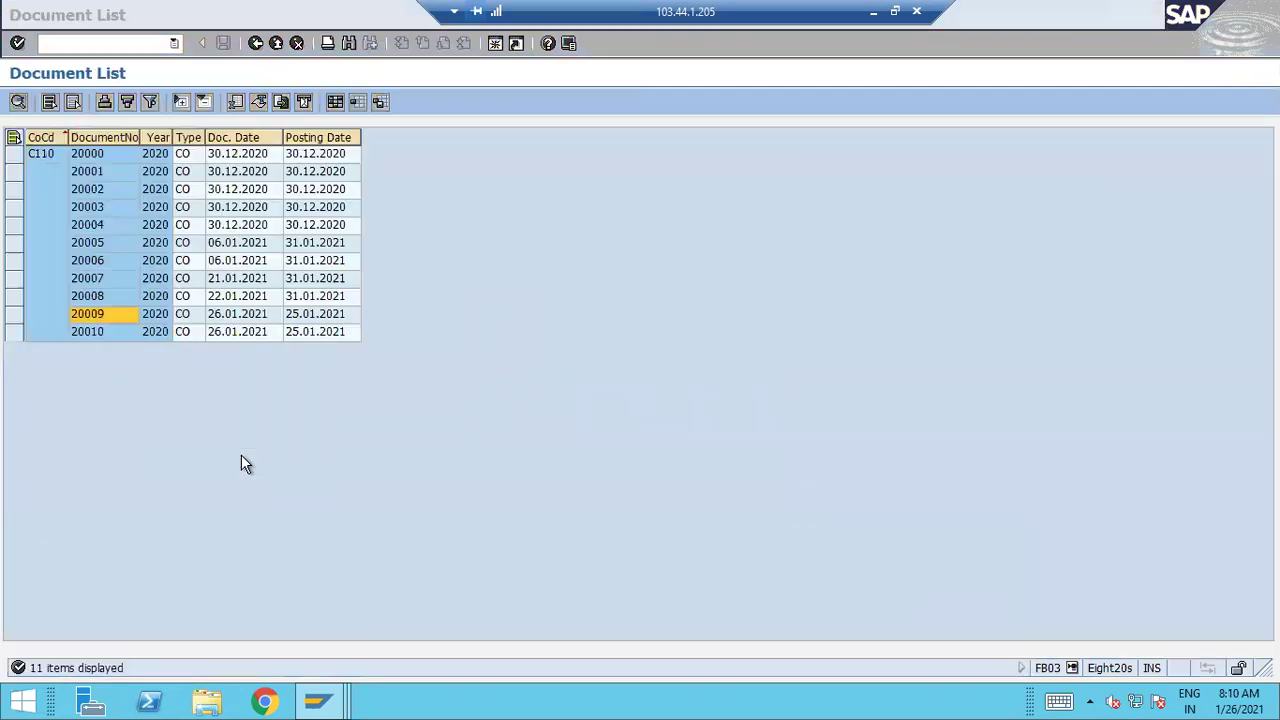
key("alt+Tab")
type("20010")
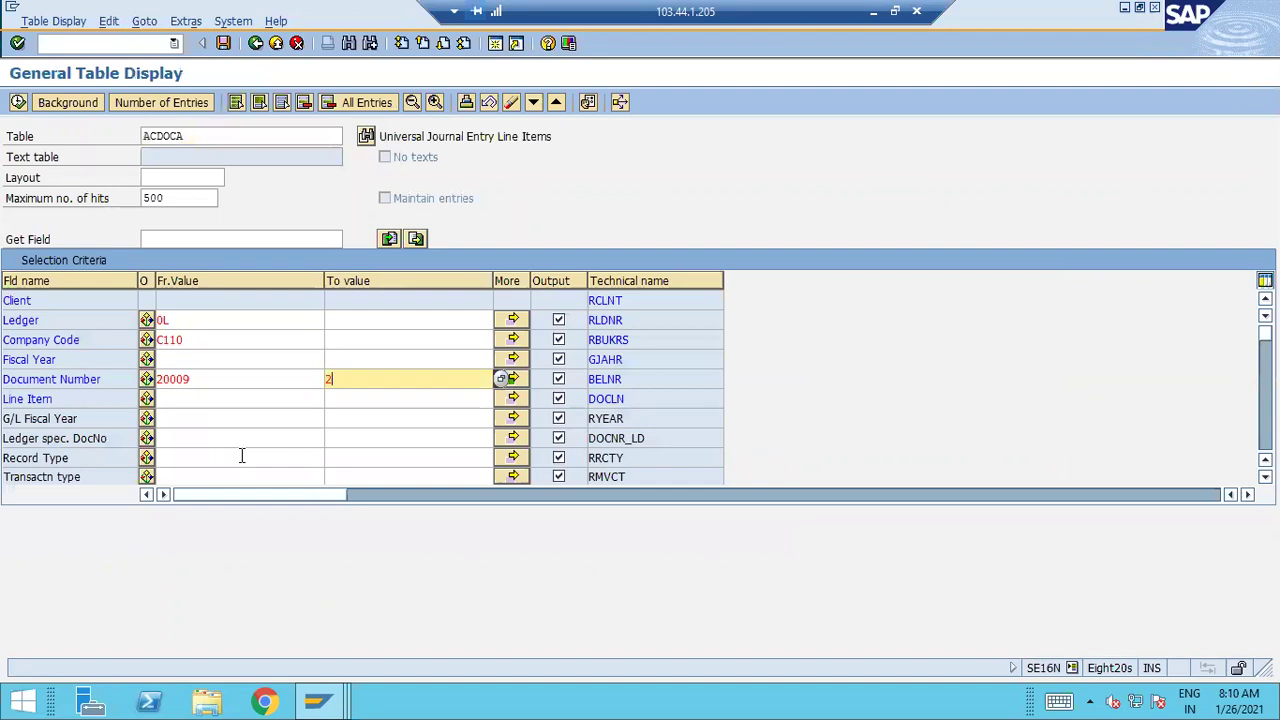
left_click(18, 102)
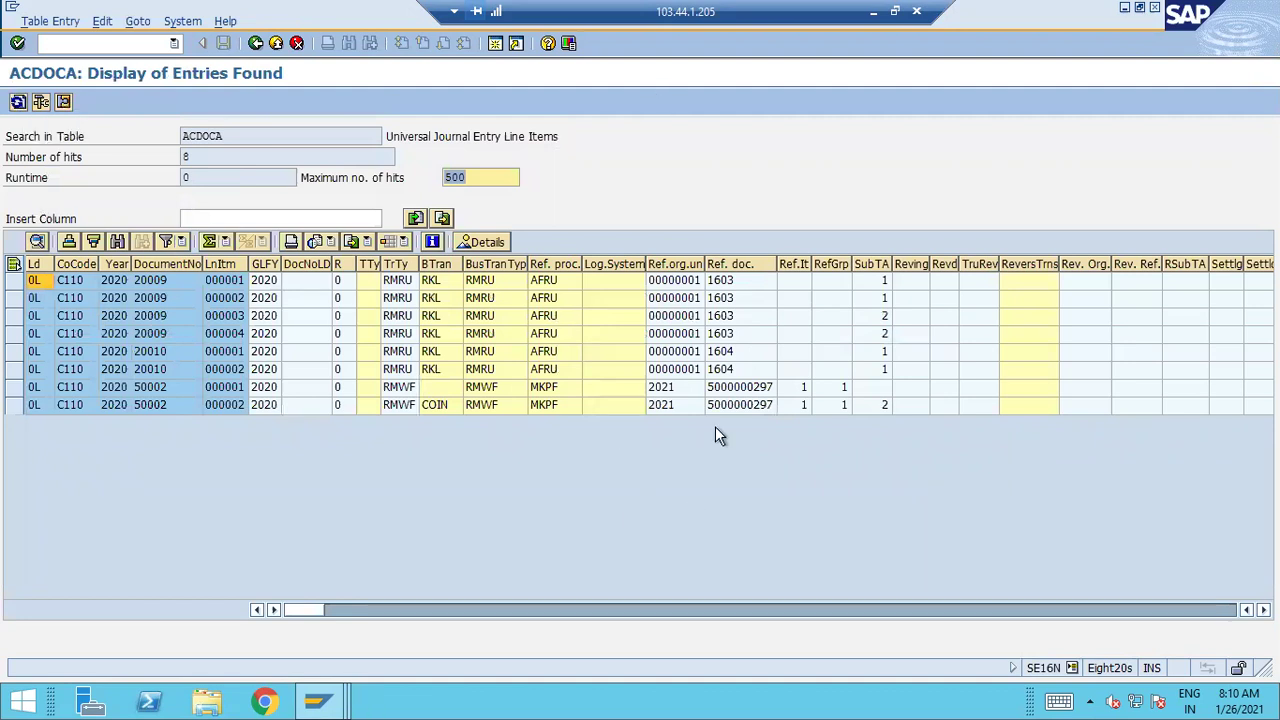
Remove the extra document number 50002 from the multiple selection and rerun the query.
left_click(256, 46)
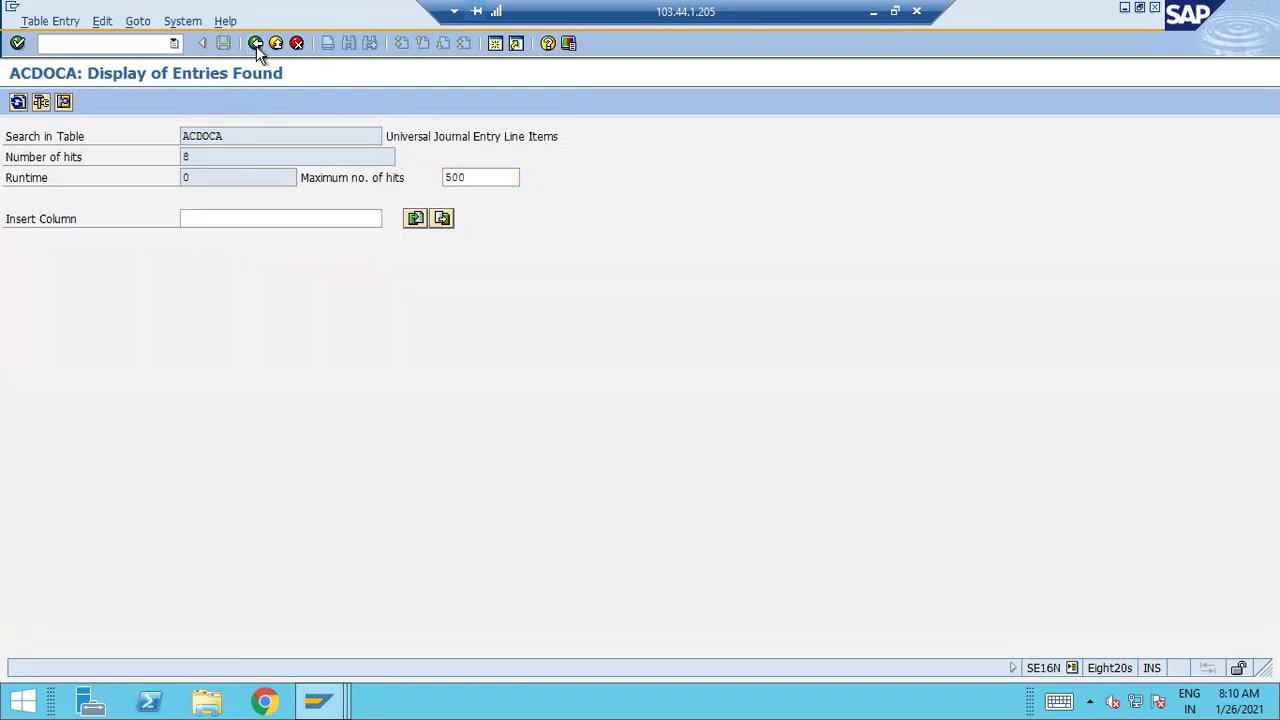
left_click(509, 375)
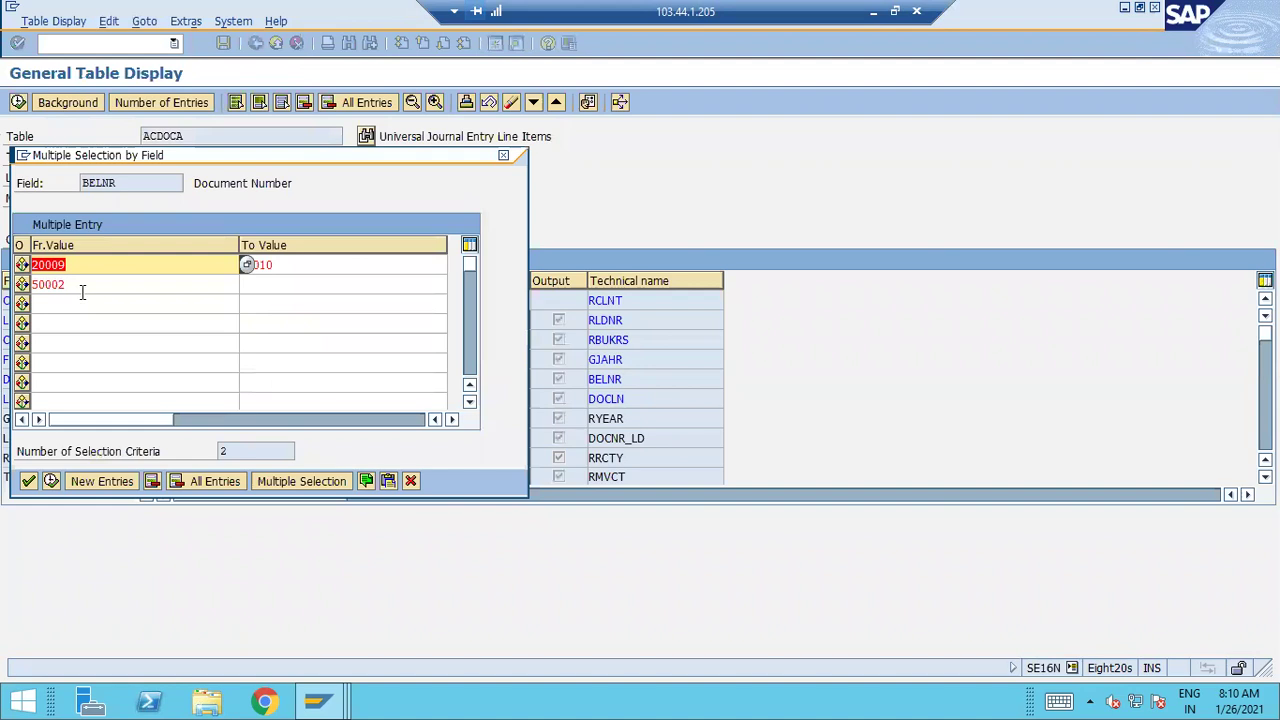
left_click_drag(80, 287, 12, 302)
key("BackSpace")
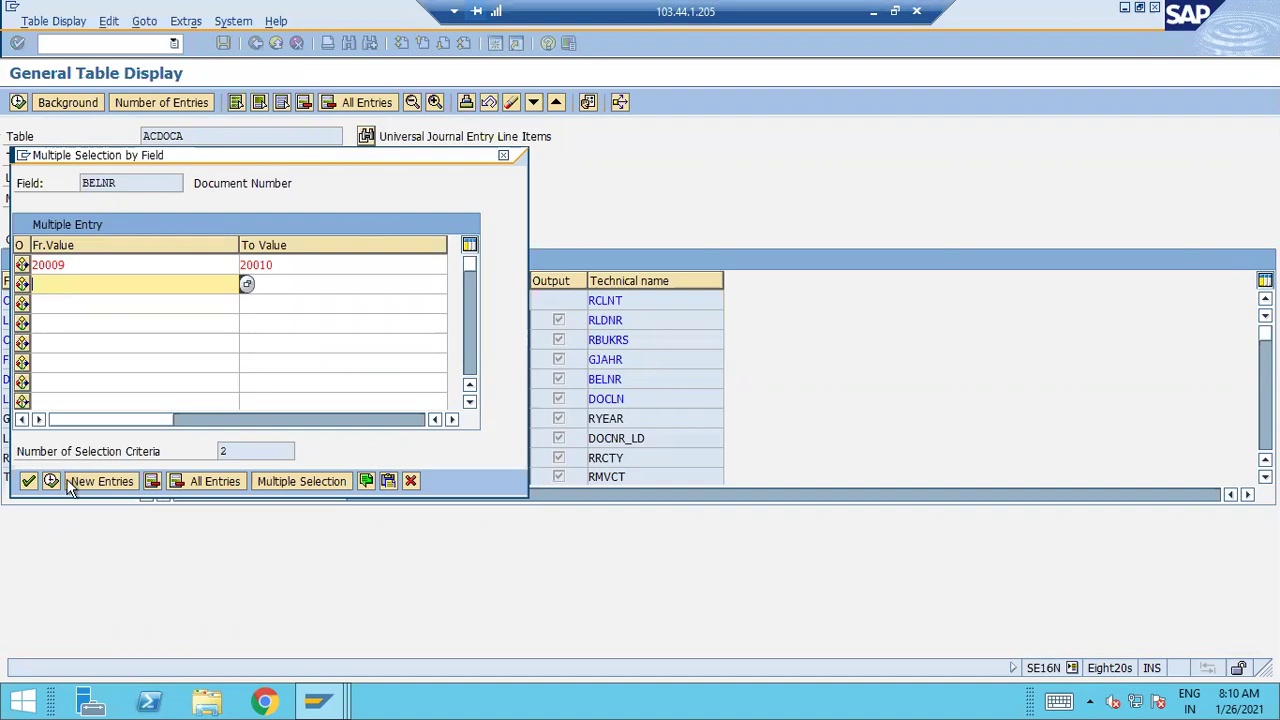
left_click(28, 481)
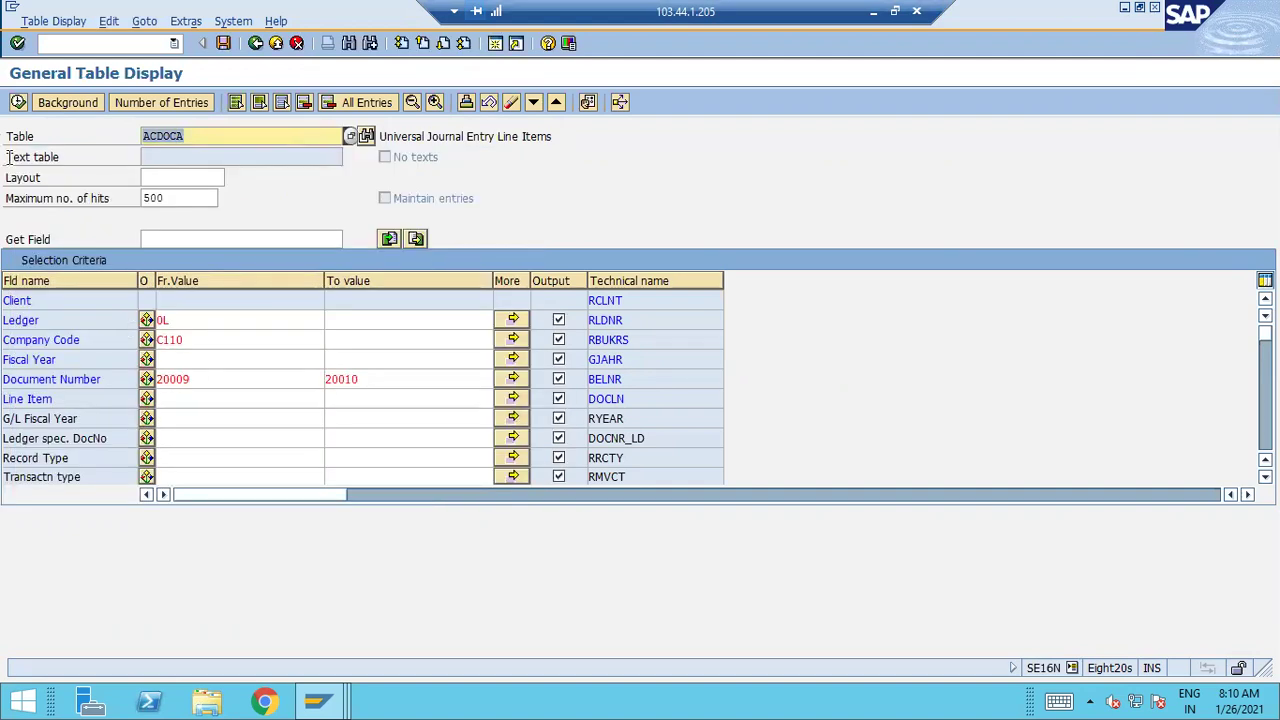
left_click(18, 104)
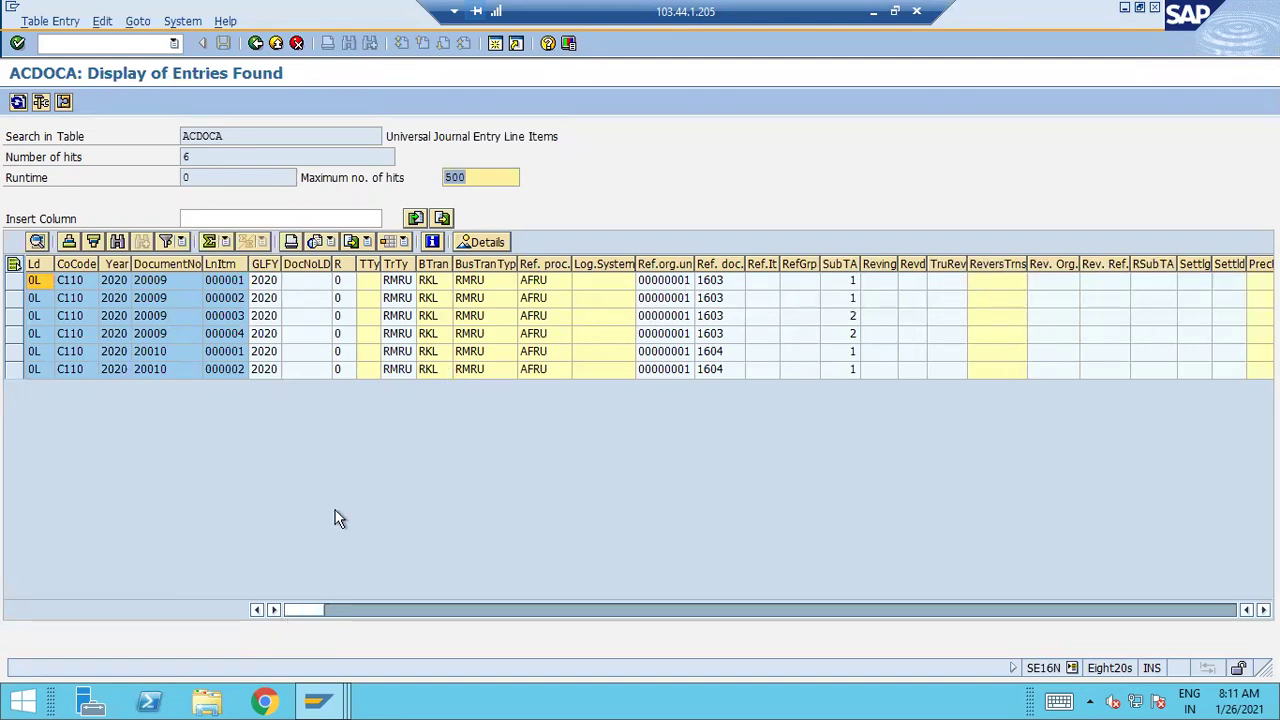
Open accounting document 20009 from the document list and launch its Relationship Browser.
left_click(333, 698)
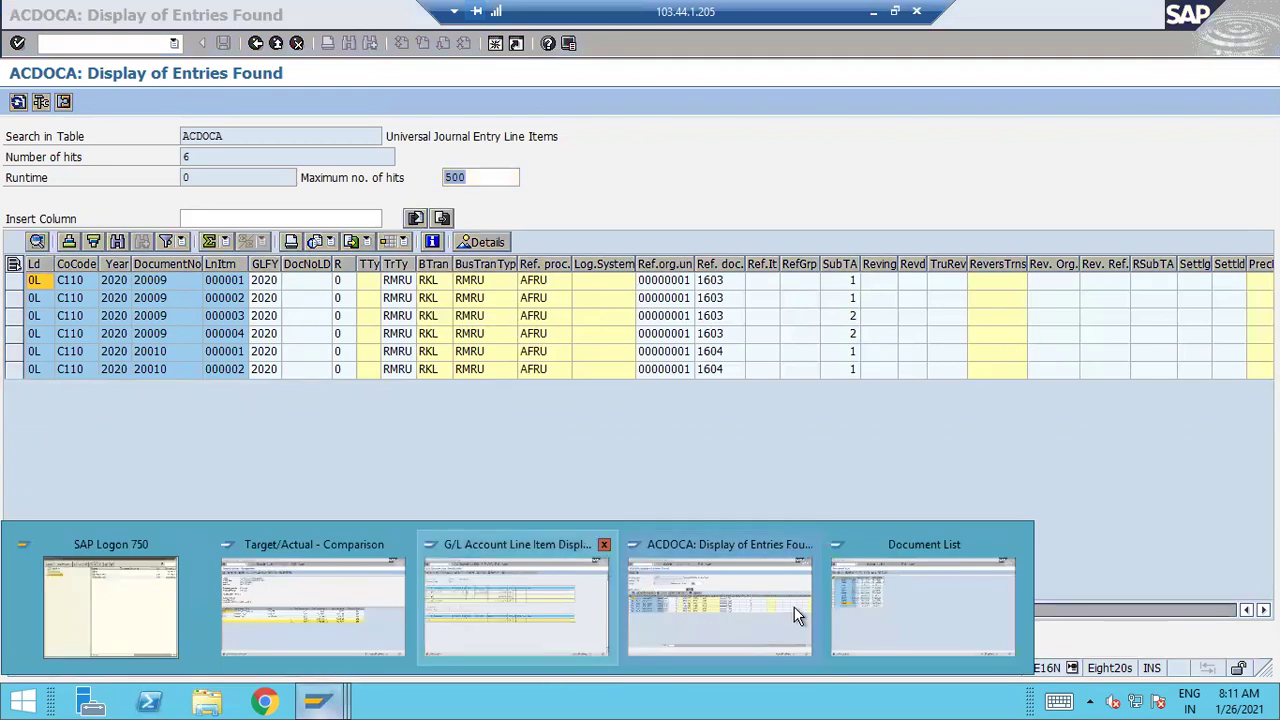
left_click(889, 605)
double_click(128, 318)
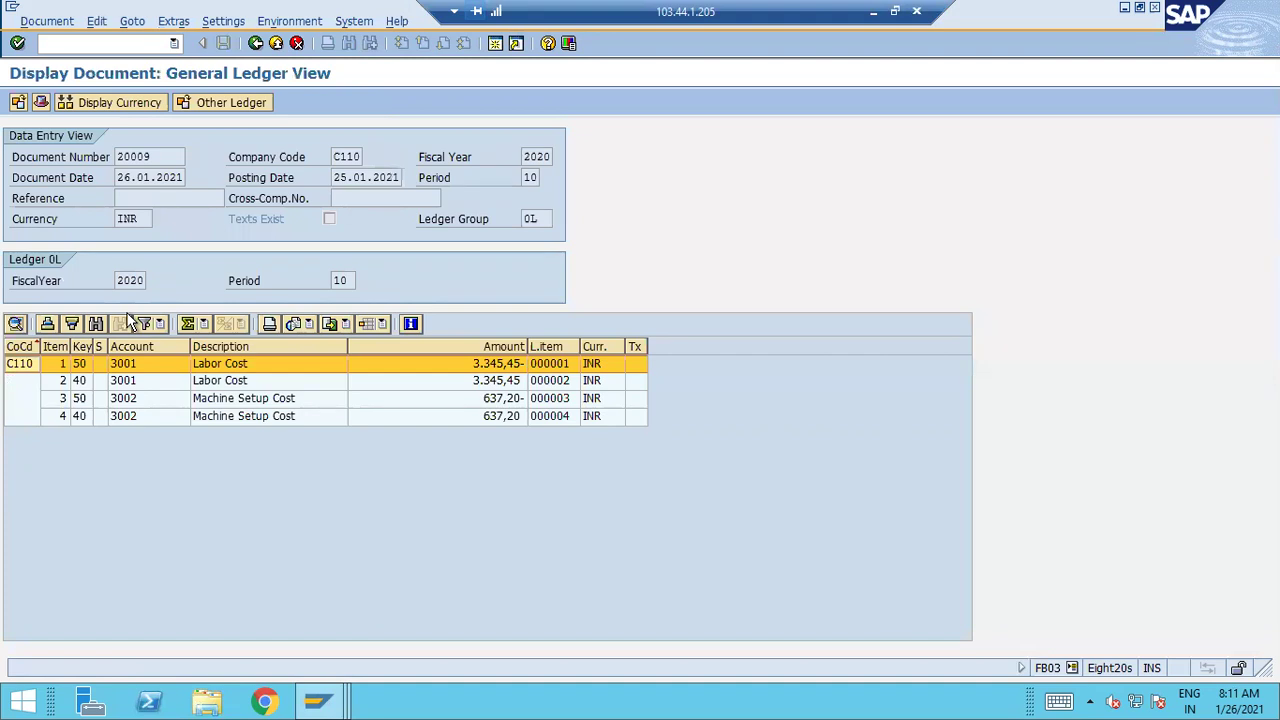
left_click(290, 21)
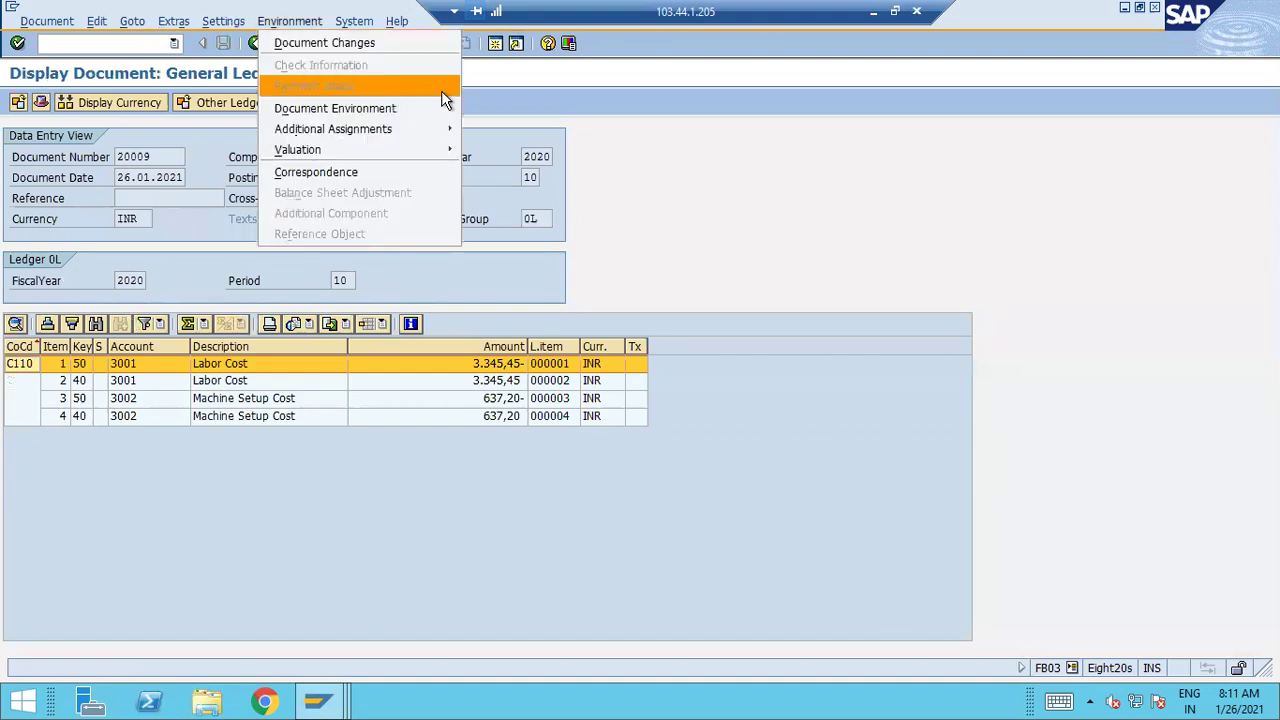
mouse_move(443, 106)
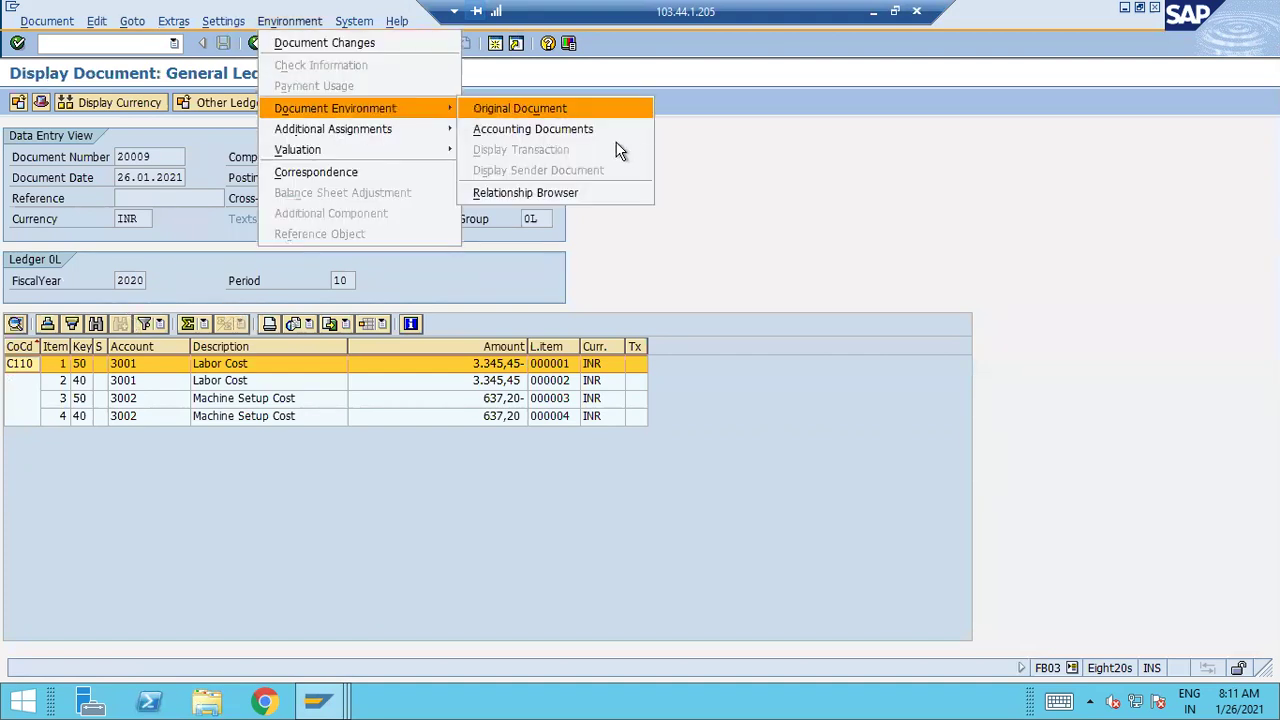
left_click(585, 196)
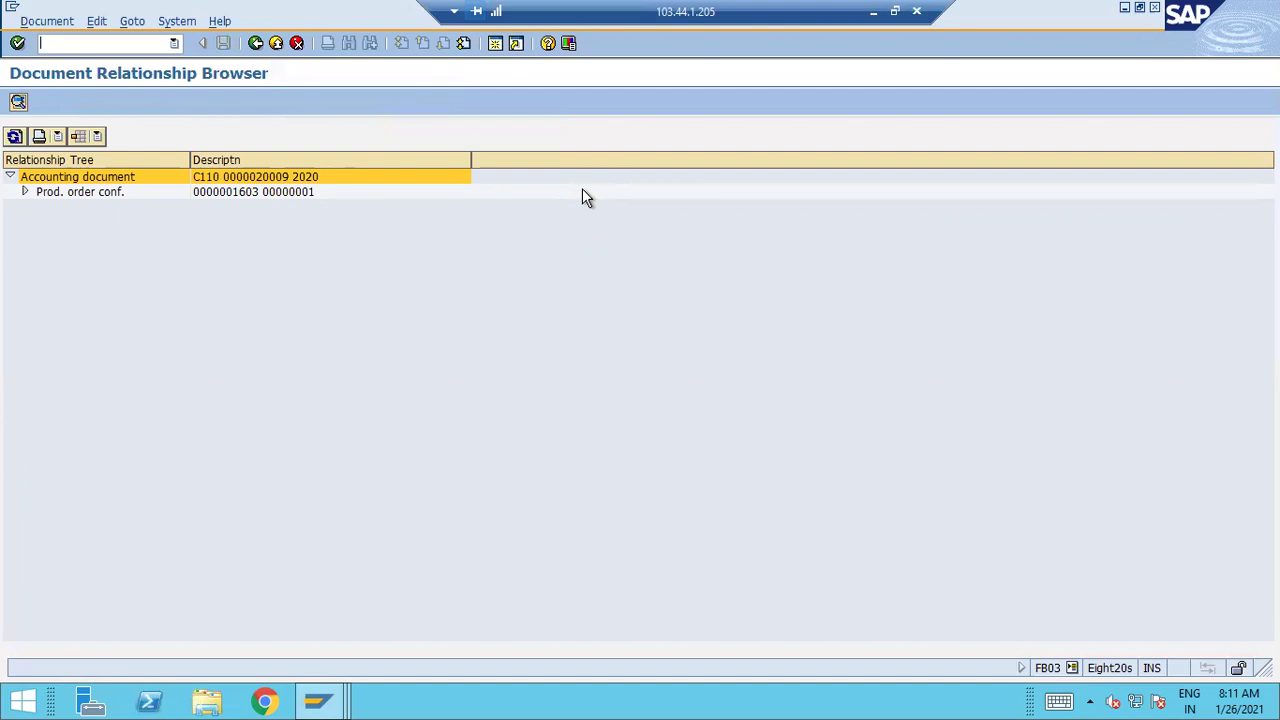
Expand the confirmation and production order branches, viewing order 1000343 and confirmation 1603.
left_click(25, 192)
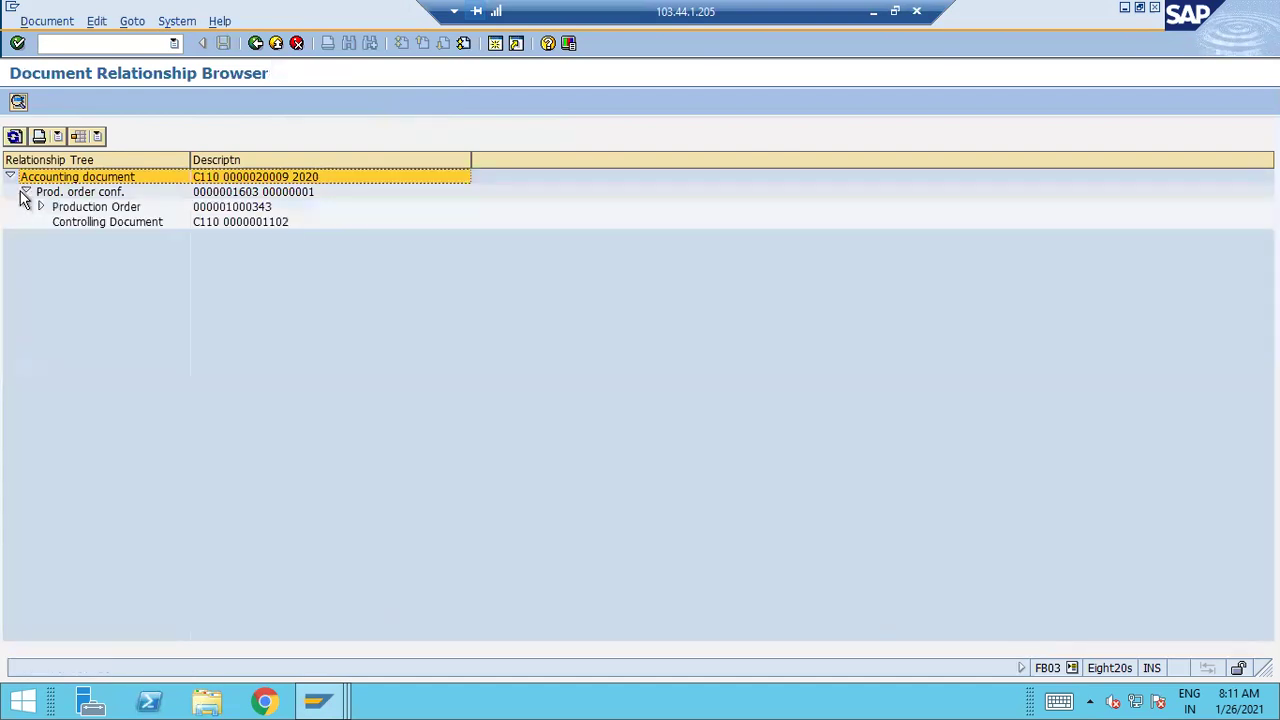
left_click(41, 207)
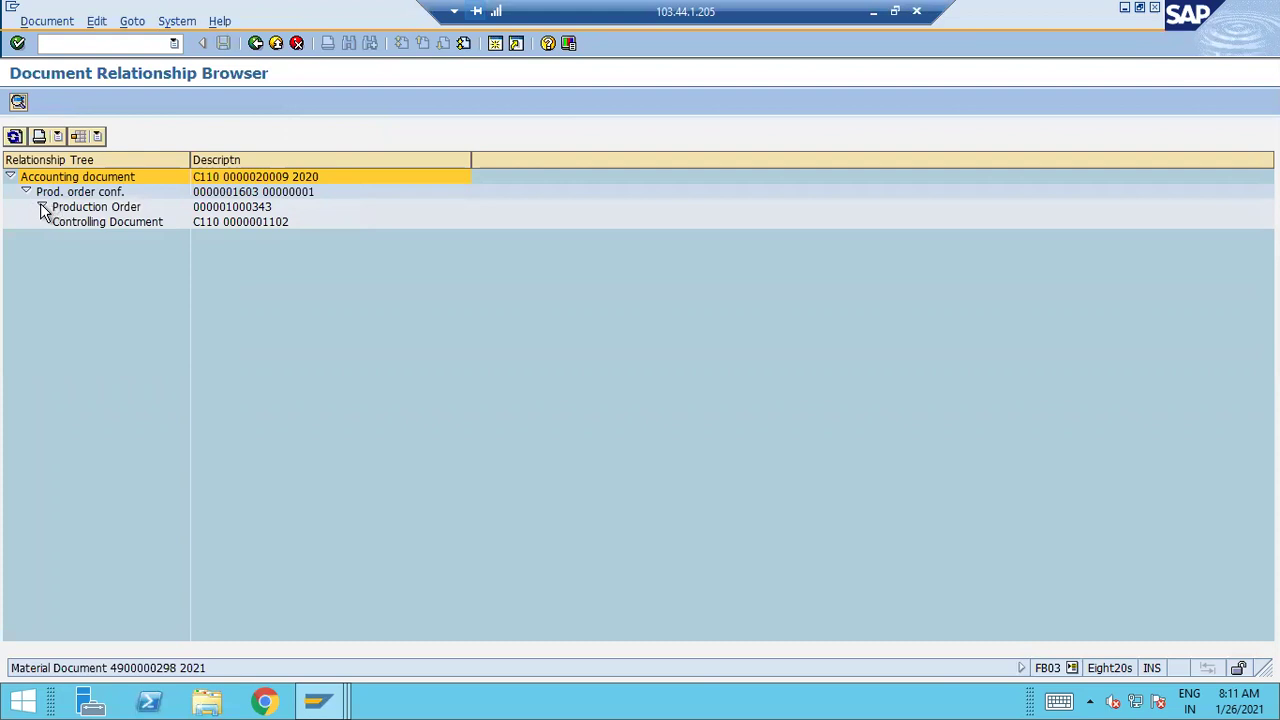
left_click(140, 209)
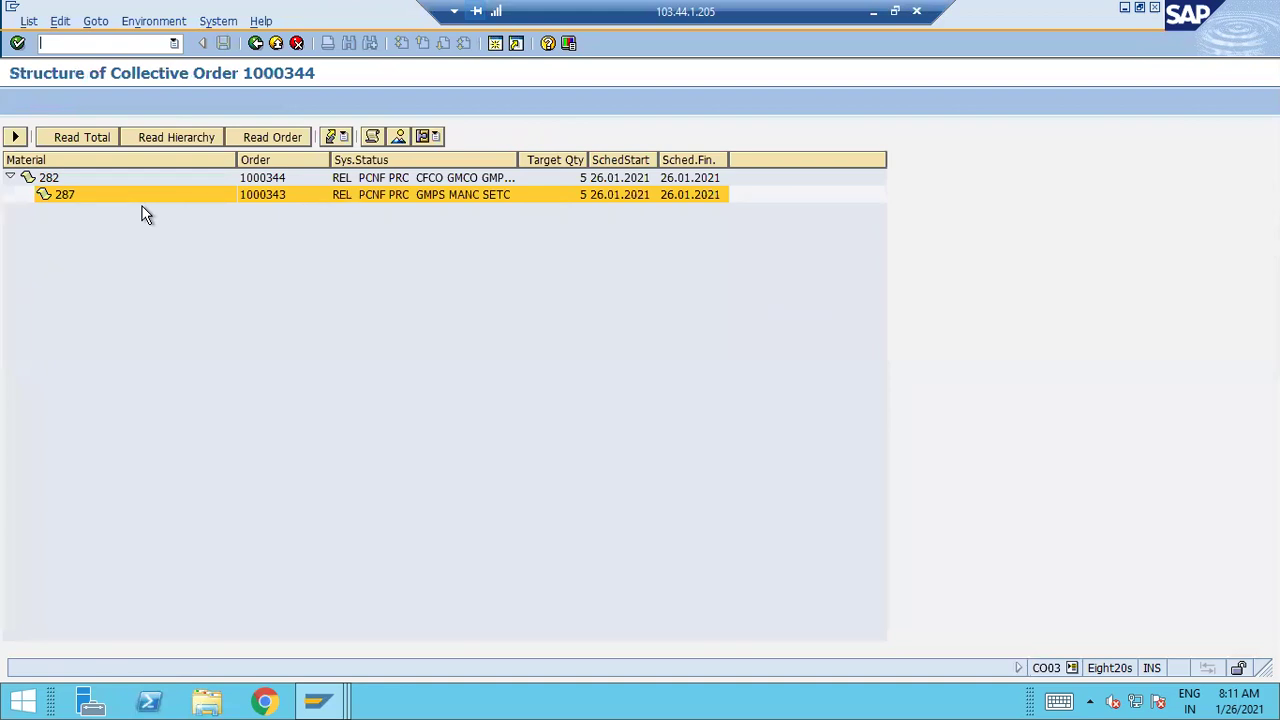
left_click(255, 45)
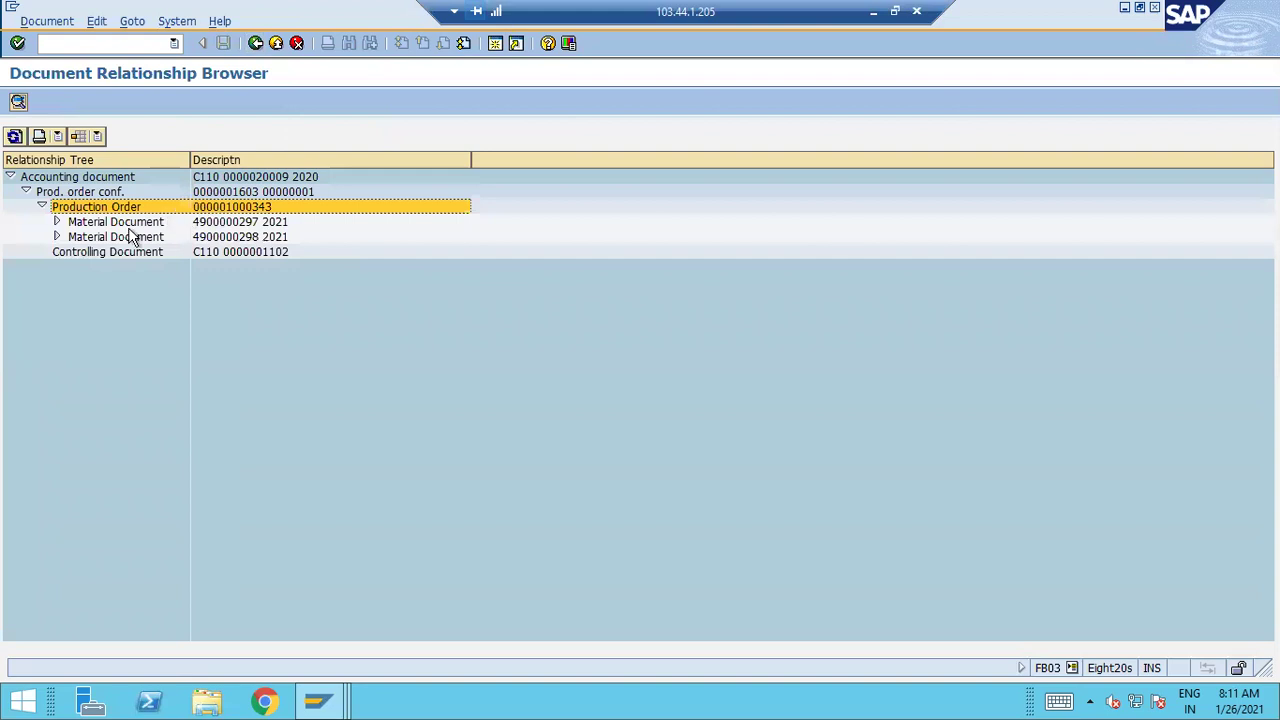
left_click(112, 193)
double_click(114, 193)
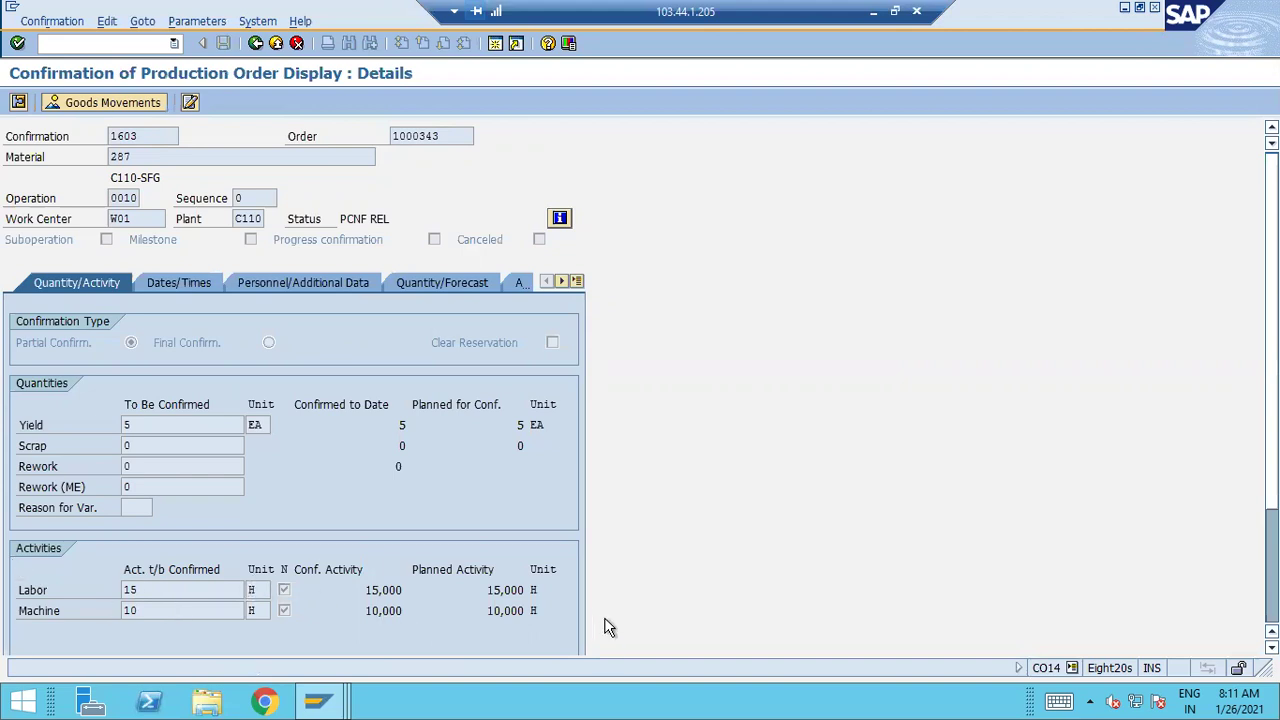
left_click(255, 43)
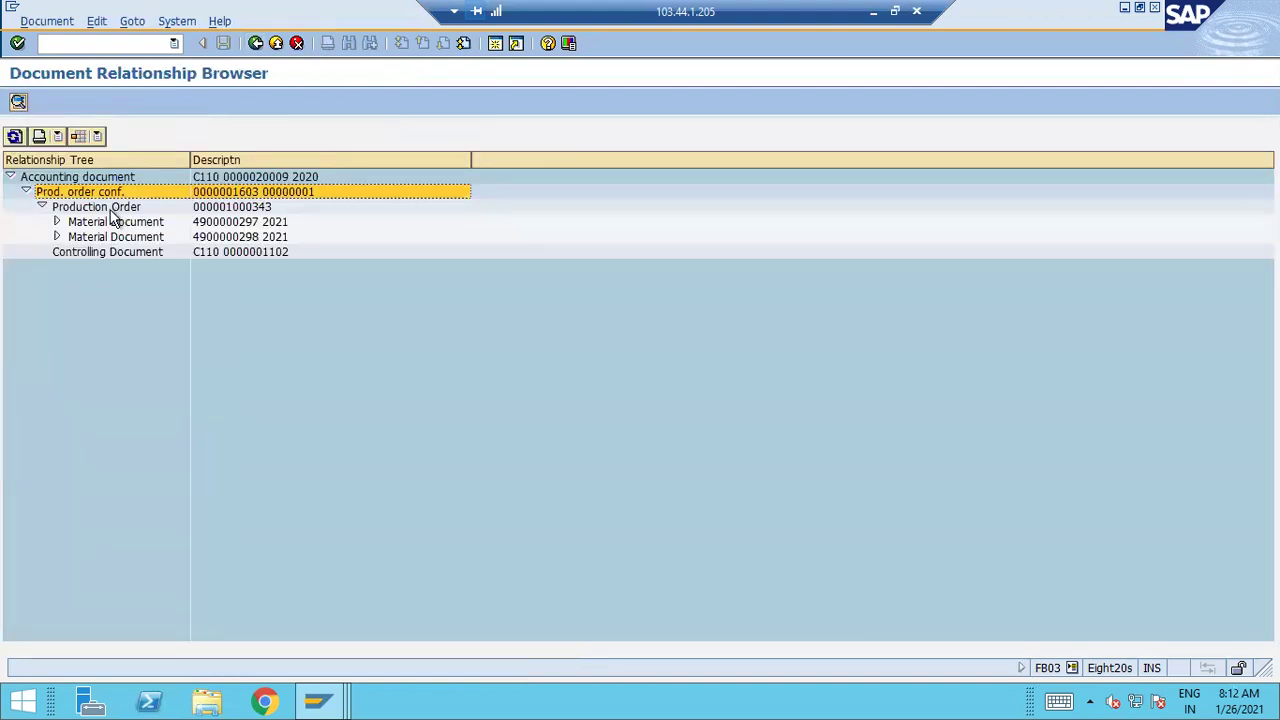
left_click(57, 222)
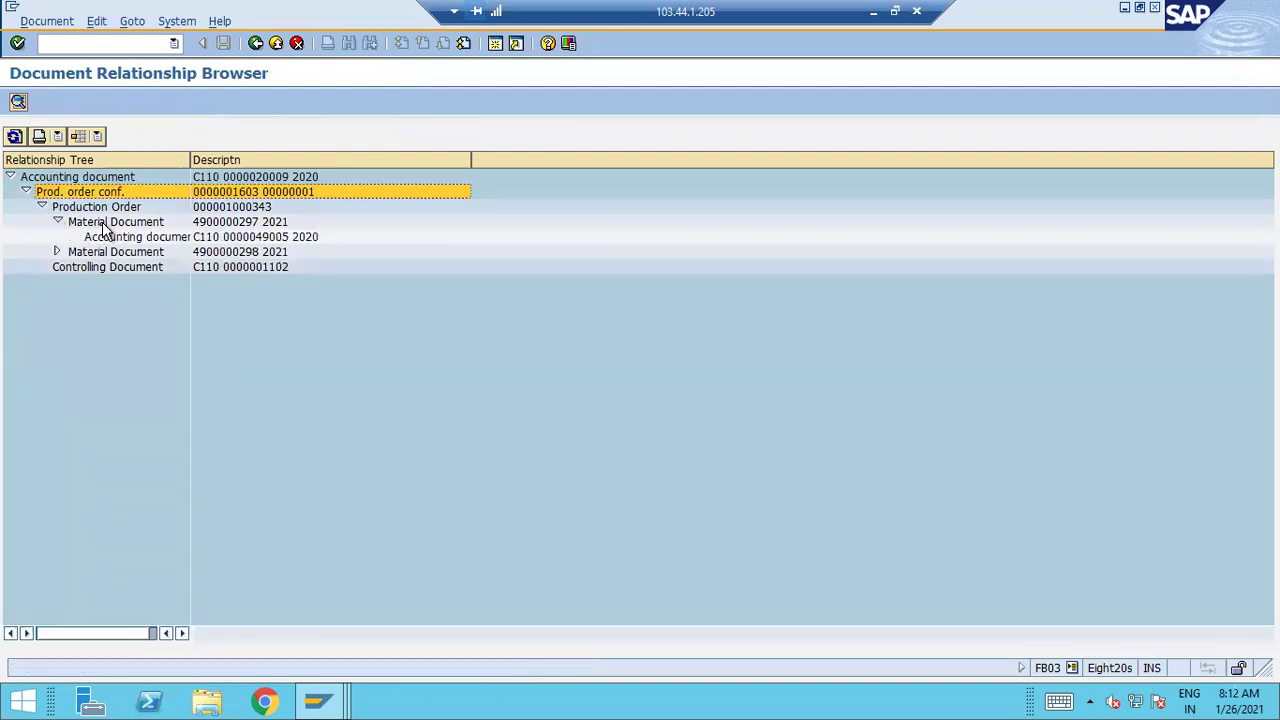
double_click(103, 222)
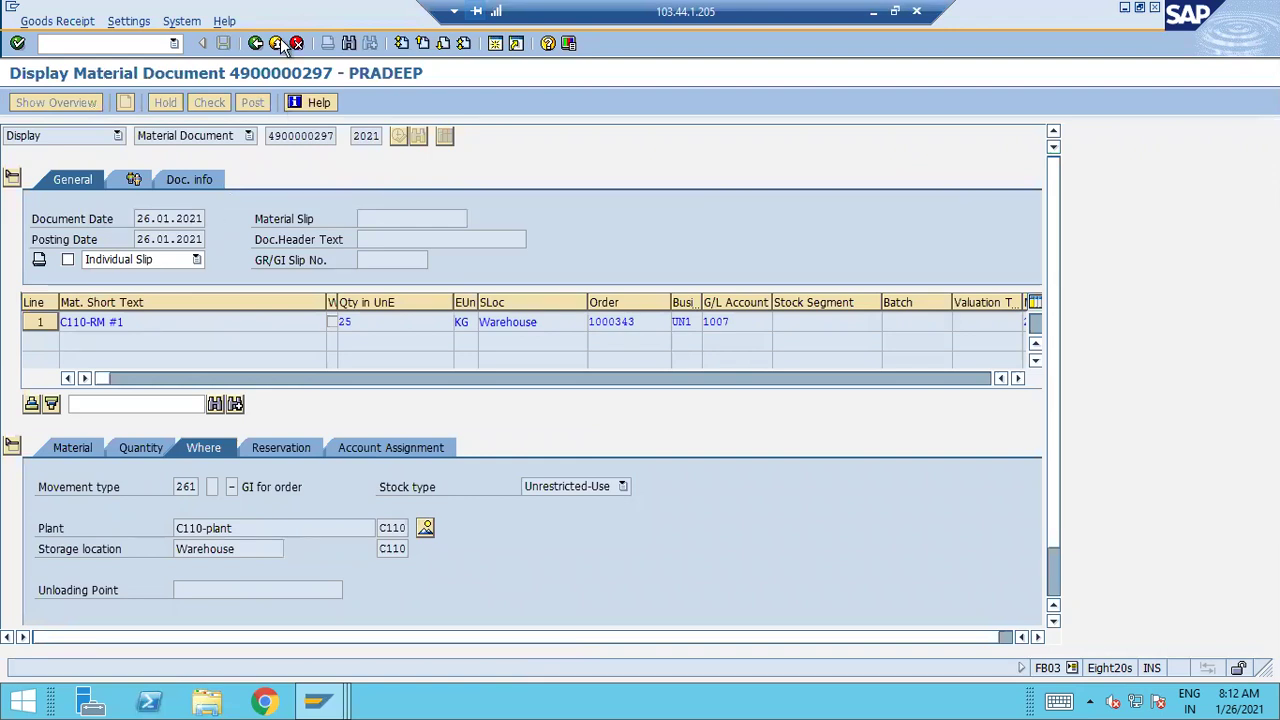
left_click(255, 43)
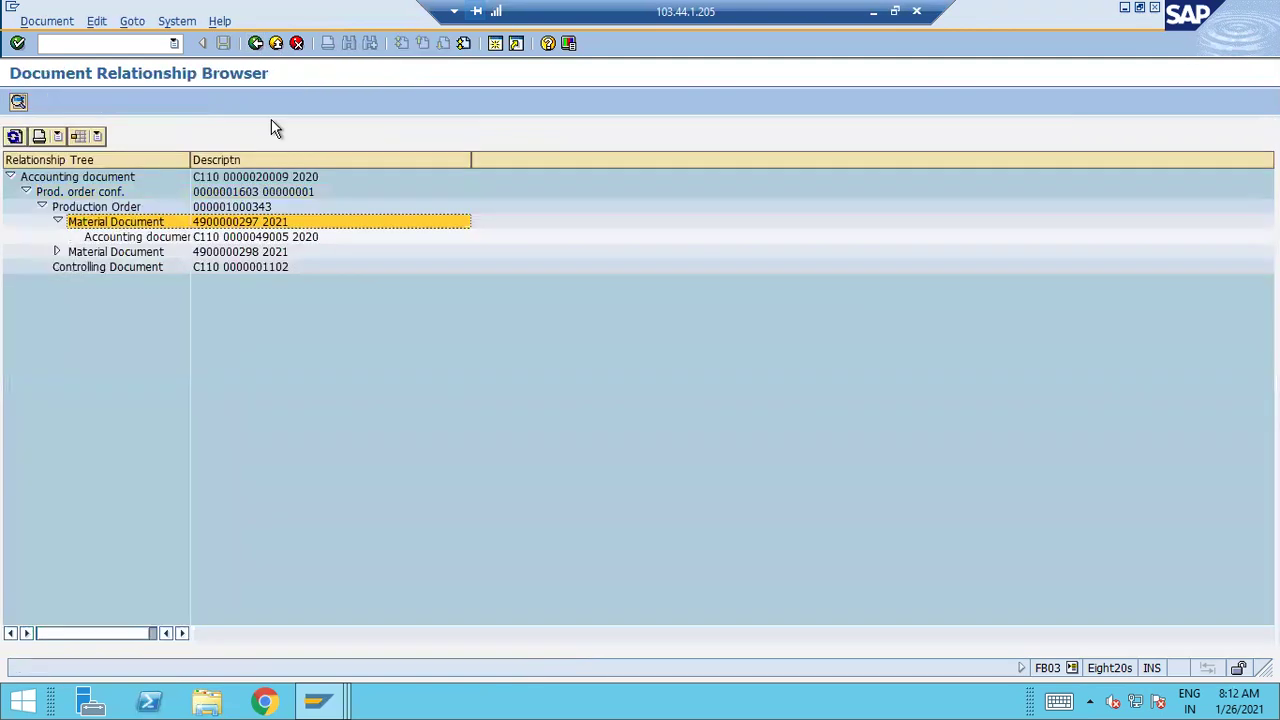
left_click(141, 238)
double_click(148, 228)
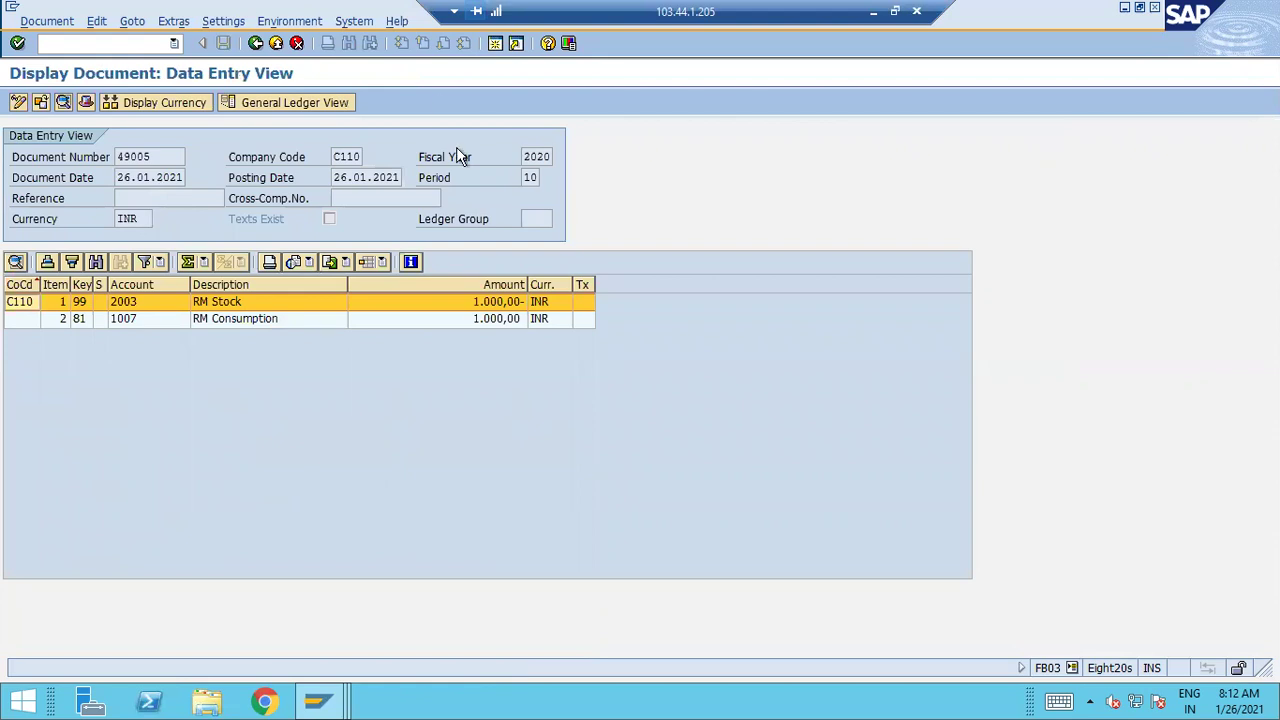
left_click(255, 44)
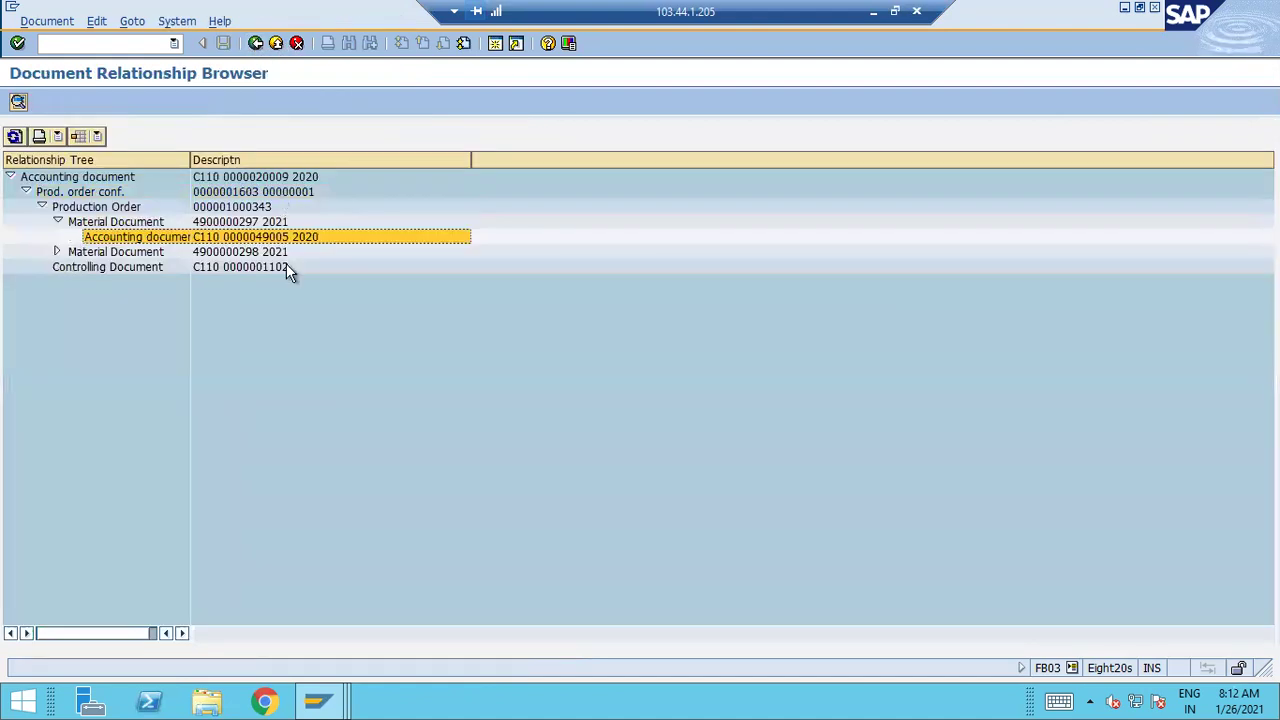
left_click(56, 254)
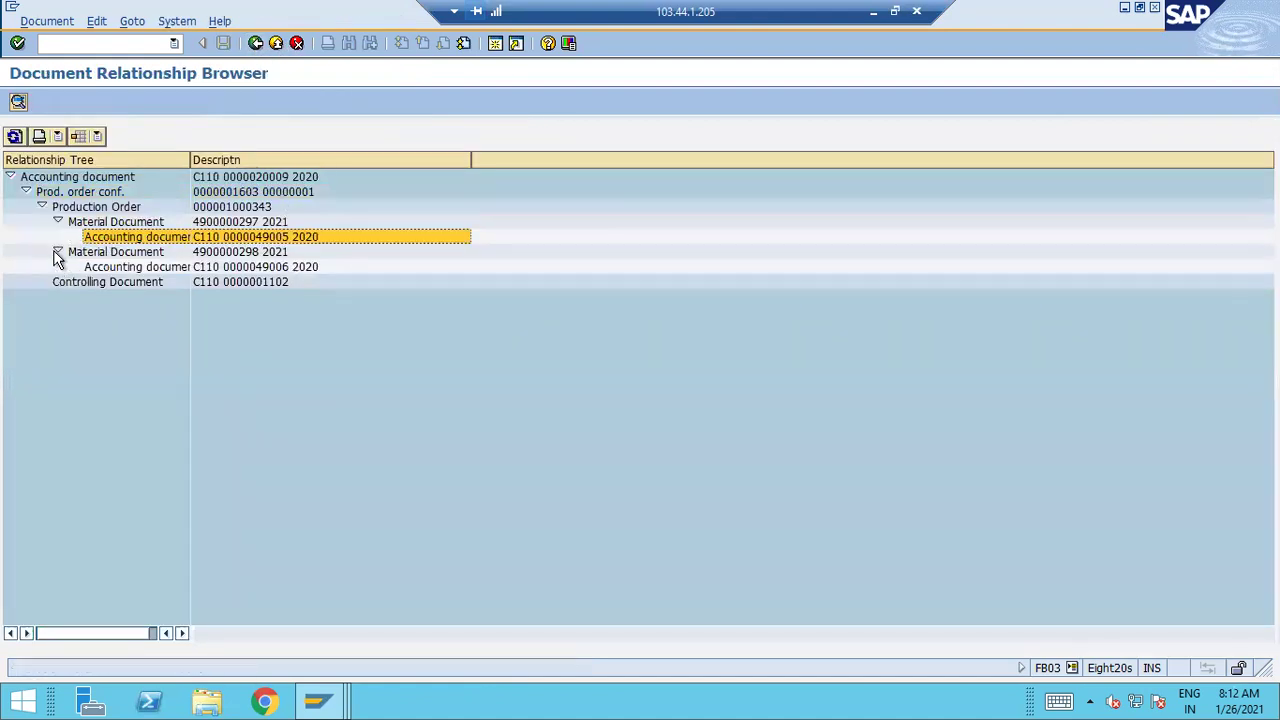
double_click(143, 253)
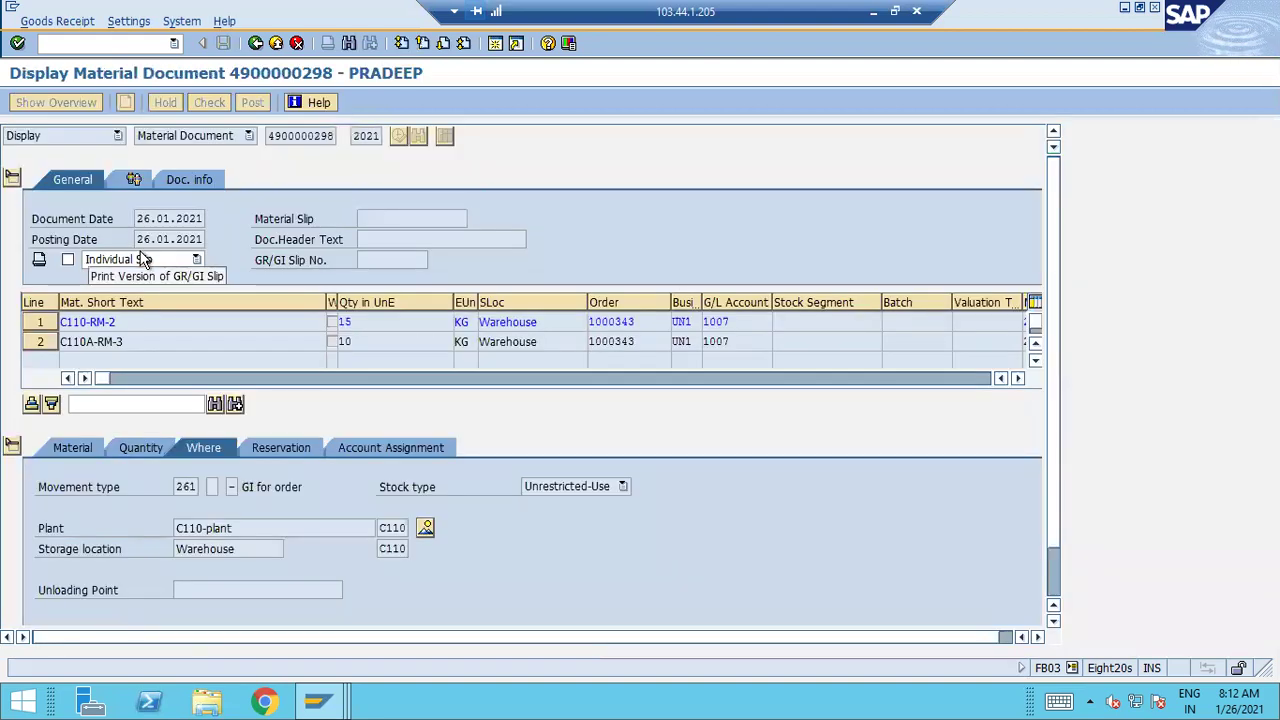
left_click(270, 47)
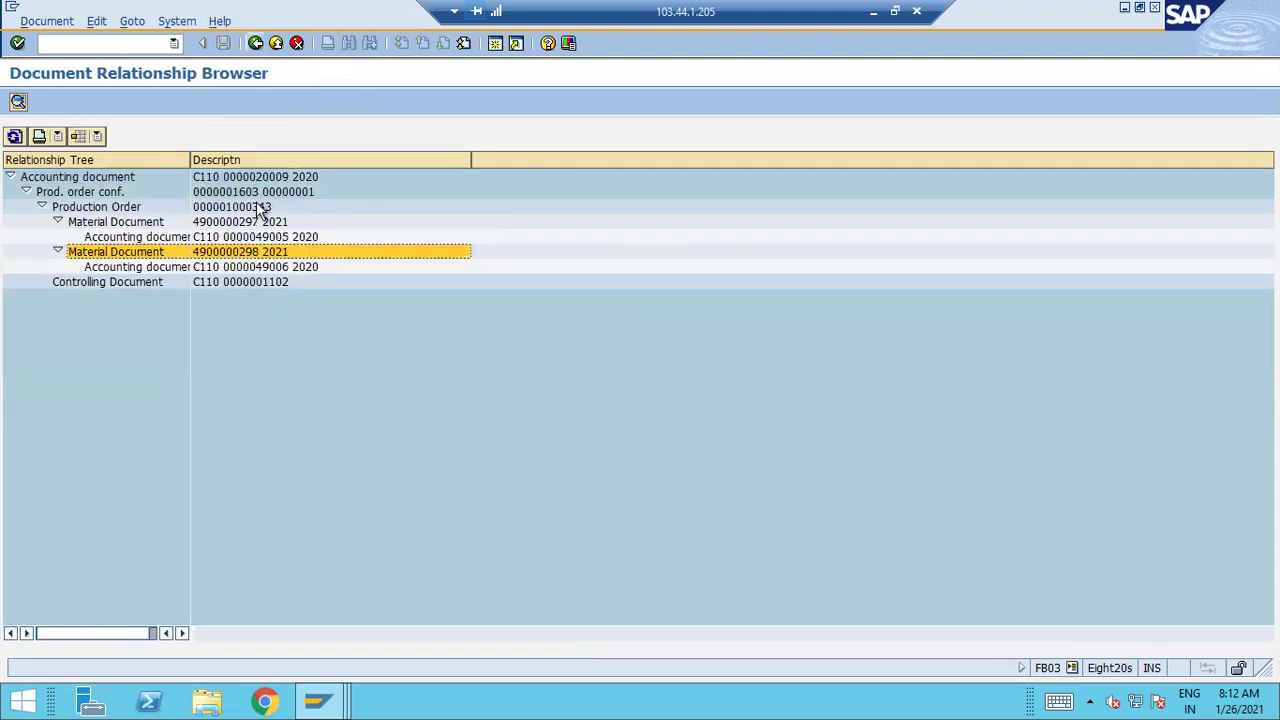
left_click(232, 268)
double_click(232, 268)
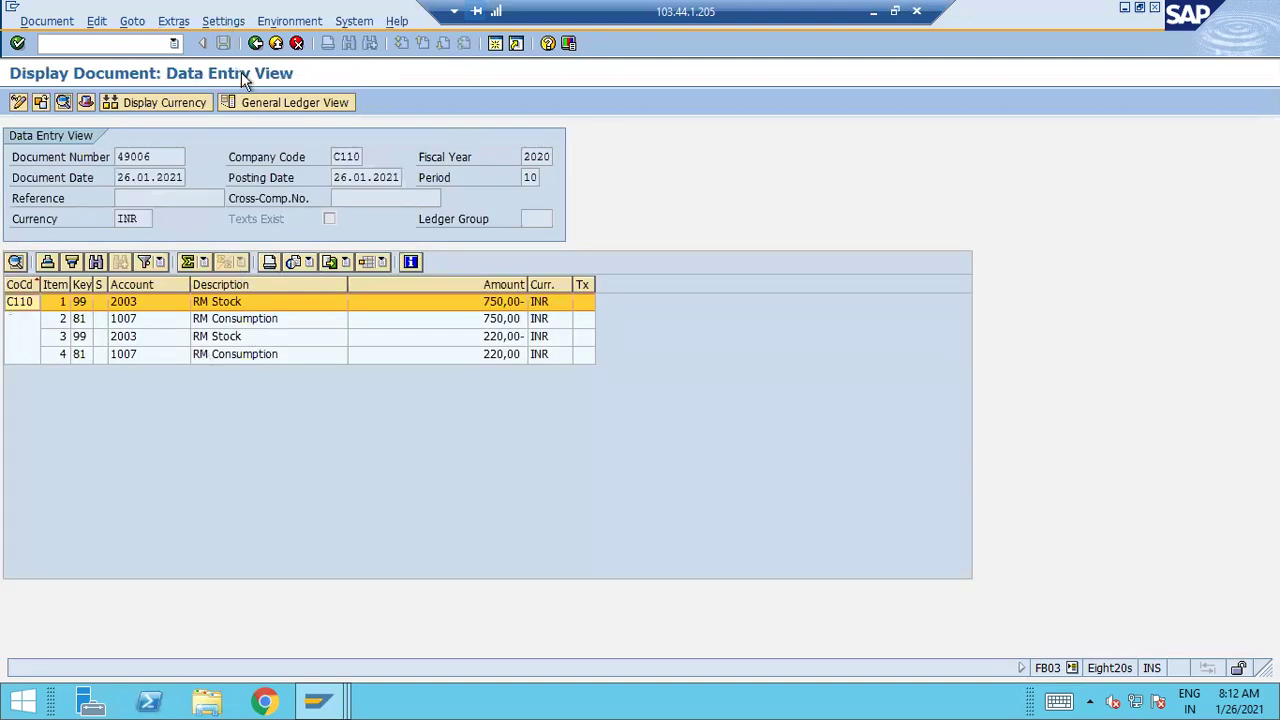
left_click(256, 45)
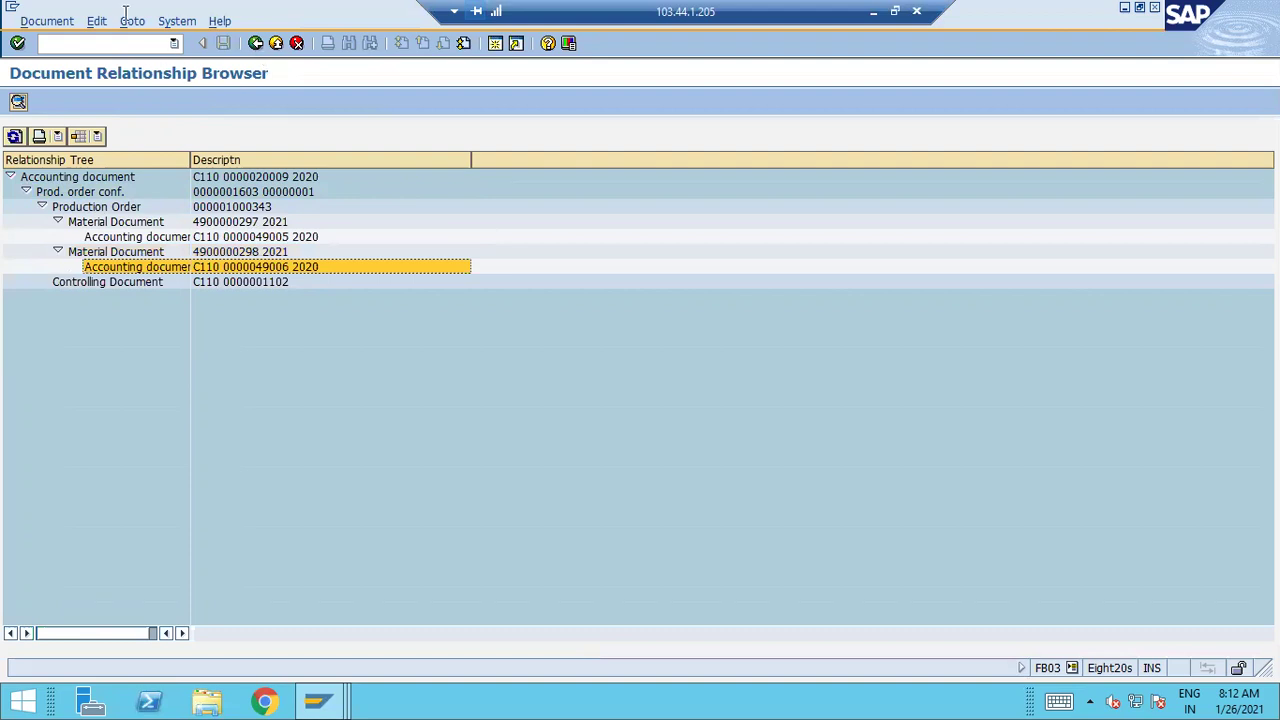
left_click(130, 284)
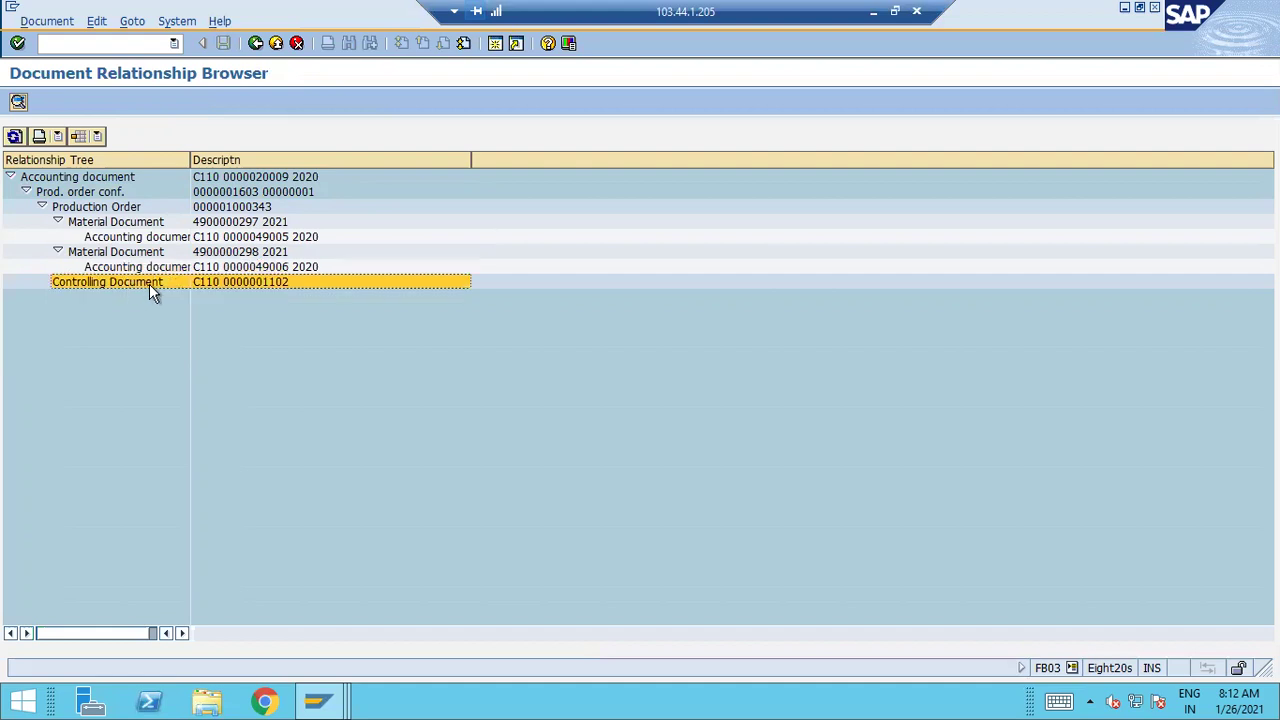
Open controlling document 1102 and expand it to show Labor 52,50 and Machine Setup 10,00 lines.
double_click(151, 282)
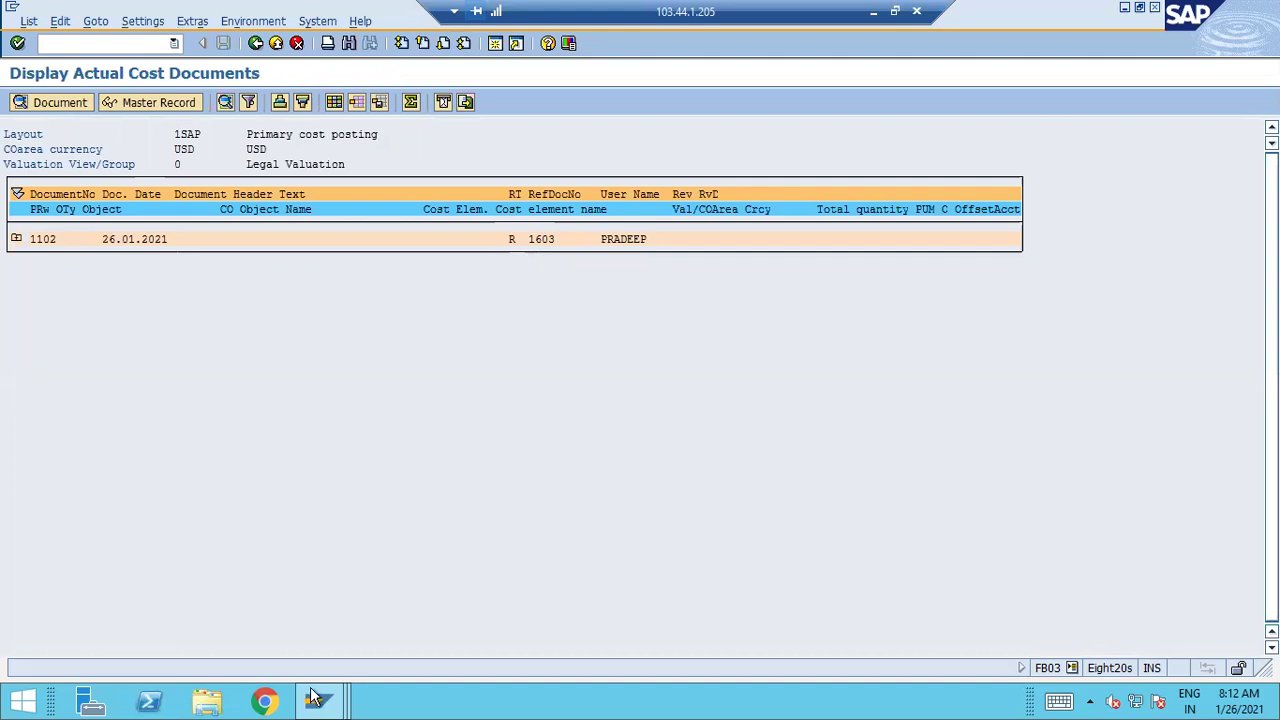
mouse_move(318, 700)
left_click(723, 640)
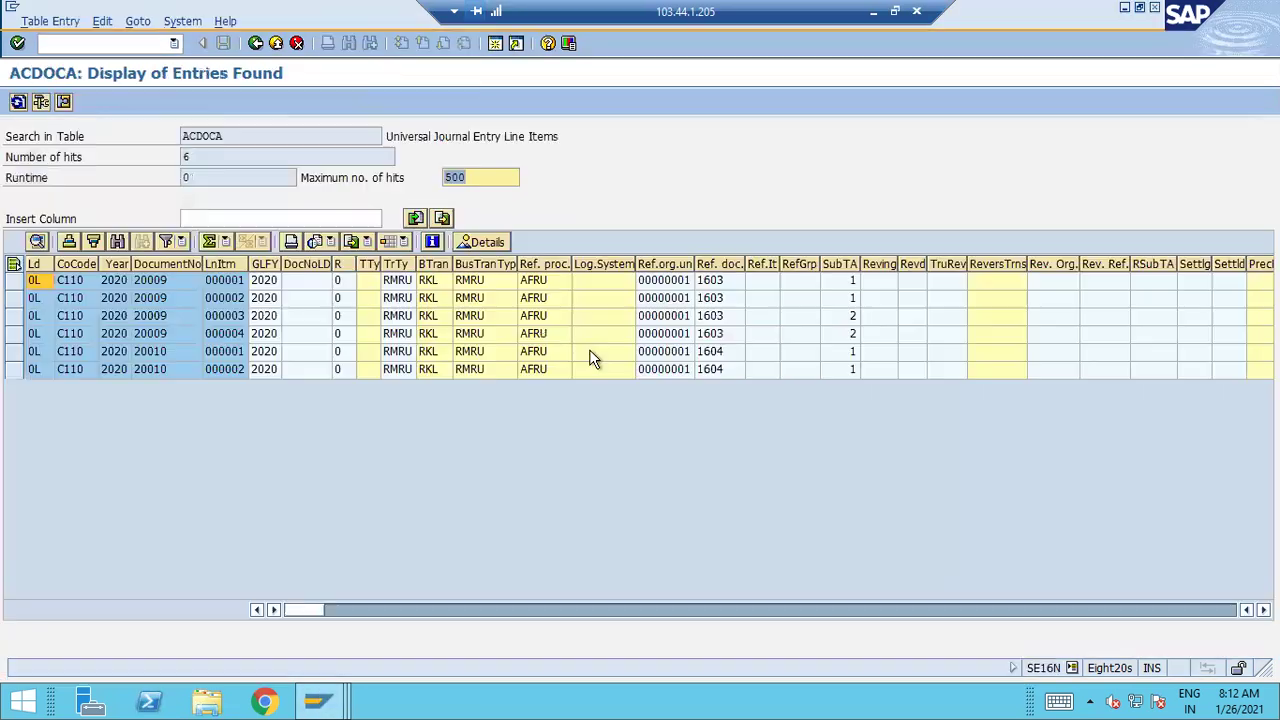
key("alt+Tab")
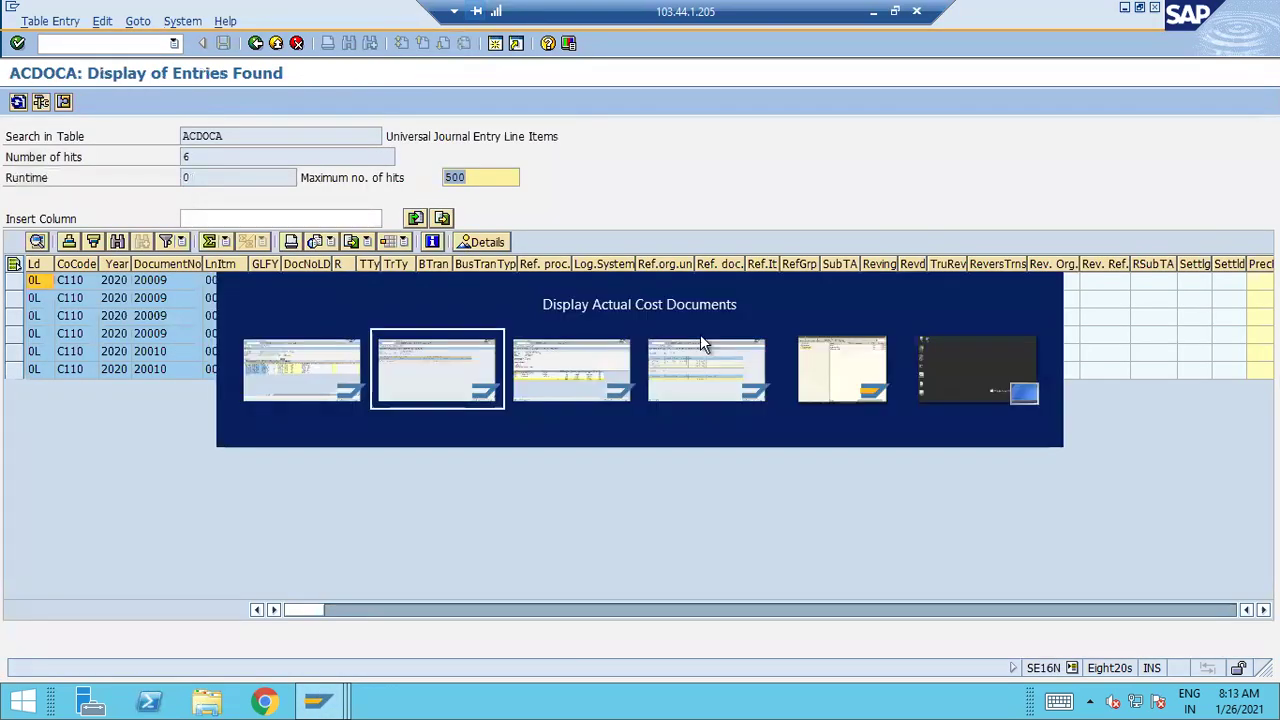
left_click(16, 239)
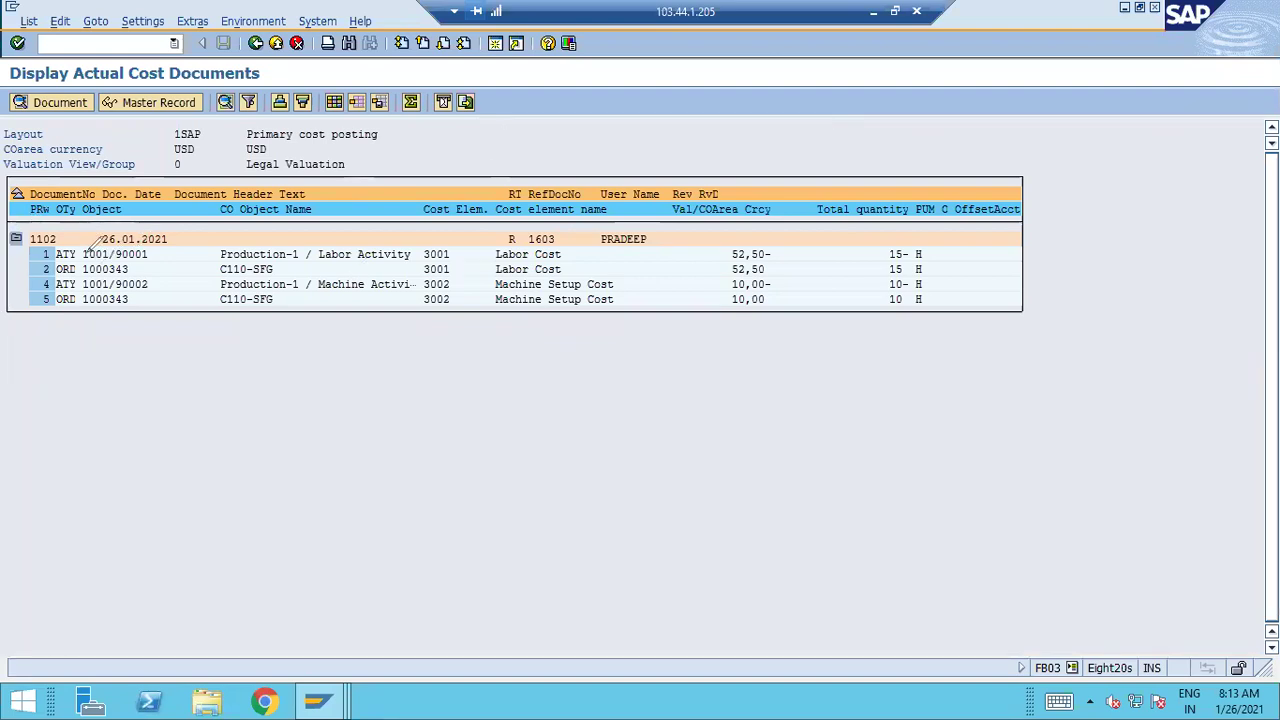
mouse_move(84, 243)
left_mouse_down()
mouse_move(126, 227)
mouse_move(142, 240)
mouse_move(186, 216)
mouse_move(136, 250)
left_mouse_up()
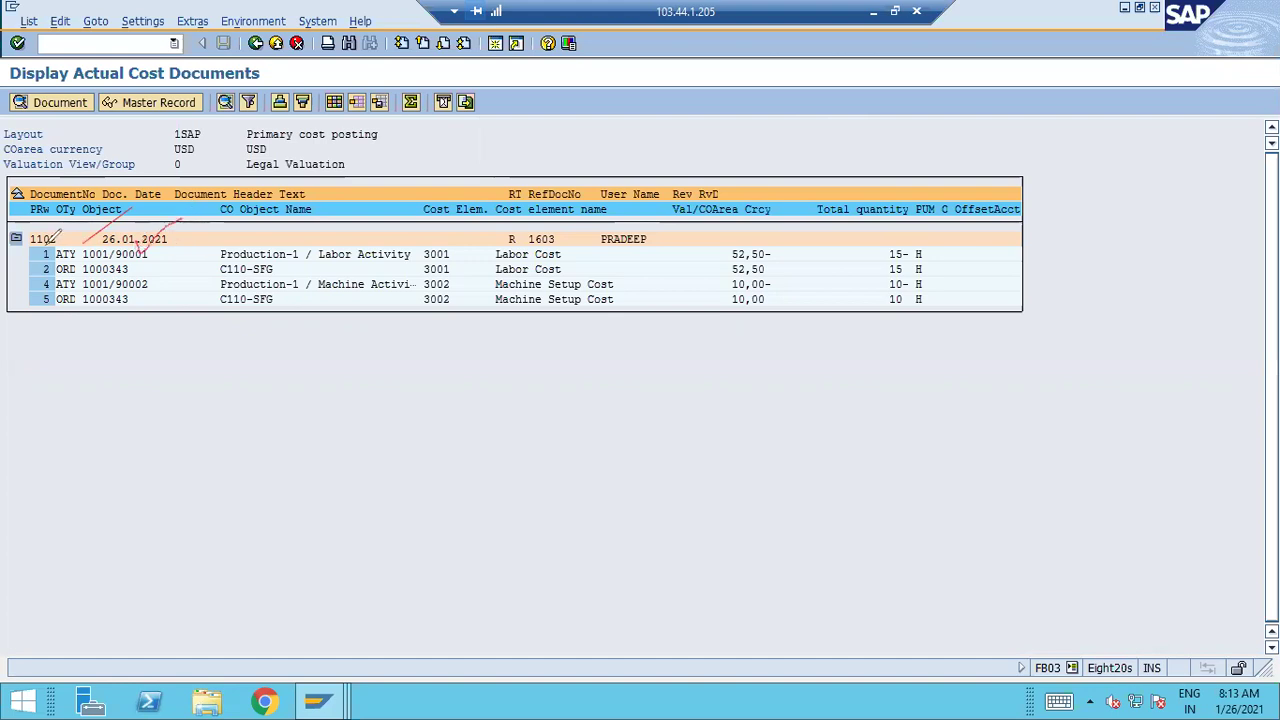
mouse_move(22, 250)
left_mouse_down()
mouse_move(30, 272)
mouse_move(46, 262)
left_mouse_up()
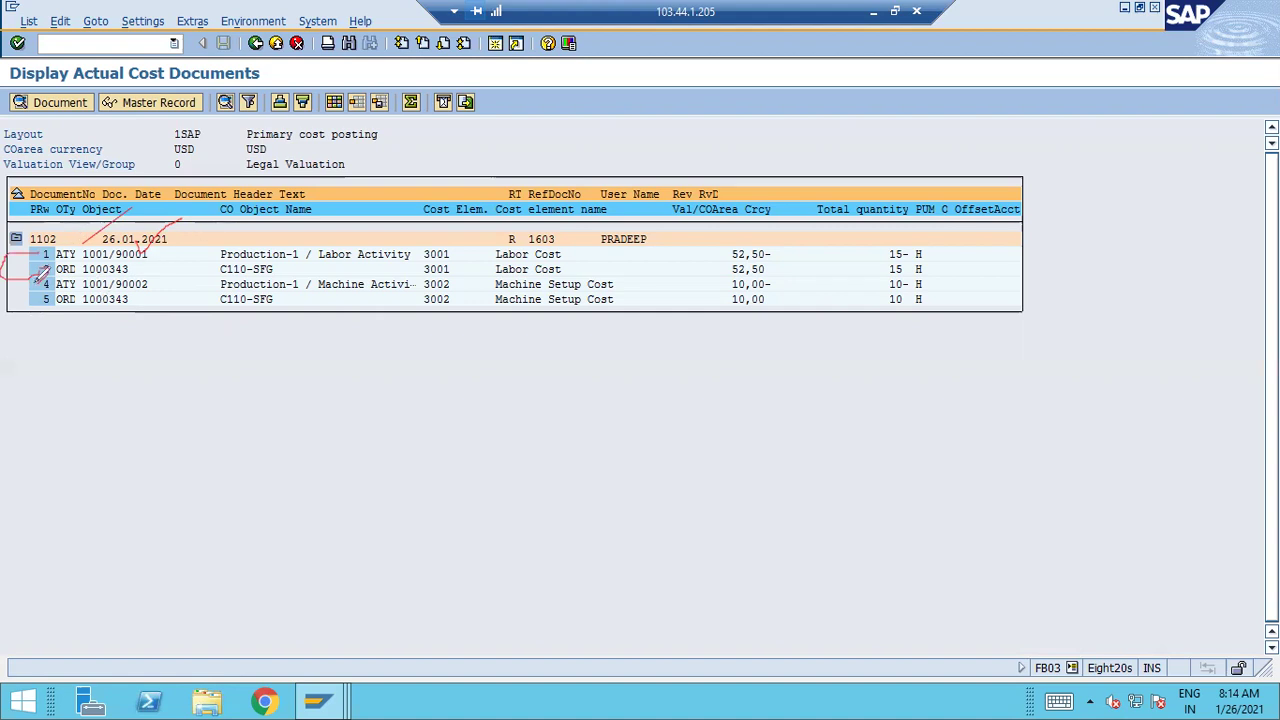
mouse_move(30, 292)
left_mouse_down()
mouse_move(46, 298)
mouse_move(36, 312)
left_mouse_up()
key("e")
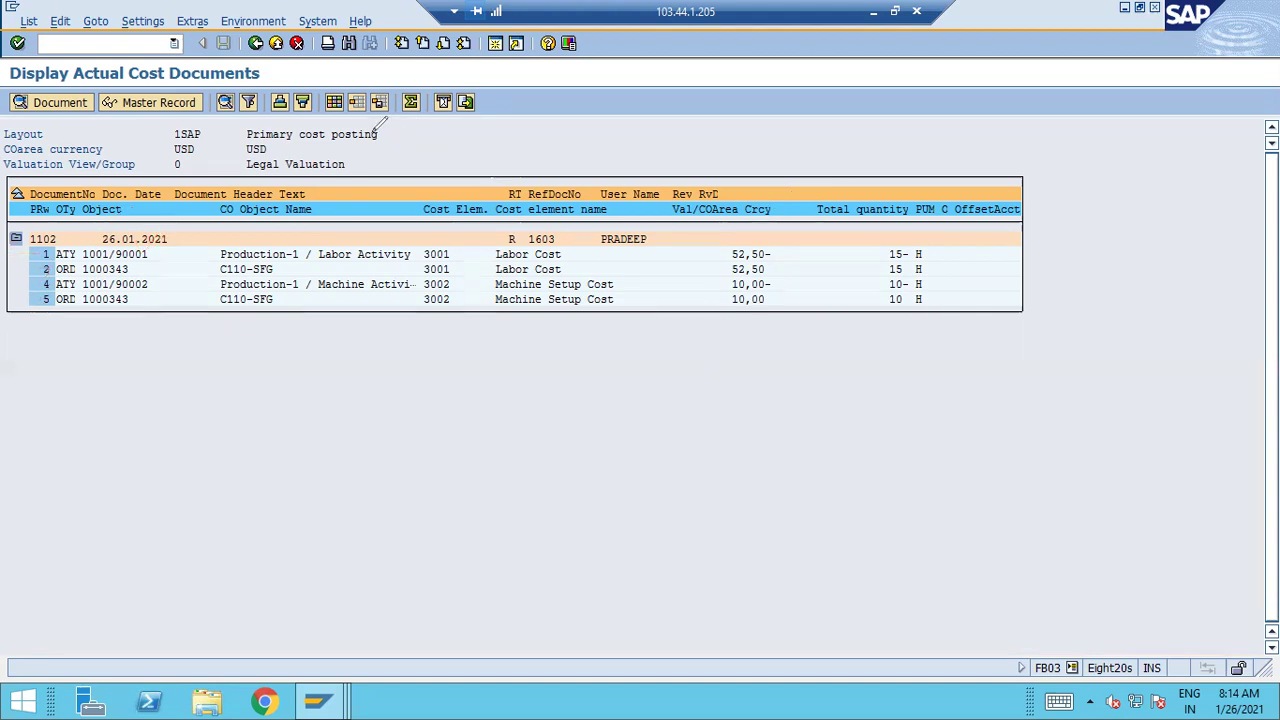
Leave the cost documents list and display accounting document 20009 in group currency.
left_click(257, 43)
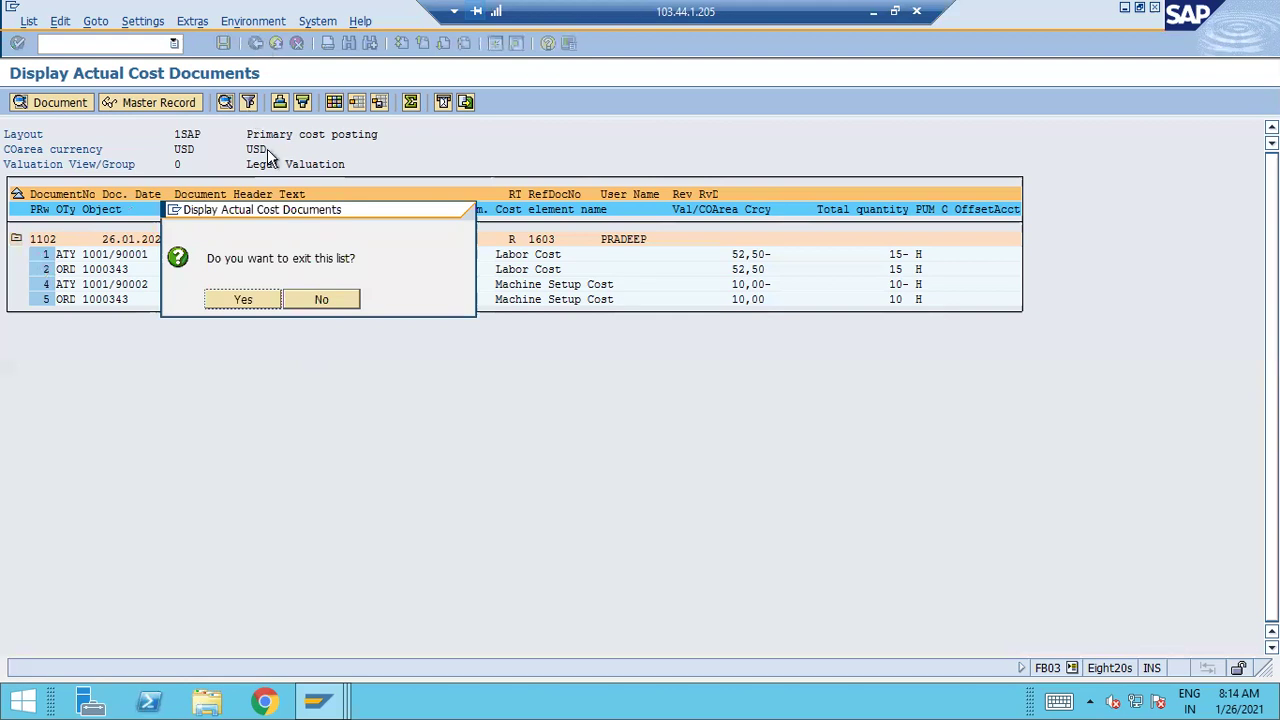
left_click(240, 302)
left_click(132, 174)
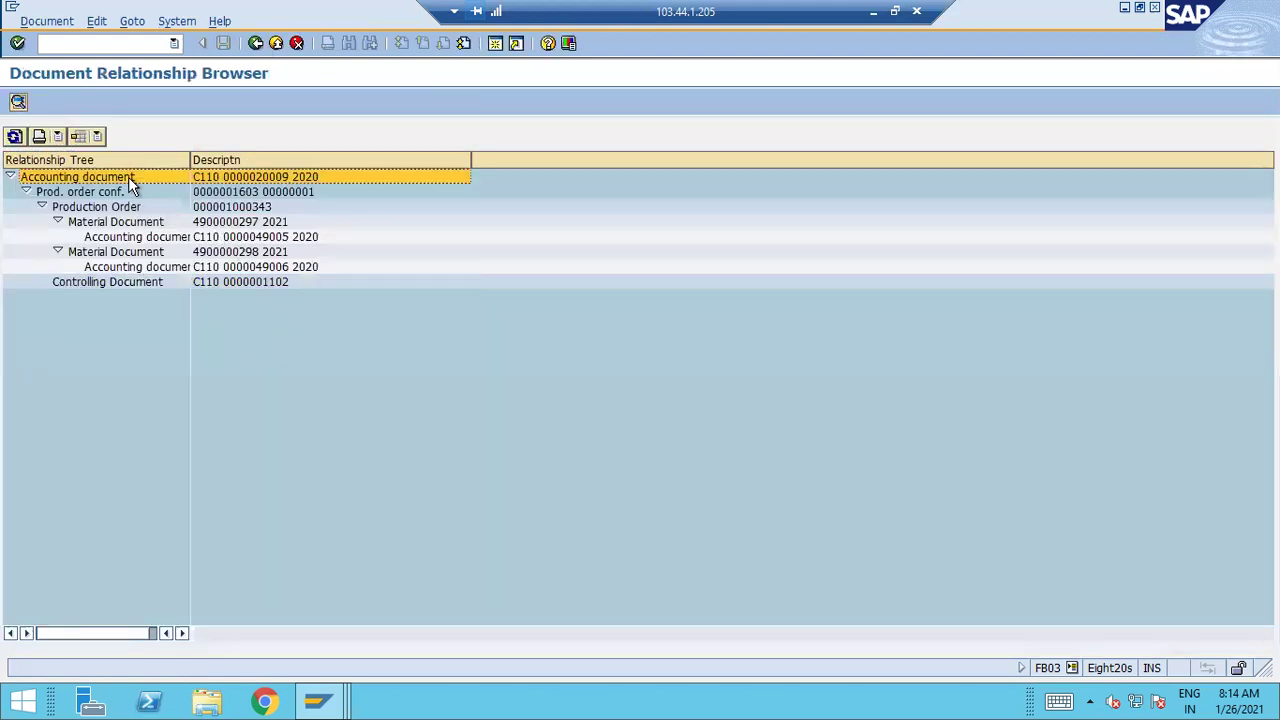
double_click(128, 177)
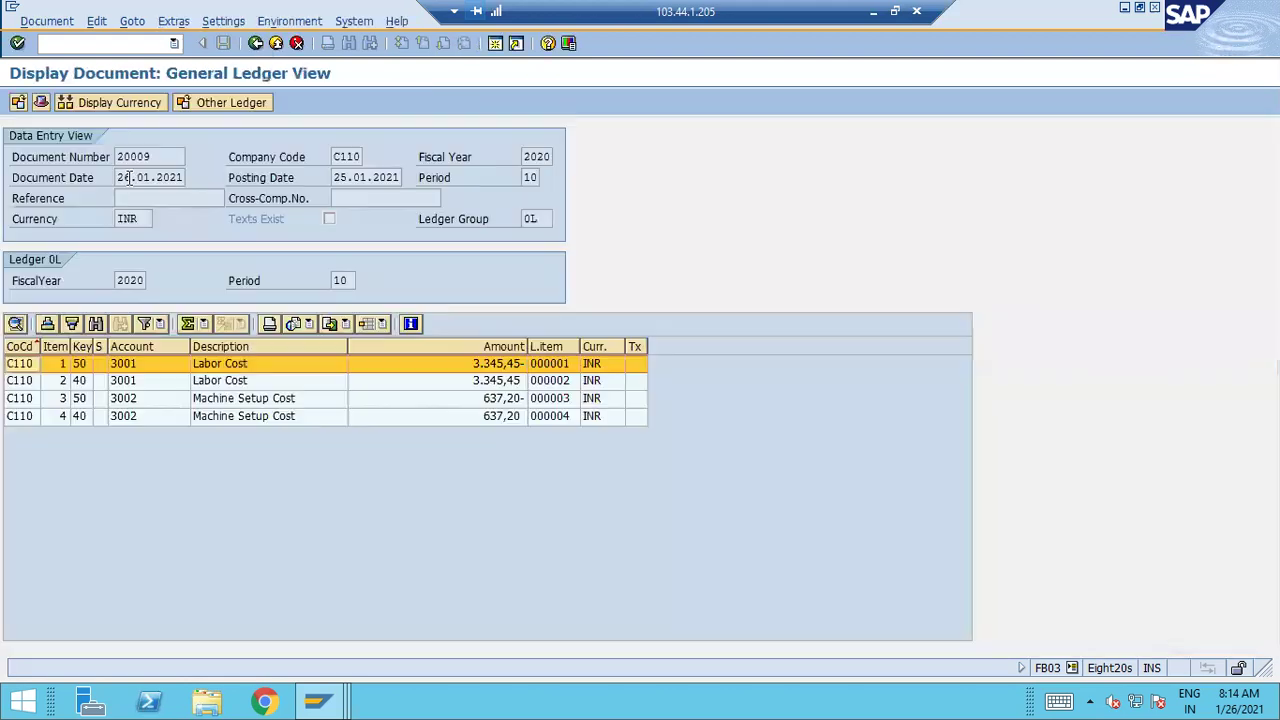
left_click(134, 104)
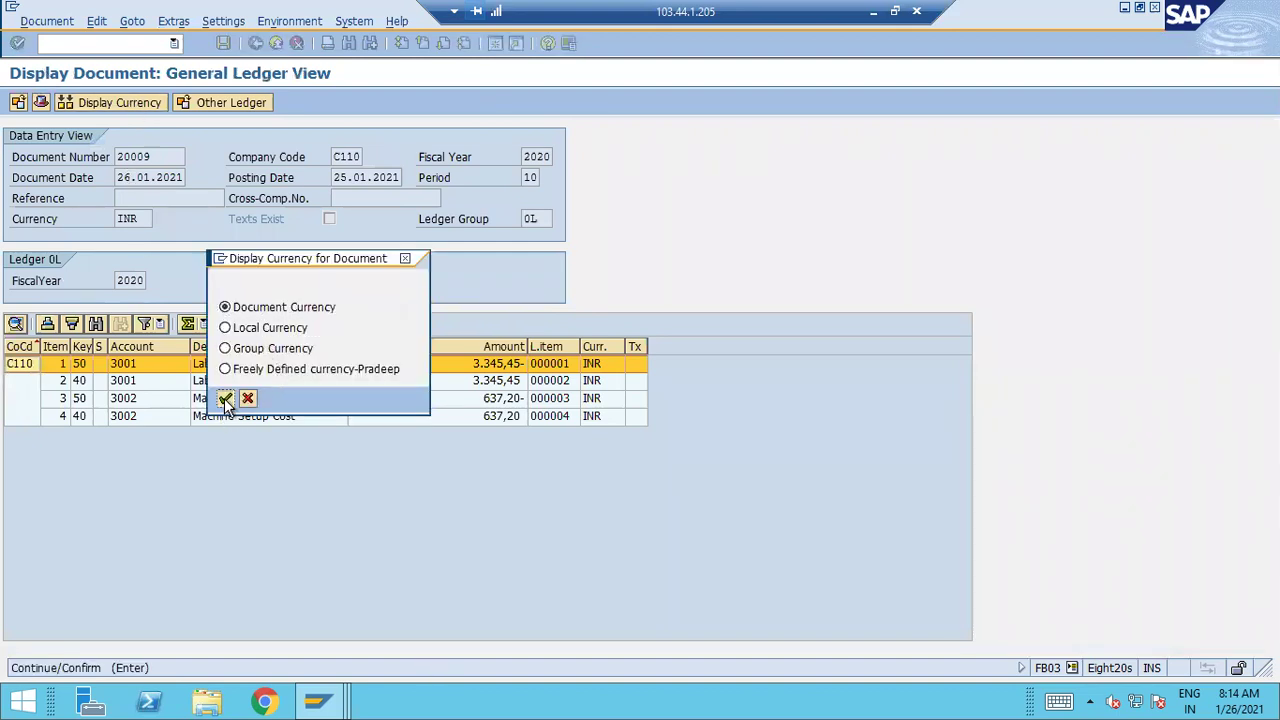
left_click(225, 398)
left_click(122, 104)
left_click(292, 345)
left_click(225, 398)
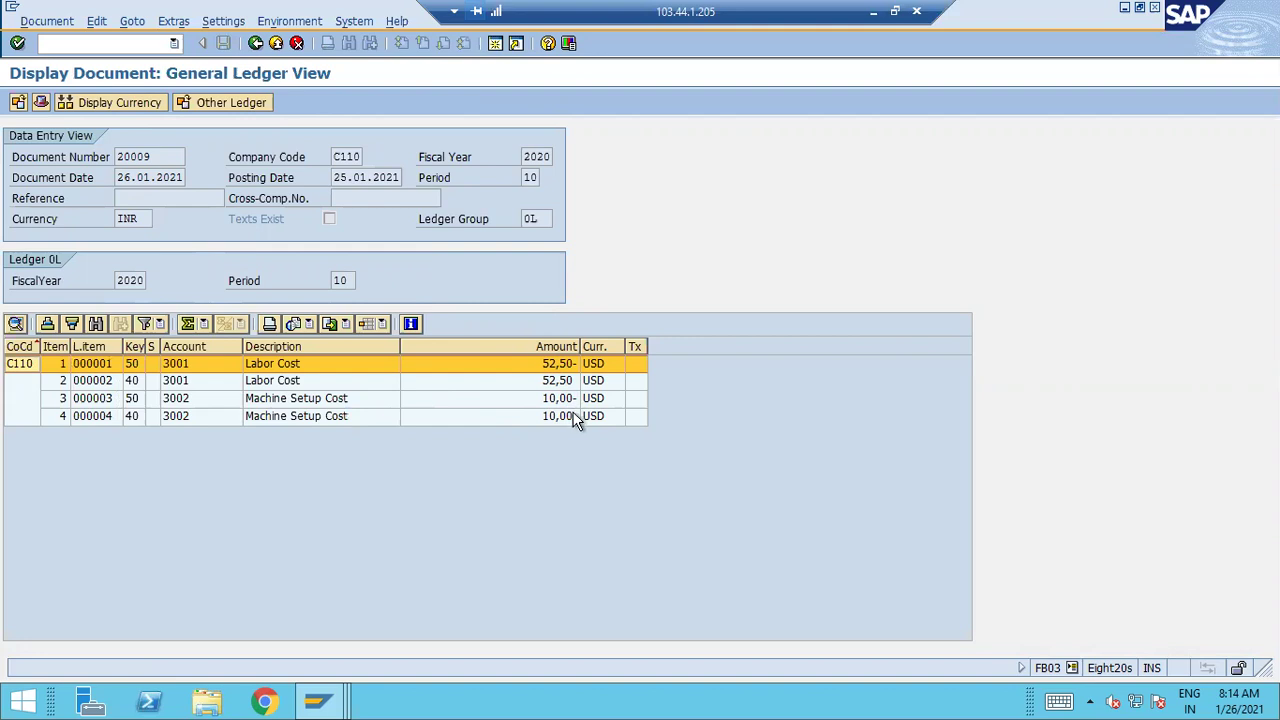
double_click(340, 368)
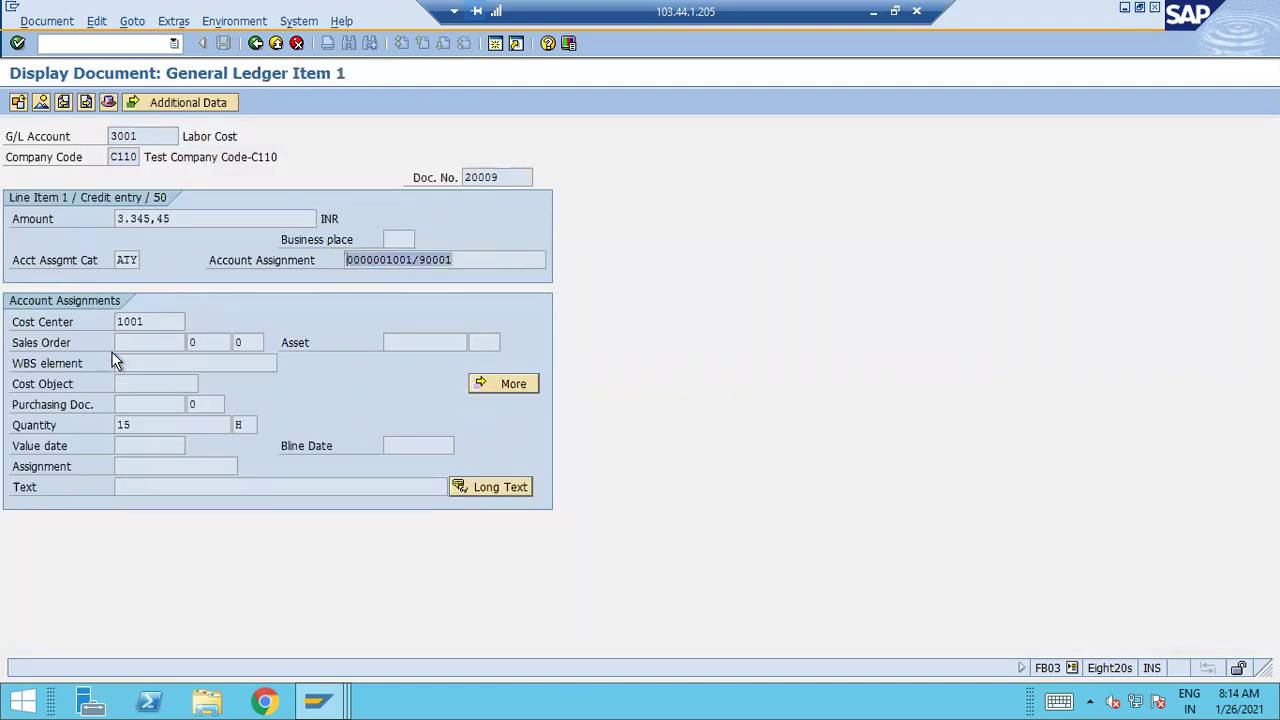
left_click(255, 43)
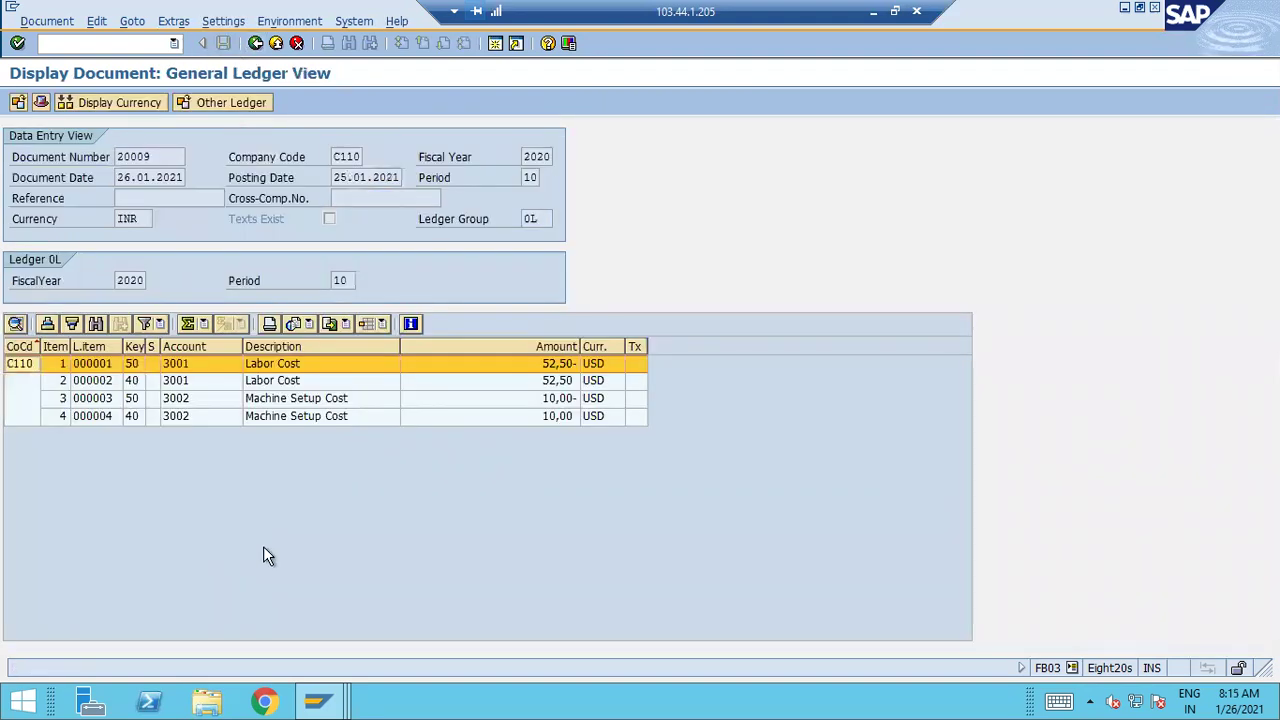
double_click(444, 381)
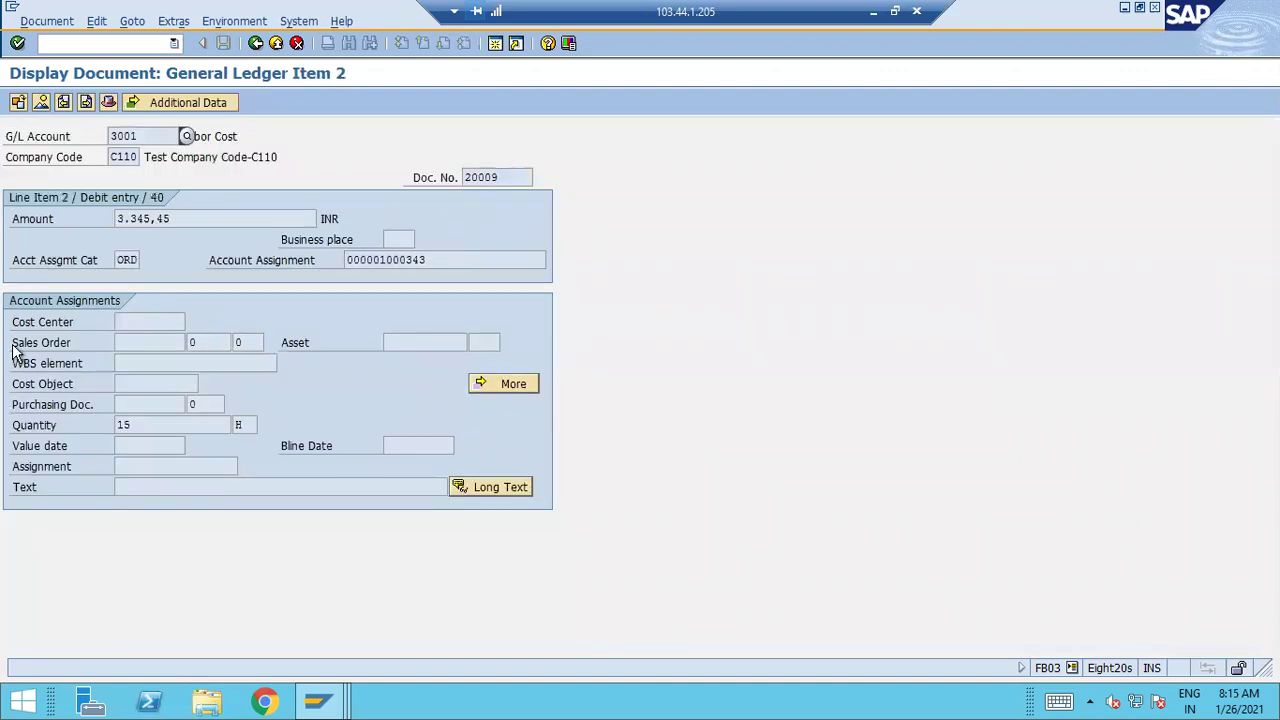
left_click_drag(432, 260, 13, 310)
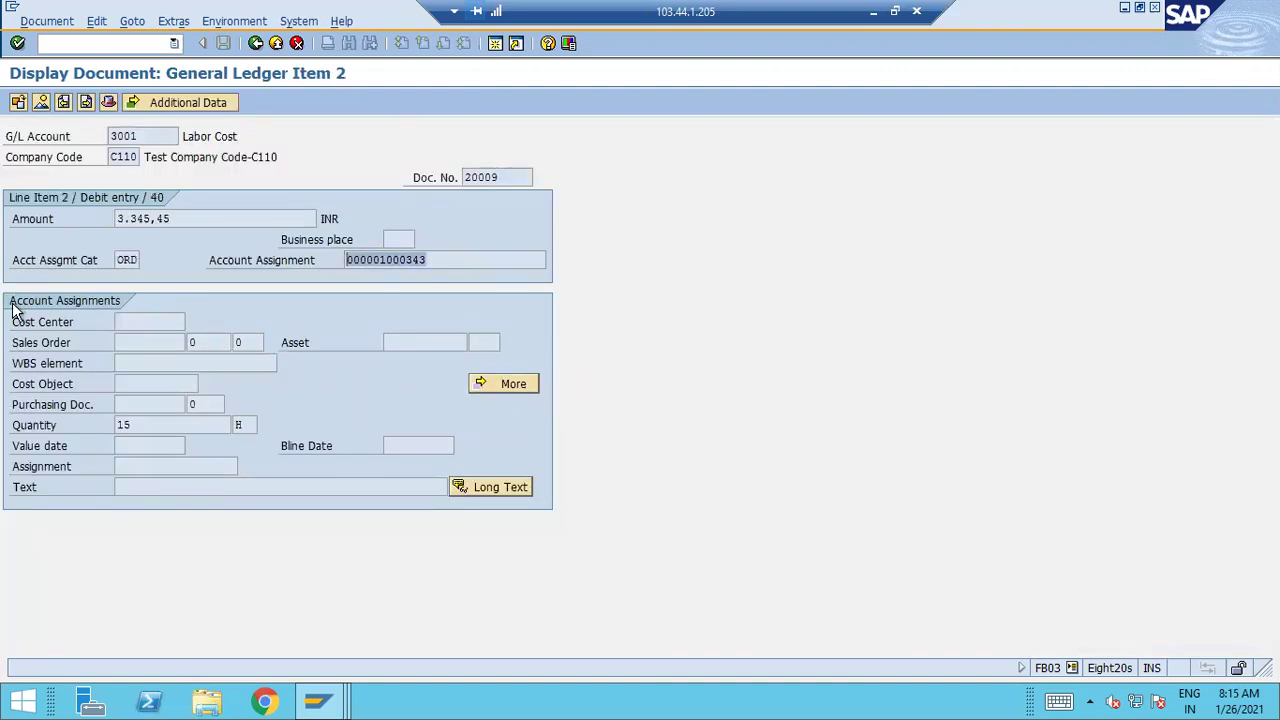
left_click(256, 43)
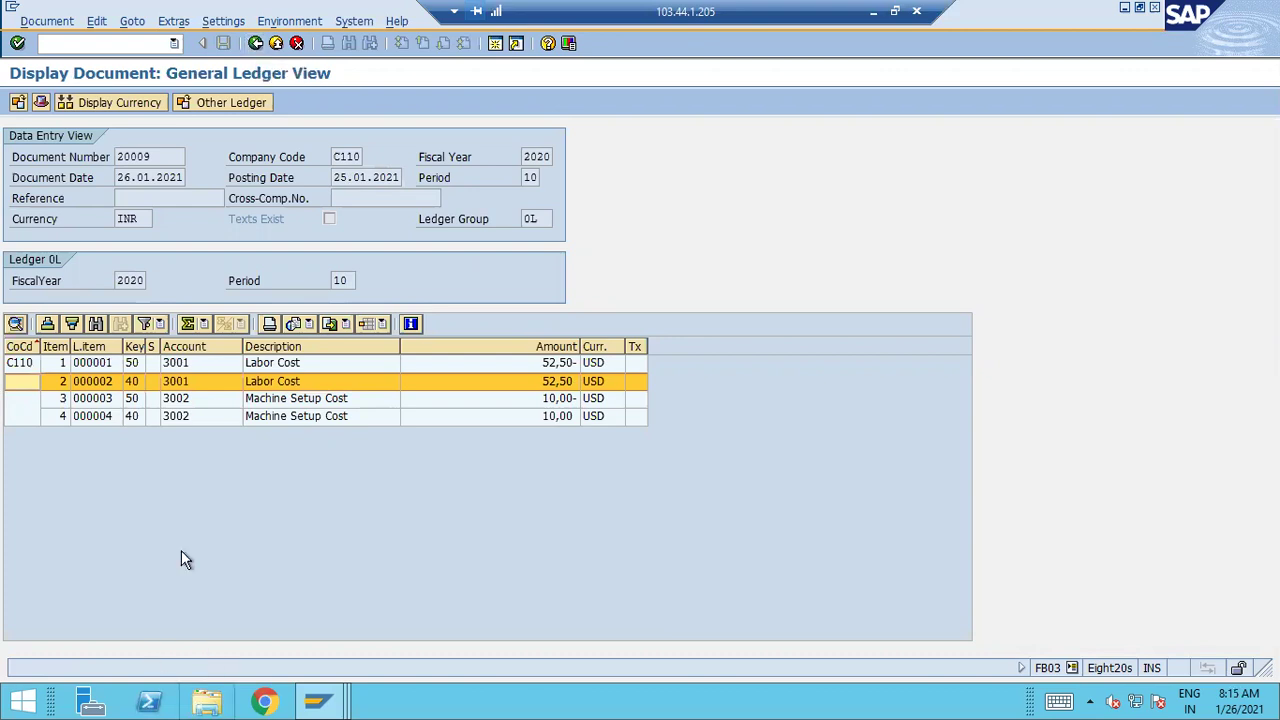
left_click(335, 703)
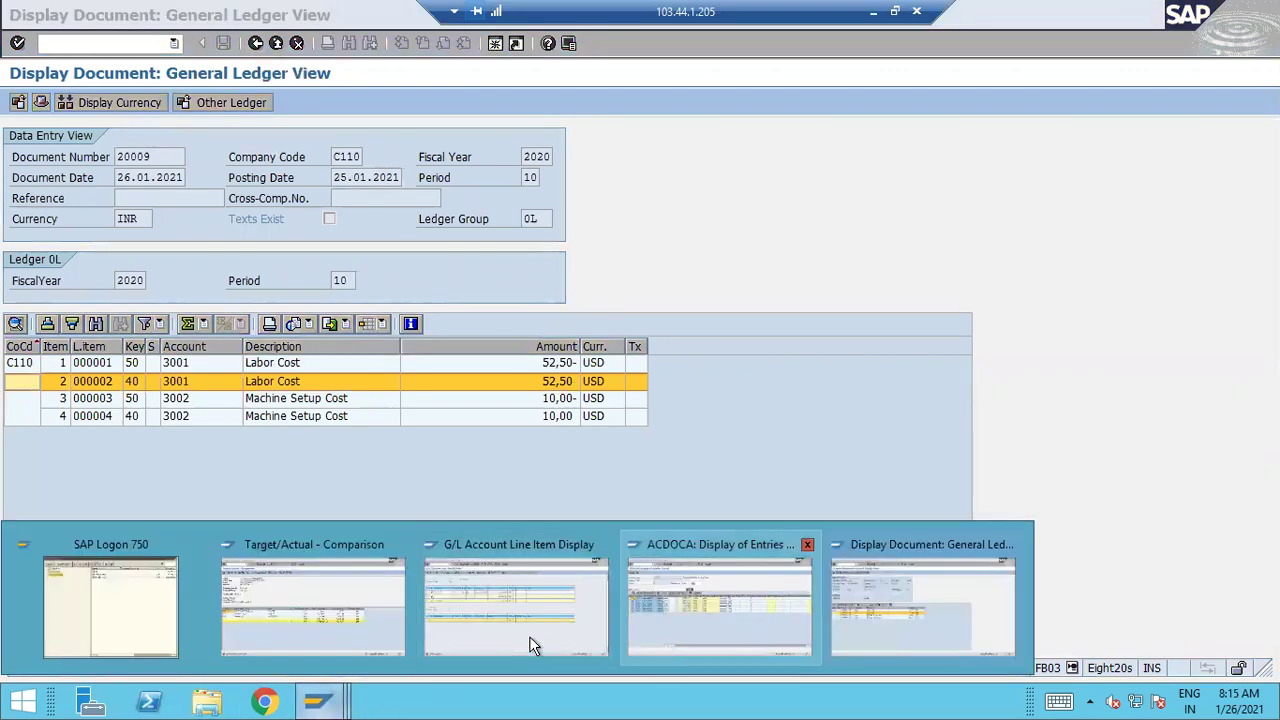
left_click(529, 630)
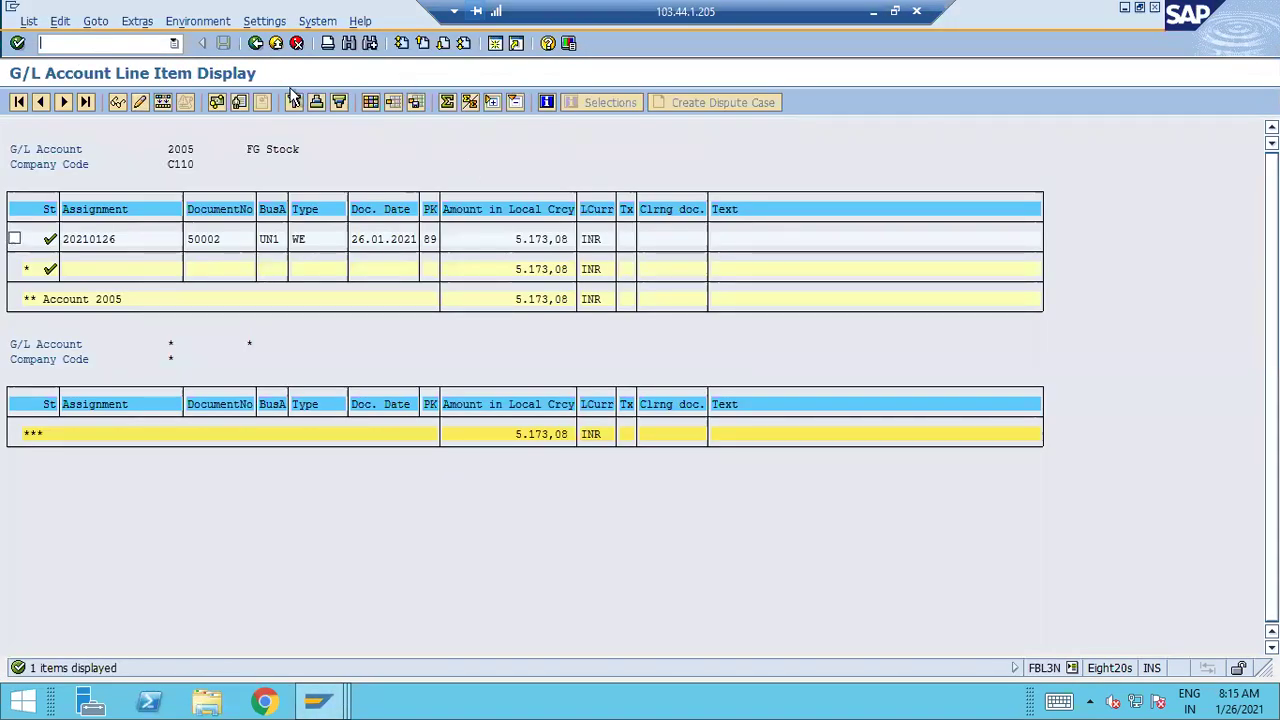
Rerun the G/L line item report for accounts 3000 to 3001.
left_click(262, 43)
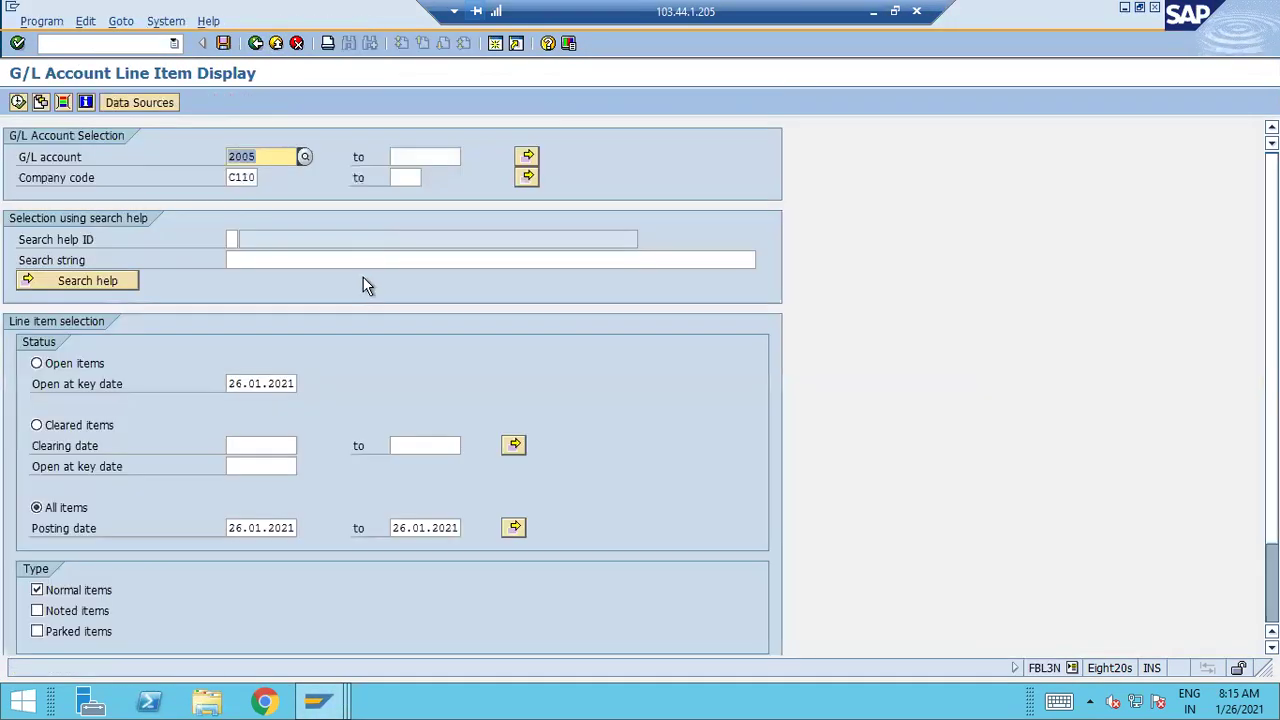
key("Delete")
type("3000")
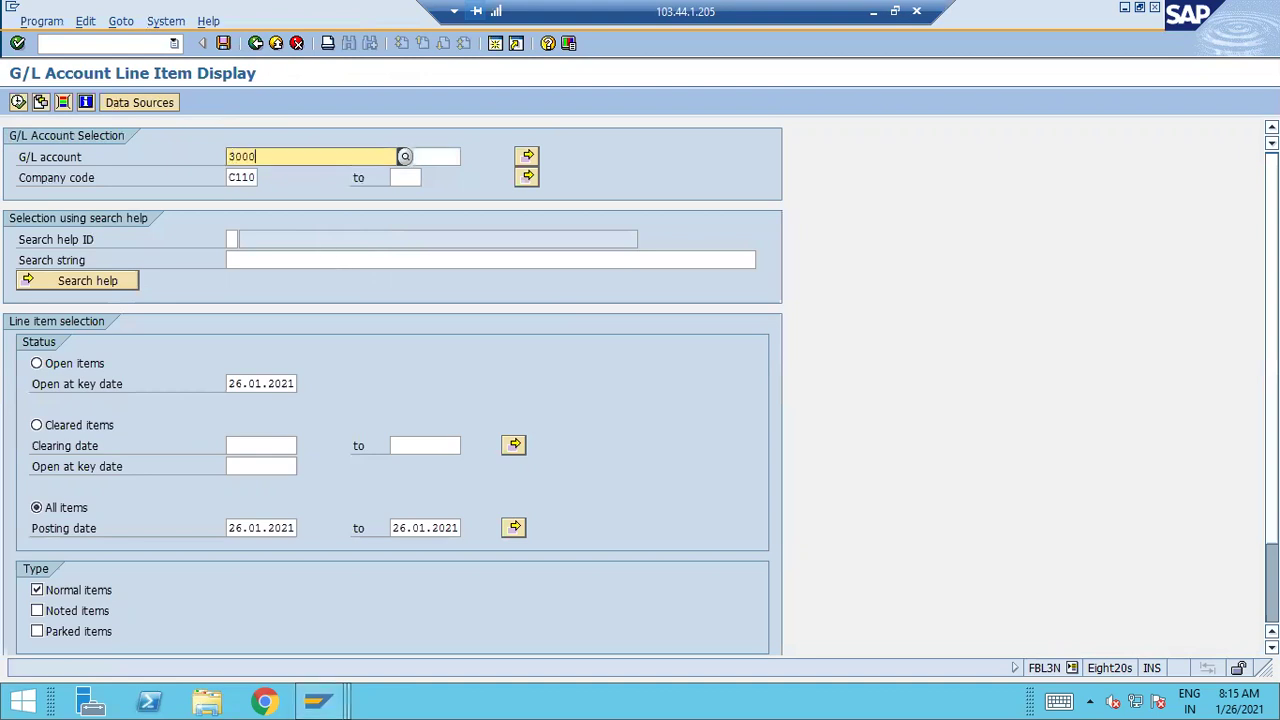
key("Tab")
type("30")
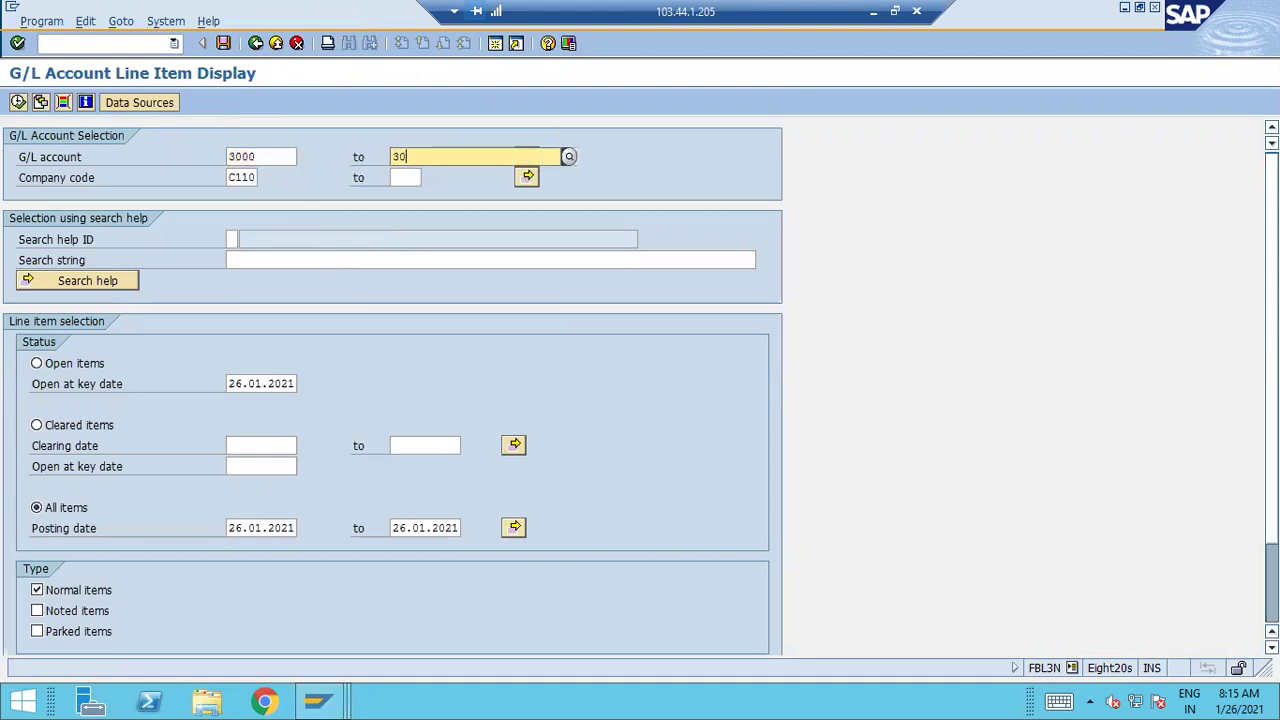
key("alt+Tab")
key("alt+Tab")
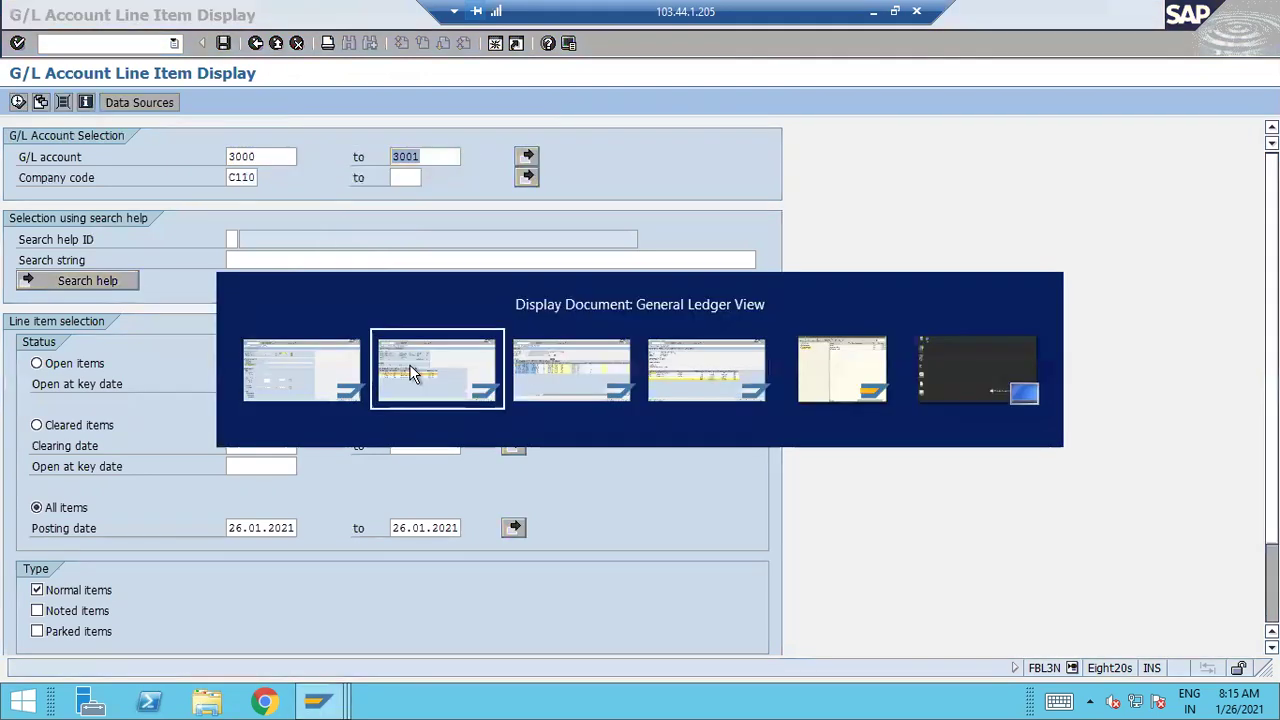
key("alt+Tab")
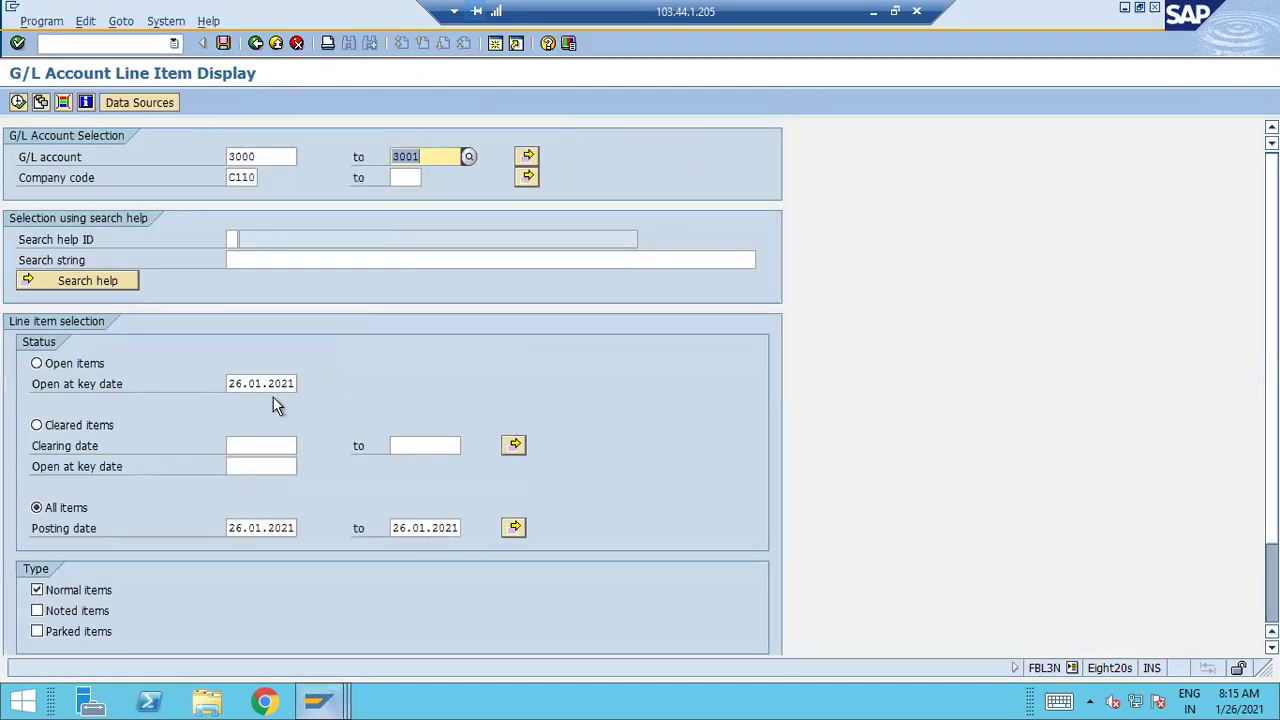
left_click(18, 102)
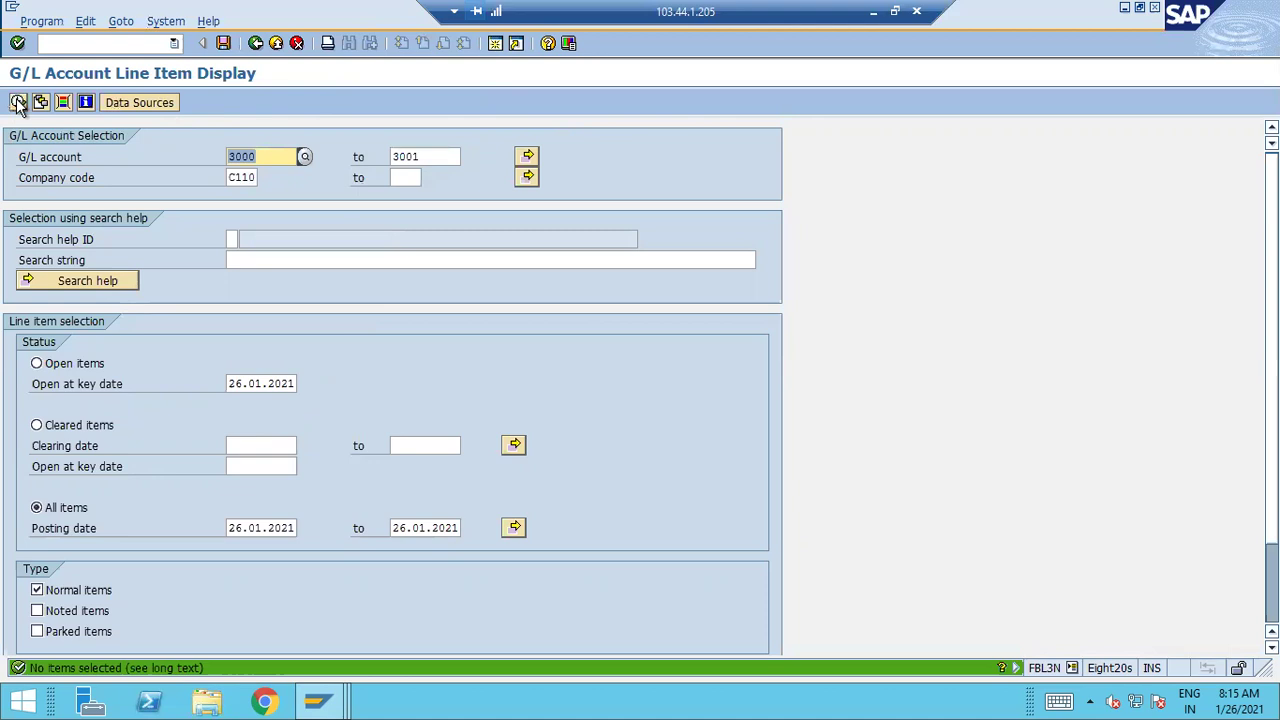
Start transaction FAGLL03 for the G/L view line item report.
left_click(80, 45)
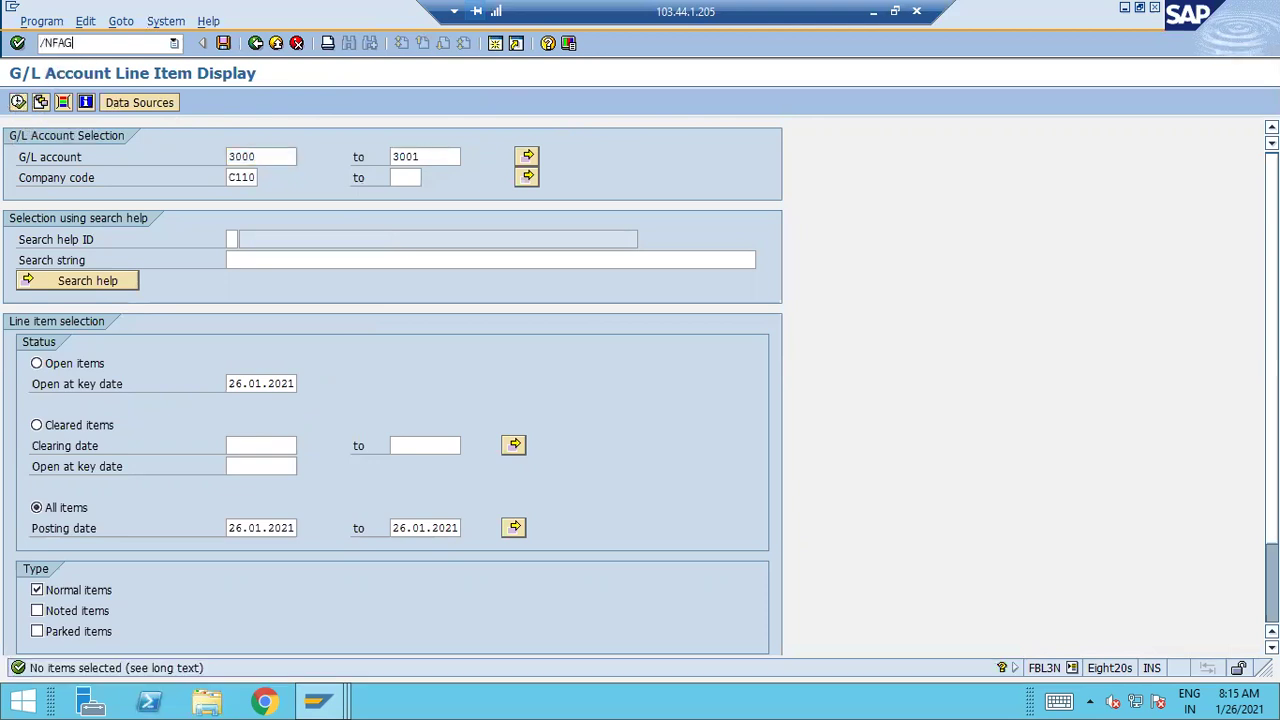
type("/NFAGLG03")
key("Return")
type("FA")
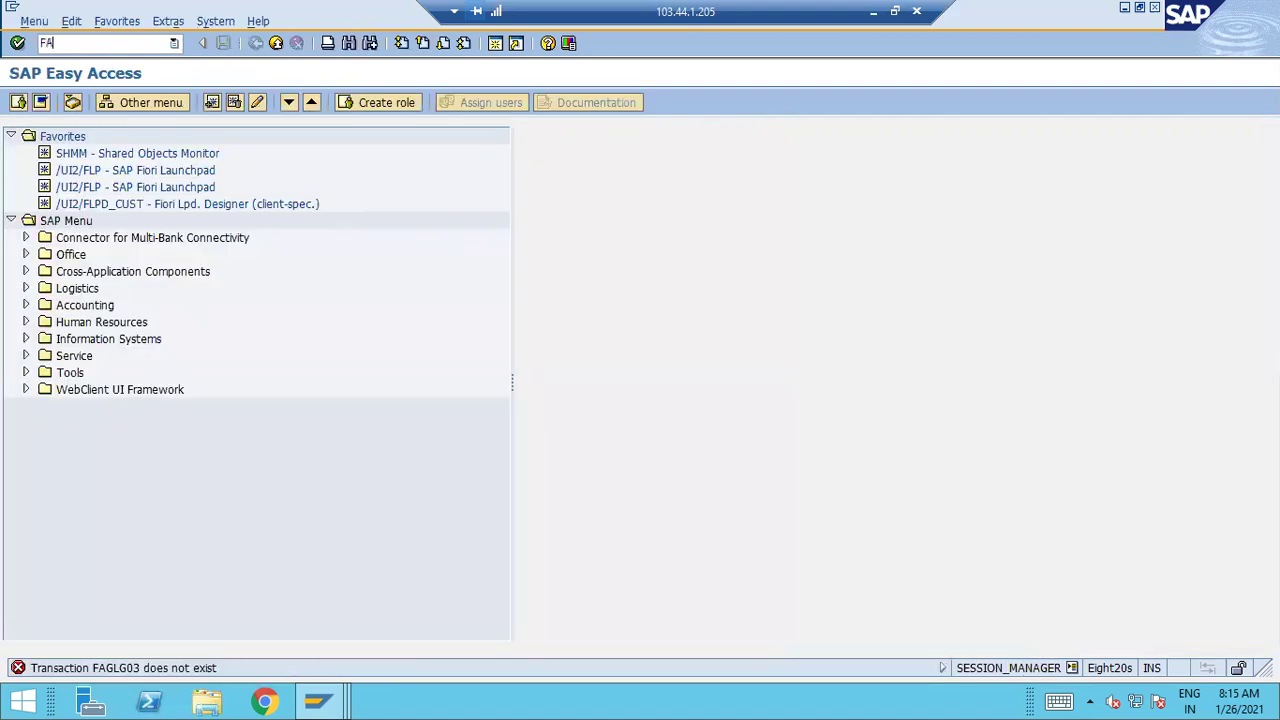
type("GLL03")
key("Return")
Run FAGLL03 for accounts 3001–3002, all items, posting date 25.01.2021.
type("30001")
key("Return")
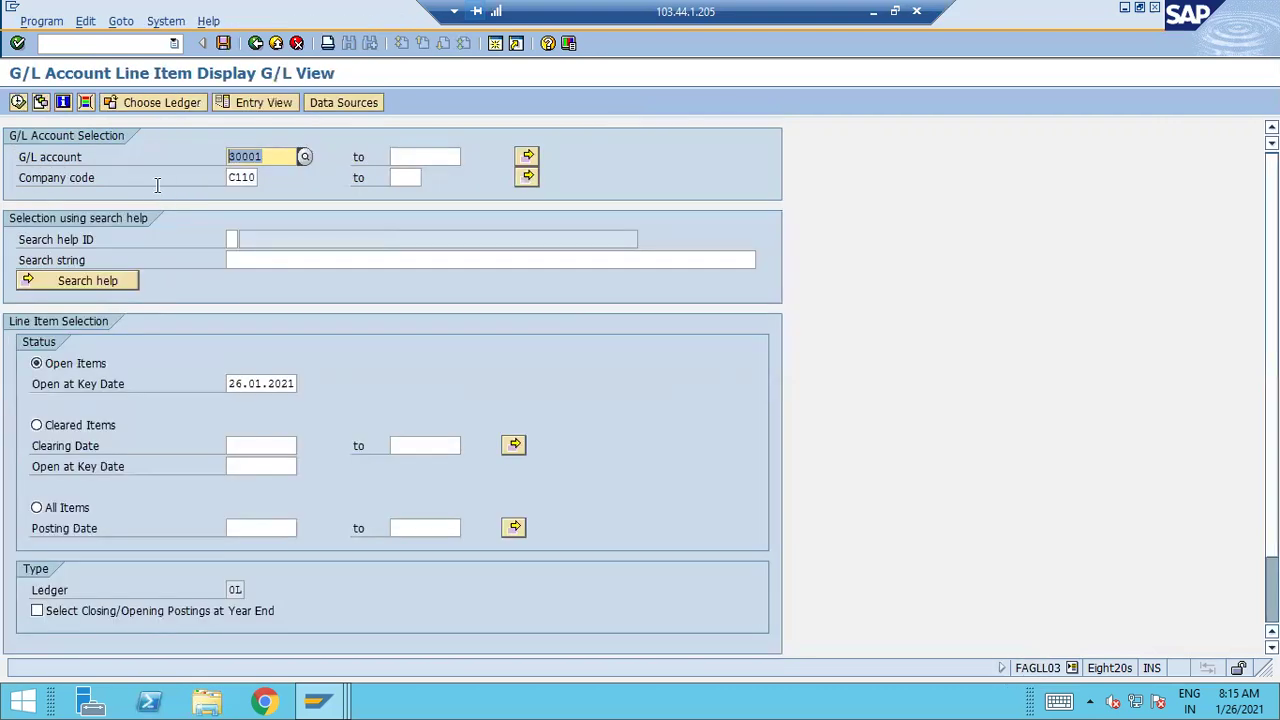
type("3001")
key("Tab")
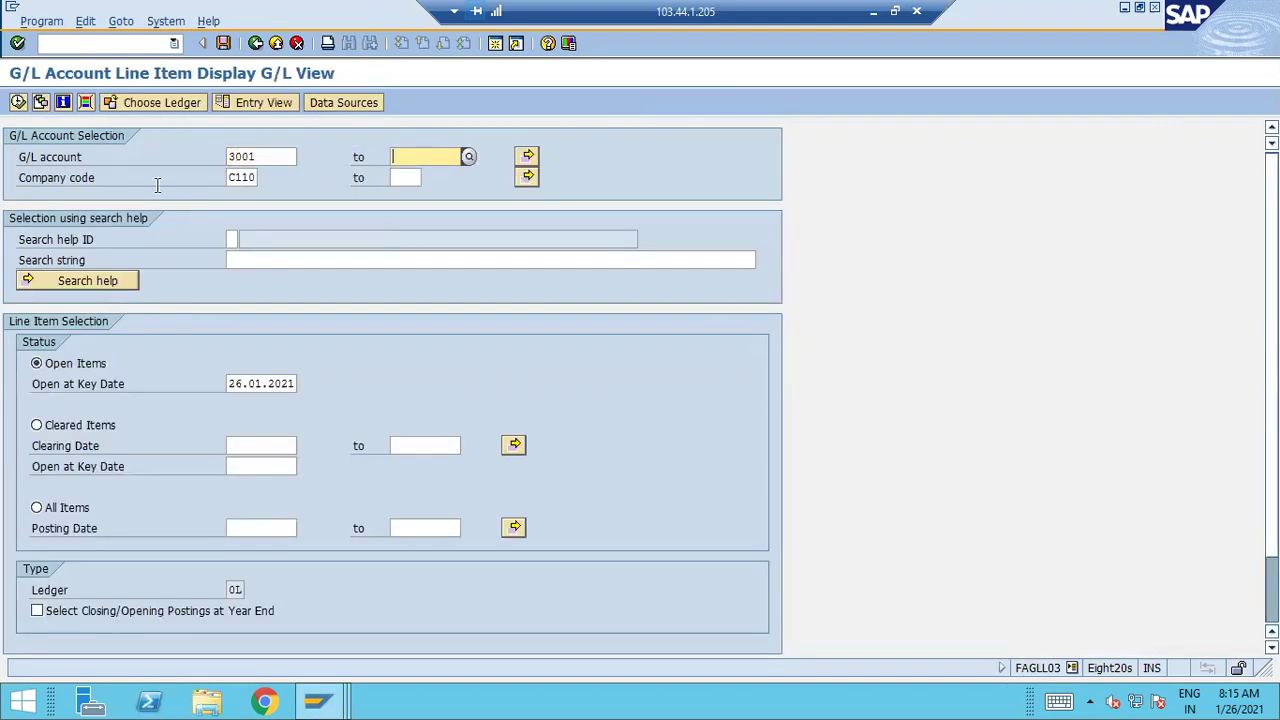
type("3002")
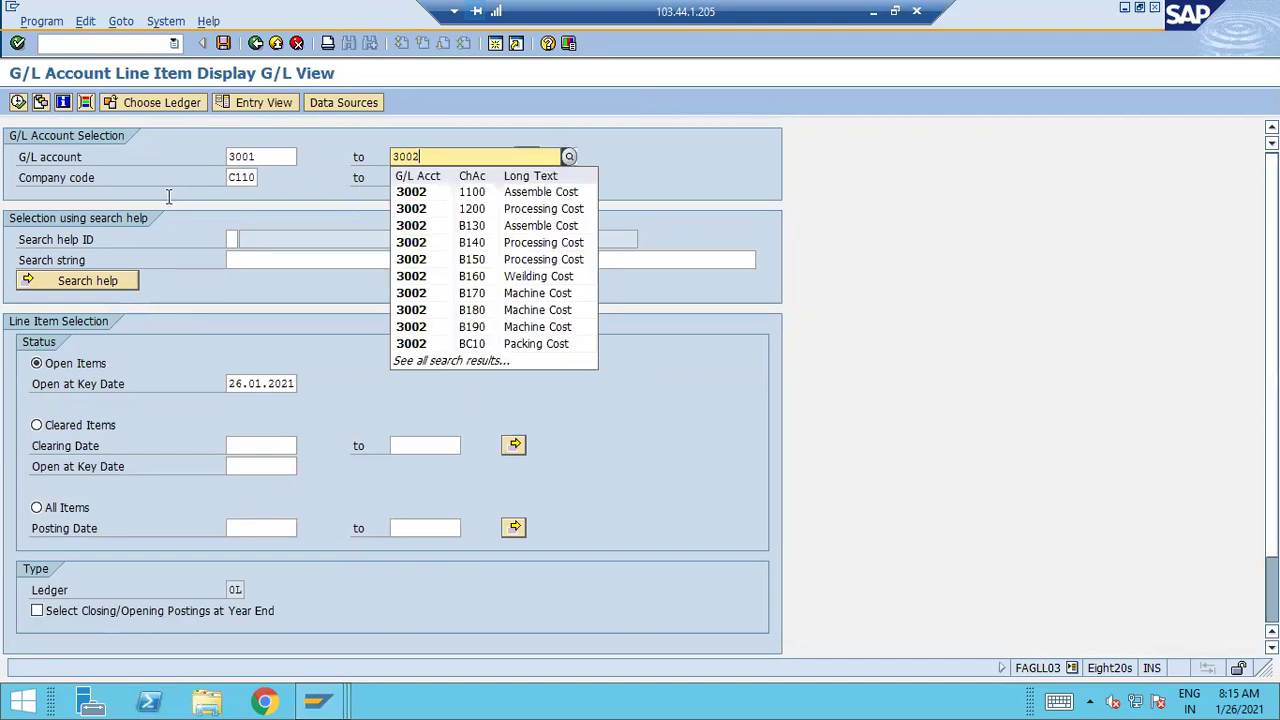
key("Return")
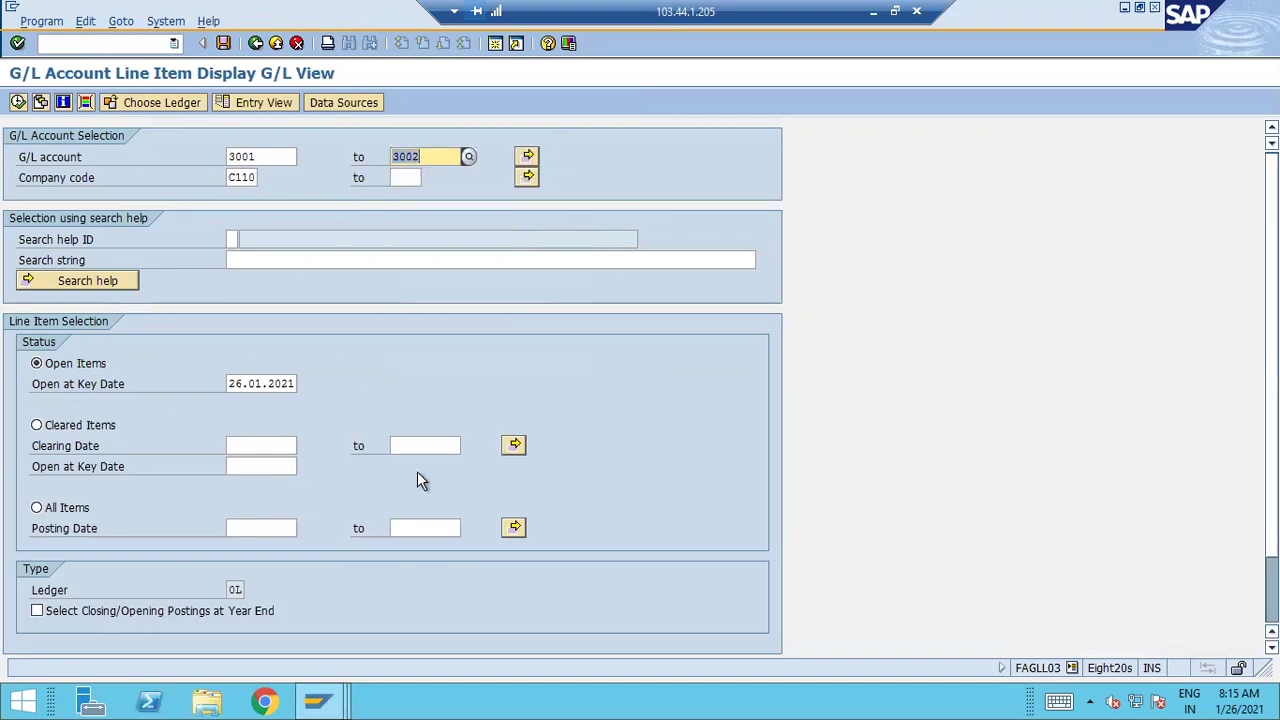
left_click(37, 508)
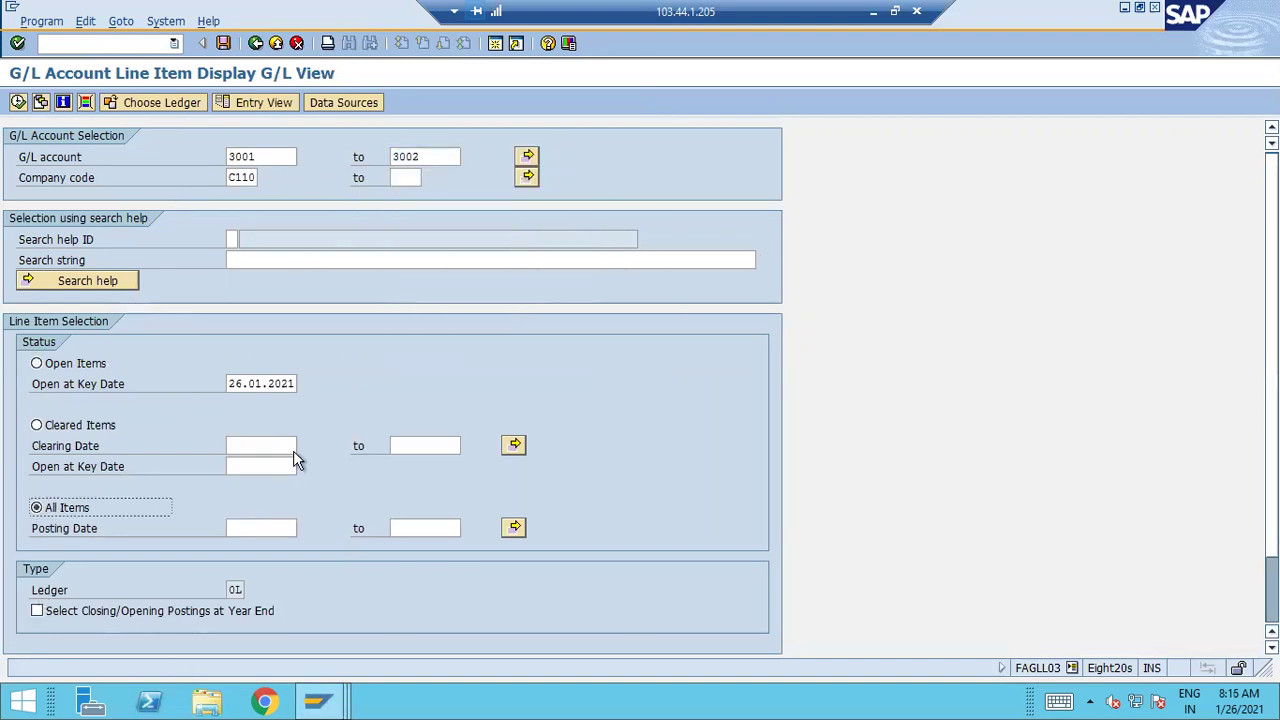
left_click(262, 528)
left_click(306, 528)
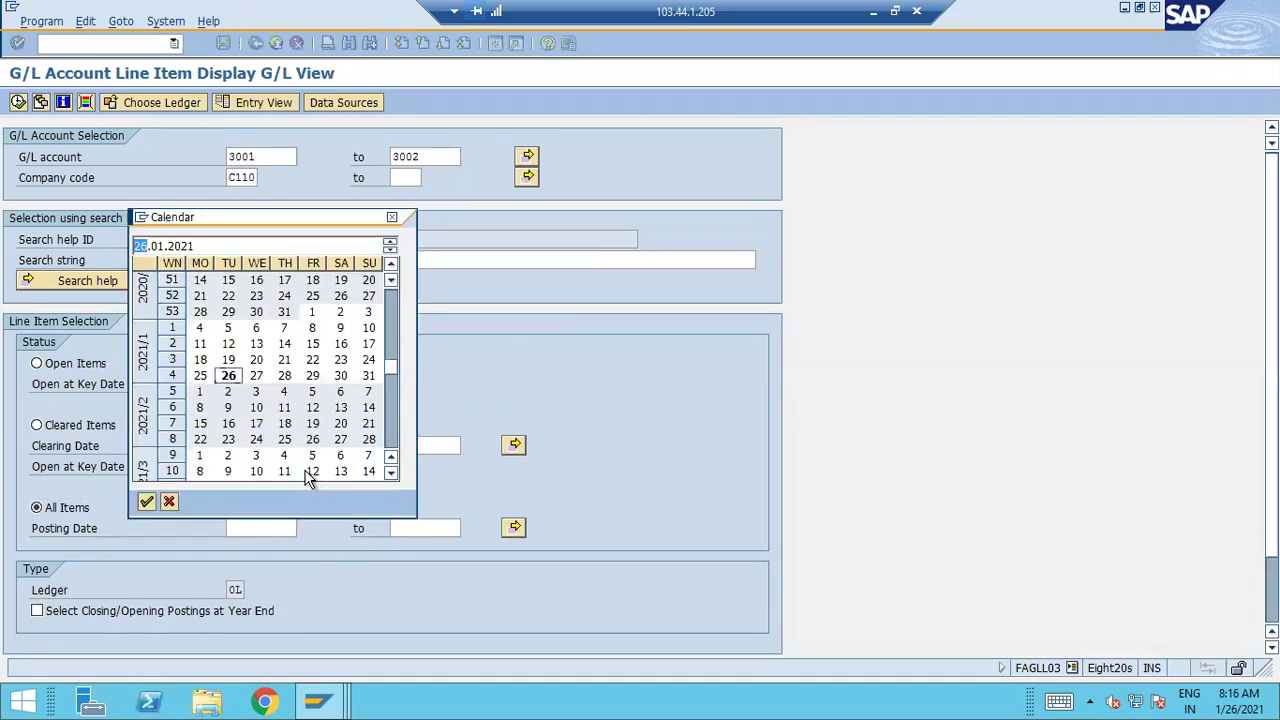
double_click(203, 376)
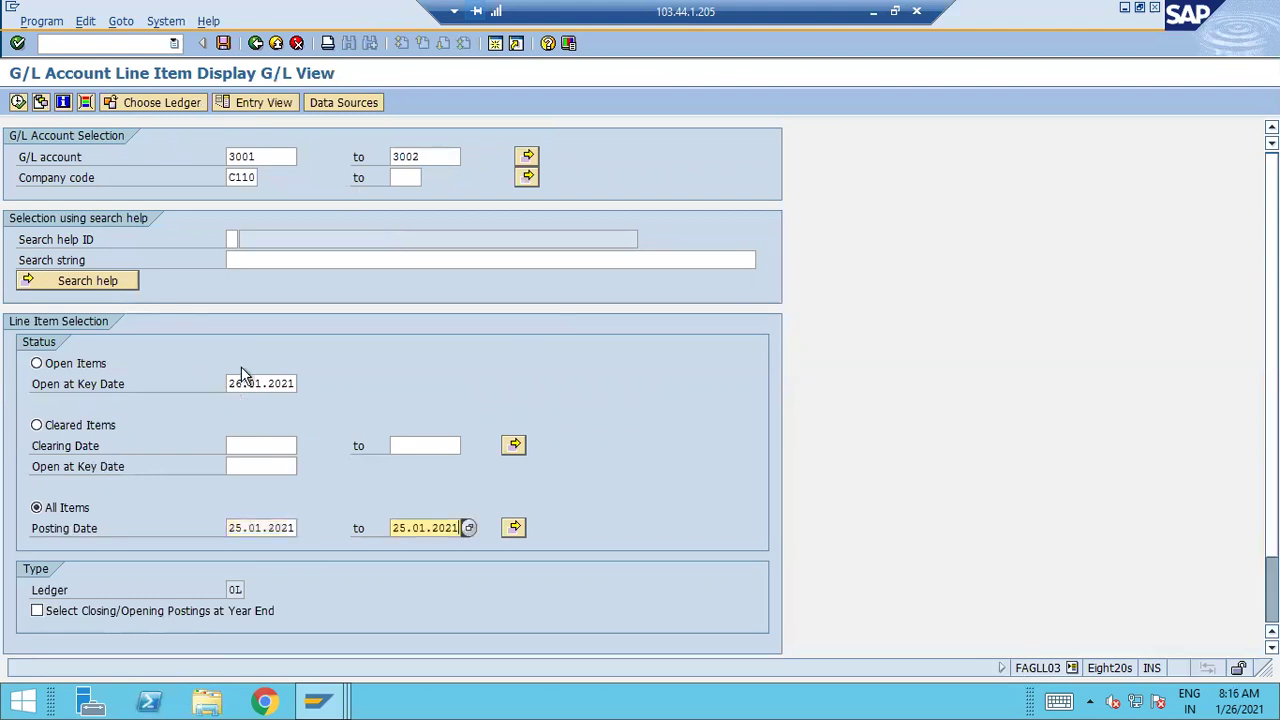
left_click(18, 102)
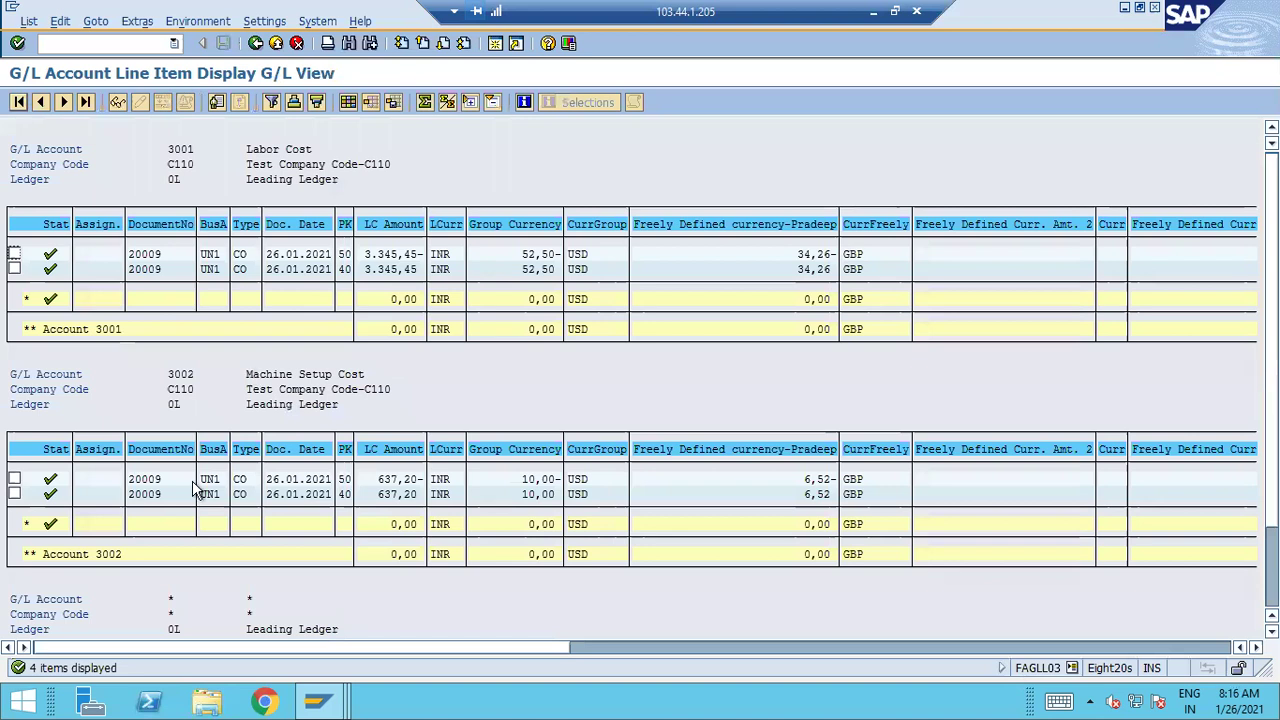
Inspect line items 3 (Machine Setup Cost) and 4 of document 20009's general ledger view.
mouse_move(330, 703)
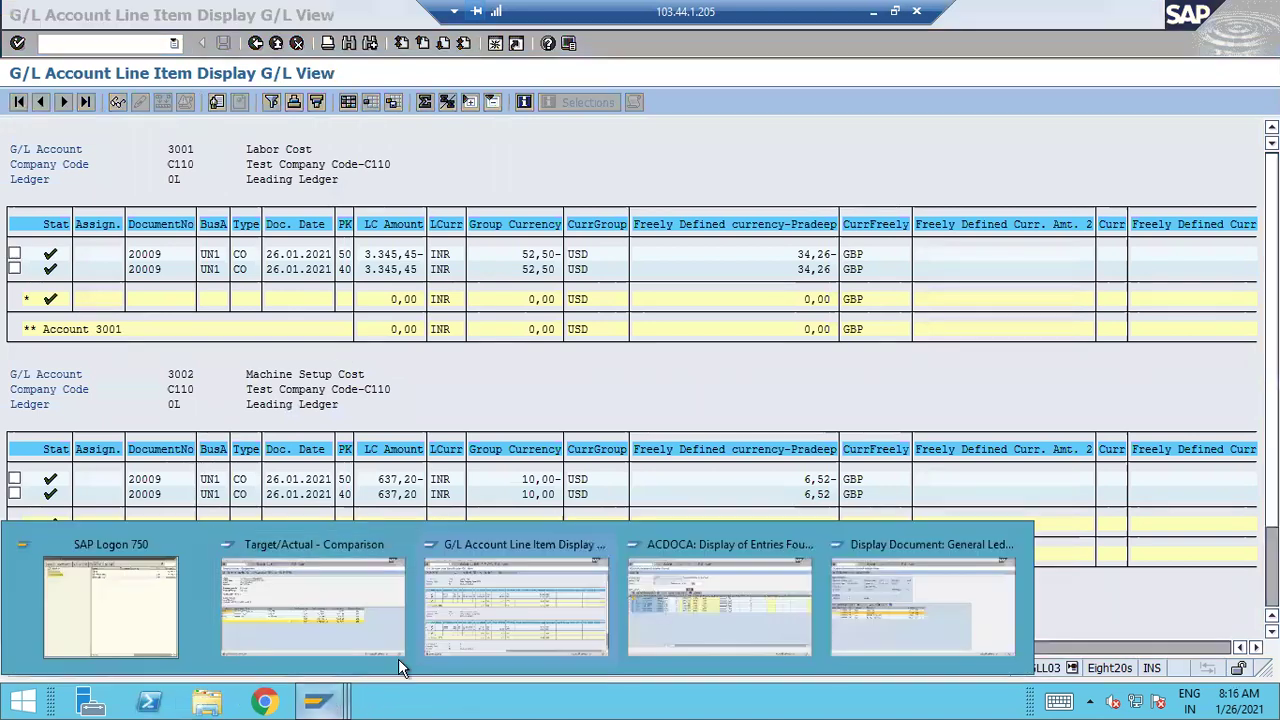
left_click(685, 595)
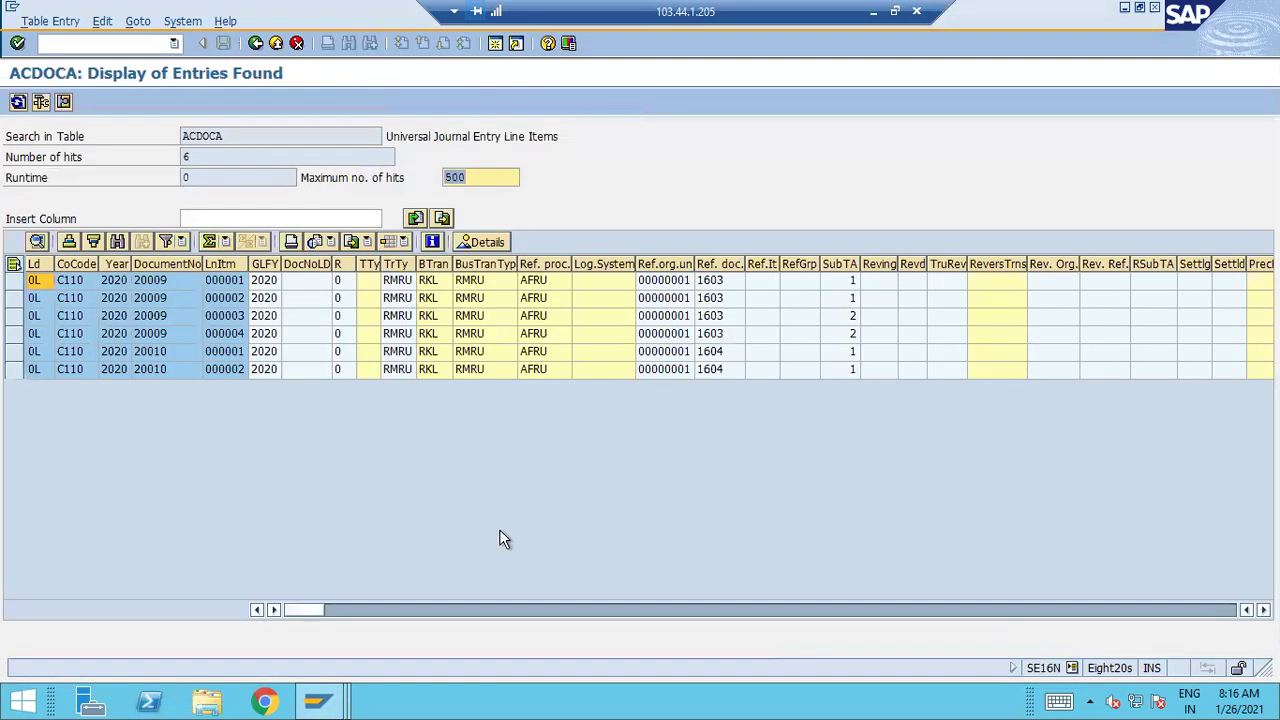
left_click(318, 703)
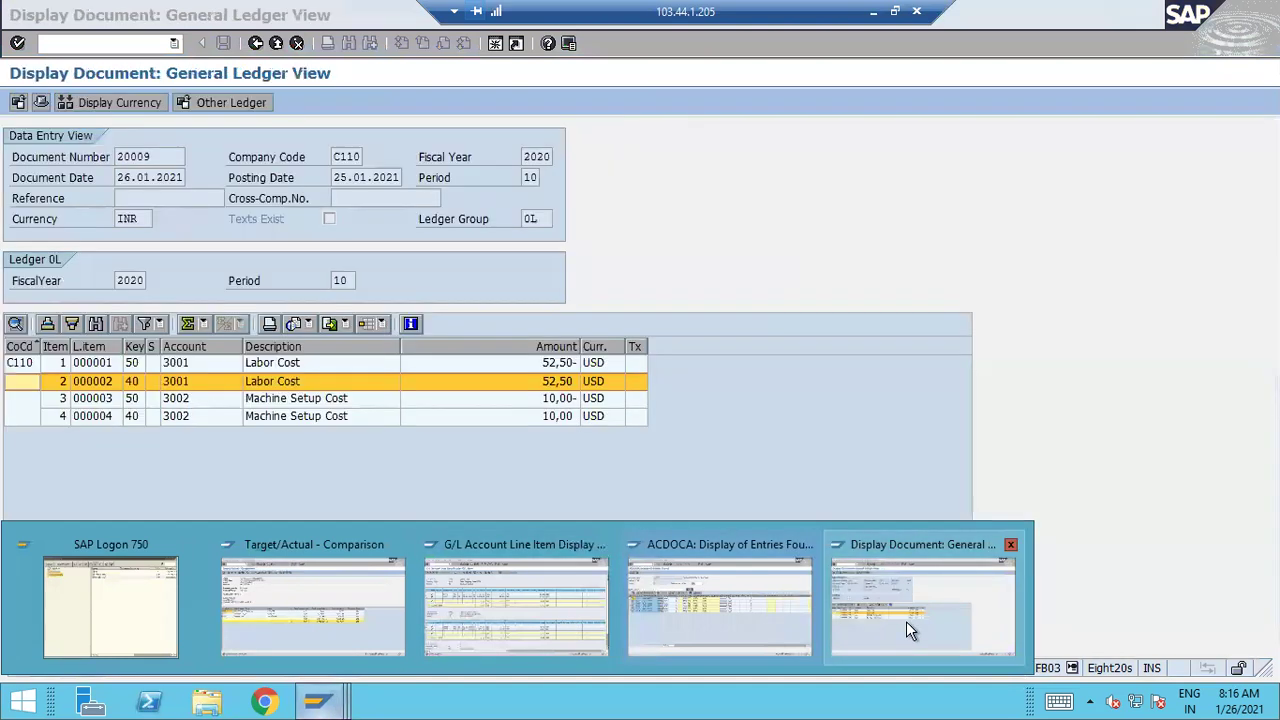
left_click(906, 621)
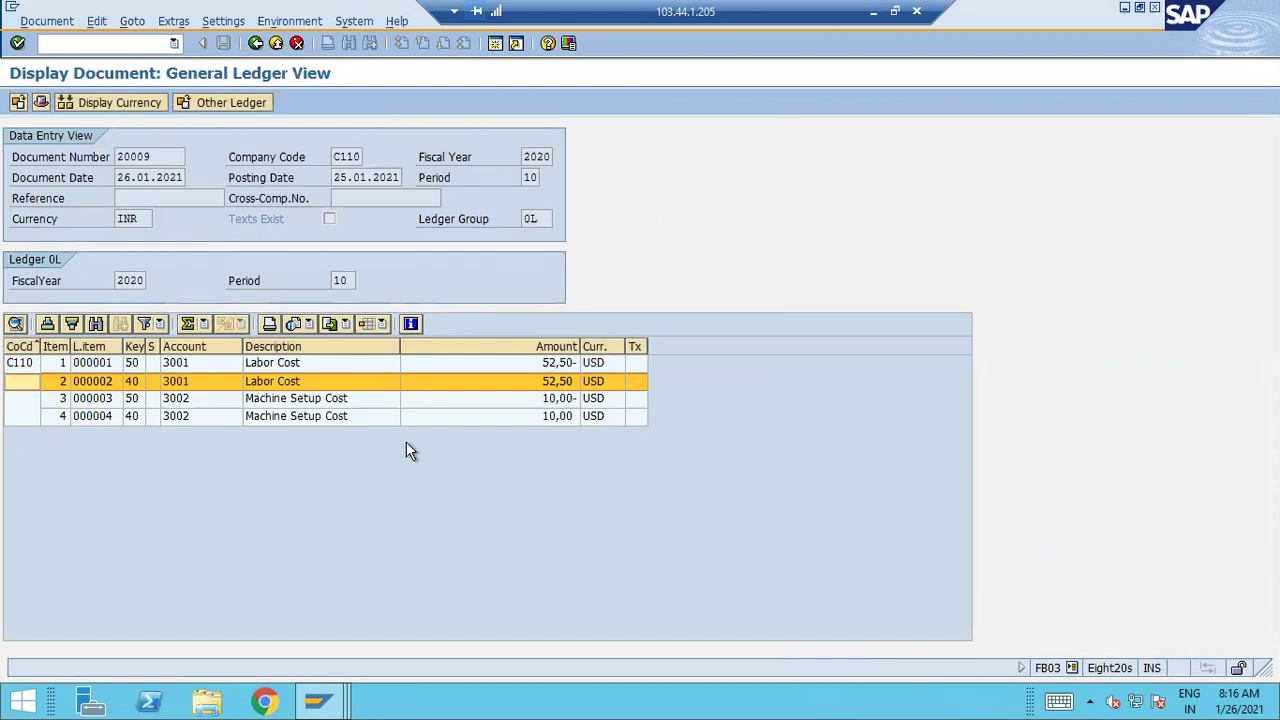
left_click(378, 404)
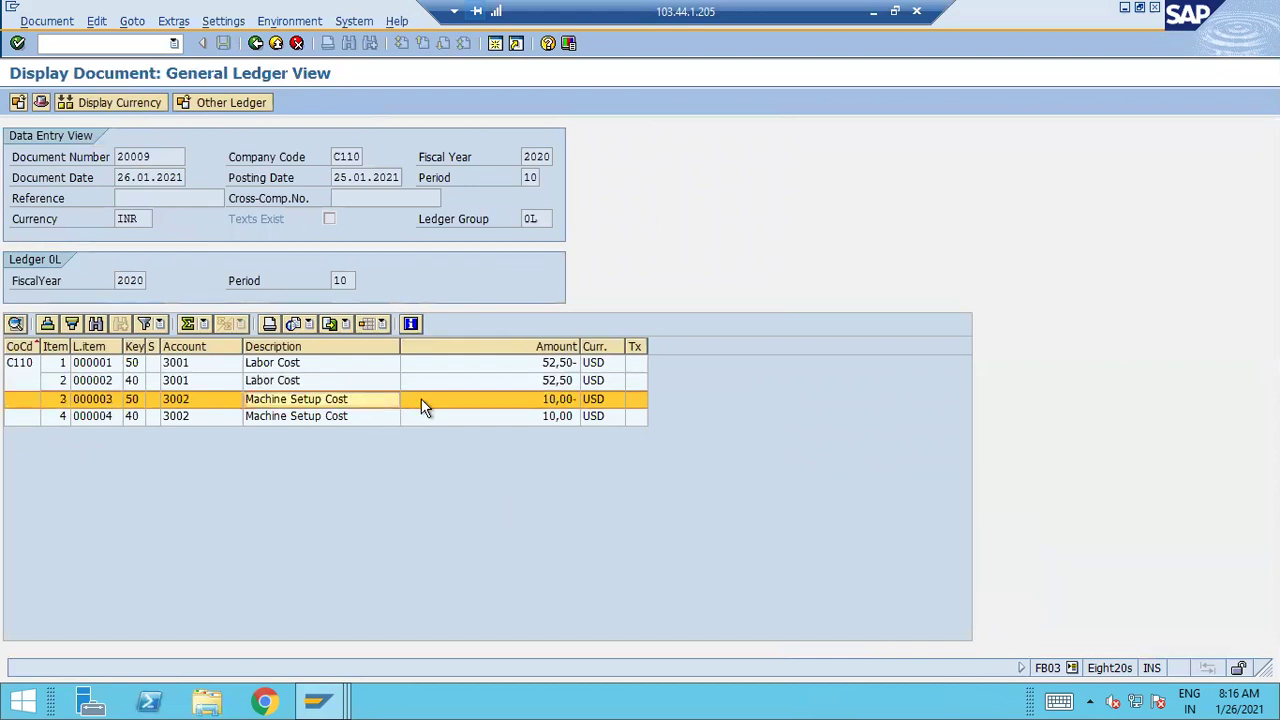
double_click(421, 398)
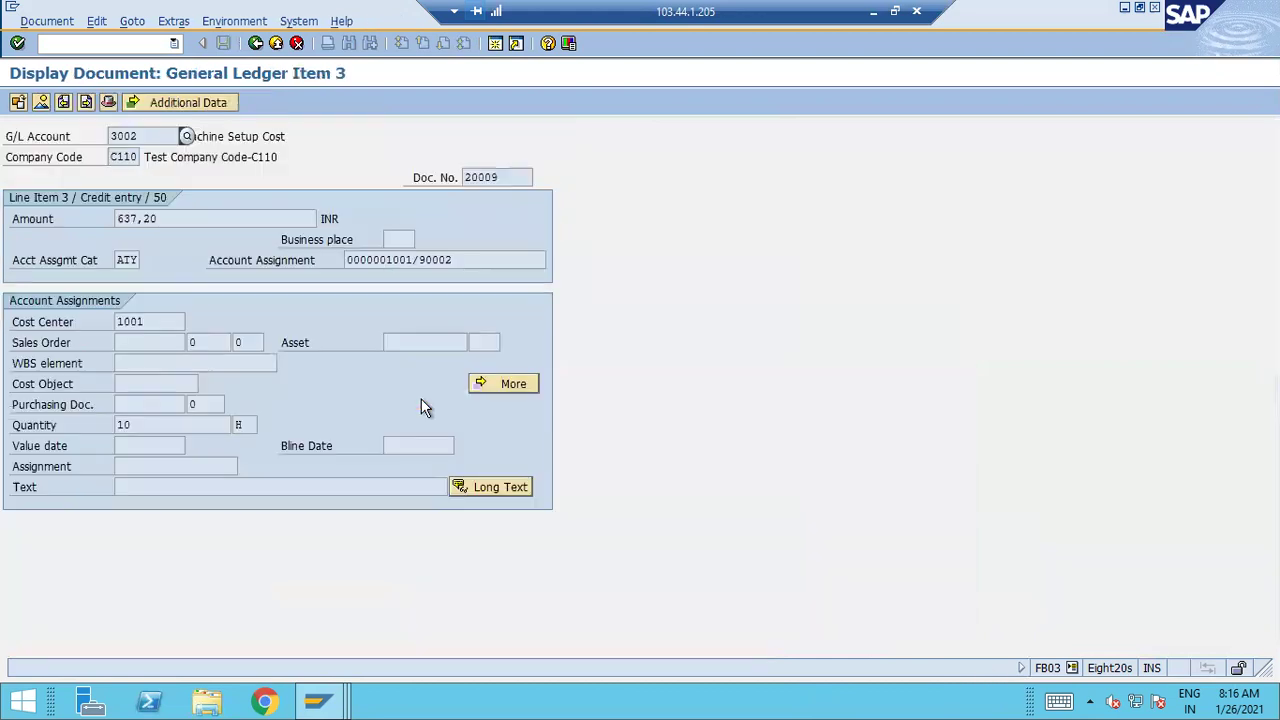
left_click(256, 43)
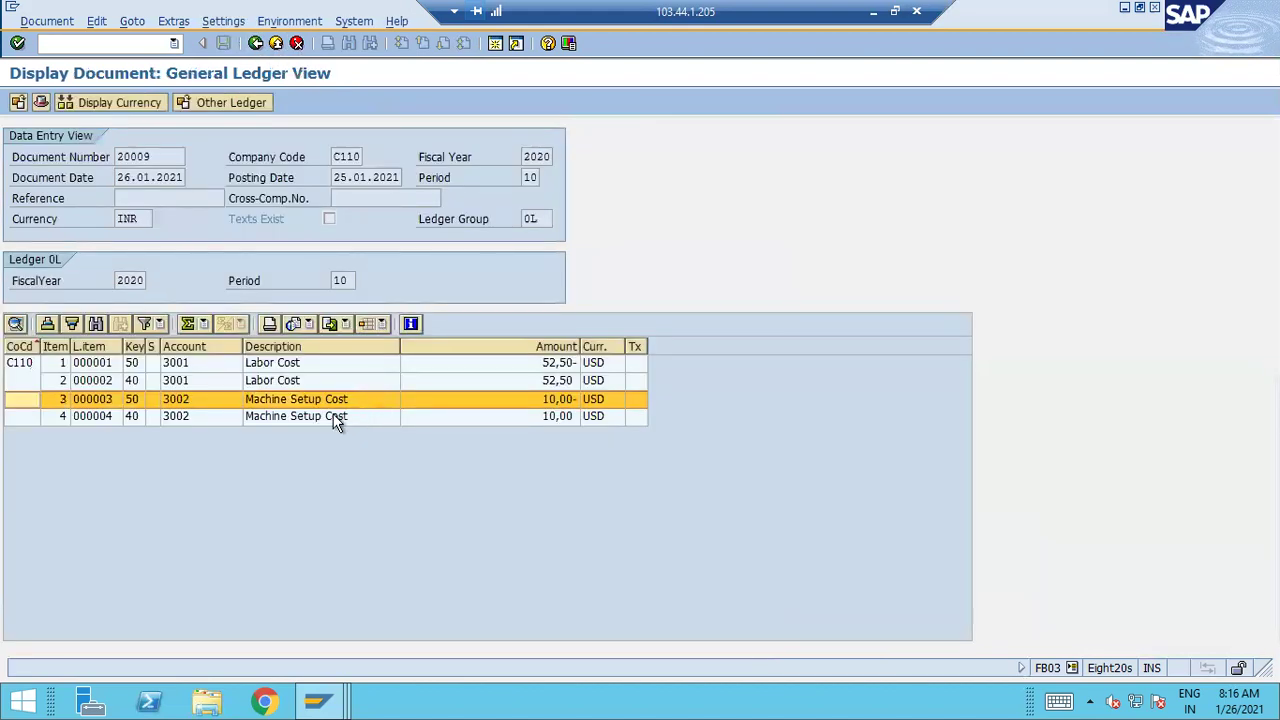
double_click(337, 418)
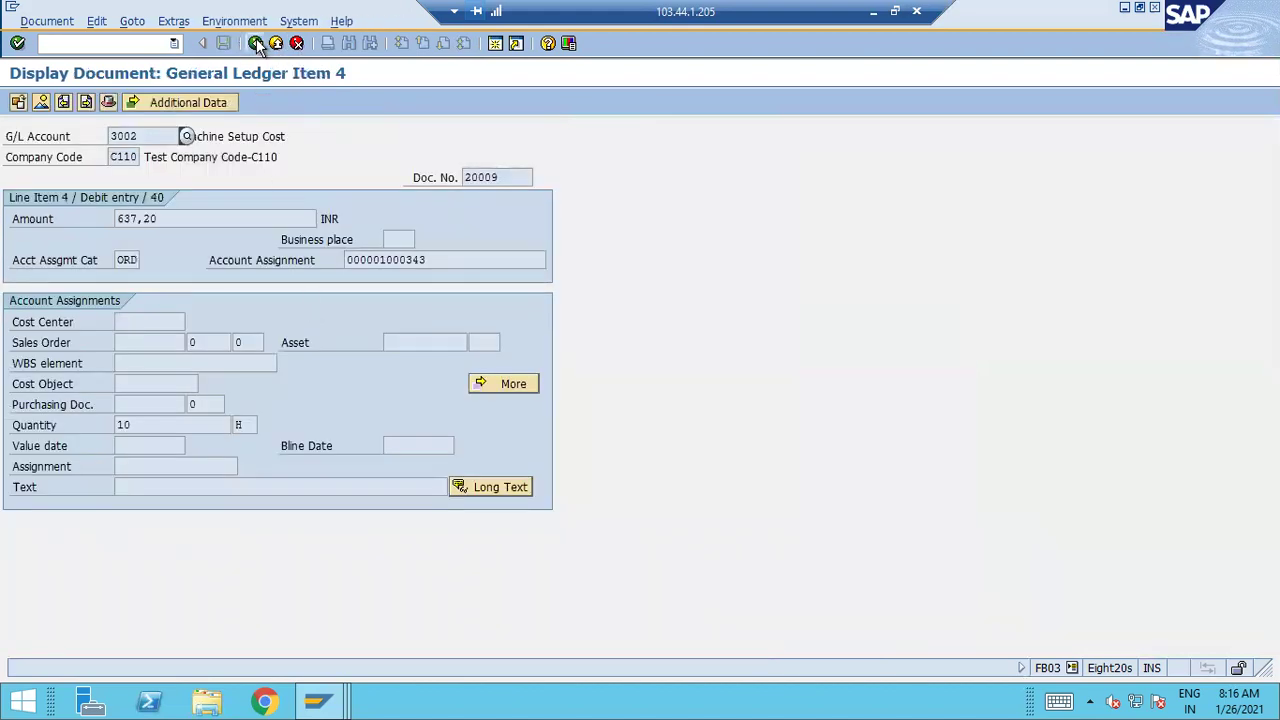
left_click(256, 43)
Go back to the document list and open accounting document 20010.
left_click(256, 43)
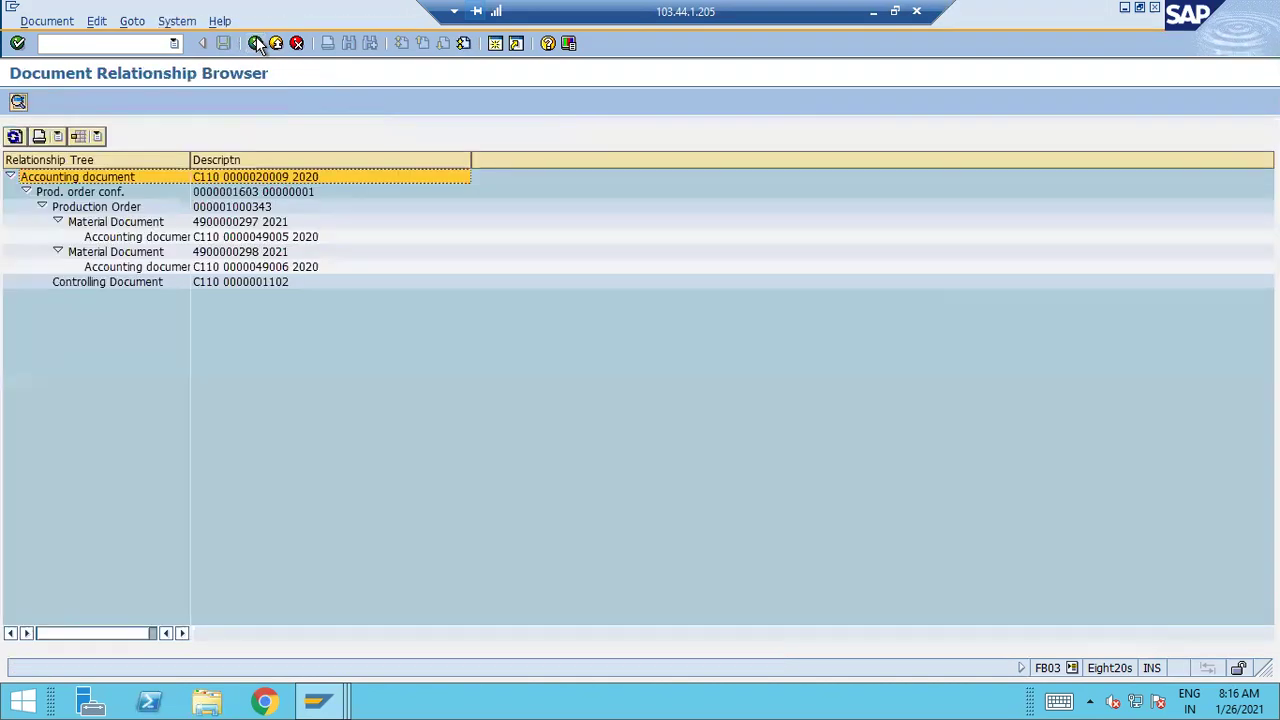
left_click(256, 43)
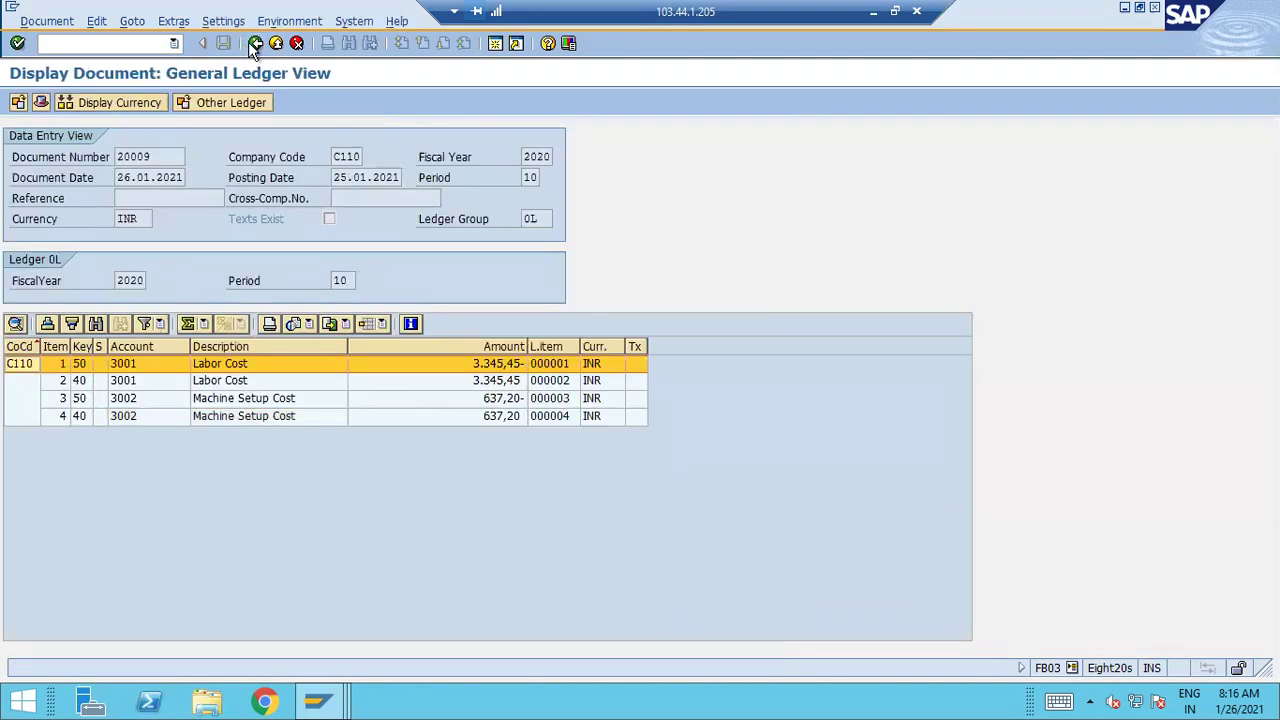
left_click(255, 43)
double_click(86, 333)
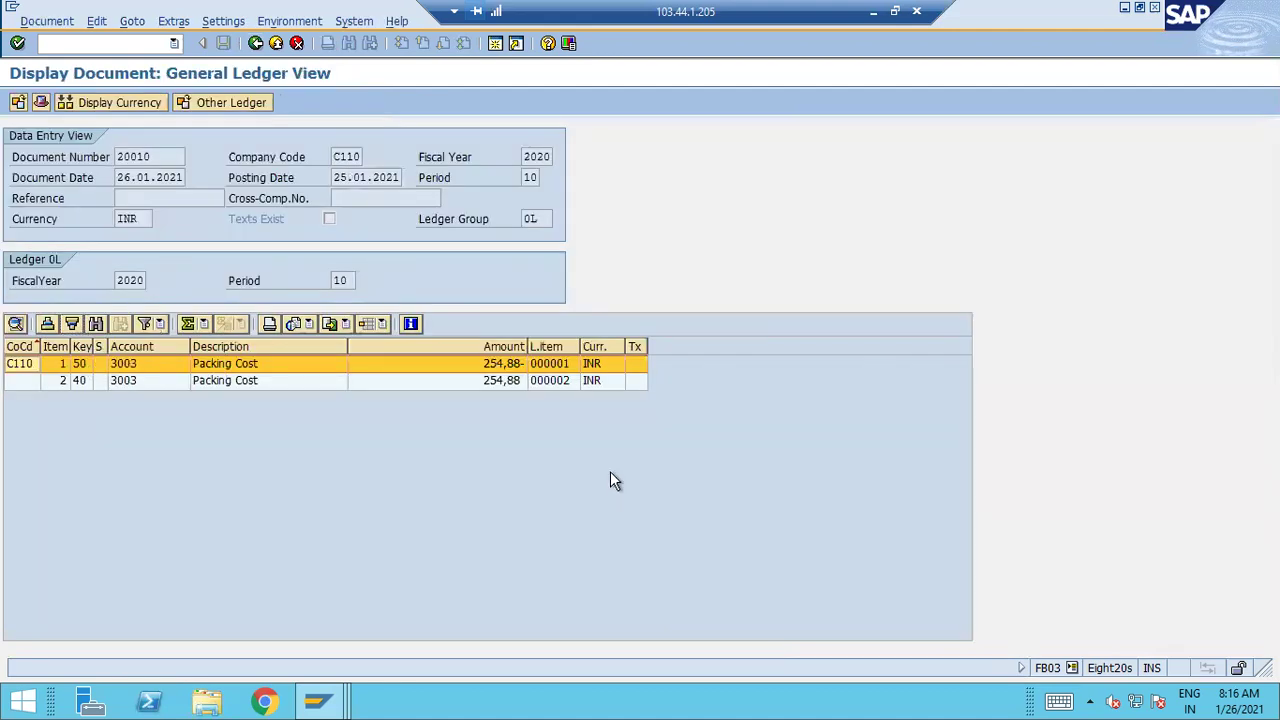
Open document 20010's Relationship Browser and view production order 1000344 under confirmation.
left_click(266, 22)
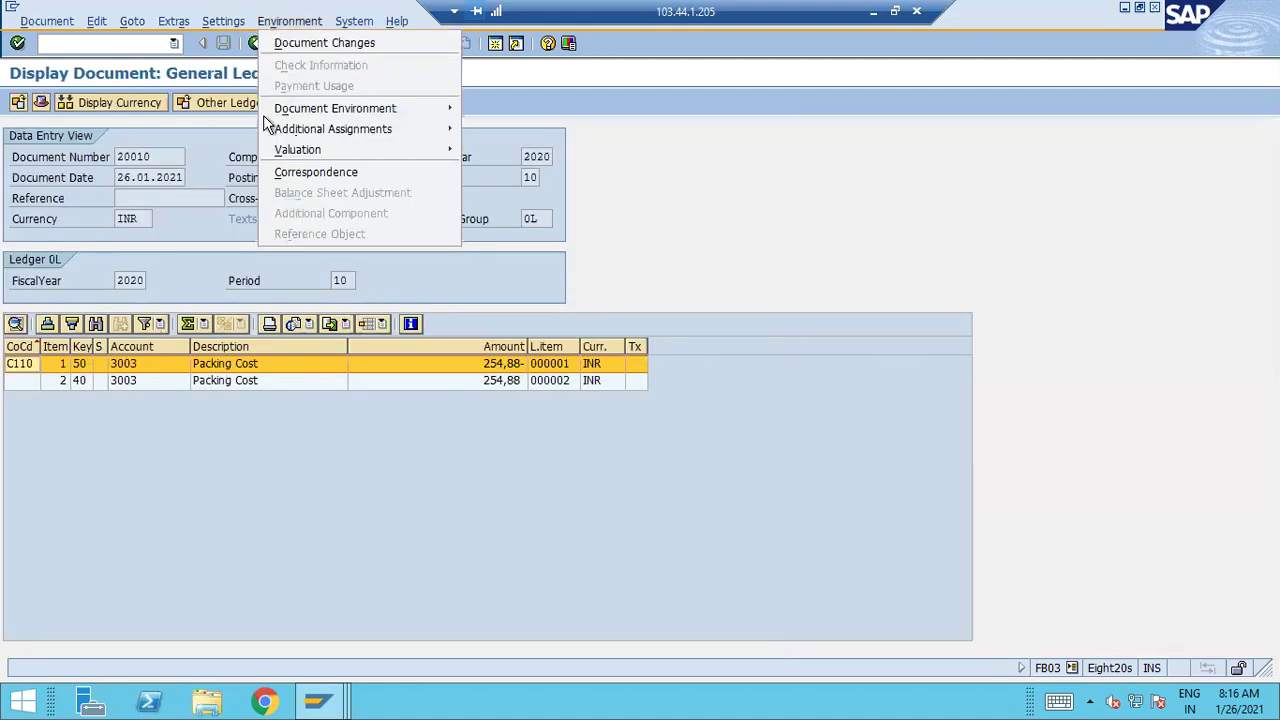
mouse_move(291, 114)
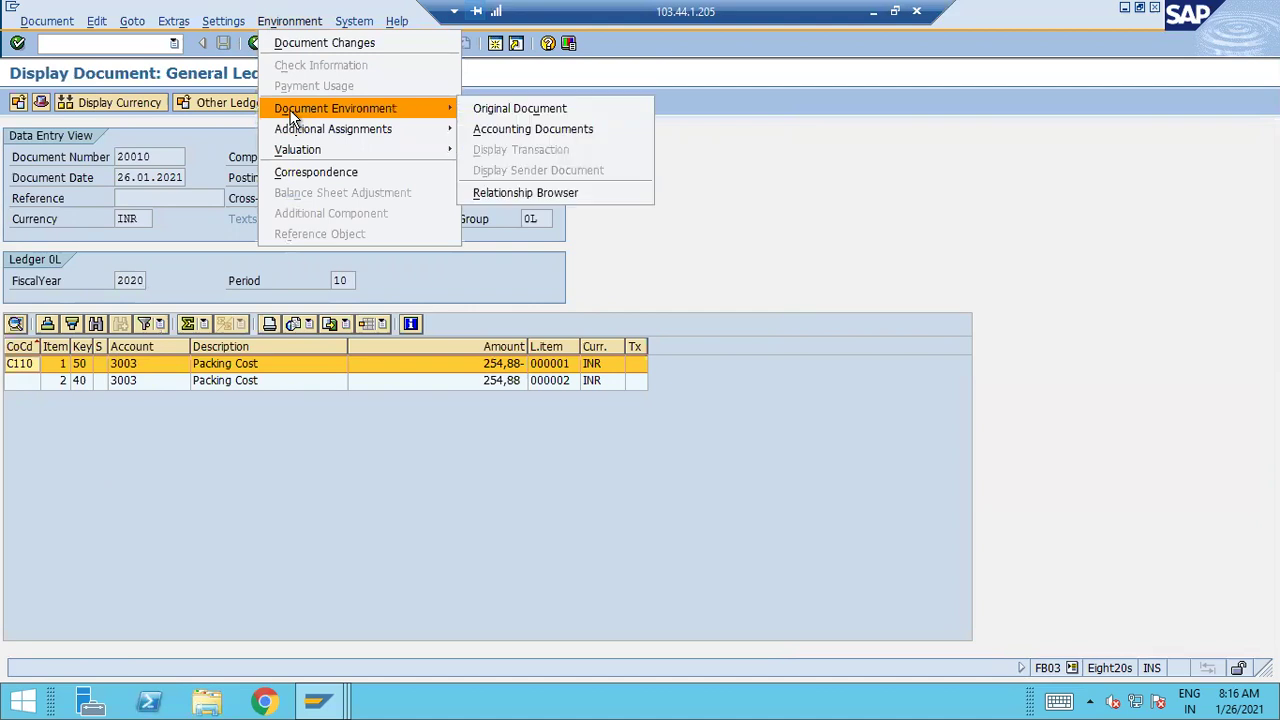
left_click(537, 191)
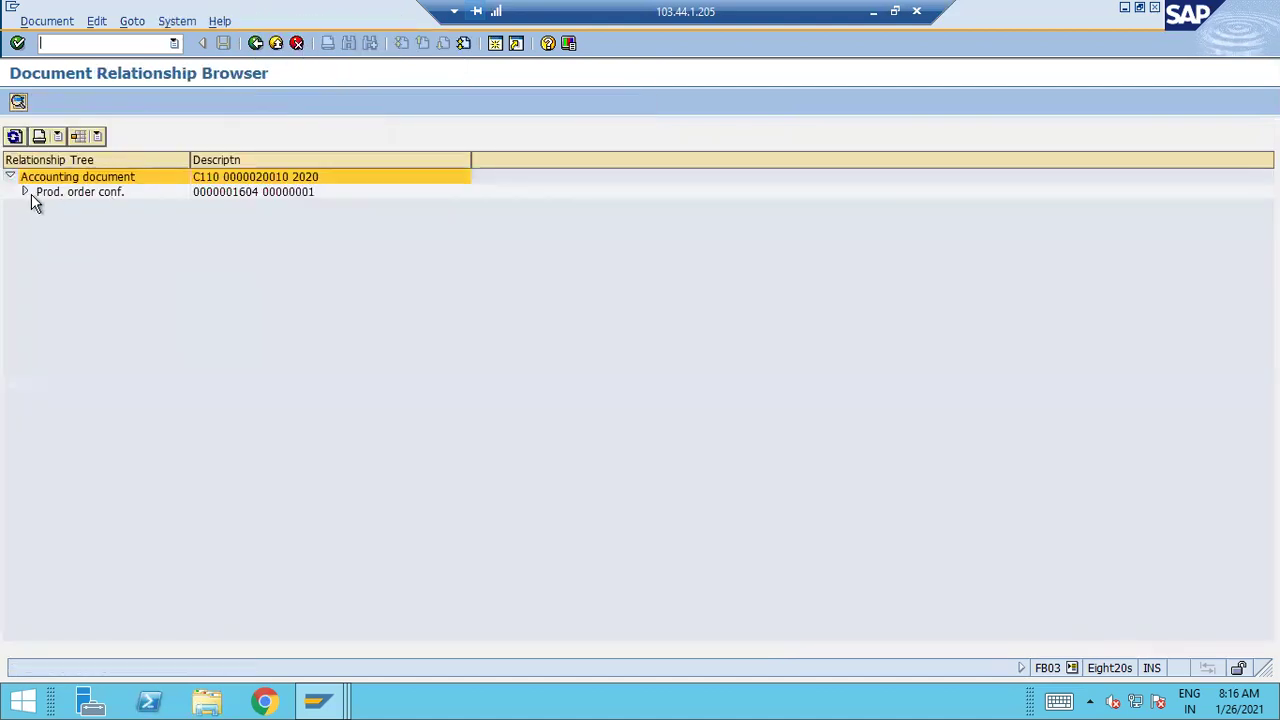
left_click(25, 191)
left_click(42, 207)
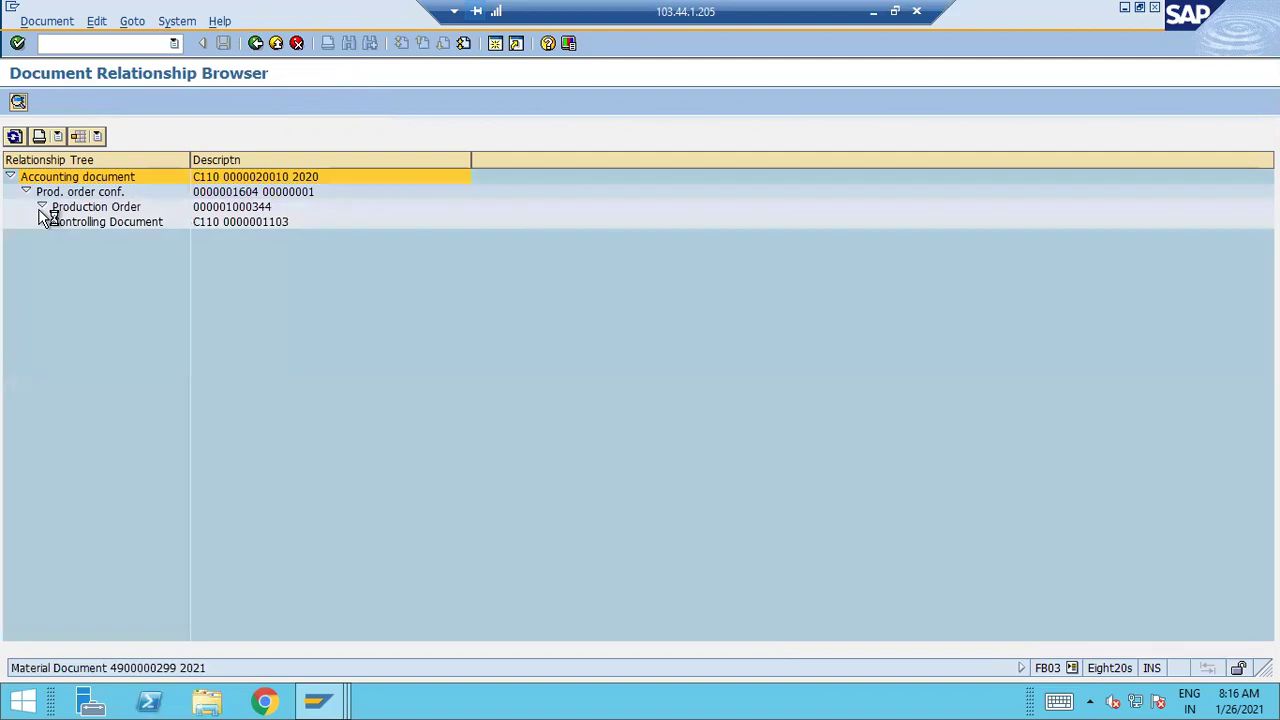
double_click(98, 208)
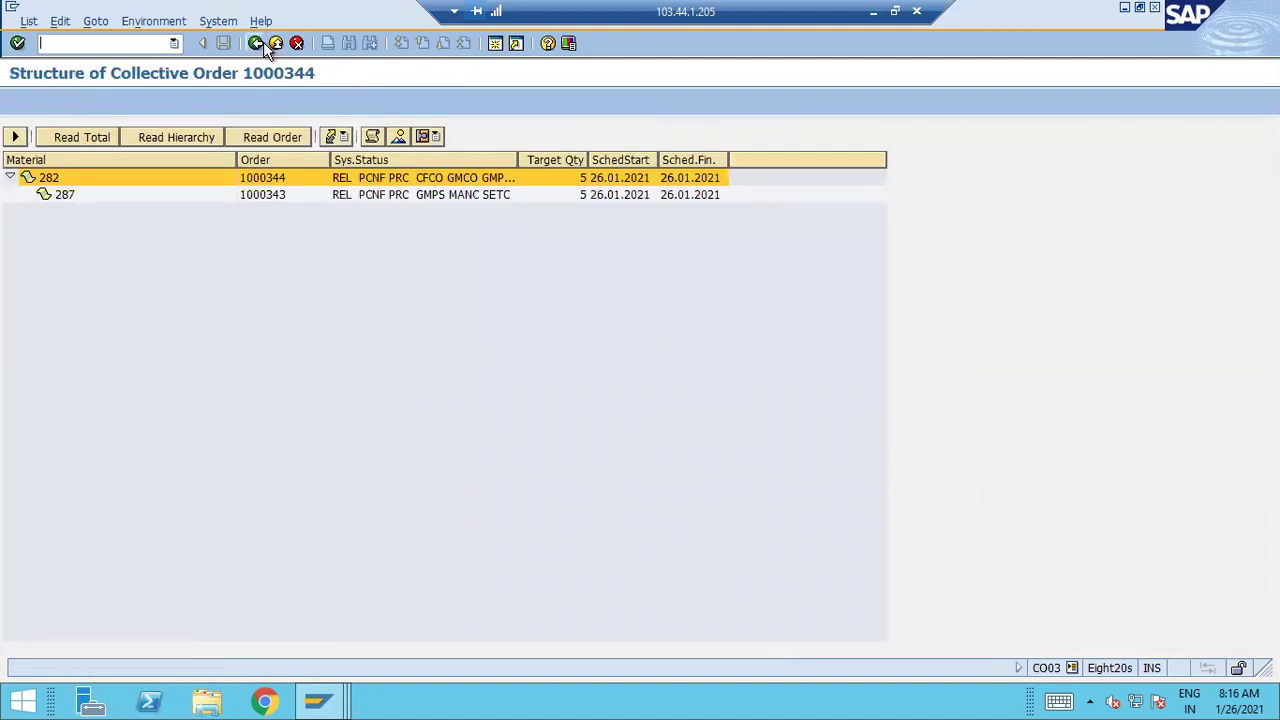
left_click(260, 43)
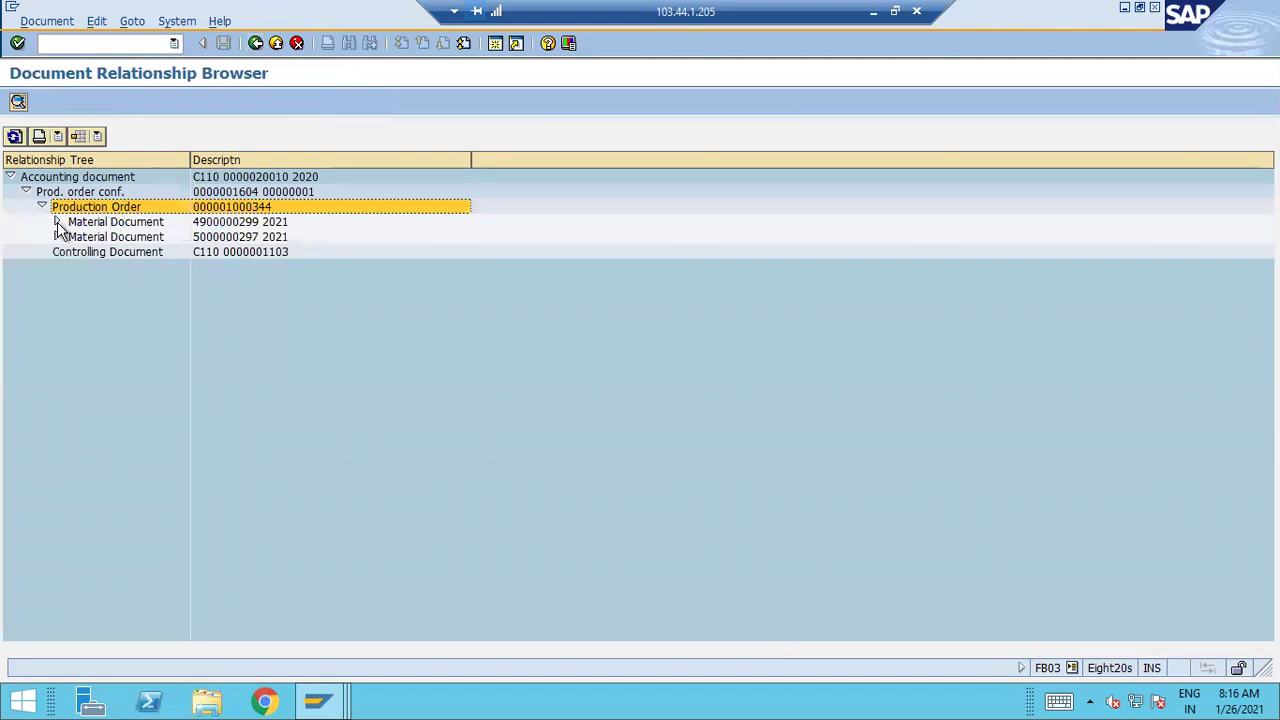
left_click(57, 222)
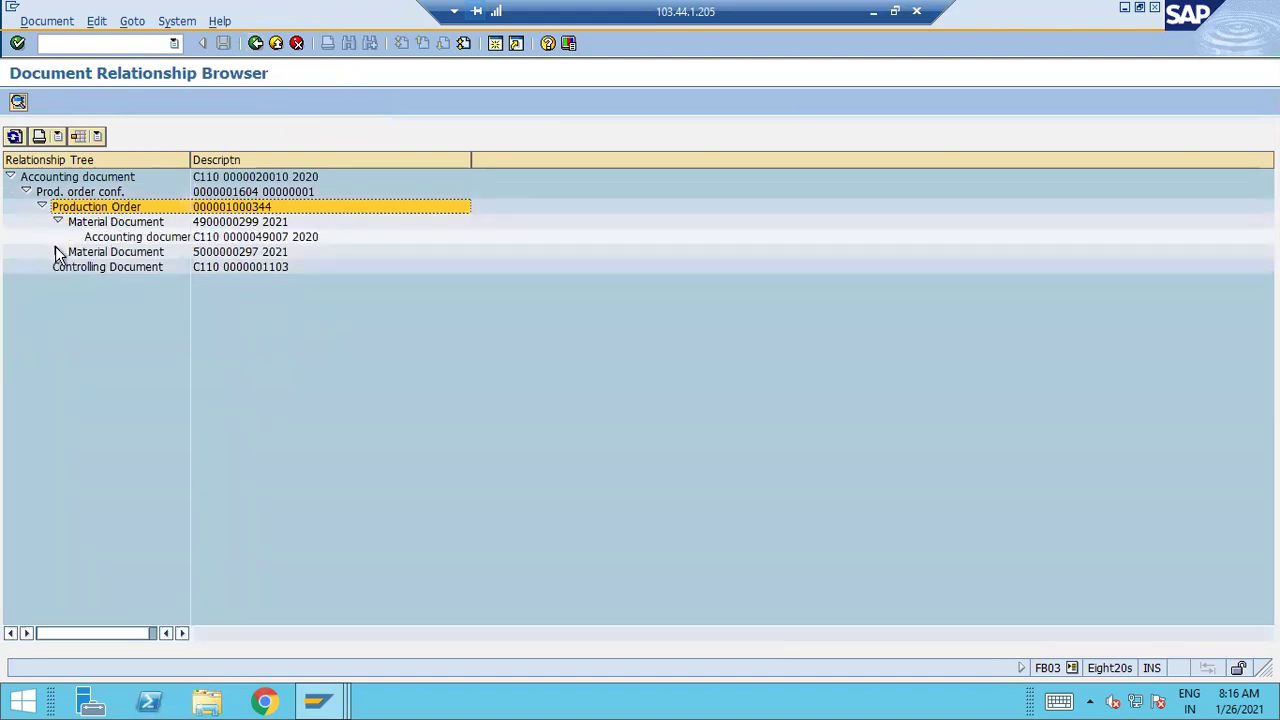
left_click(57, 252)
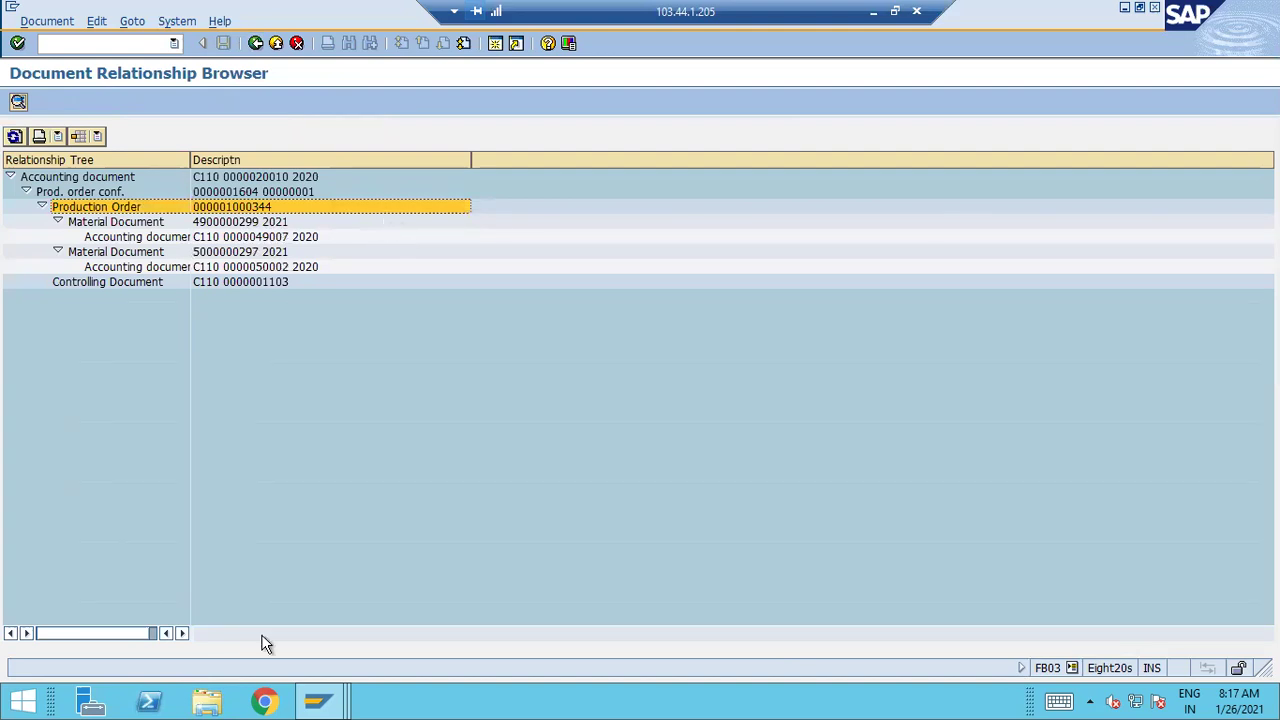
double_click(150, 224)
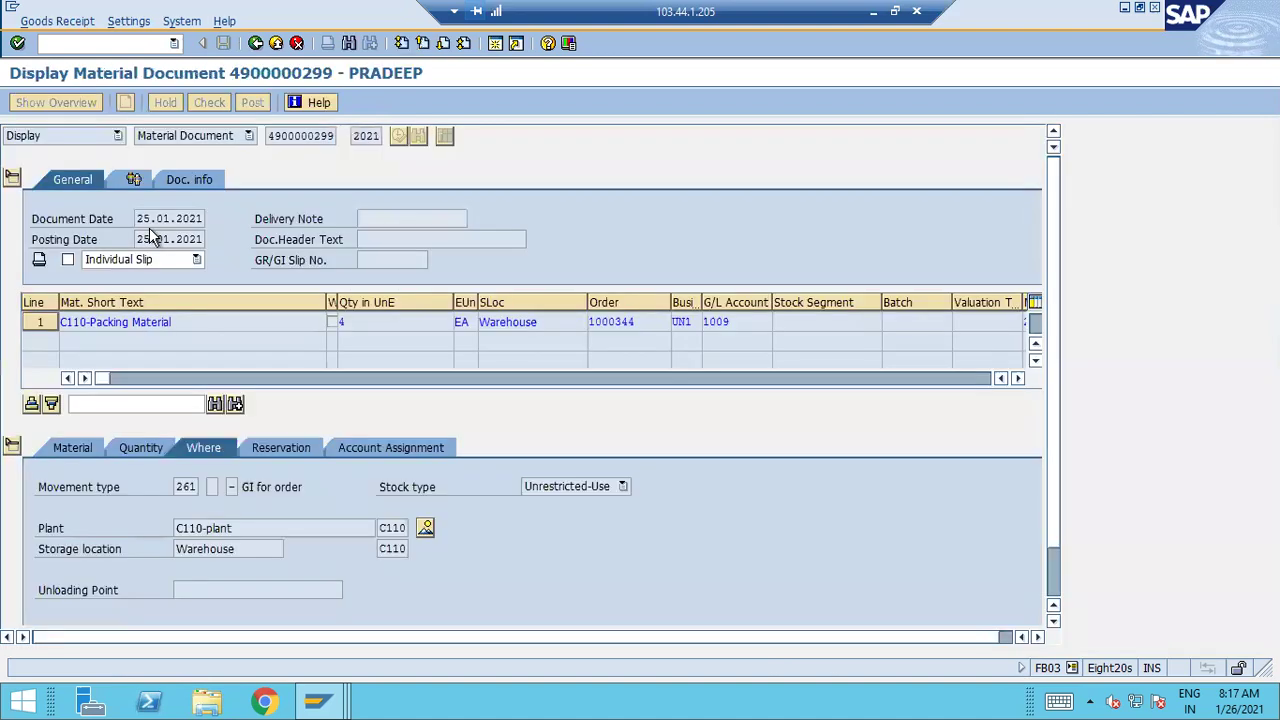
left_click(256, 43)
double_click(162, 239)
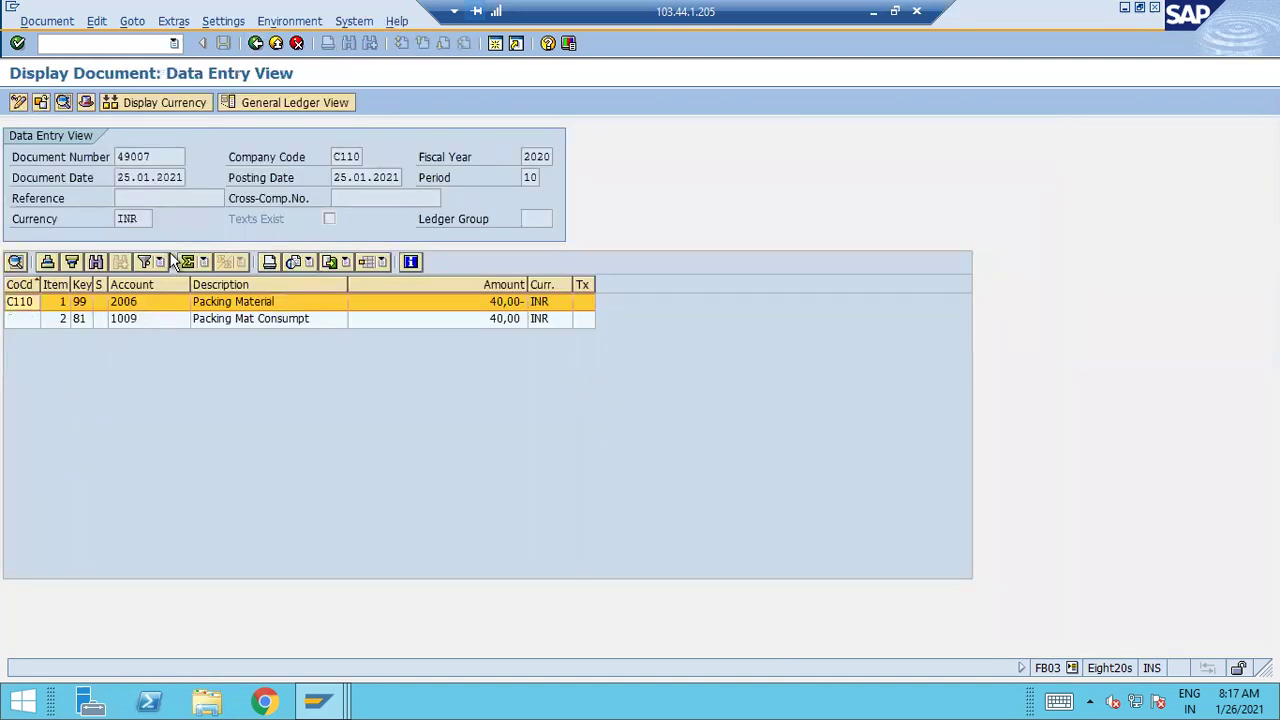
left_click(256, 43)
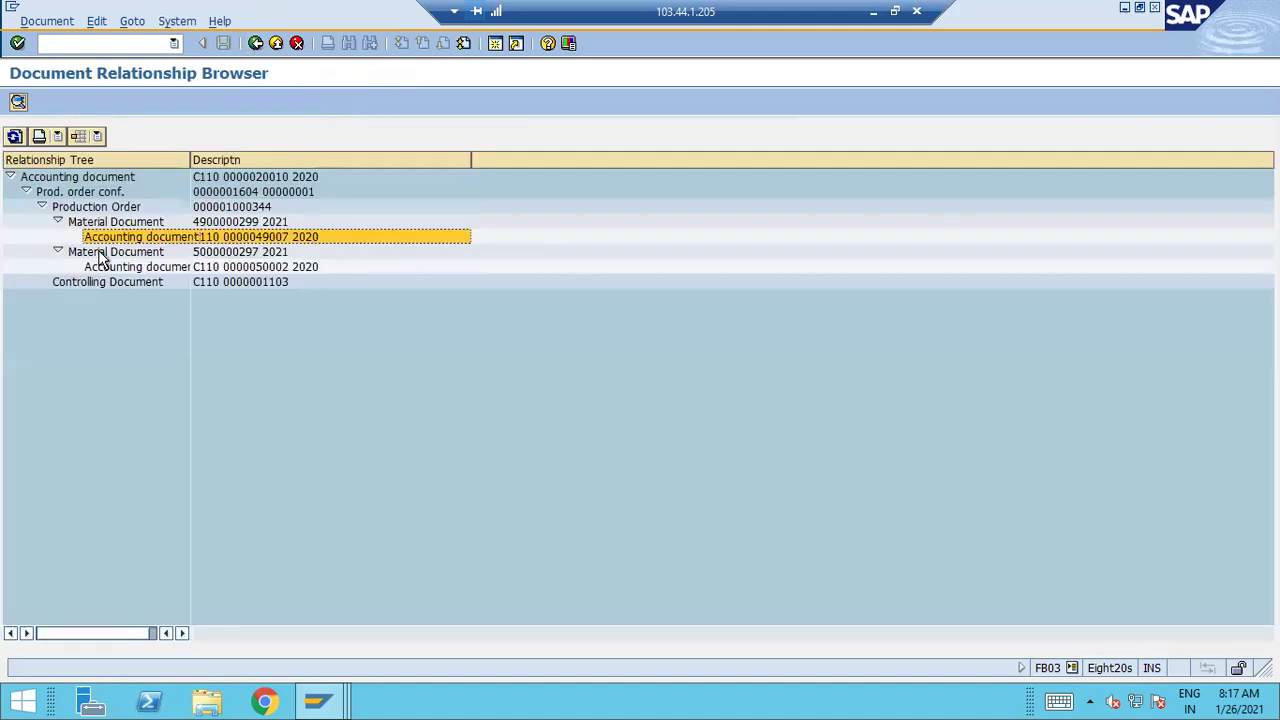
View accounting documents 50002 and 49007 from the relationship tree.
double_click(150, 268)
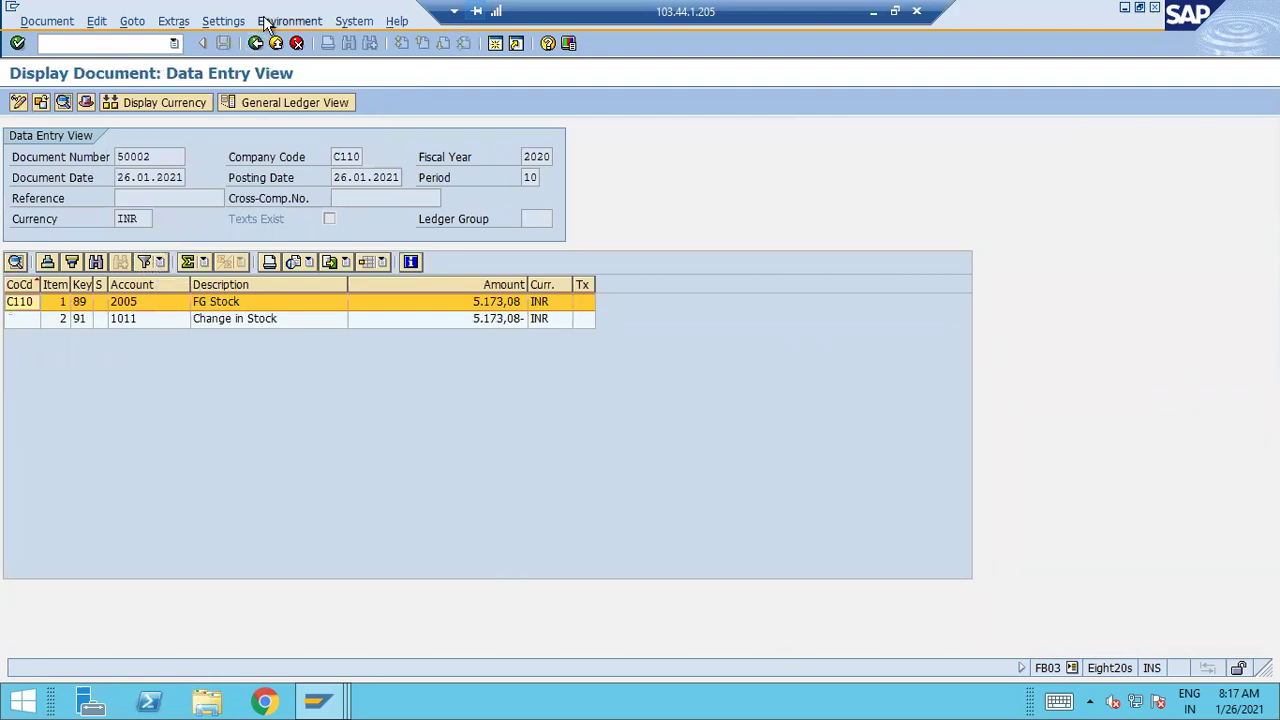
left_click(252, 43)
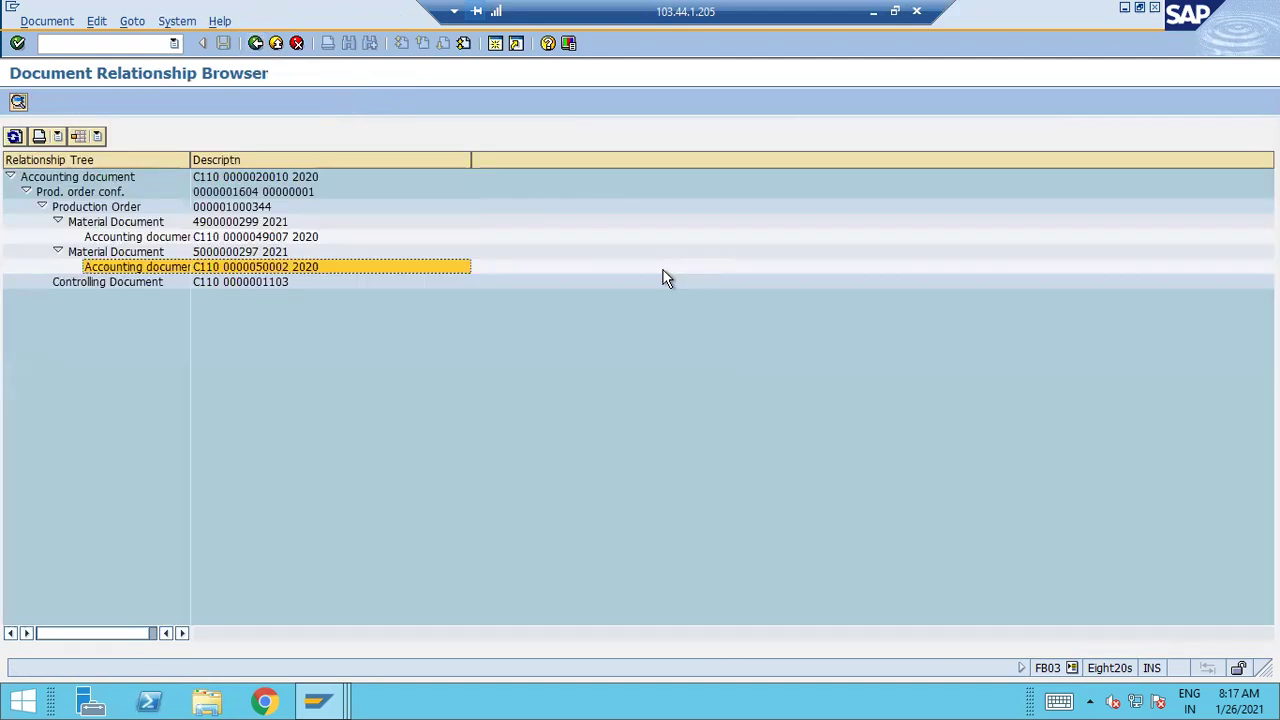
left_click(138, 238)
double_click(138, 238)
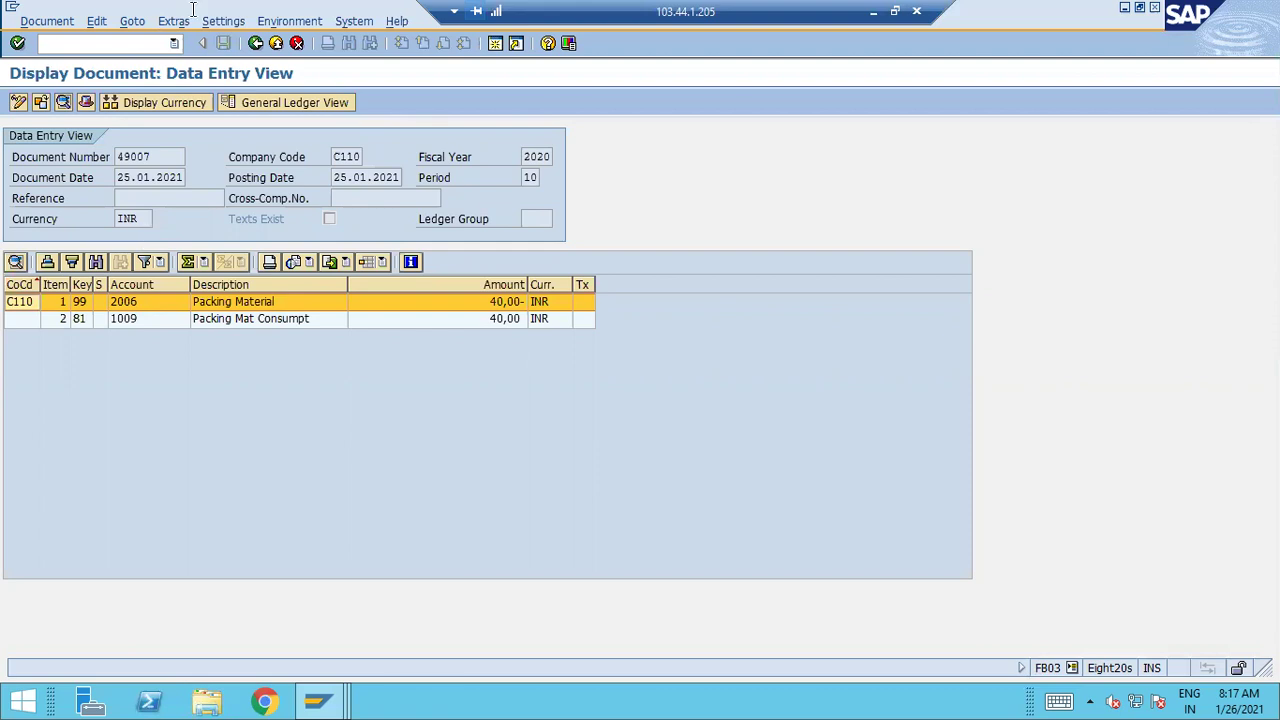
left_click(256, 44)
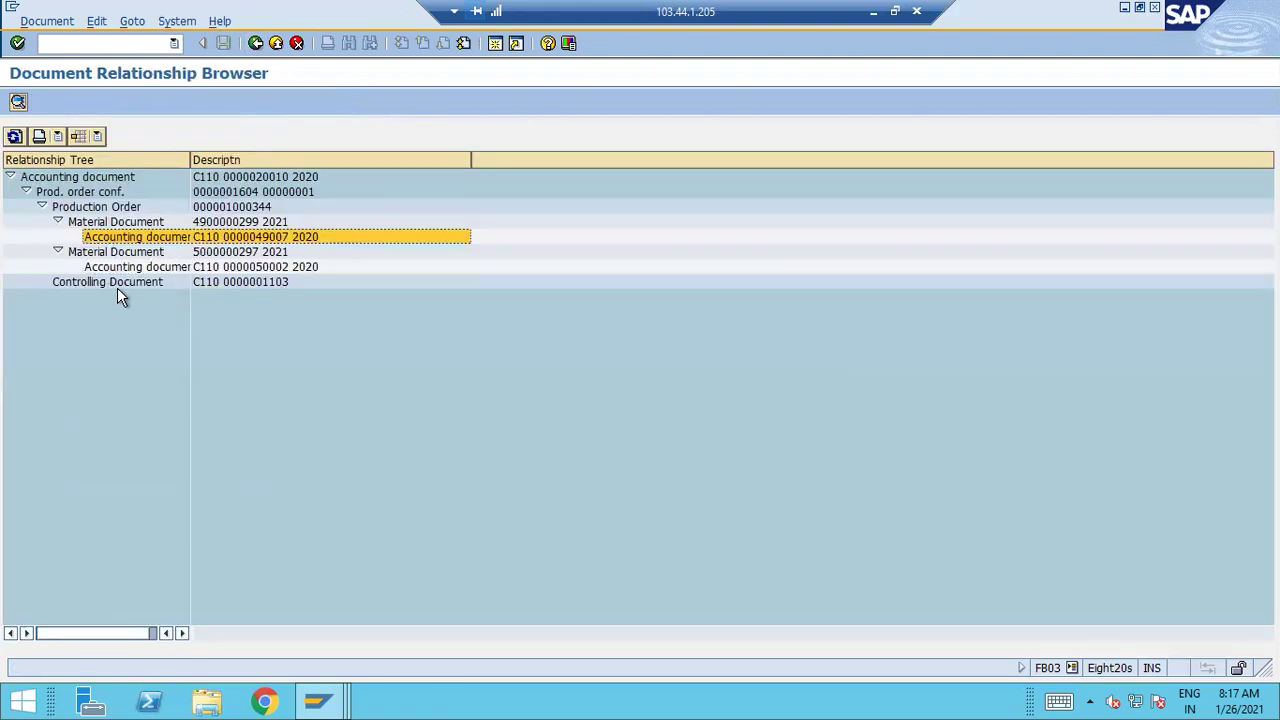
Open controlling document 1103, expand its Packing Cost lines, and compare with the ACDOCA window.
left_click(120, 283)
double_click(130, 282)
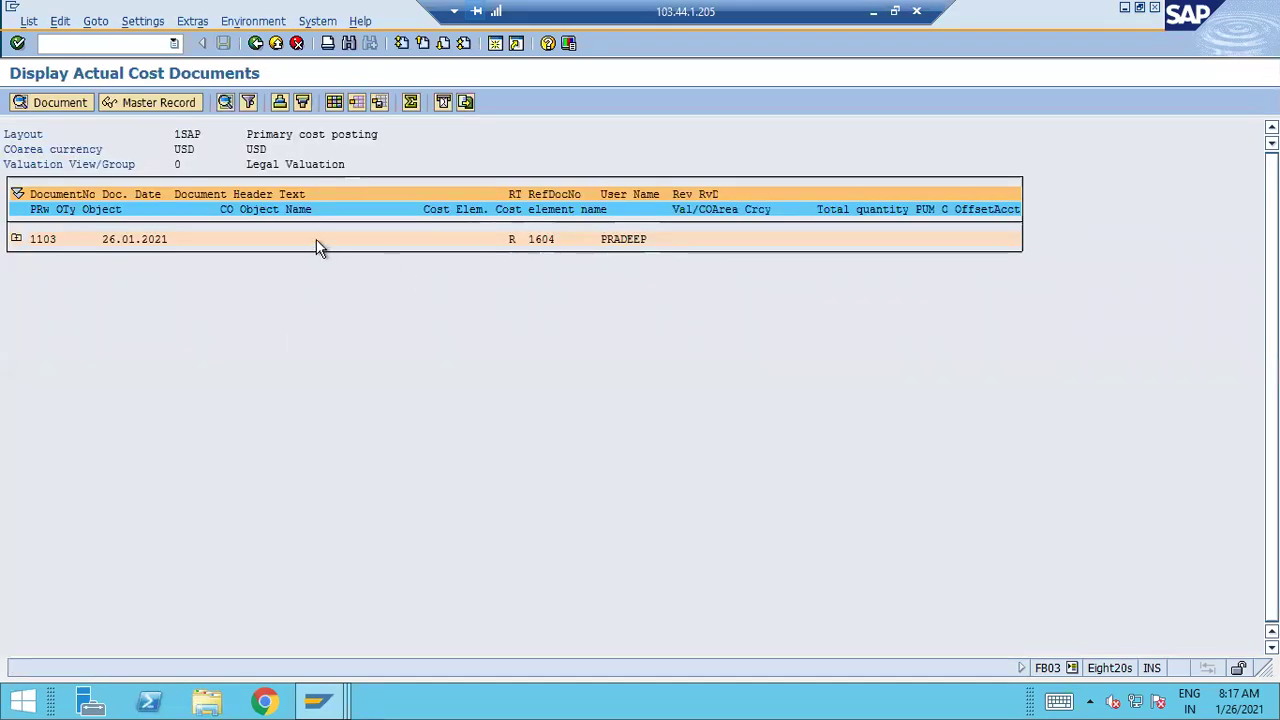
left_click(16, 239)
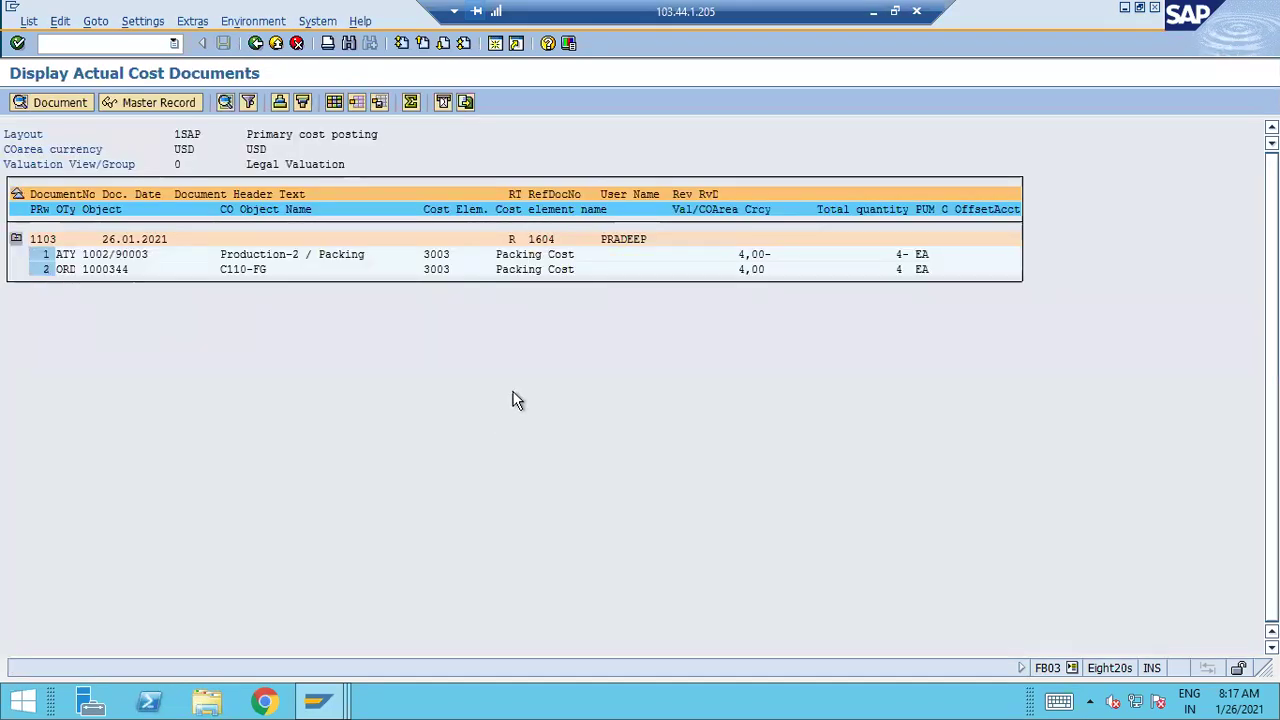
mouse_move(320, 703)
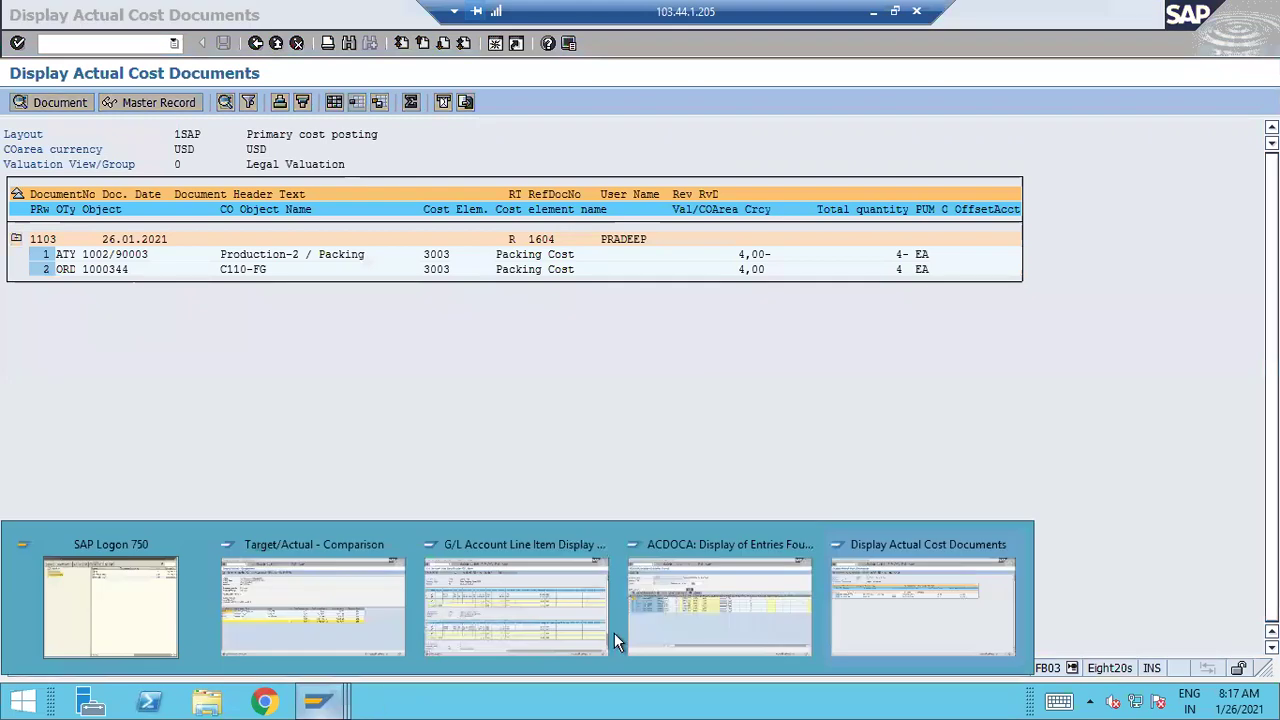
left_click(676, 629)
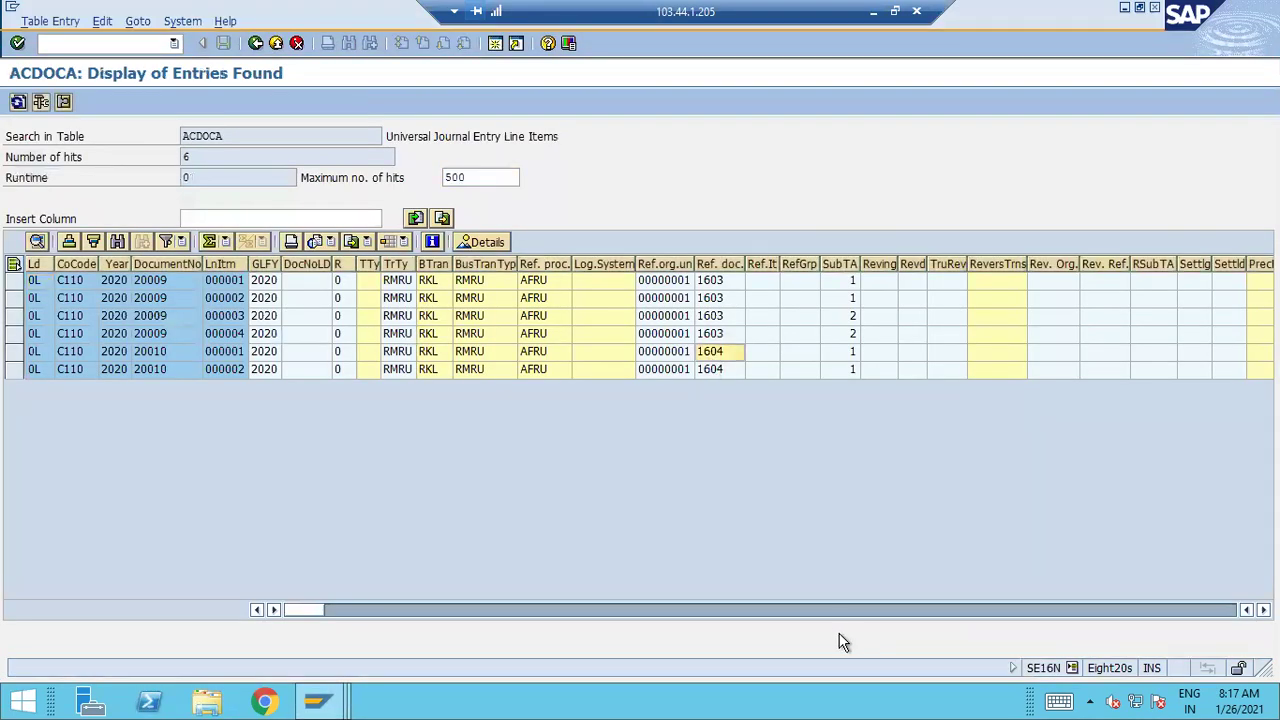
key("alt+Tab")
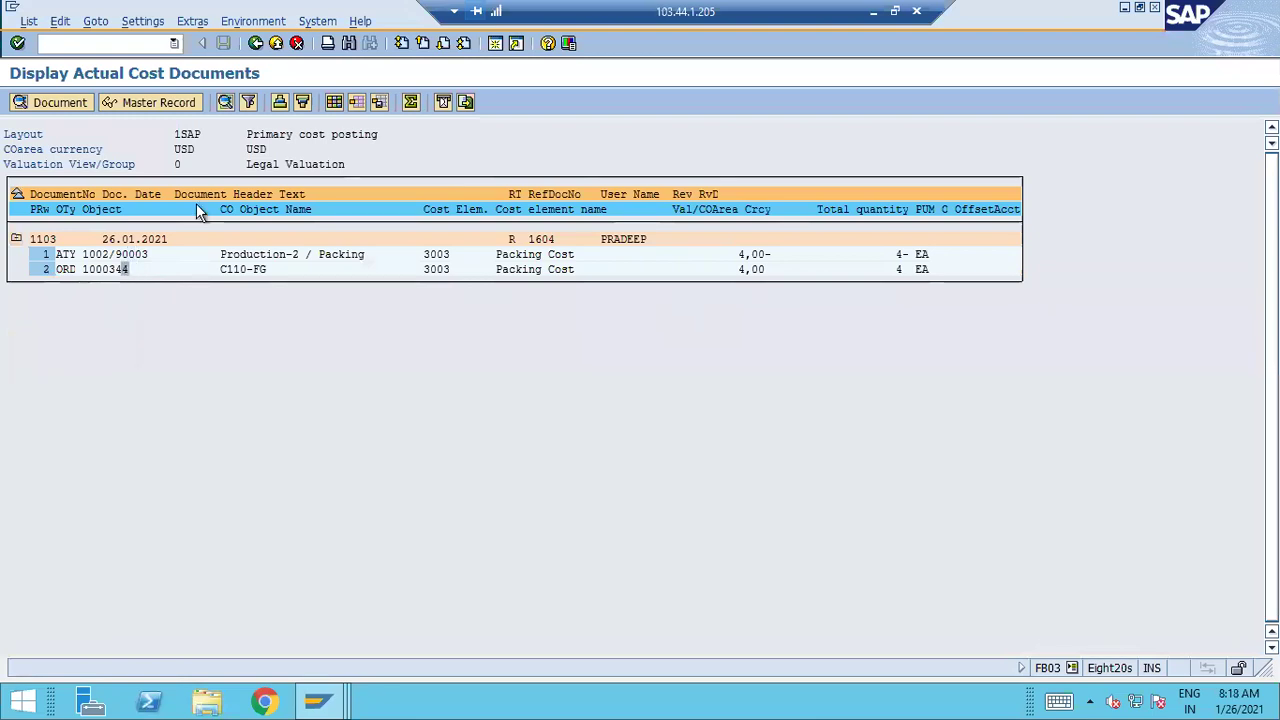
Reopen accounting document 20010 and switch its display to group currency, showing 4,00 USD lines.
left_click(255, 43)
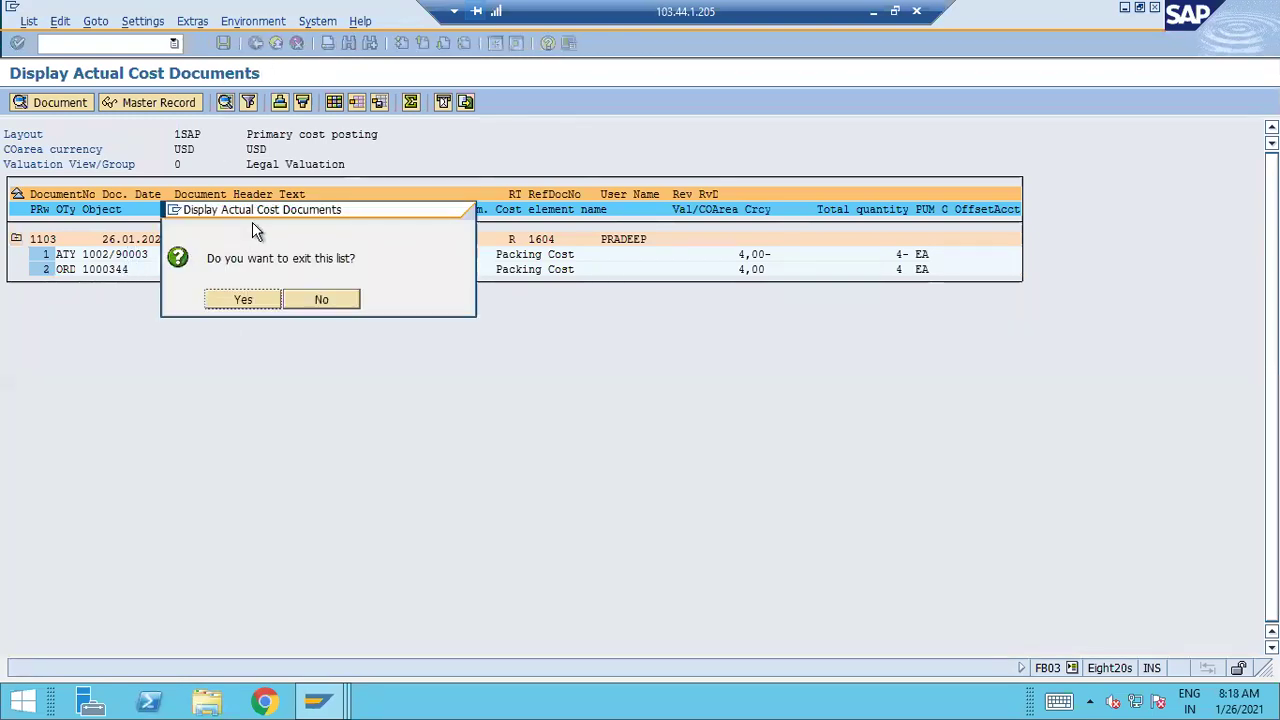
left_click(244, 300)
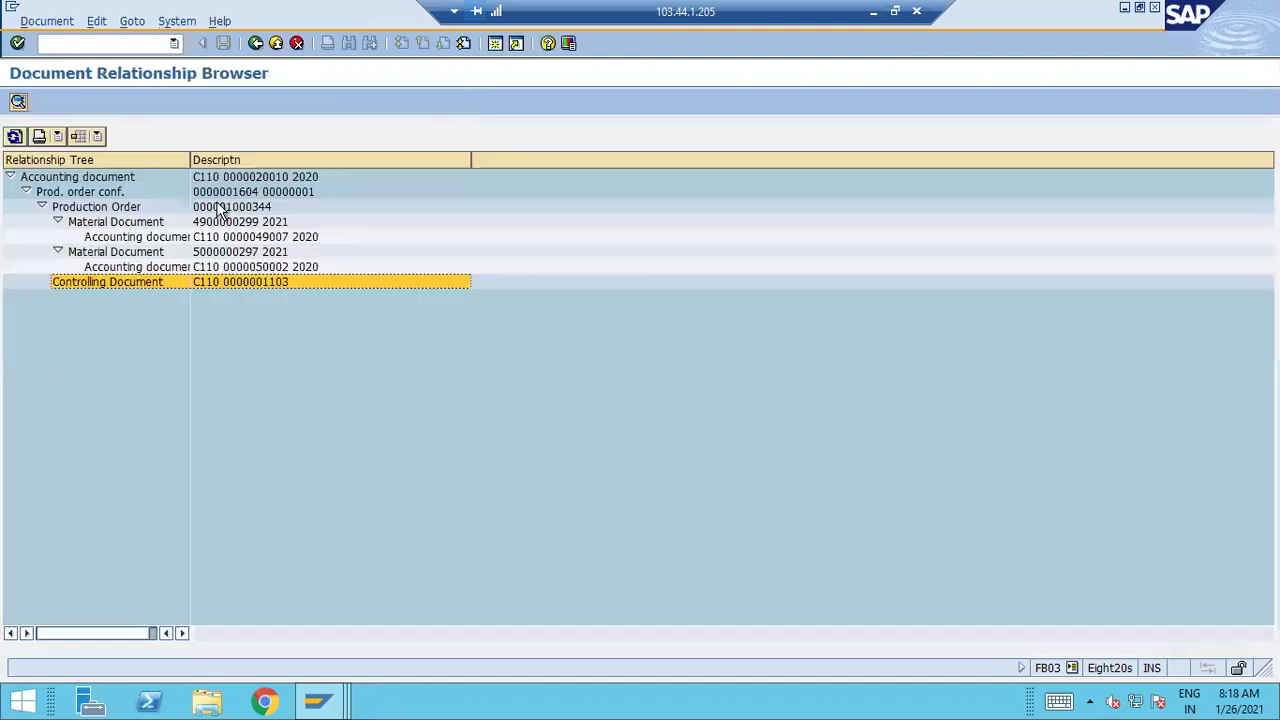
left_click(93, 177)
double_click(93, 177)
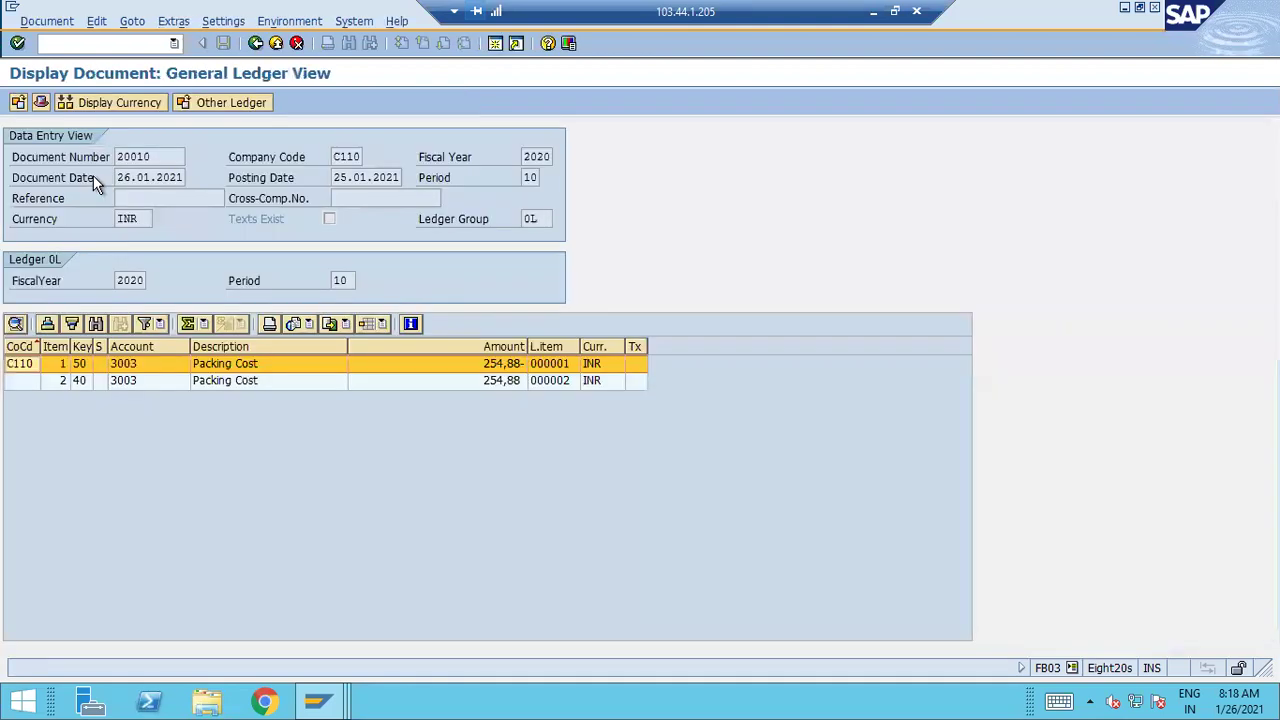
left_click(102, 101)
left_click(240, 348)
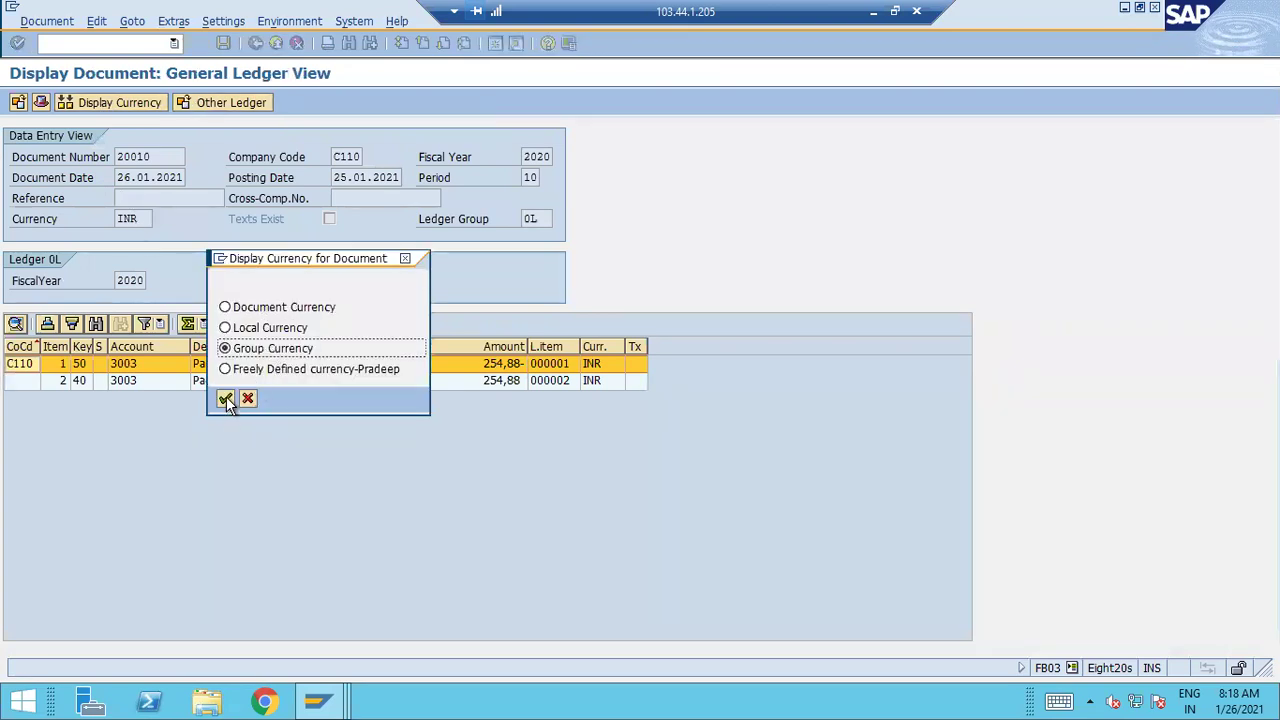
key("Return")
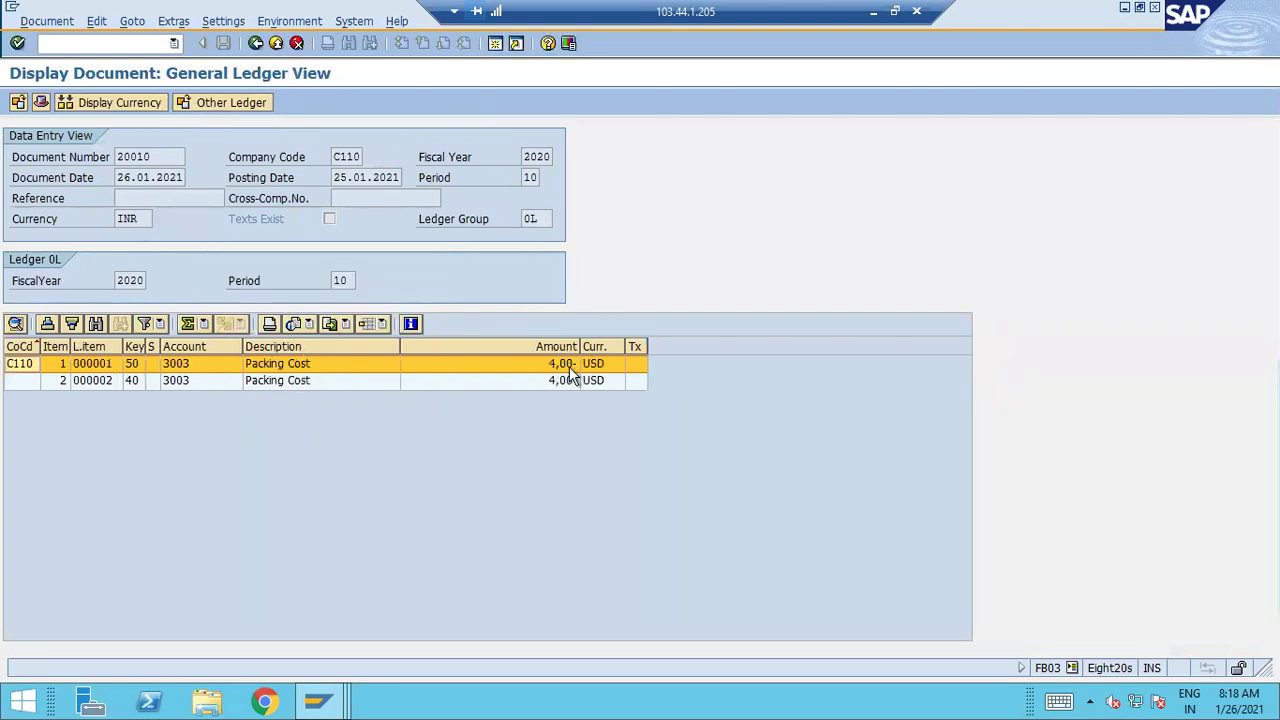